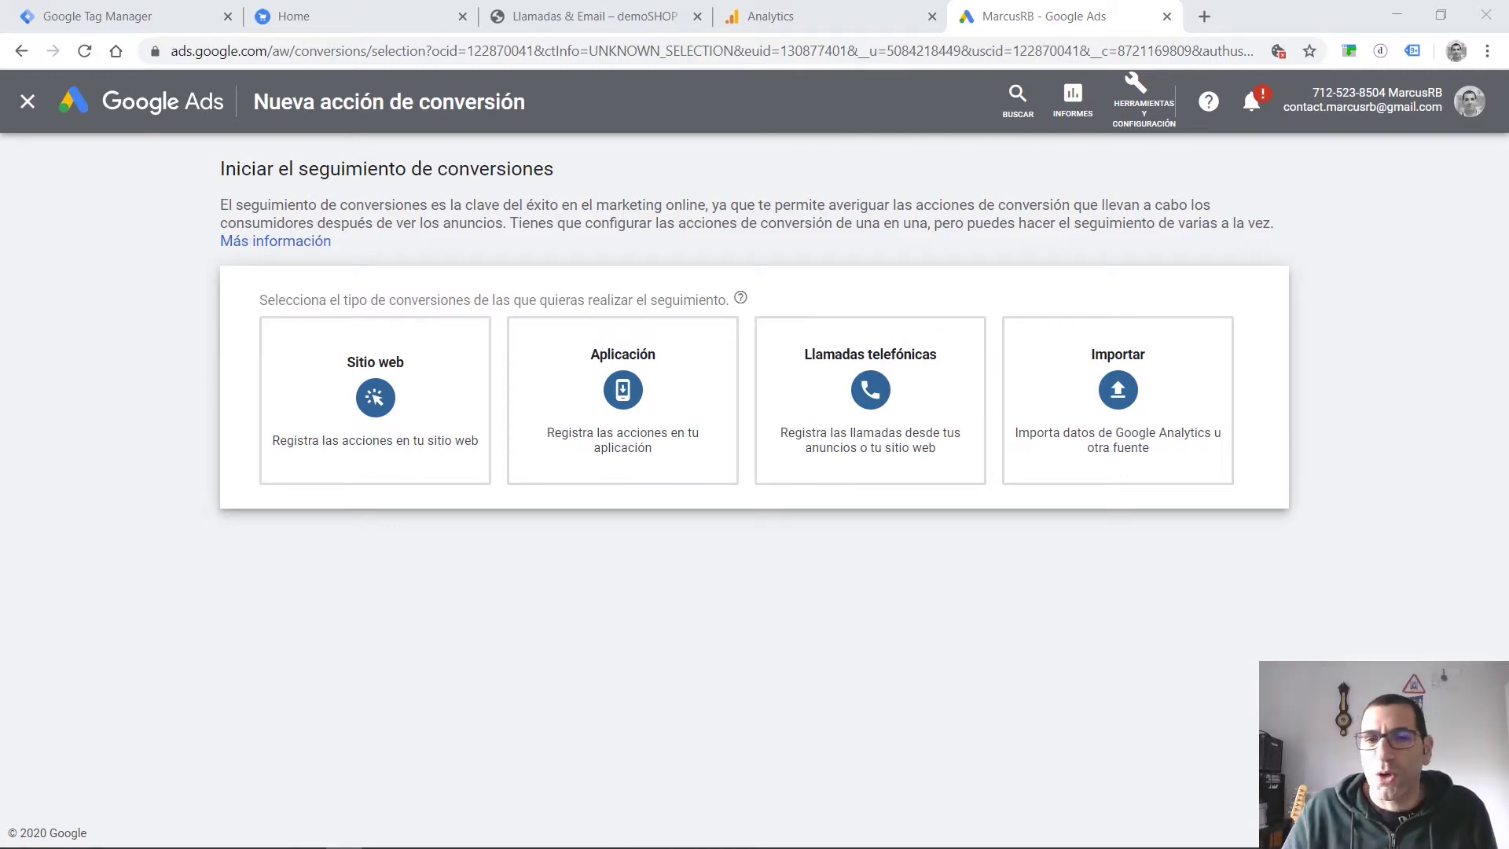
# Start a website conversion action and check the contact links on the demo shop's Llamadas & Email page.
pyautogui.moveTo(1045, 429)
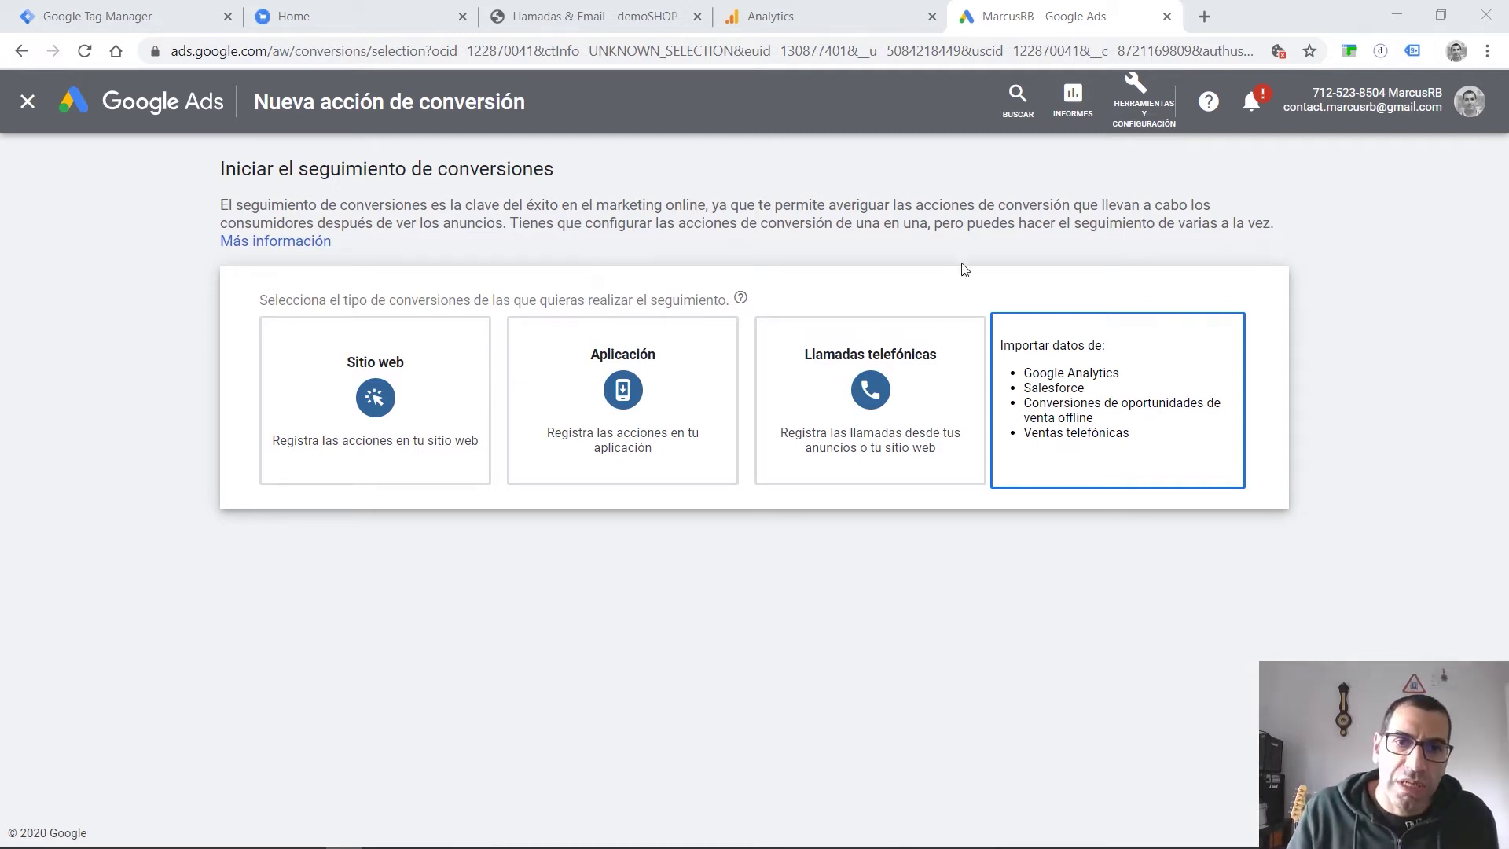
pyautogui.click(421, 385)
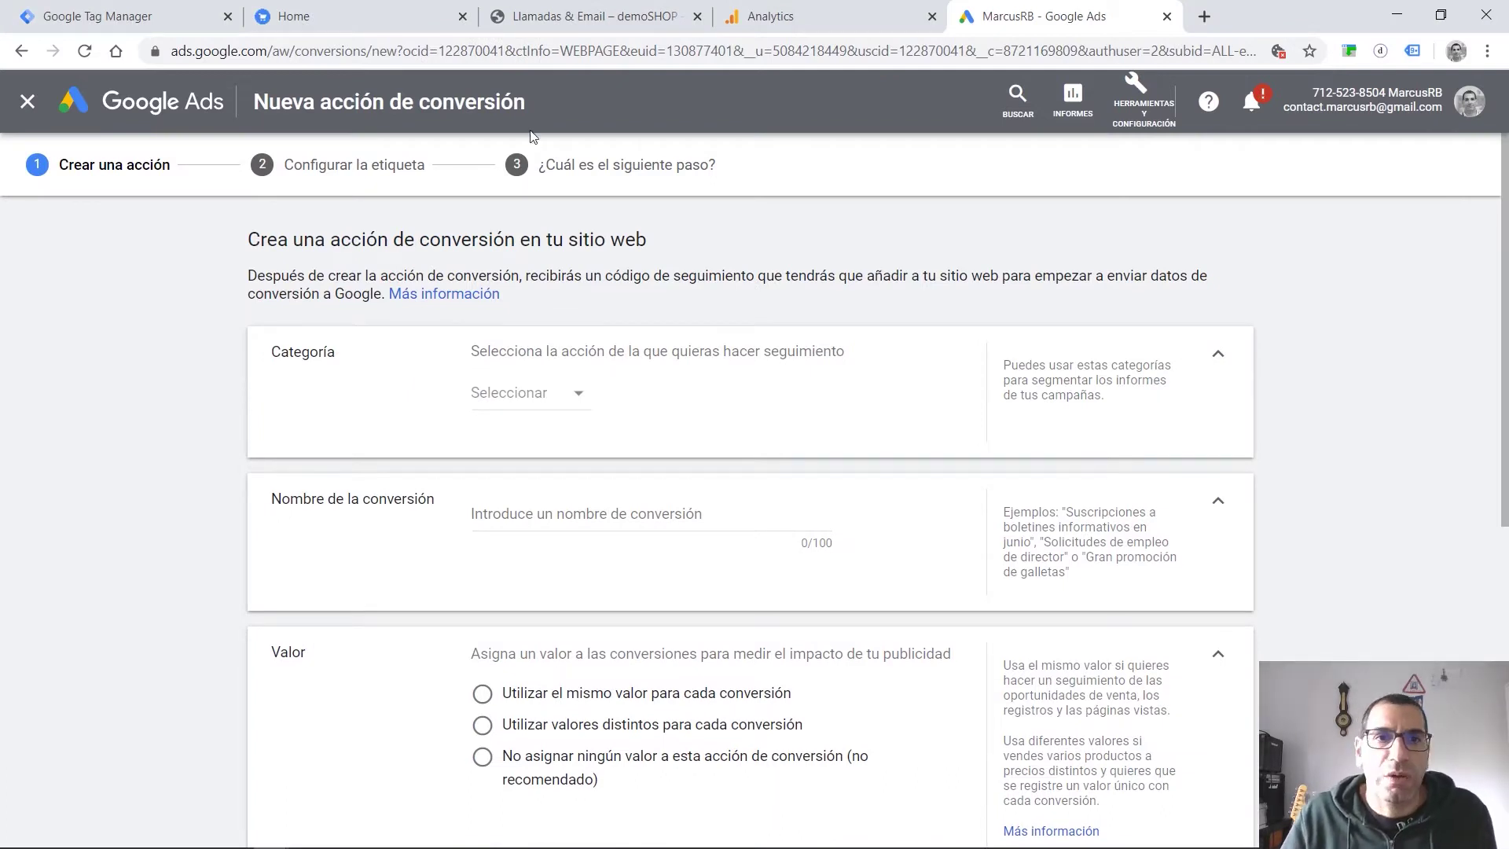
pyautogui.click(561, 26)
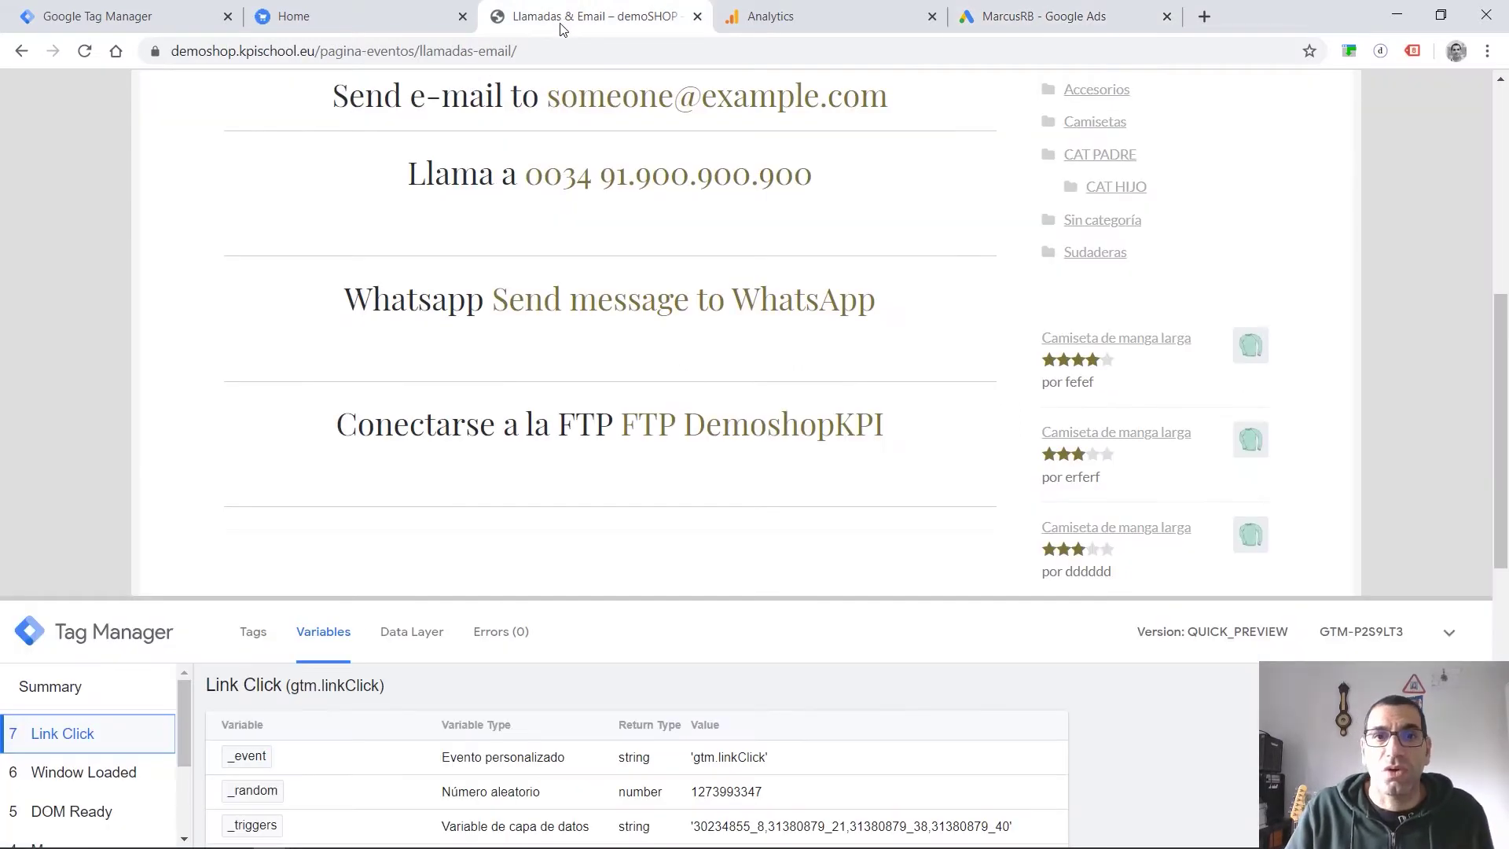
pyautogui.scroll(1, 742, 210)
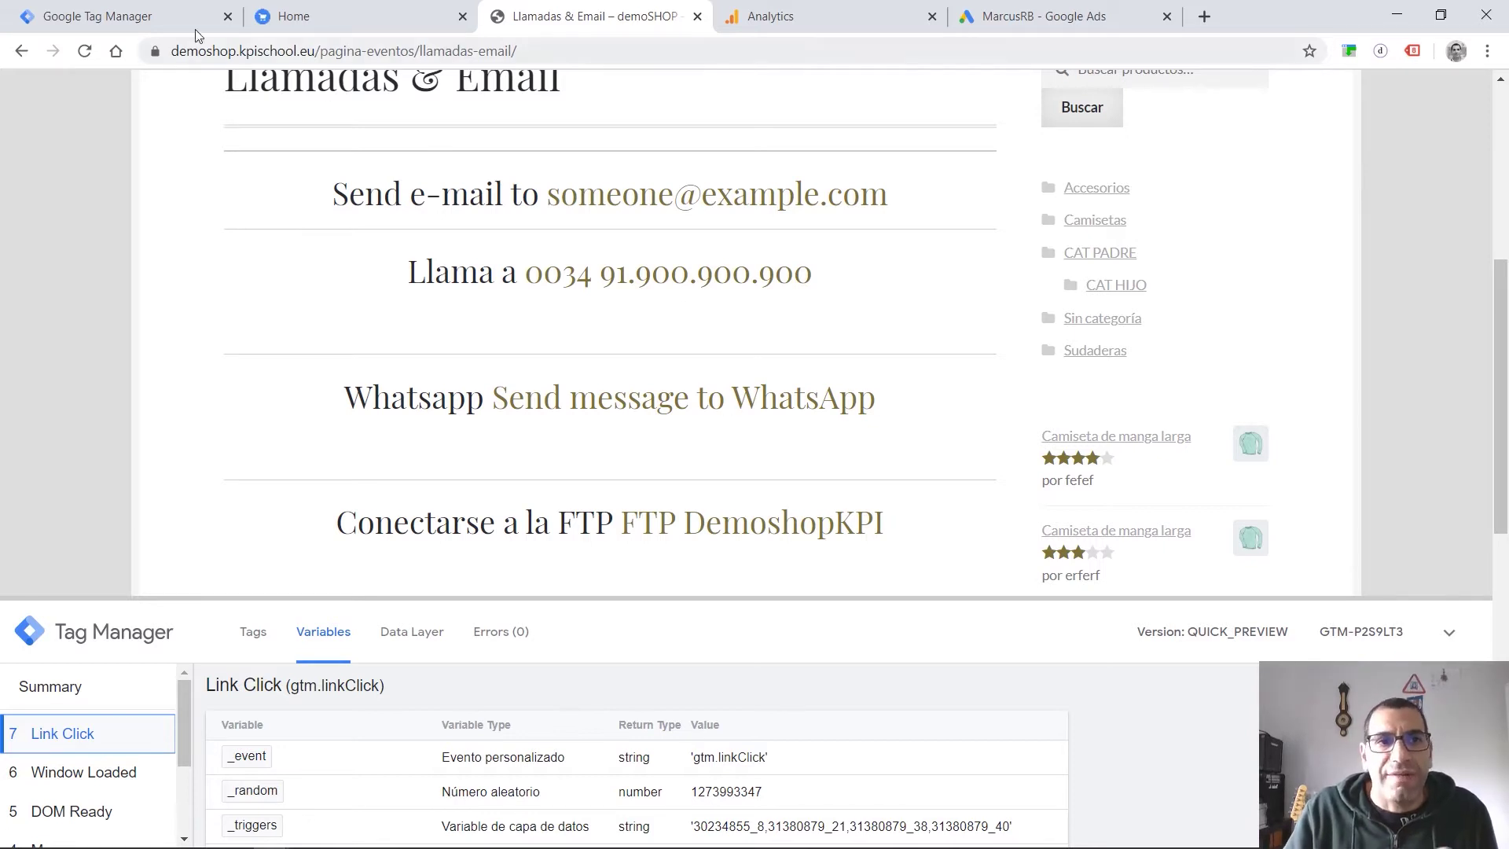
pyautogui.click(1045, 16)
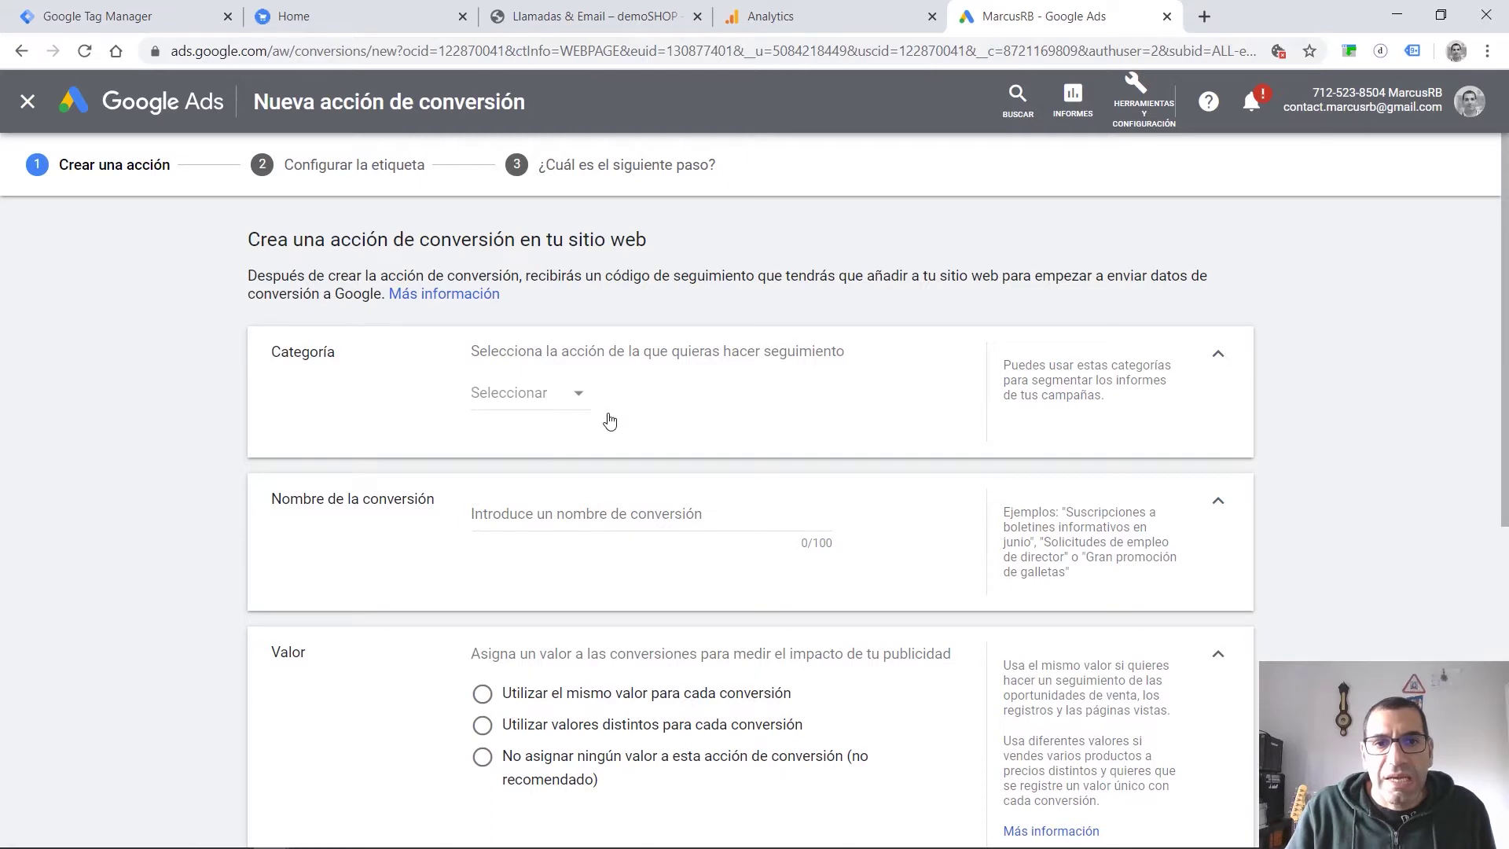
# Set the conversion category to Contacto and choose to use the same value for each conversion.
pyautogui.click(584, 400)
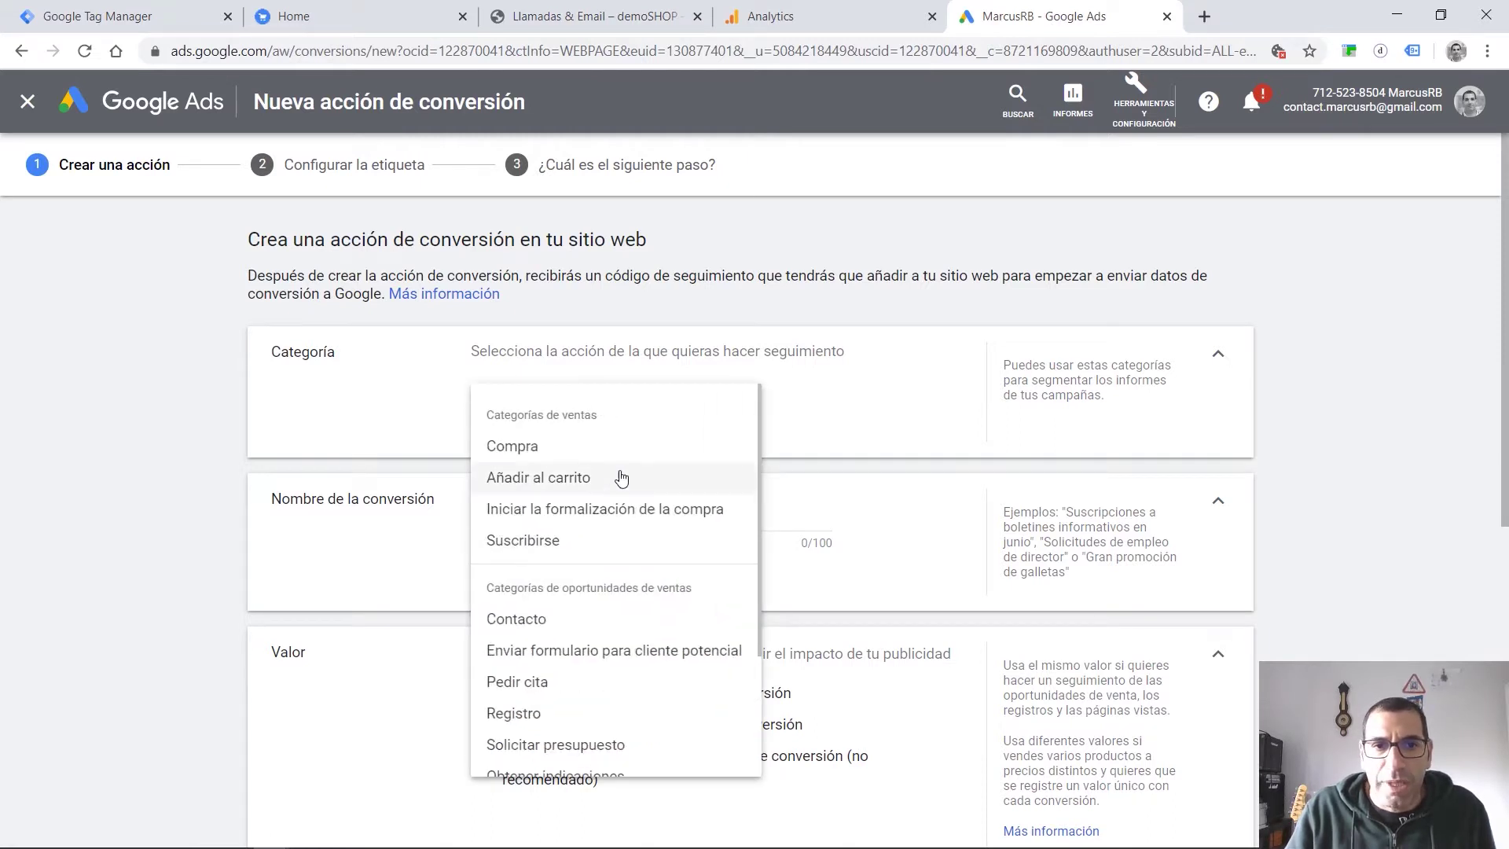
pyautogui.scroll(-1, 620, 483)
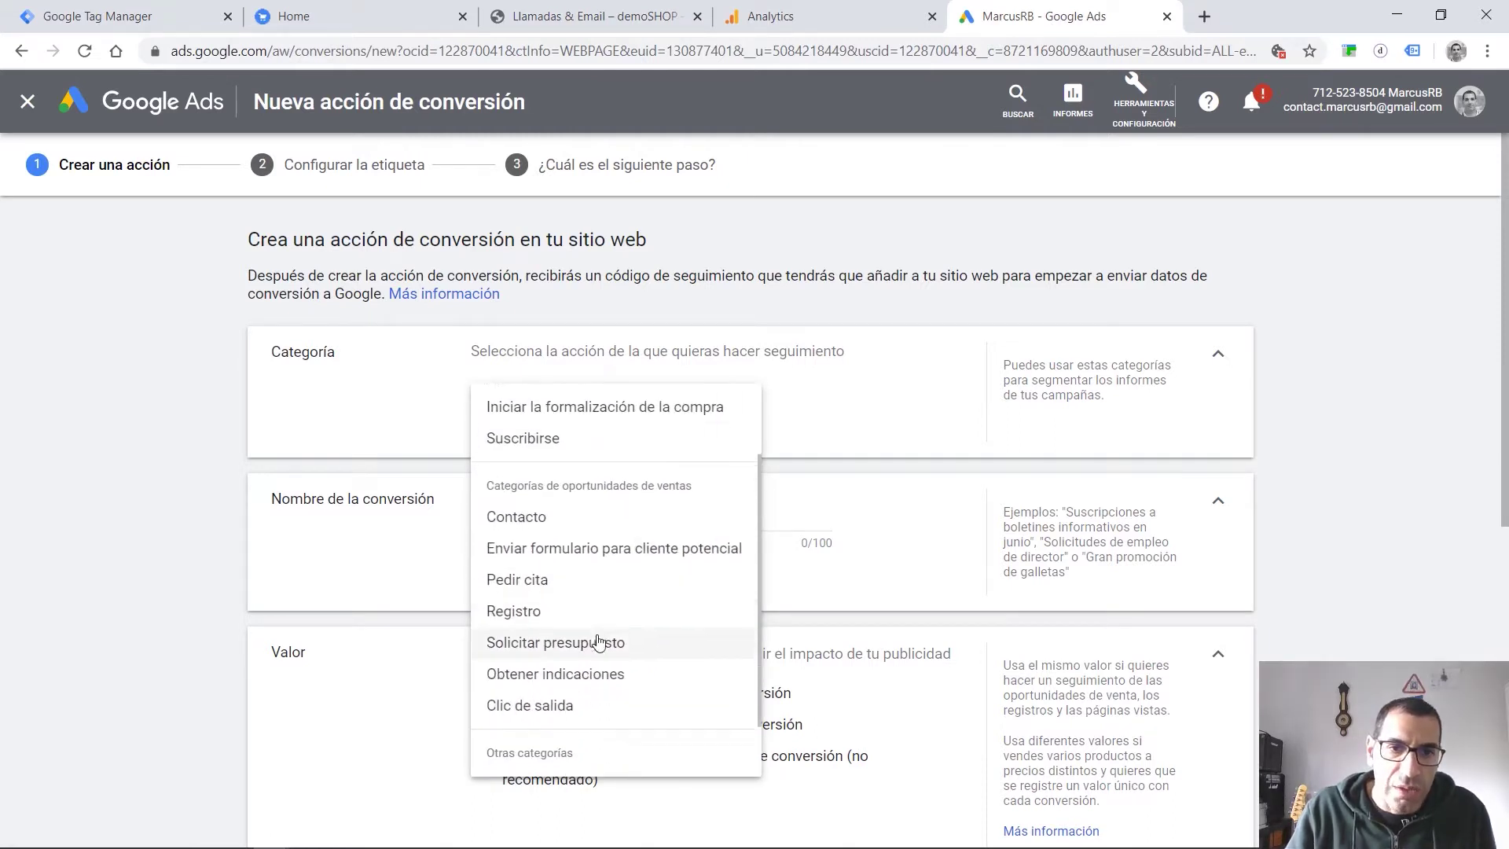
pyautogui.scroll(-1, 601, 643)
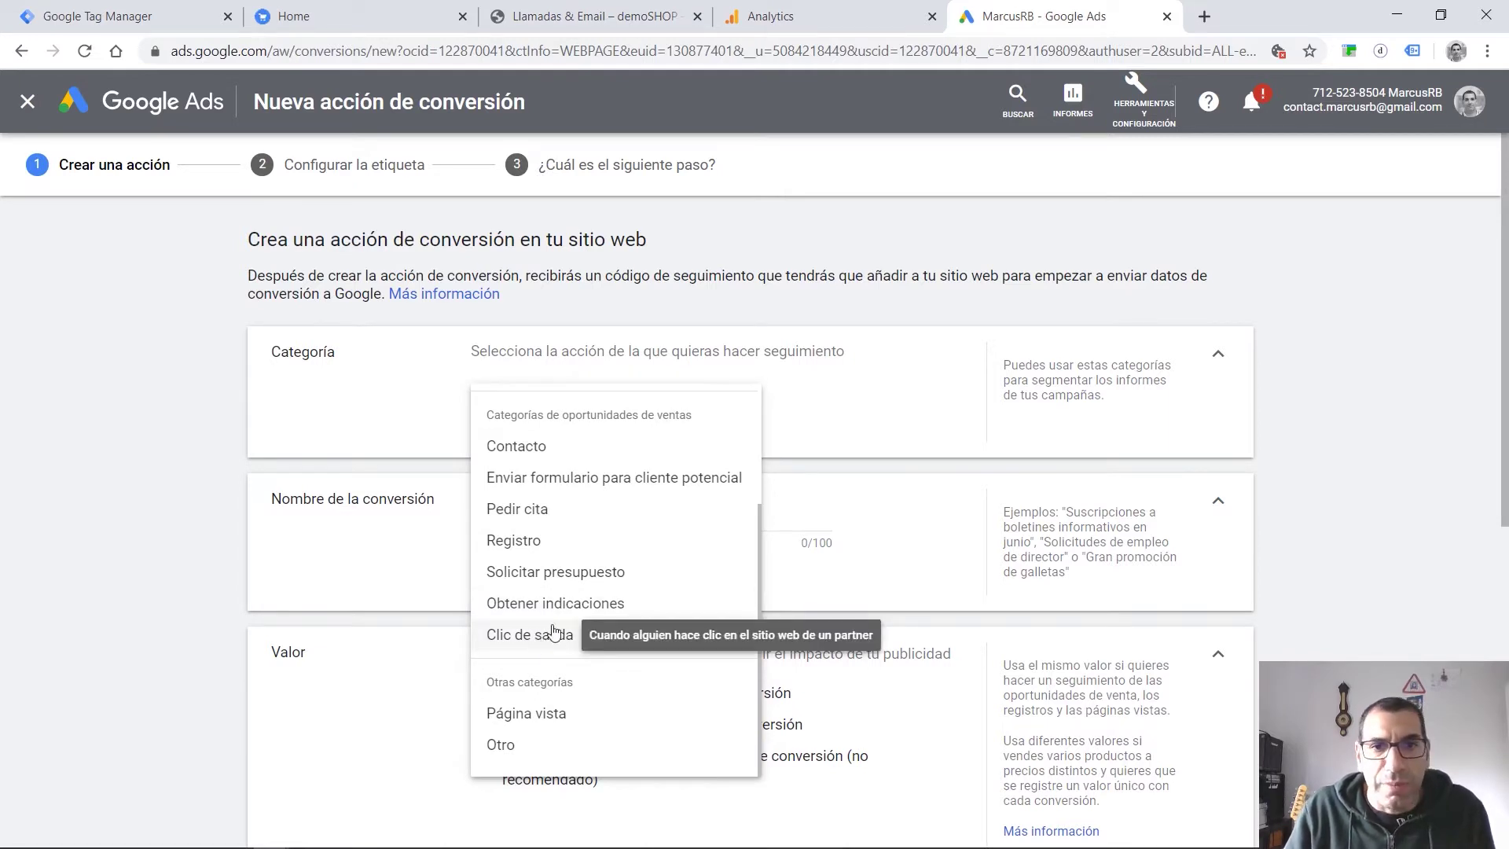
pyautogui.scroll(1, 625, 509)
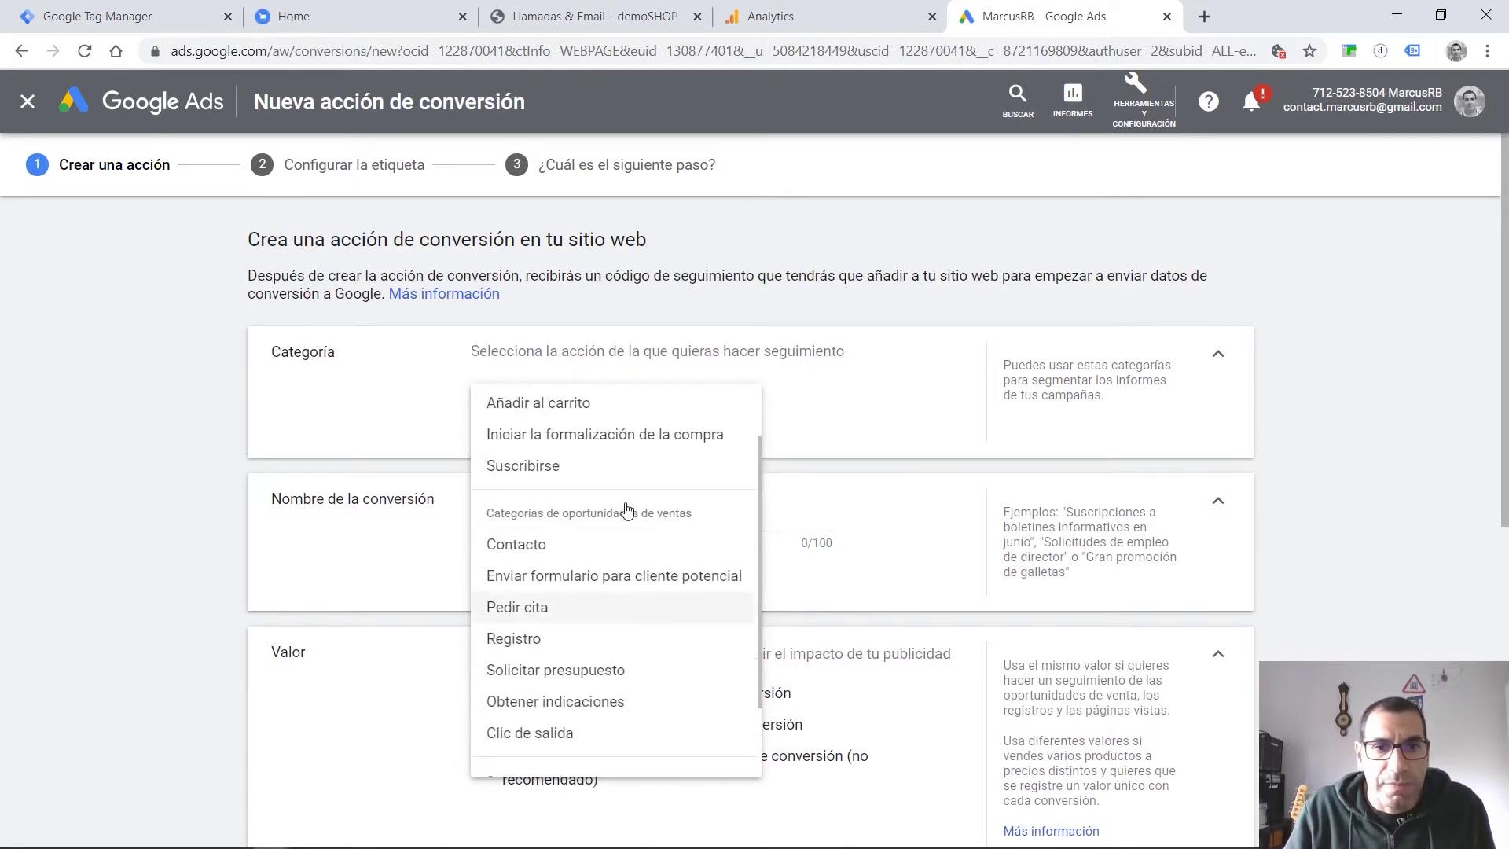
pyautogui.click(583, 556)
pyautogui.scroll(-5, 630, 521)
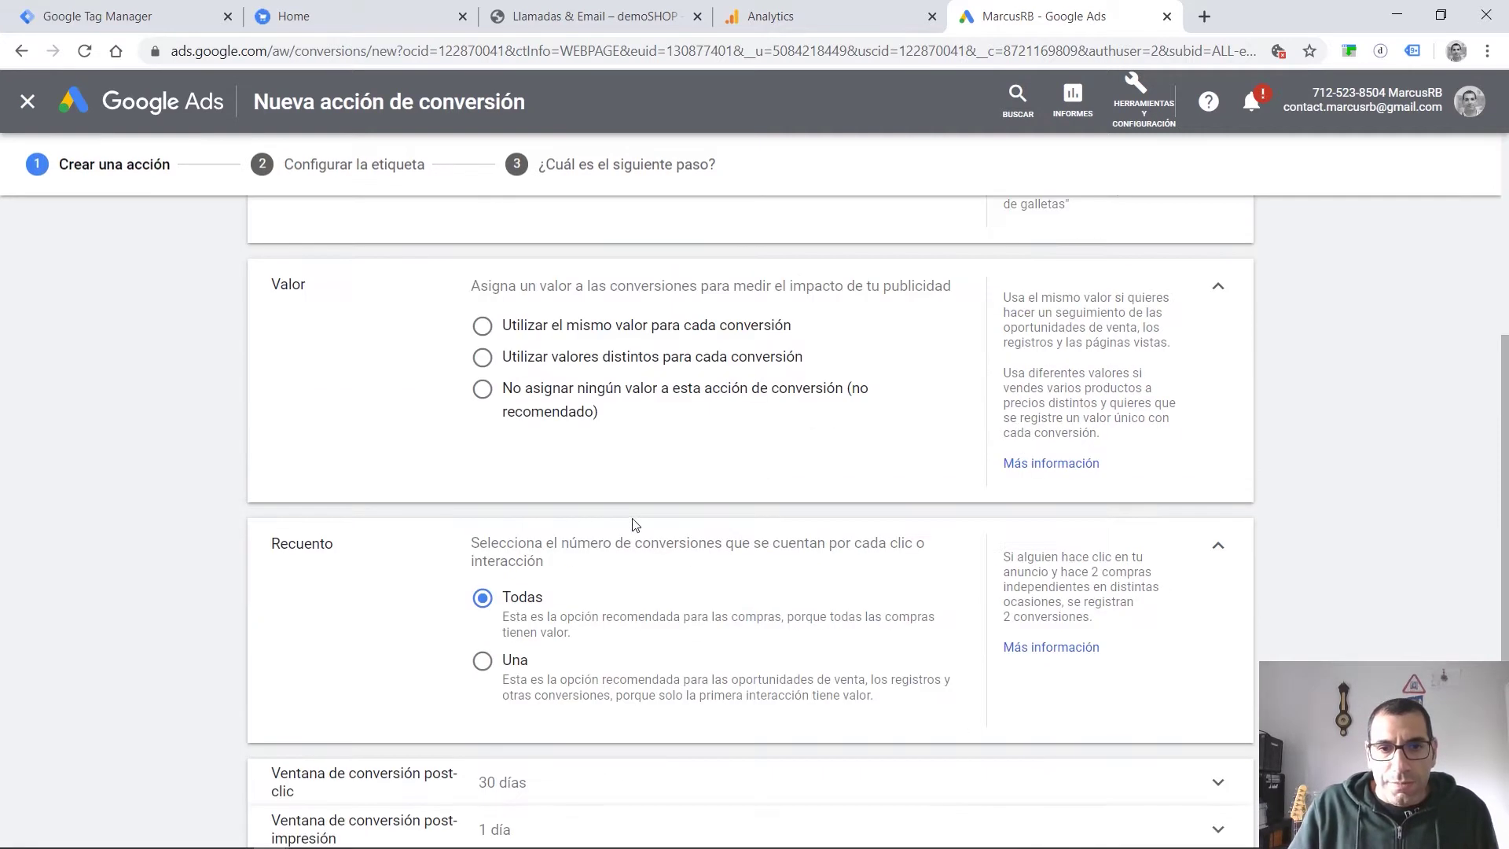
pyautogui.click(483, 325)
# Create the conversion action and choose Google Tag Manager as the way to install its tag.
pyautogui.scroll(-3, 551, 425)
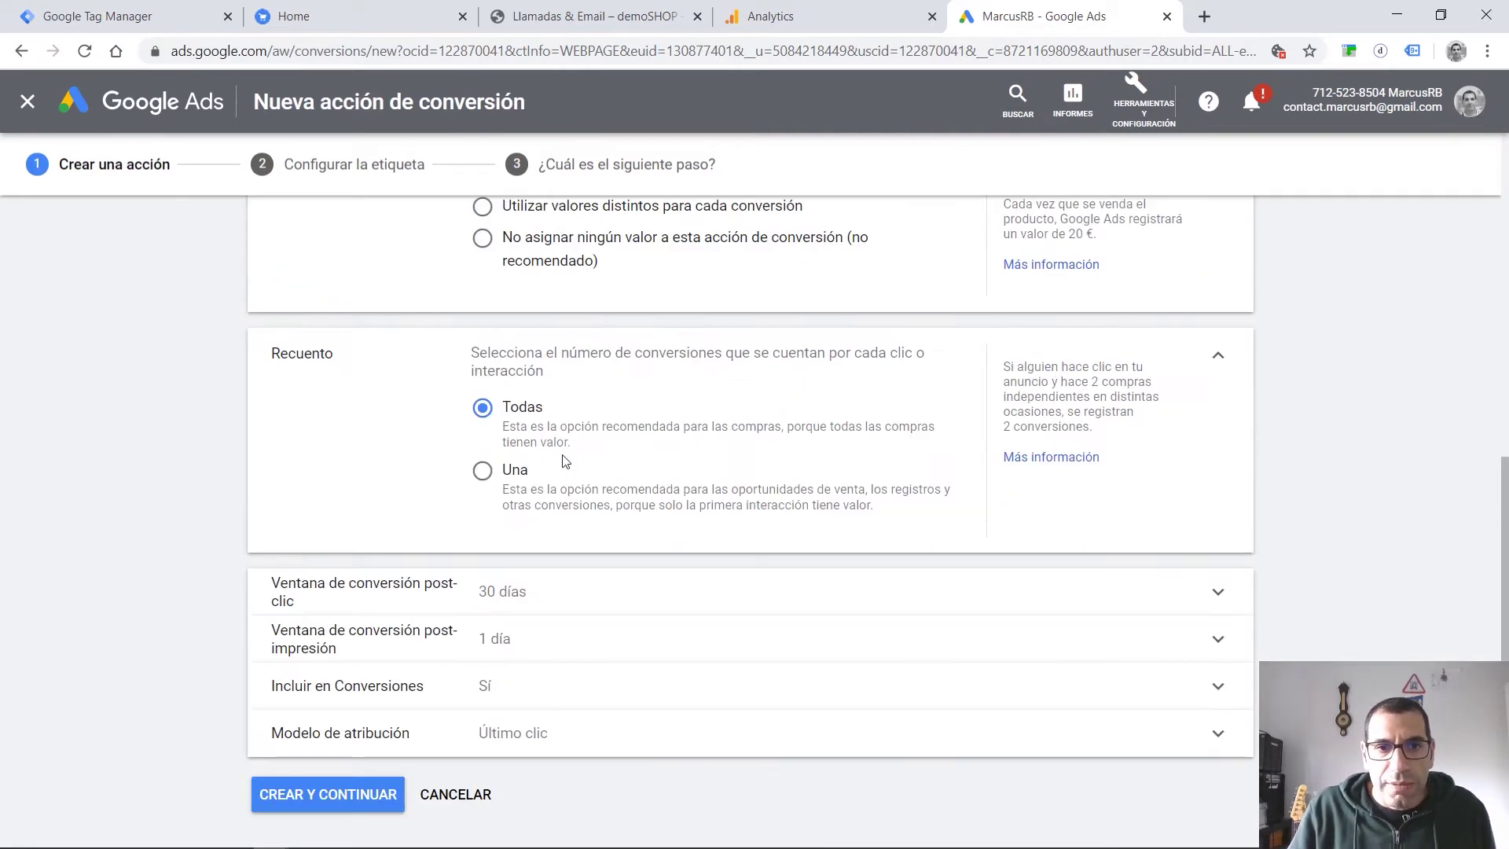
pyautogui.click(363, 768)
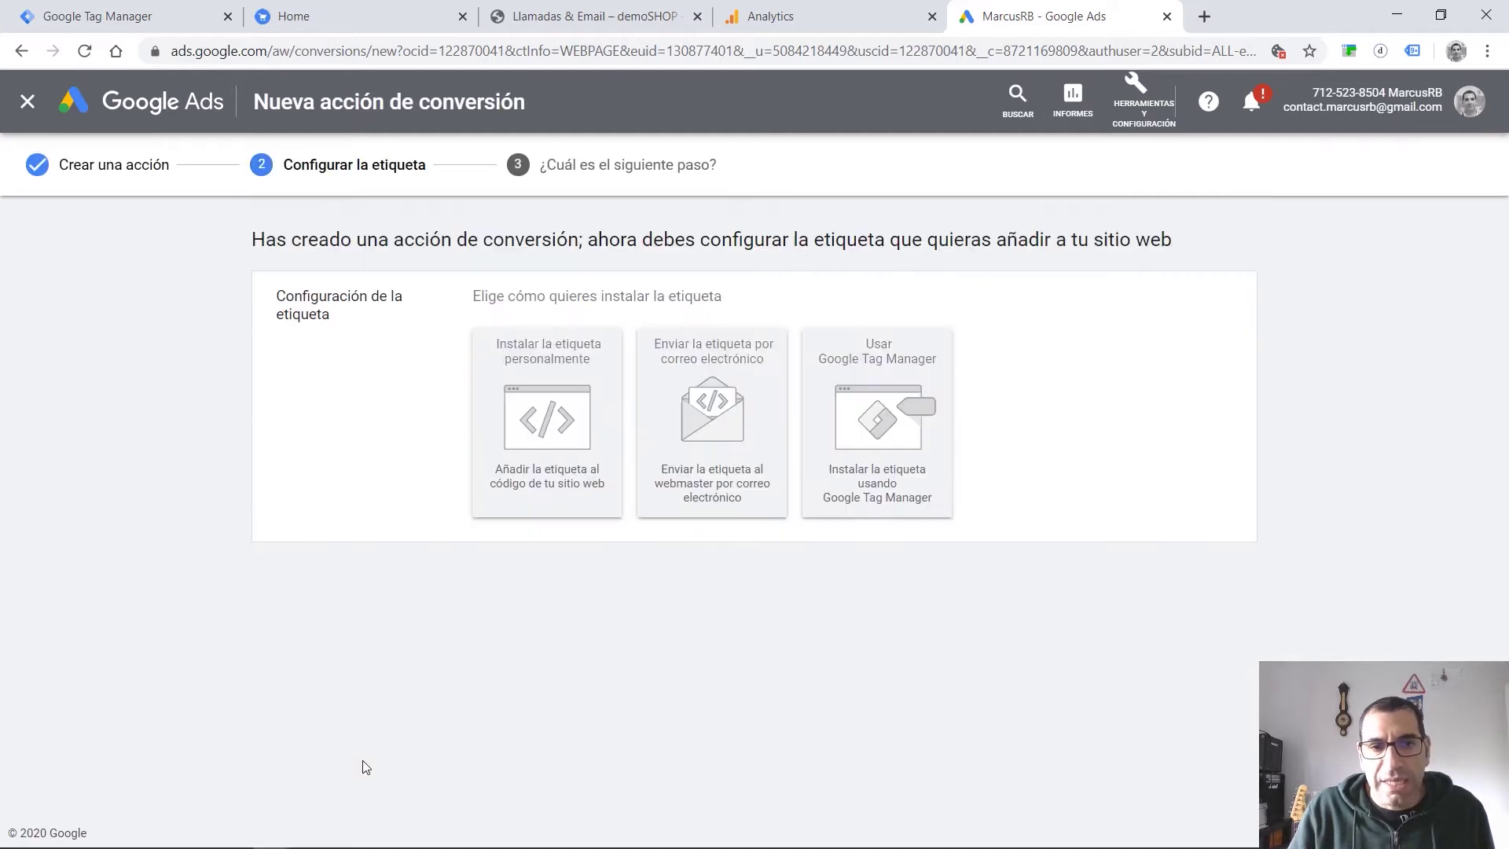
pyautogui.click(910, 419)
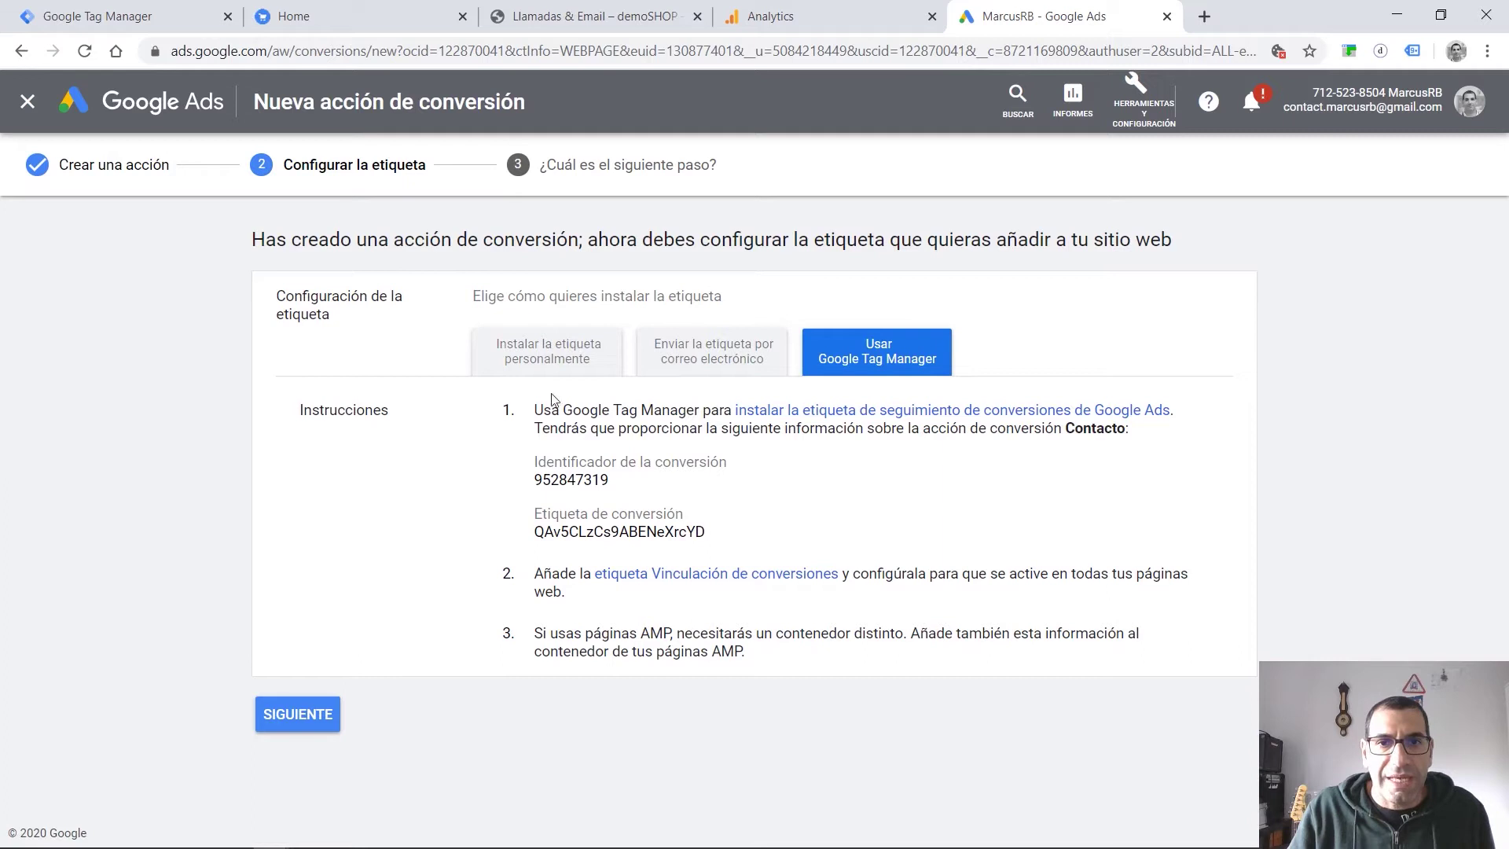
# Switch to Google Tag Manager and create a new tag of type Google Ads Conversion Tracking.
pyautogui.click(139, 26)
pyautogui.click(1147, 214)
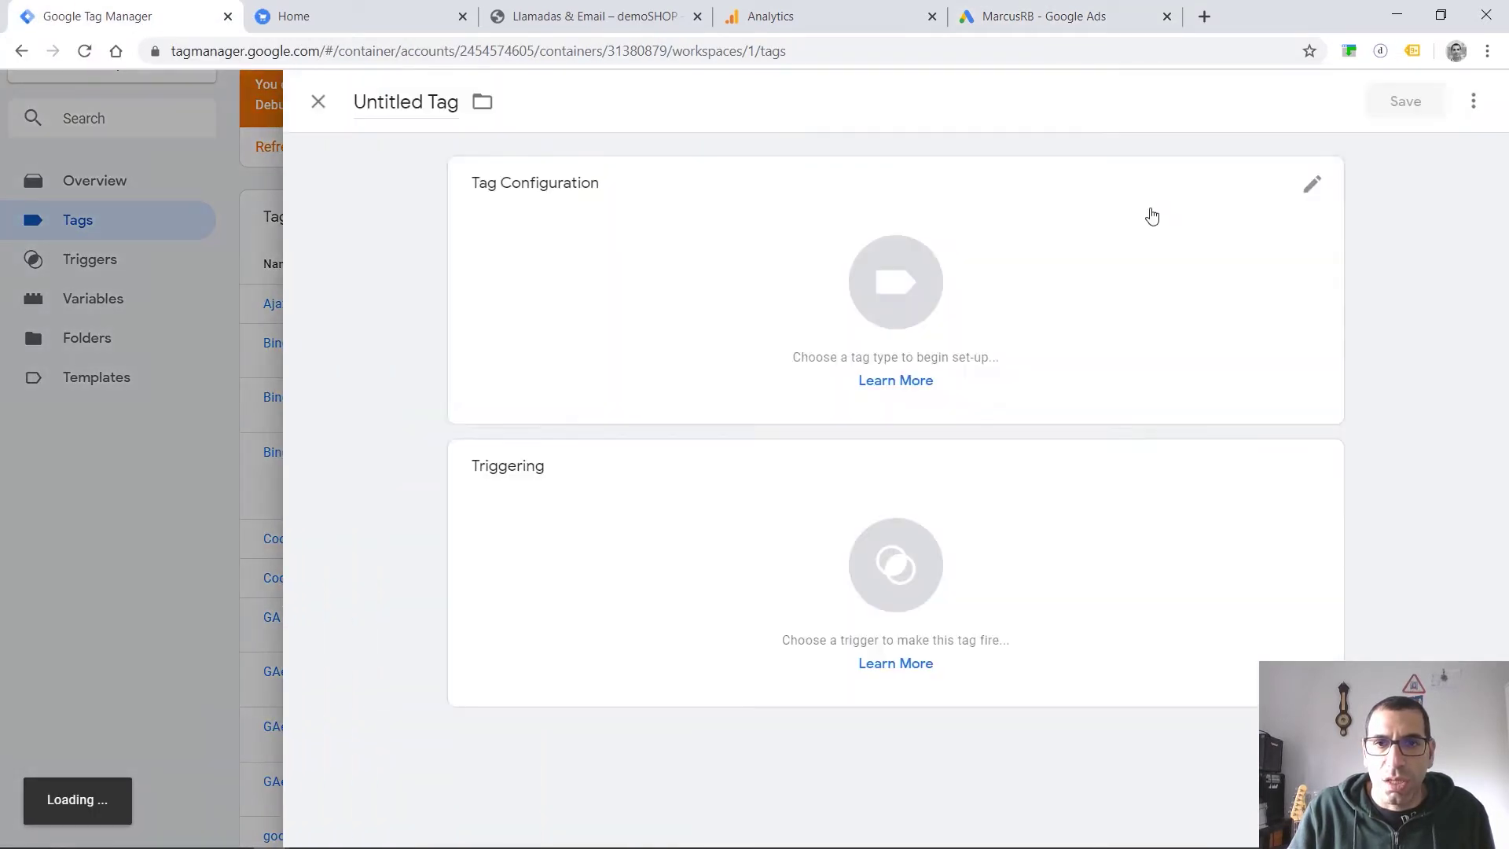
pyautogui.click(923, 260)
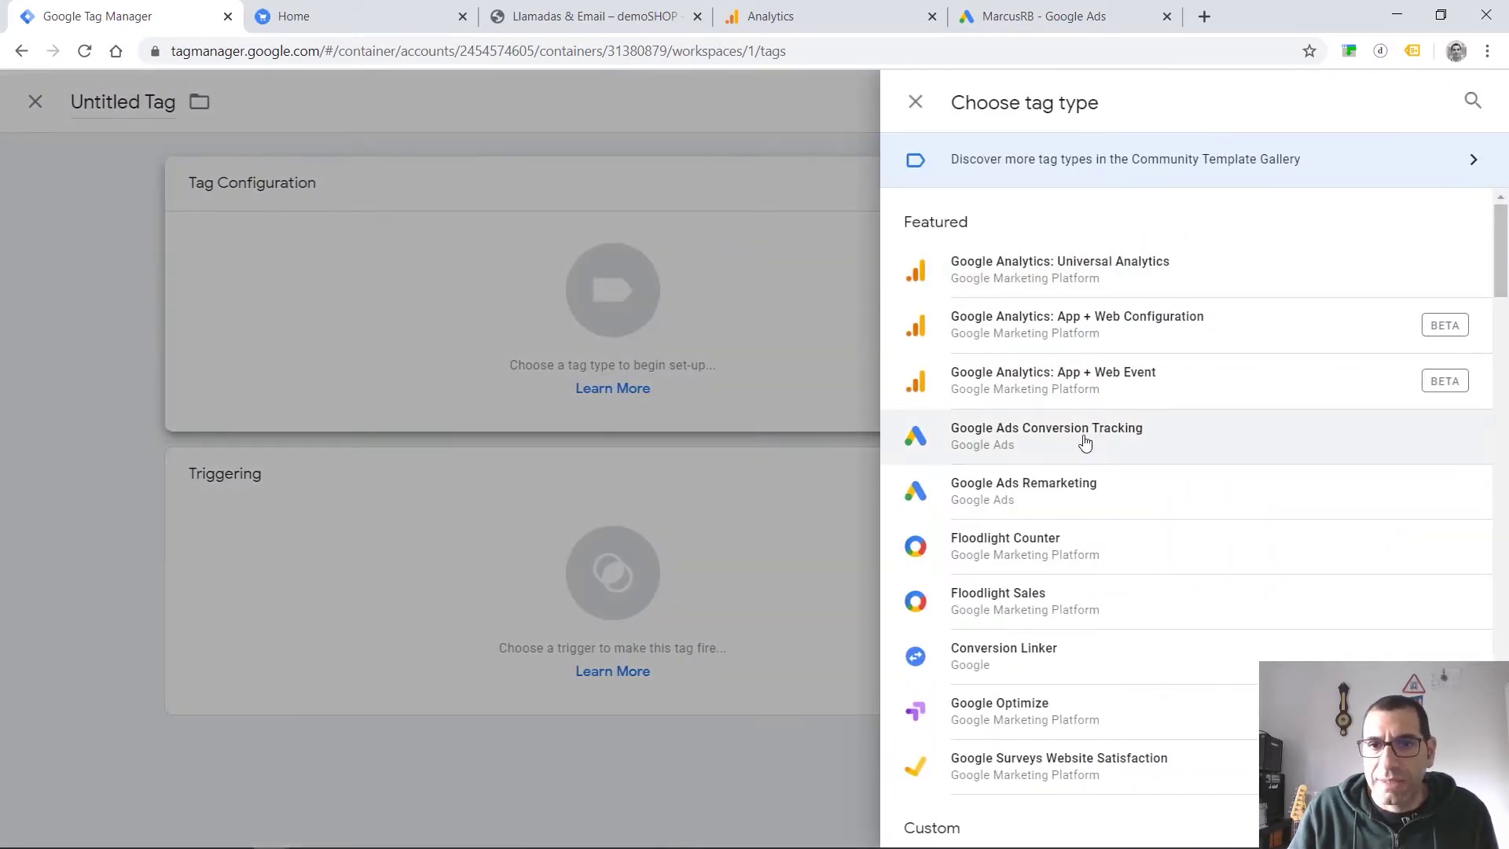
pyautogui.click(1084, 437)
# Copy the Contacto action's conversion identifier from Google Ads into the new tag's Conversion ID in Google Tag Manager.
pyautogui.click(623, 372)
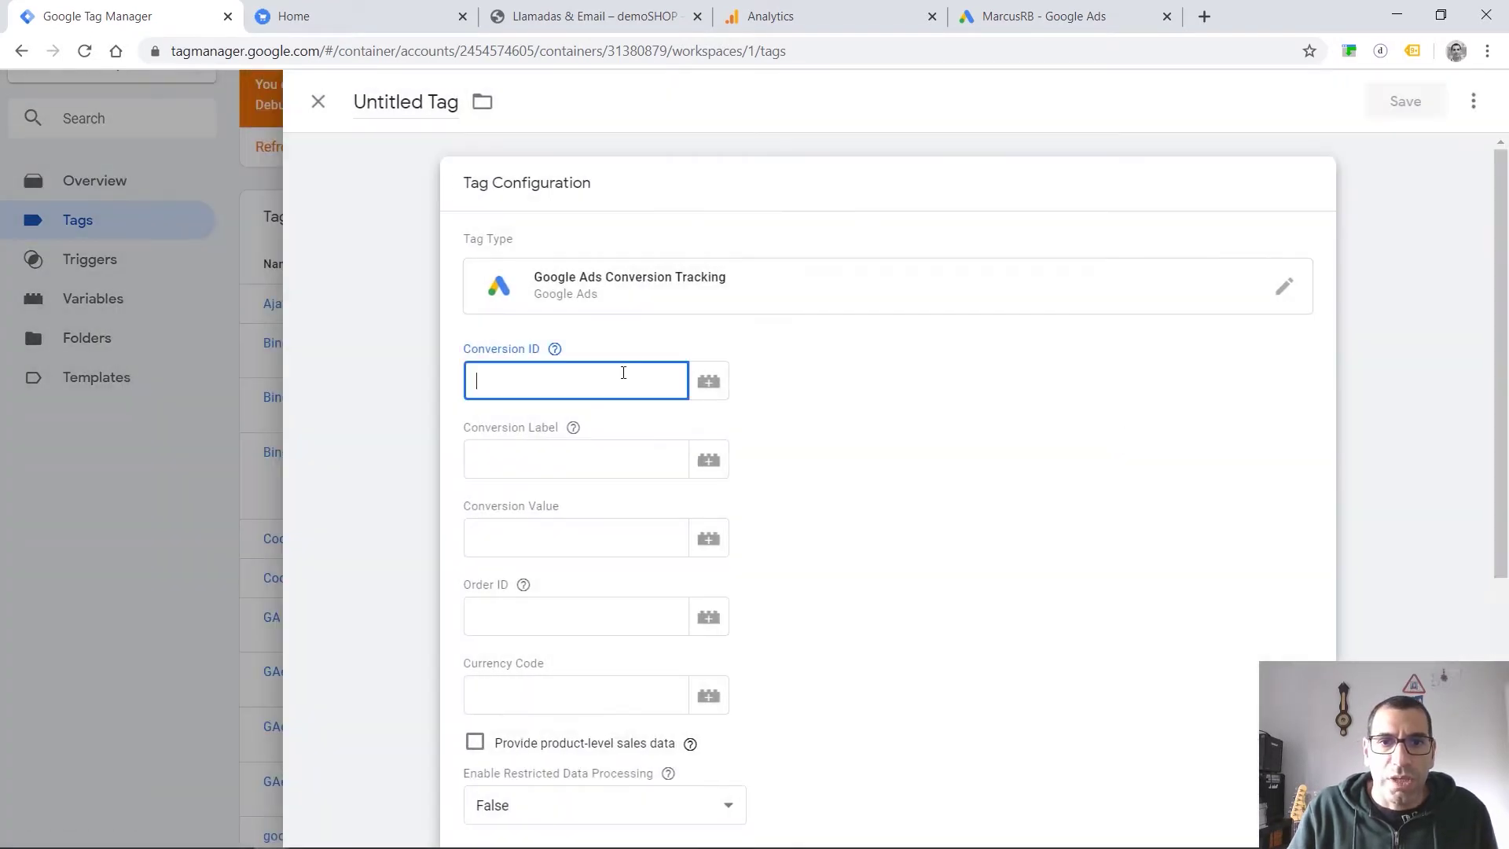
pyautogui.click(1005, 19)
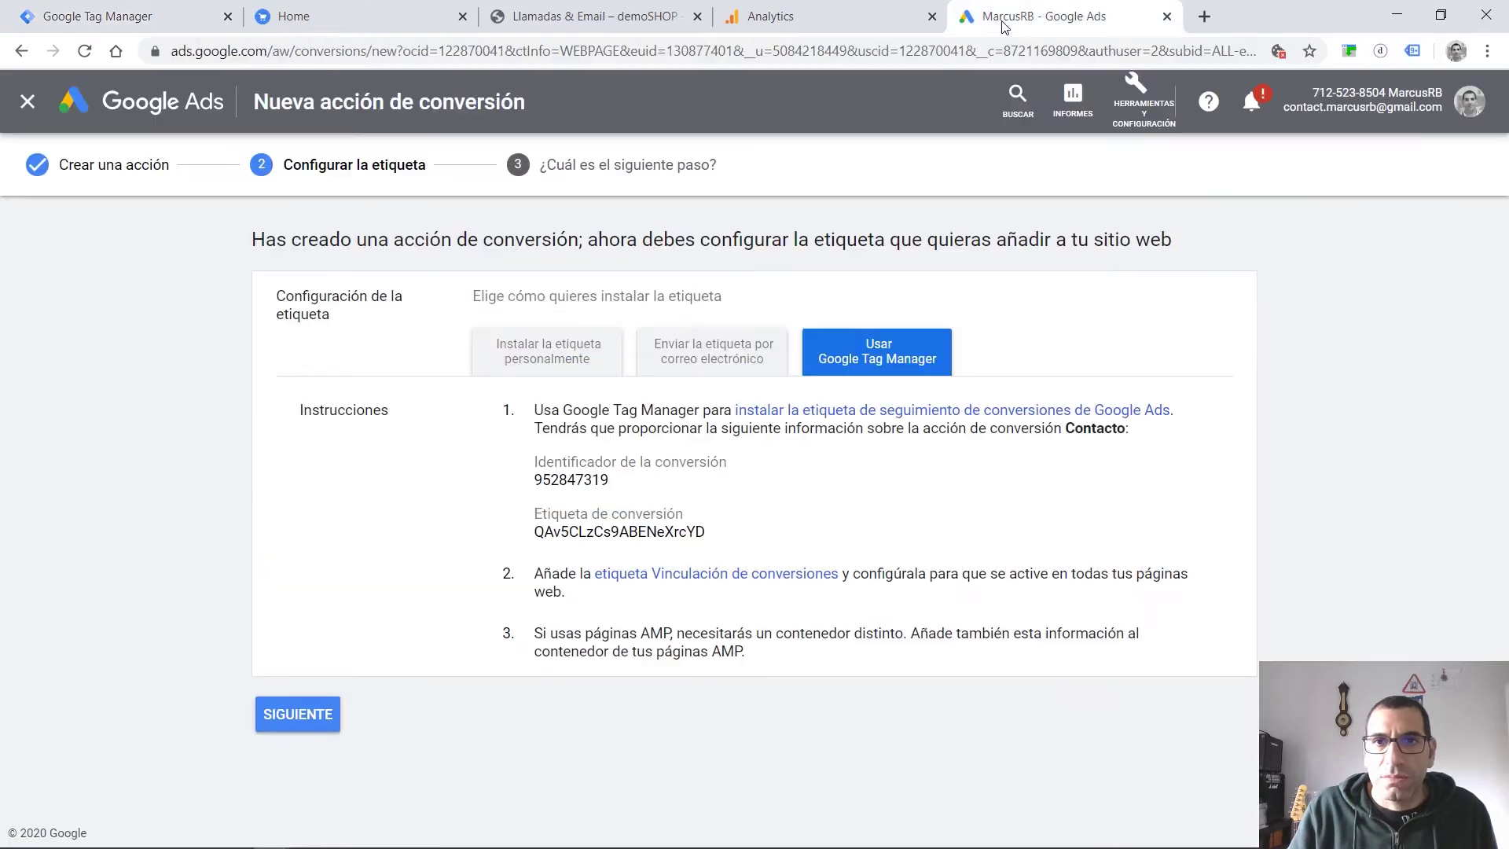
pyautogui.doubleClick(559, 479)
pyautogui.hotkey('ctrl', 'c')
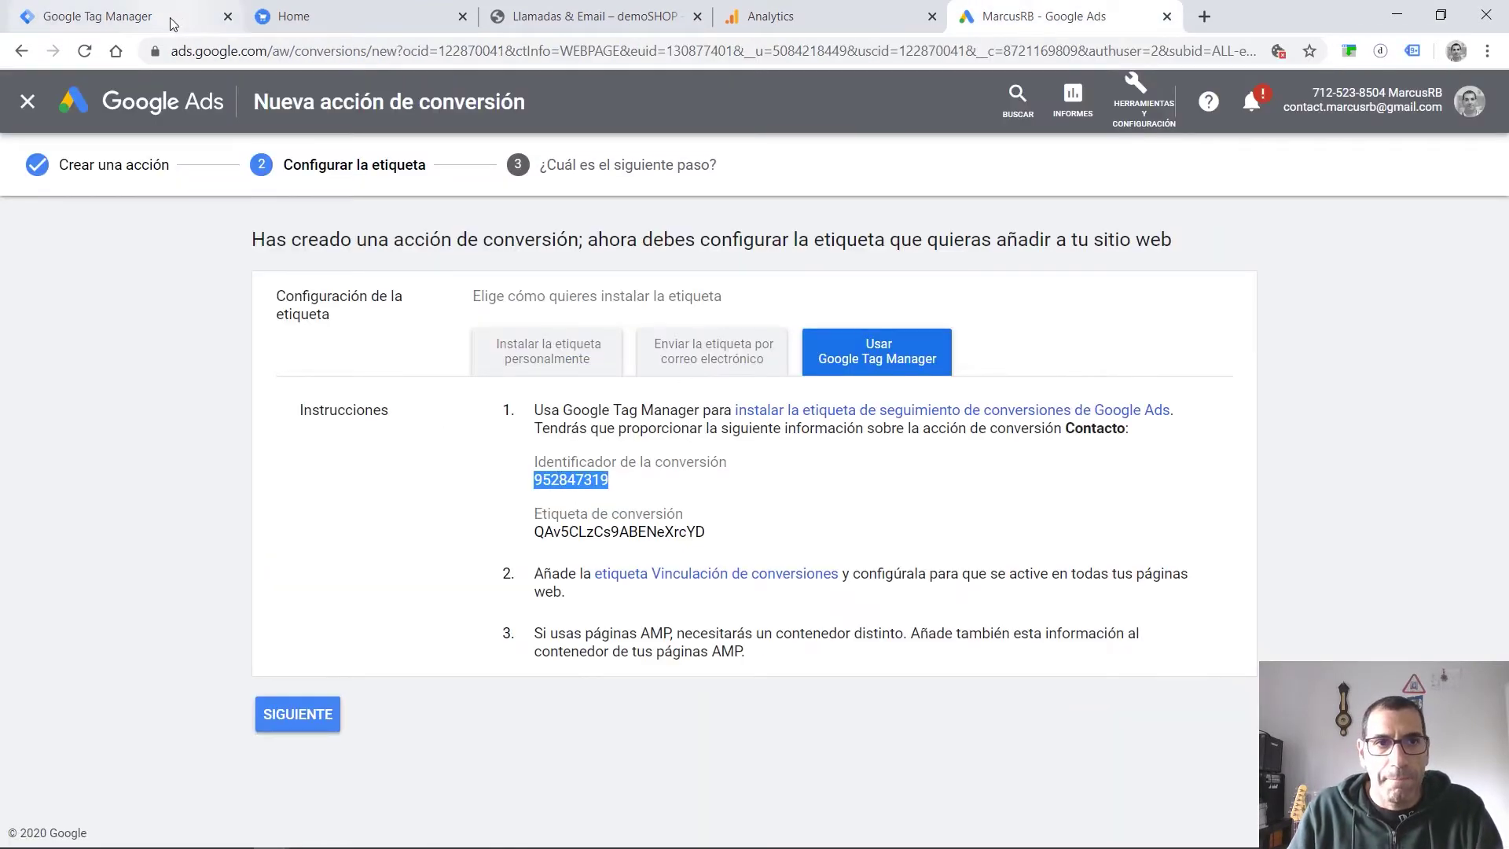
pyautogui.click(118, 16)
pyautogui.hotkey('ctrl', 'v')
# Copy the Contacto action's conversion label from Google Ads into the new tag's Conversion Label in Google Tag Manager.
pyautogui.click(1030, 17)
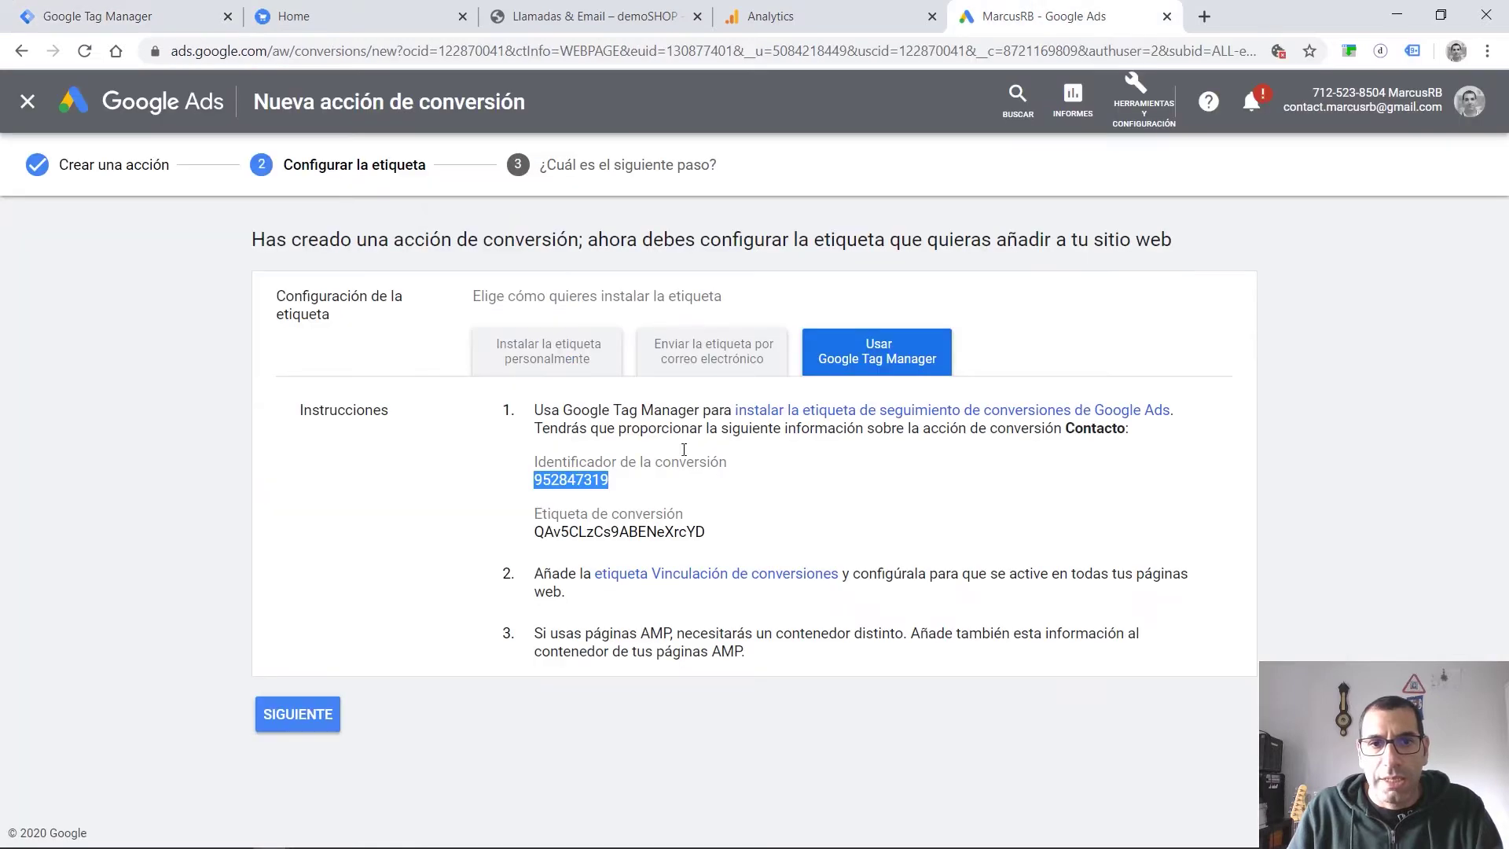
pyautogui.doubleClick(629, 533)
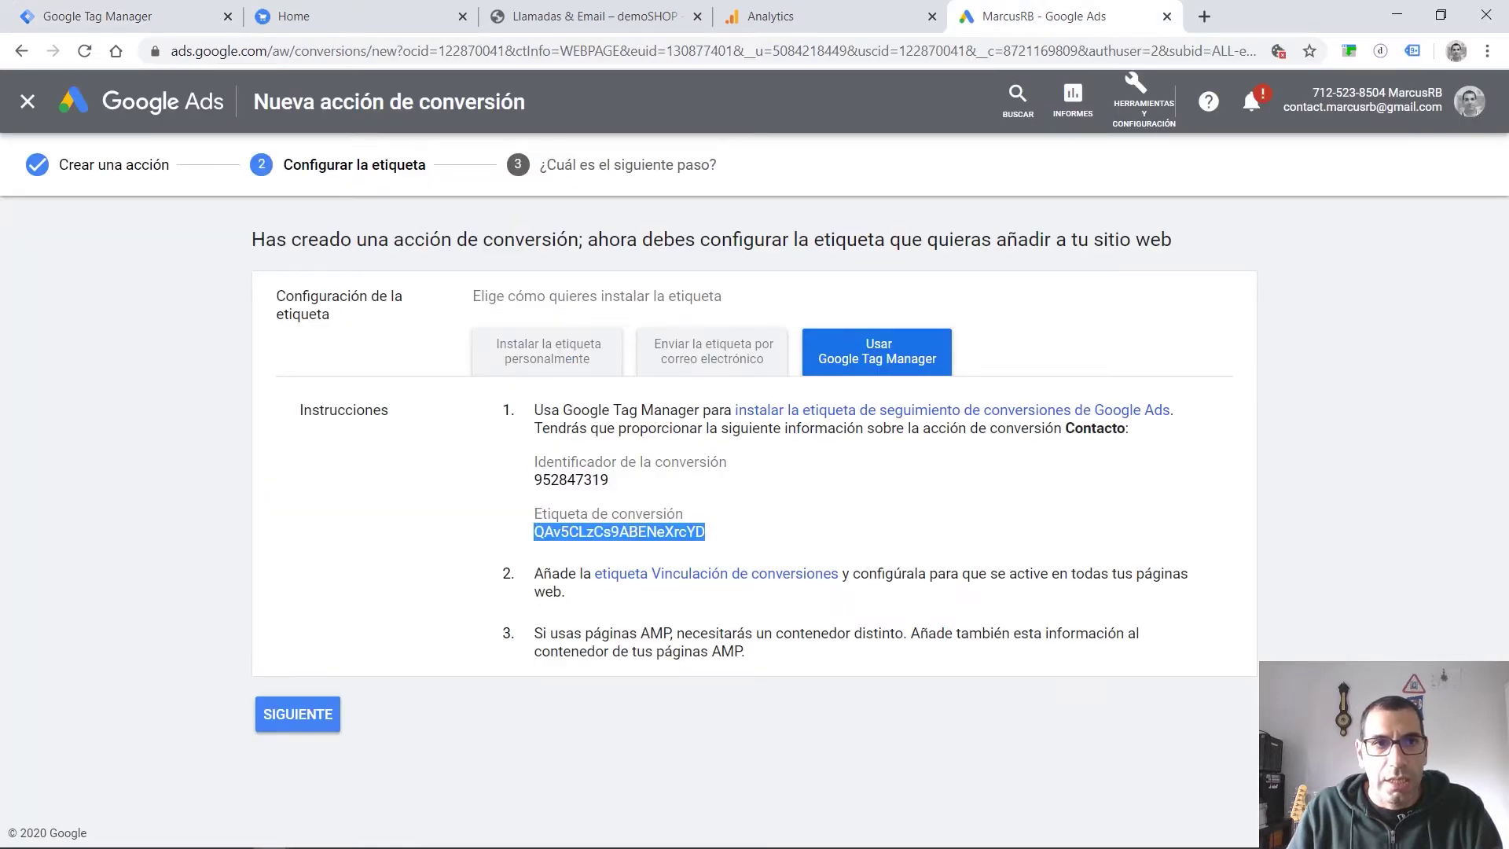
pyautogui.hotkey('ctrl', 'c')
pyautogui.click(118, 15)
pyautogui.click(614, 456)
pyautogui.hotkey('ctrl', 'v')
# Name the new tag "googleAds - contactLinks".
pyautogui.click(404, 109)
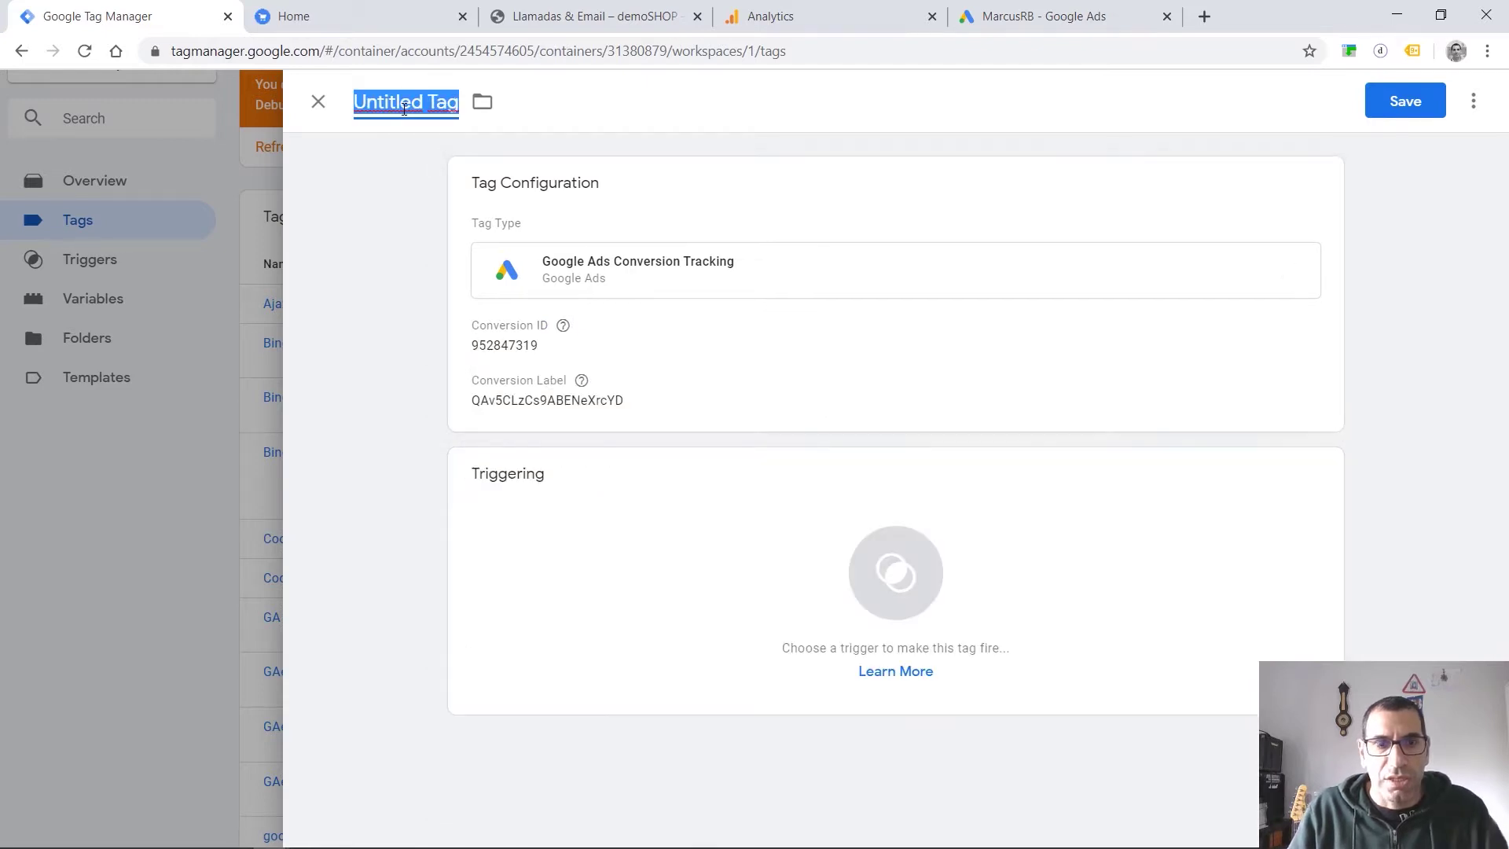
pyautogui.write('go')
pyautogui.press('BackSpace')
pyautogui.press('BackSpace')
pyautogui.write('goog')
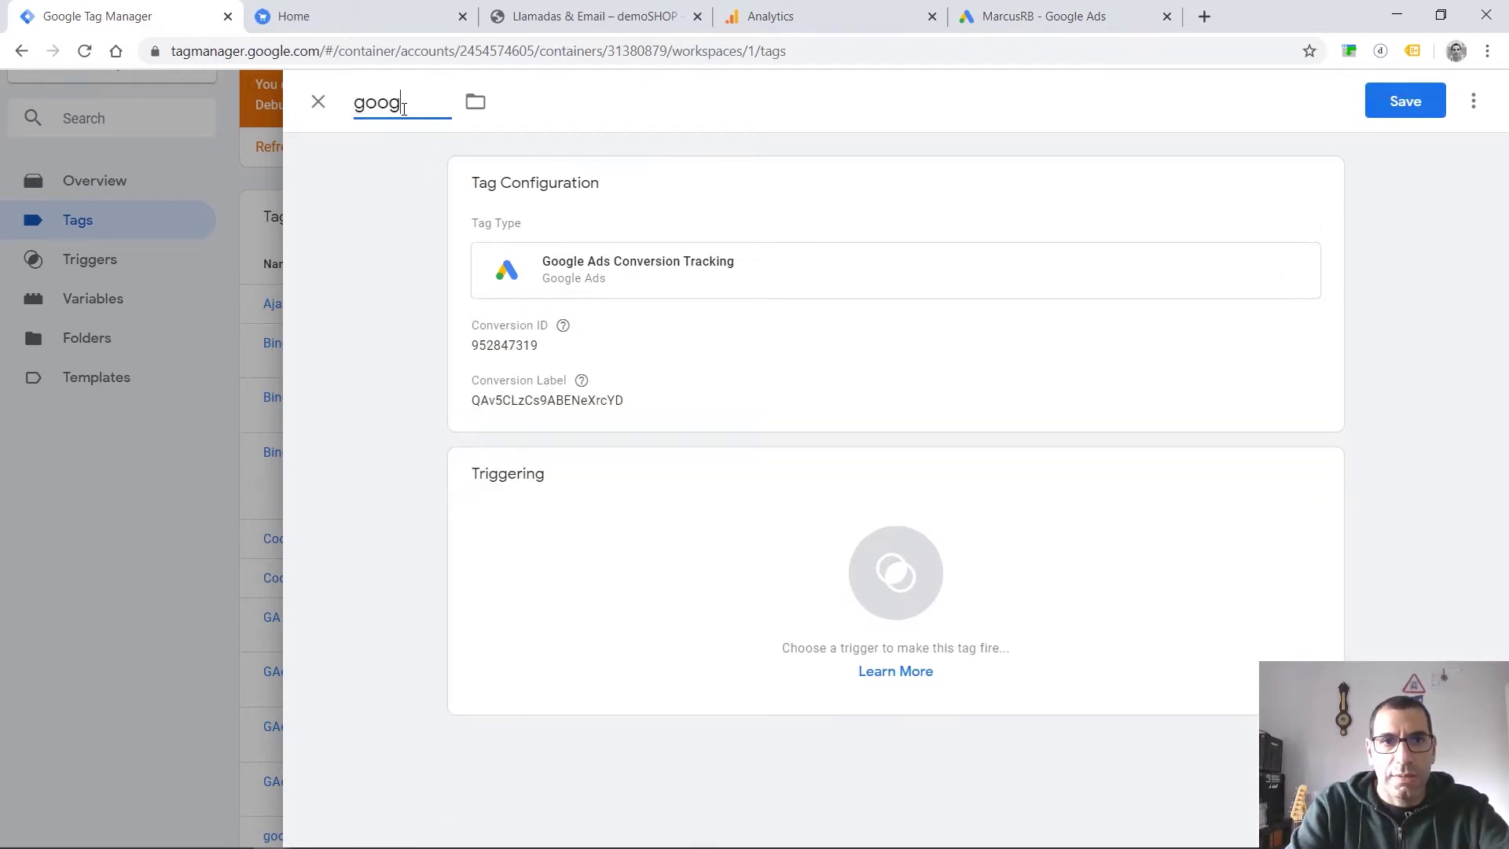
pyautogui.write('leAds - conta')
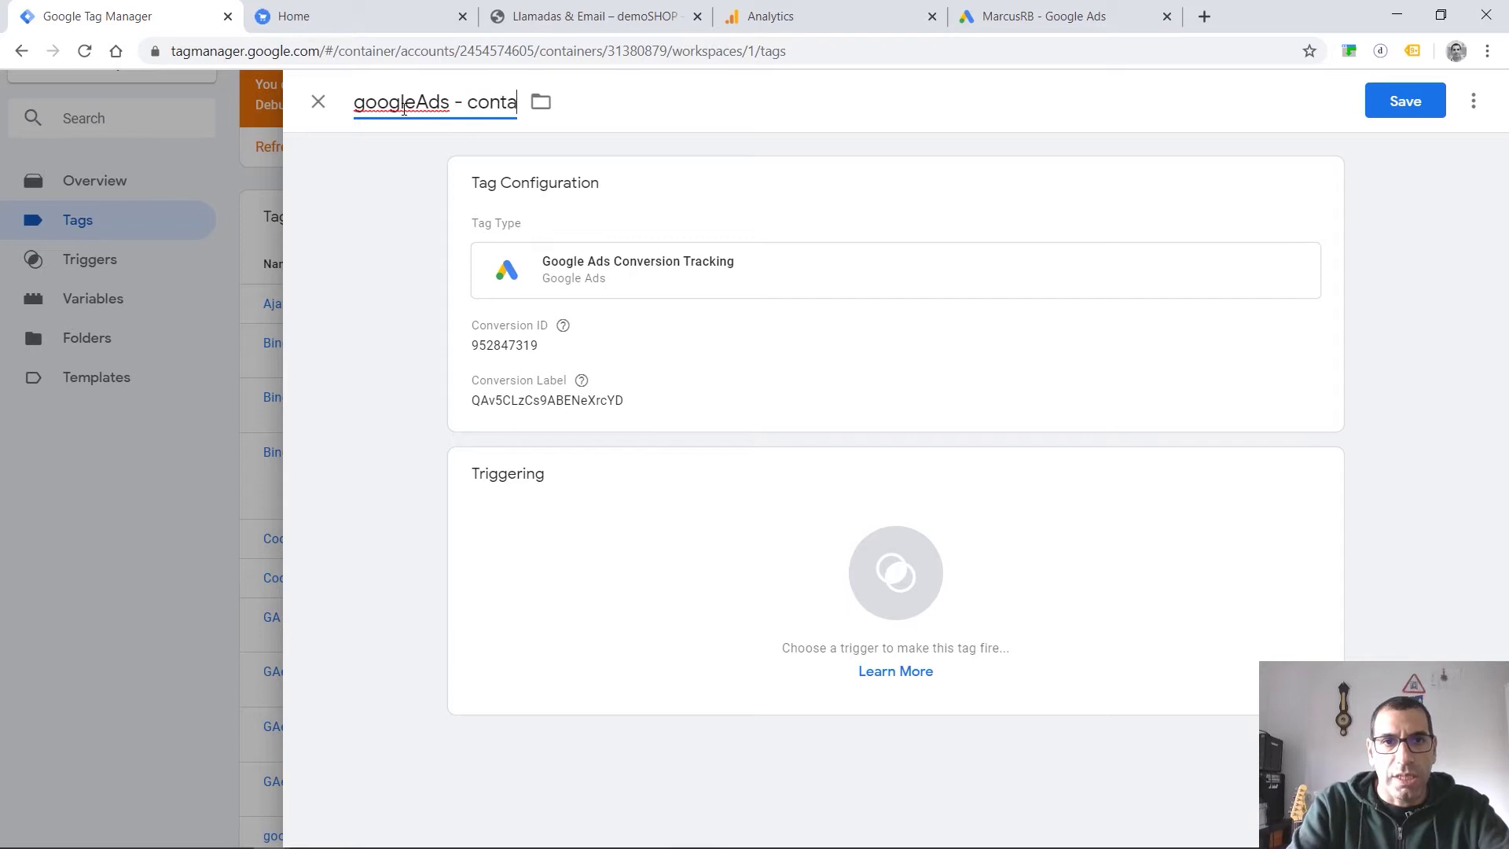
pyautogui.write('ctLinks')
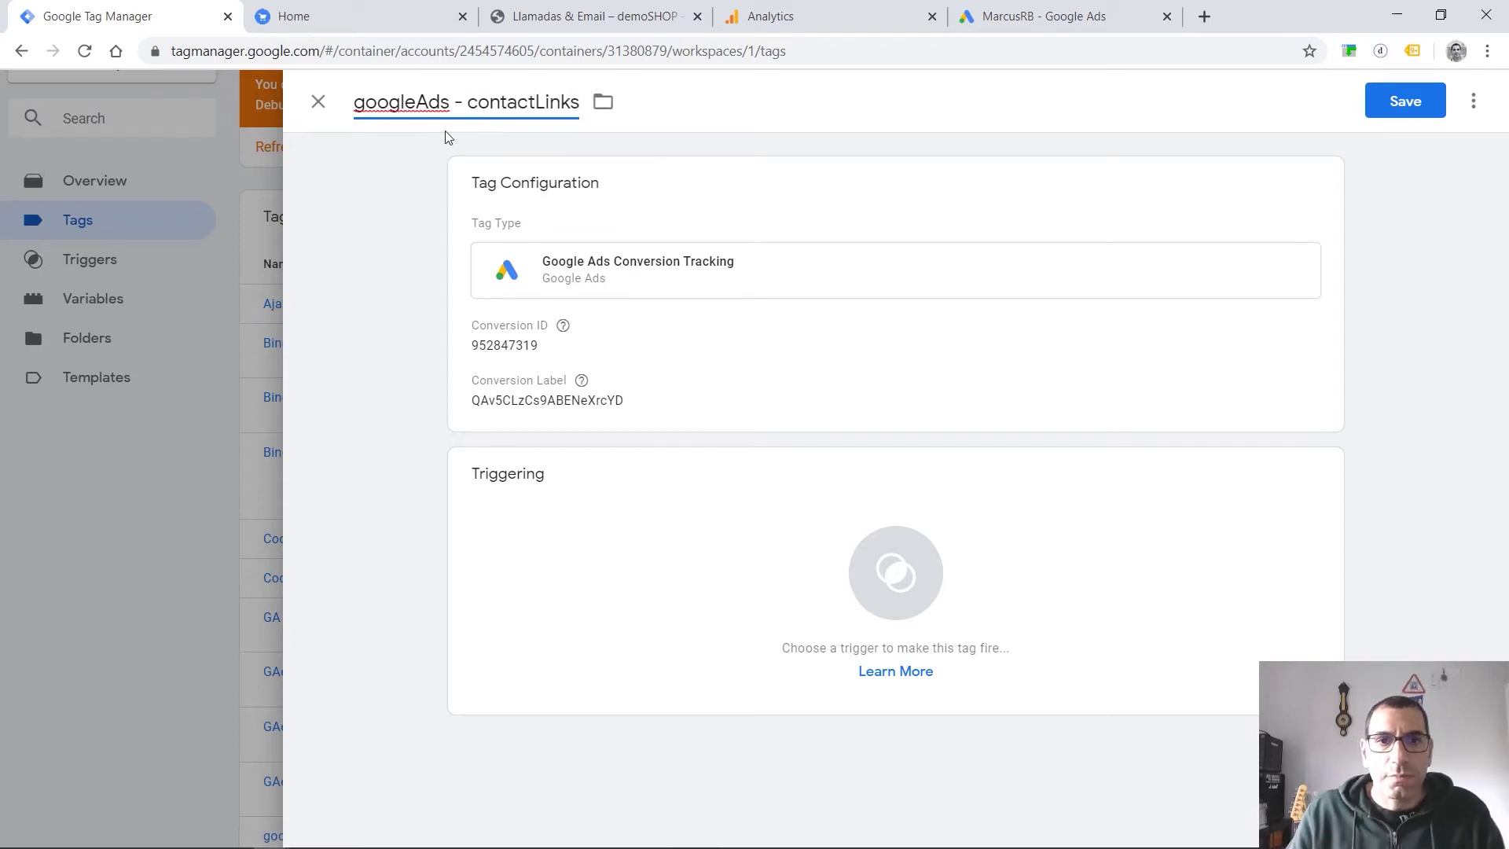
# Assign the "Link Click - 'tel' Or 'mailto' Protocol" trigger to the tag and save it.
pyautogui.click(836, 549)
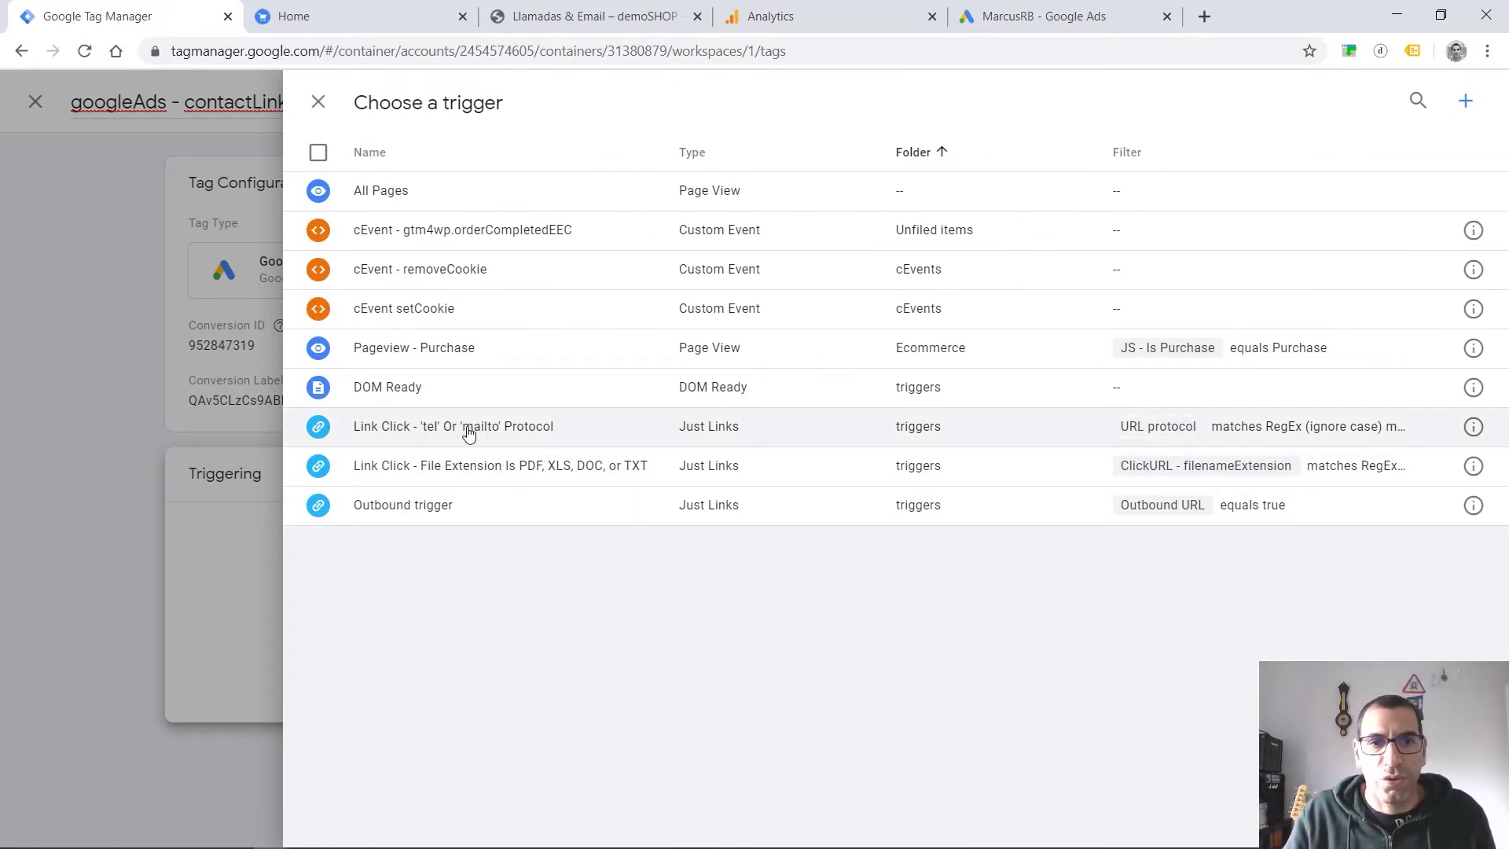
pyautogui.click(468, 427)
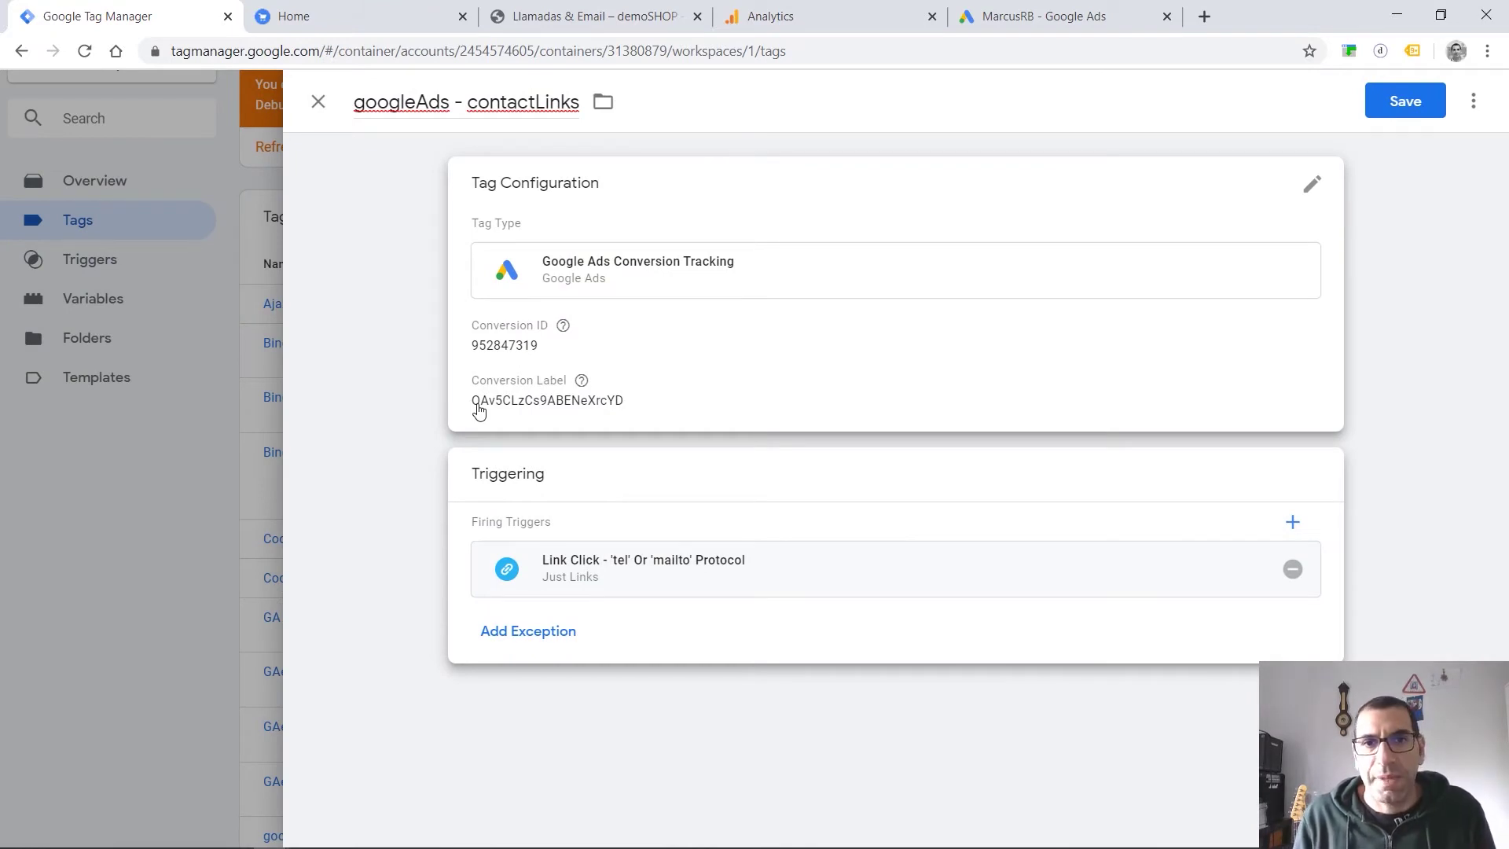
pyautogui.click(1427, 100)
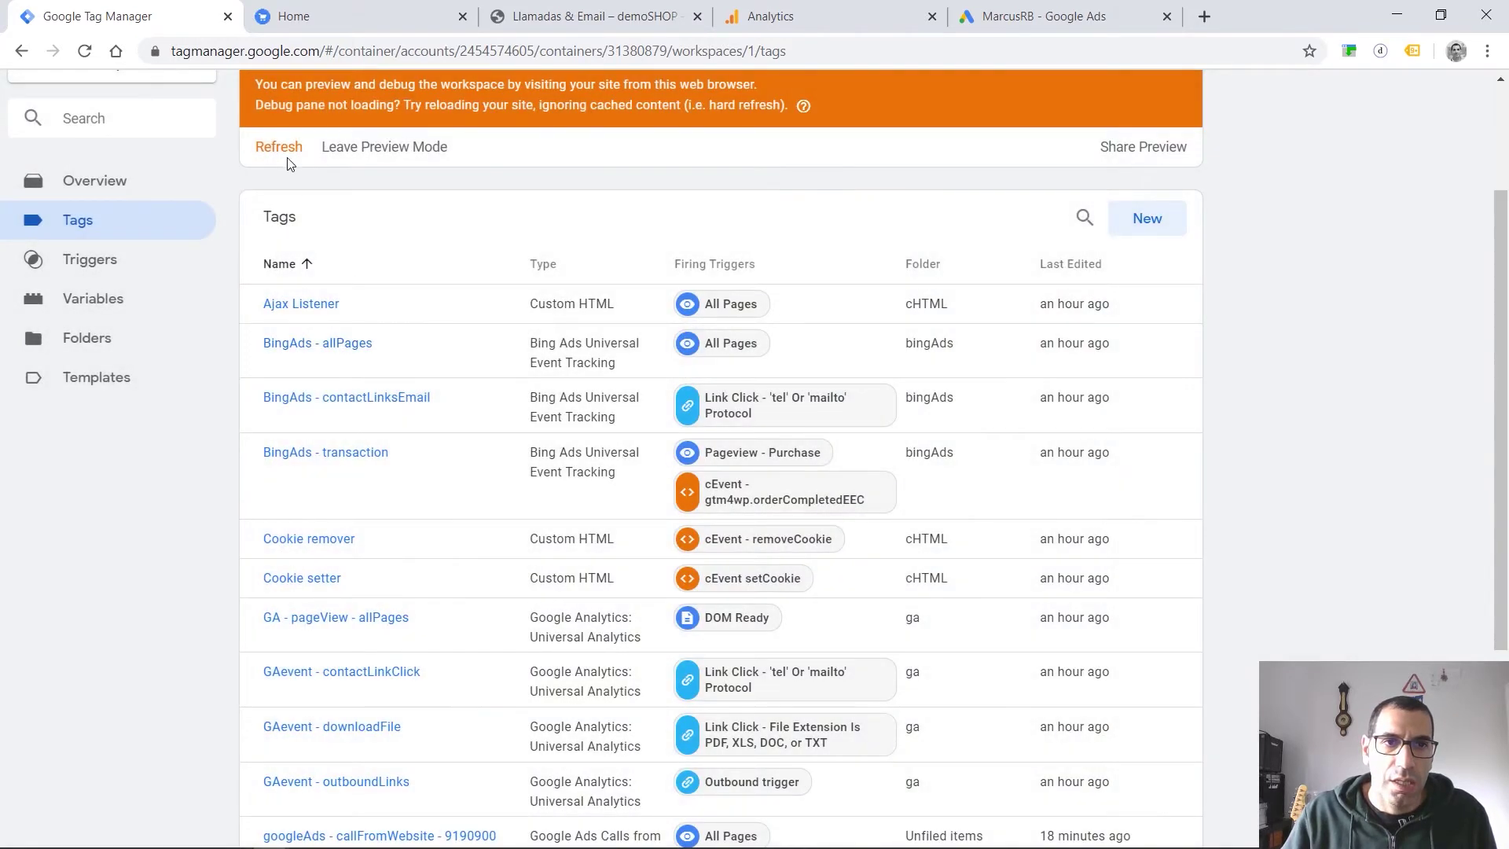
# Refresh the Tag Manager preview and reload the demo shop's Llamadas & Email page.
pyautogui.click(287, 157)
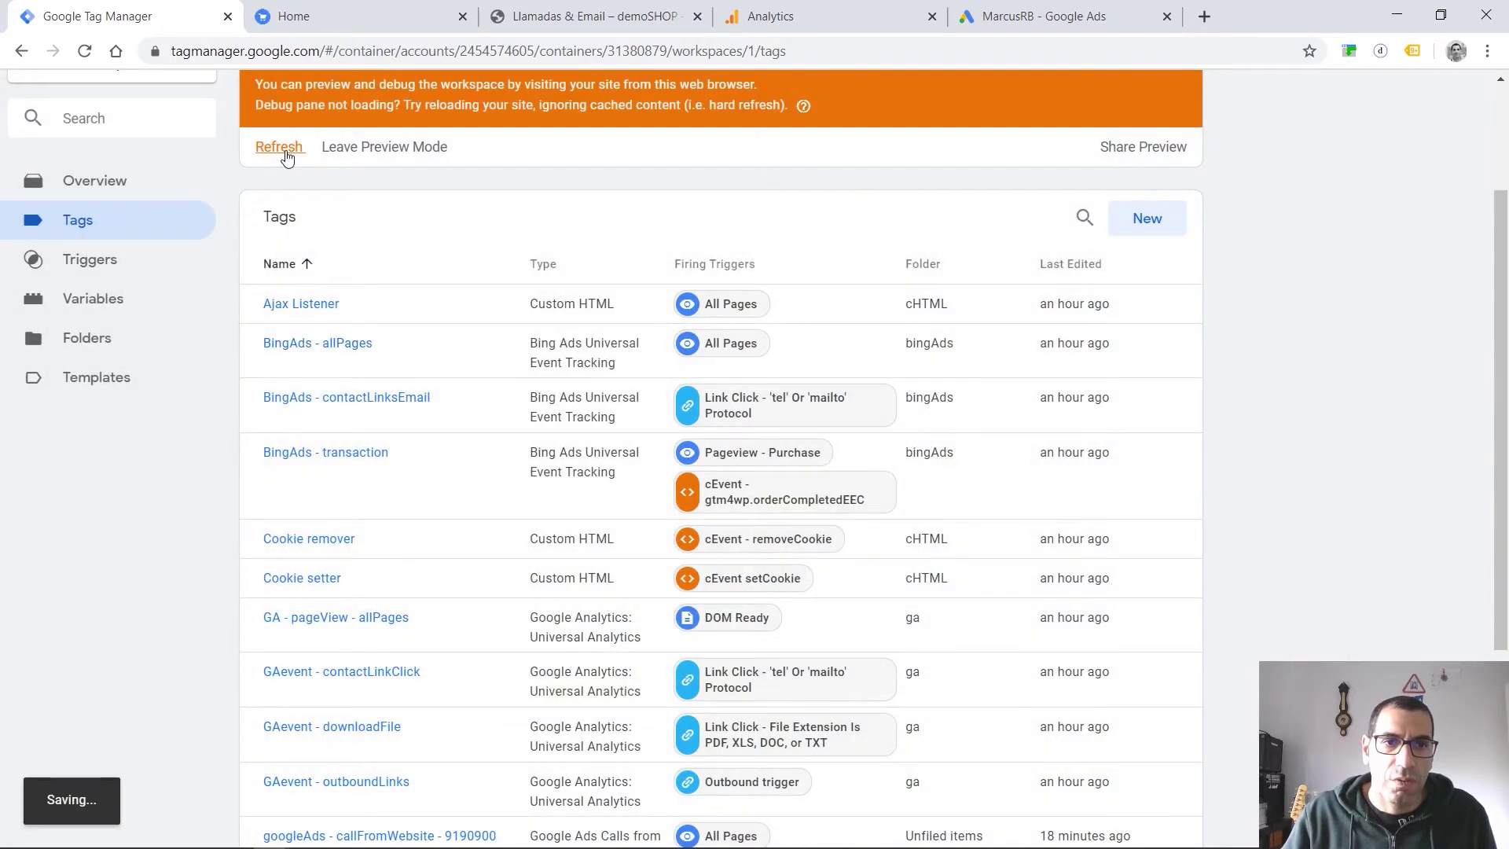
pyautogui.click(611, 30)
pyautogui.click(84, 52)
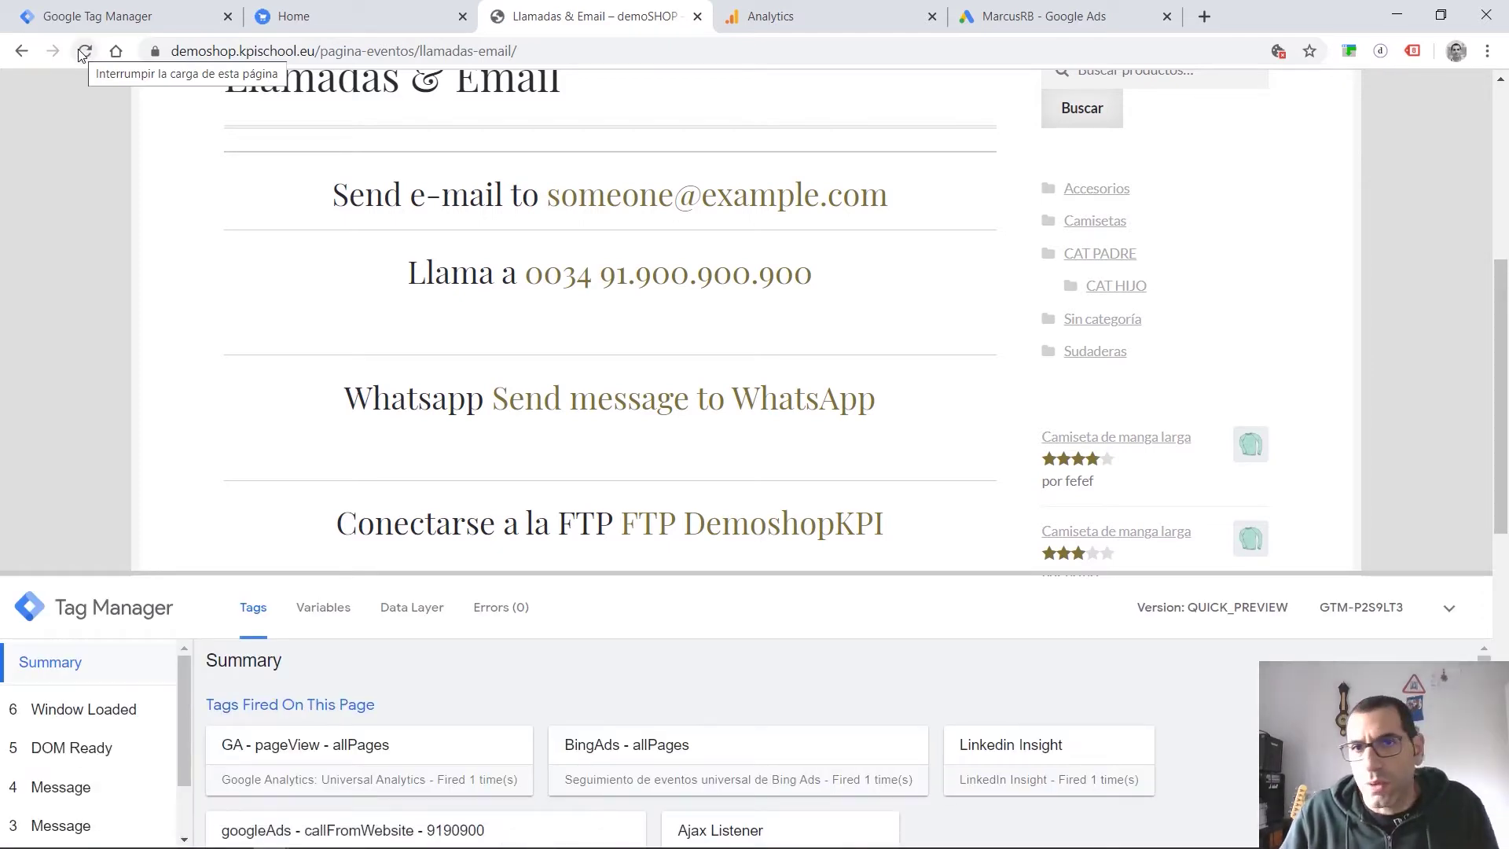
pyautogui.click(84, 51)
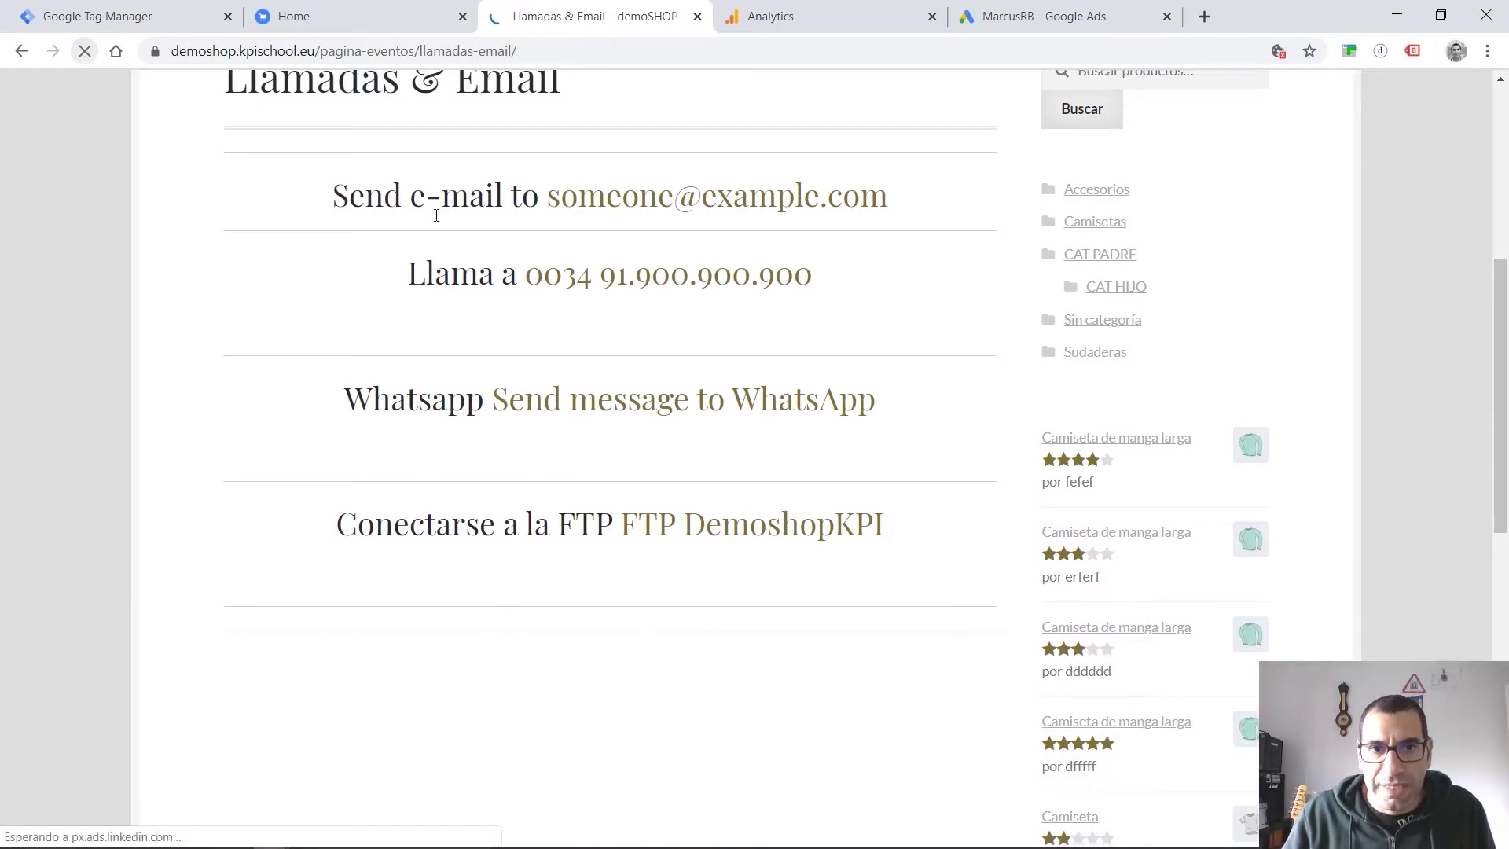
# Follow the page's phone link and examine all properties of the "googleAds - contactLinks" tag under its Link Click event.
pyautogui.click(620, 289)
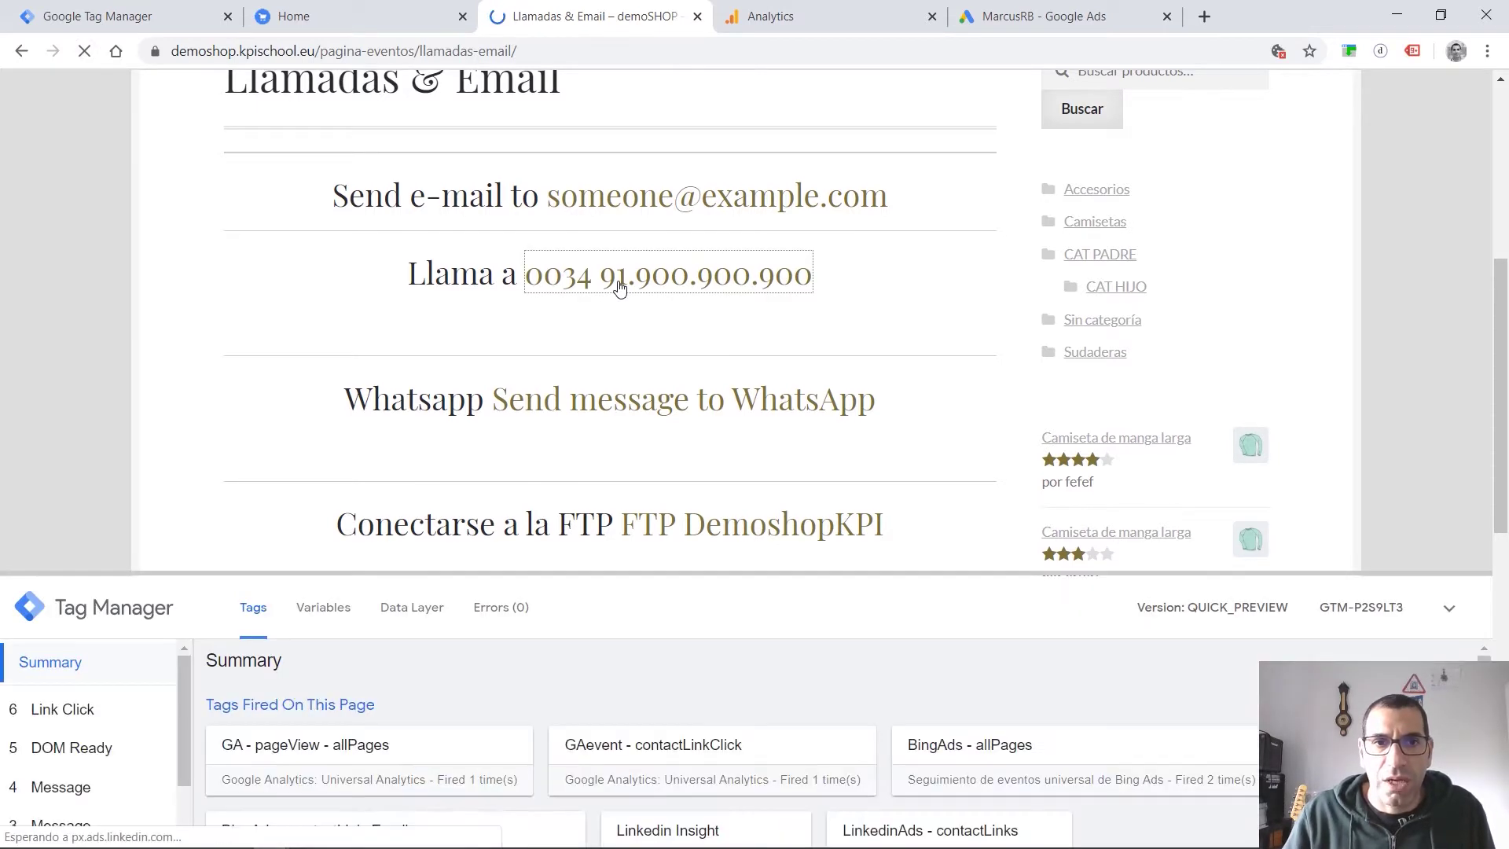
pyautogui.click(69, 753)
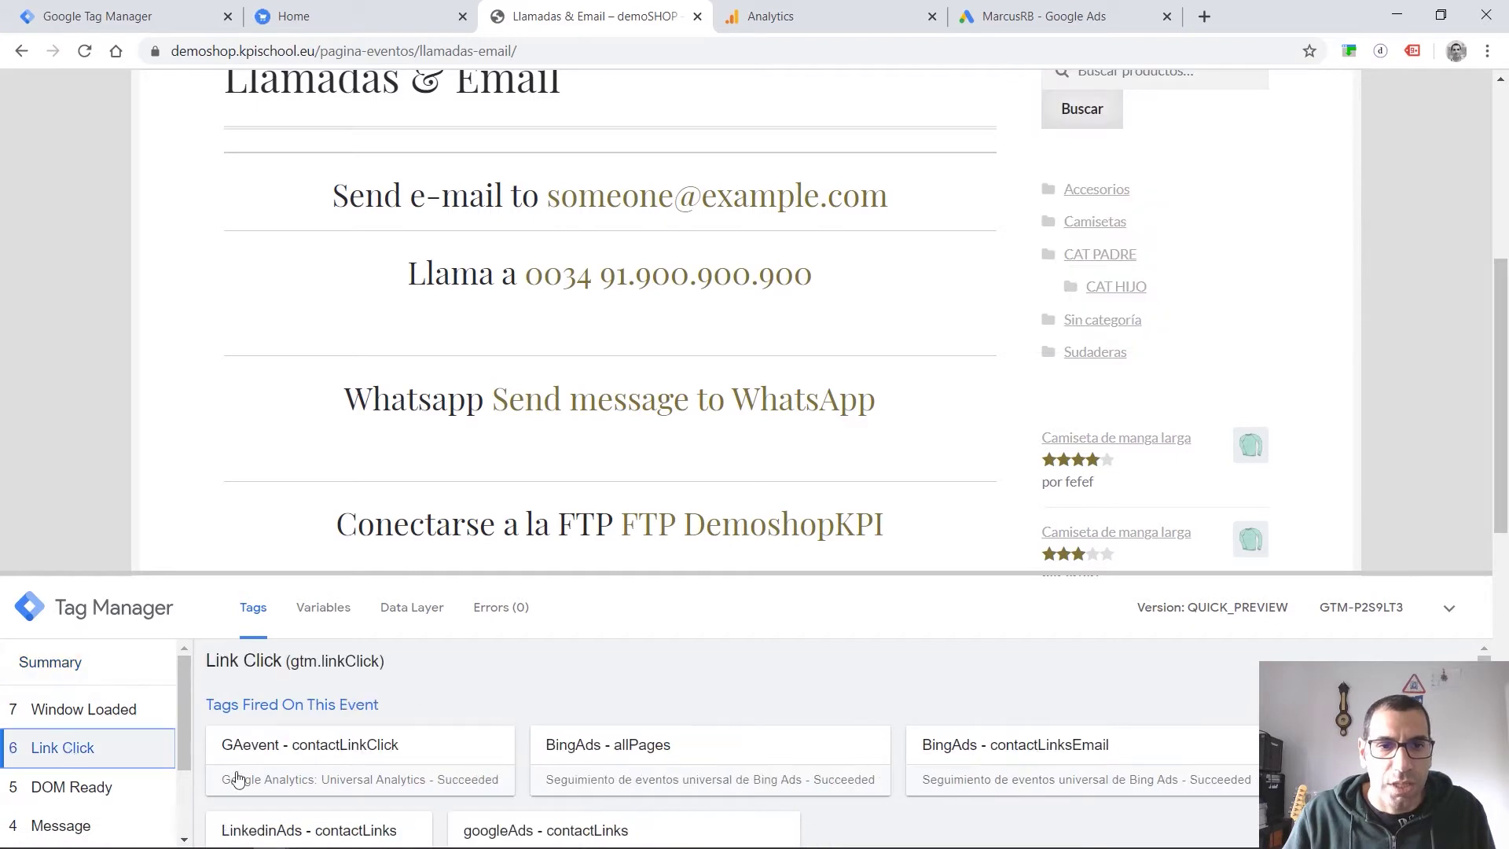
pyautogui.scroll(-2, 875, 714)
pyautogui.click(577, 754)
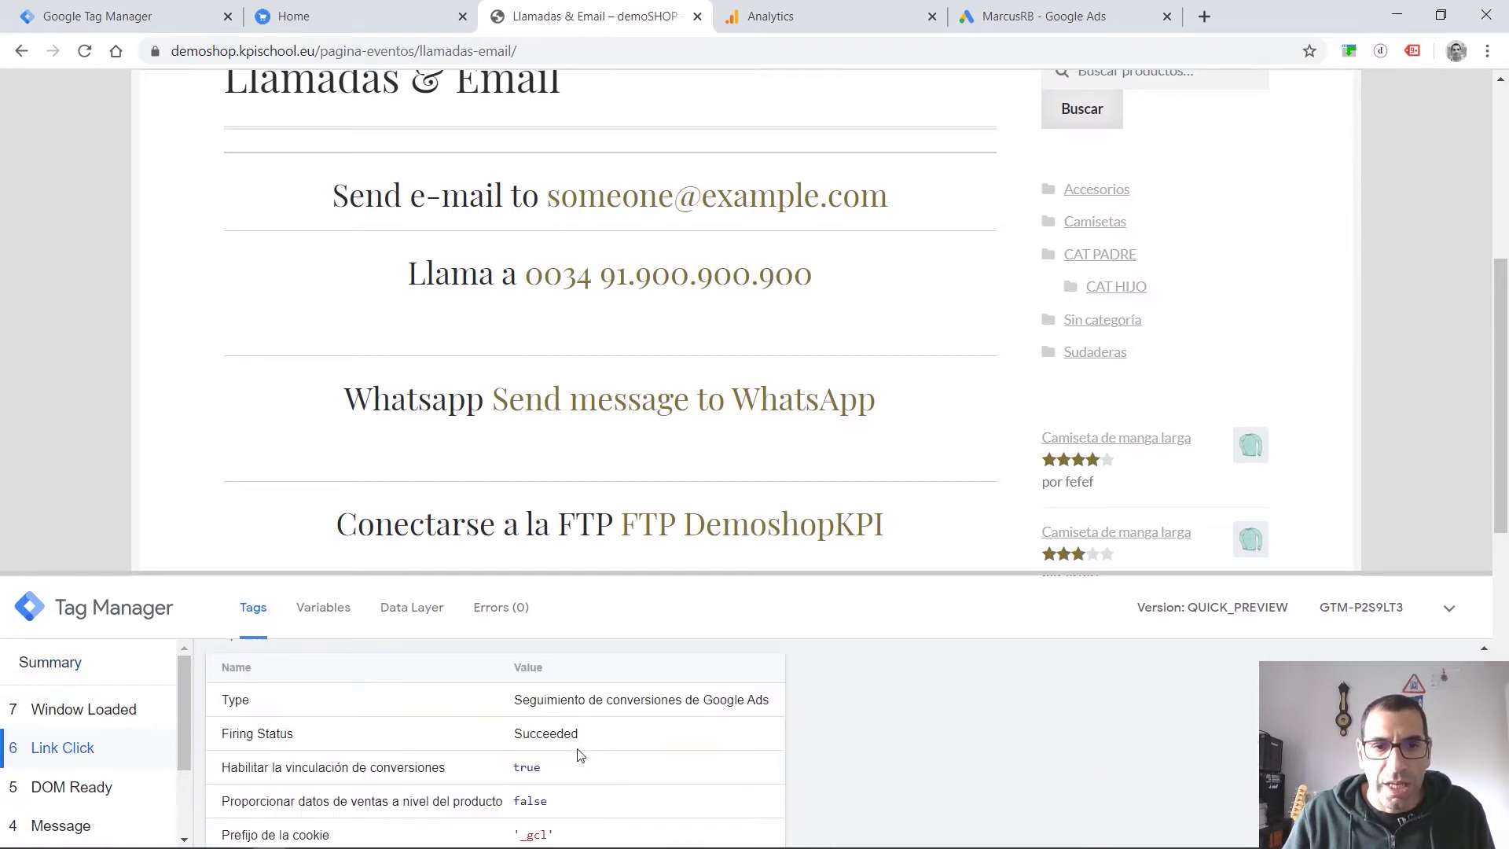
pyautogui.moveTo(550, 573); pyautogui.dragTo(599, 188)
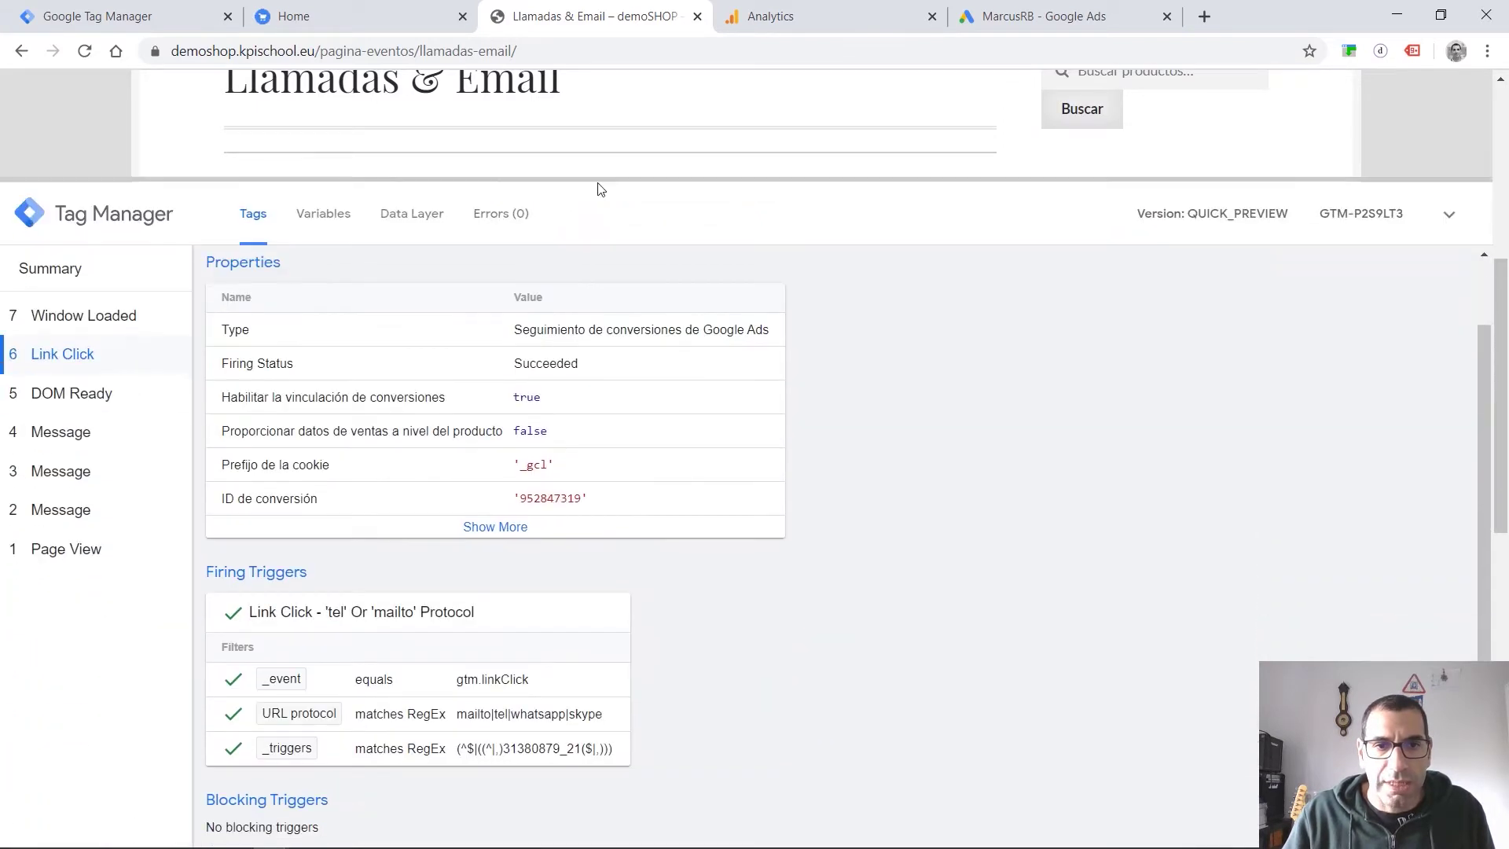
pyautogui.click(498, 528)
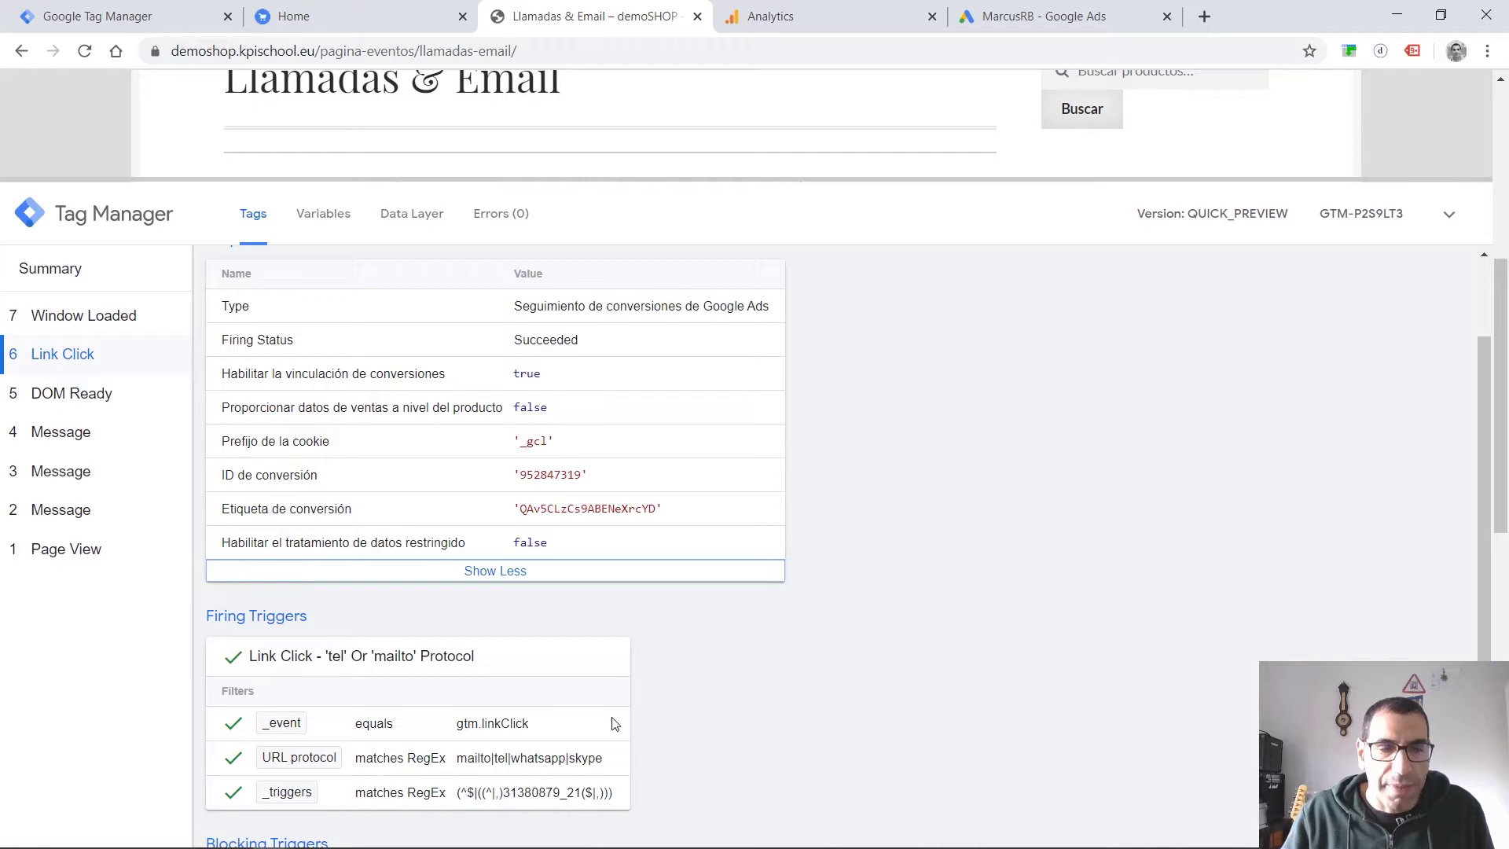
# Switch to Google Ads and finish the Contacto conversion setup, returning to the list of conversion actions.
pyautogui.moveTo(636, 179); pyautogui.dragTo(637, 659)
pyautogui.click(124, 25)
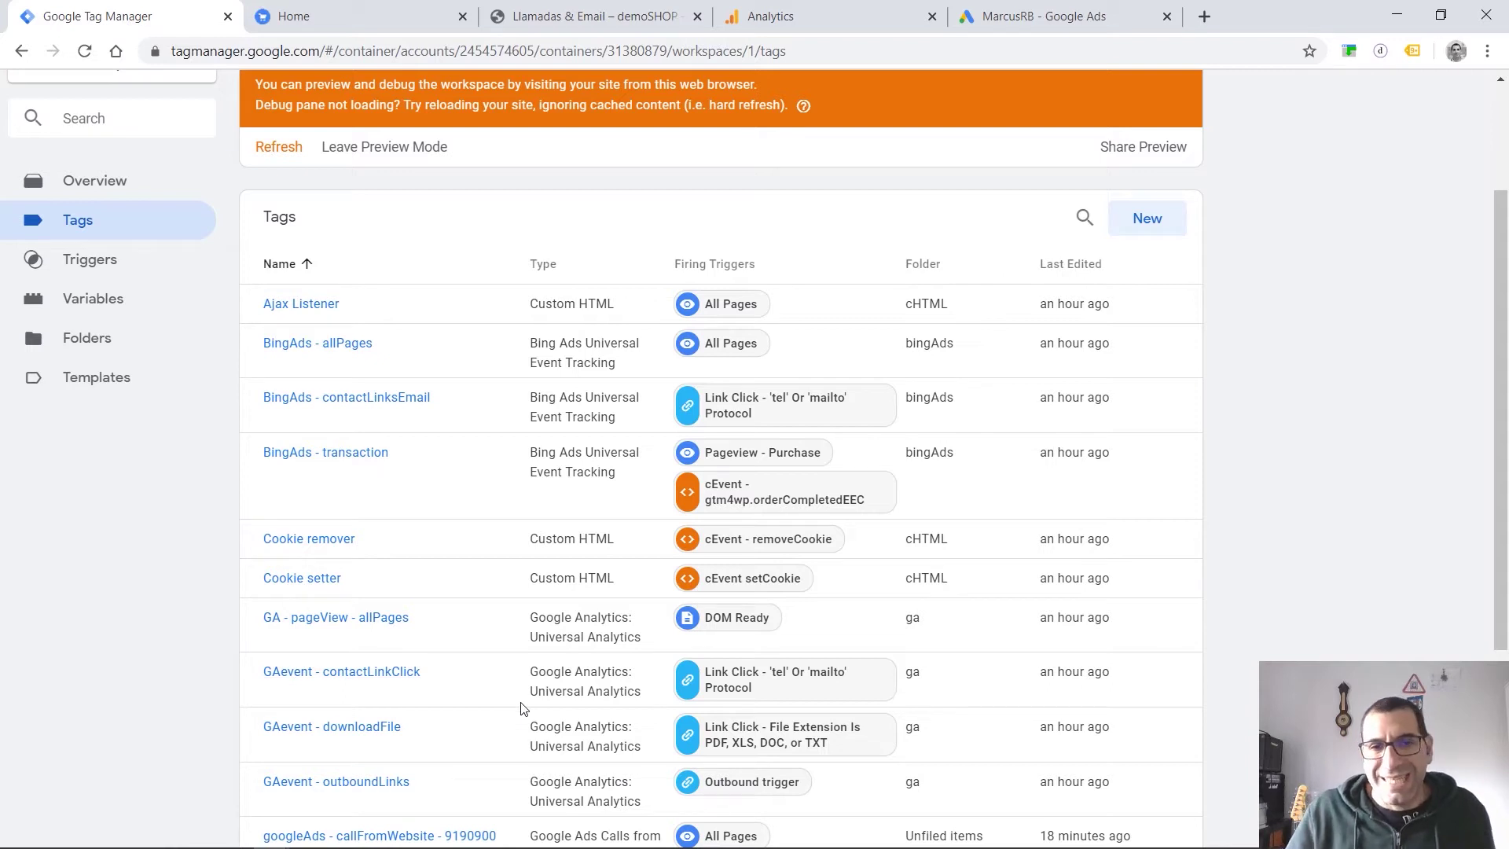
pyautogui.click(1015, 17)
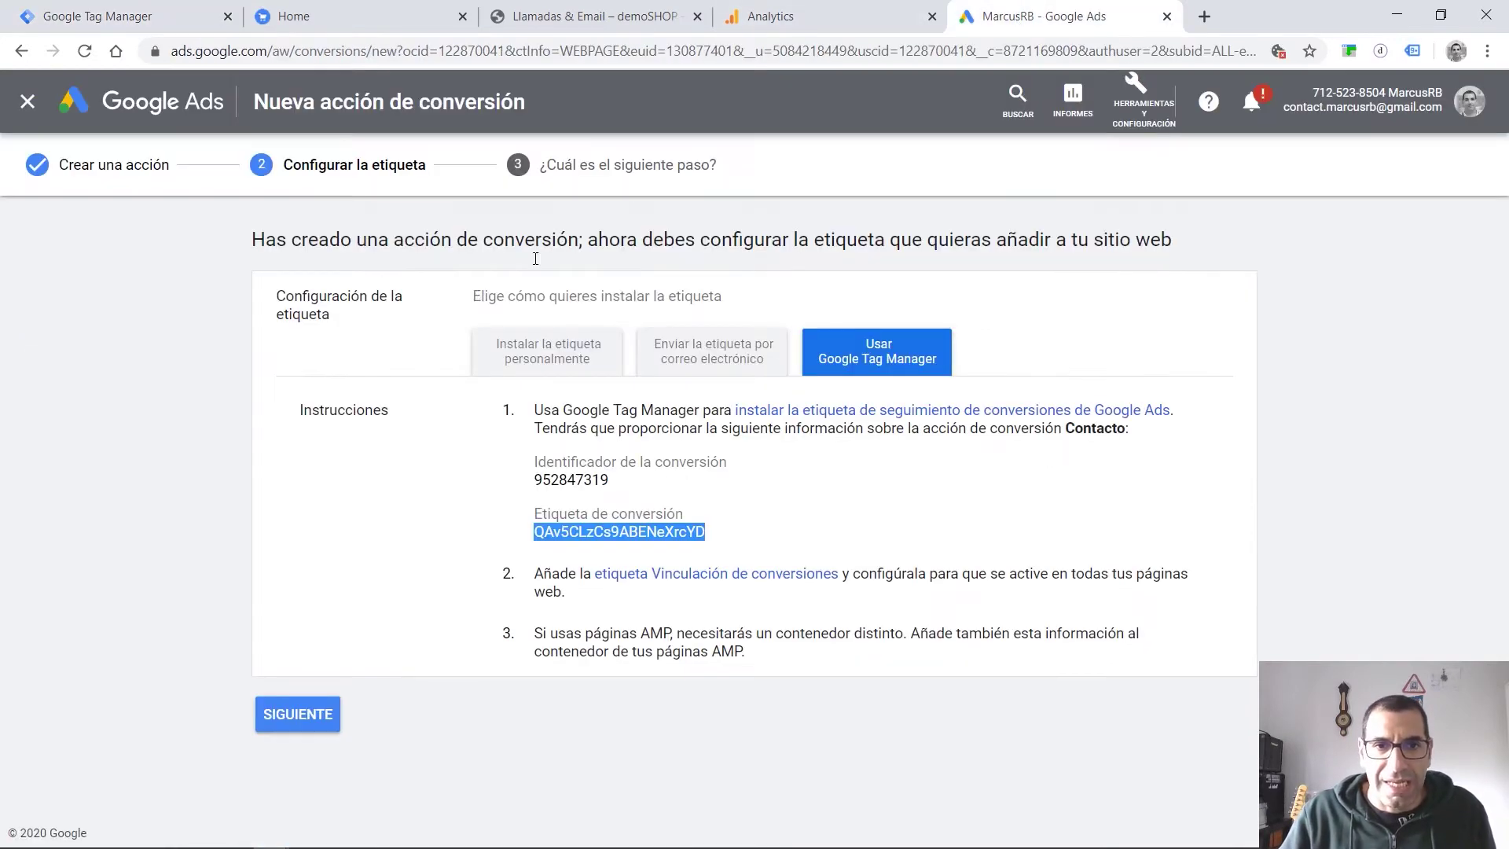
pyautogui.click(303, 734)
pyautogui.click(313, 555)
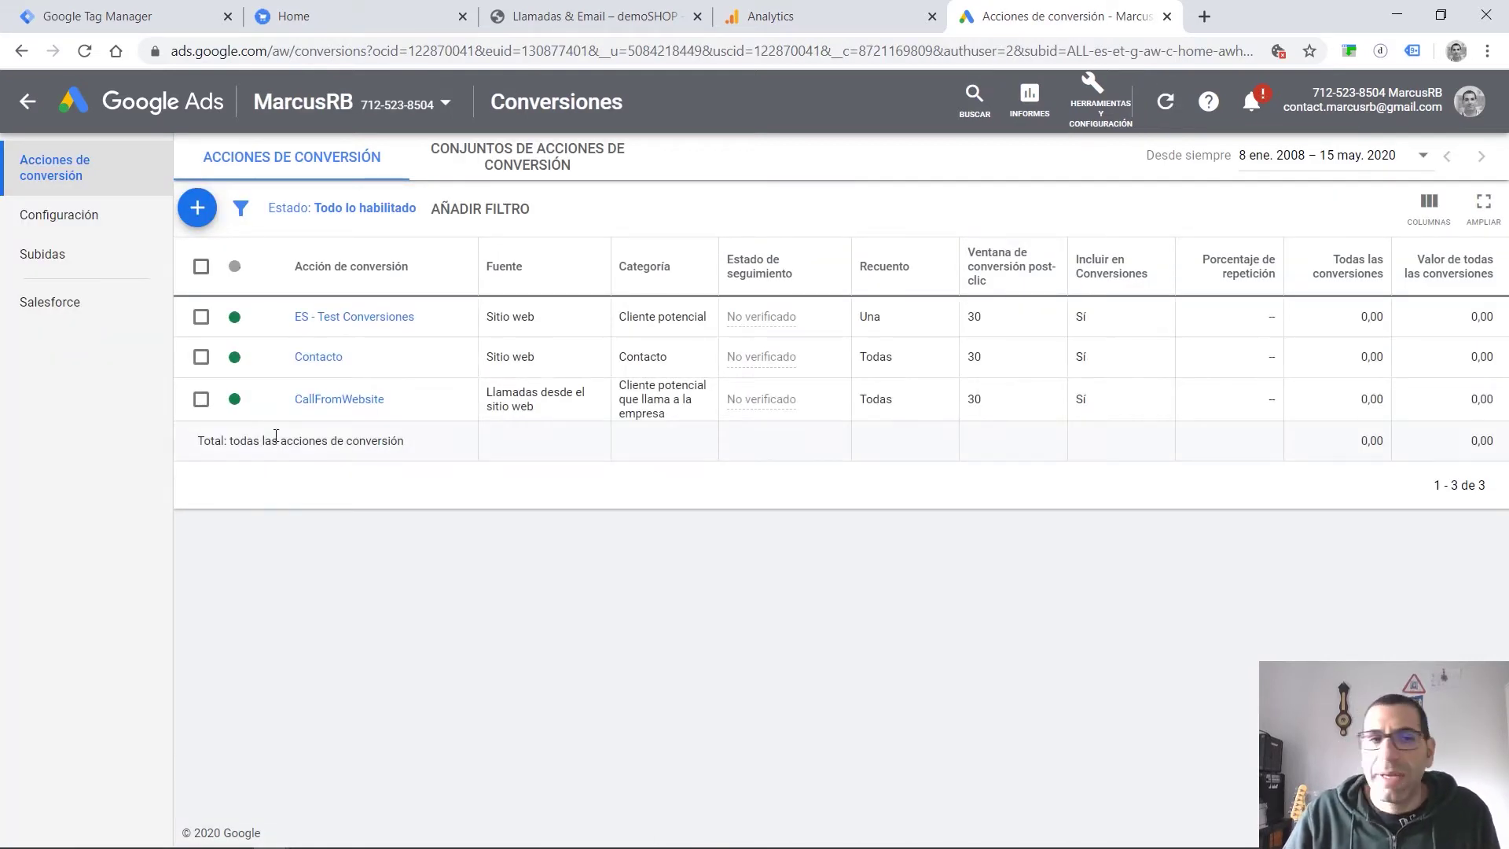
# Start a new website conversion action with the category Compra, keeping Compra as its name.
pyautogui.click(198, 208)
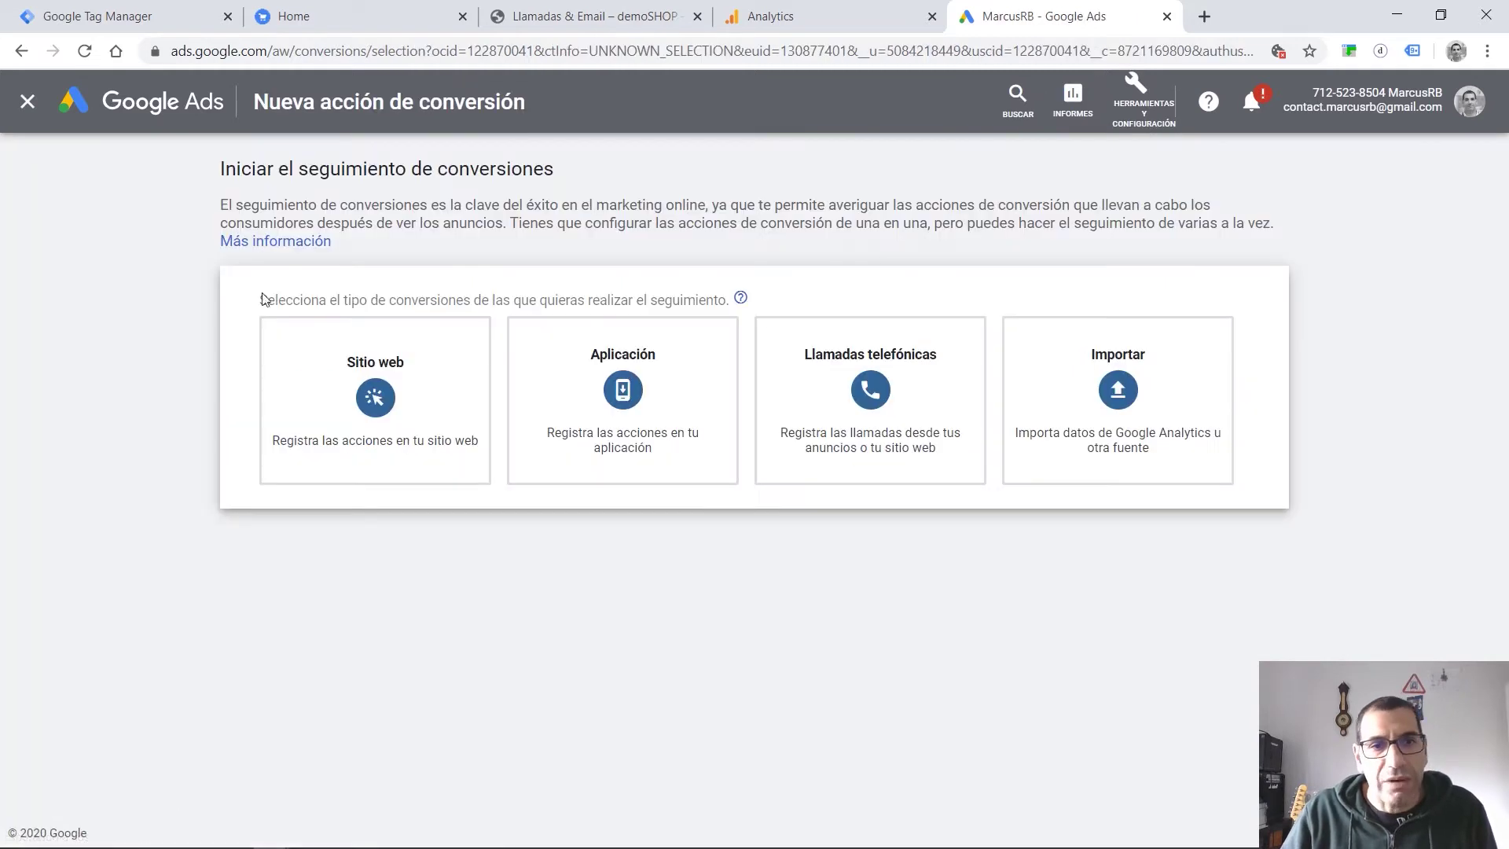
pyautogui.click(338, 393)
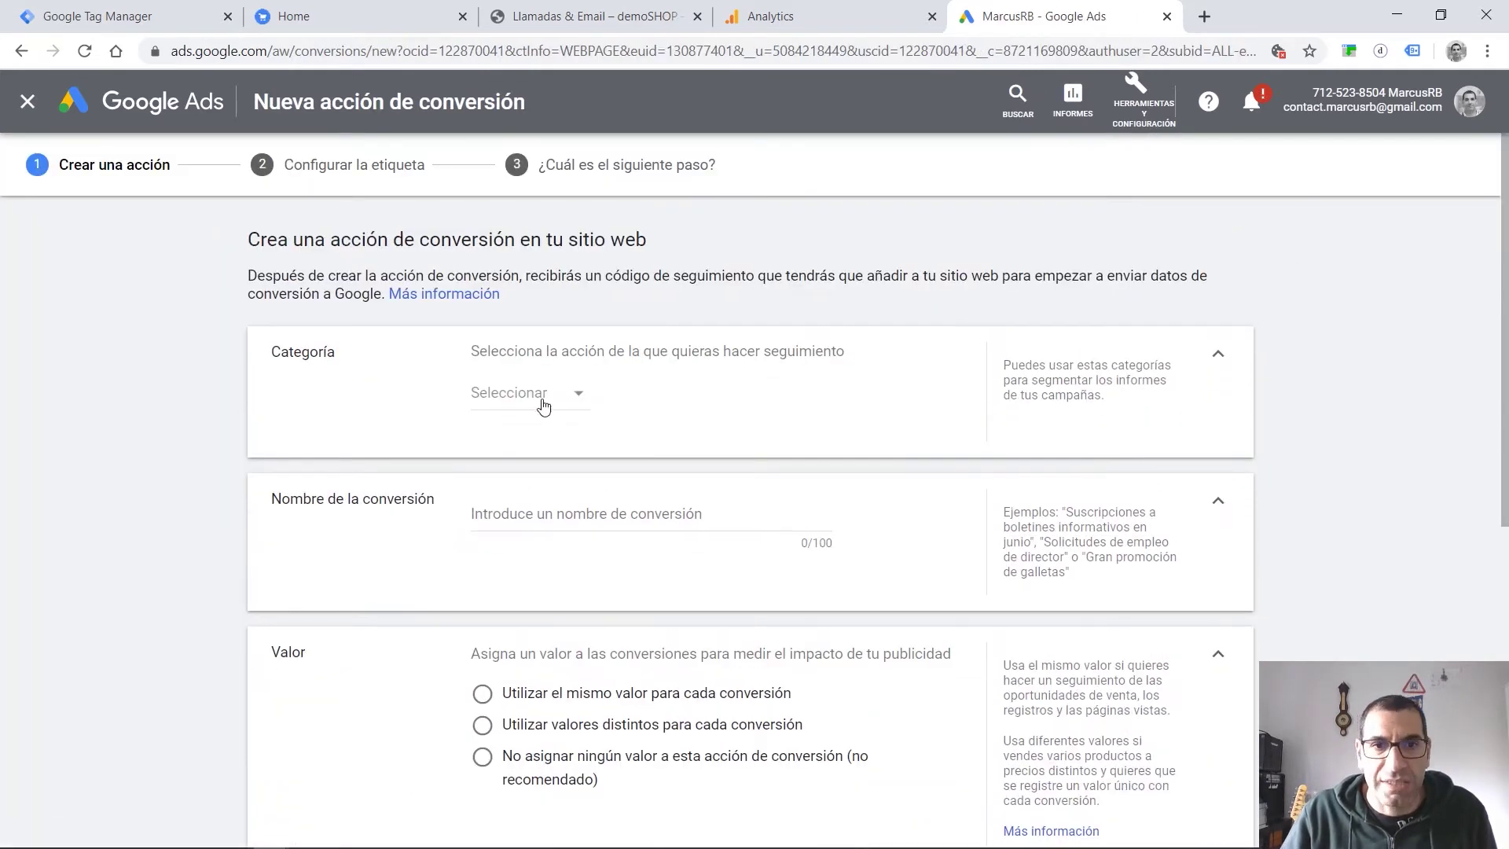
pyautogui.click(543, 405)
pyautogui.scroll(-2, 550, 424)
pyautogui.scroll(-1, 593, 542)
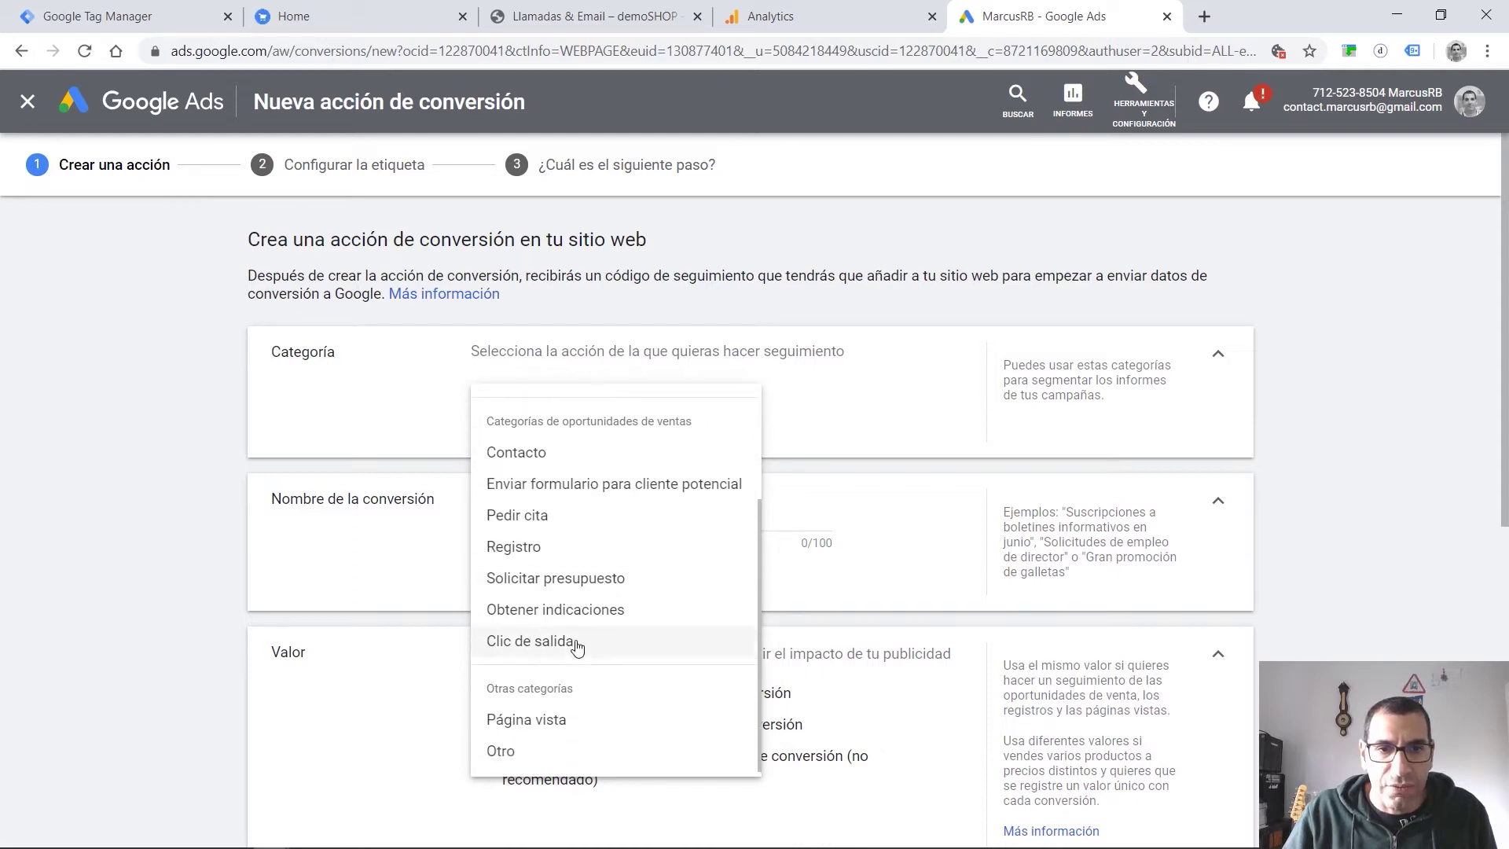
pyautogui.scroll(3, 577, 640)
pyautogui.click(539, 446)
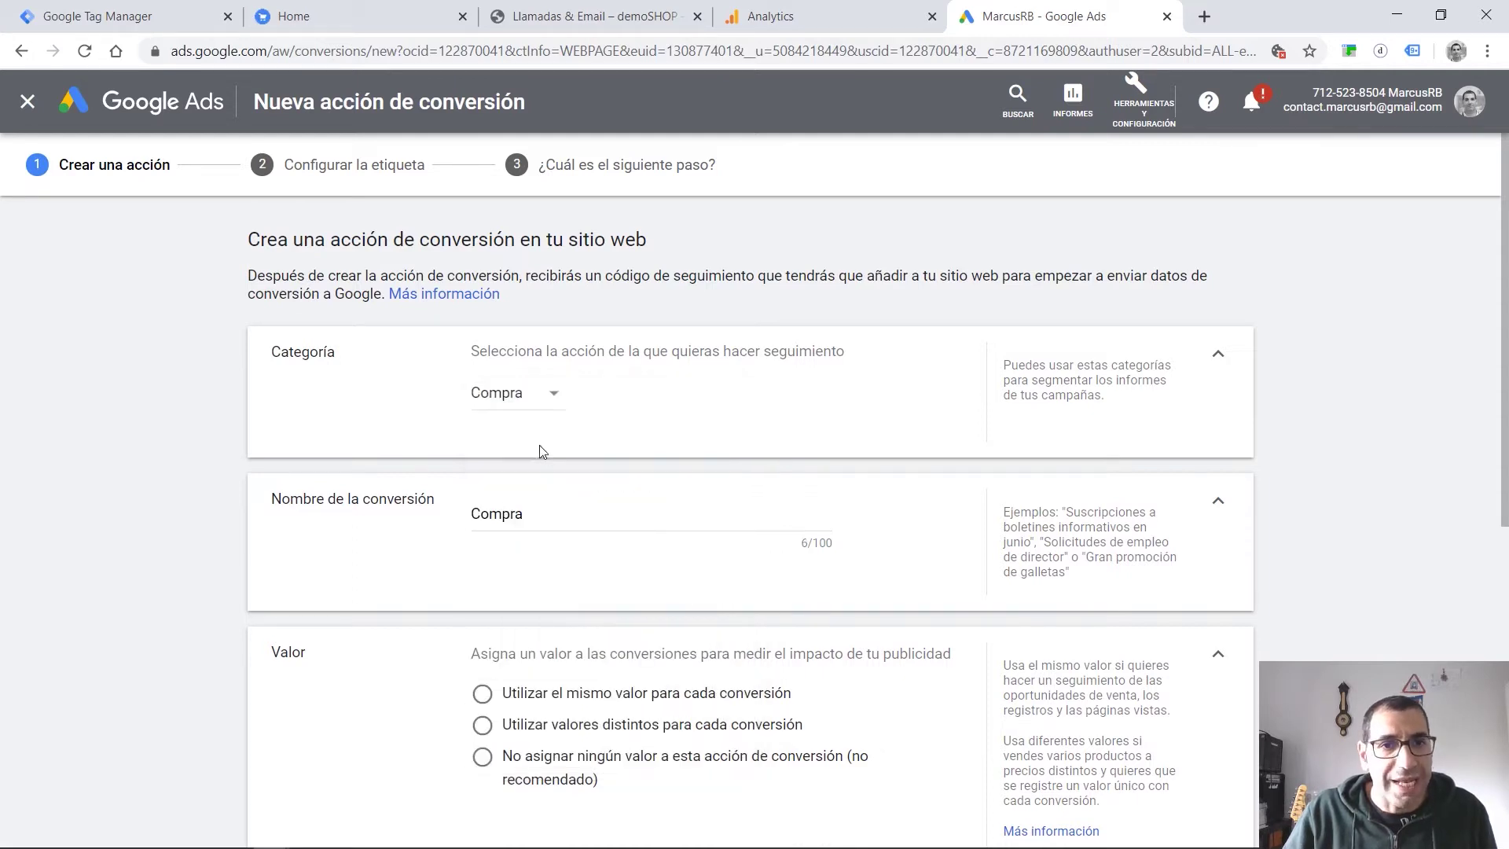
pyautogui.click(552, 513)
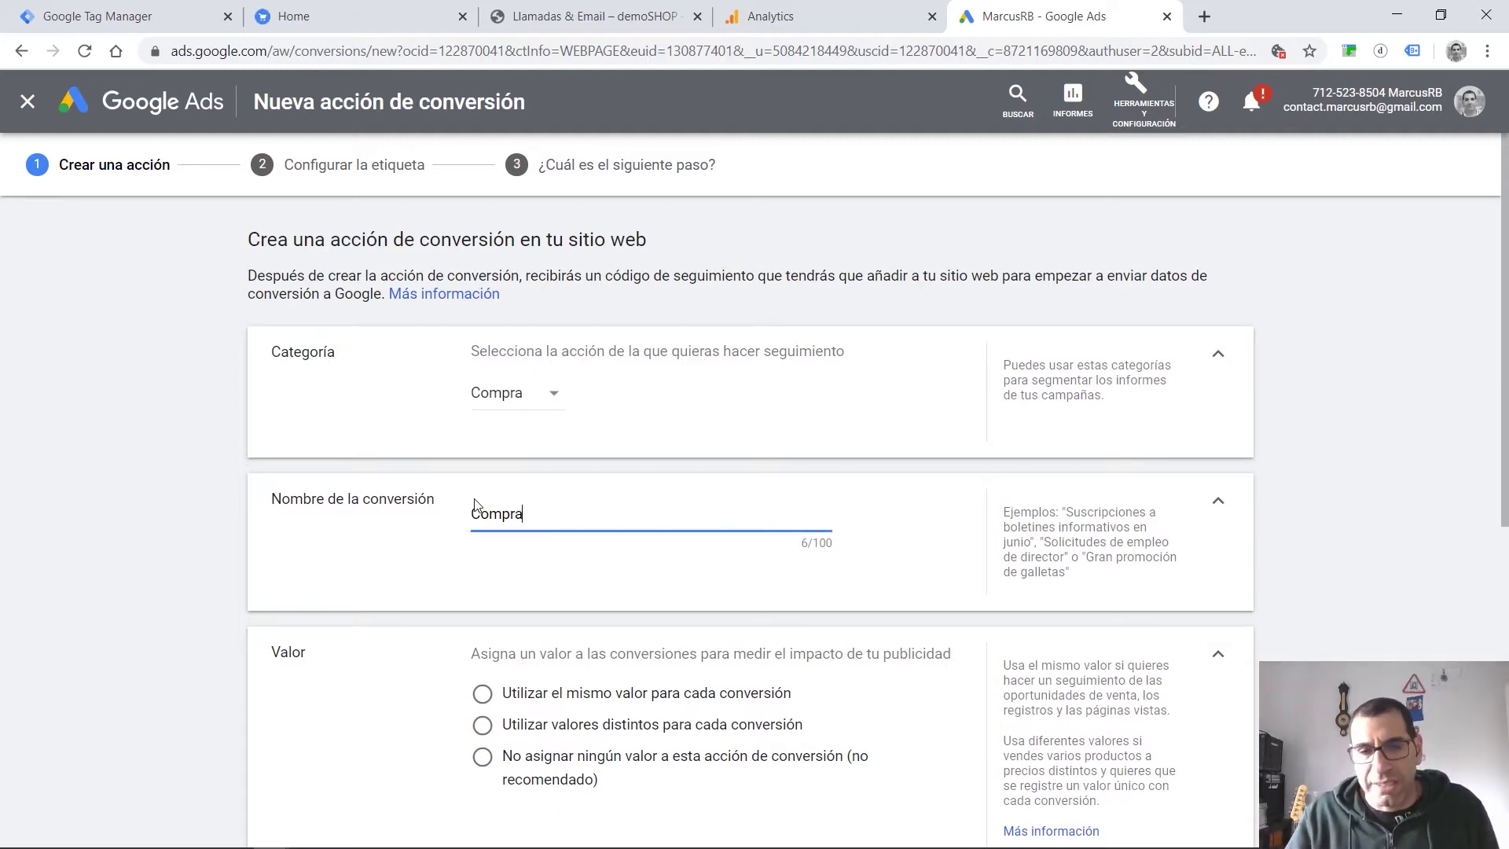
# Create the Compra action with different values for each conversion and choose Google Tag Manager as its tag installation method.
pyautogui.scroll(-3, 505, 566)
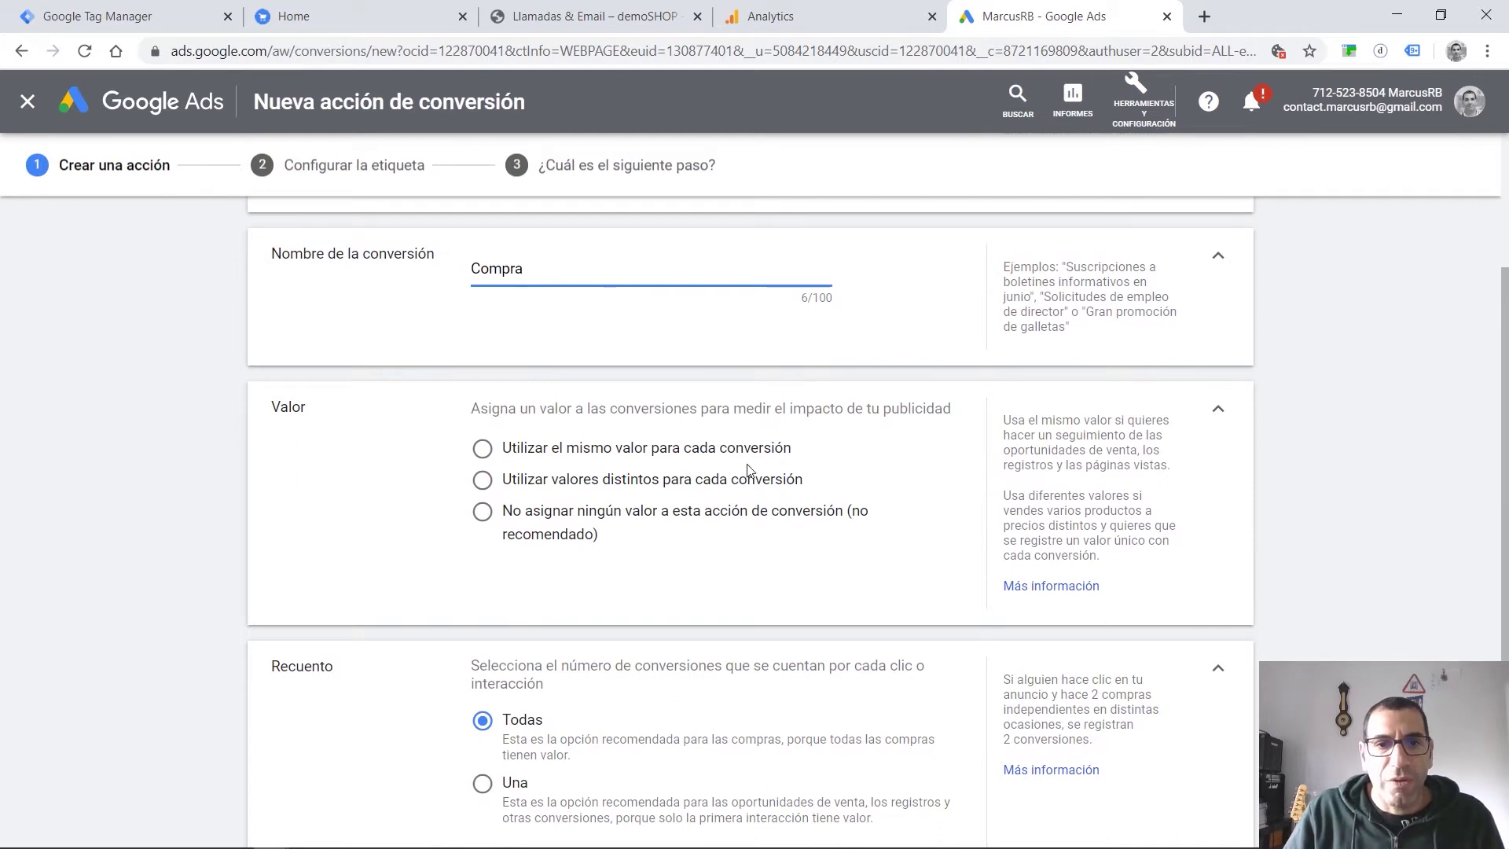
pyautogui.click(587, 488)
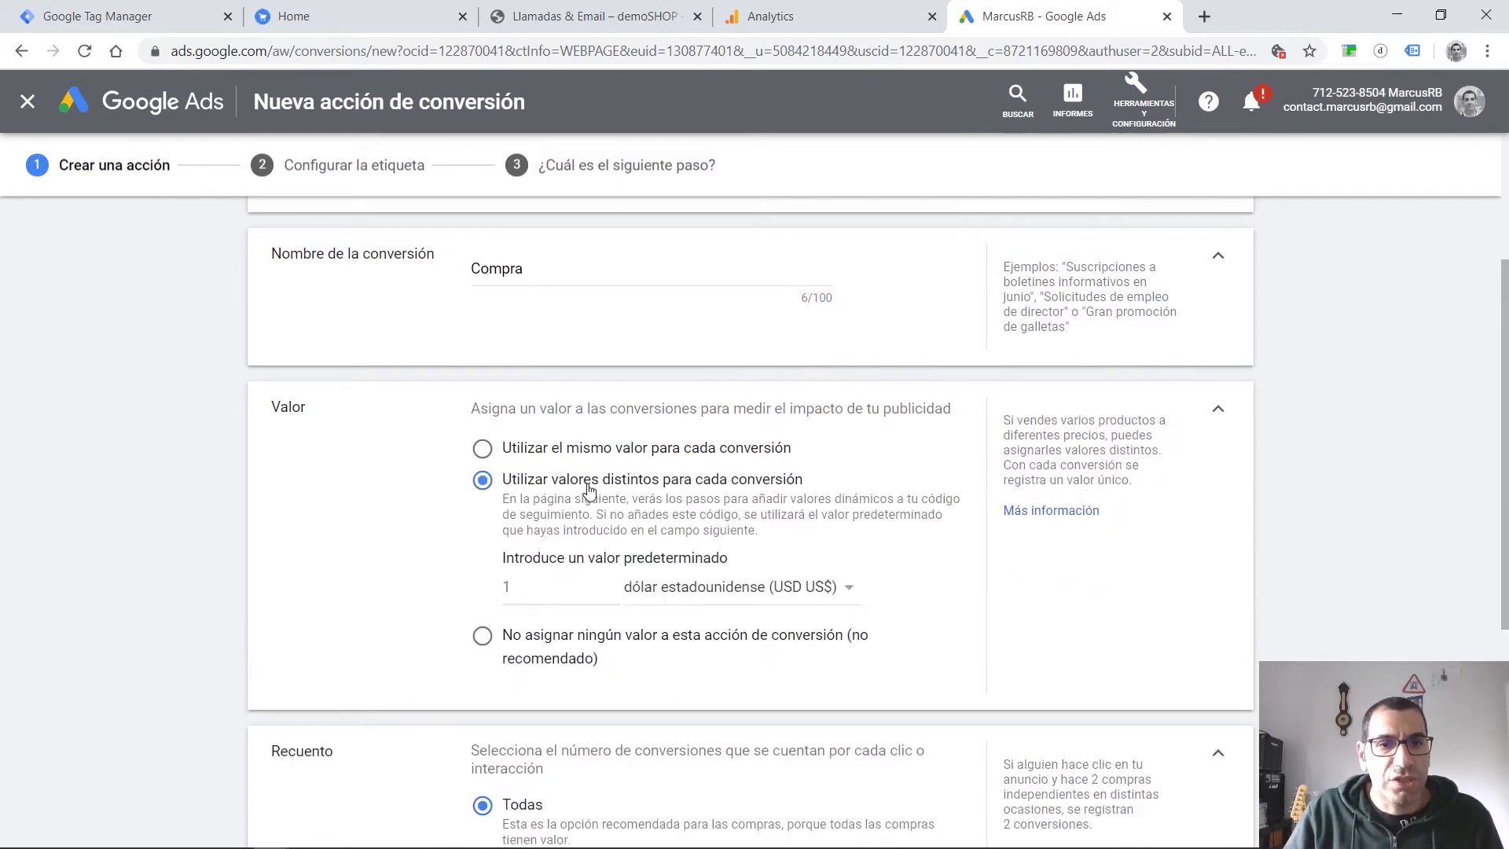
pyautogui.scroll(-2, 631, 666)
pyautogui.scroll(-2, 631, 666)
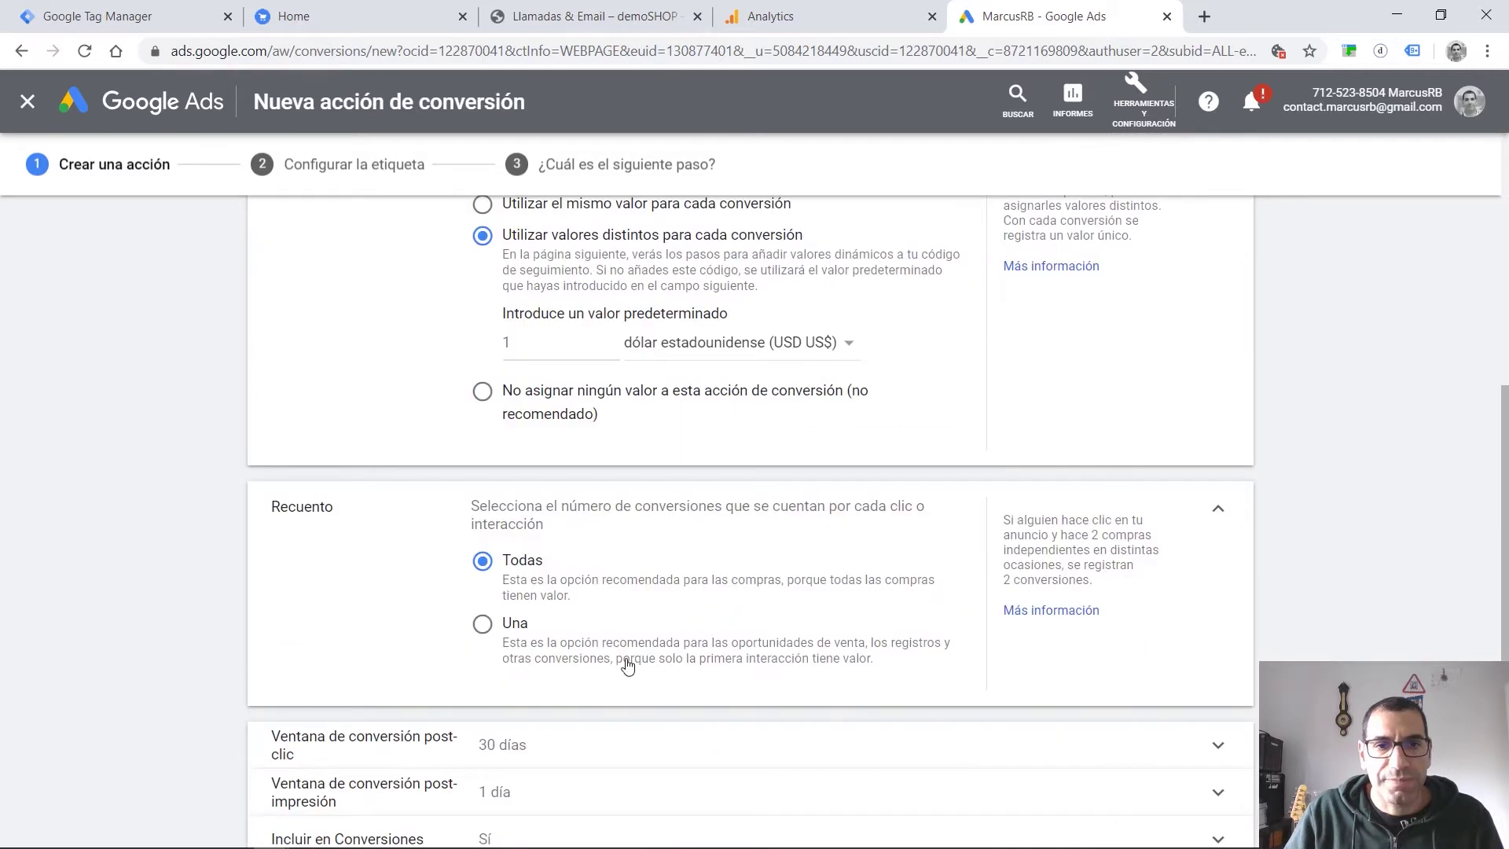
pyautogui.scroll(-2, 627, 666)
pyautogui.scroll(-1, 627, 666)
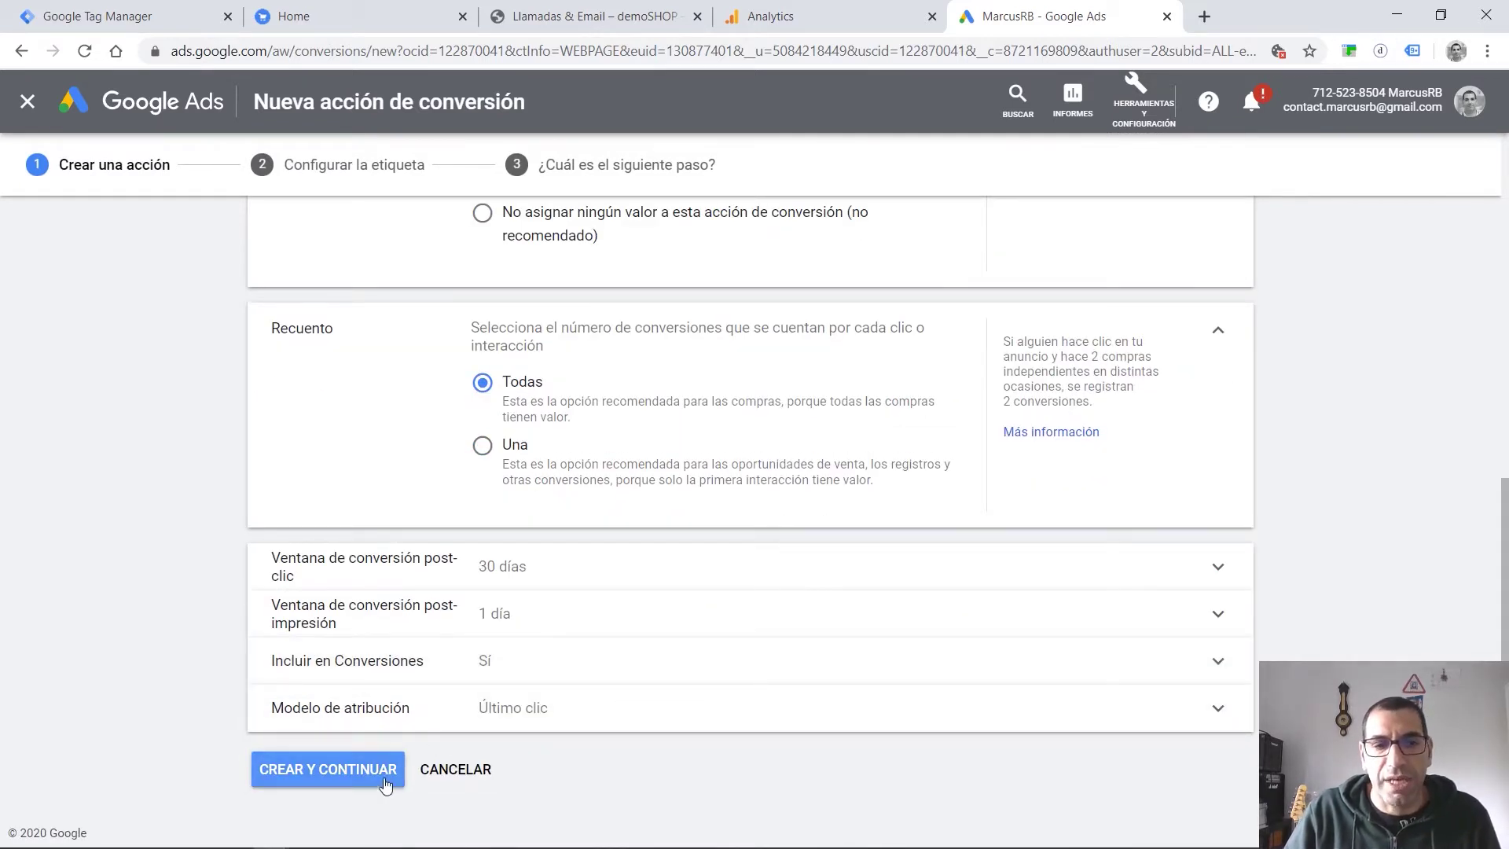
pyautogui.click(384, 784)
pyautogui.click(868, 420)
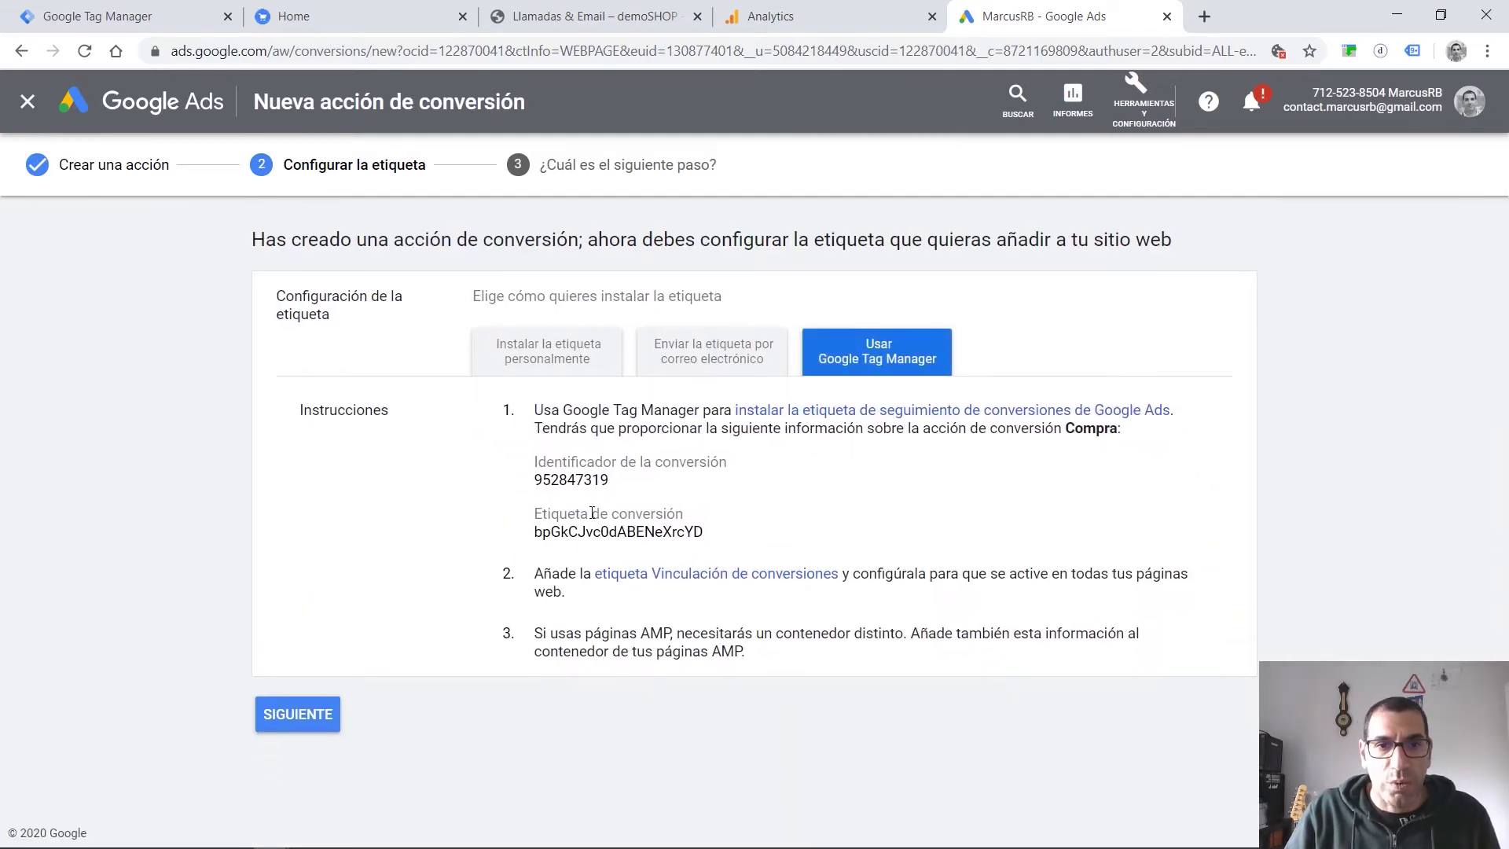
# Switch to Google Tag Manager and view the workspace's variables.
pyautogui.click(163, 24)
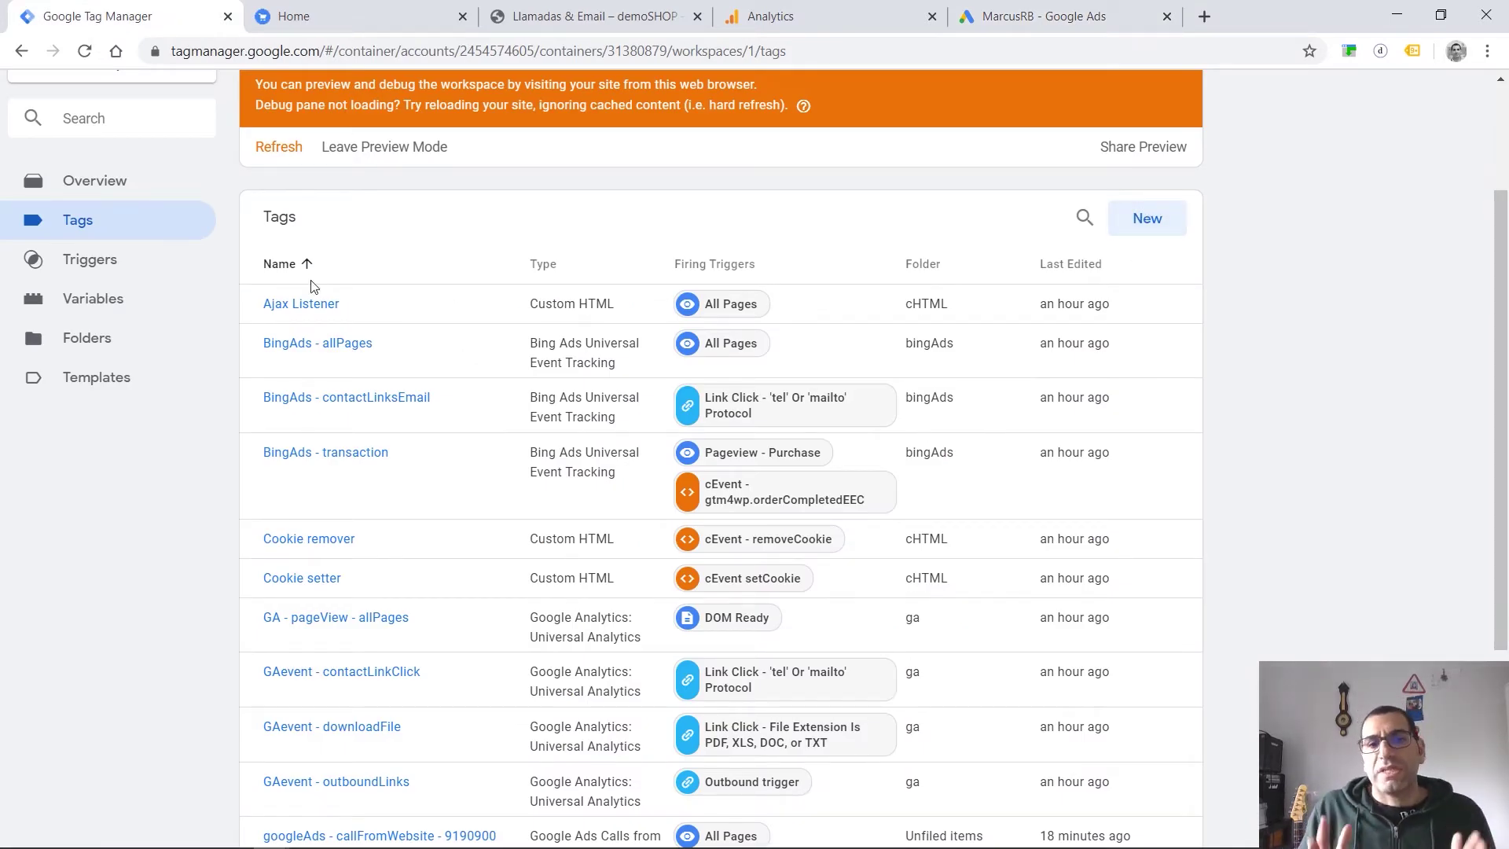
pyautogui.click(122, 308)
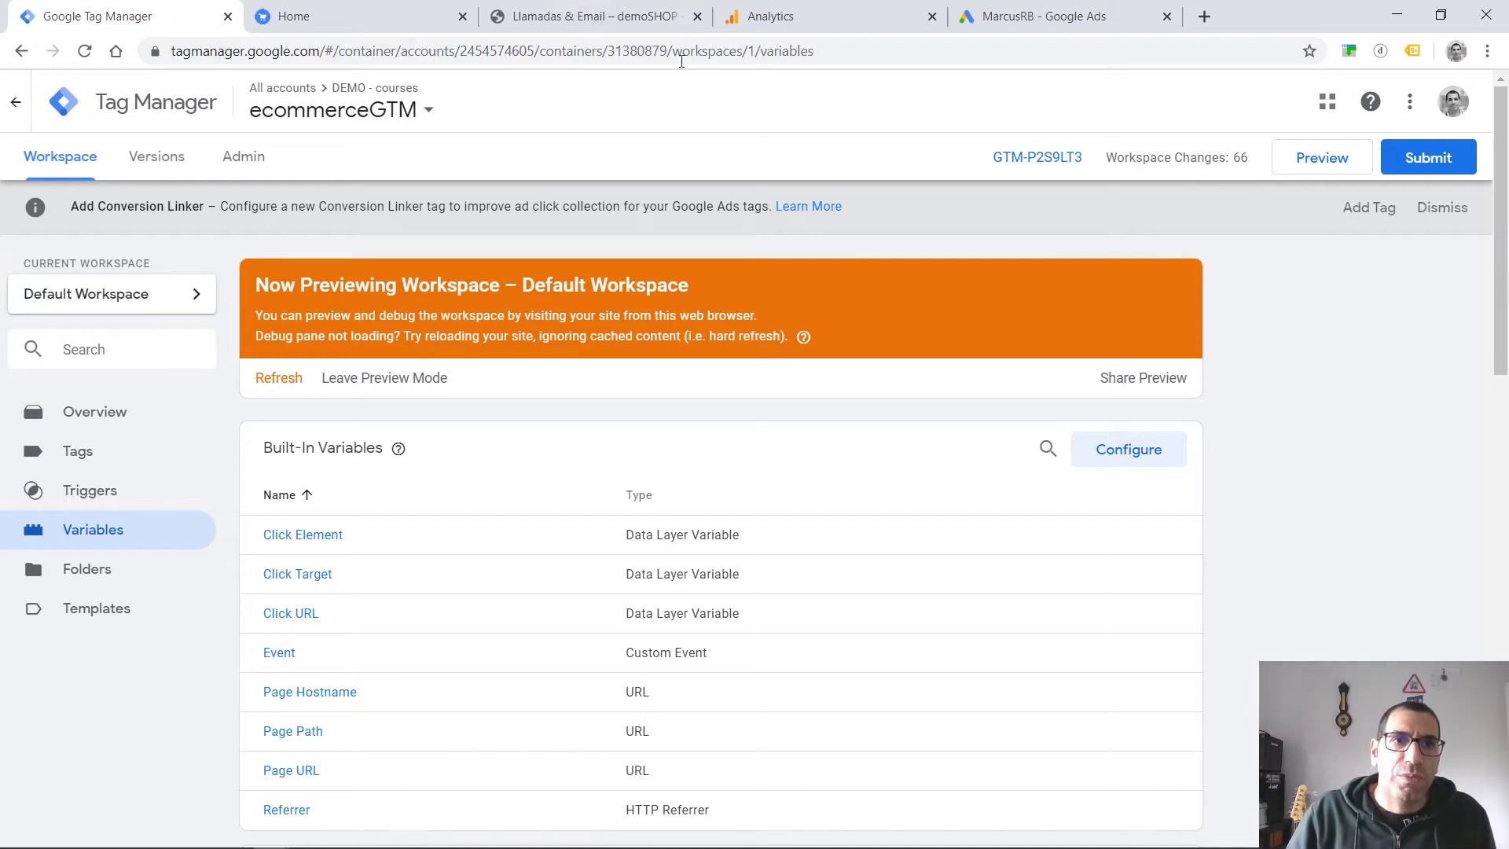
# On the Ibby's T-Shirt Shop home page, examine the Google Tag Manager code for the Flexigen T-Shirt click and the page's product impressions.
pyautogui.click(383, 27)
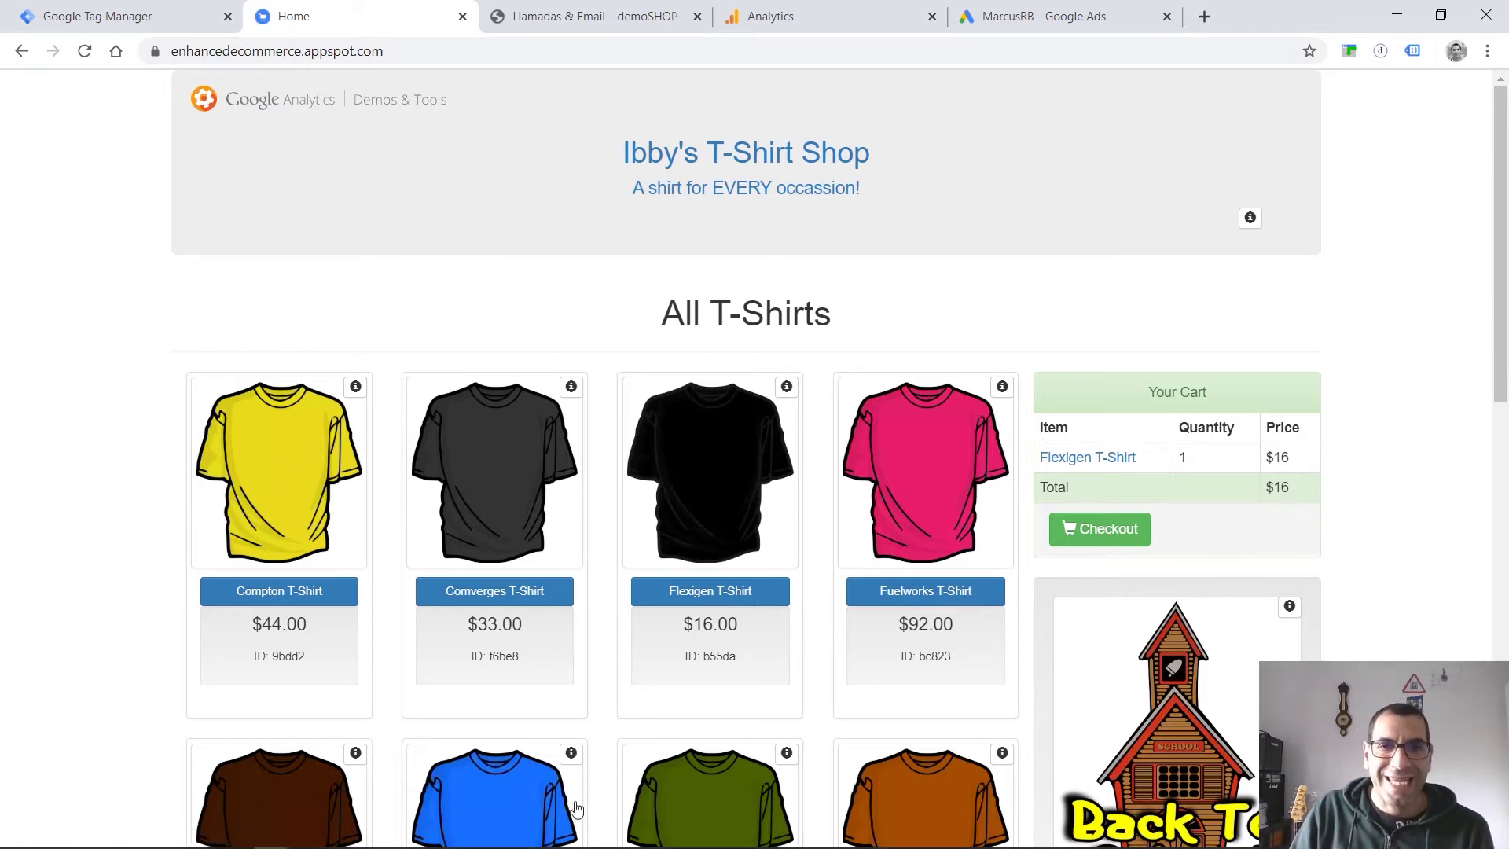
pyautogui.click(786, 387)
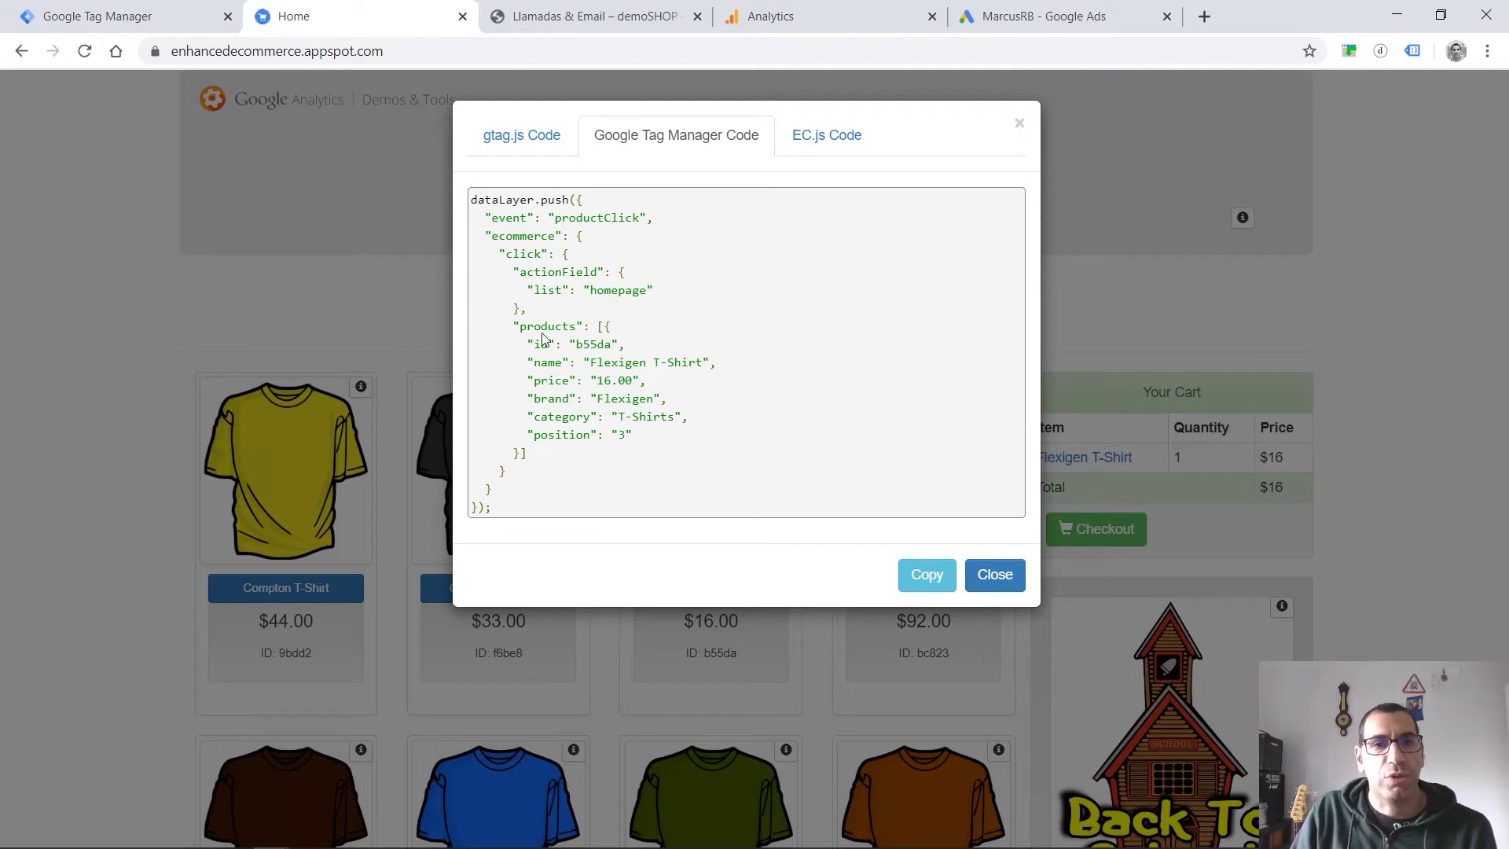
pyautogui.click(995, 576)
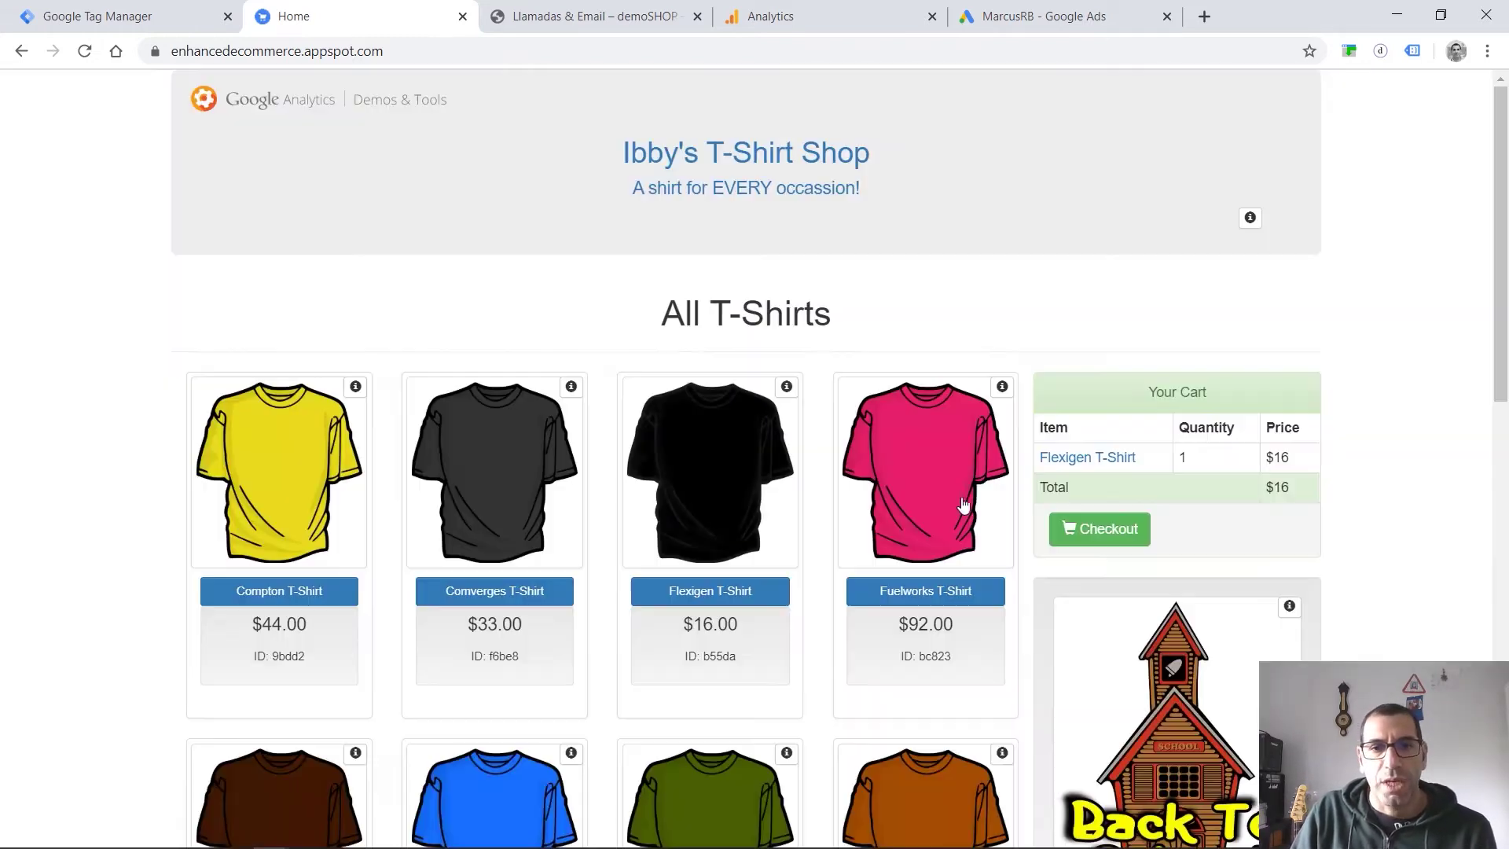
pyautogui.click(1250, 218)
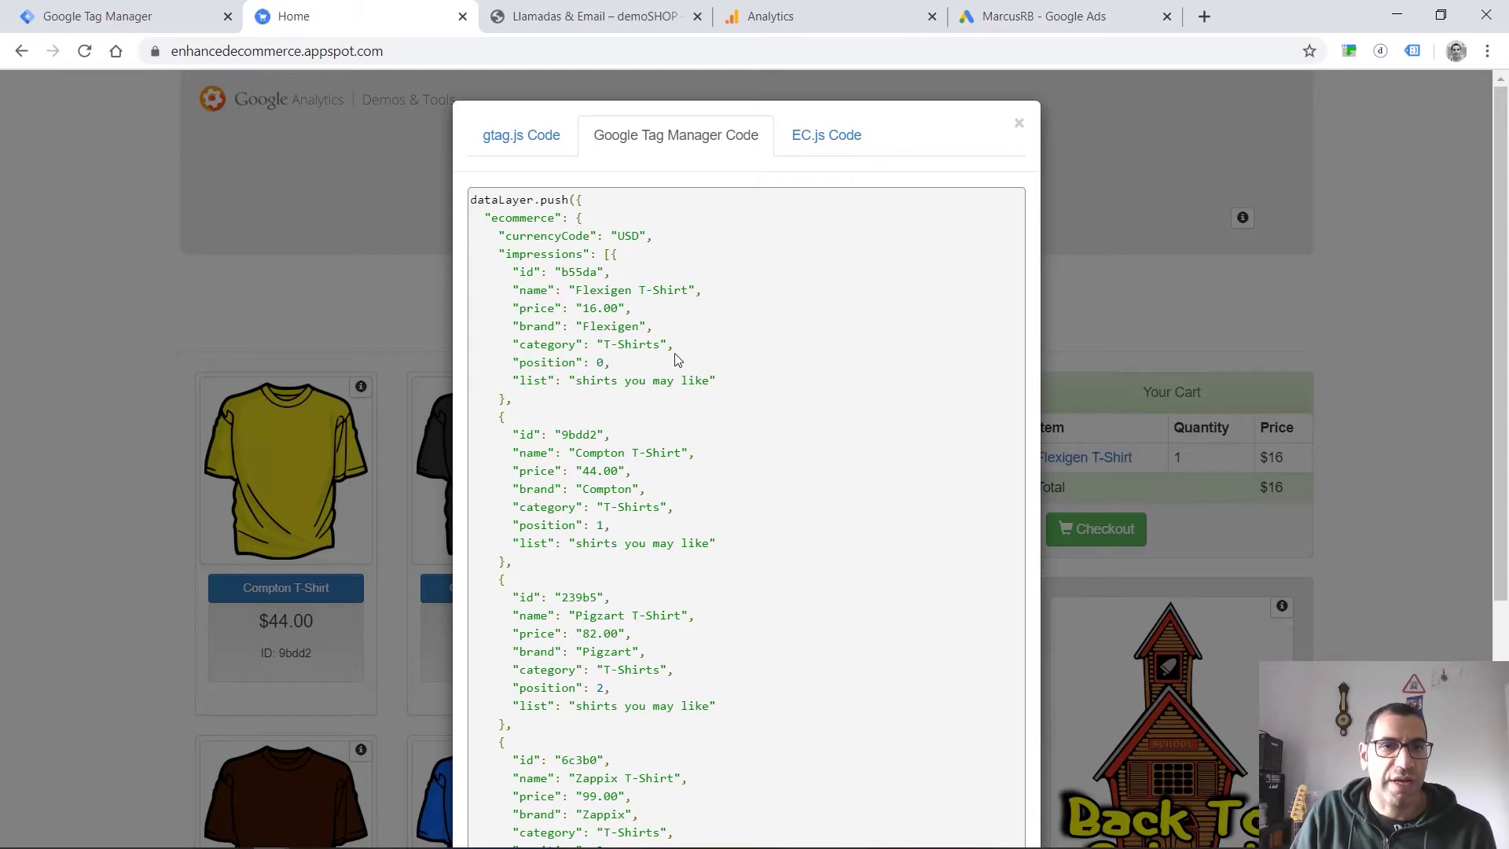
pyautogui.click(1018, 124)
# Open the Flexigen T-Shirt product page and examine the Google Tag Manager code of its product view.
pyautogui.scroll(-1, 1249, 529)
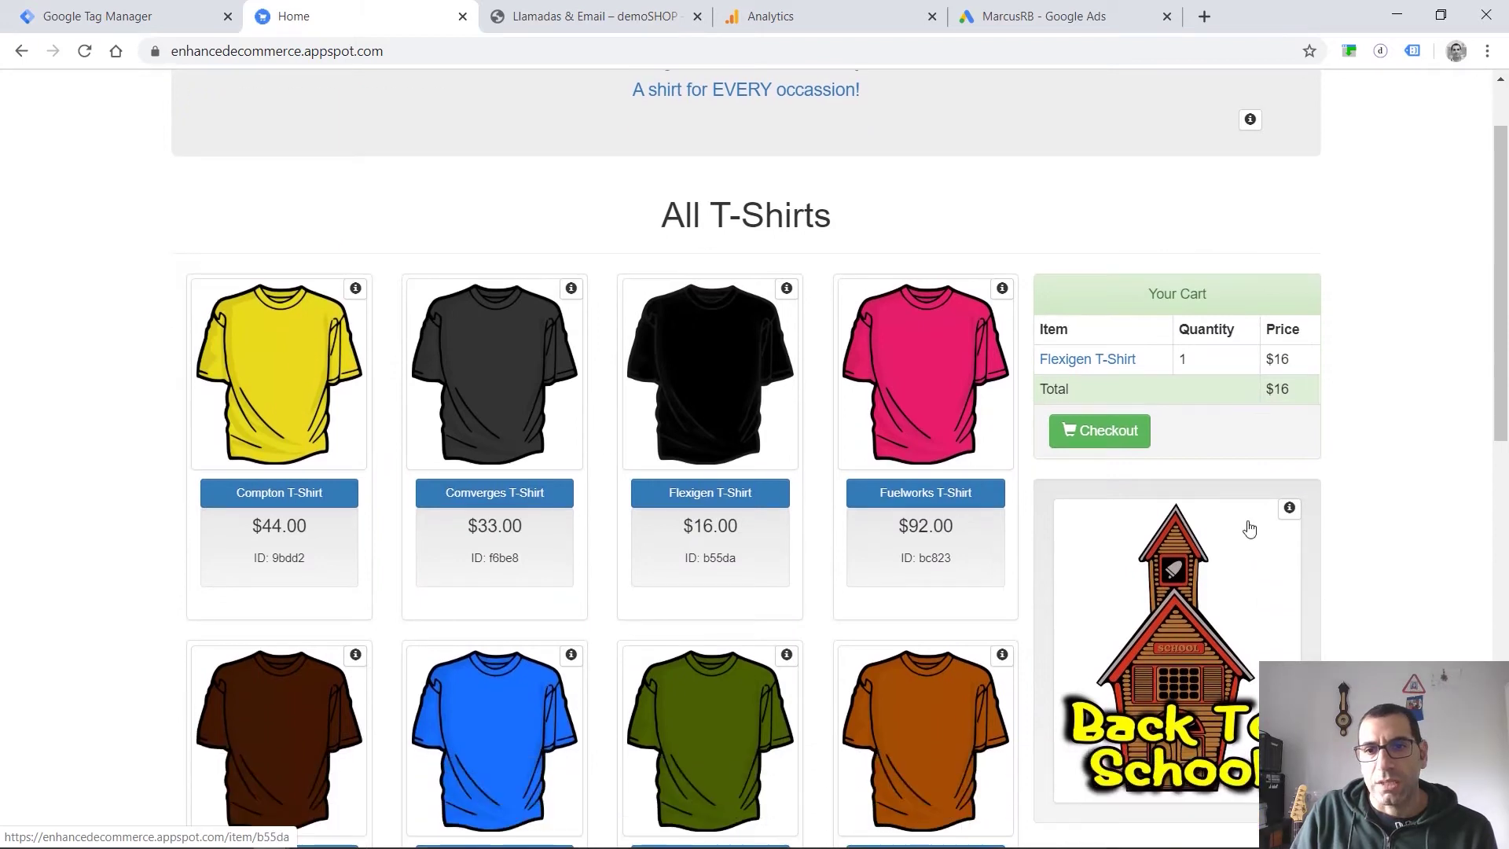
pyautogui.click(715, 364)
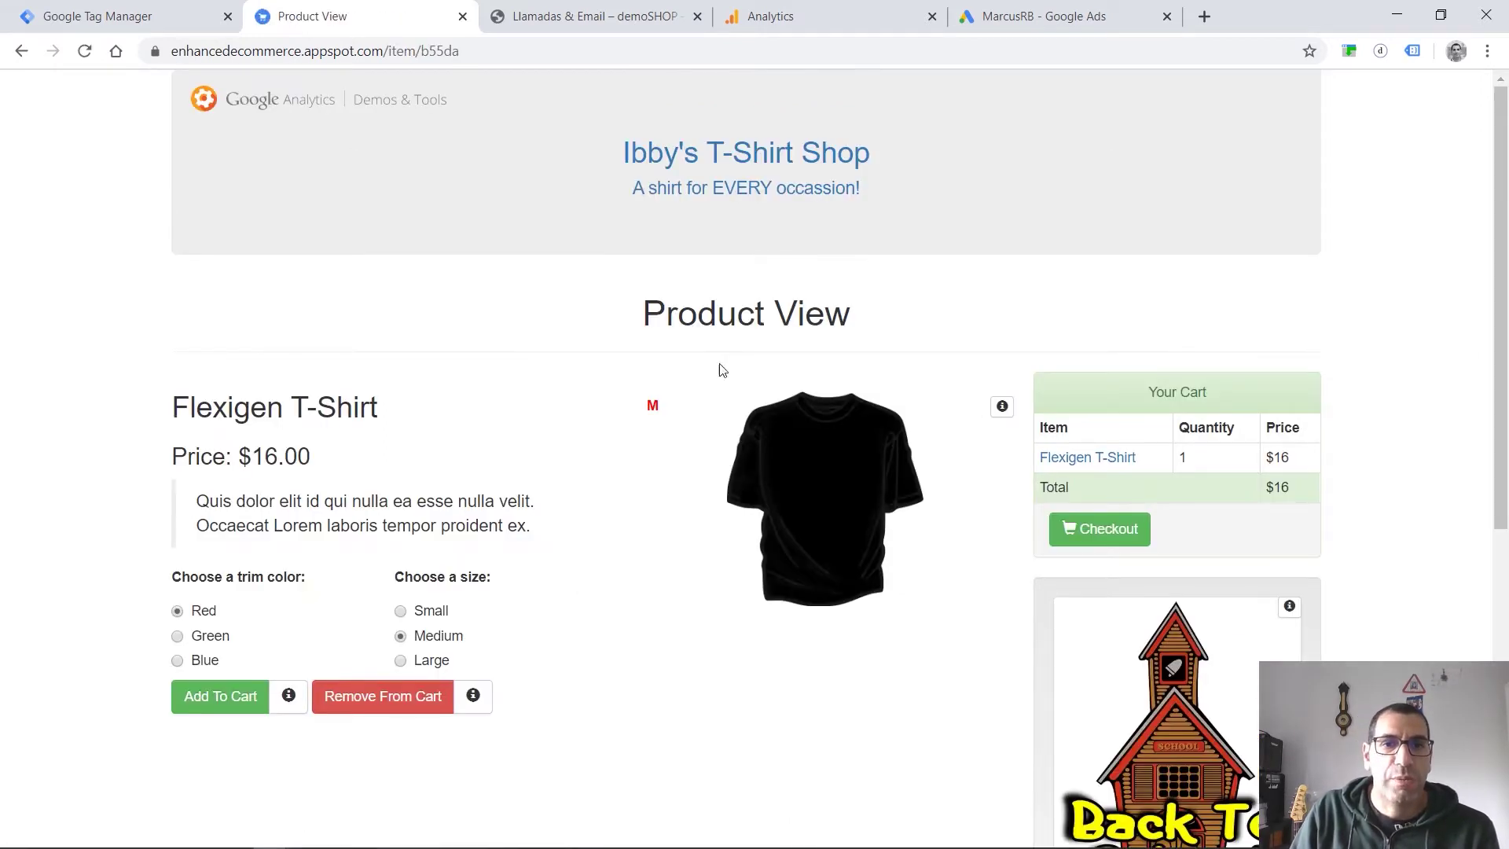
pyautogui.click(1010, 410)
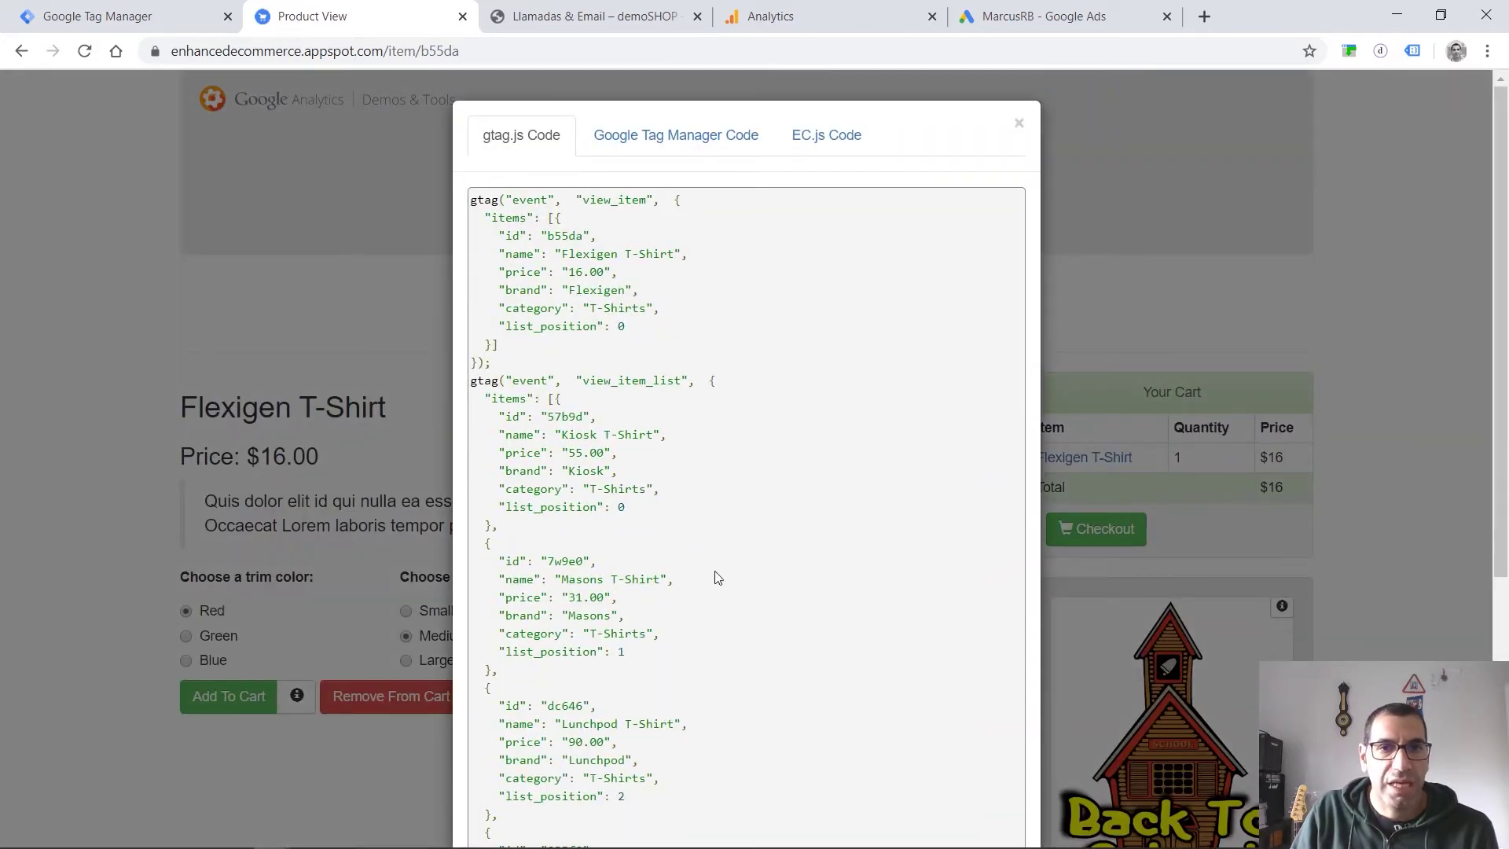
pyautogui.click(672, 153)
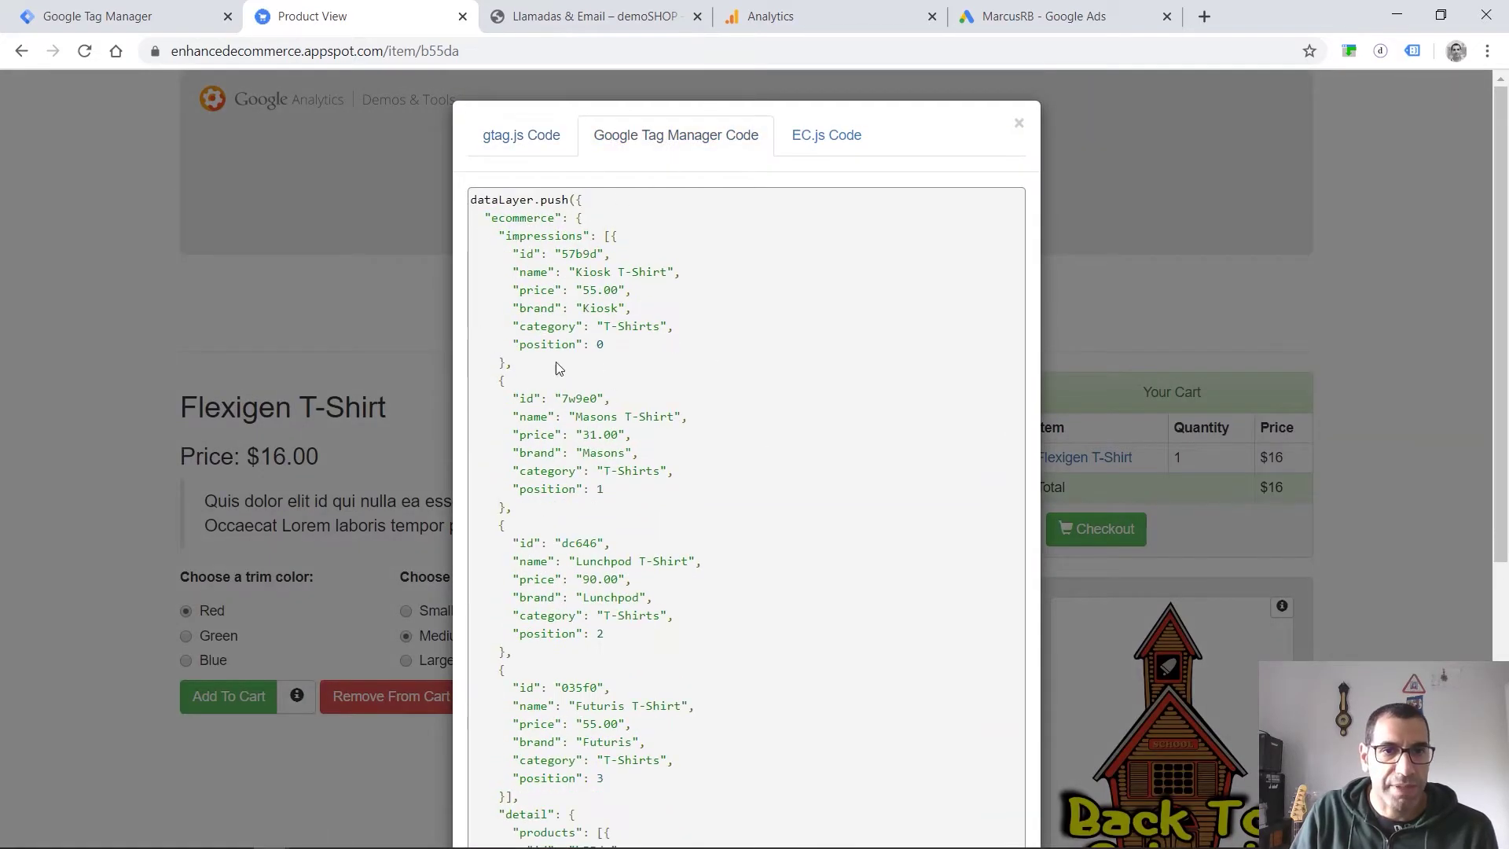
pyautogui.scroll(-5, 417, 572)
pyautogui.click(246, 297)
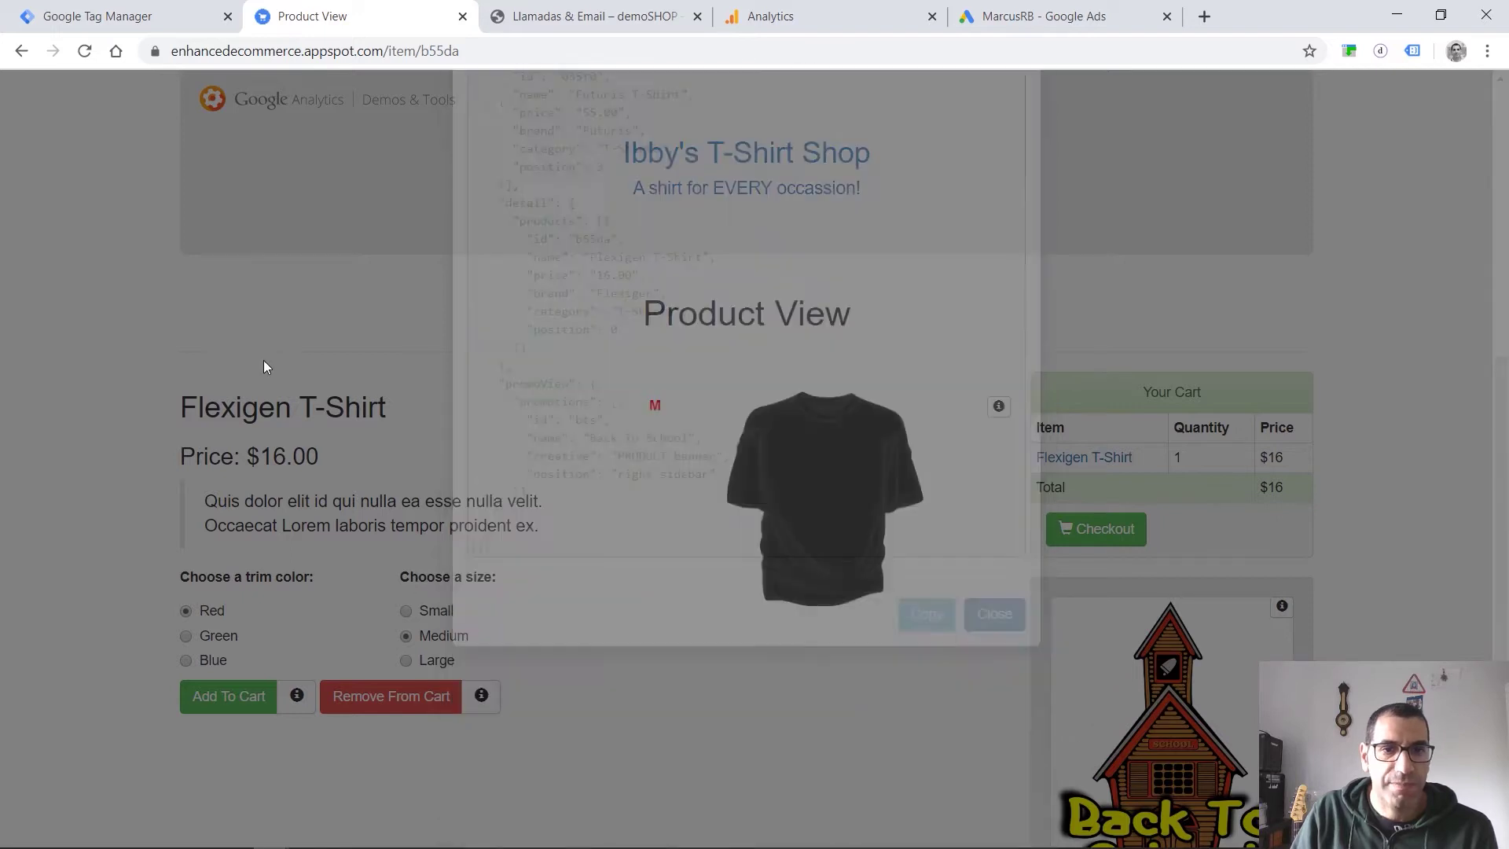
# Examine the Google Tag Manager code behind adding the Flexigen T-Shirt to the cart and removing it.
pyautogui.scroll(-2, 547, 558)
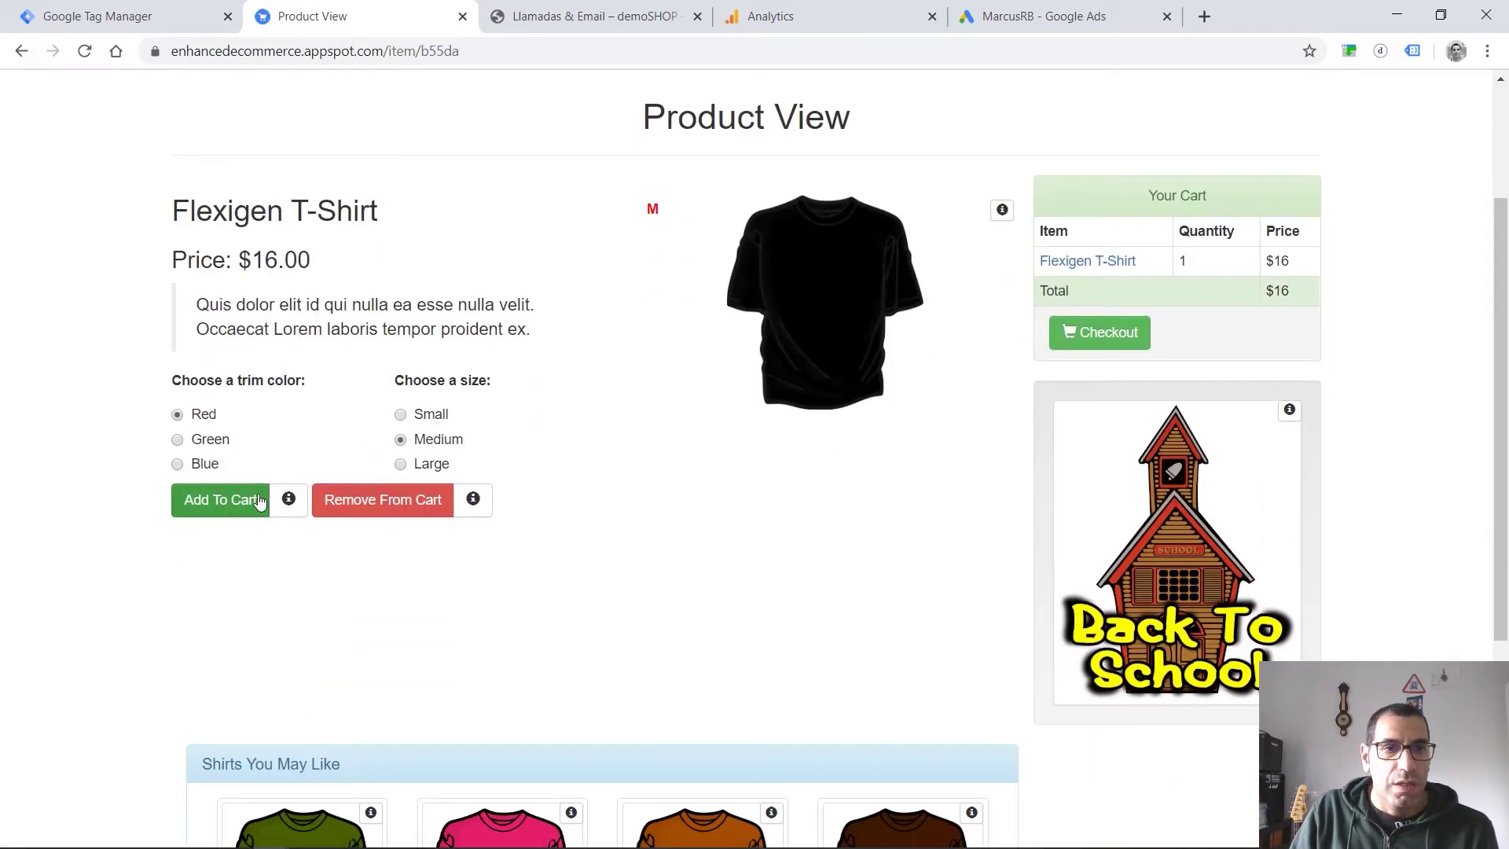
pyautogui.click(288, 499)
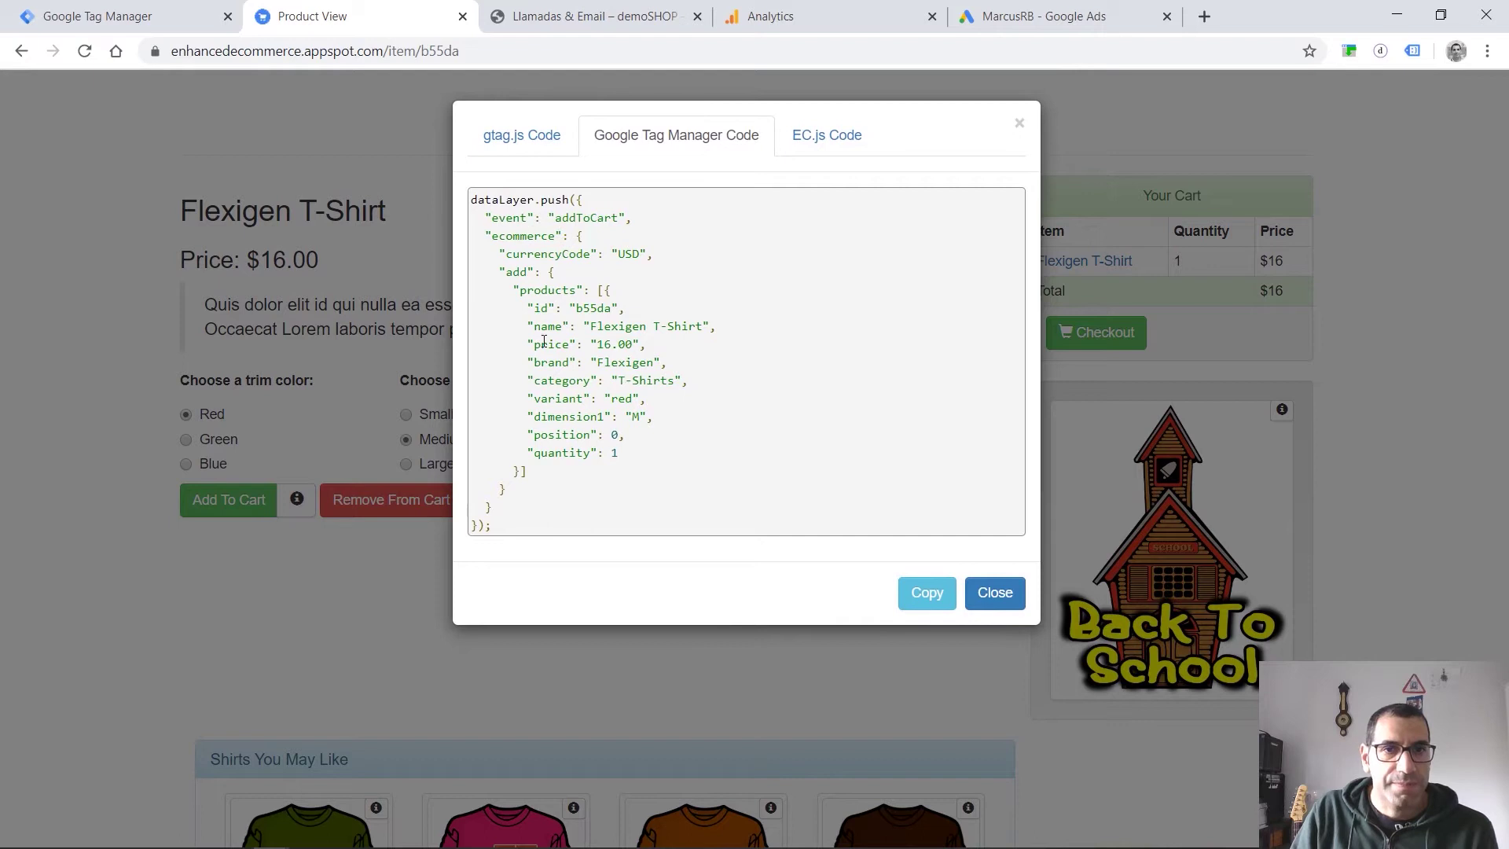
pyautogui.click(998, 597)
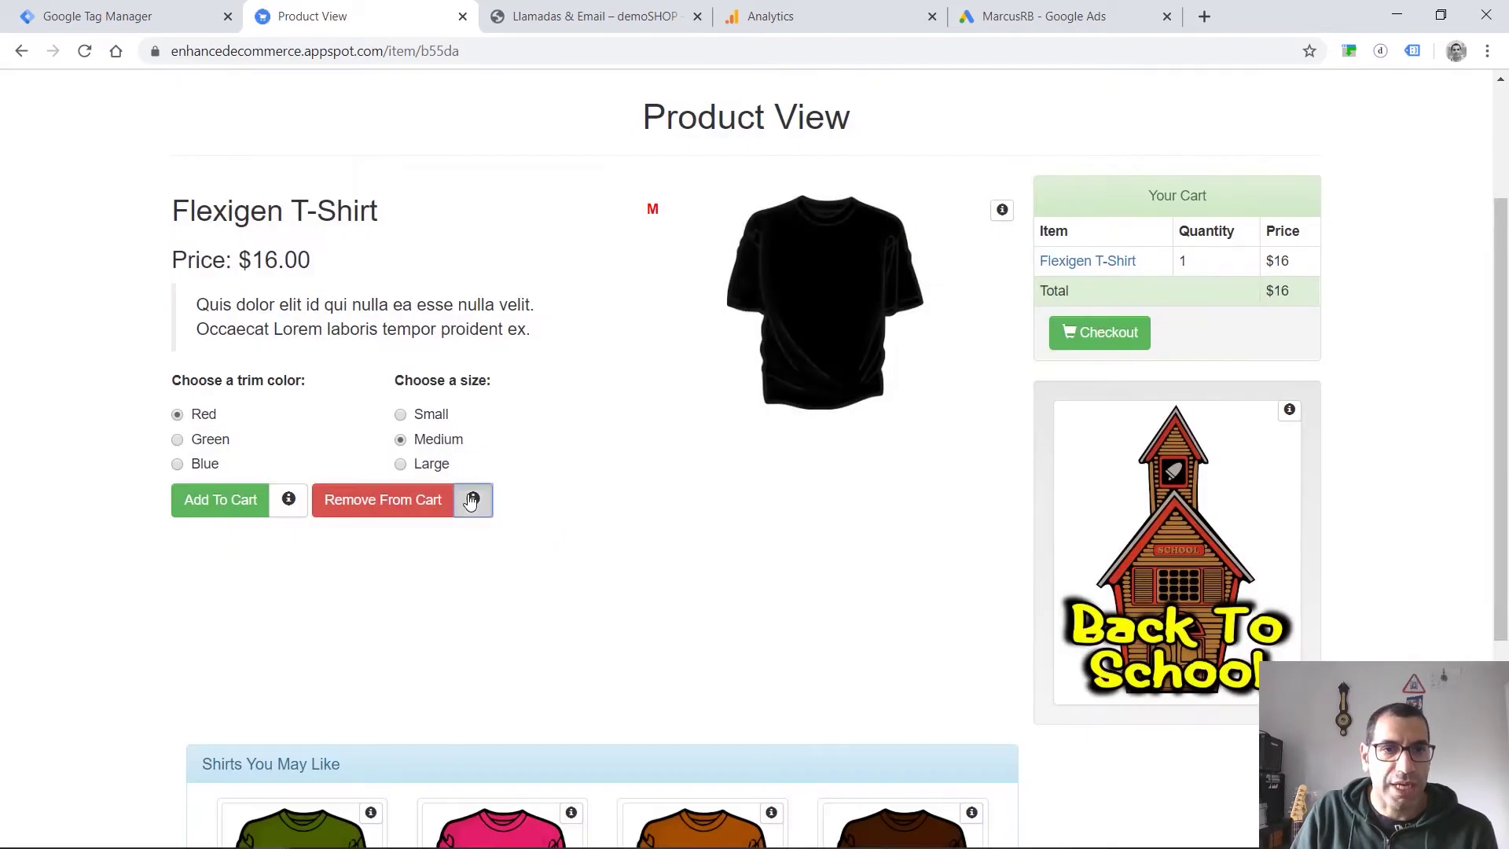
pyautogui.click(472, 500)
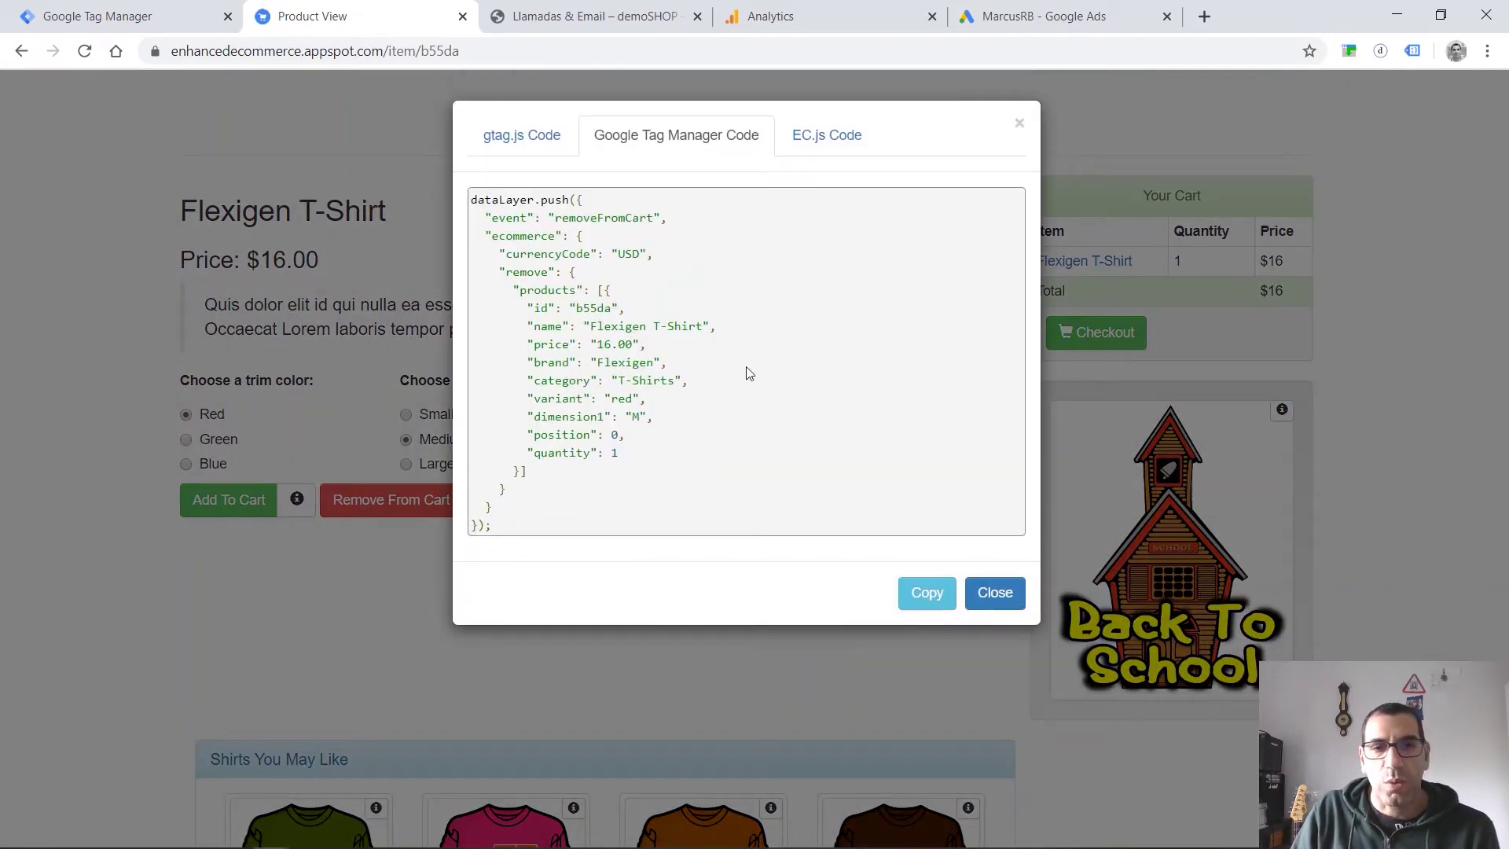
pyautogui.click(994, 593)
# Add a red-trim, medium Flexigen T-Shirt to the cart and go to the checkout page.
pyautogui.scroll(3, 943, 555)
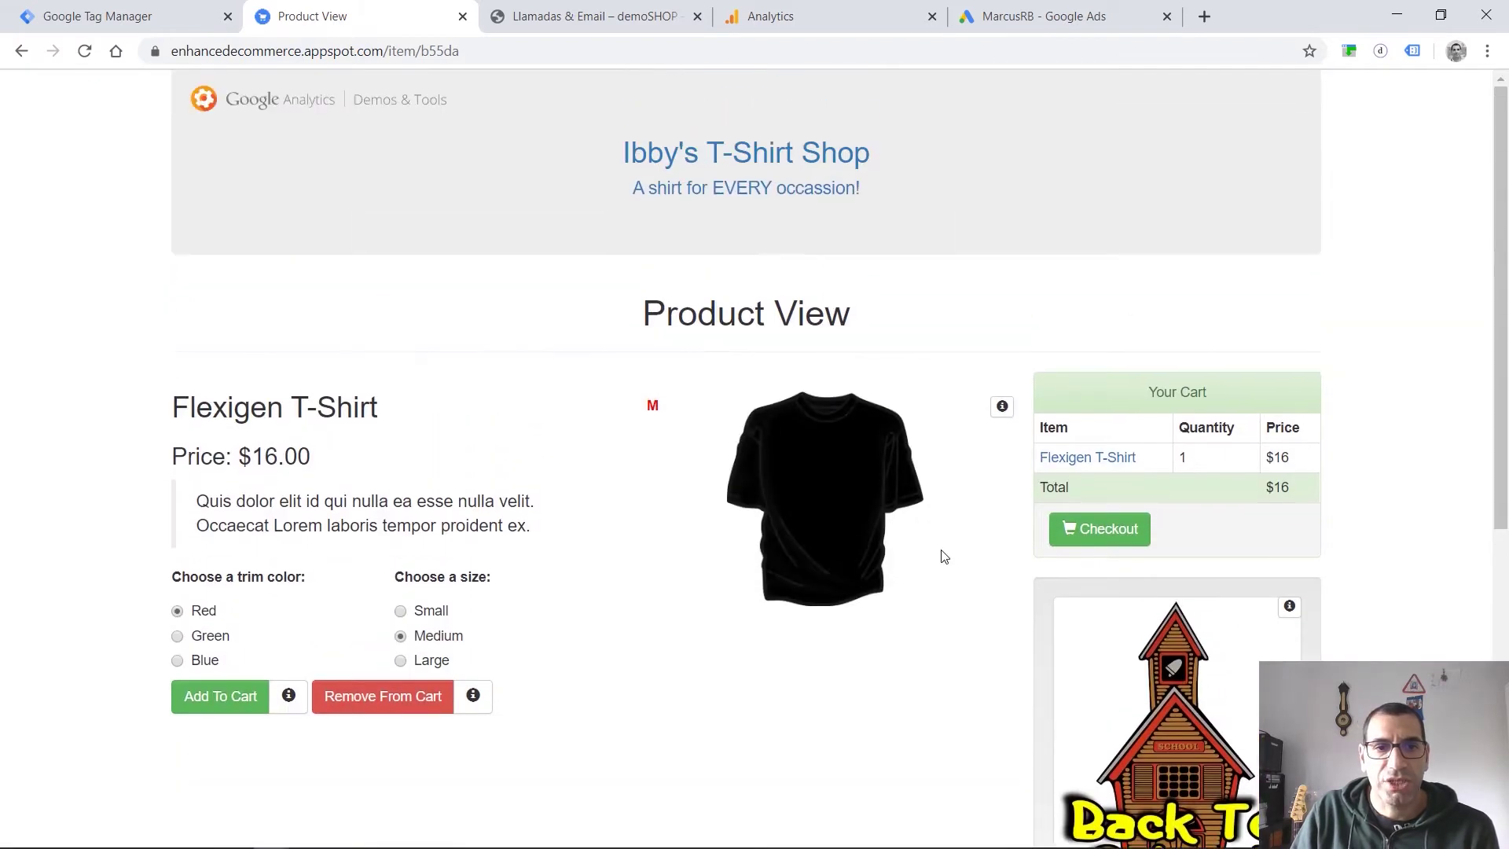
pyautogui.click(222, 695)
pyautogui.scroll(-1, 236, 694)
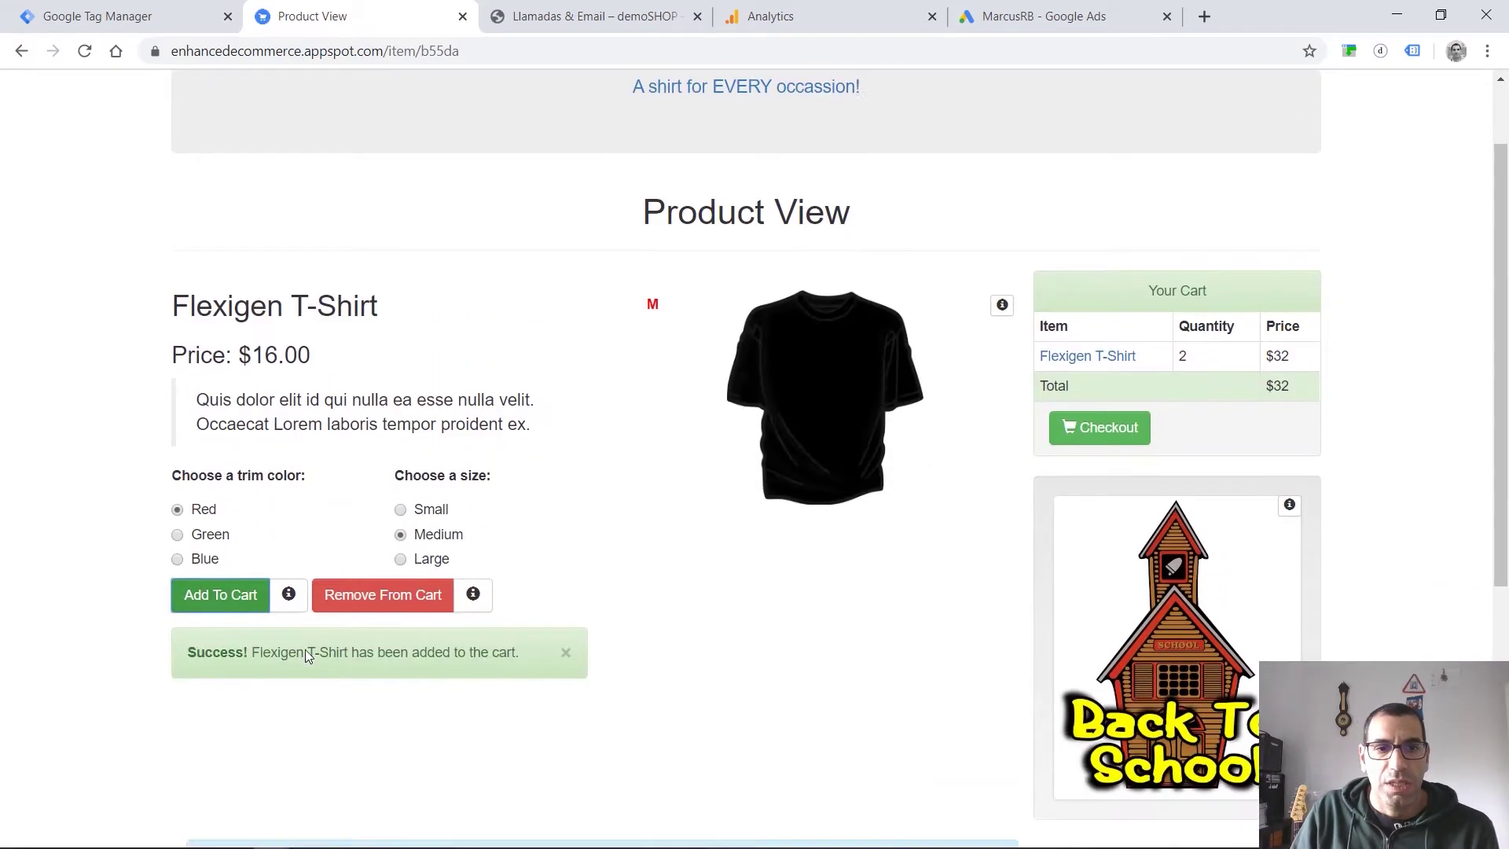
pyautogui.scroll(-2, 307, 656)
pyautogui.click(1097, 234)
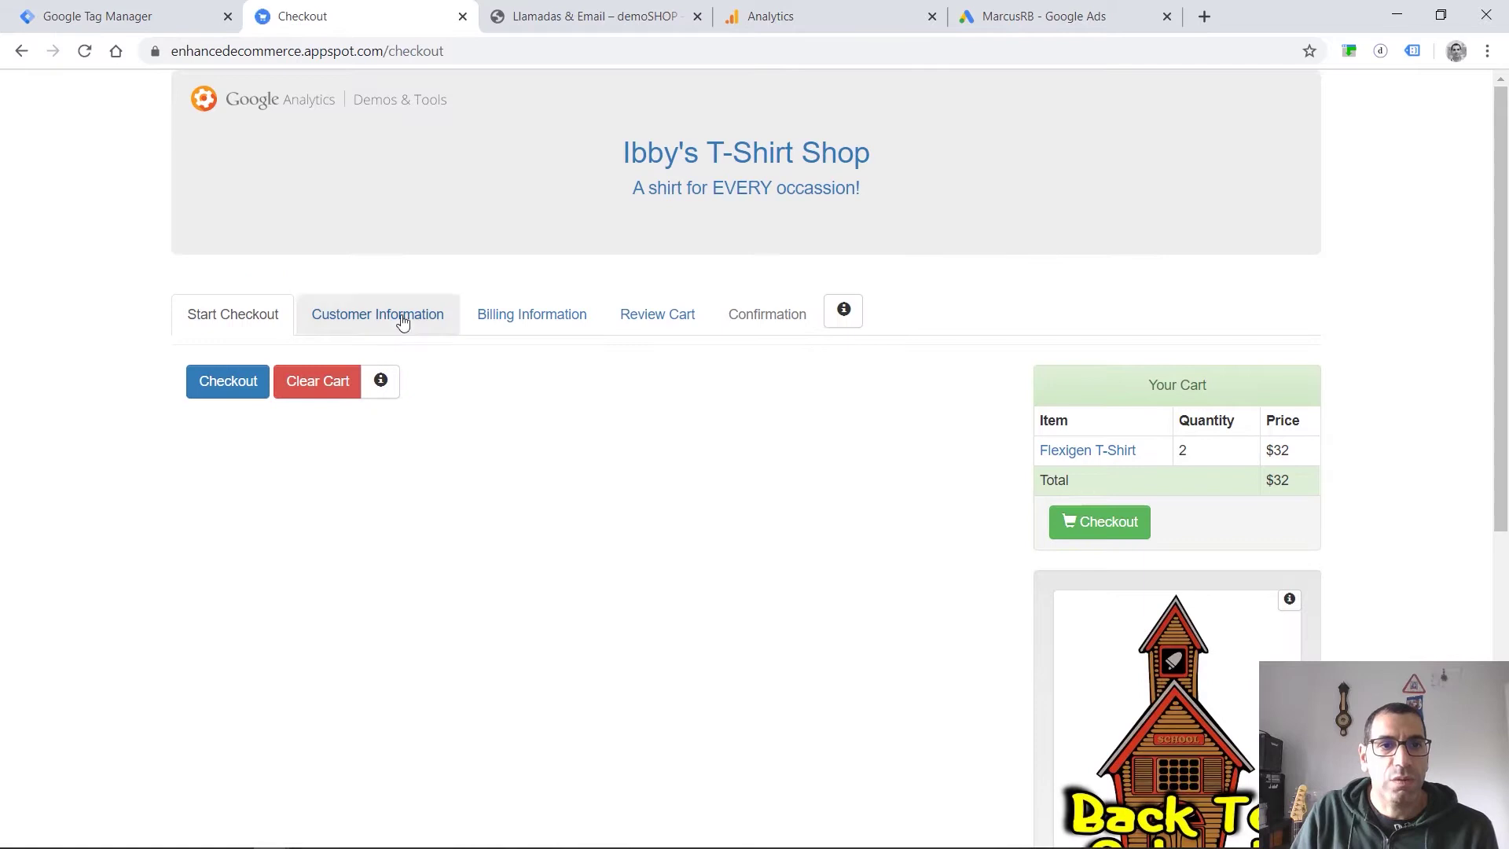
# Examine the Google Tag Manager code behind clearing the cart on the checkout page.
pyautogui.click(382, 381)
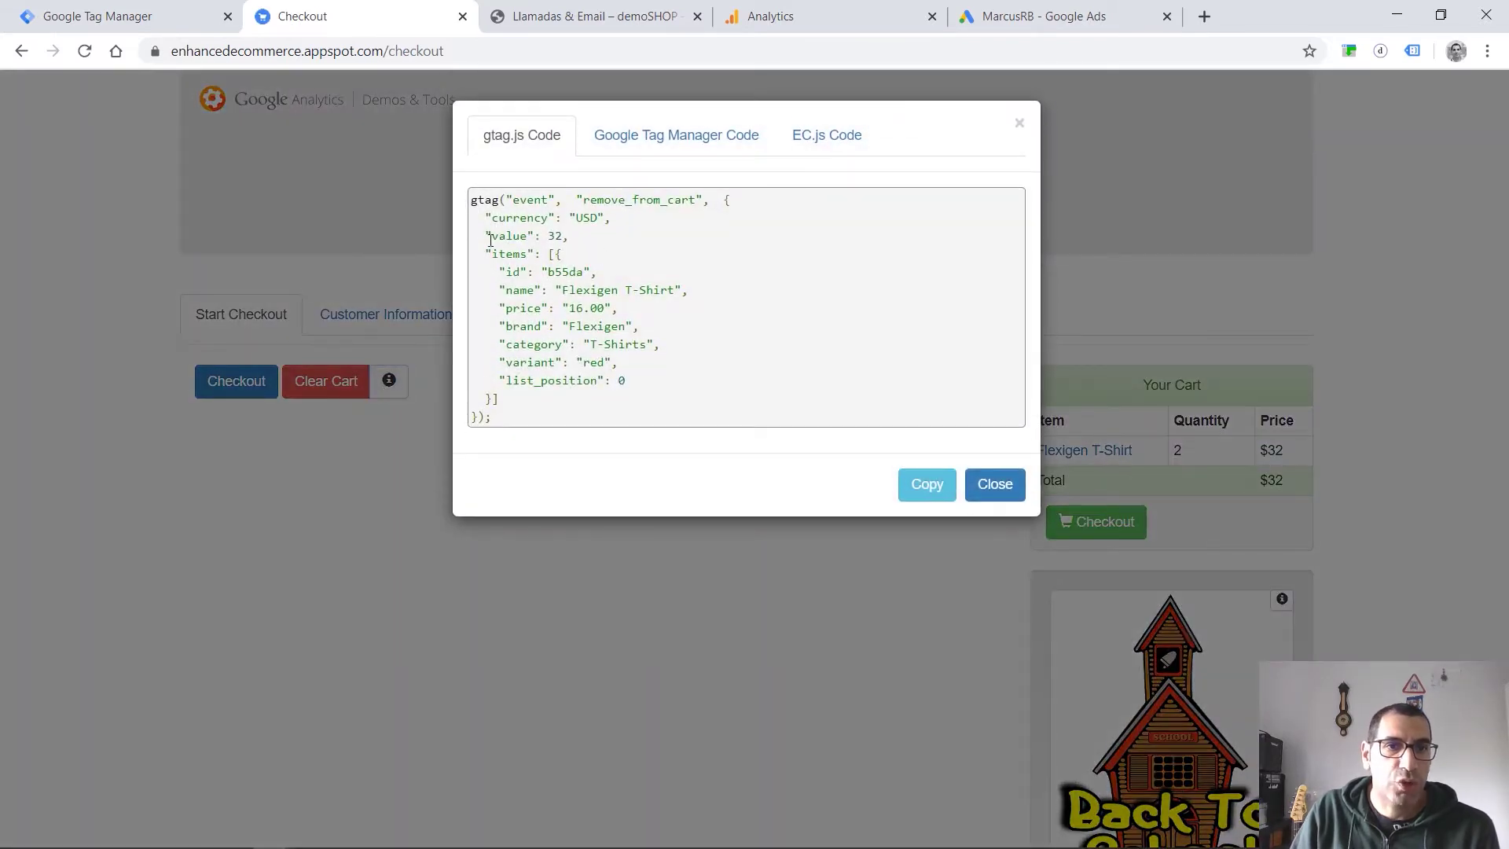
pyautogui.click(668, 138)
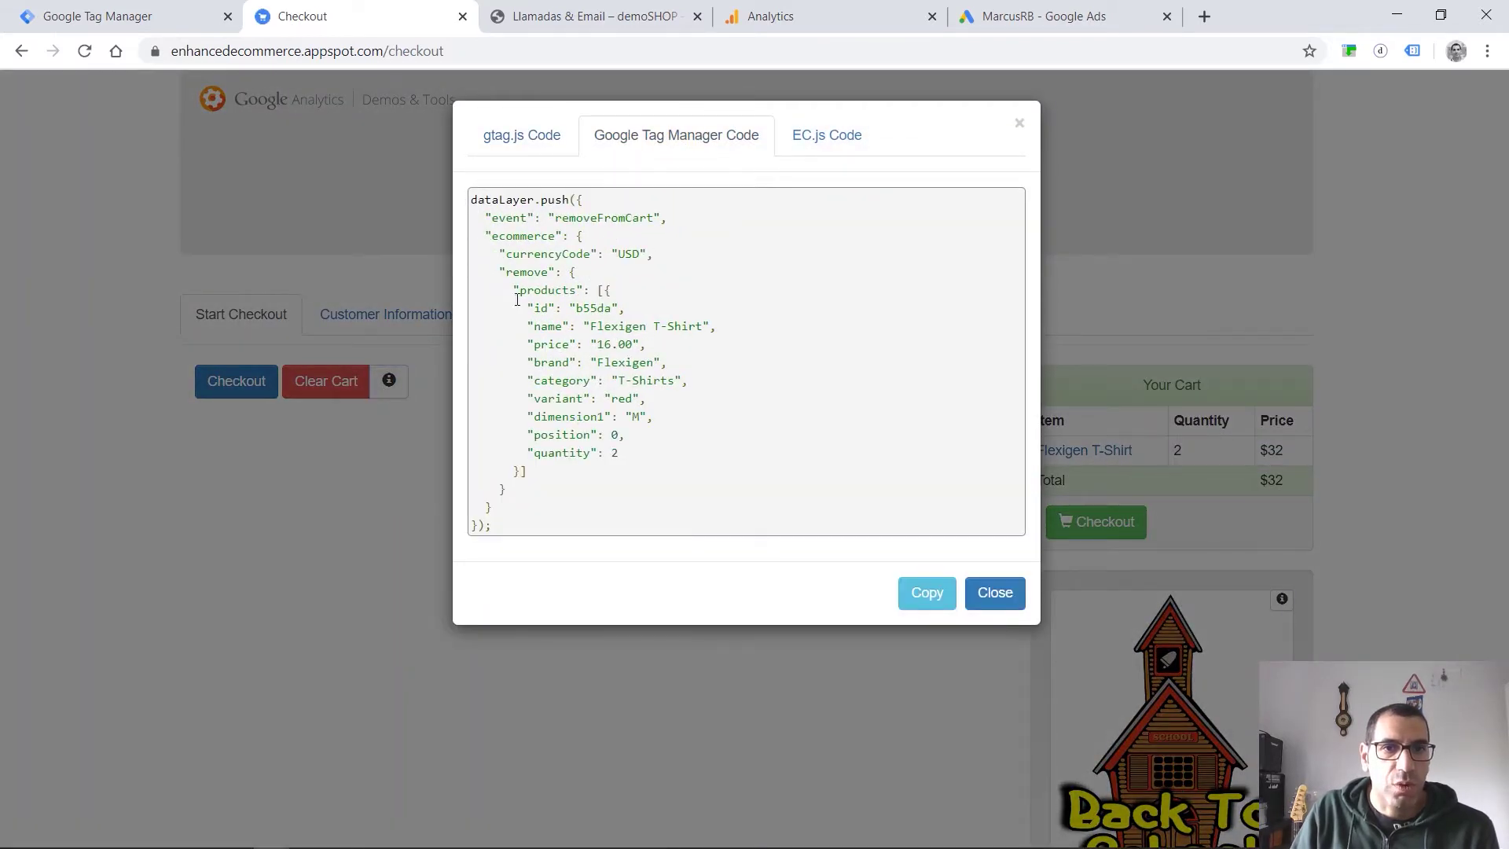
pyautogui.click(996, 595)
# Start the checkout and look through the prefilled customer information form.
pyautogui.click(230, 385)
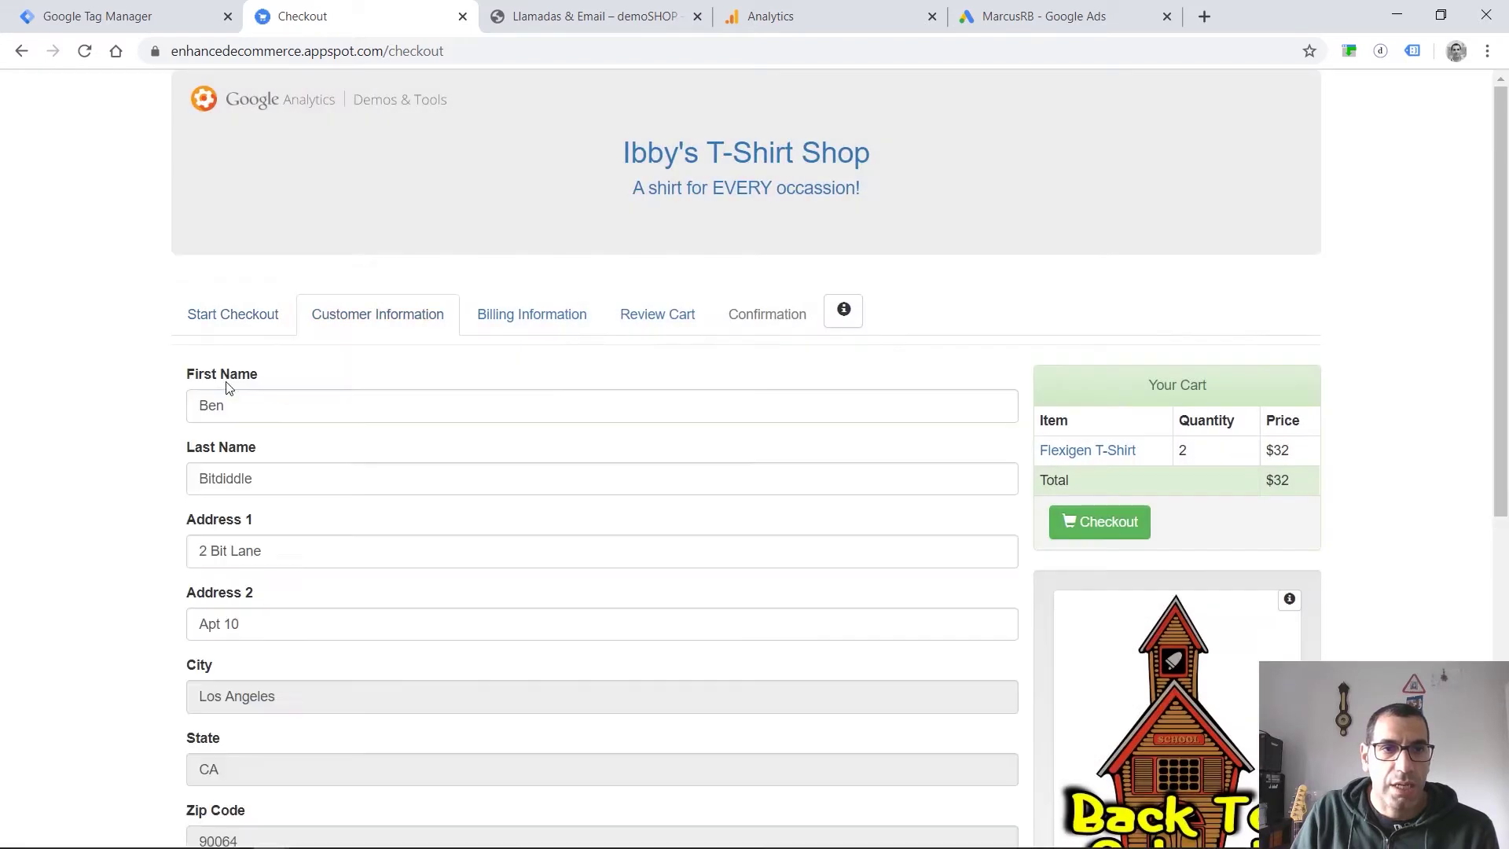
pyautogui.scroll(-7, 261, 425)
pyautogui.scroll(7, 346, 391)
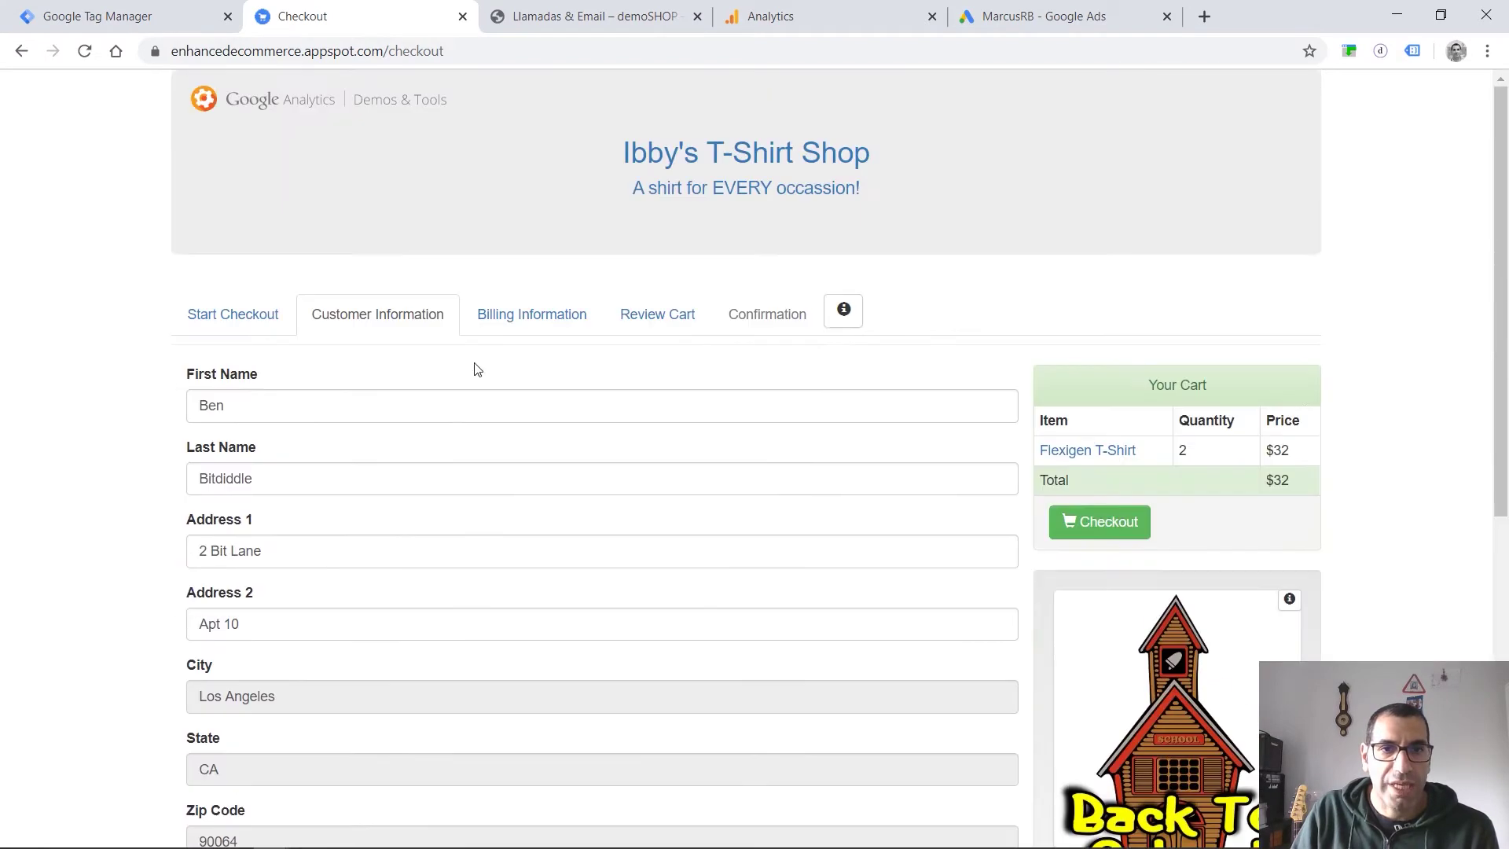
# Examine the Google Tag Manager code behind the customer information step of the checkout.
pyautogui.click(844, 314)
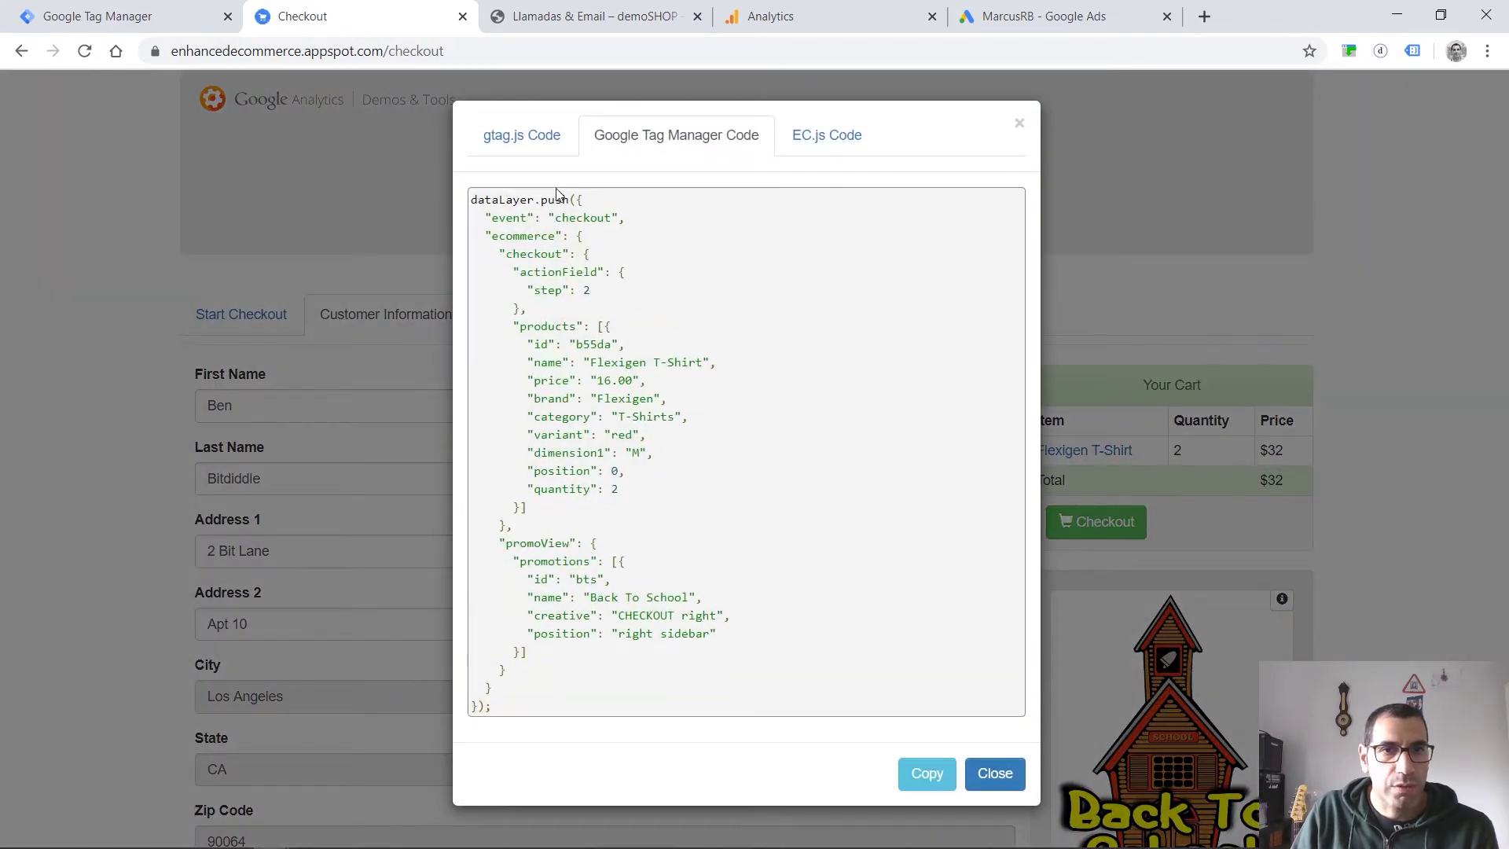
pyautogui.click(992, 774)
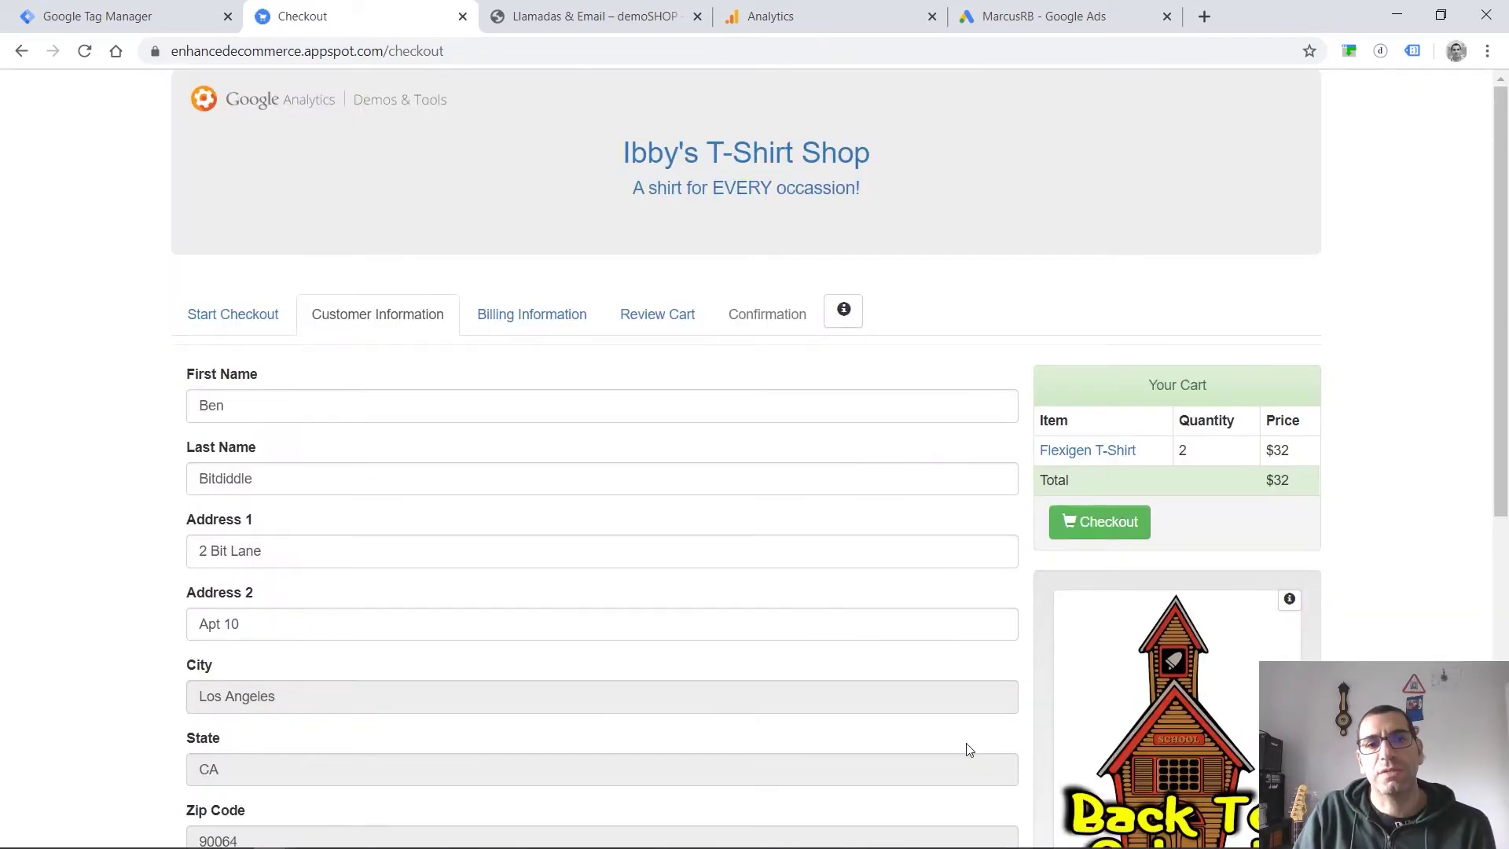
# Switch to Google Tag Manager and look through the list of user-defined e-commerce variables.
pyautogui.click(142, 20)
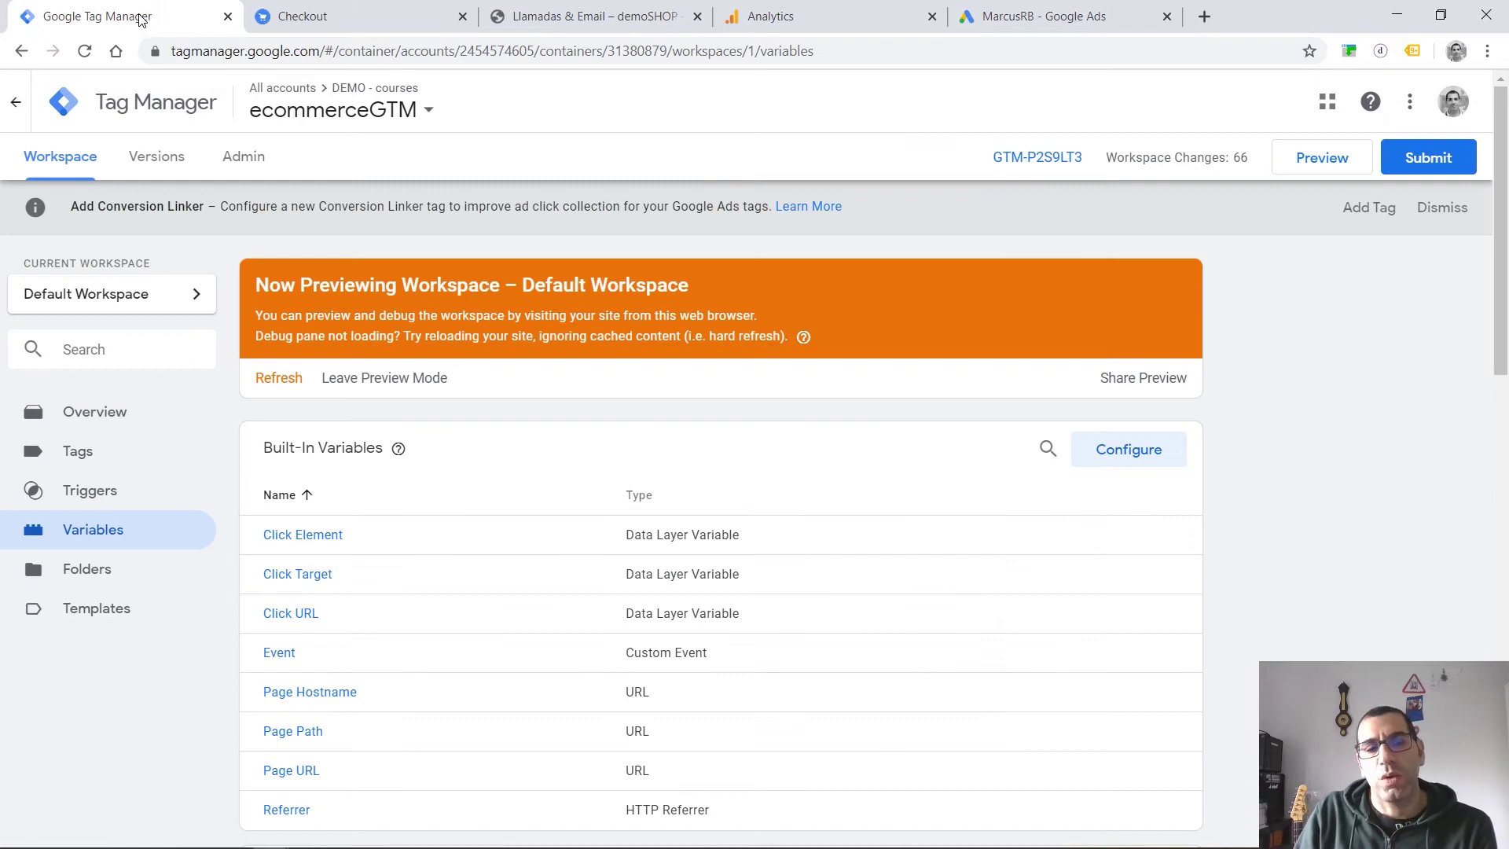
pyautogui.scroll(-3, 348, 431)
pyautogui.scroll(-9, 348, 431)
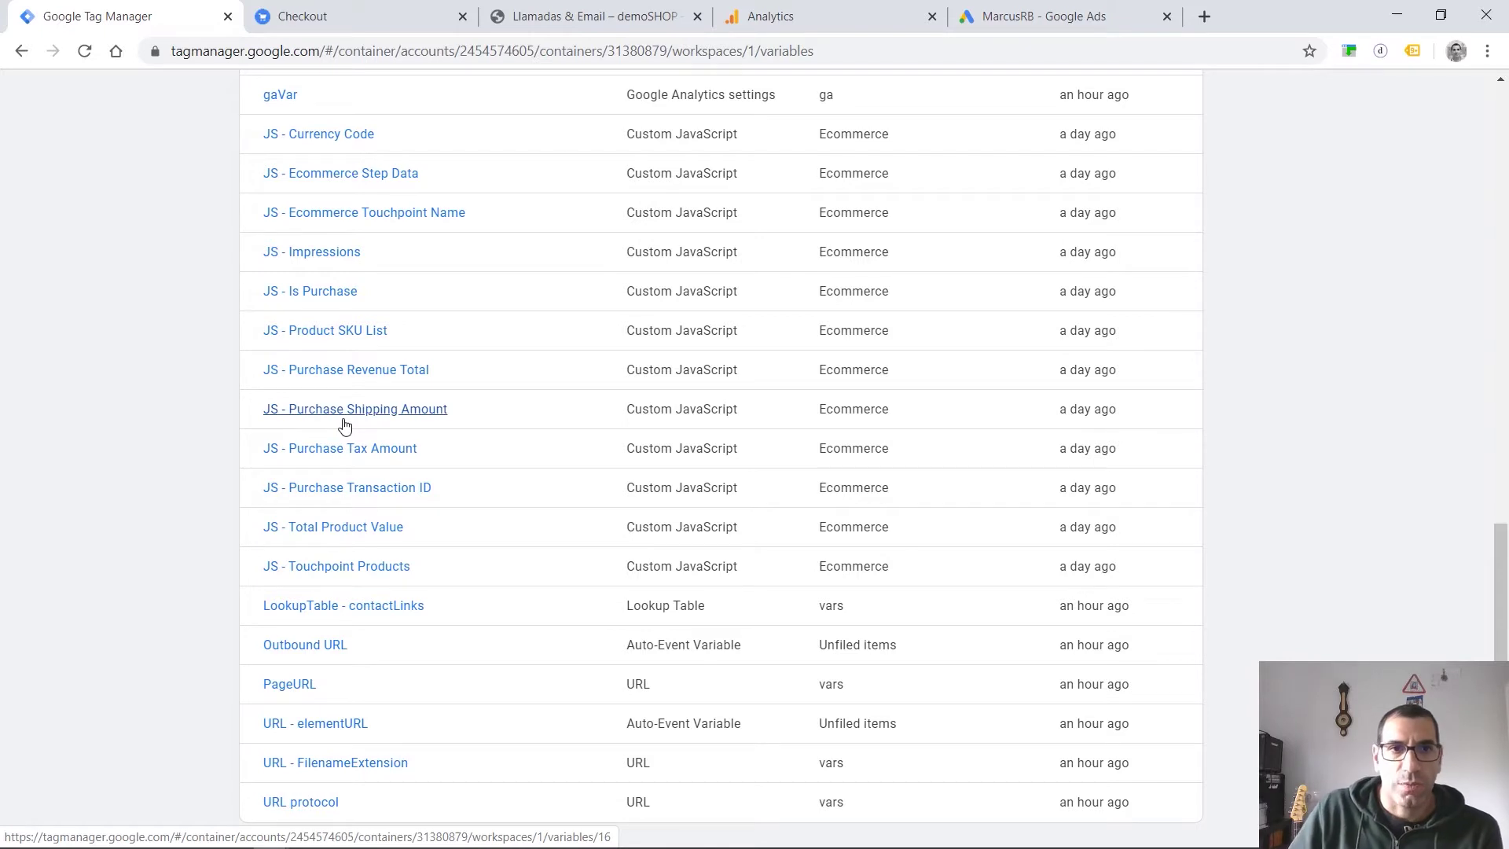
pyautogui.scroll(1, 345, 421)
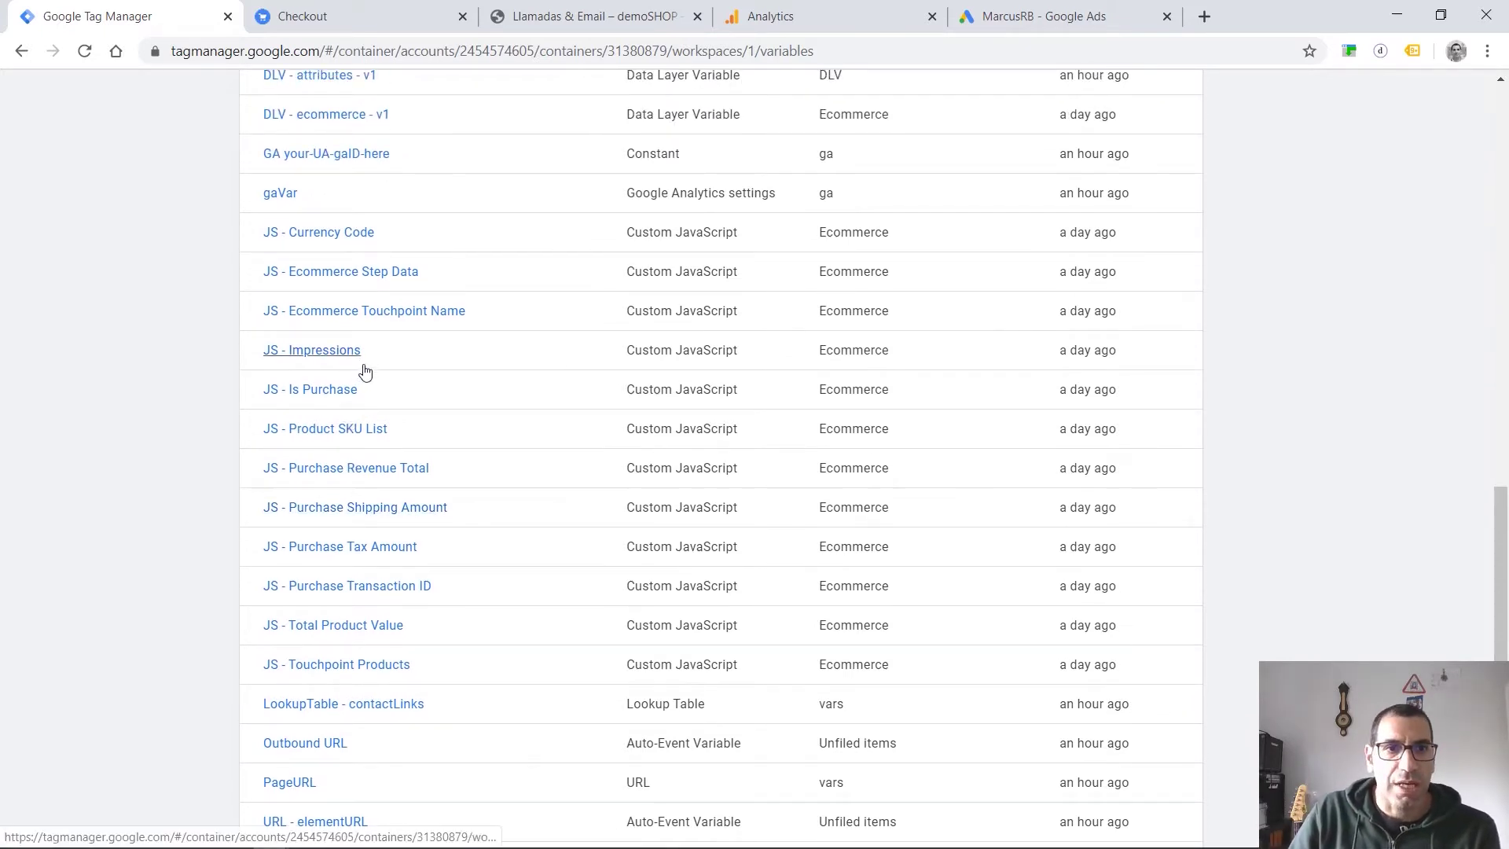
pyautogui.scroll(-2, 386, 365)
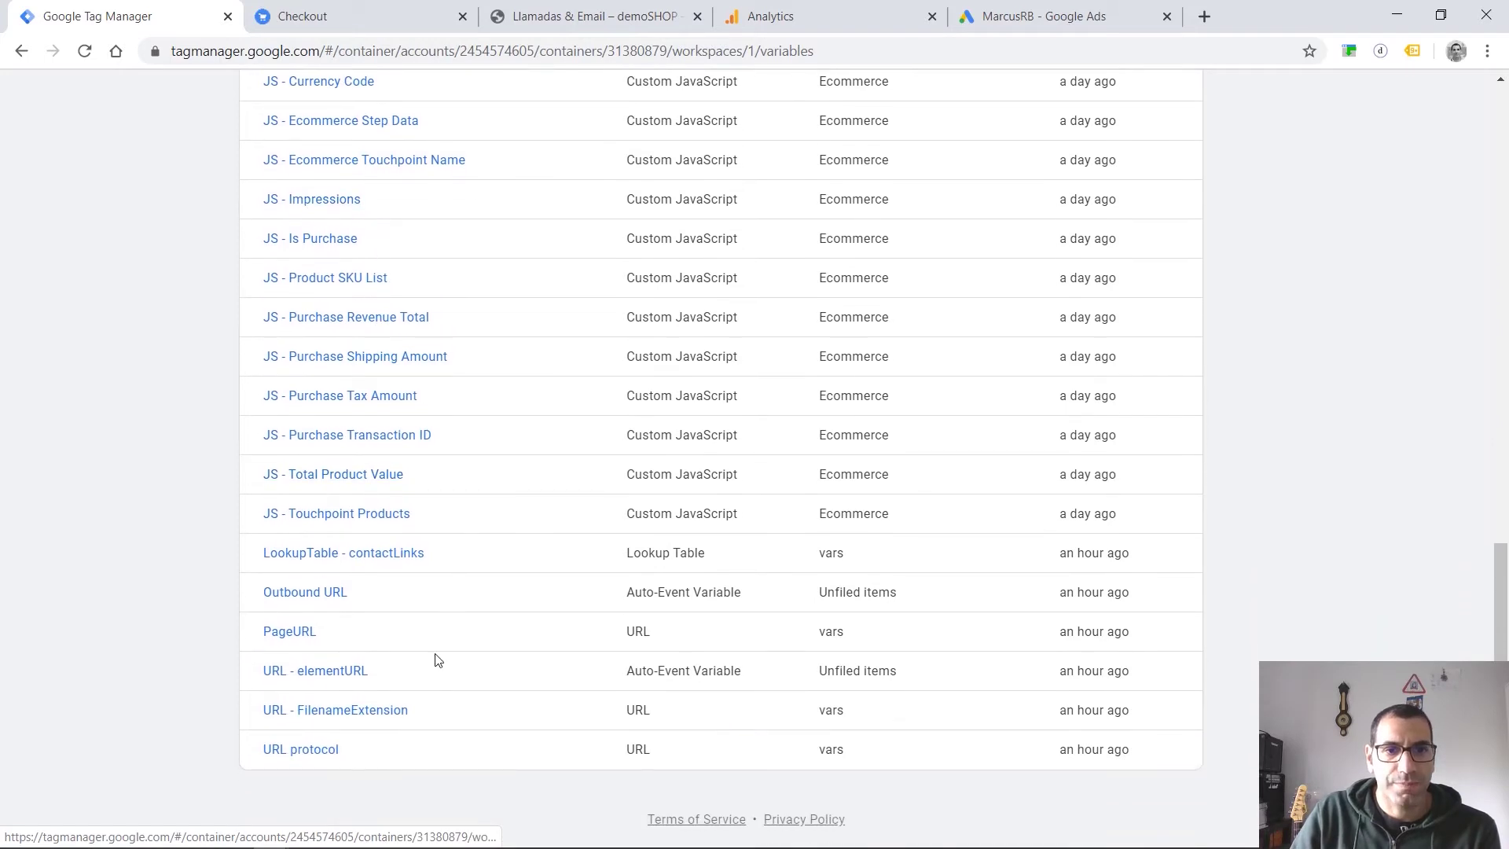
pyautogui.scroll(5, 435, 647)
pyautogui.scroll(1, 438, 626)
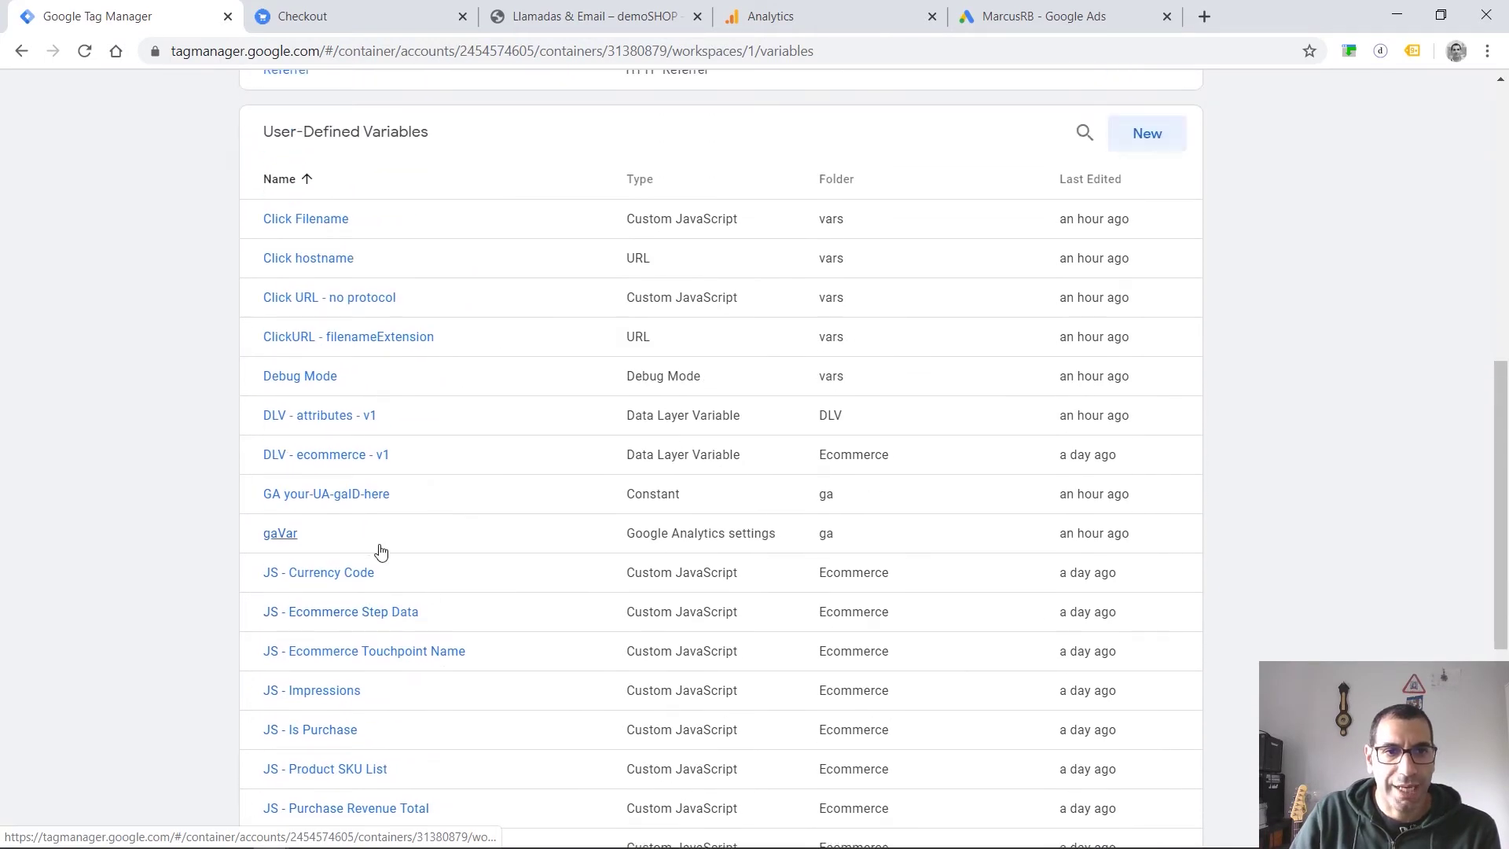
# Sort the user-defined variables by type and examine the configuration of the DLV - ecommerce - v1 variable.
pyautogui.click(641, 180)
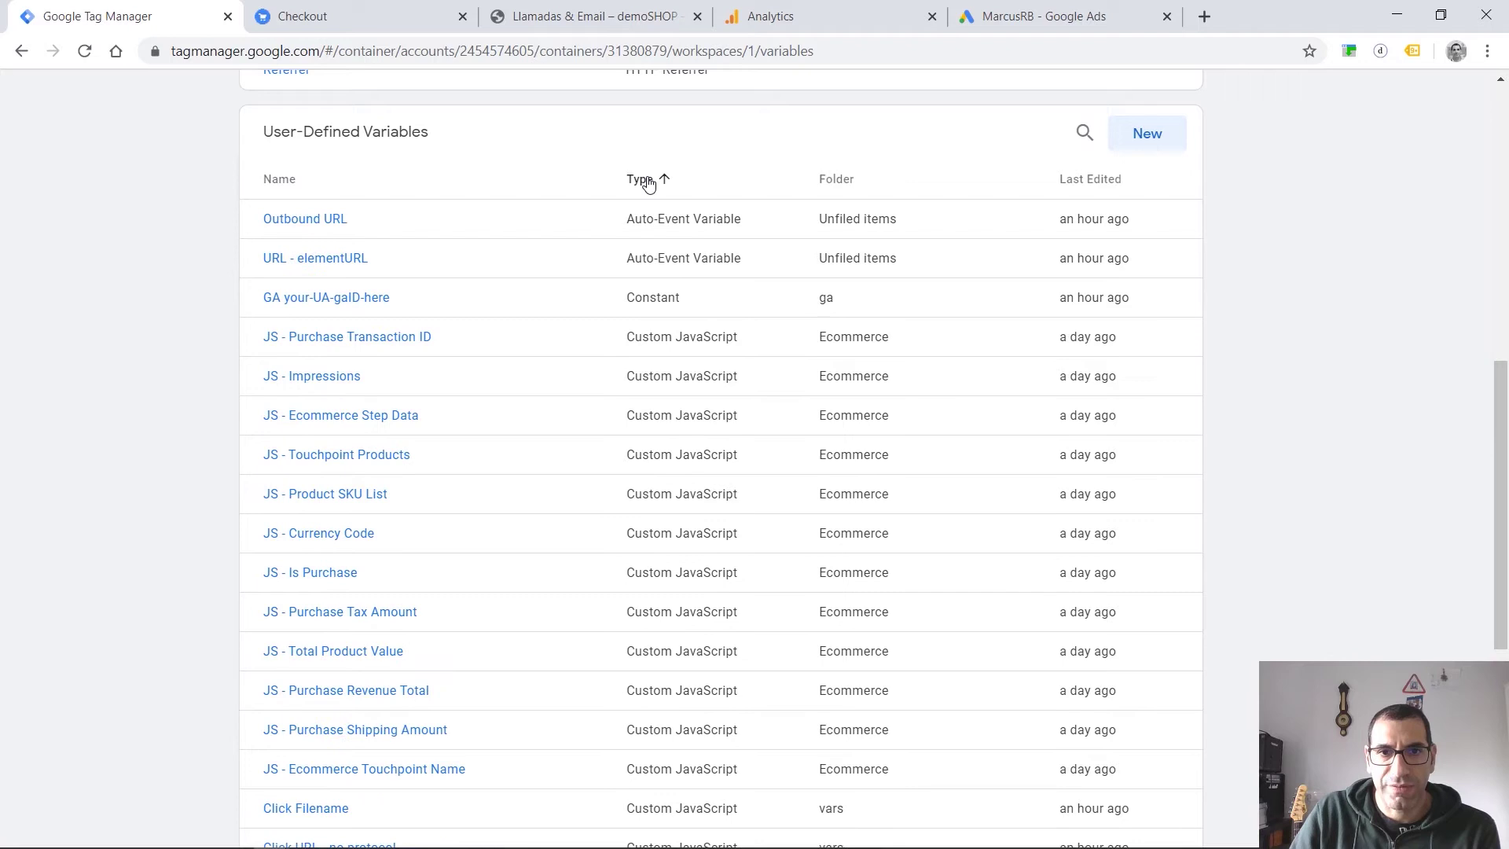
pyautogui.scroll(-5, 675, 283)
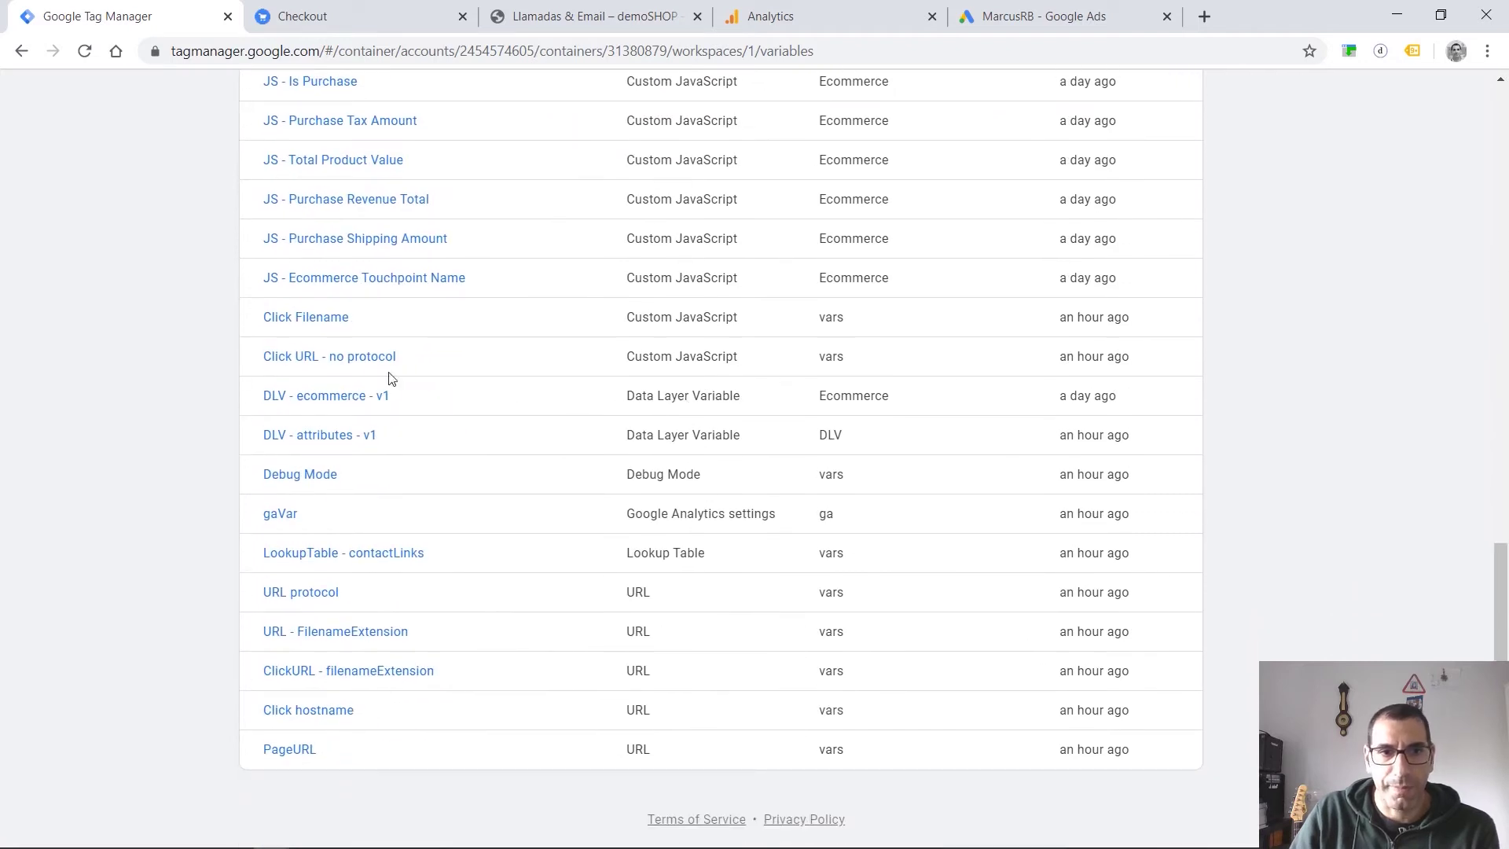
pyautogui.click(329, 401)
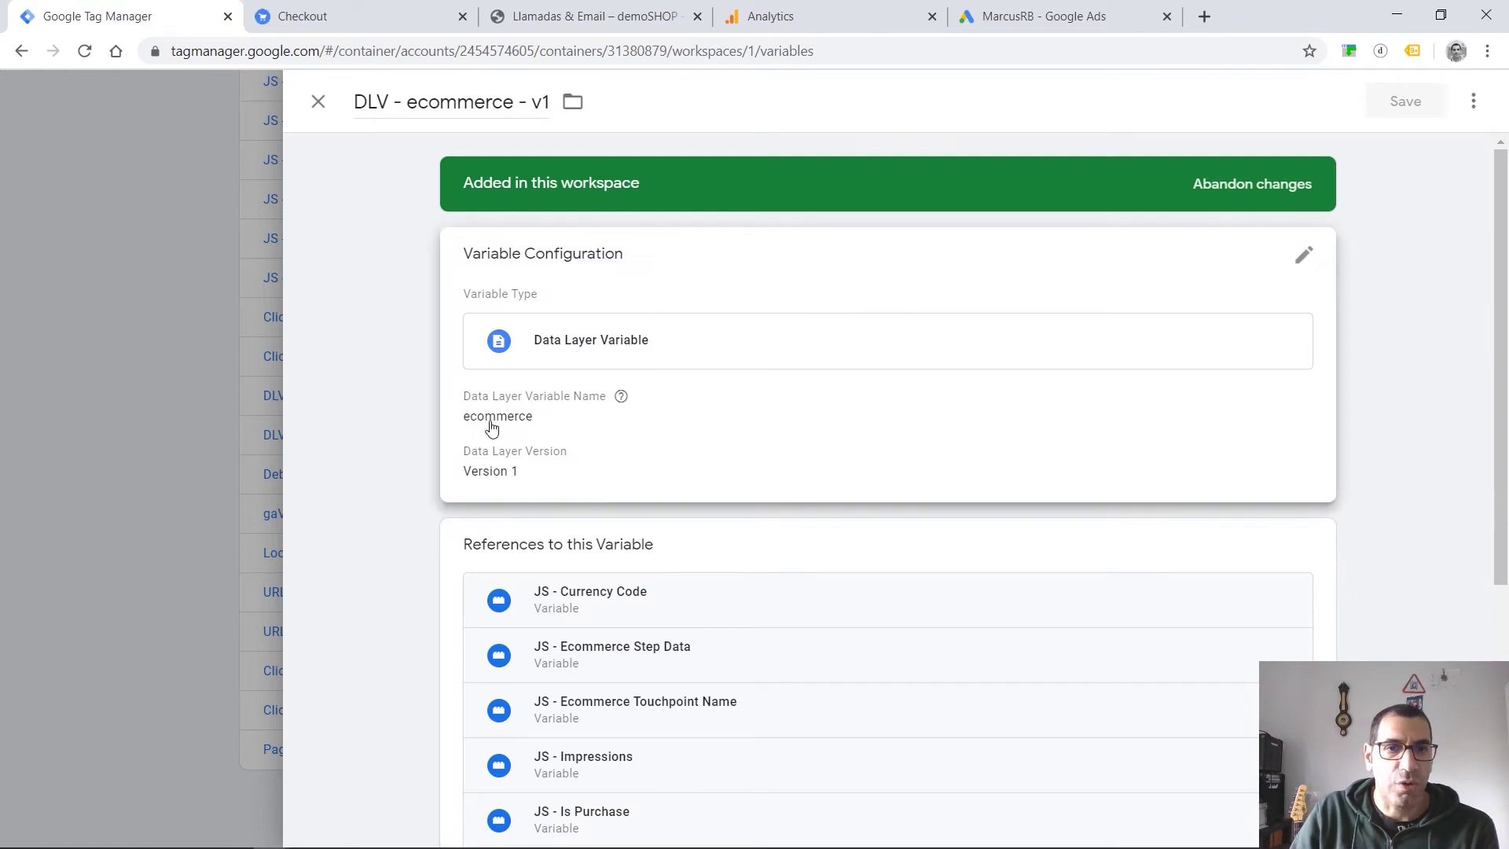
pyautogui.click(320, 103)
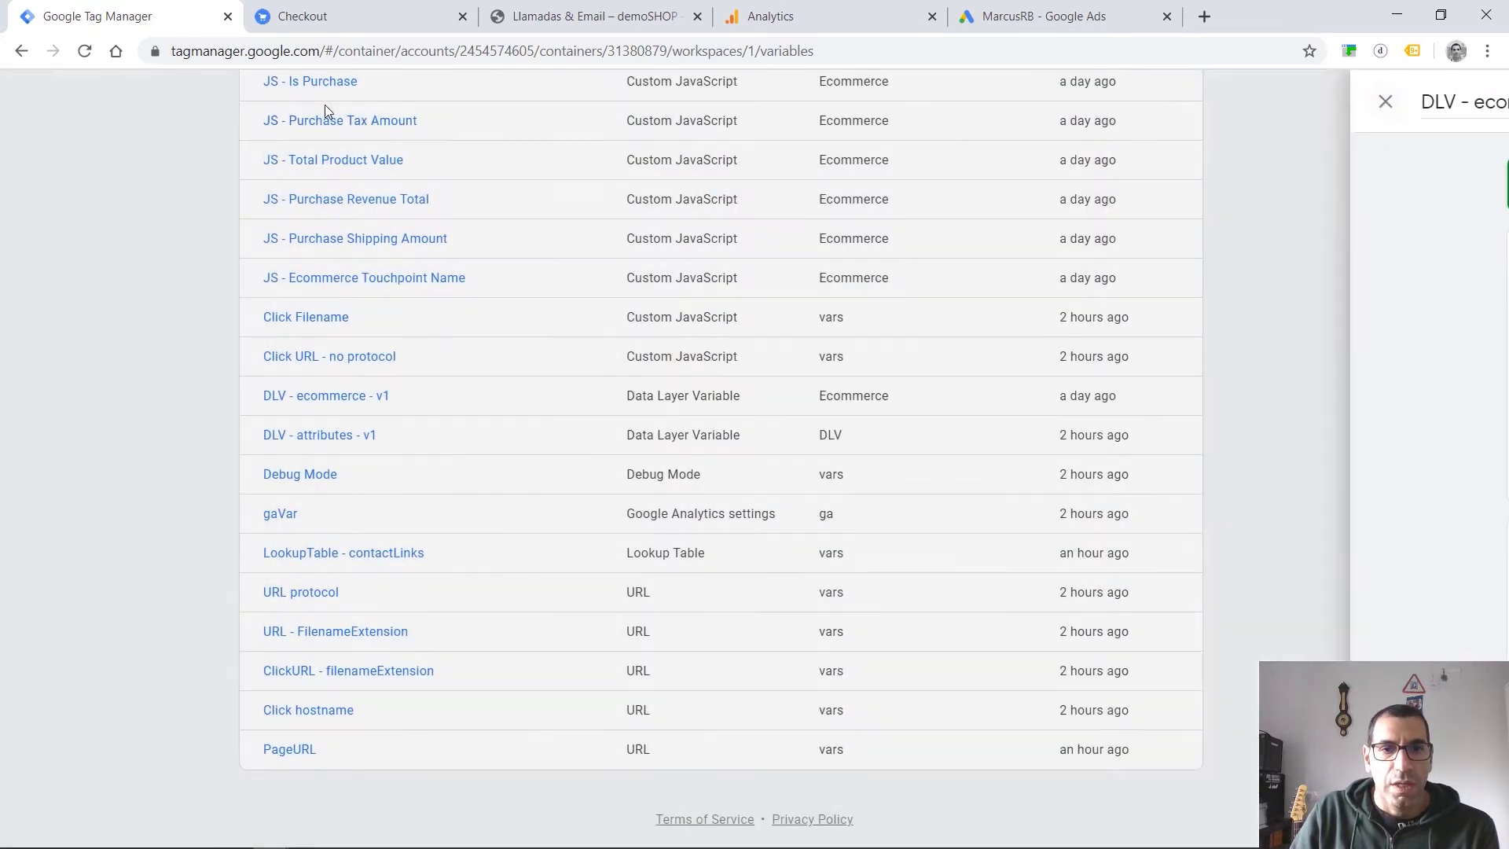
# Examine the custom JavaScript of the JS - Ecommerce Step Data variable, then return to the variable list.
pyautogui.scroll(4, 432, 377)
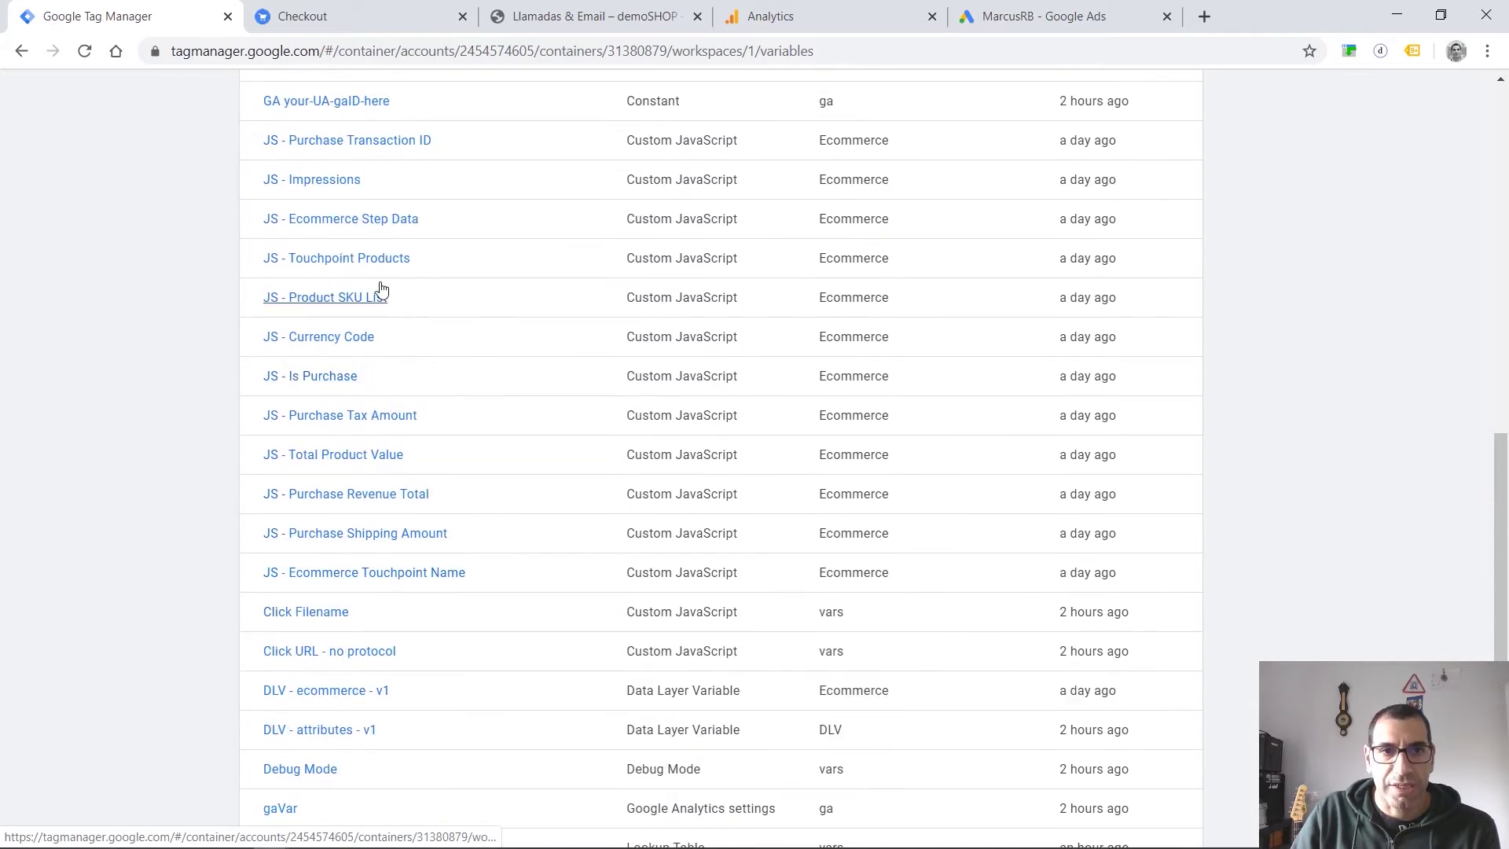
pyautogui.click(365, 220)
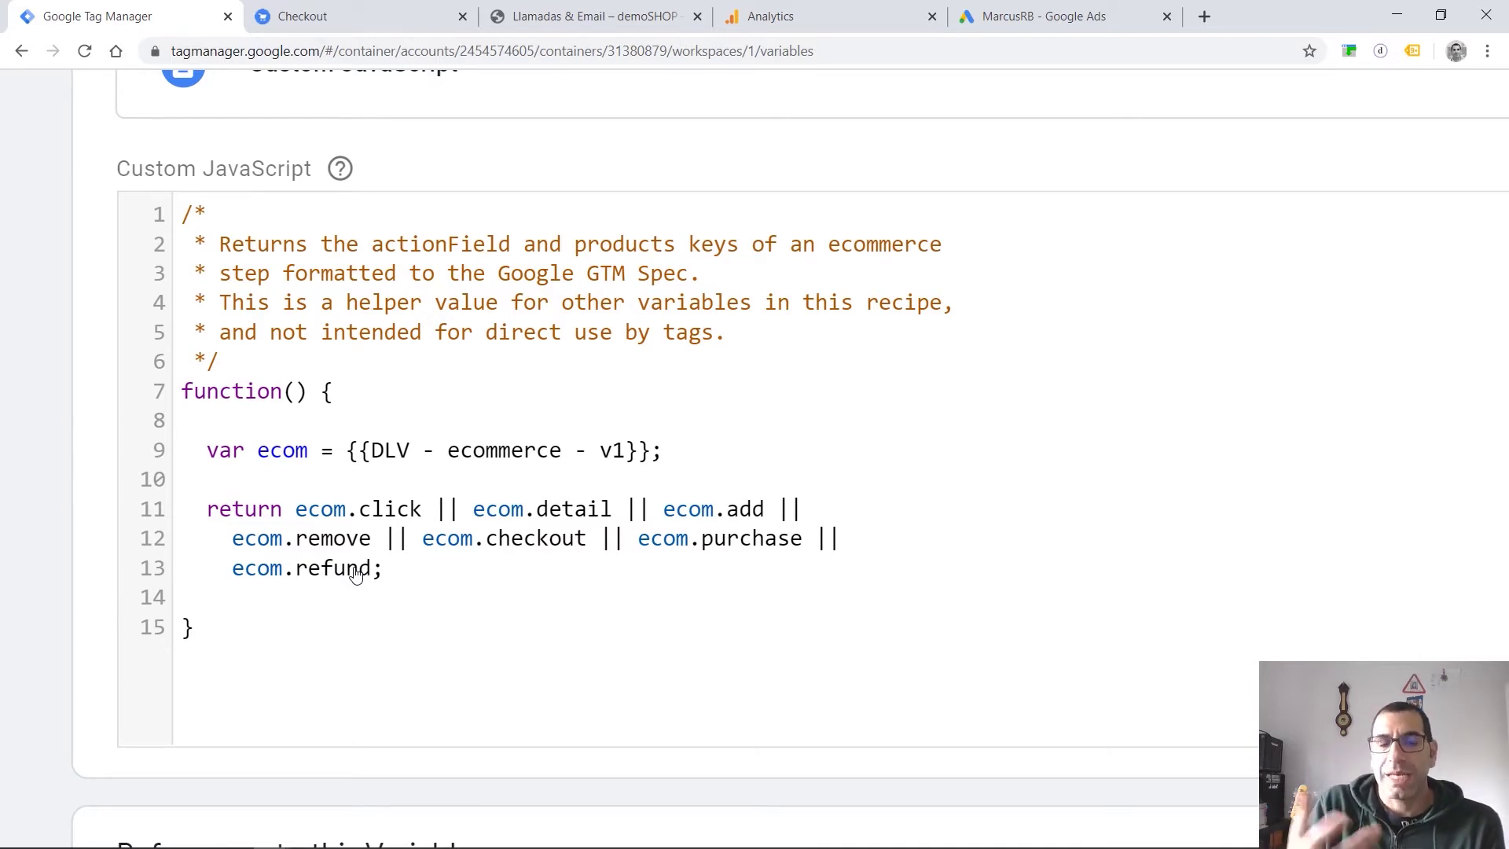
pyautogui.hotkey('ctrl', '0')
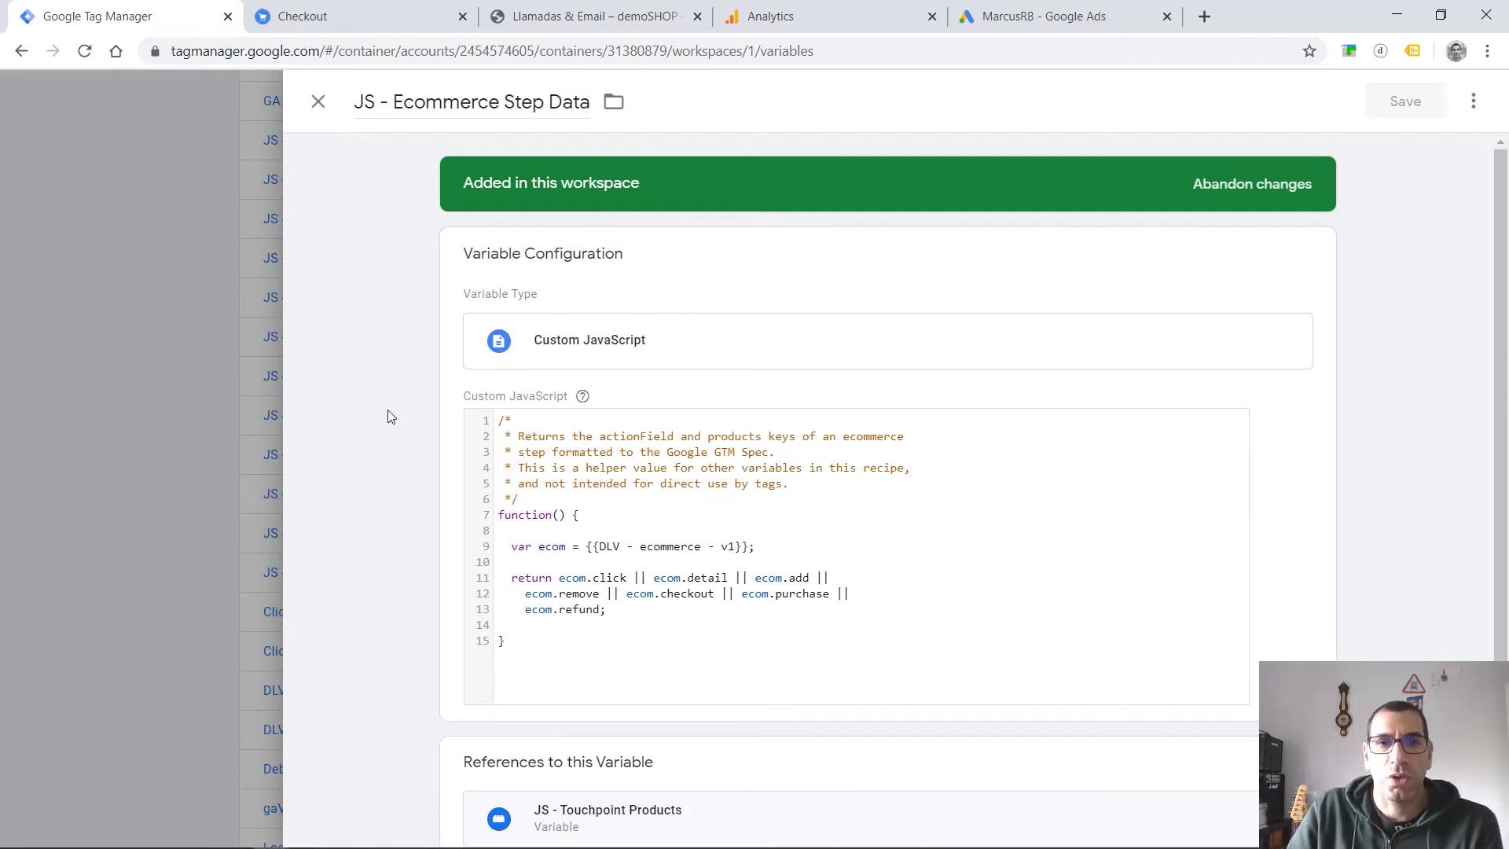
pyautogui.click(330, 116)
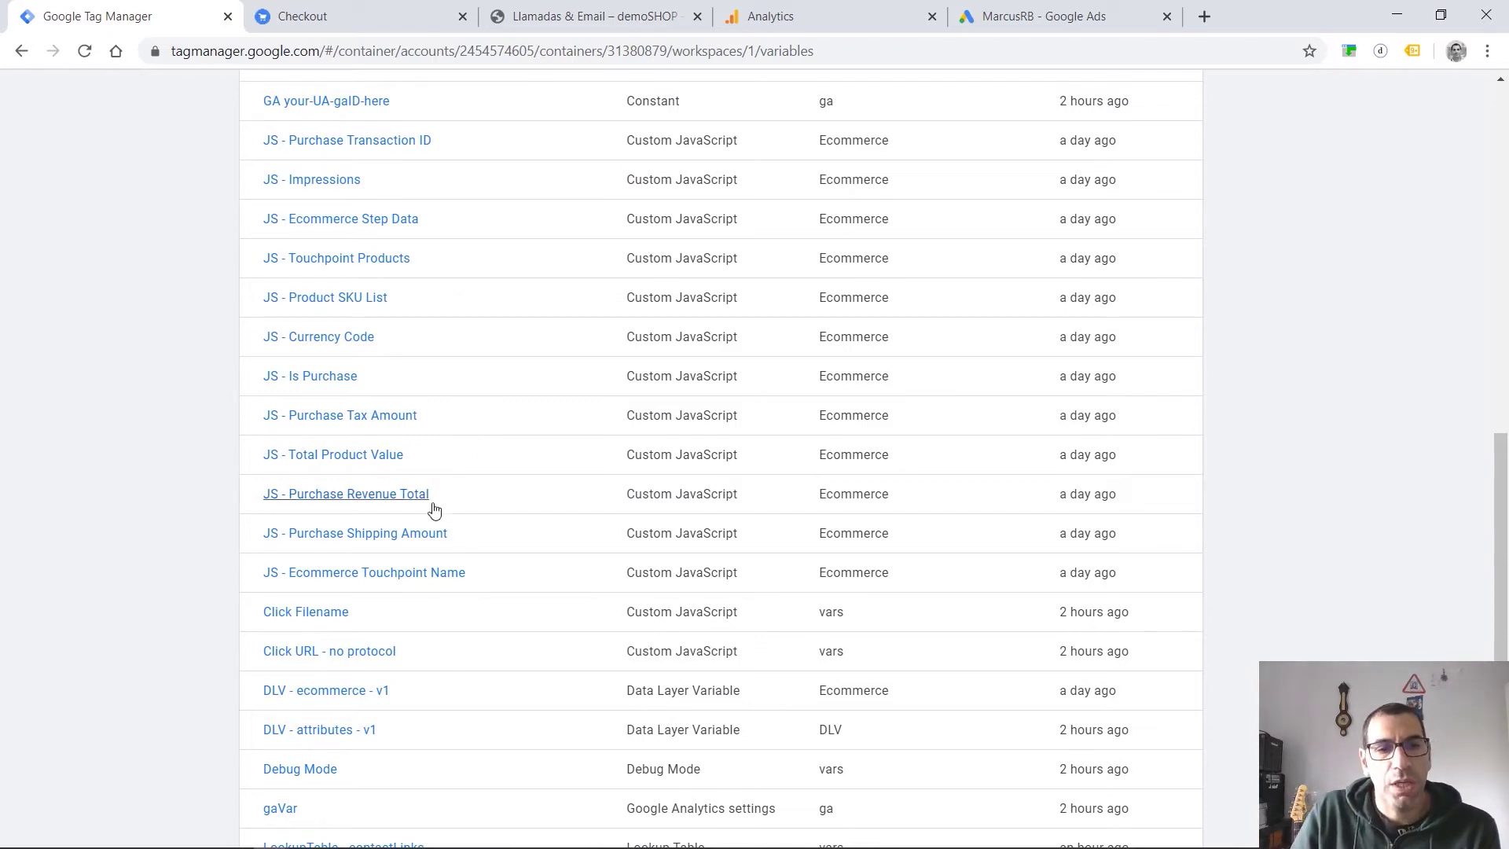
# Examine the custom JavaScript of the JS - Ecommerce Touchpoint Name variable and close it.
pyautogui.click(387, 575)
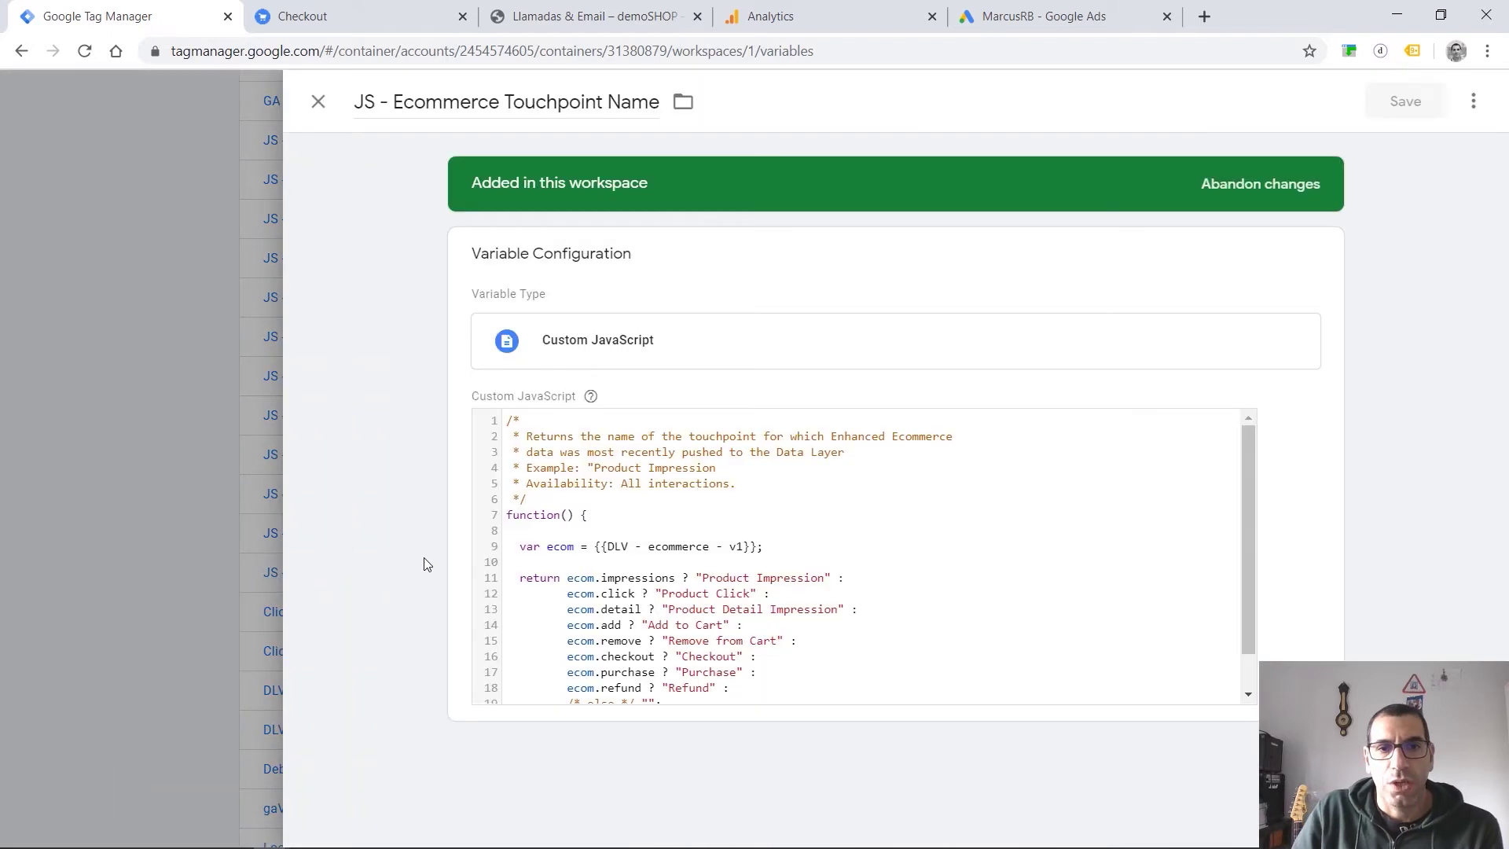
pyautogui.scroll(3, 735, 553)
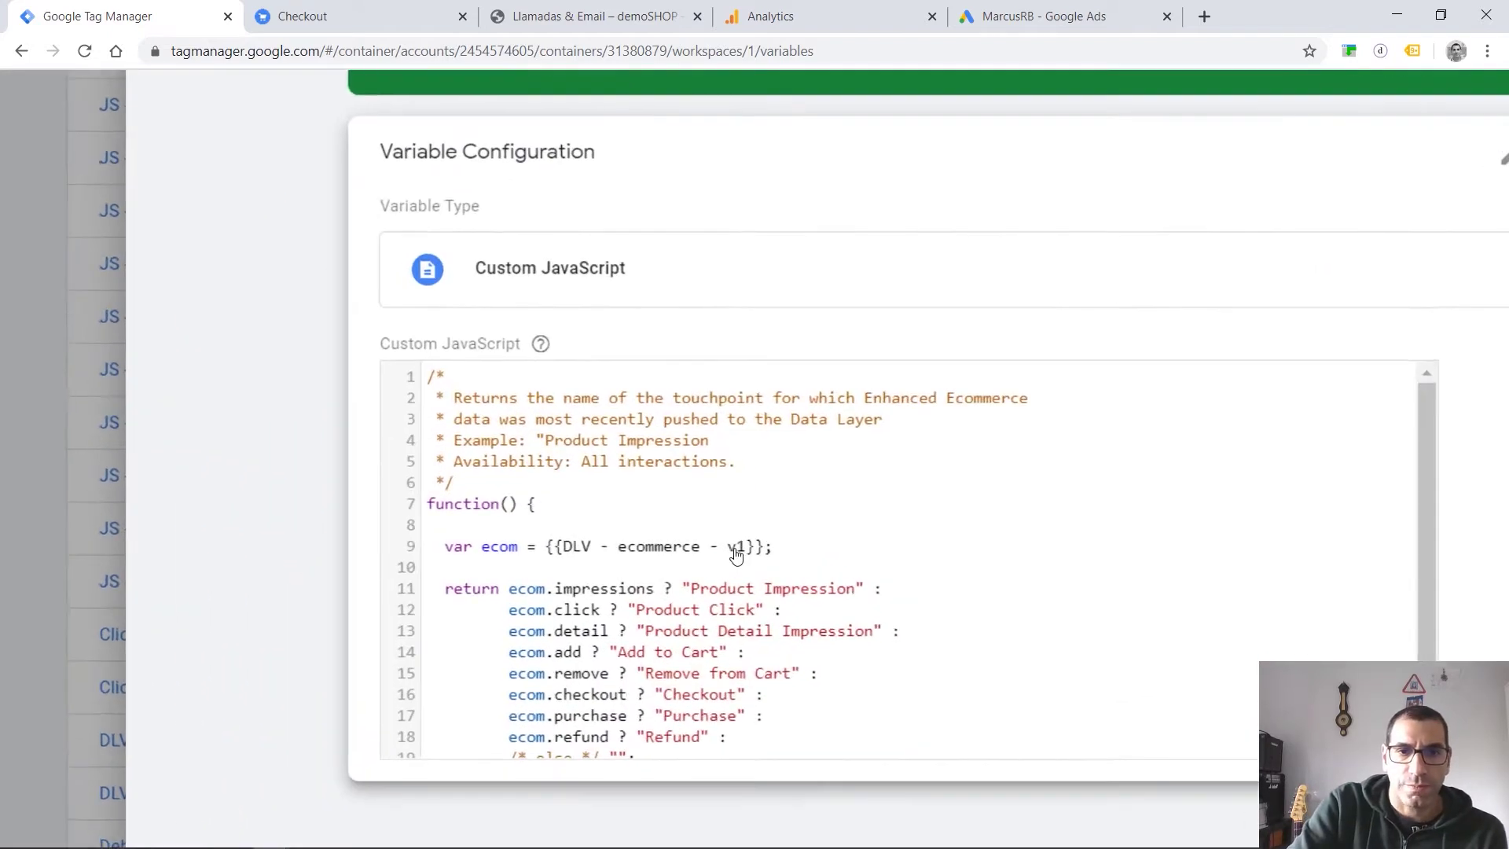
pyautogui.scroll(-2, 735, 553)
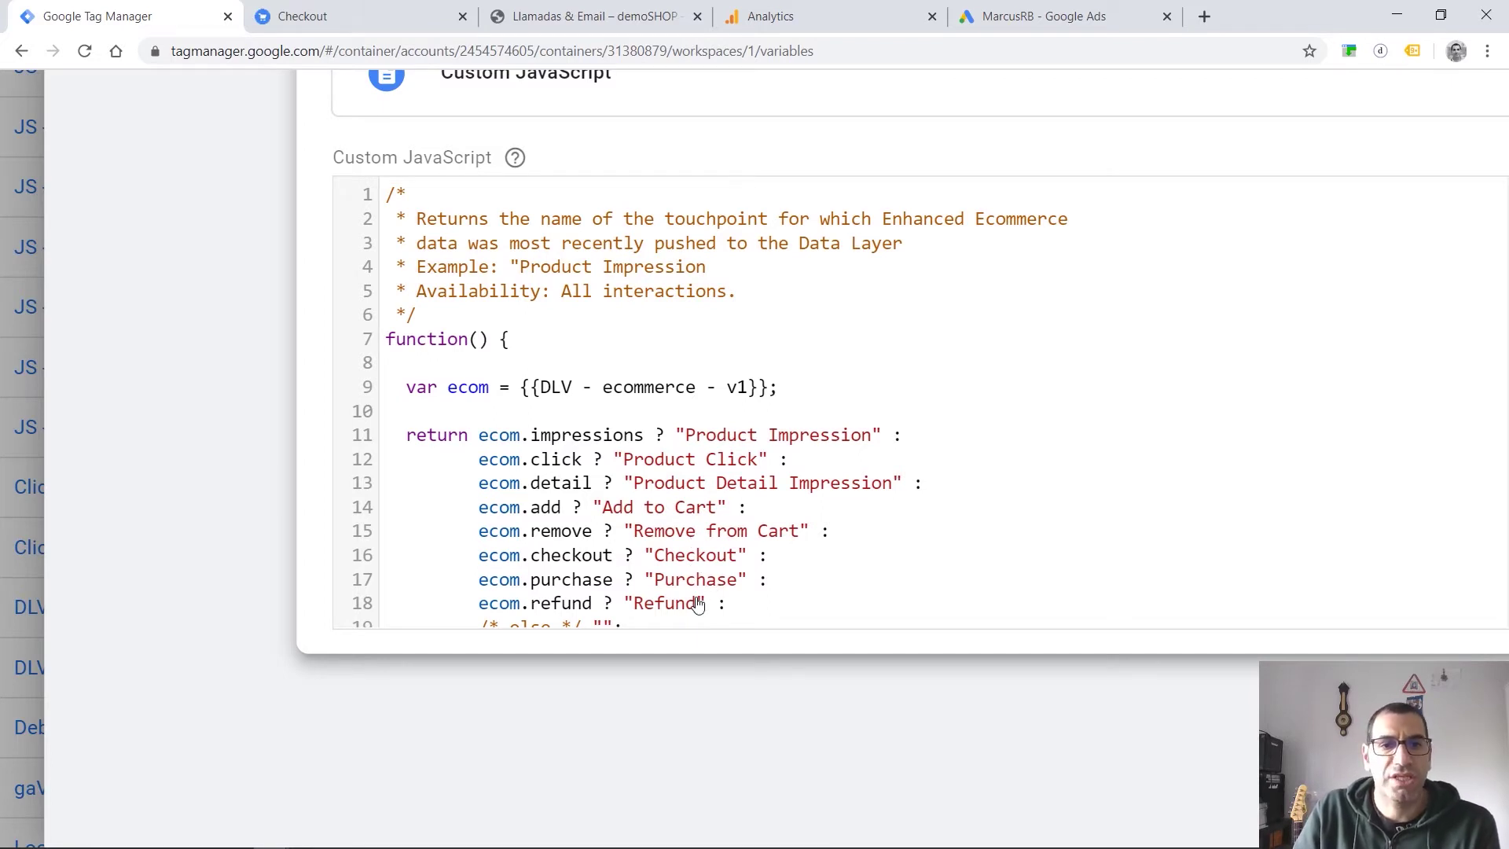
pyautogui.scroll(1, 309, 257)
pyautogui.scroll(3, 308, 257)
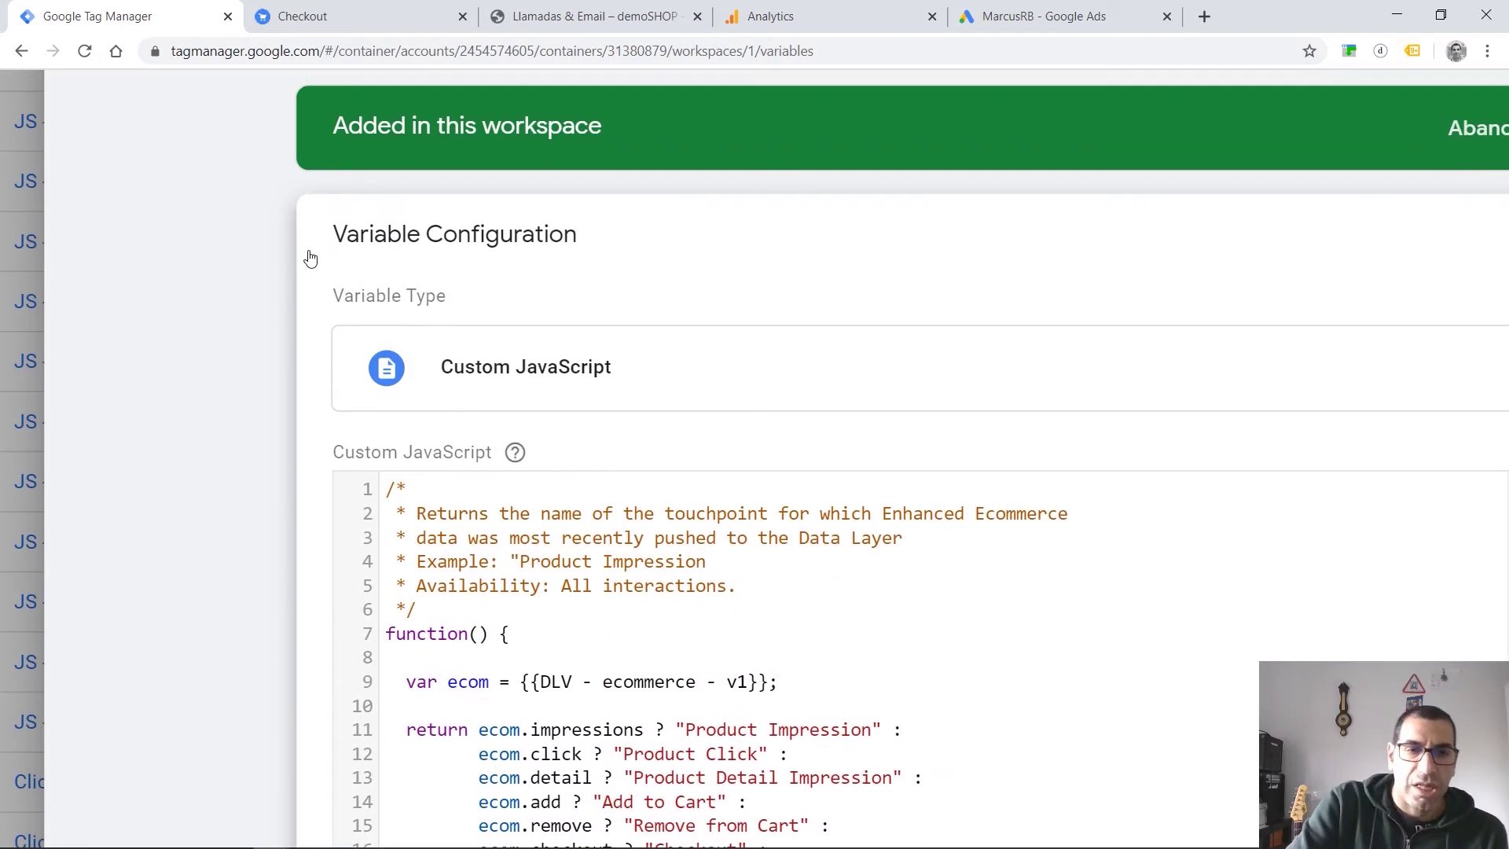
pyautogui.hotkey('ctrl', '0')
pyautogui.click(318, 102)
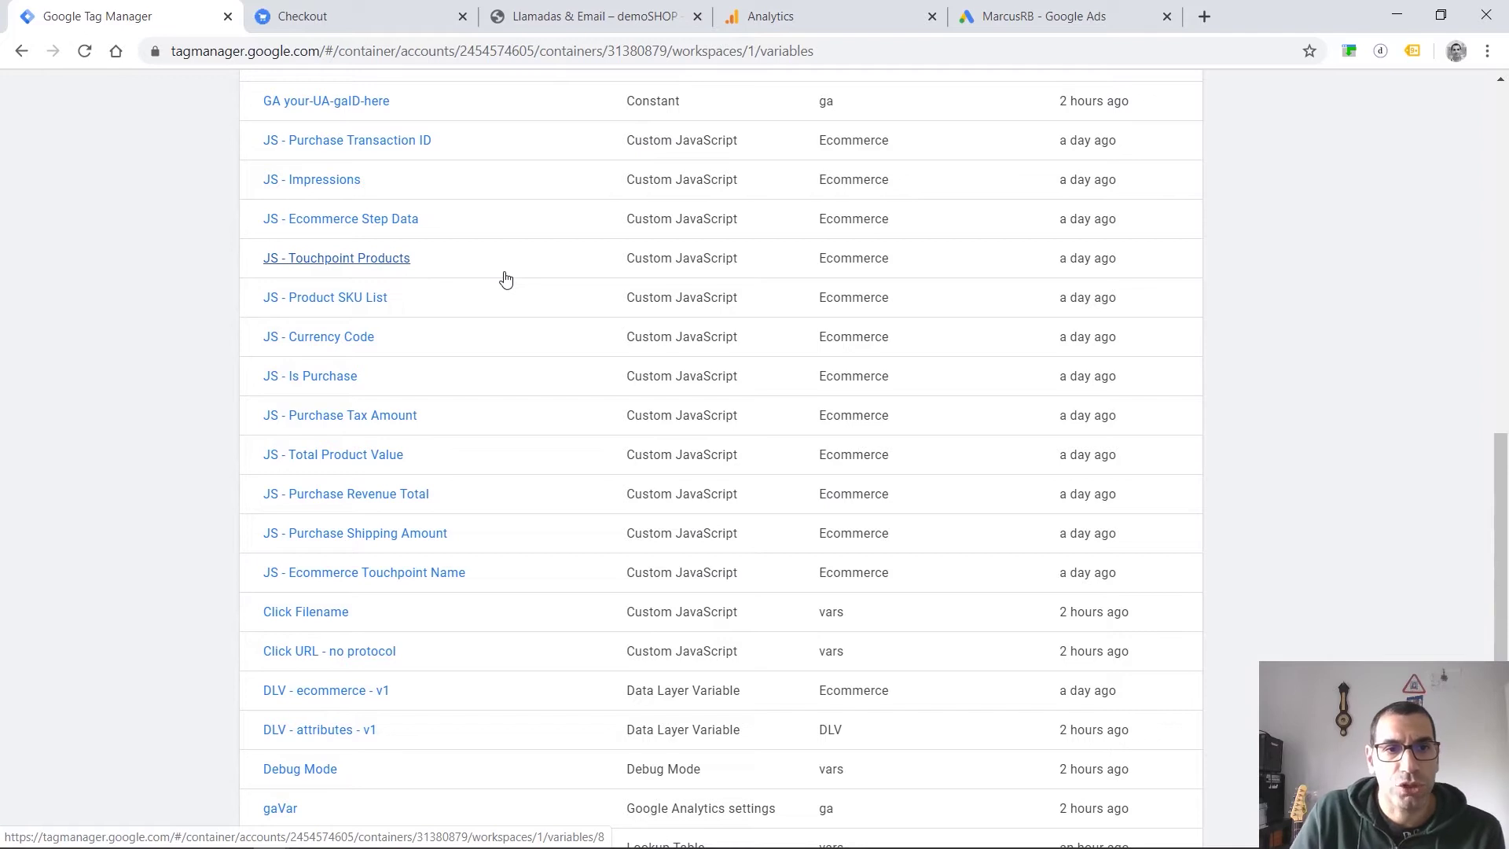
# Examine the custom JavaScript of the JS - Impressions and JS - Purchase Transaction ID variables.
pyautogui.scroll(1, 369, 315)
pyautogui.click(319, 278)
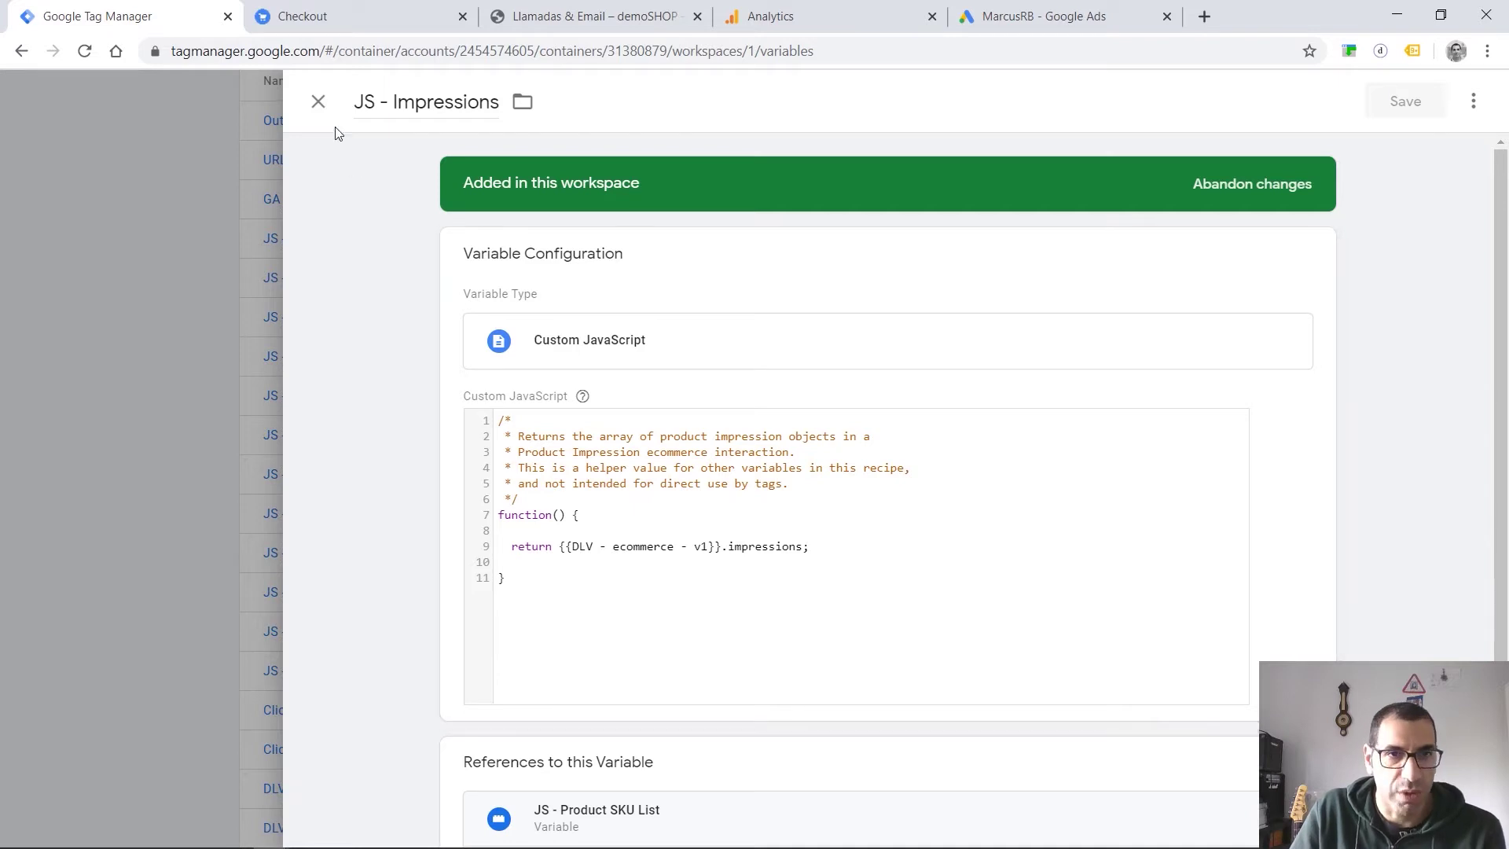
pyautogui.click(318, 101)
pyautogui.scroll(1, 397, 389)
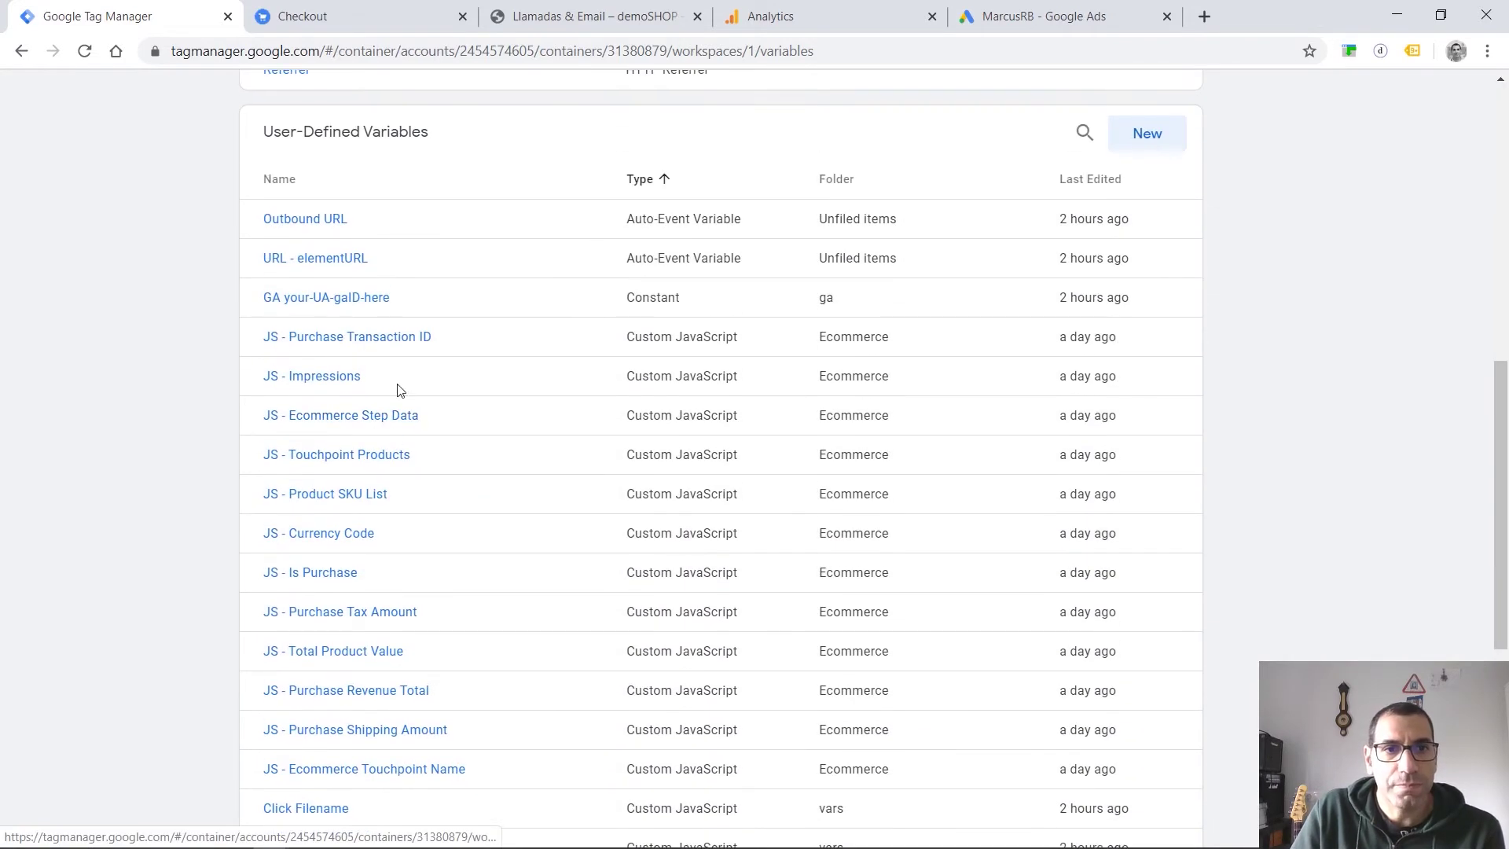
pyautogui.click(399, 340)
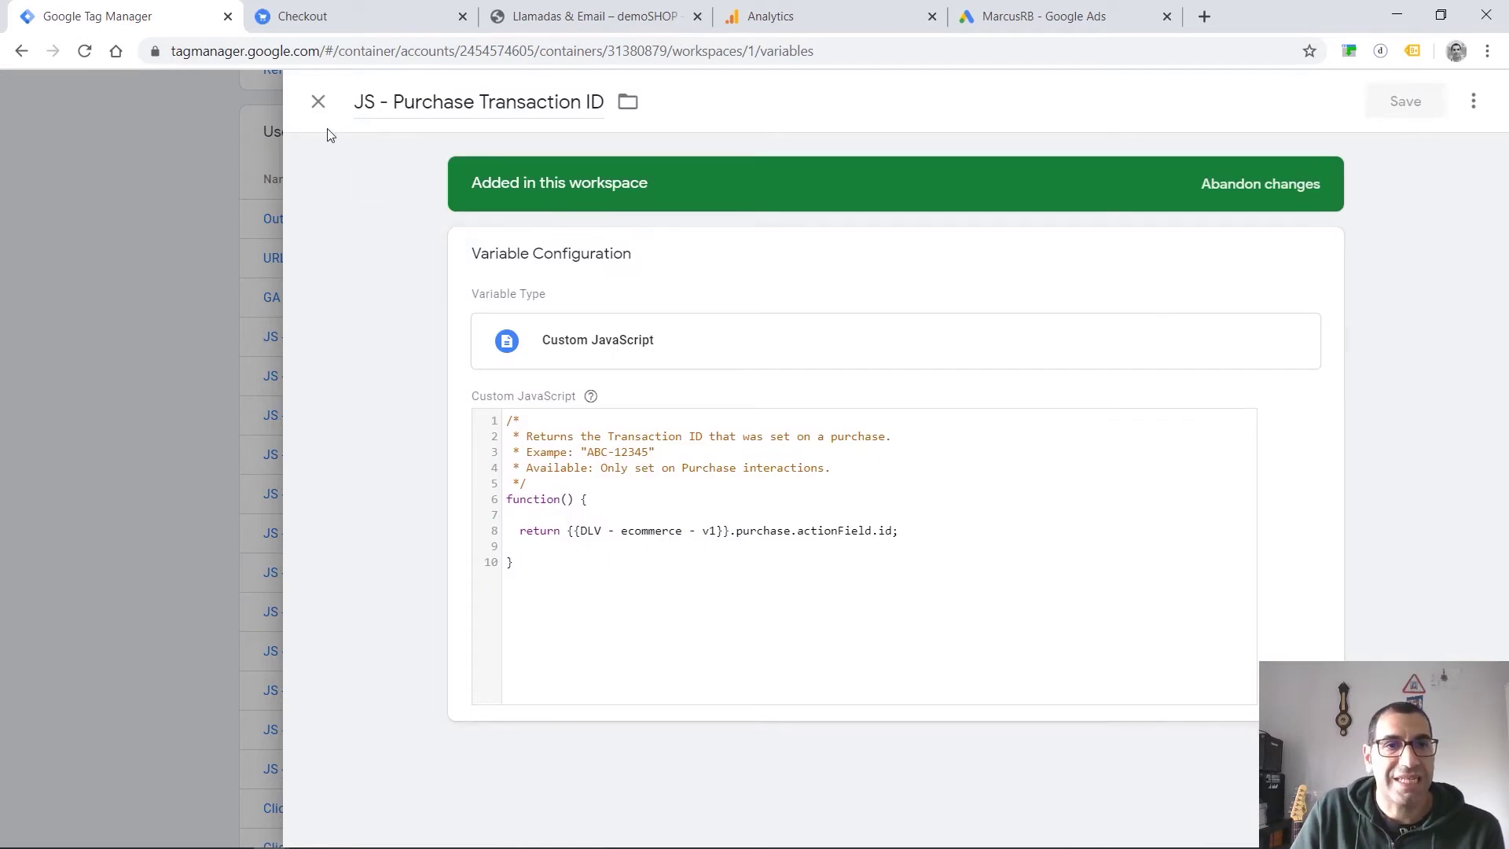
pyautogui.click(319, 102)
# Look over the remaining e-commerce JavaScript variables in the list, such as JS - Product SKU List, at a larger size.
pyautogui.scroll(-2, 397, 236)
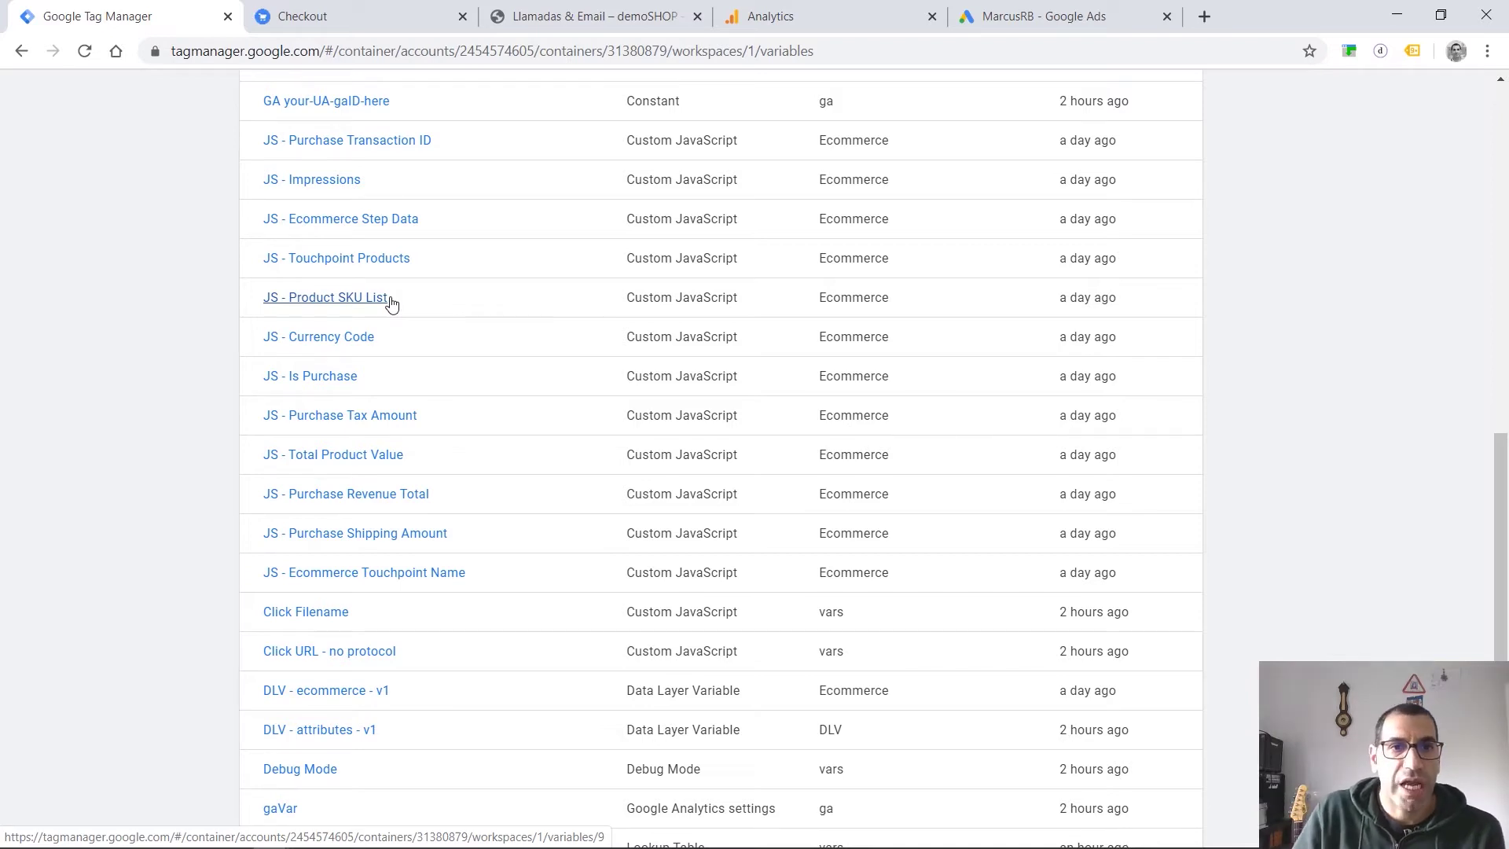
pyautogui.scroll(1, 391, 304)
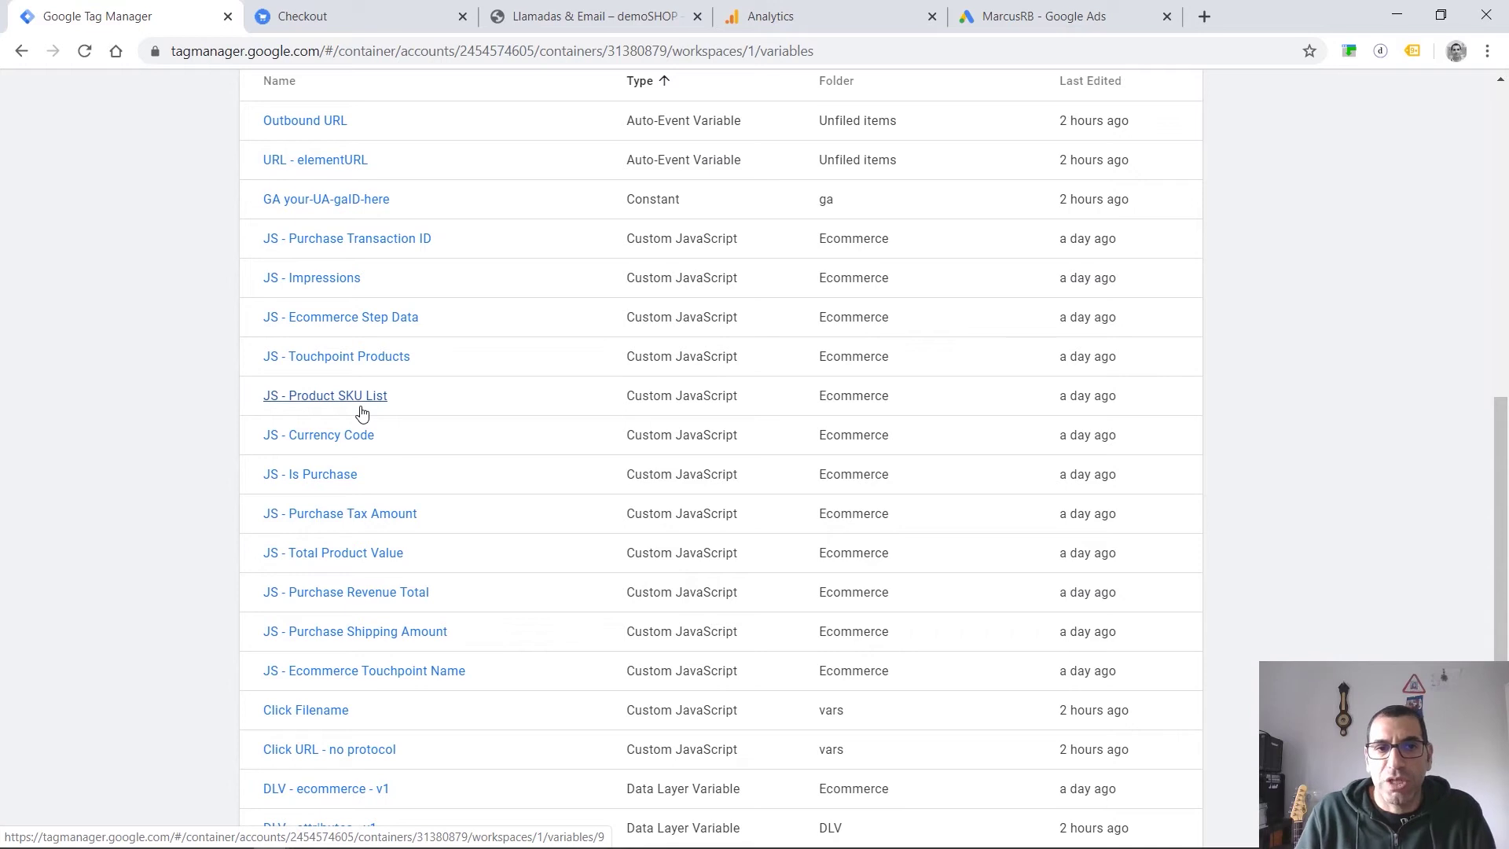
pyautogui.scroll(4, 361, 413)
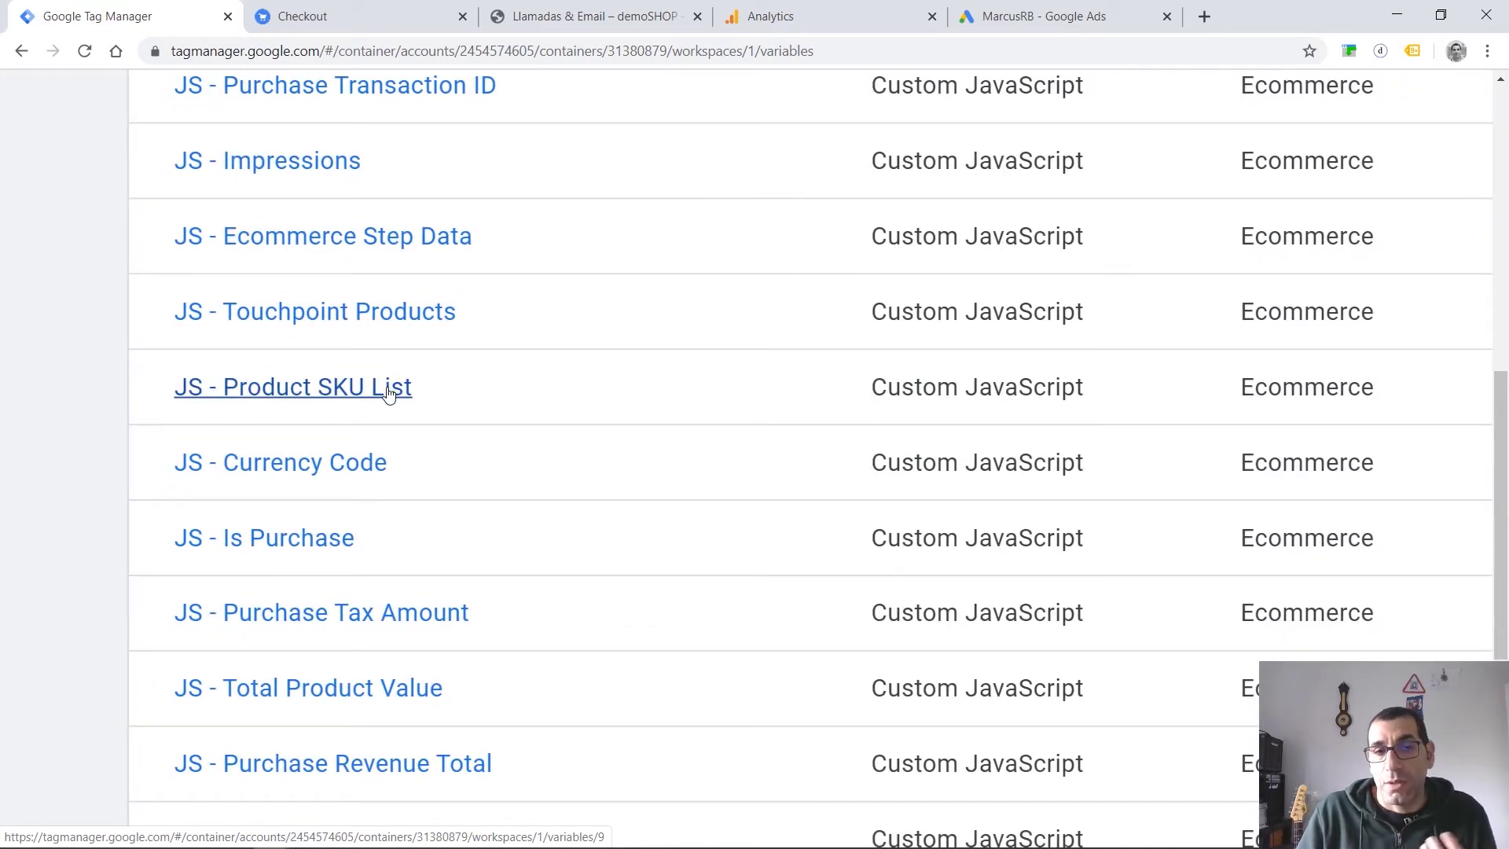
# Return to the shop's checkout, continue to the billing information, choose Visa as the credit card and proceed to the cart review.
pyautogui.click(341, 14)
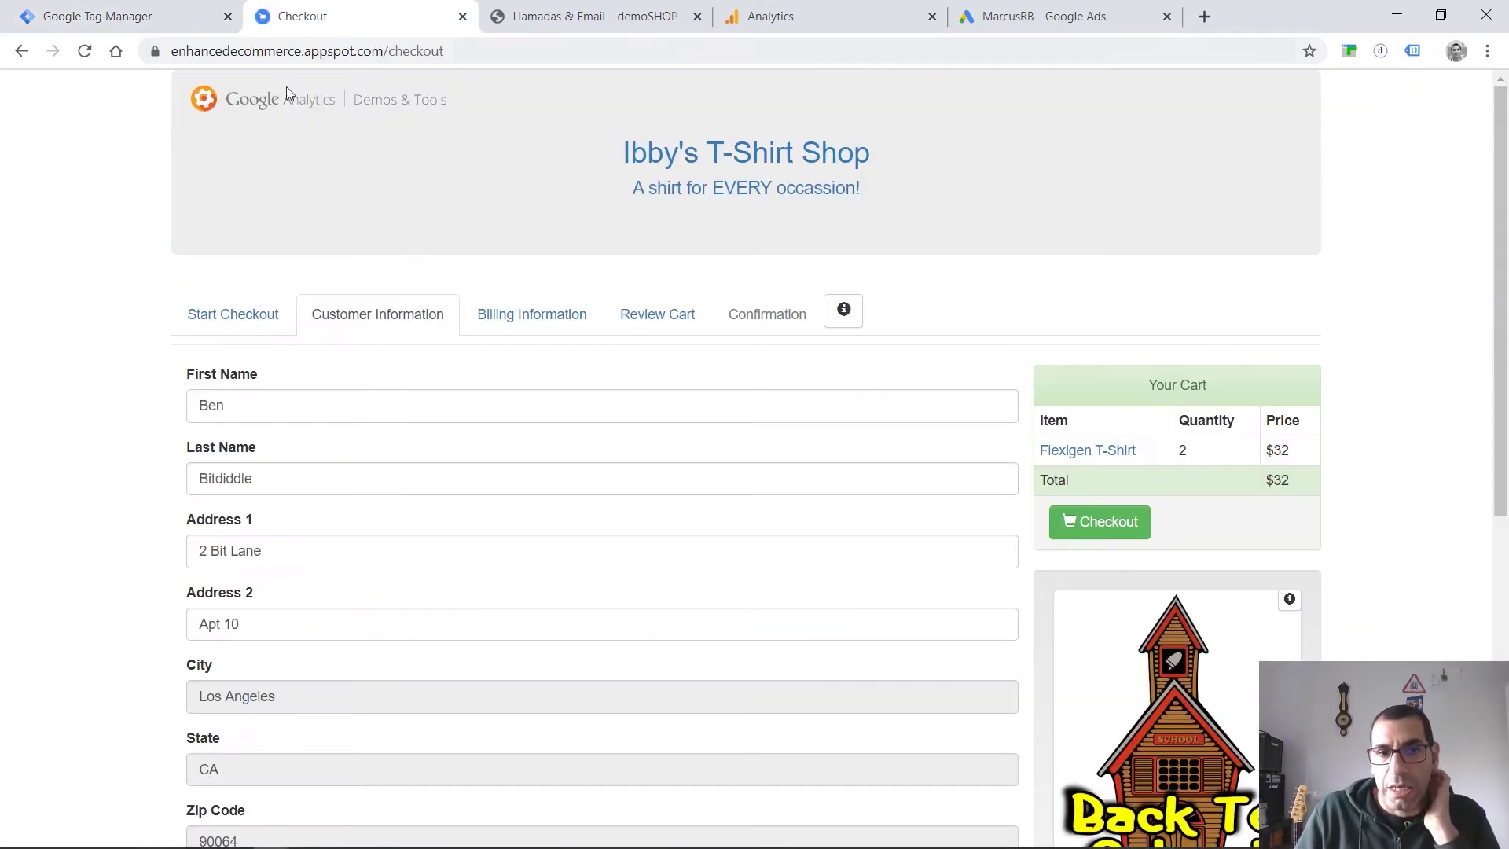
pyautogui.scroll(-6, 507, 507)
pyautogui.click(340, 391)
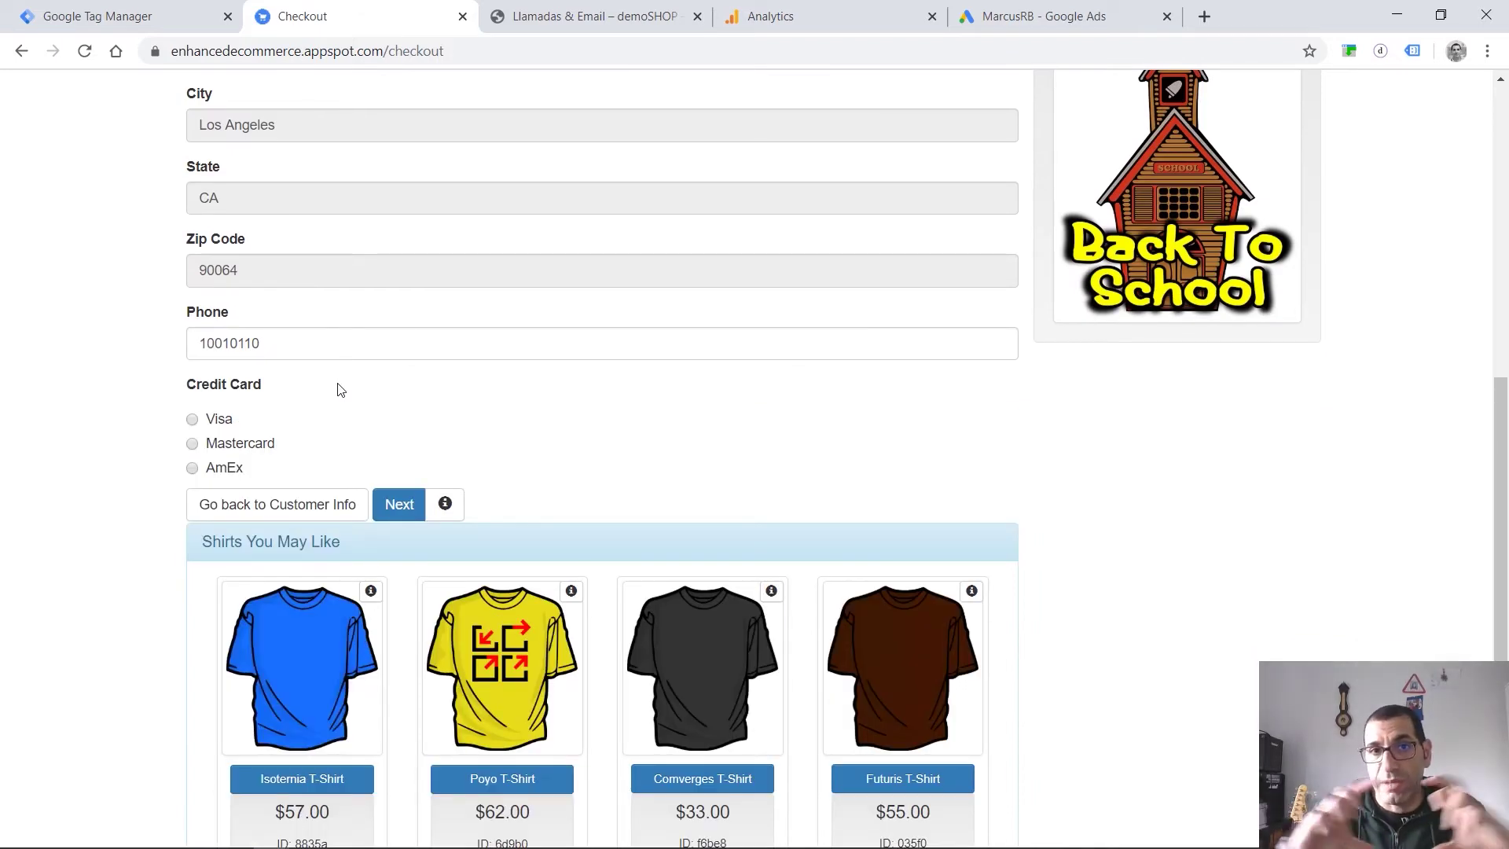
pyautogui.click(194, 419)
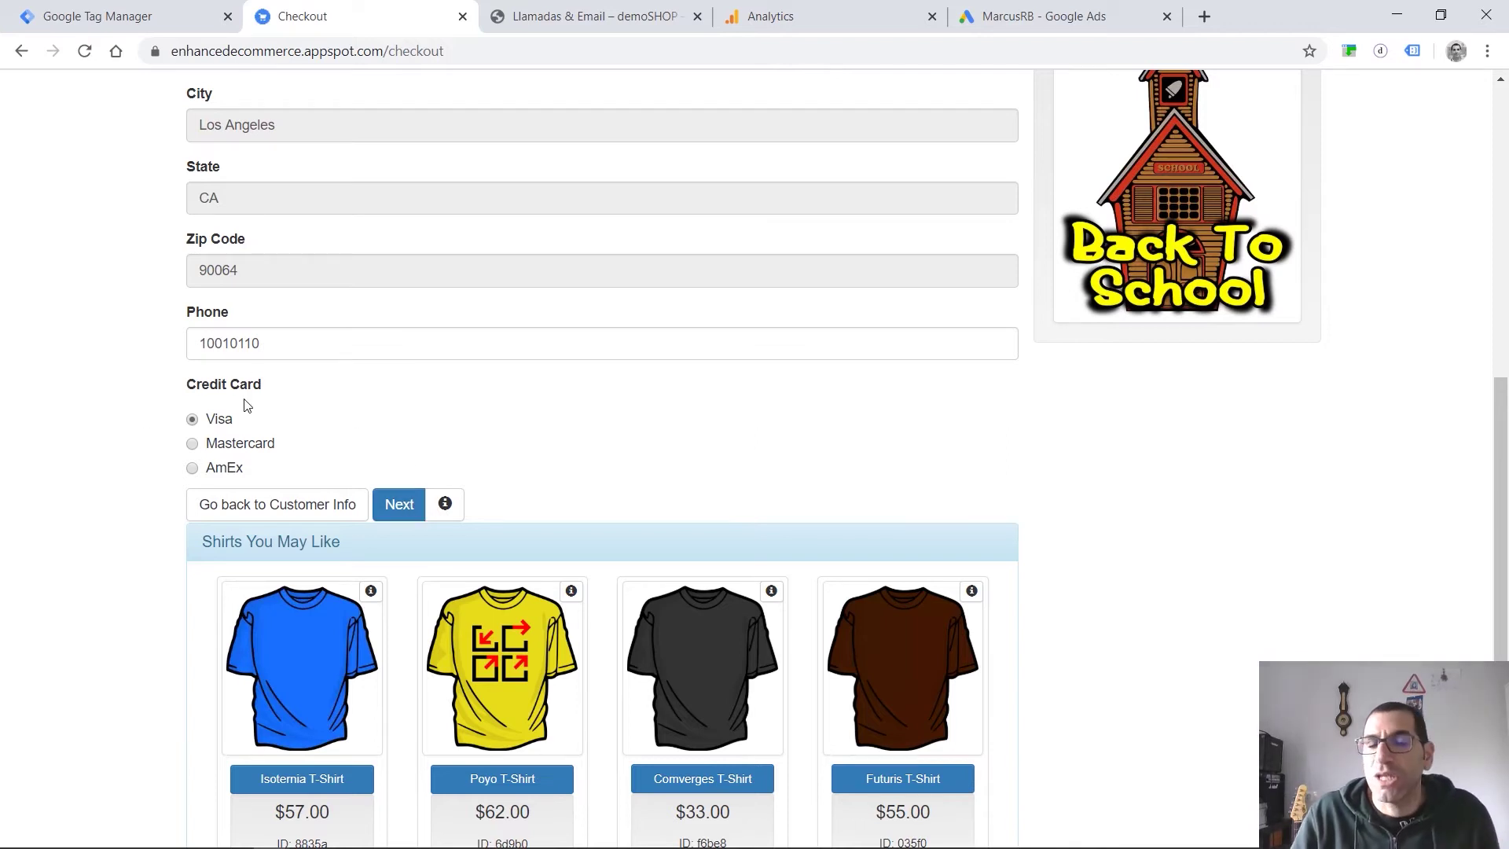
pyautogui.click(441, 506)
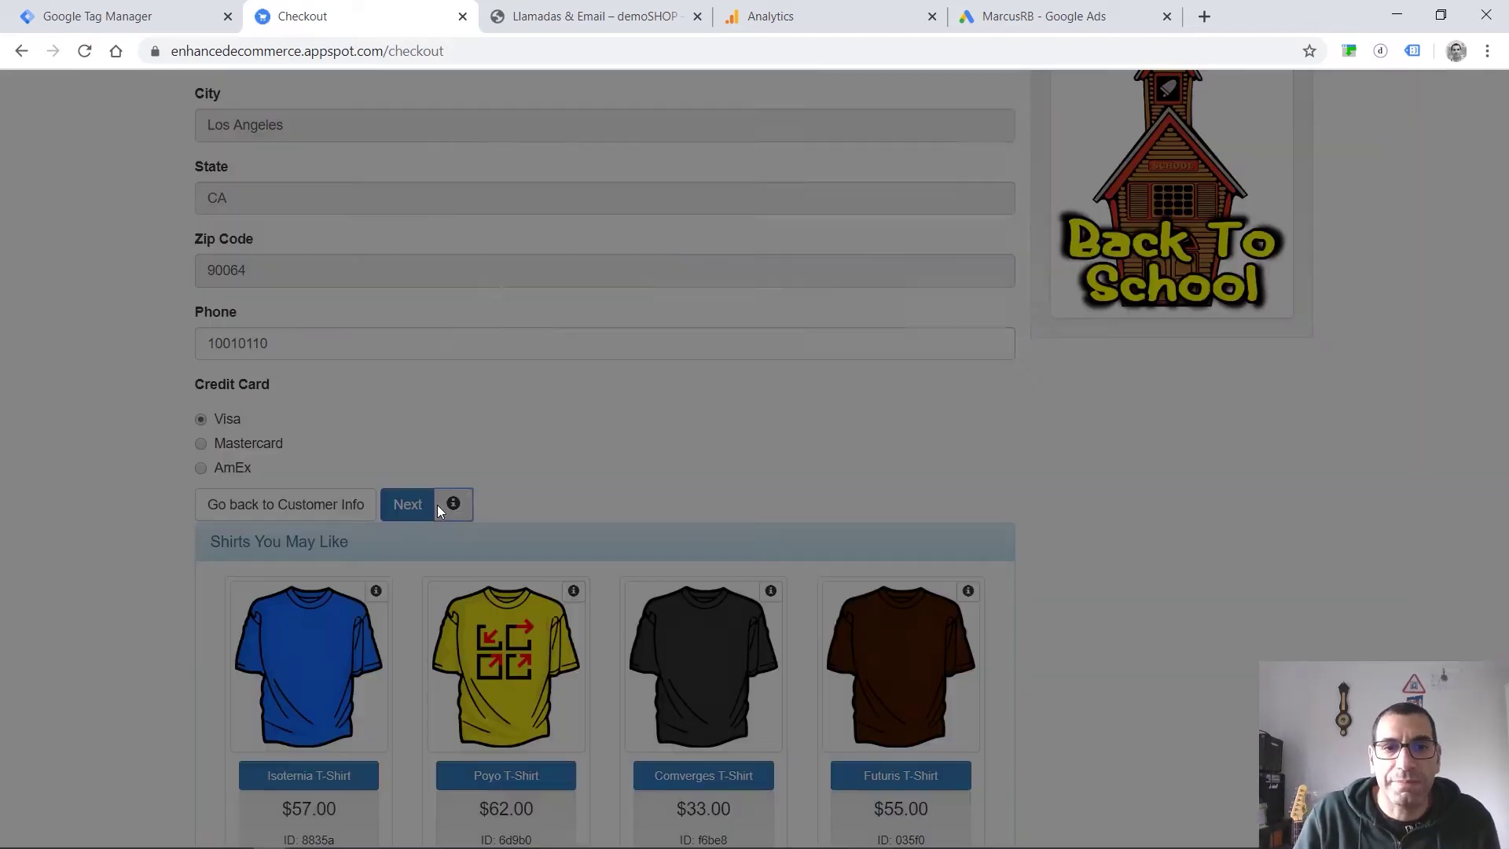
pyautogui.click(441, 511)
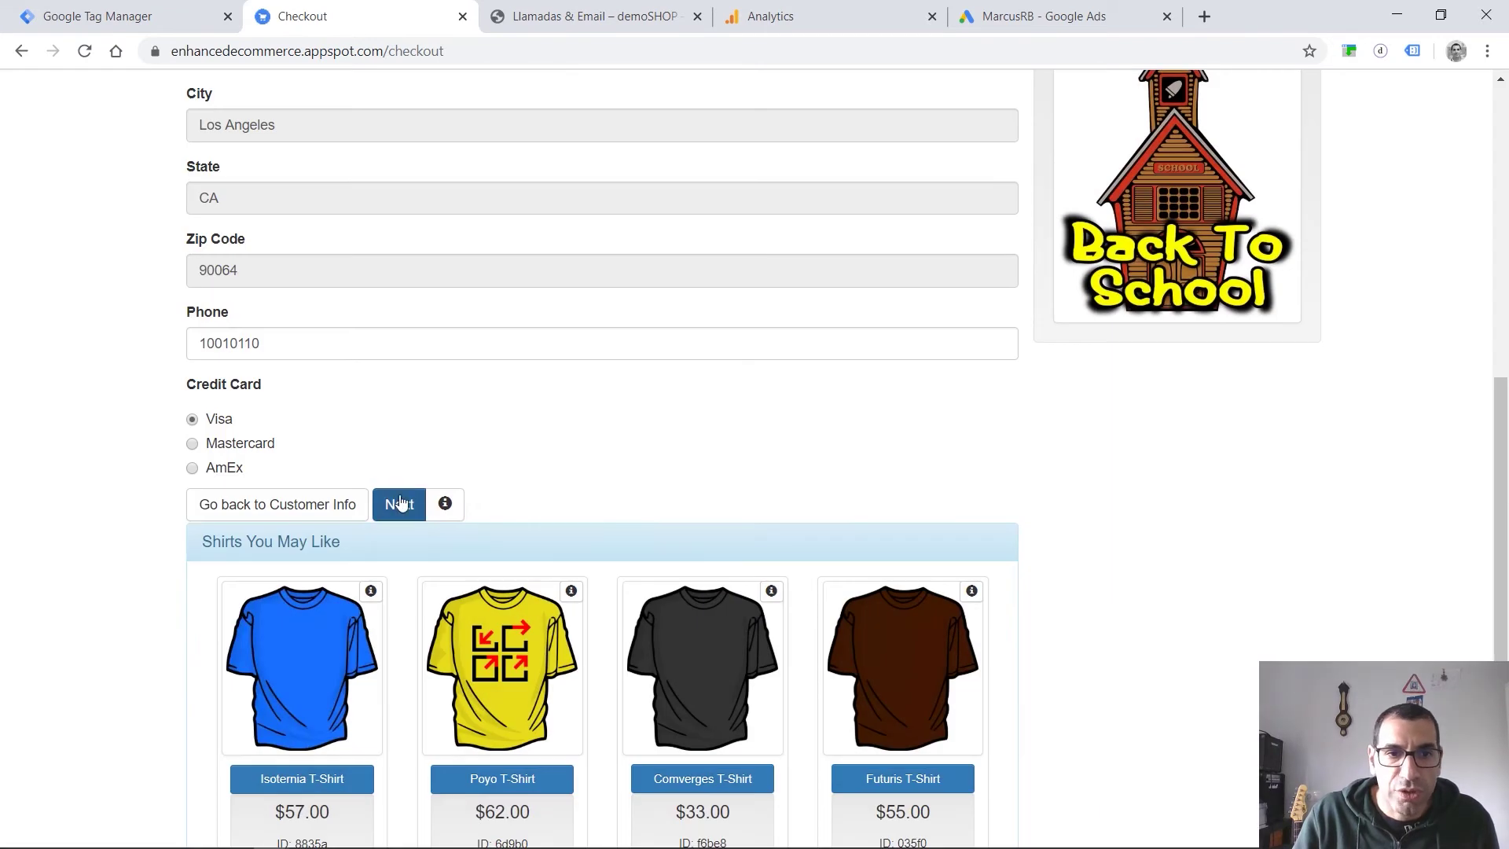
pyautogui.click(407, 504)
# Examine the Google Tag Manager transaction code behind the purchase, enlarging it and highlighting the product's id, name, price and brand.
pyautogui.click(452, 510)
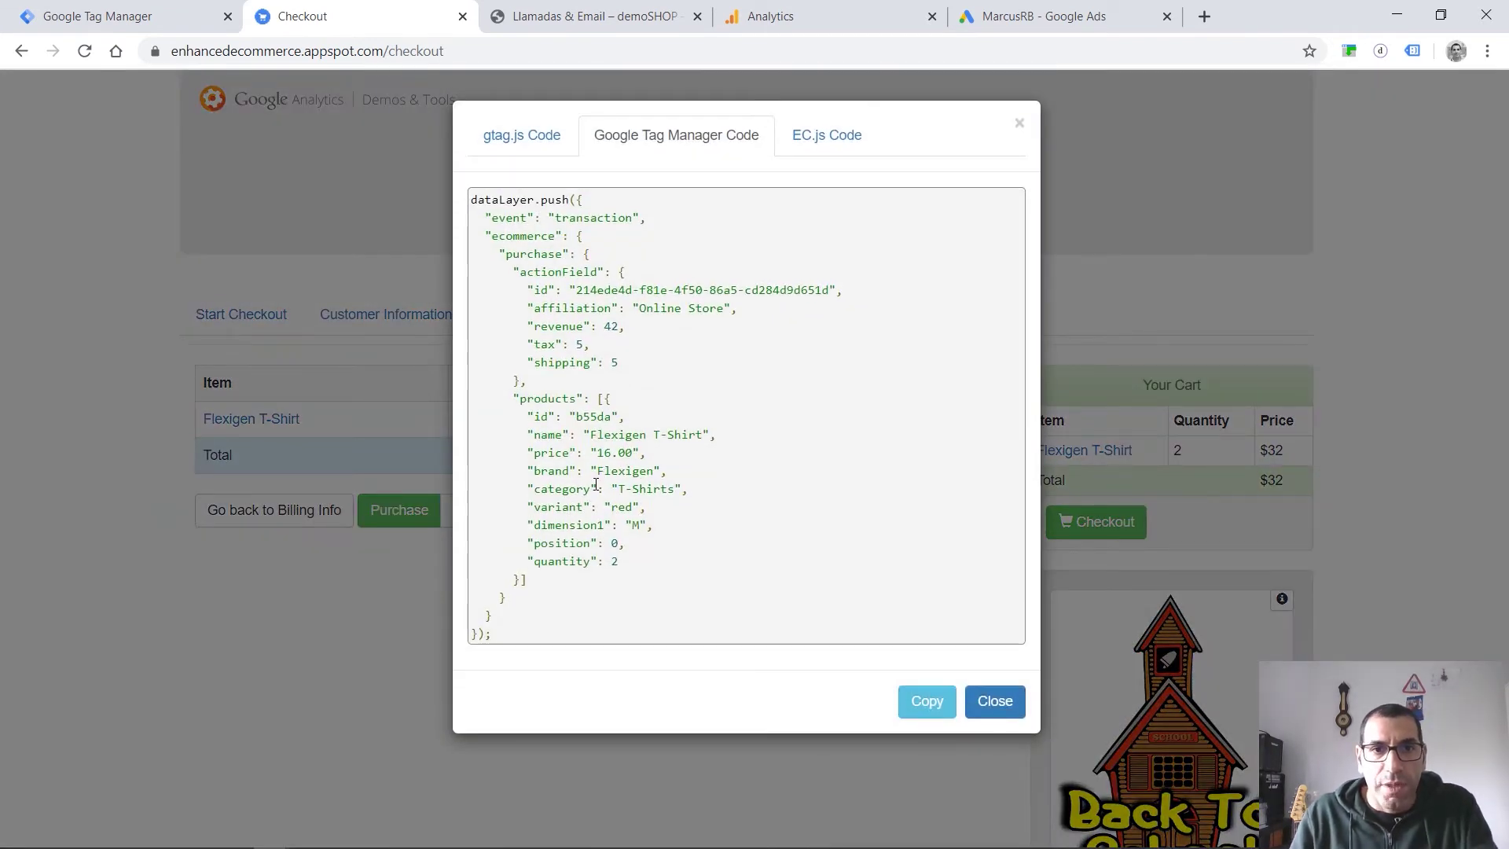
pyautogui.hotkey('ctrl', '+')
pyautogui.hotkey('ctrl', '+')
pyautogui.hotkey('ctrl', '+')
pyautogui.hotkey('ctrl', '+')
pyautogui.scroll(1, 517, 491)
pyautogui.moveTo(472, 453); pyautogui.dragTo(658, 464)
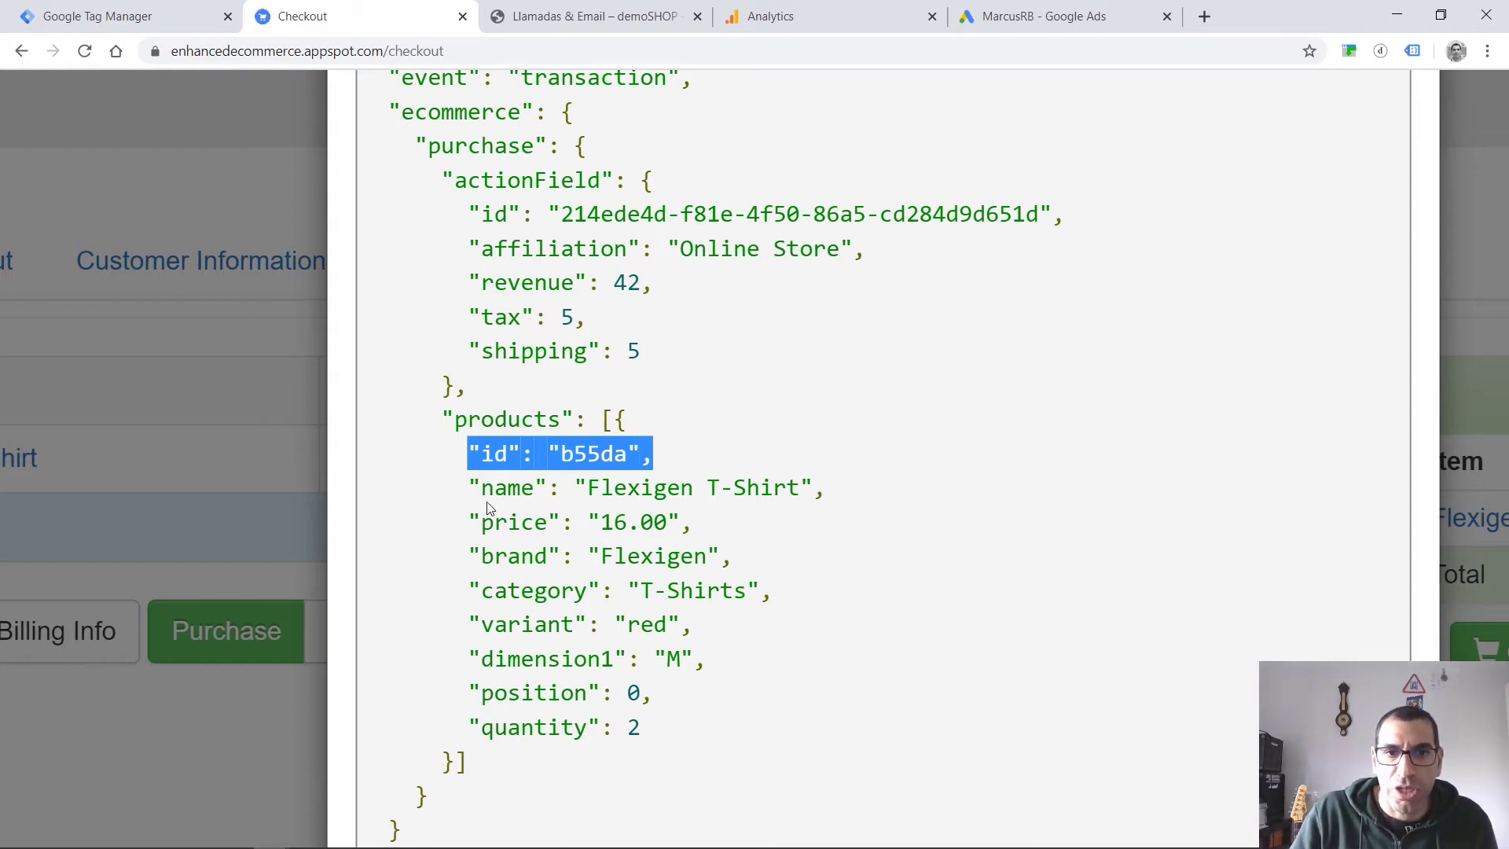
pyautogui.moveTo(480, 488); pyautogui.dragTo(627, 488)
pyautogui.moveTo(480, 522); pyautogui.dragTo(601, 523)
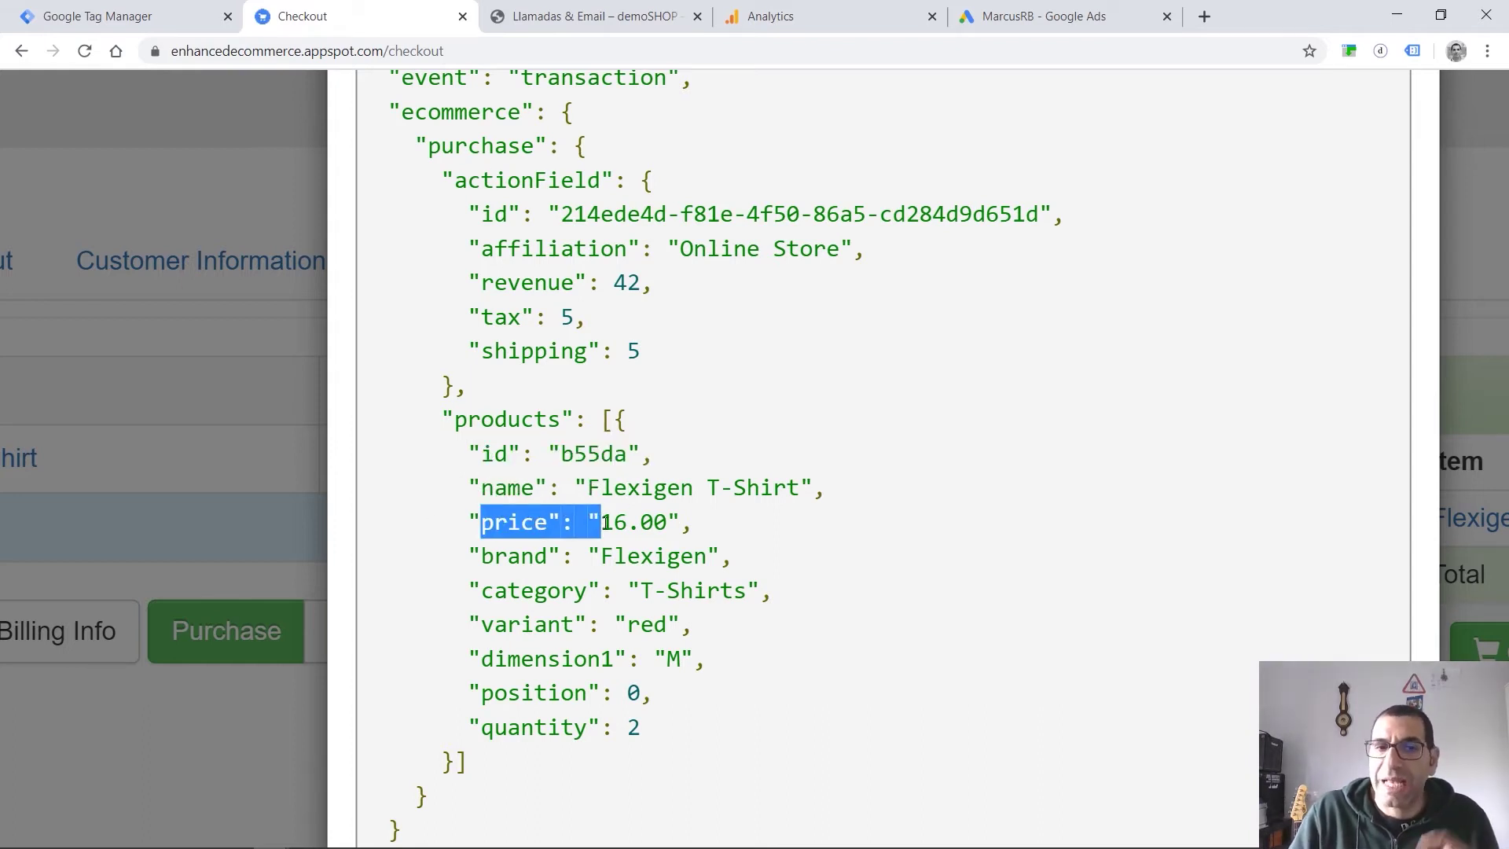
pyautogui.click(495, 575)
pyautogui.moveTo(470, 556); pyautogui.dragTo(627, 556)
pyautogui.click(517, 599)
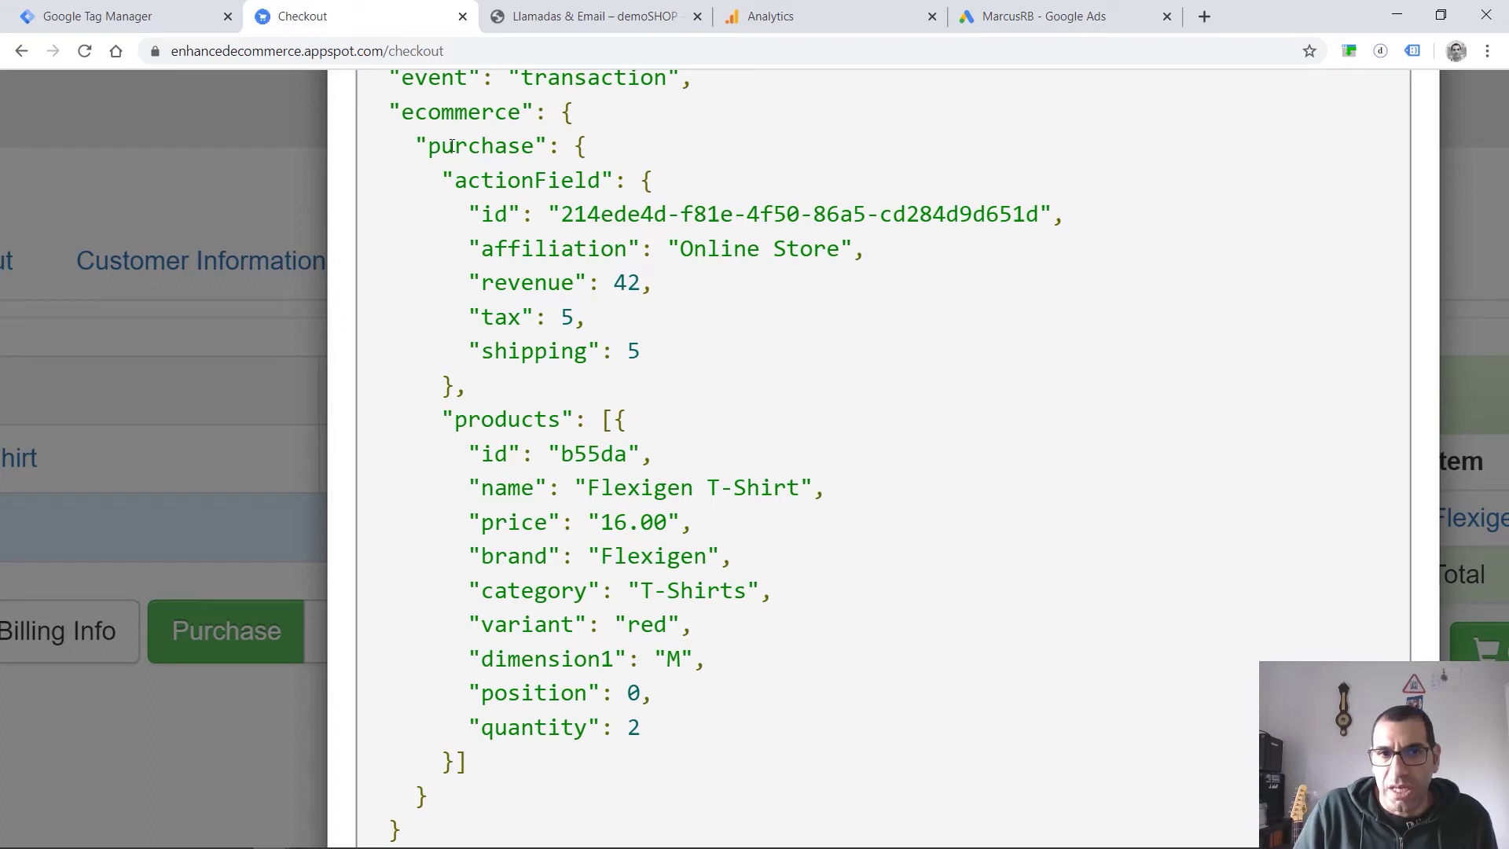
# Highlight the transaction's id within the actionField of the purchase data layer code.
pyautogui.moveTo(481, 213); pyautogui.dragTo(1052, 214)
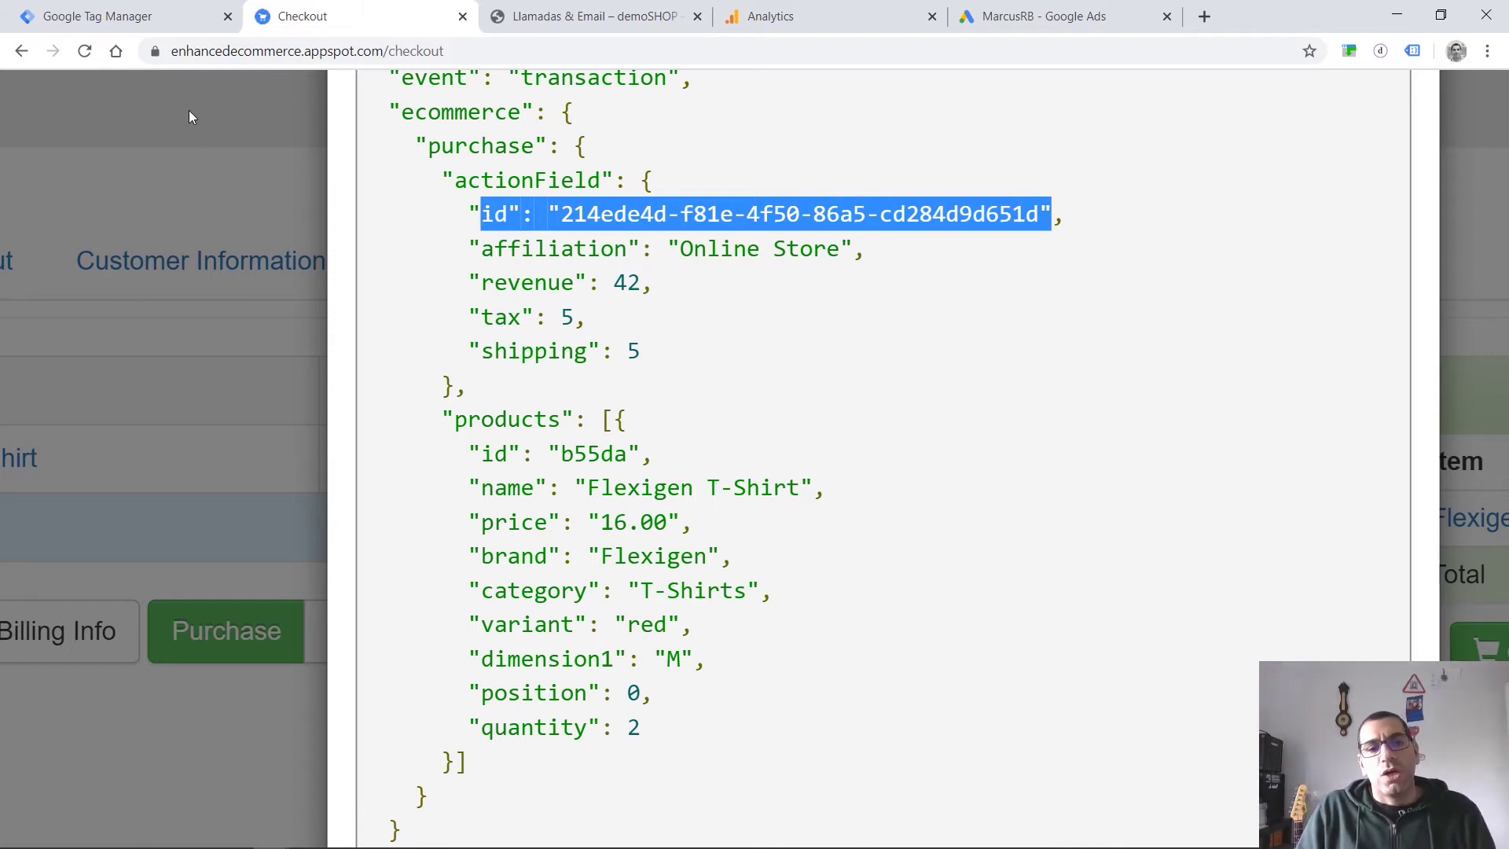
pyautogui.hotkey('ctrl', '0')
# Return to Google Tag Manager and start a new tag of type Google Ads Conversion Tracking.
pyautogui.click(130, 18)
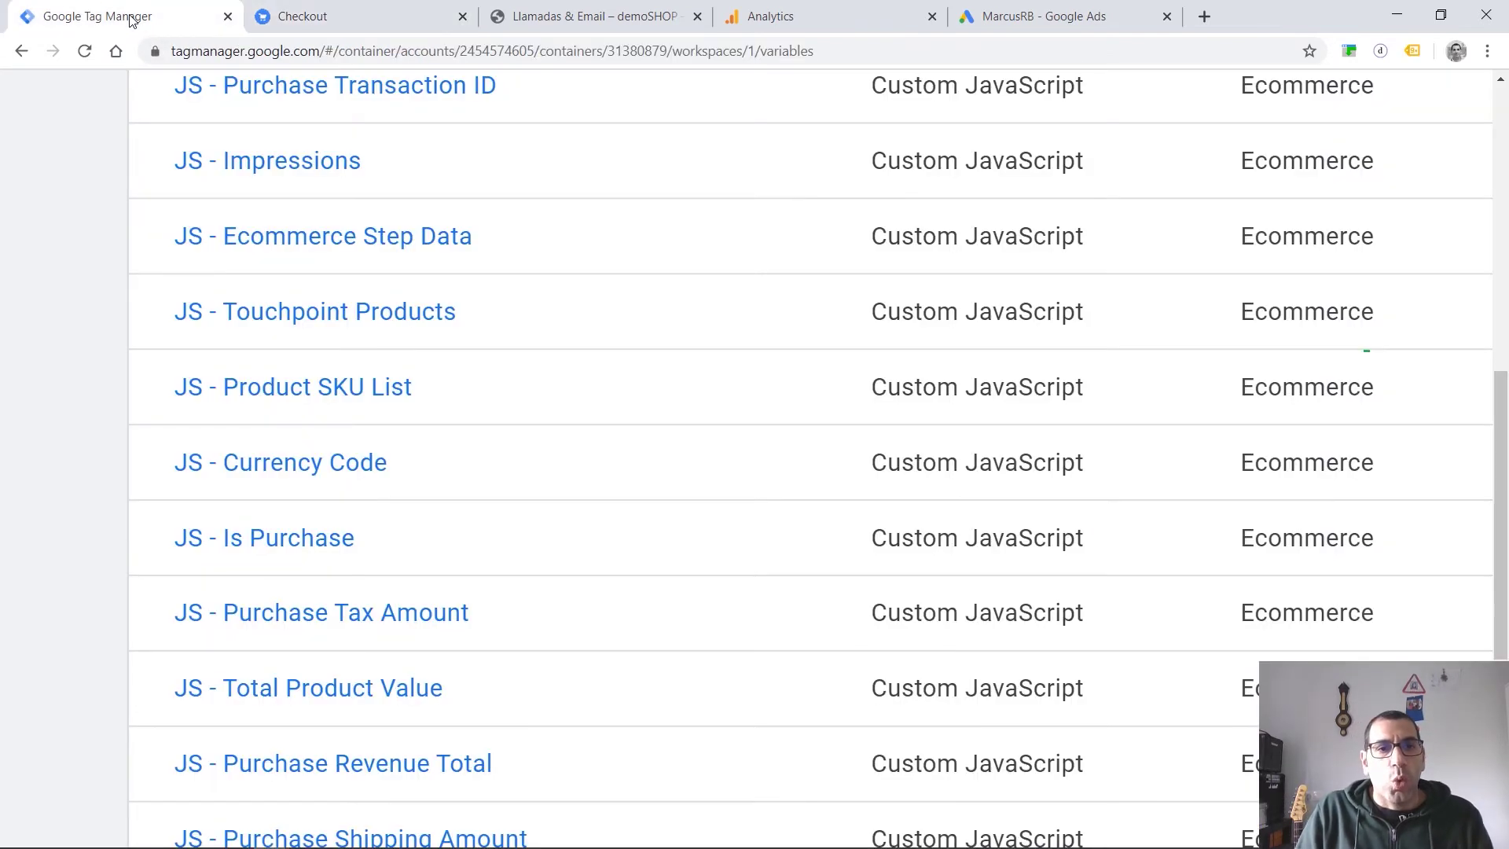
pyautogui.hotkey('ctrl', '0')
pyautogui.scroll(5, 289, 305)
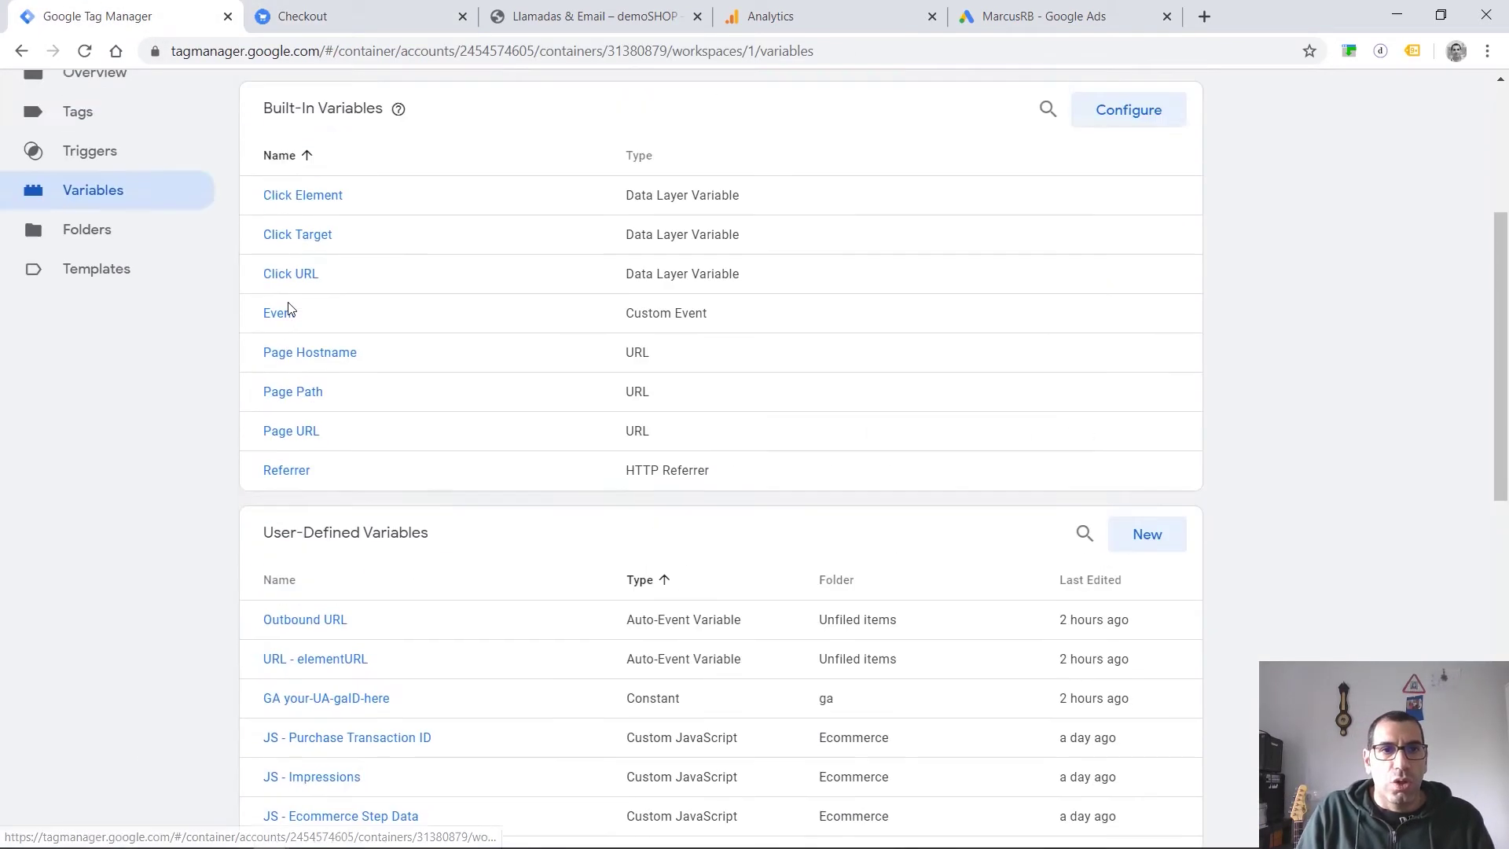
pyautogui.scroll(3, 287, 306)
pyautogui.click(101, 304)
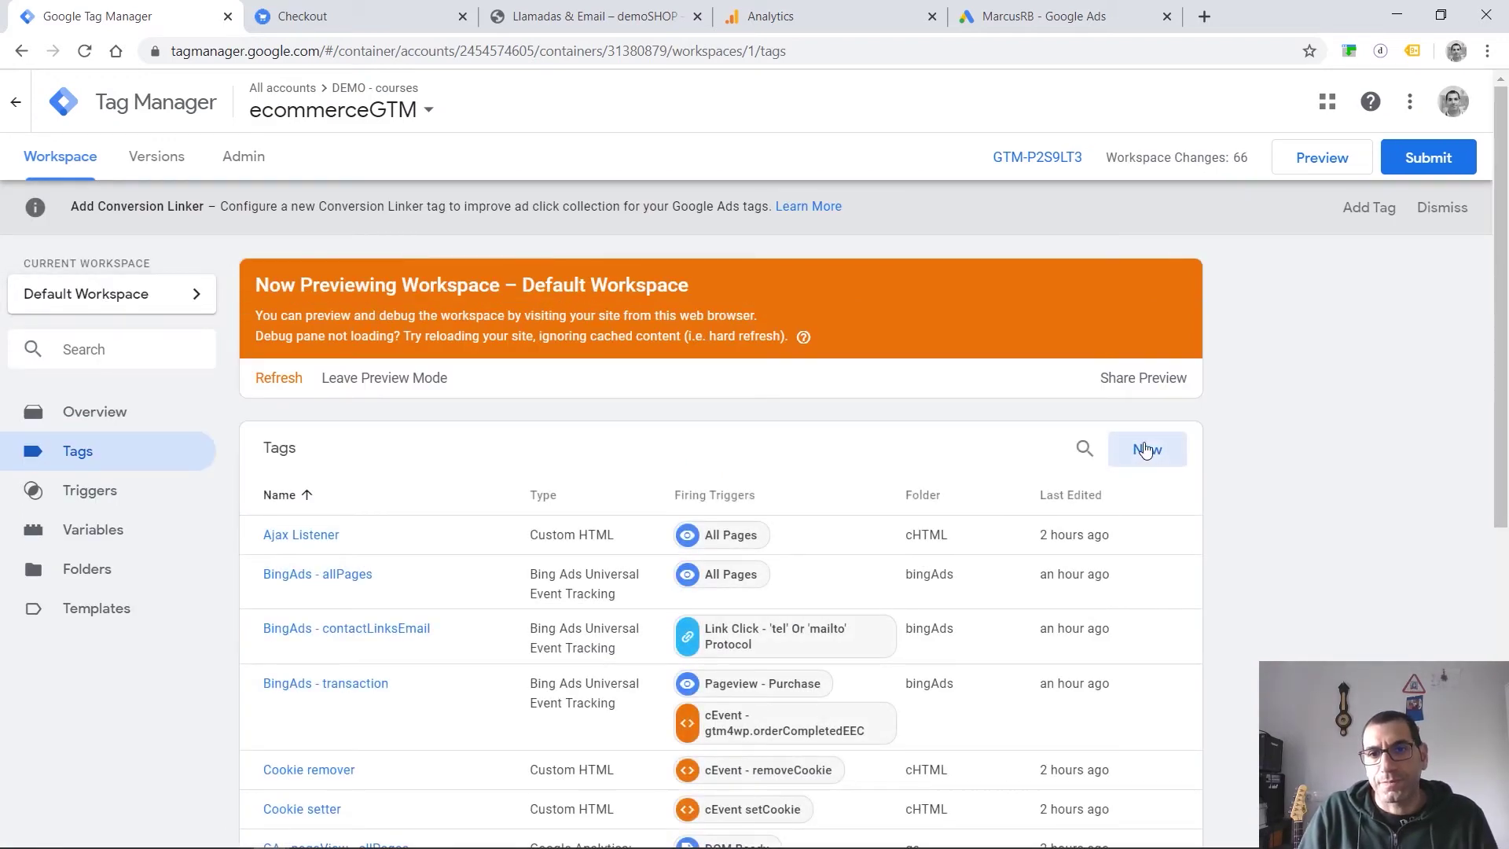
pyautogui.click(1146, 449)
pyautogui.click(908, 292)
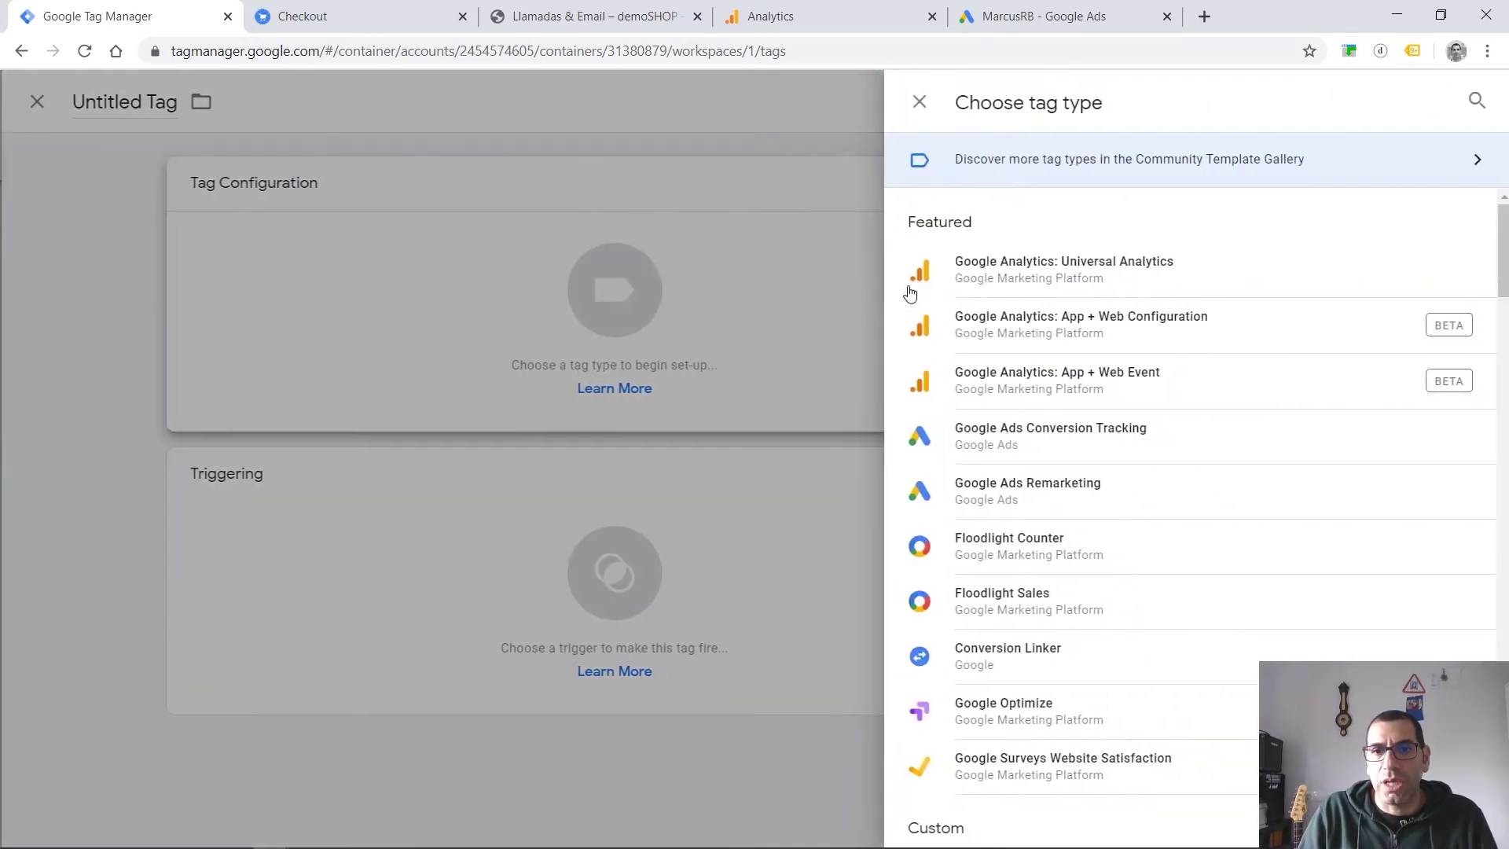
pyautogui.click(1053, 443)
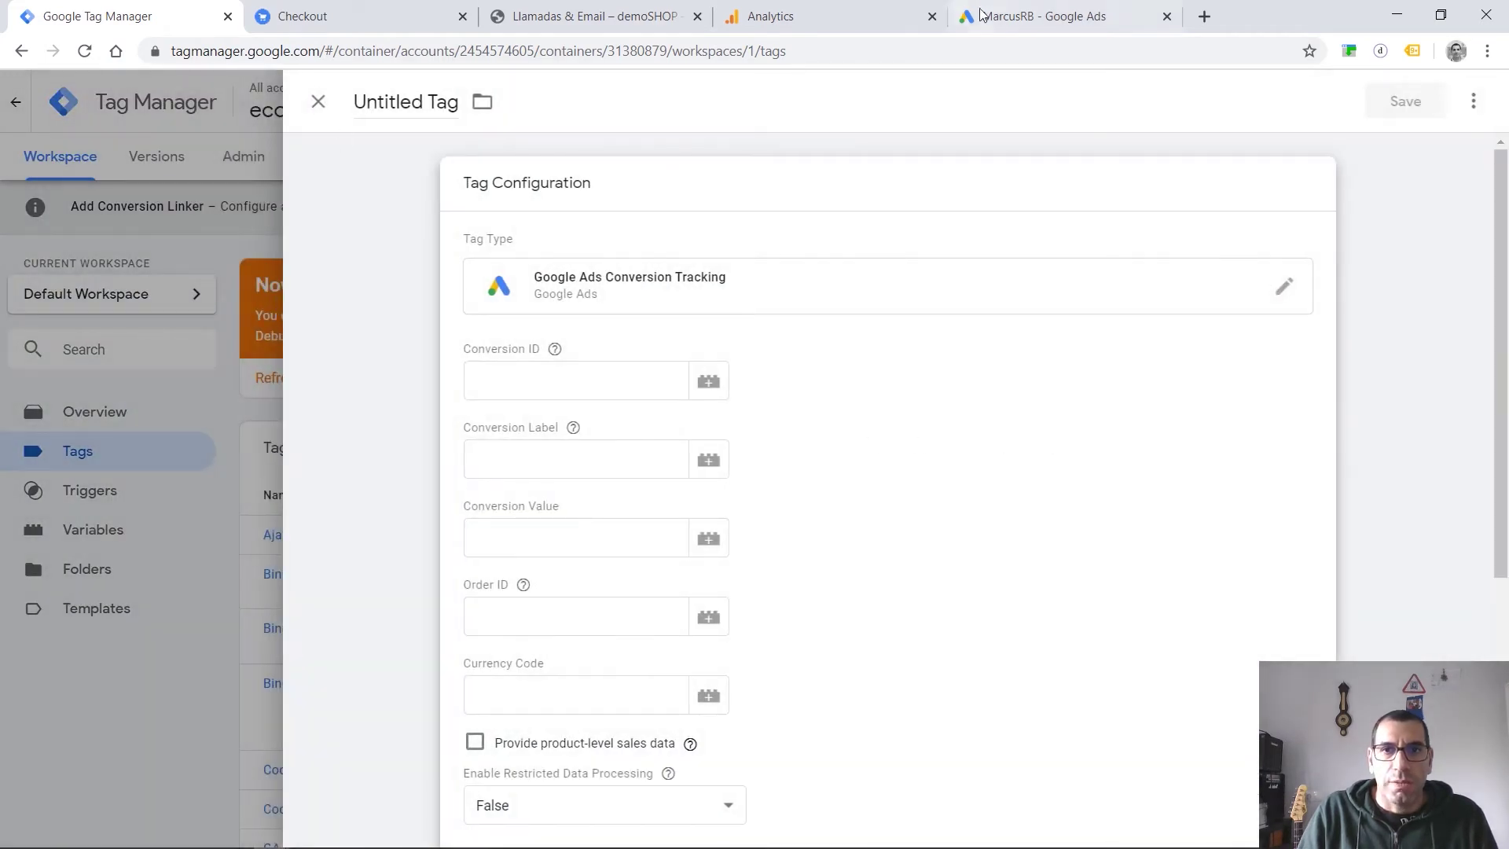
# Copy the conversion ID of the Compra conversion action from Google Ads into the new tag's Conversion ID.
pyautogui.click(983, 13)
pyautogui.doubleClick(563, 479)
pyautogui.hotkey('ctrl', 'c')
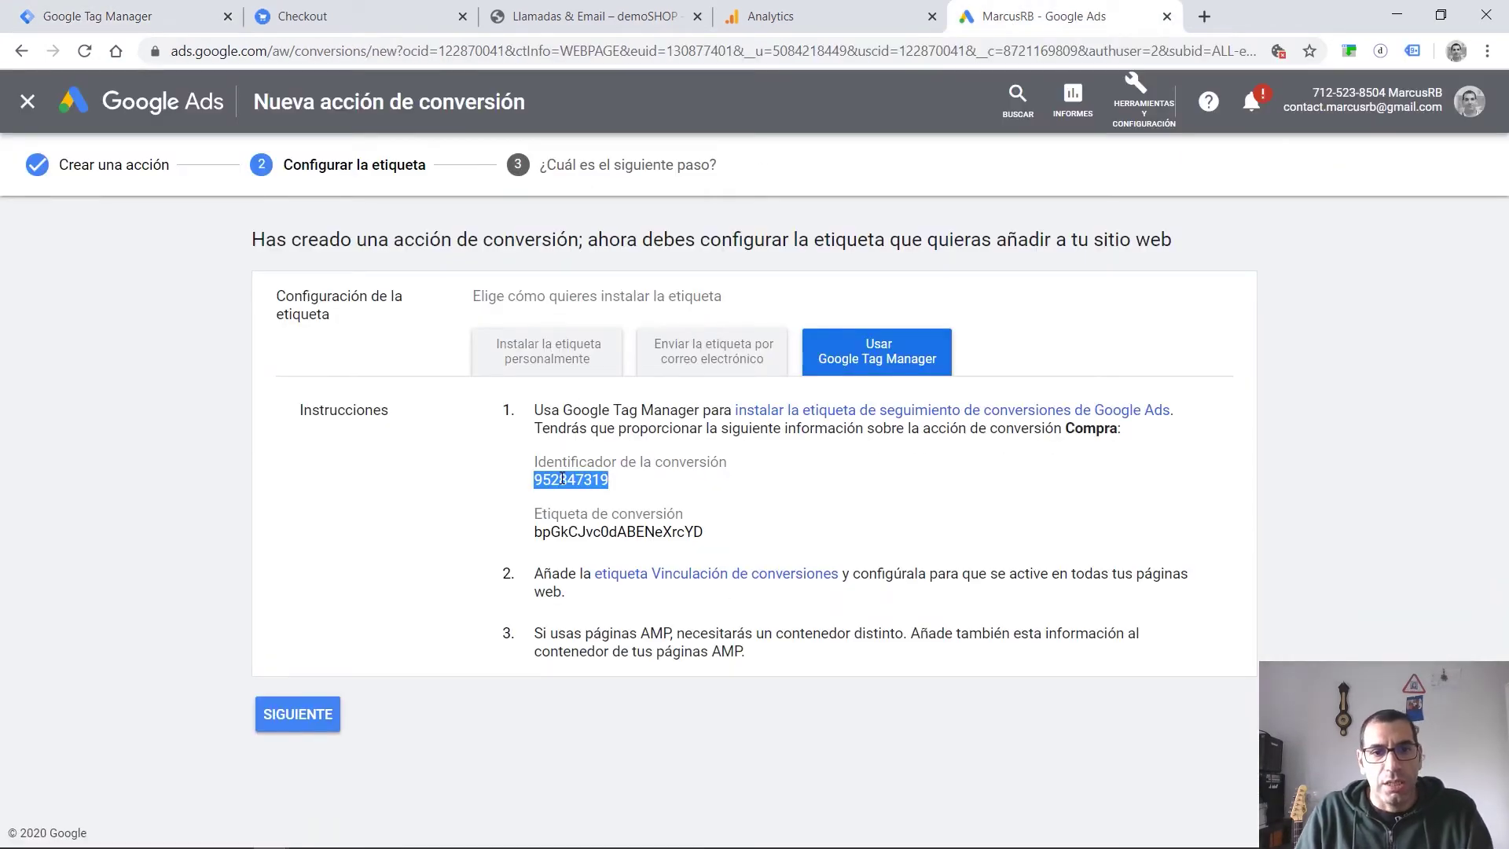
pyautogui.click(126, 16)
pyautogui.click(482, 387)
pyautogui.hotkey('ctrl', 'v')
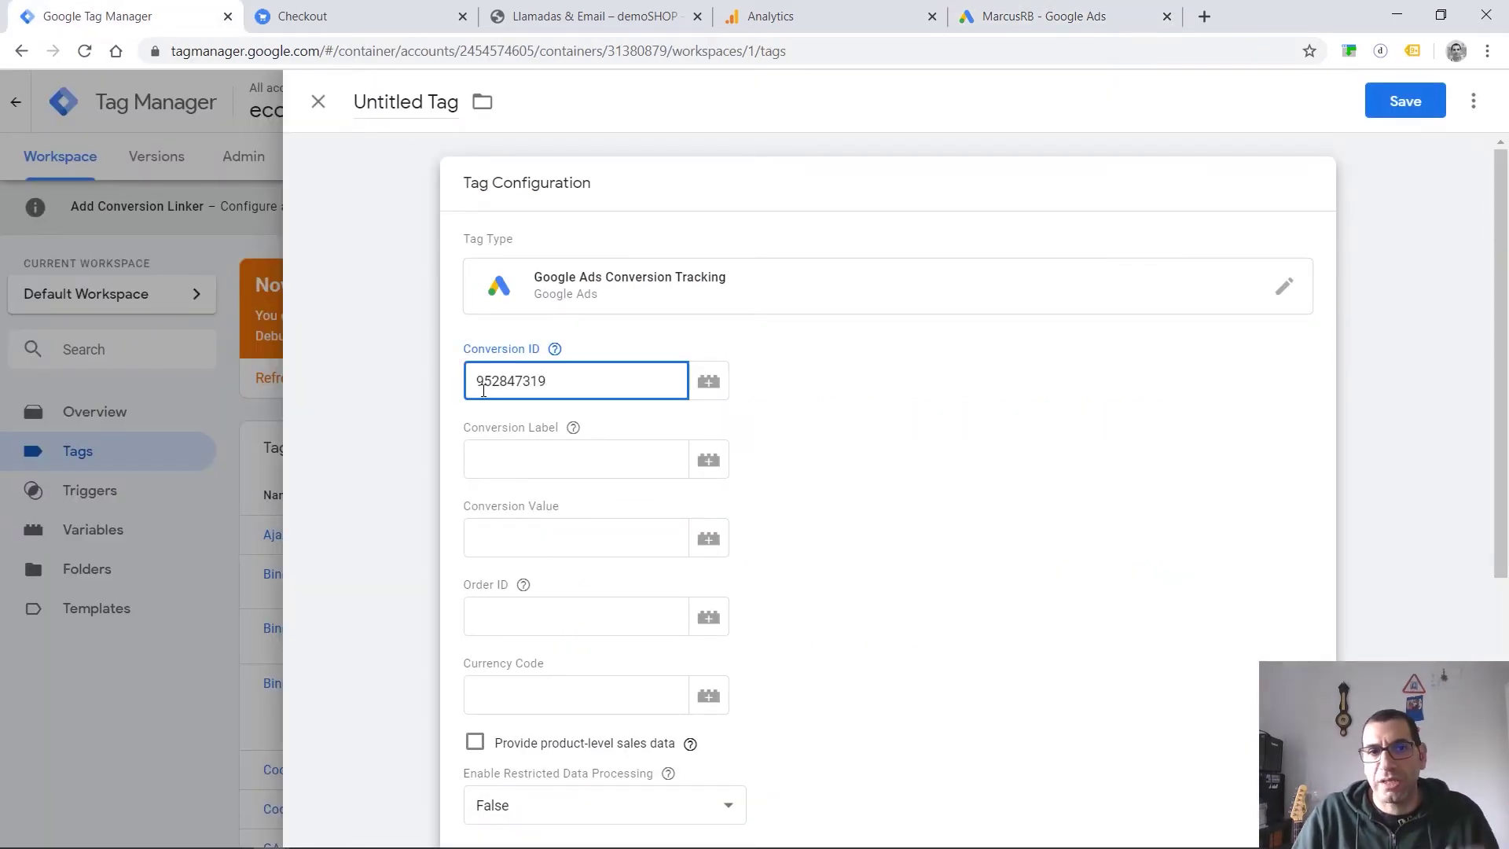
# Copy the Compra action's conversion label from Google Ads into the tag's Conversion Label.
pyautogui.click(1022, 19)
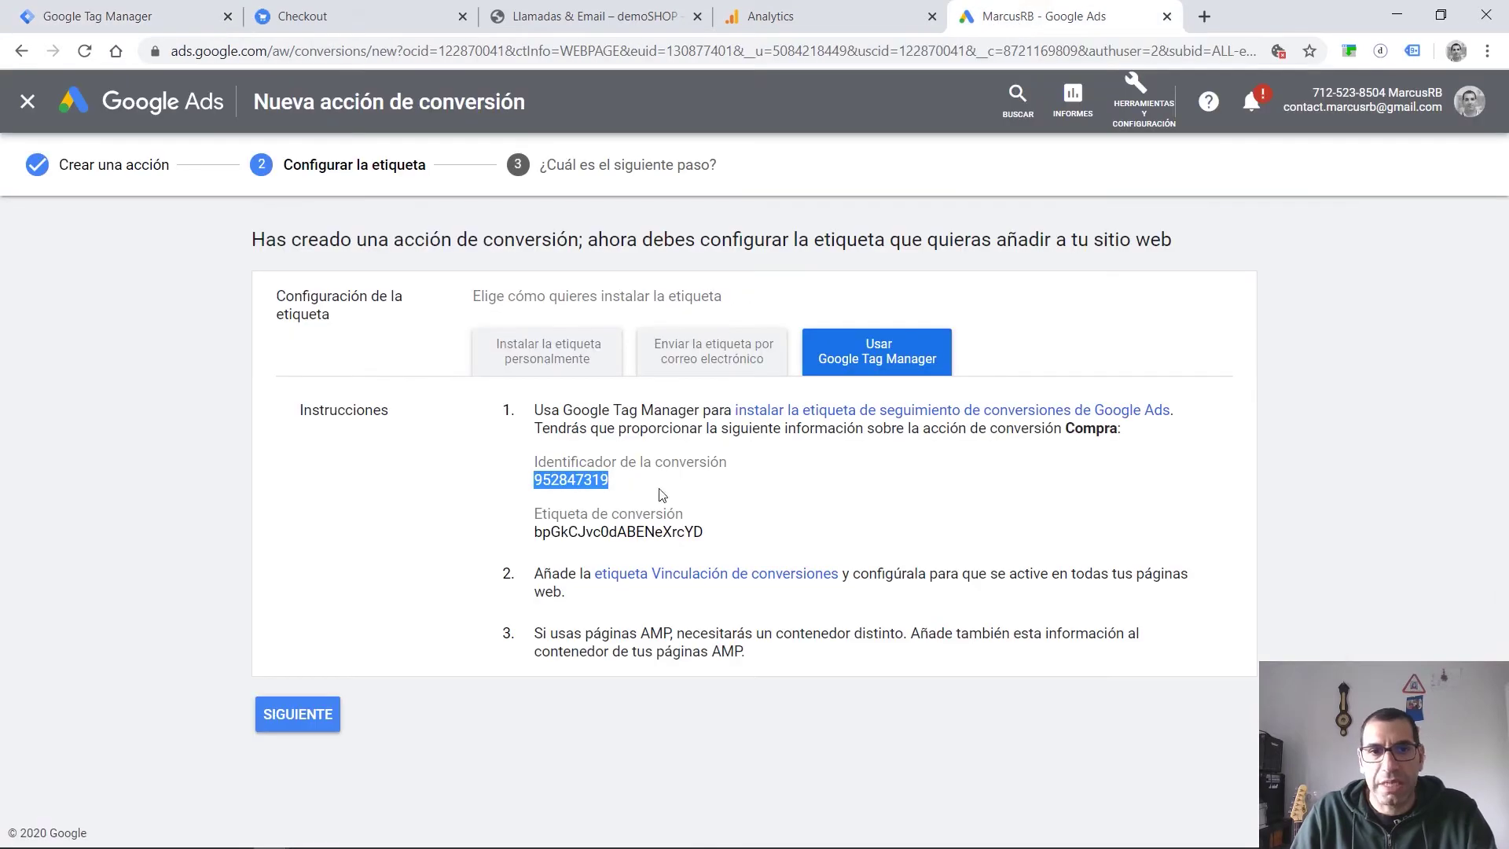
pyautogui.doubleClick(606, 532)
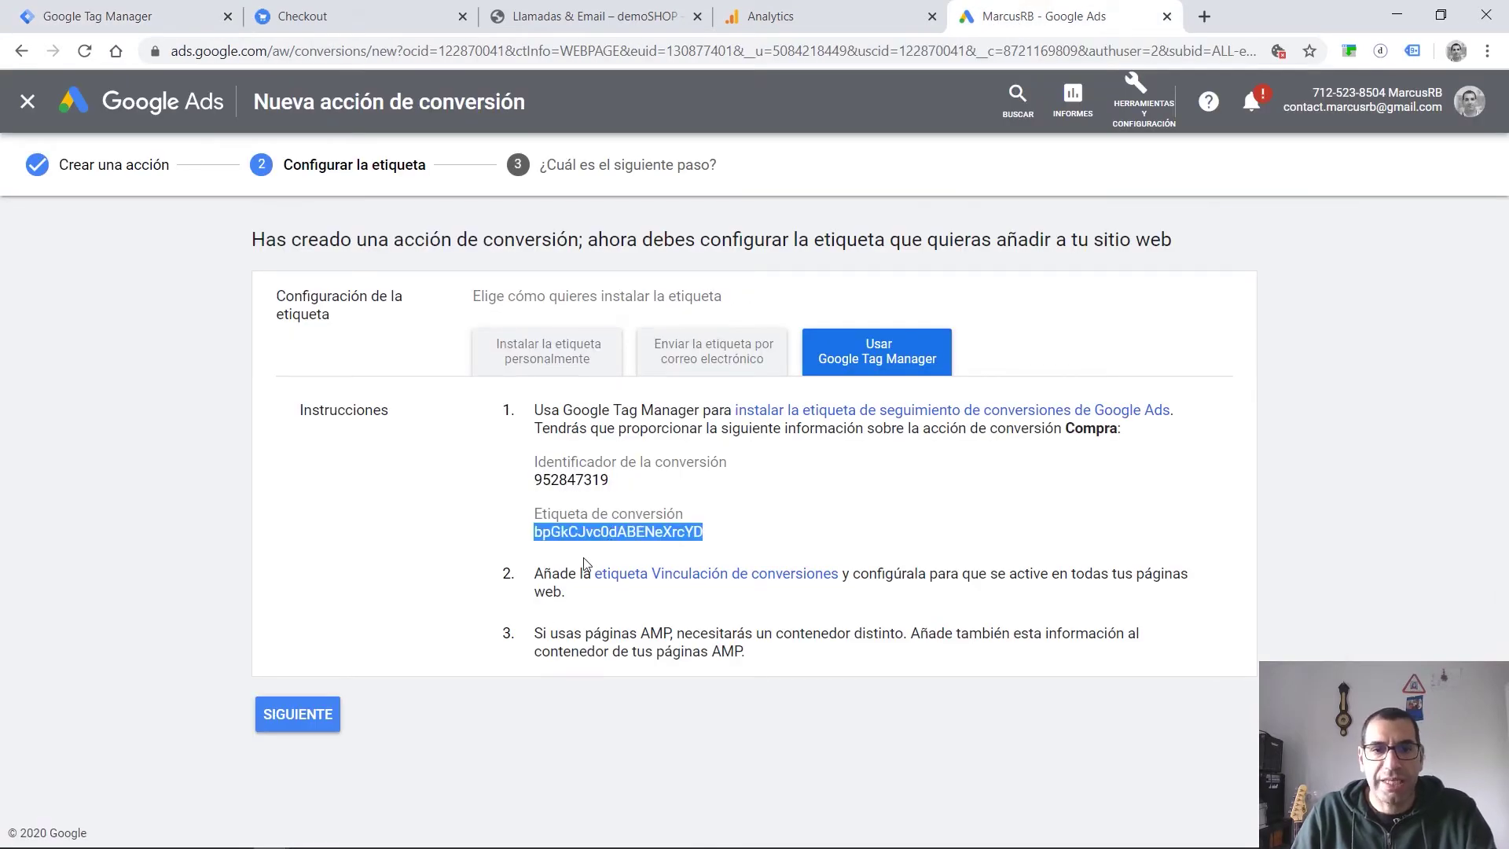
pyautogui.hotkey('ctrl', 'c')
pyautogui.click(118, 15)
pyautogui.click(550, 460)
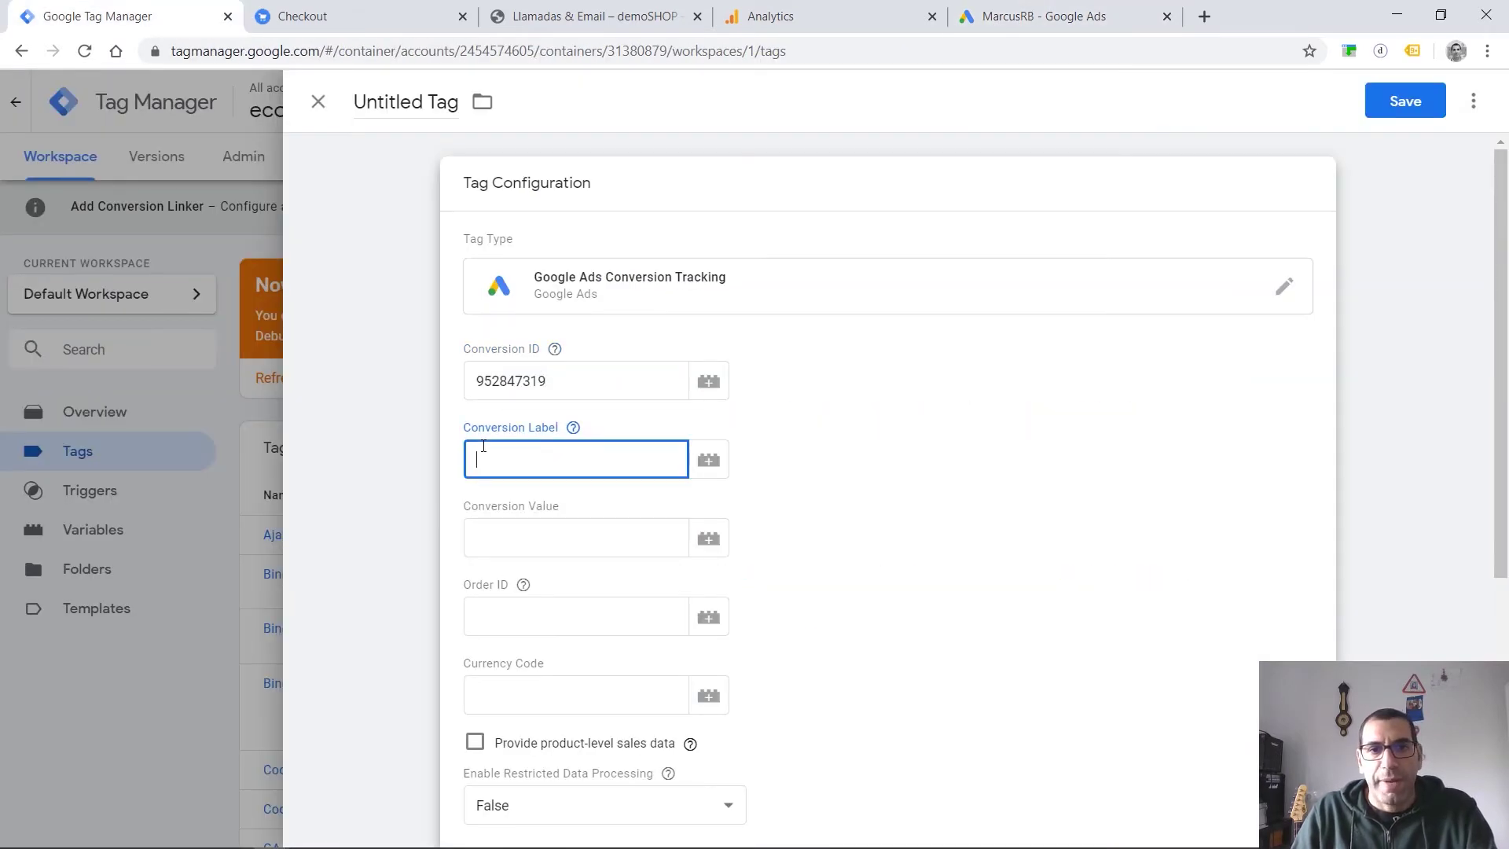
pyautogui.hotkey('ctrl', 'v')
# Set the tag's Conversion Value to the variable {{JS - Purchase Revenue Total}}.
pyautogui.scroll(5, 778, 495)
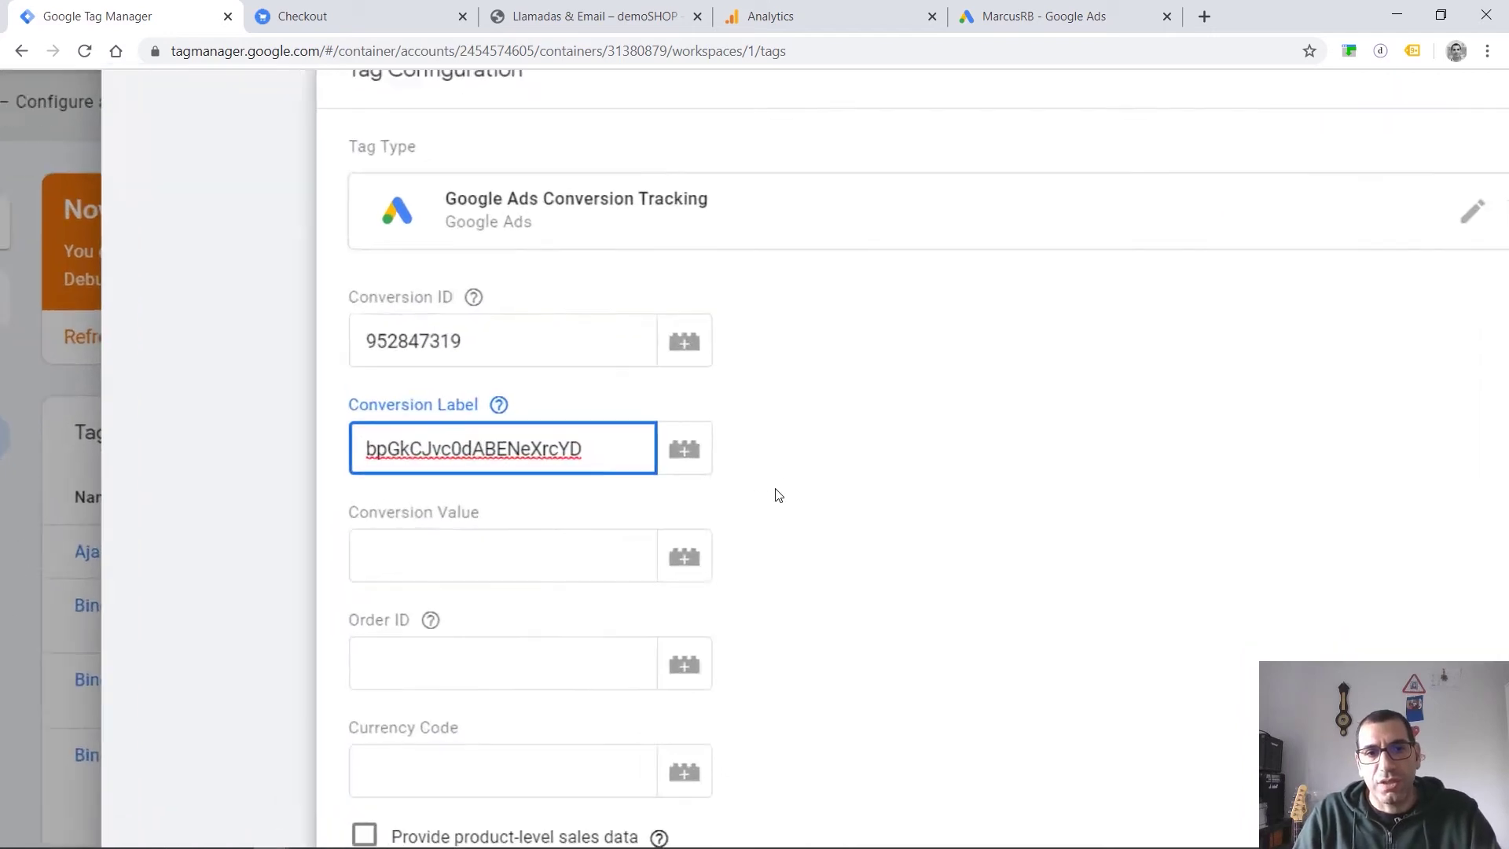
pyautogui.scroll(-3, 777, 495)
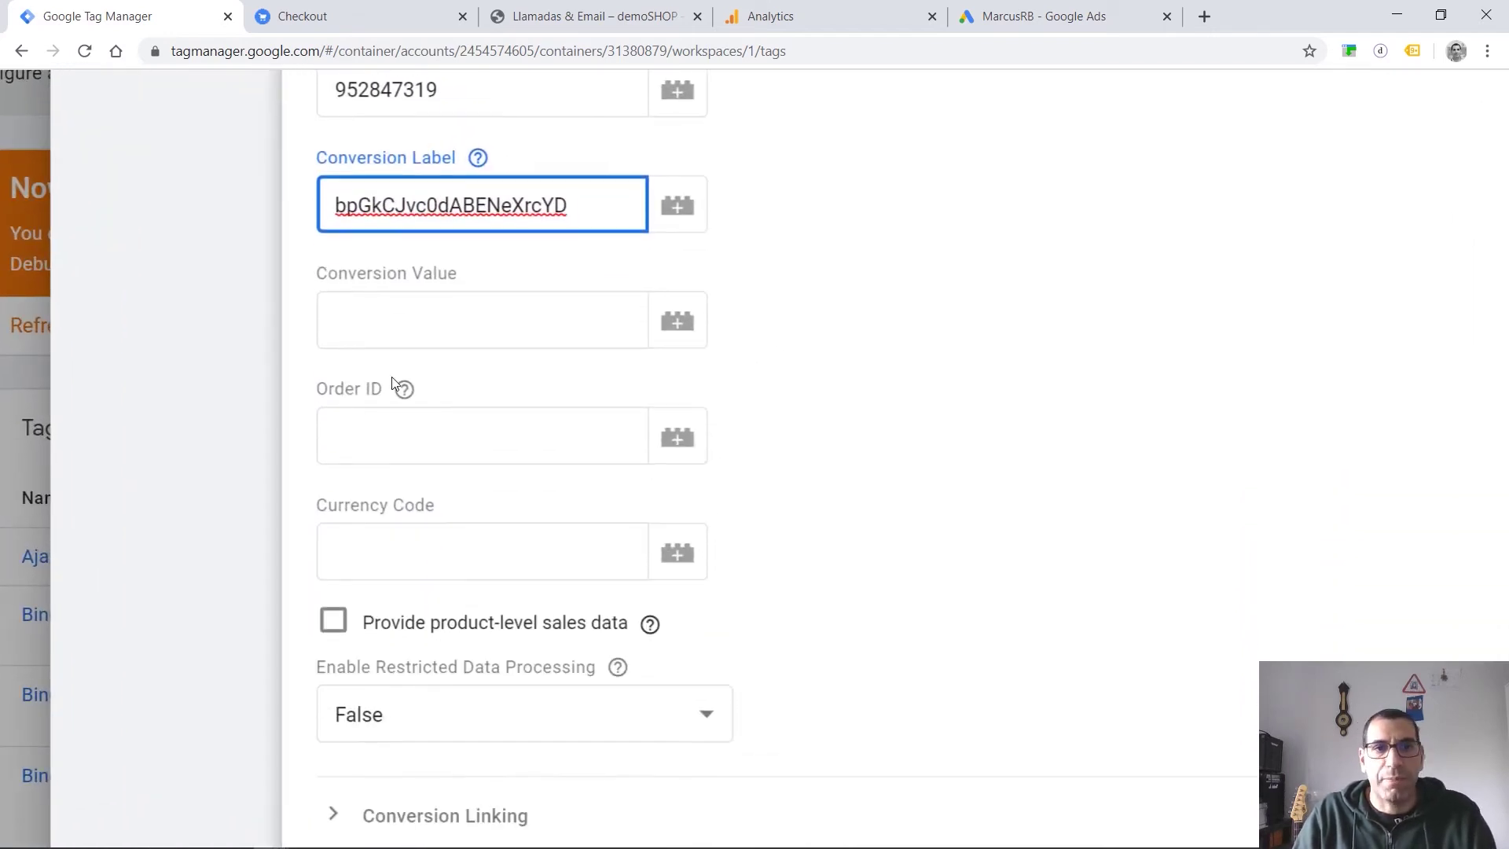
pyautogui.click(400, 388)
pyautogui.click(379, 313)
pyautogui.write('{{rev')
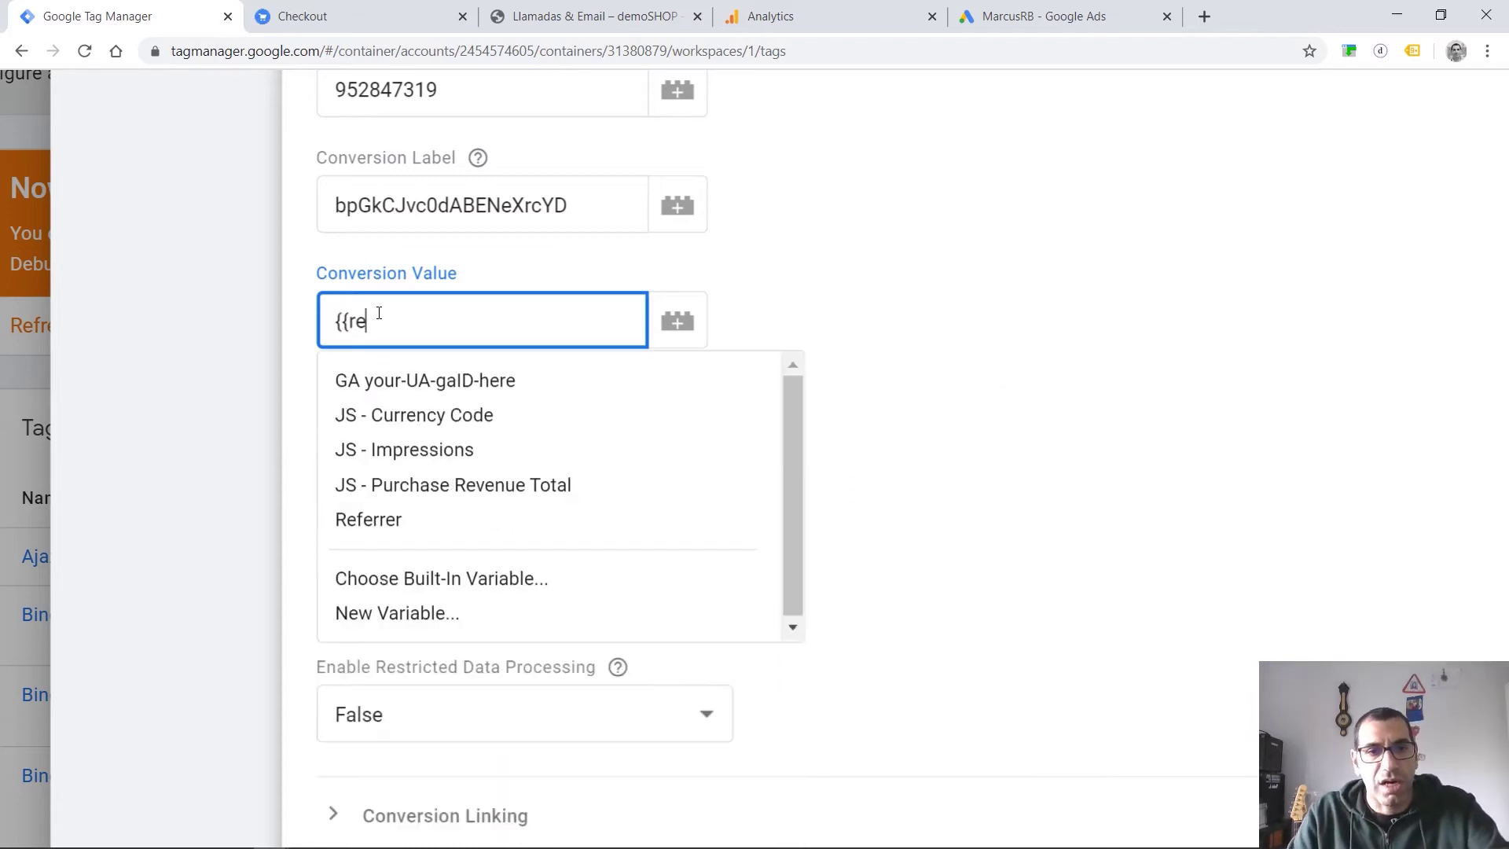
pyautogui.click(451, 379)
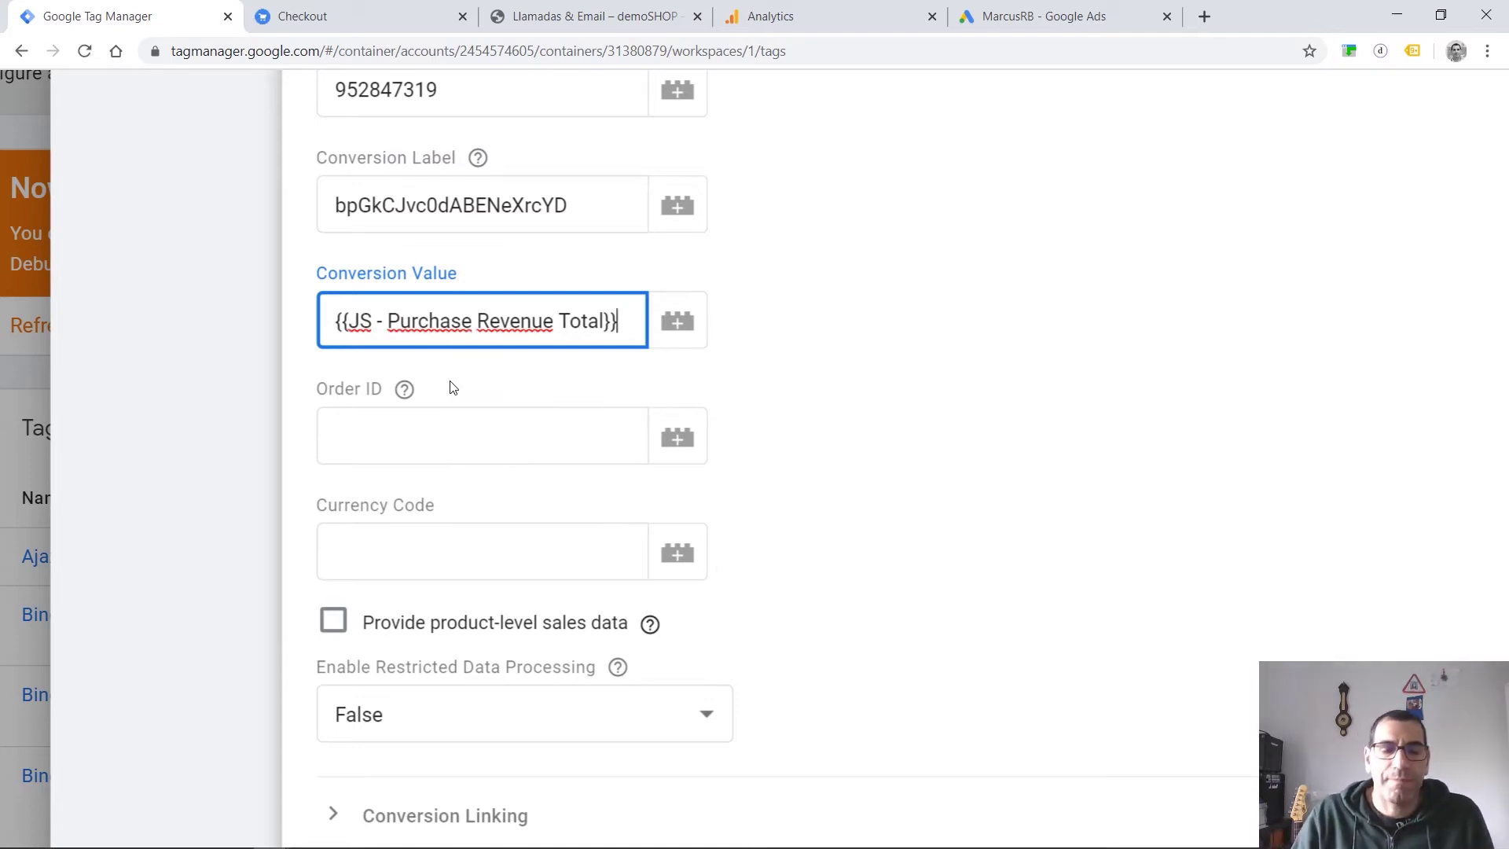
# Set the Order ID to {{JS - Purchase Transaction ID}} and the Currency Code to {{JS - Currency Code}}.
pyautogui.click(433, 432)
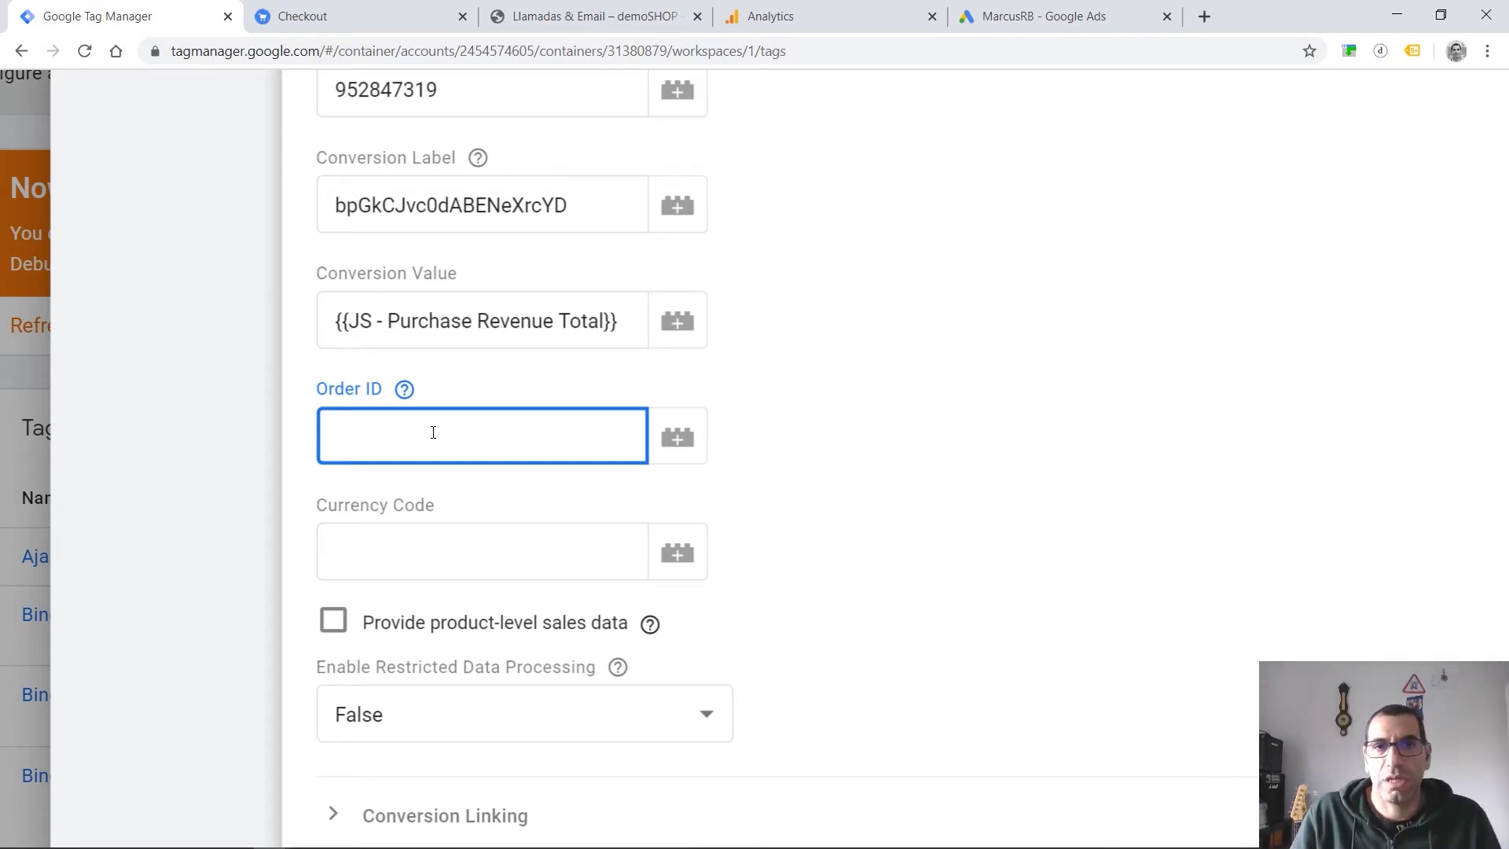
pyautogui.write('{{')
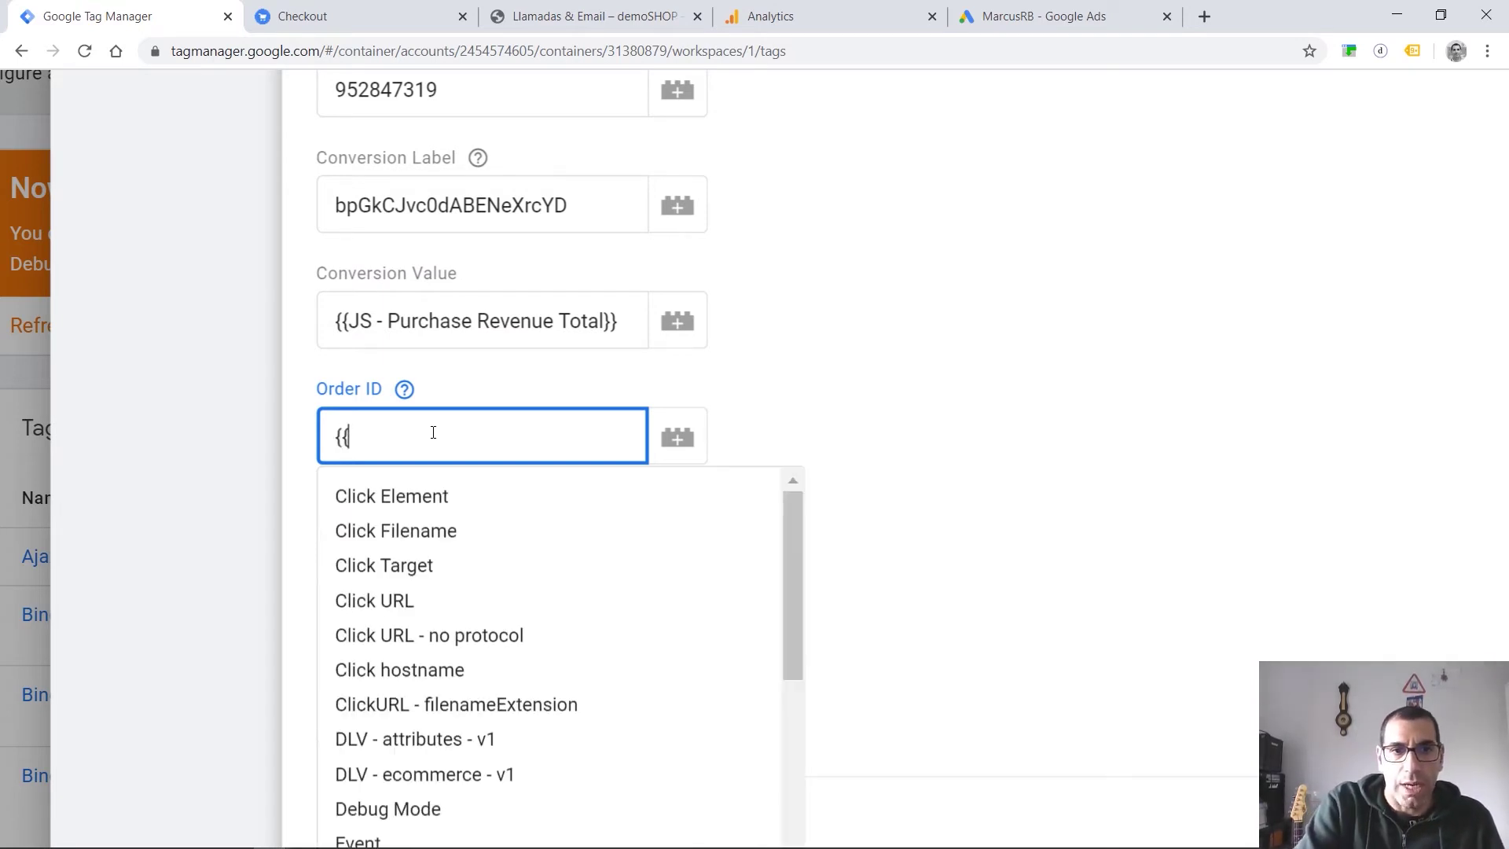
pyautogui.write('tra')
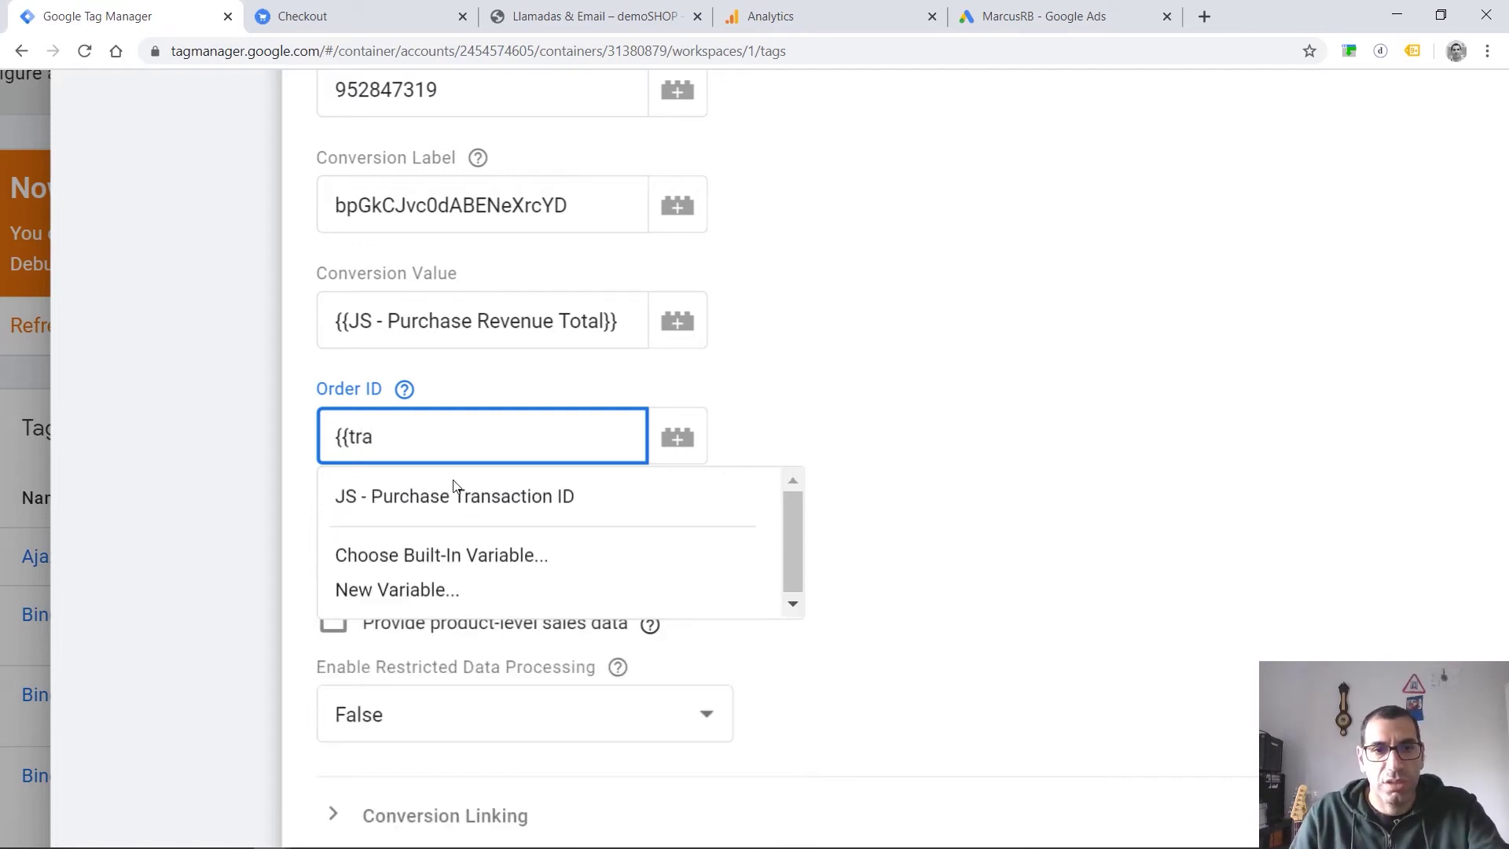
pyautogui.click(472, 499)
pyautogui.click(434, 561)
pyautogui.write('{{cur')
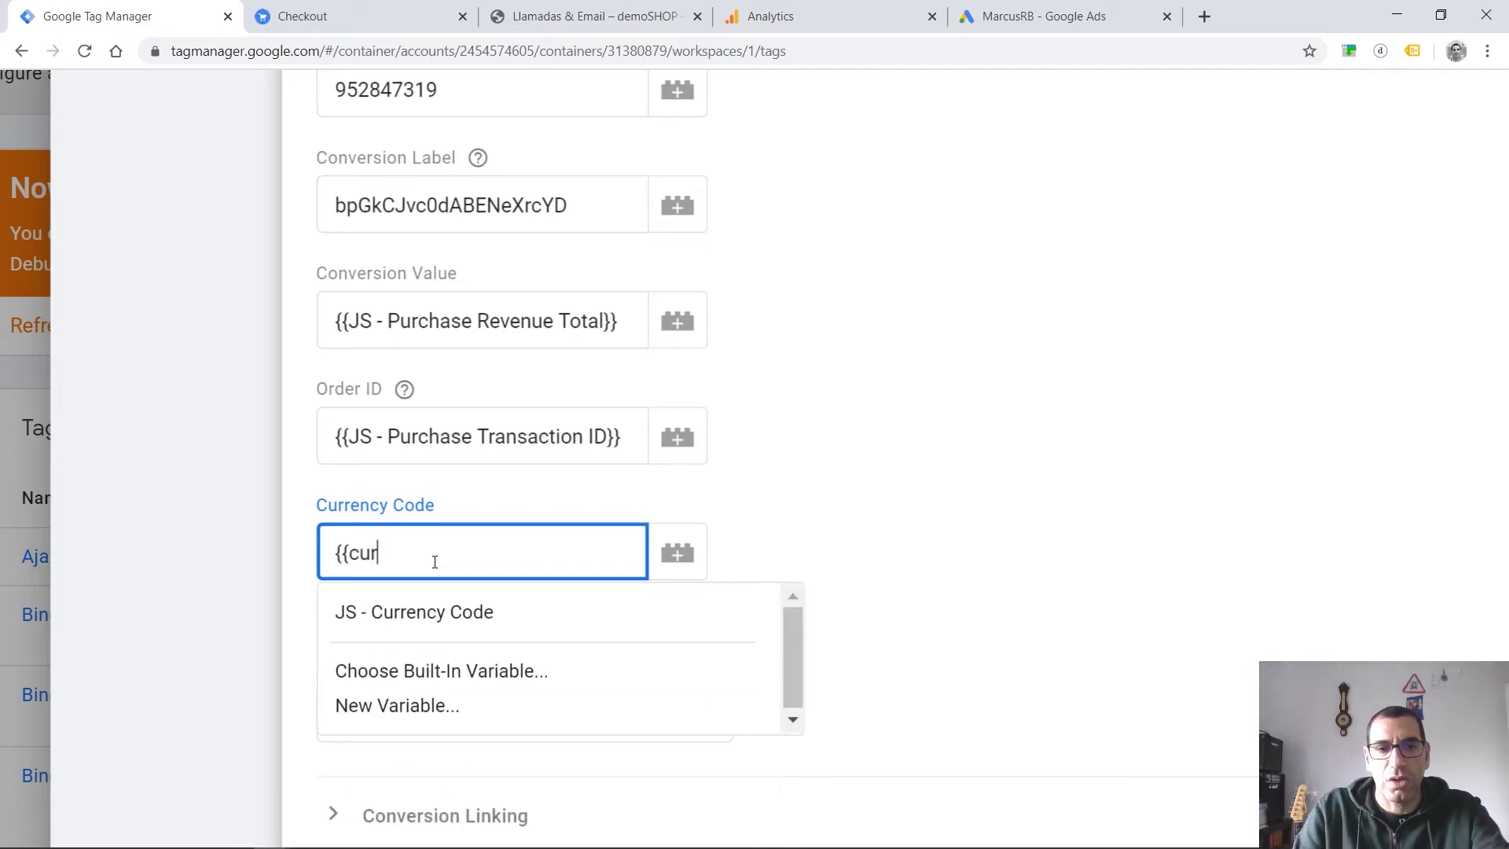
pyautogui.click(476, 612)
pyautogui.click(894, 539)
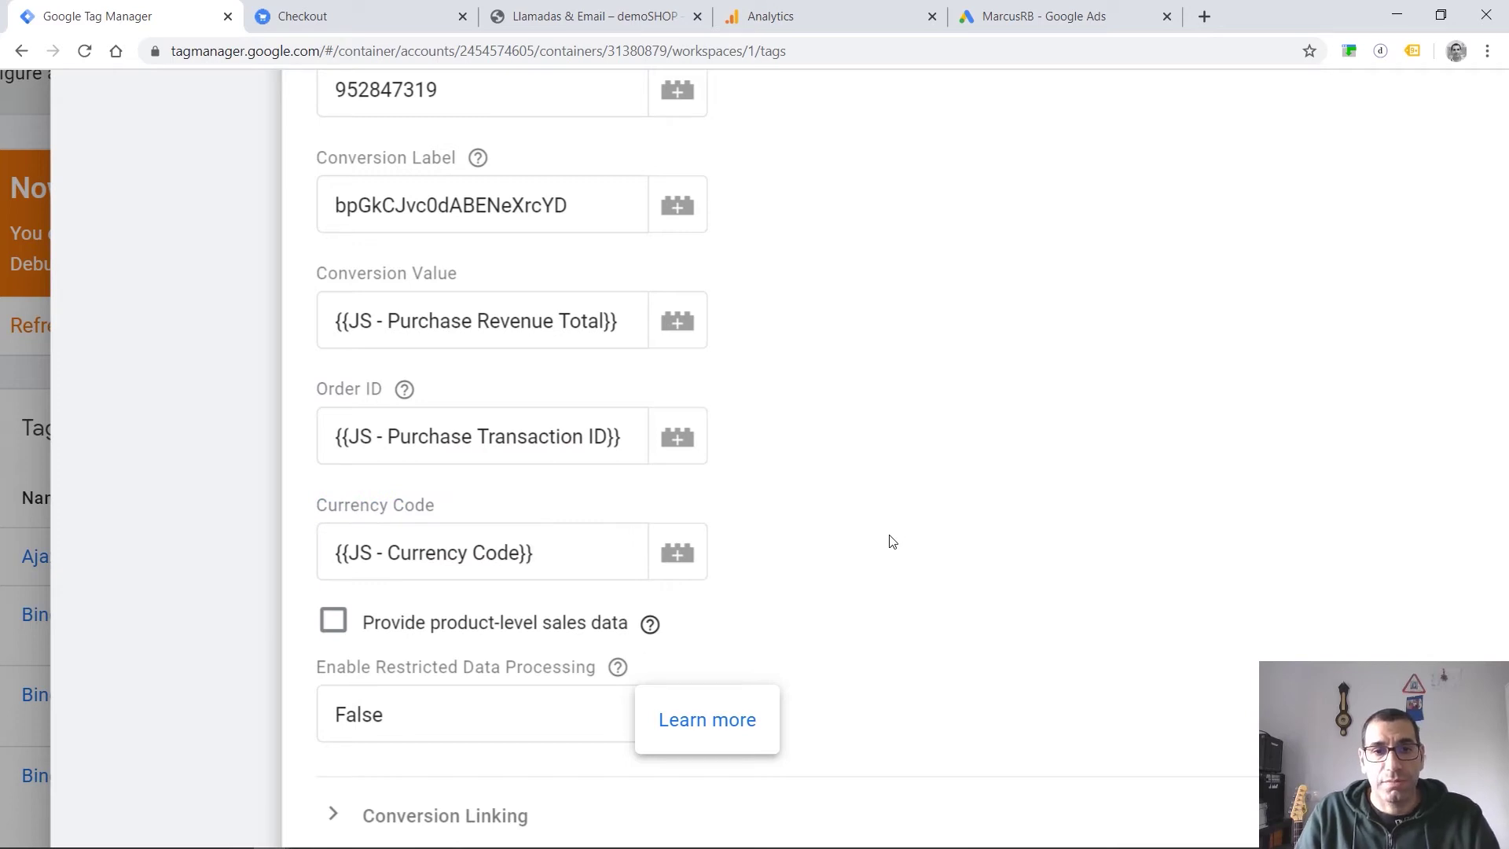
# Add Pageview - Purchase and cEvent - gtm4wp.orderCompletedEEC as the tag's firing triggers.
pyautogui.scroll(-3, 708, 692)
pyautogui.click(878, 678)
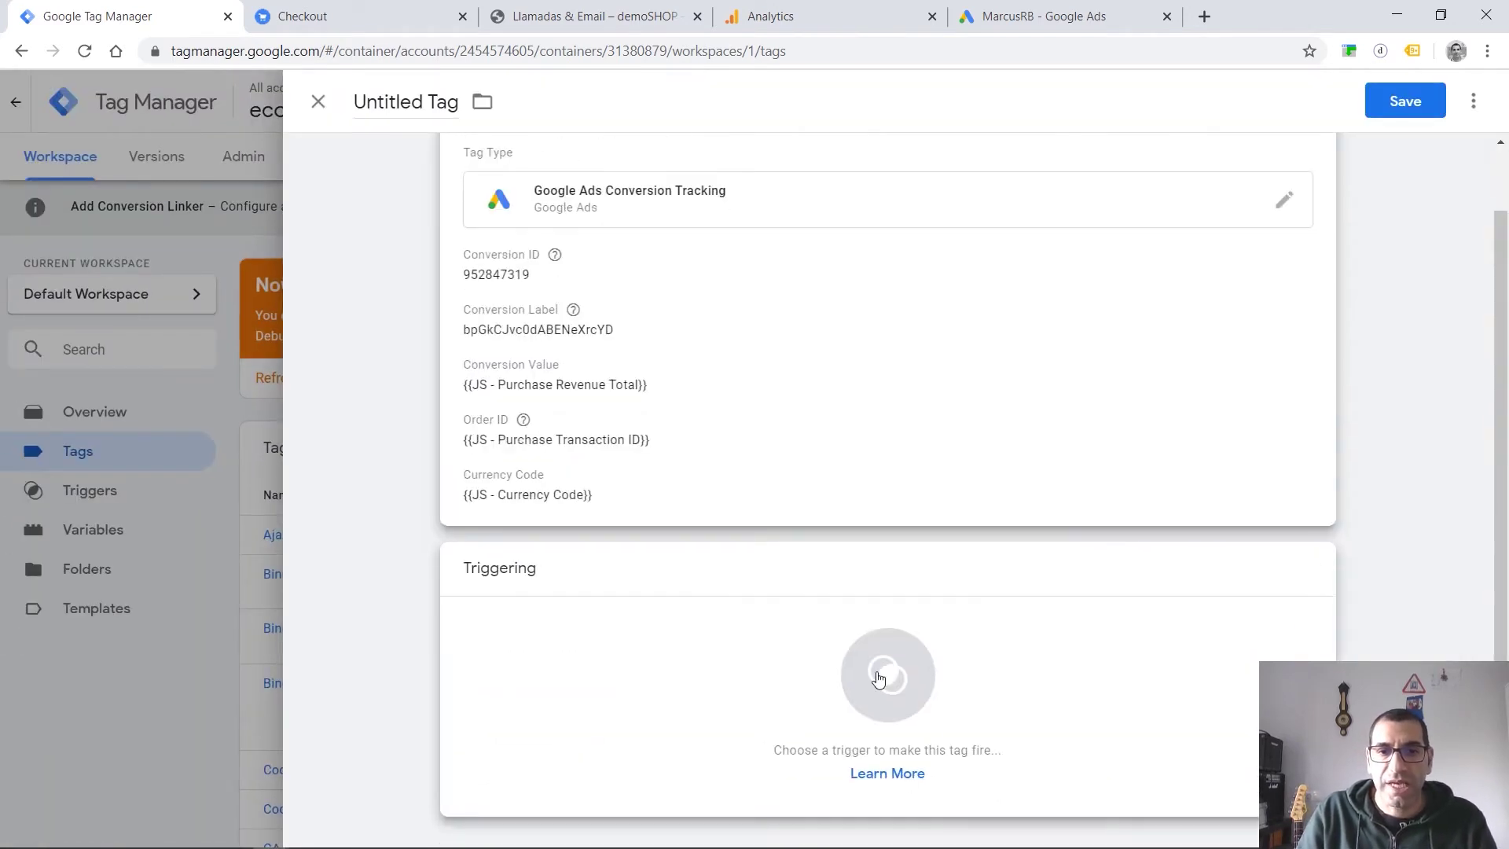
pyautogui.click(879, 678)
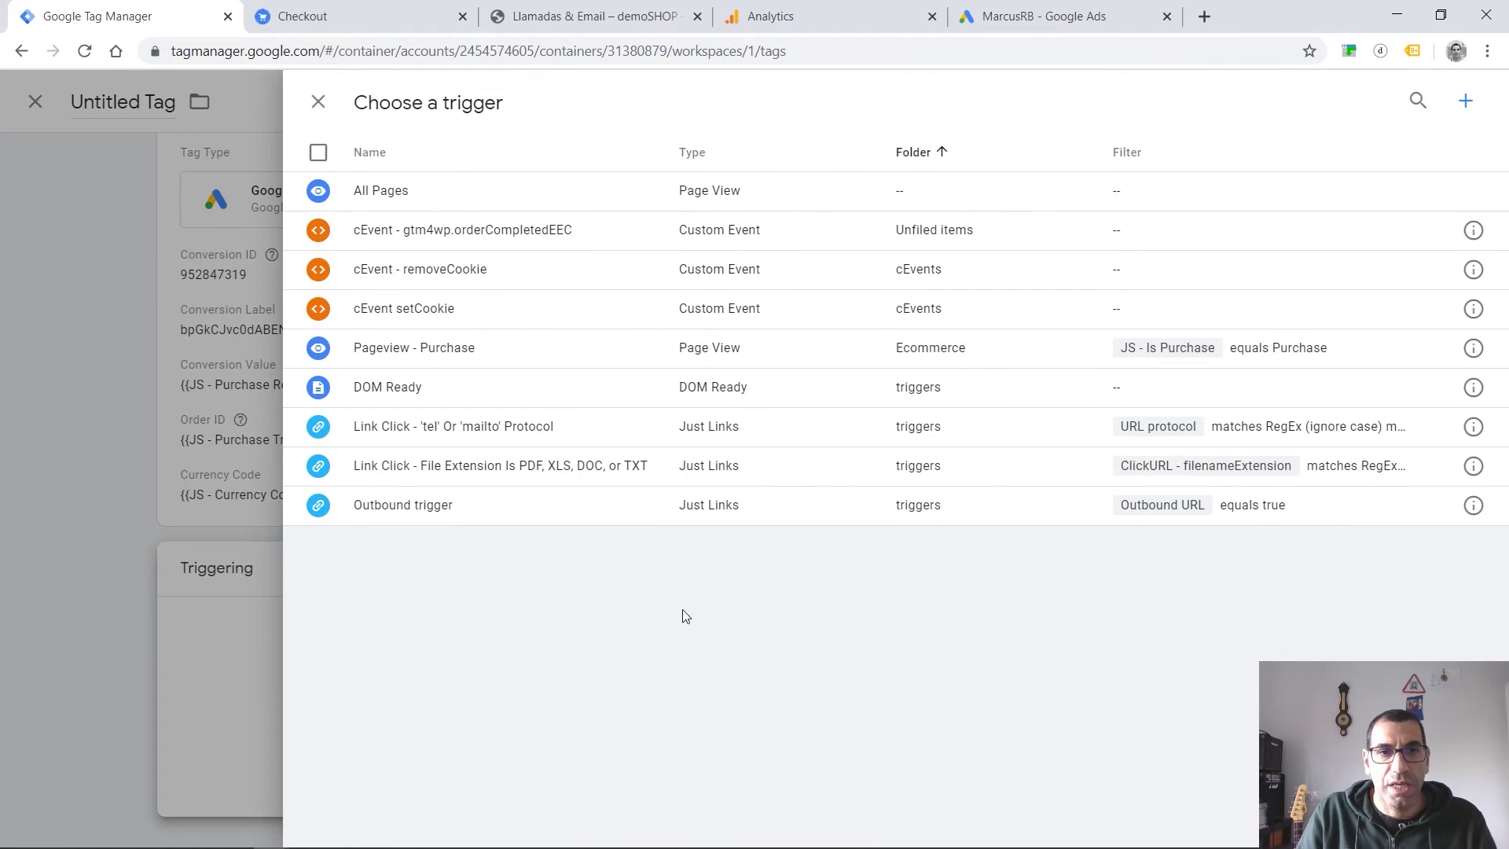
pyautogui.click(460, 363)
pyautogui.click(1171, 636)
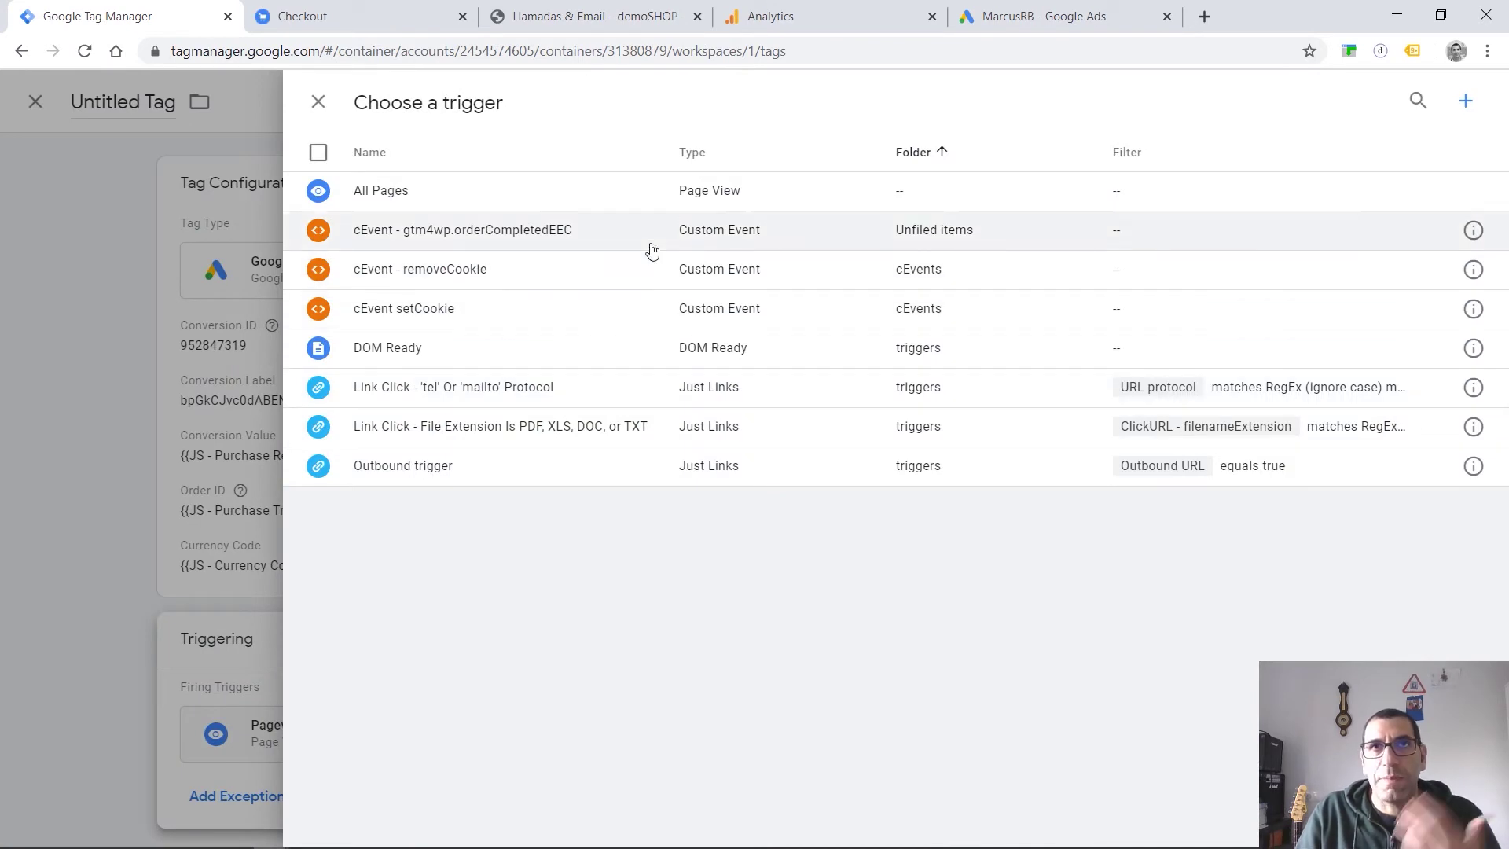
pyautogui.click(591, 246)
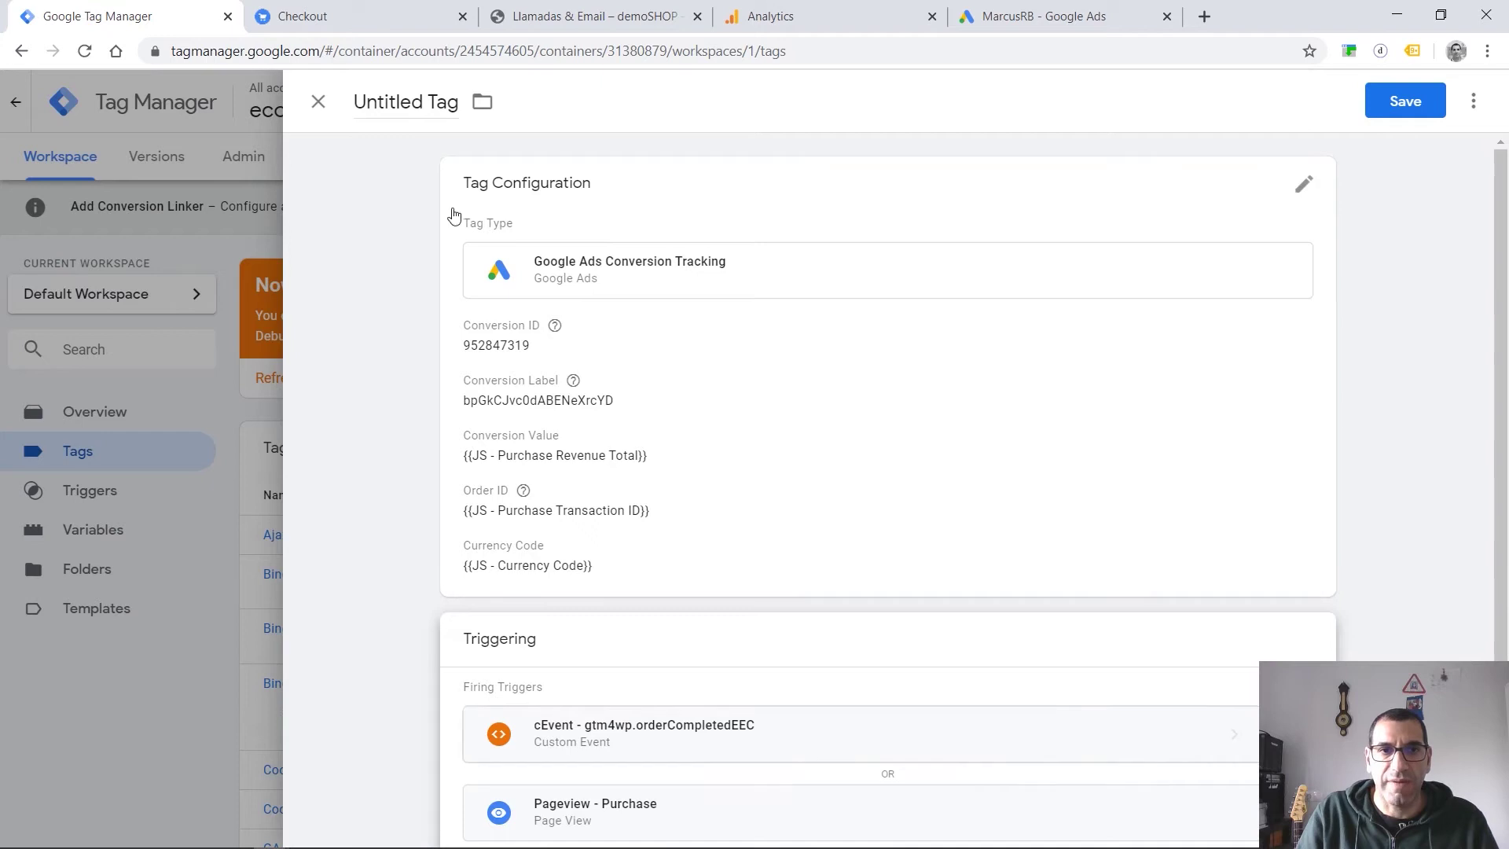
# Name the new conversion tag googleAds - purchase.
pyautogui.click(425, 104)
pyautogui.write('go')
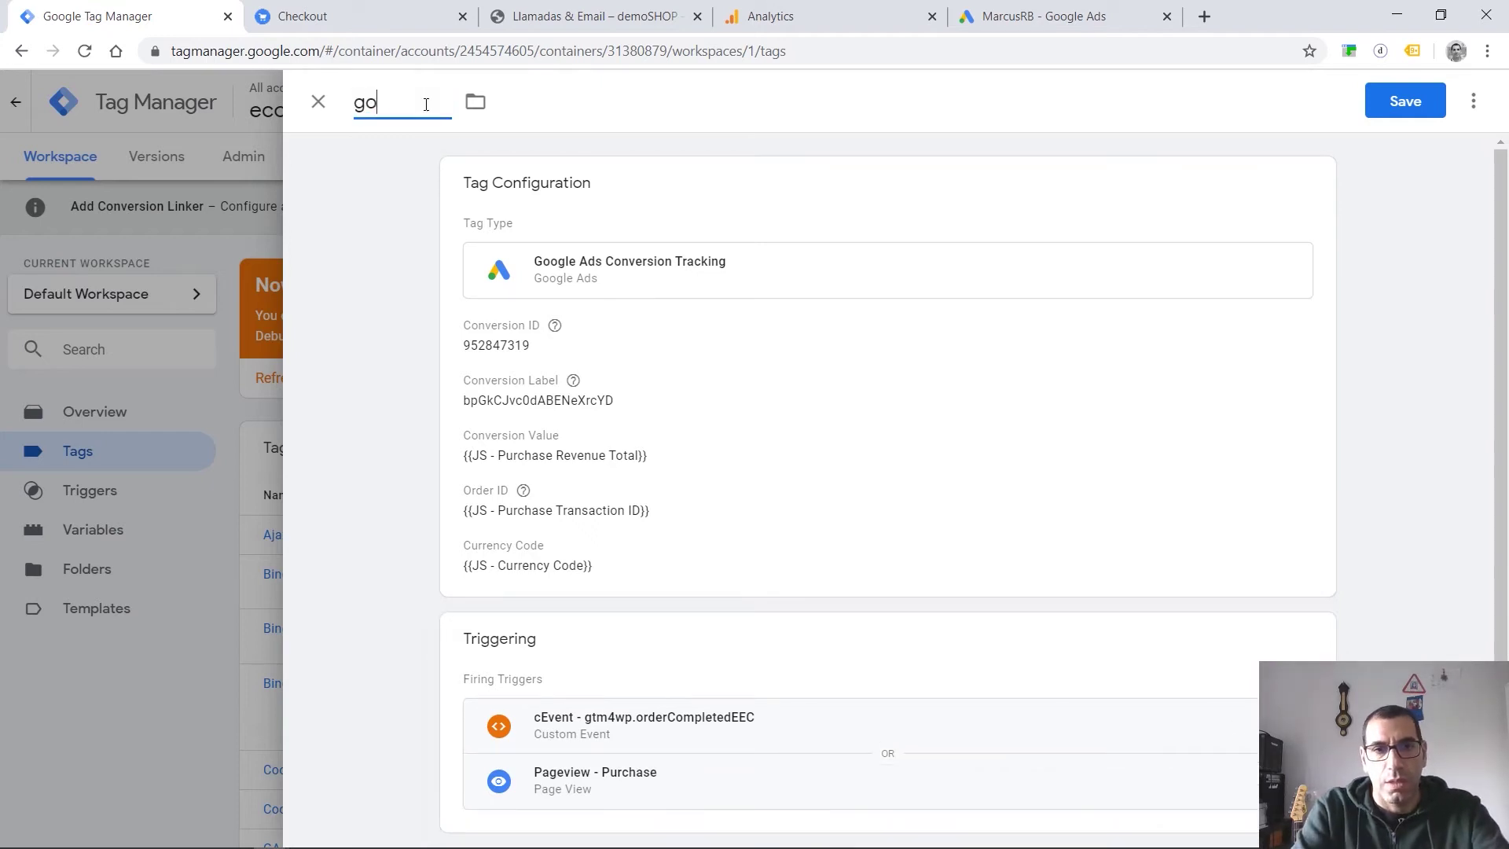
pyautogui.write('ogleAds - purchase')
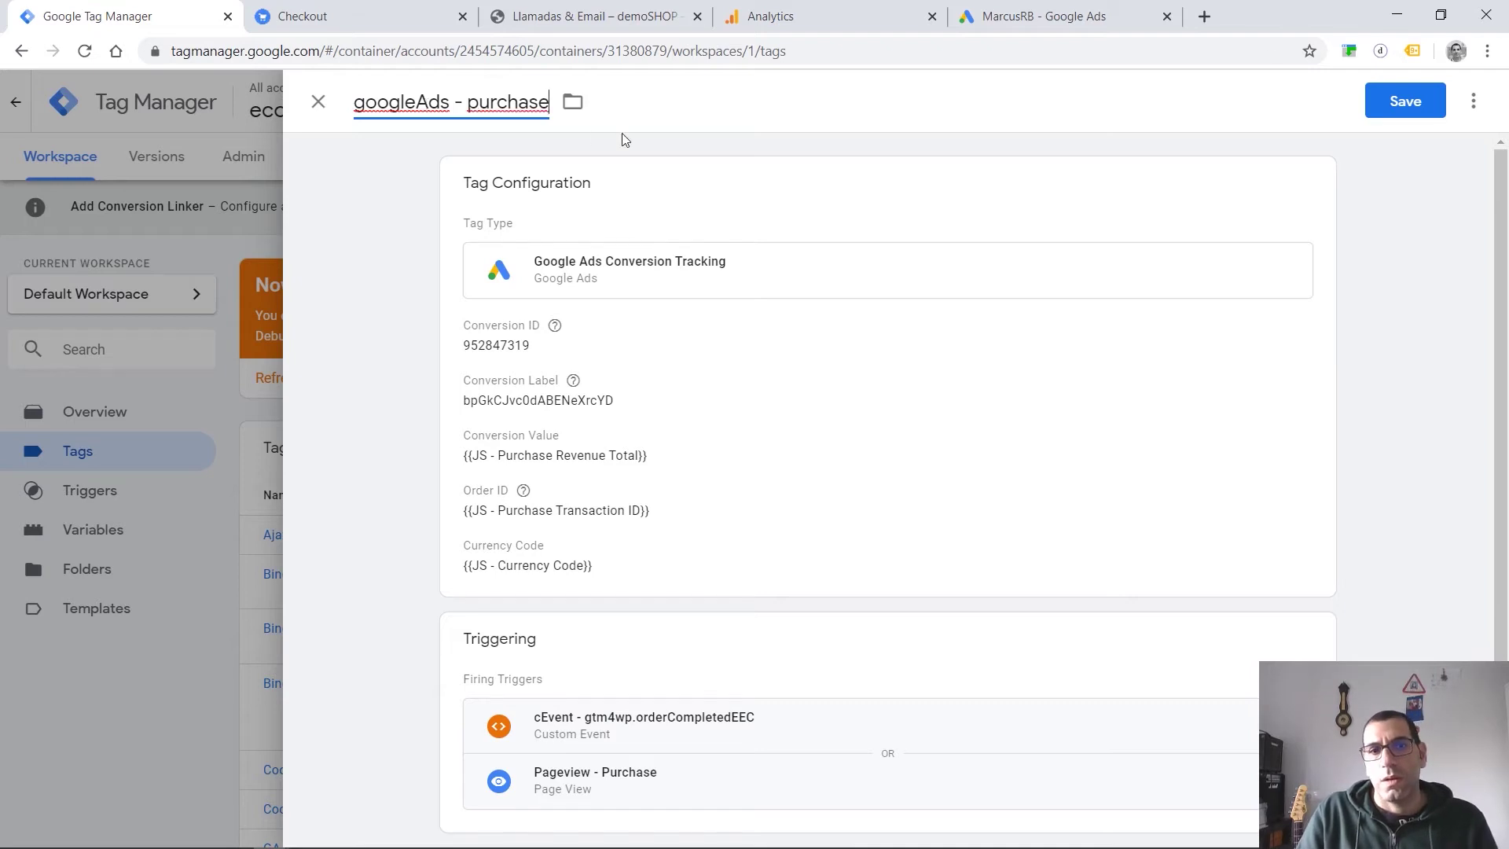
# Create a new folder gaAds for the googleAds - purchase tag and save the tag.
pyautogui.click(572, 101)
pyautogui.scroll(-2, 646, 290)
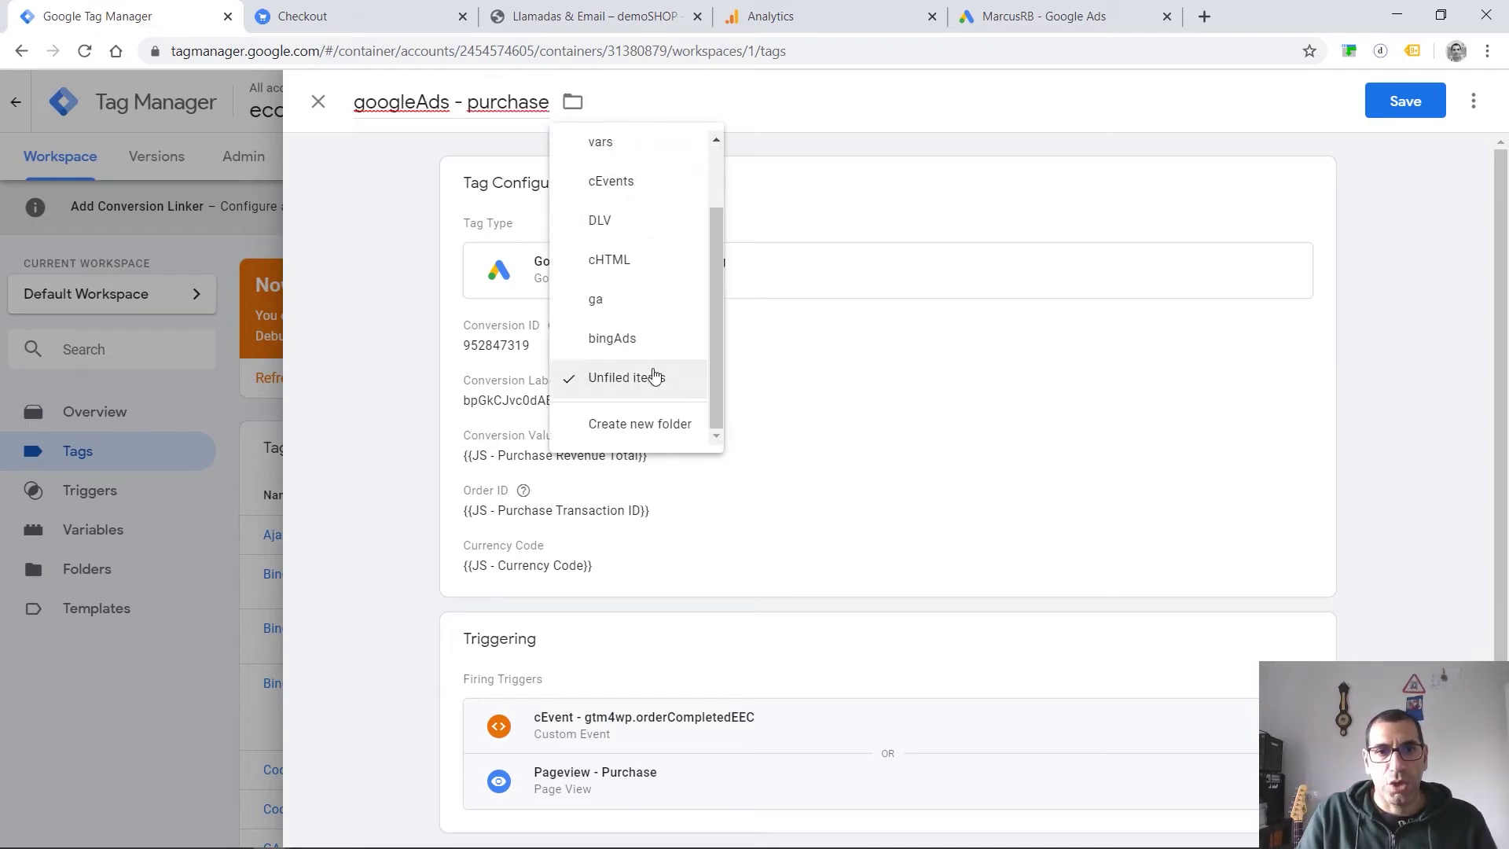
pyautogui.click(657, 423)
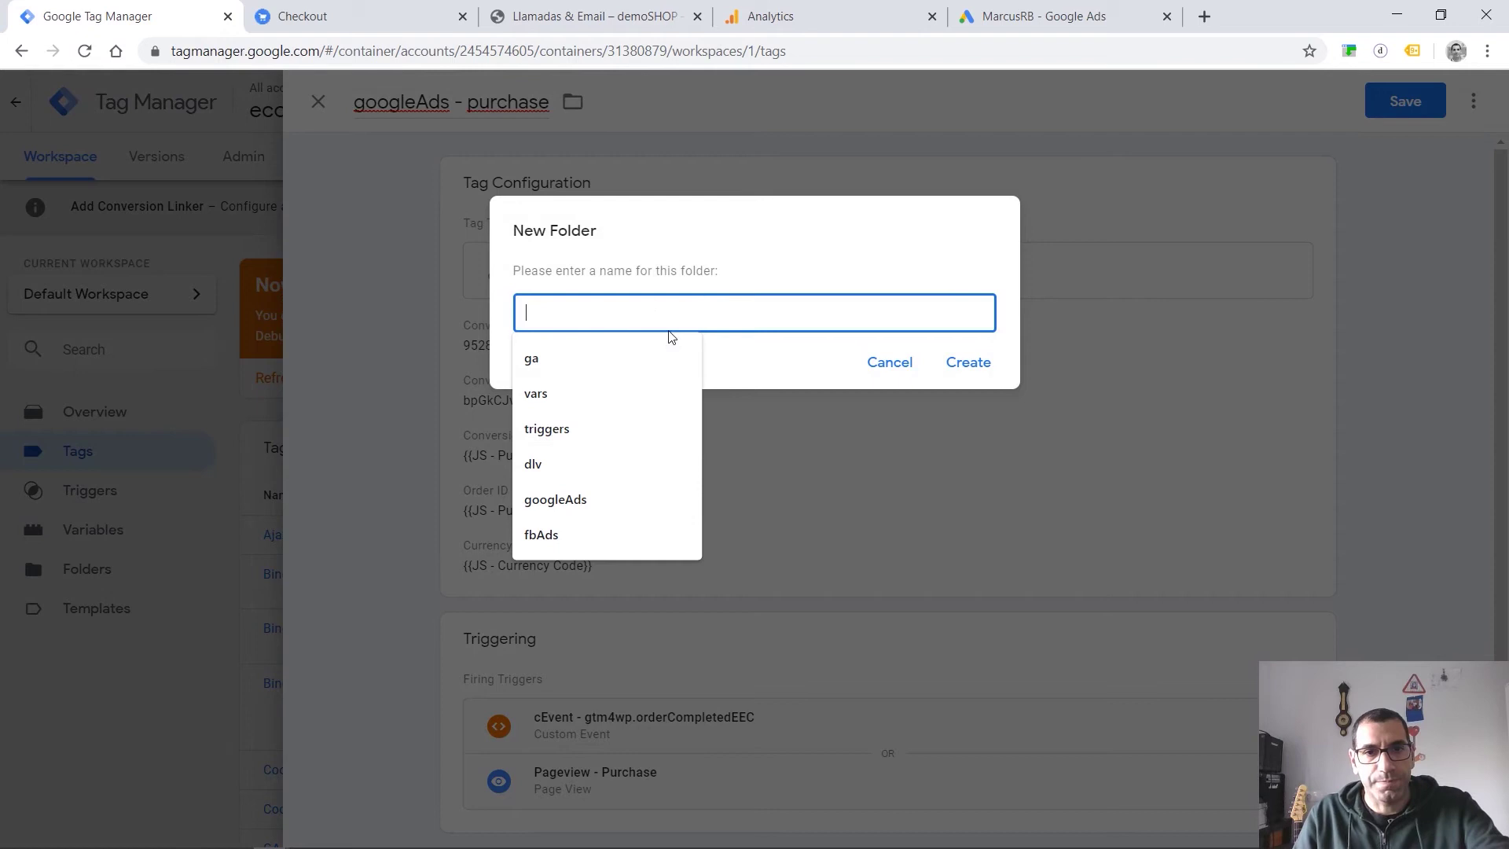
pyautogui.write('gaAds')
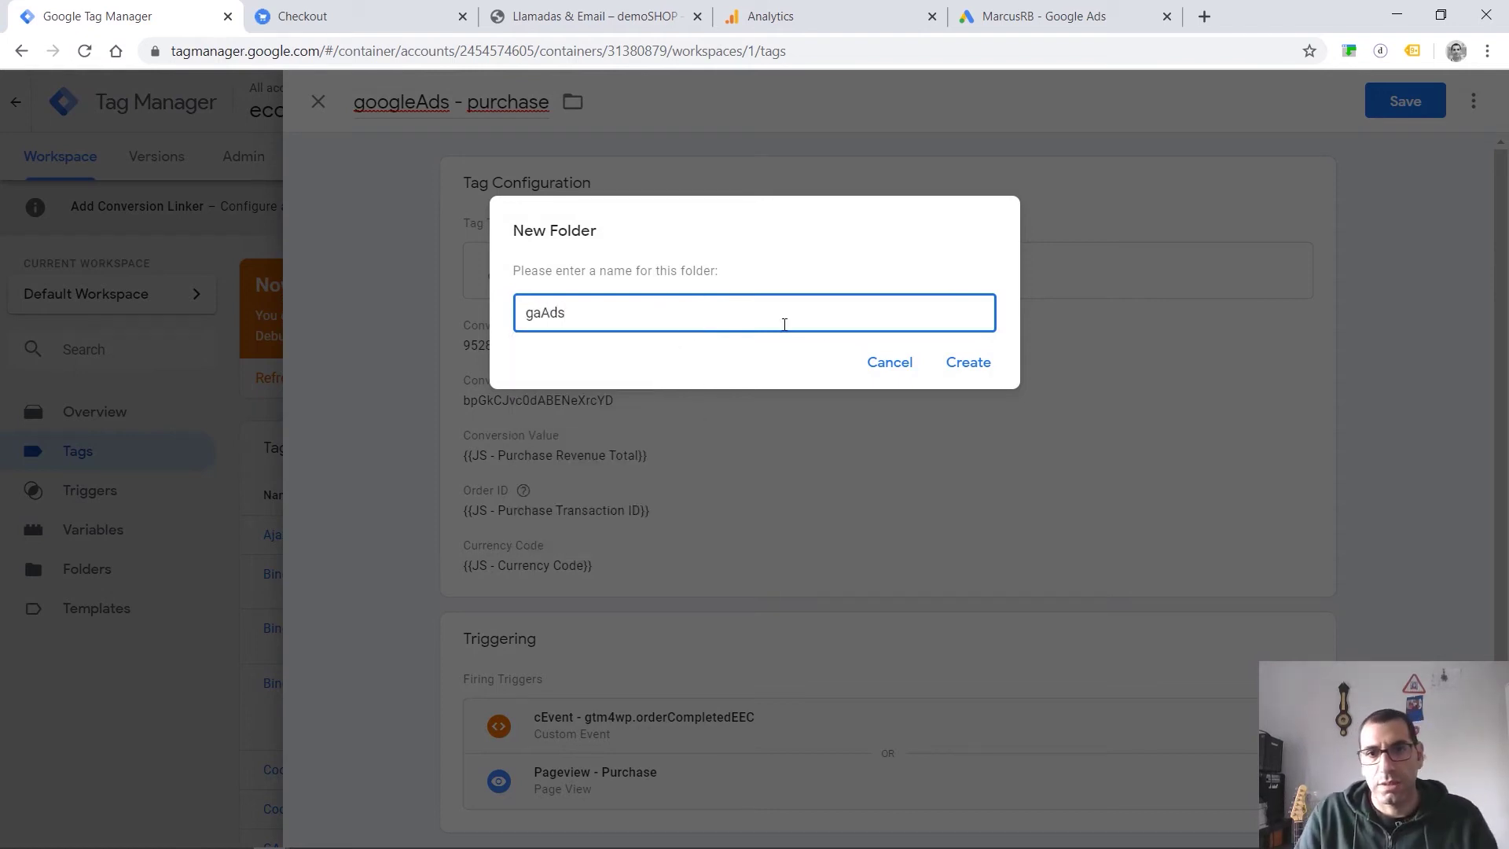
pyautogui.click(998, 365)
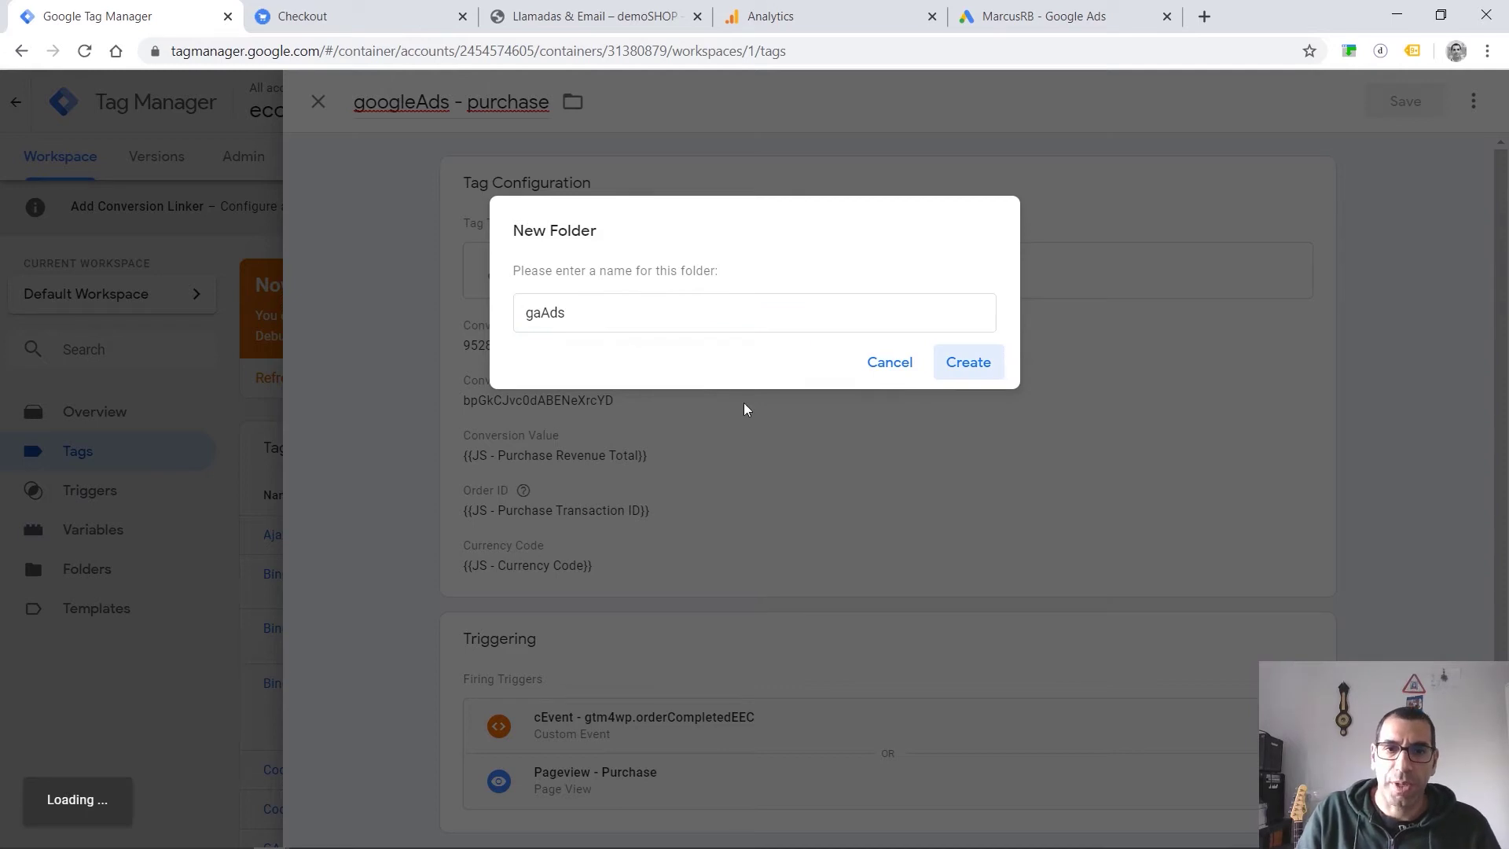
pyautogui.click(916, 368)
pyautogui.click(1390, 103)
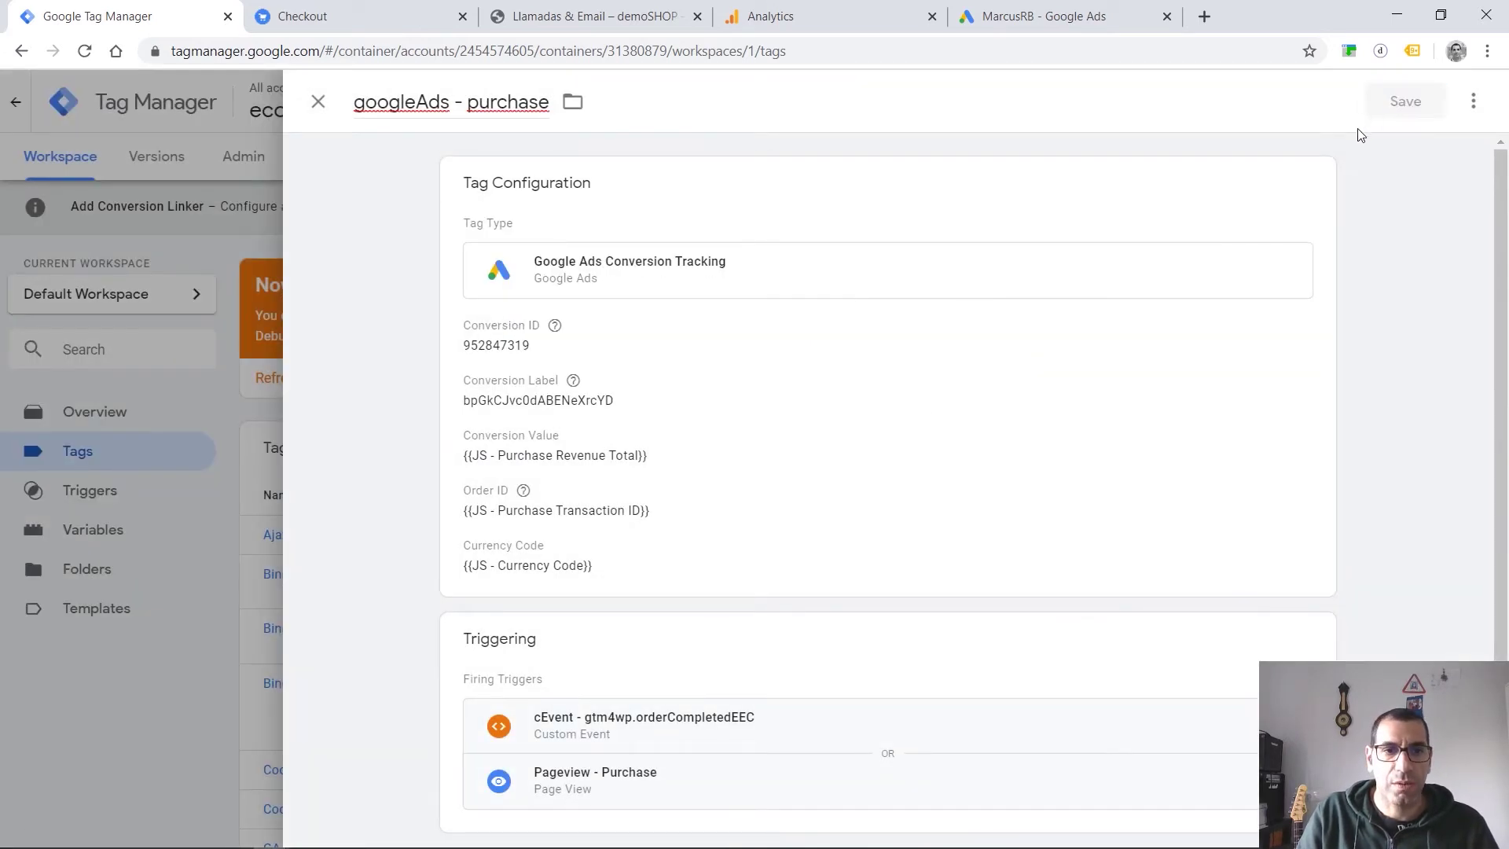
# Move the googleAds - contactLinks tag into the gaAds folder and save it.
pyautogui.scroll(-8, 599, 561)
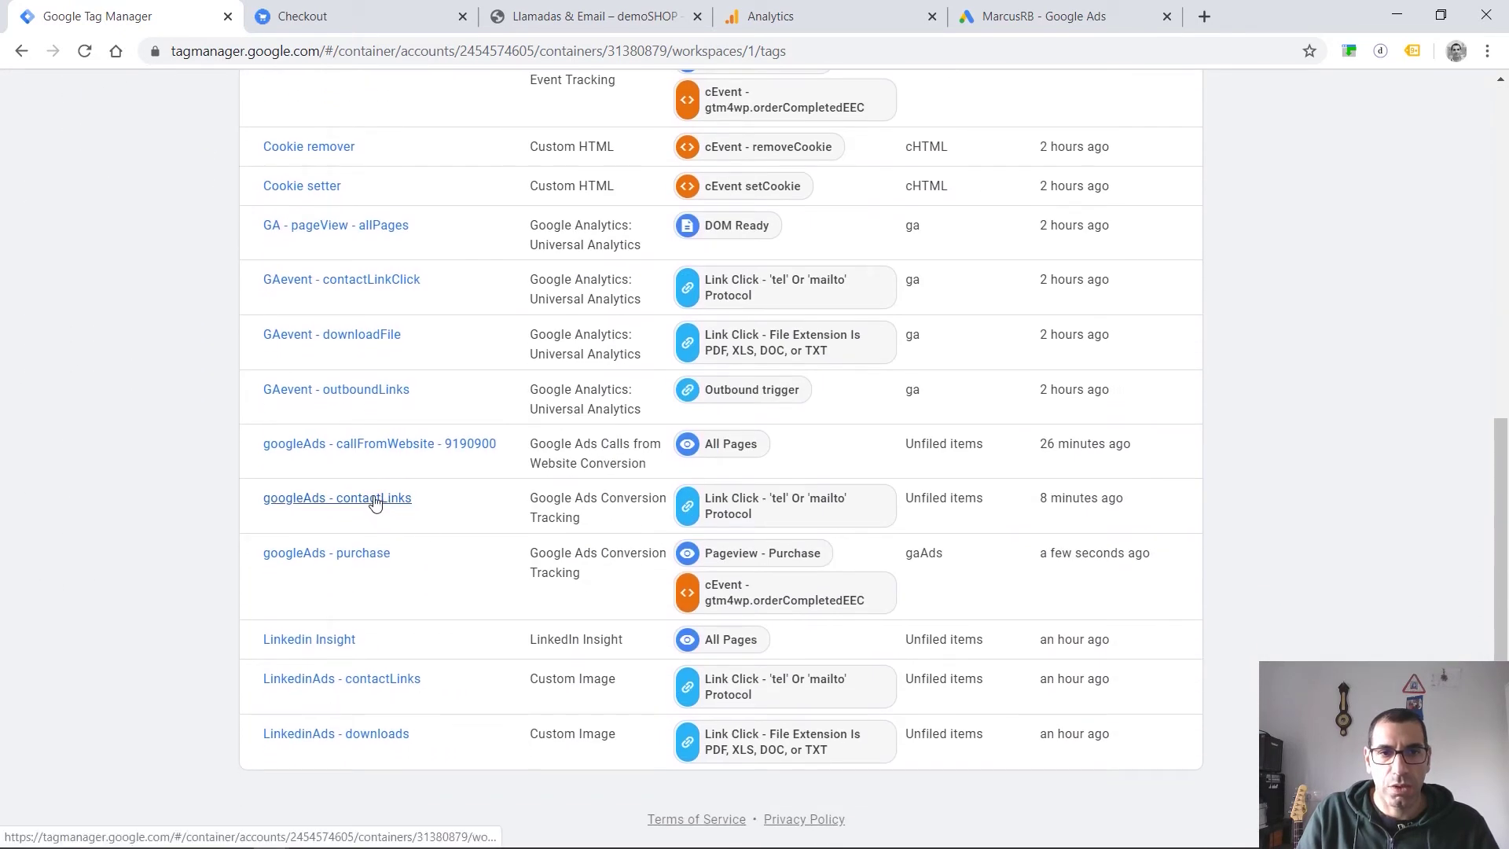
pyautogui.click(382, 502)
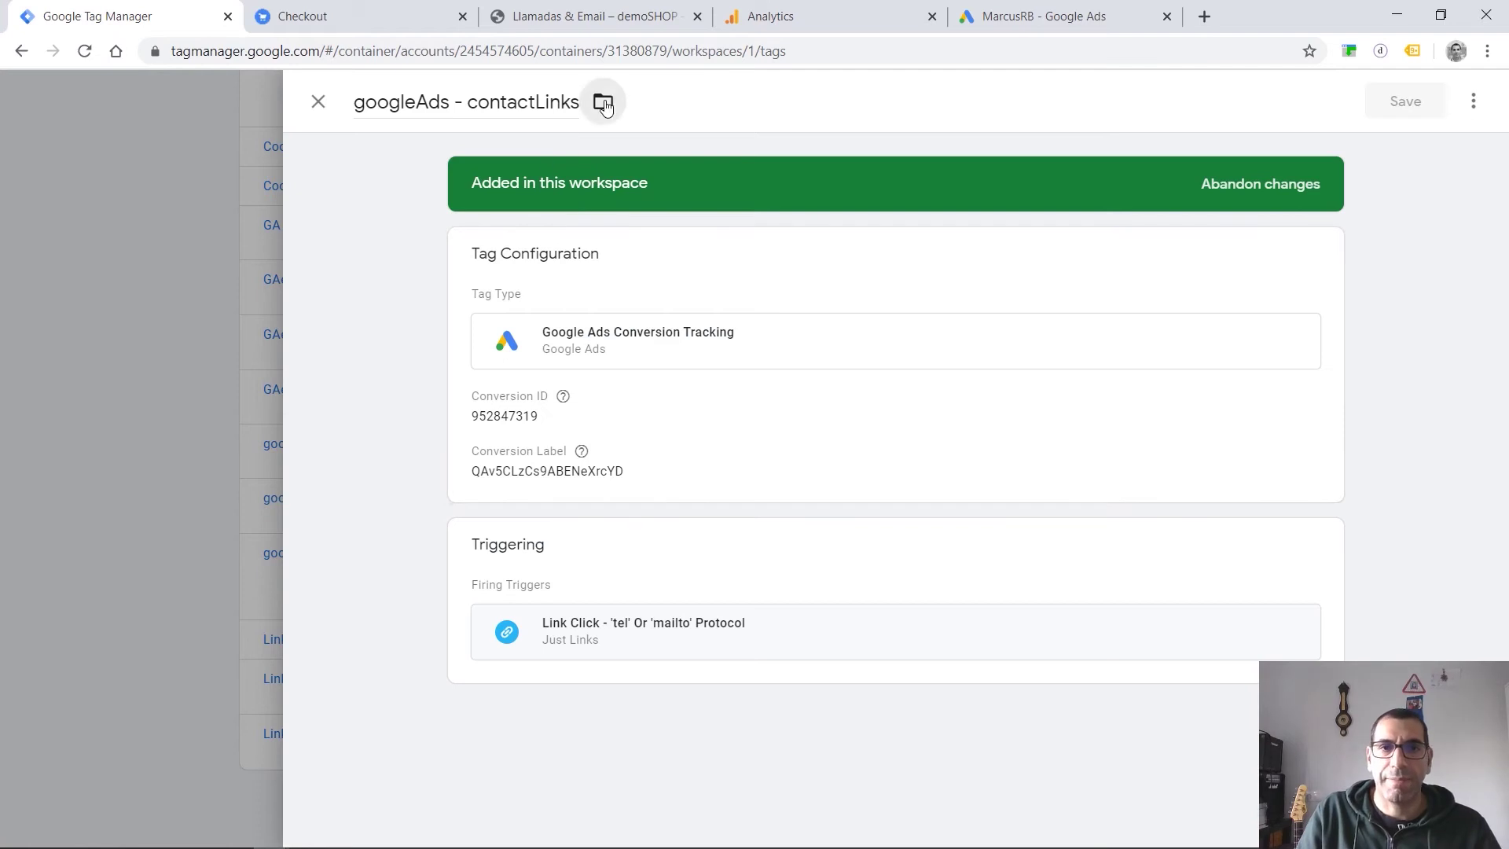
pyautogui.click(603, 101)
pyautogui.scroll(-1, 660, 376)
pyautogui.click(658, 328)
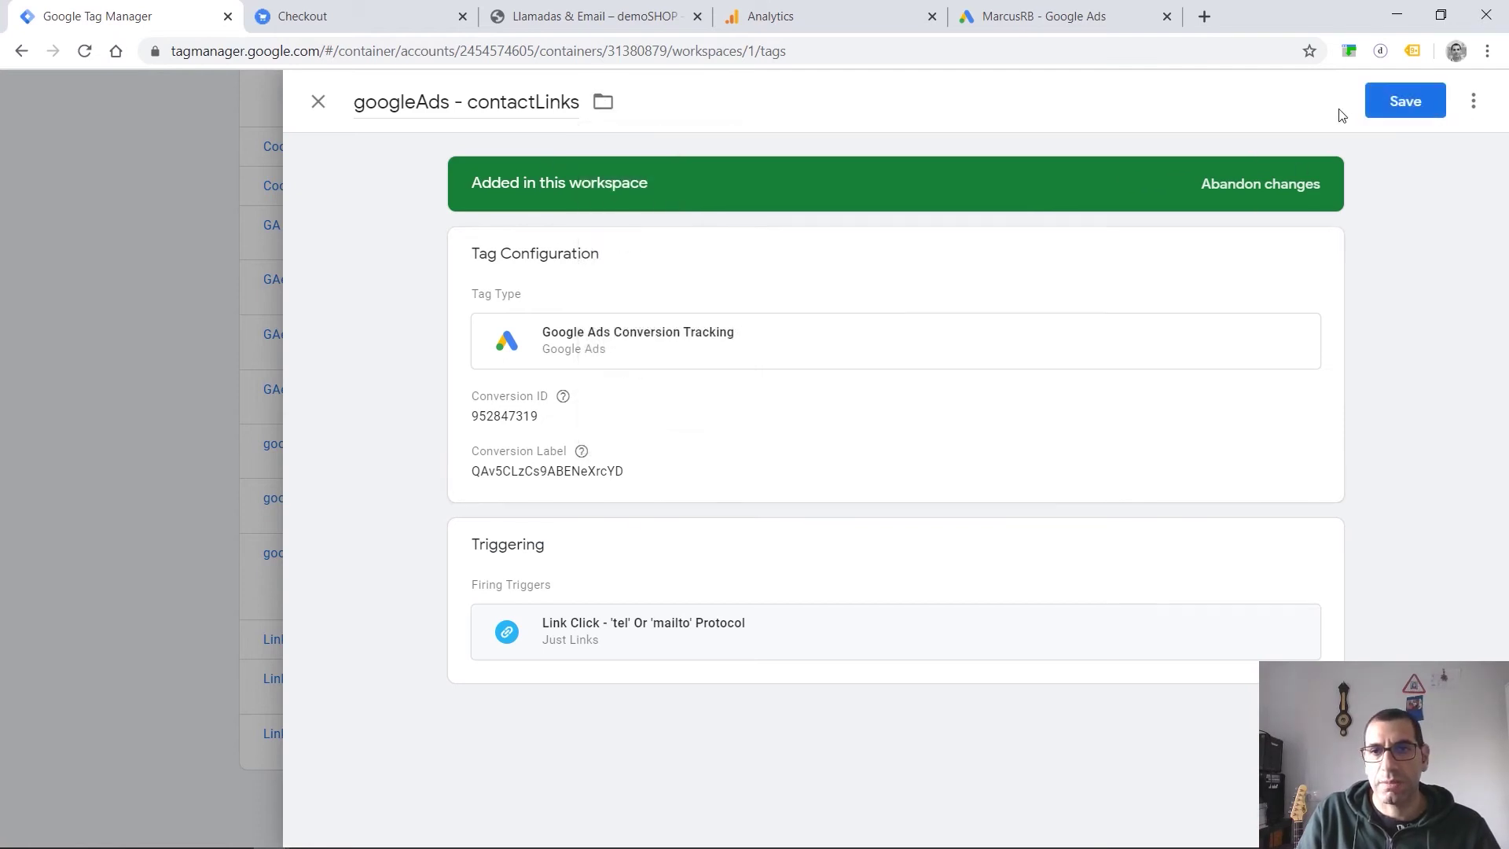
pyautogui.click(1401, 113)
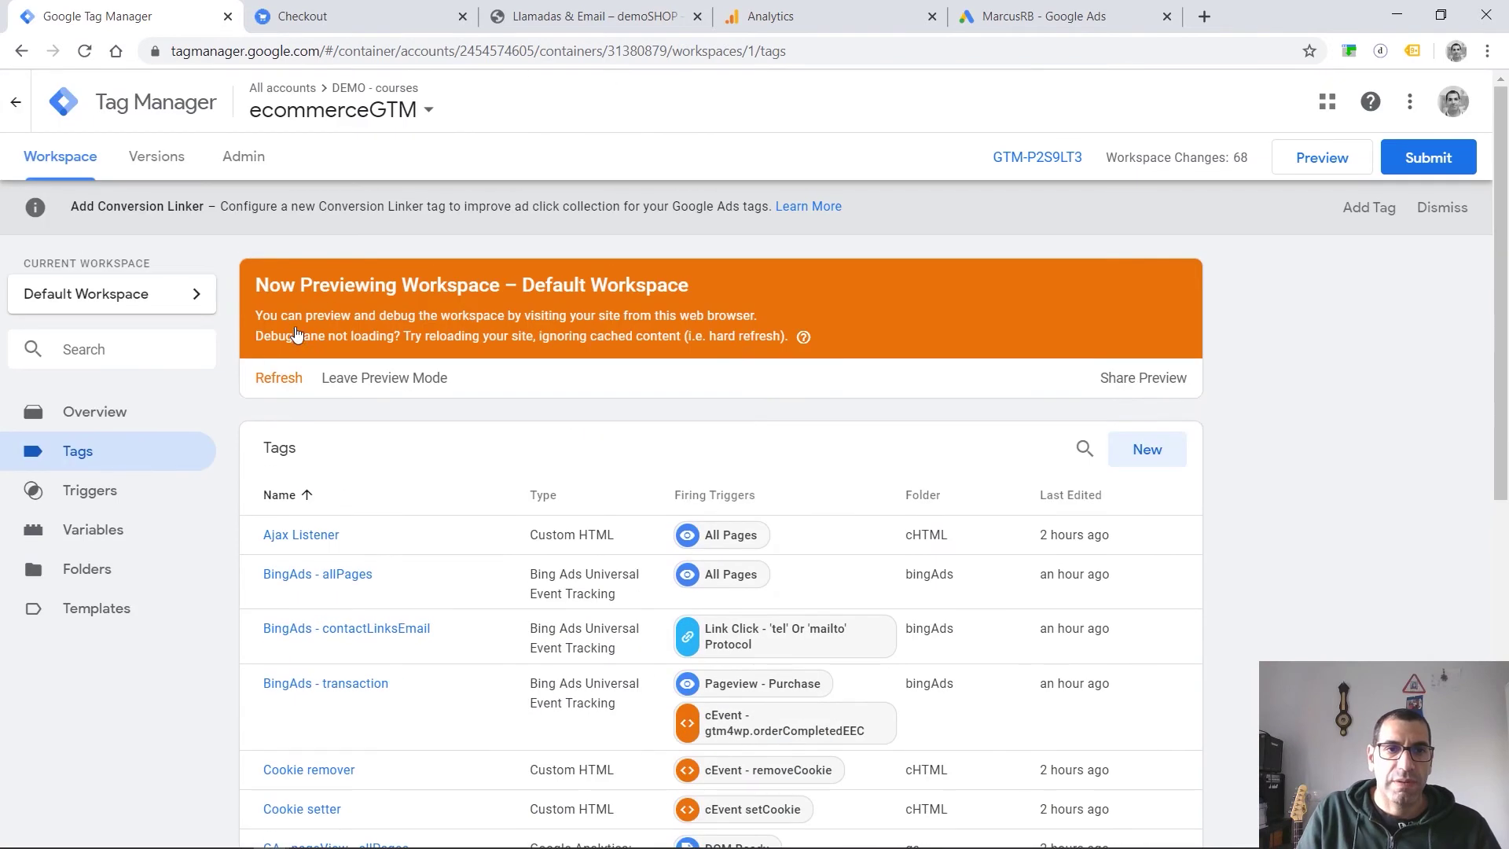
# Refresh the workspace preview and switch to the demoSHOP - KPI site's home page.
pyautogui.click(276, 379)
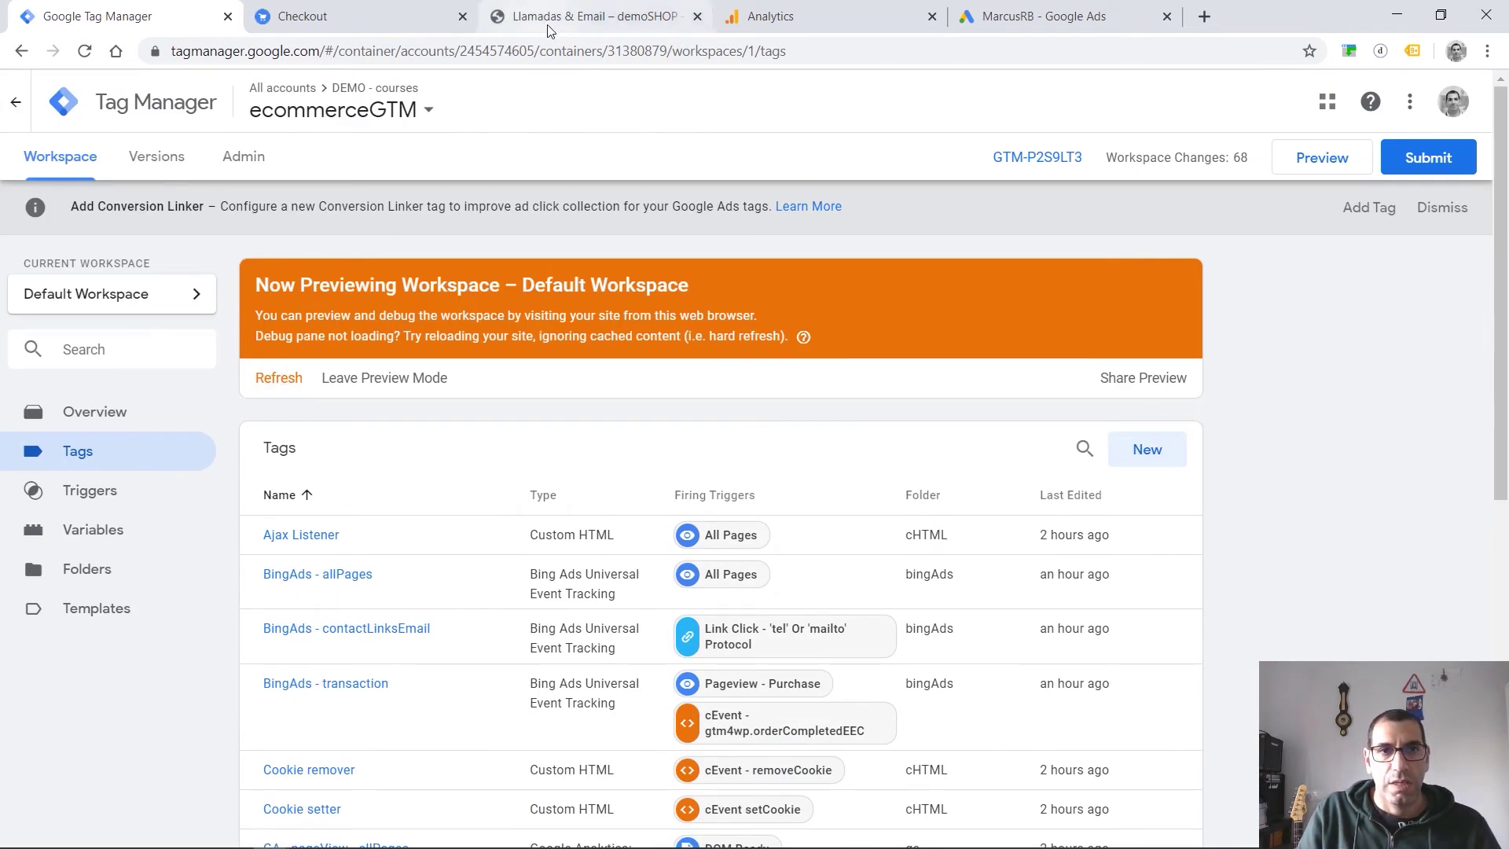
pyautogui.click(595, 16)
pyautogui.scroll(6, 168, 209)
pyautogui.click(336, 158)
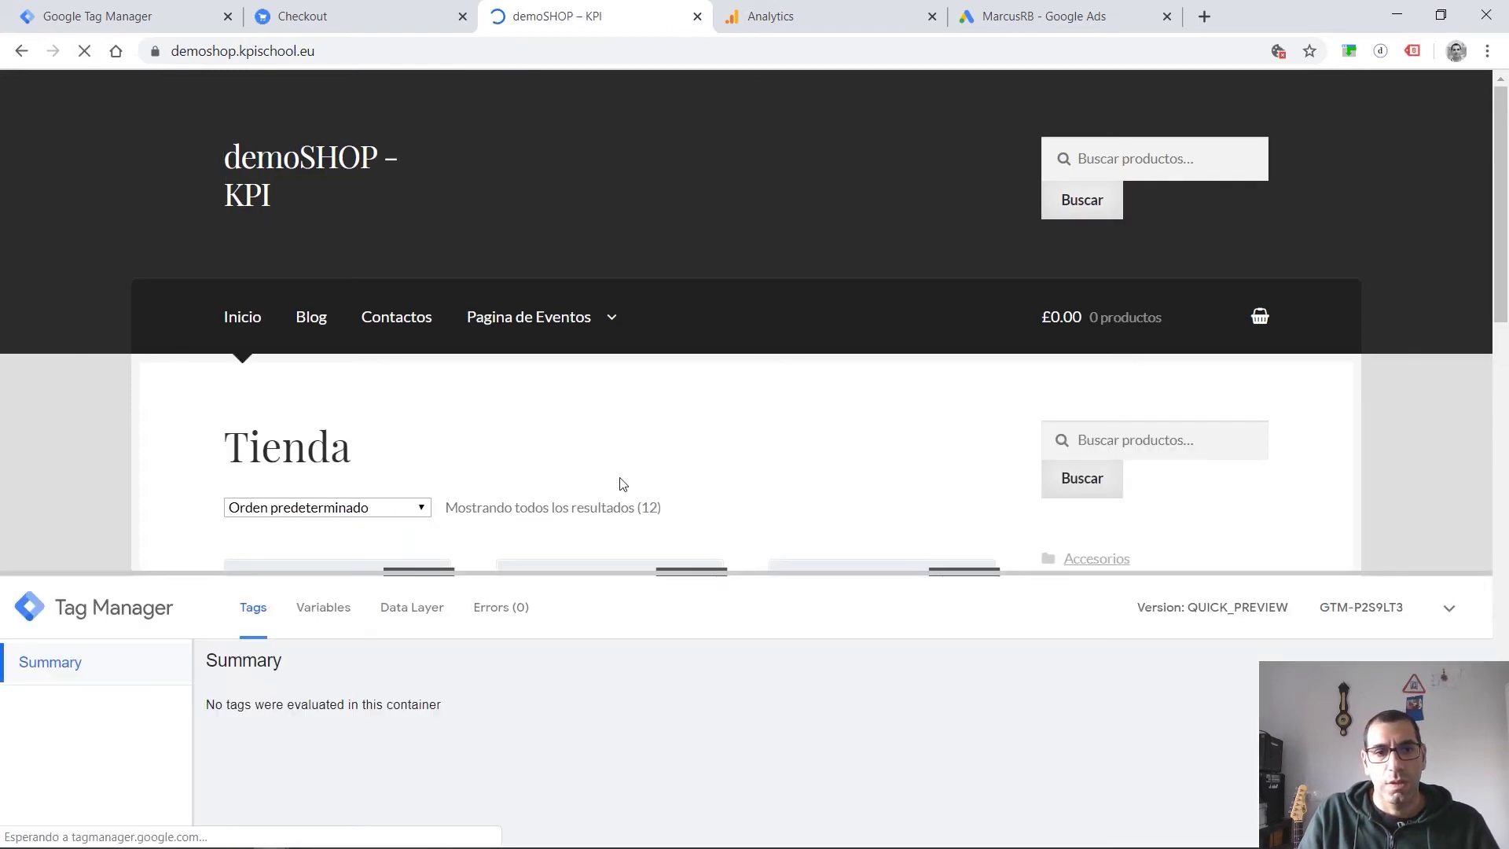
# Add Camiseta de cuello en V, Camiseta and Camiseta de manga larga to the shopping cart.
pyautogui.scroll(-4, 590, 385)
pyautogui.scroll(-3, 591, 391)
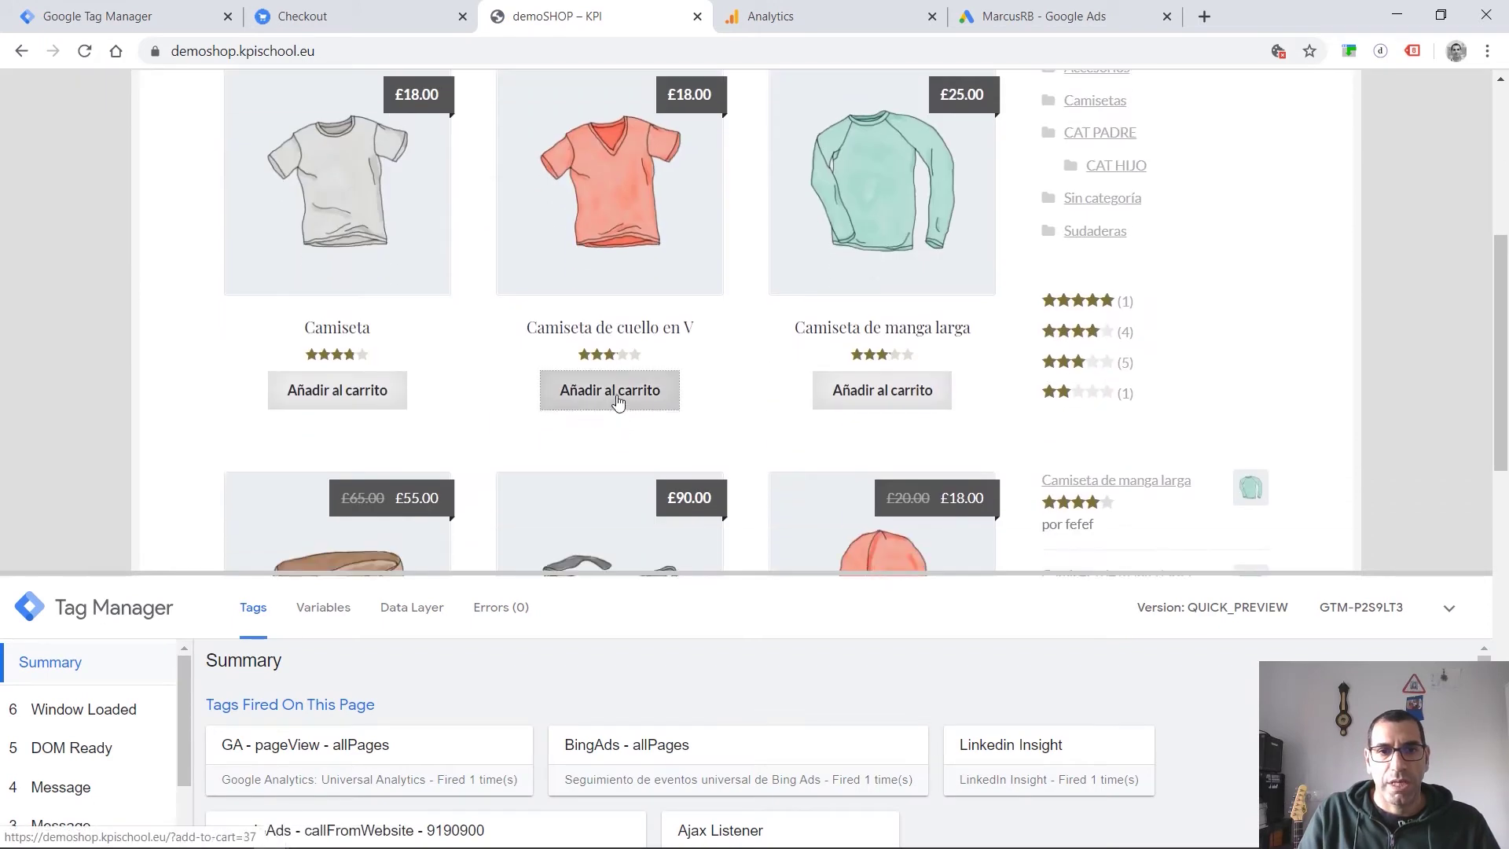
pyautogui.click(616, 398)
pyautogui.click(338, 397)
pyautogui.click(819, 401)
# View the shopping cart and proceed to checkout with the fixed-price shipping option.
pyautogui.scroll(-4, 819, 402)
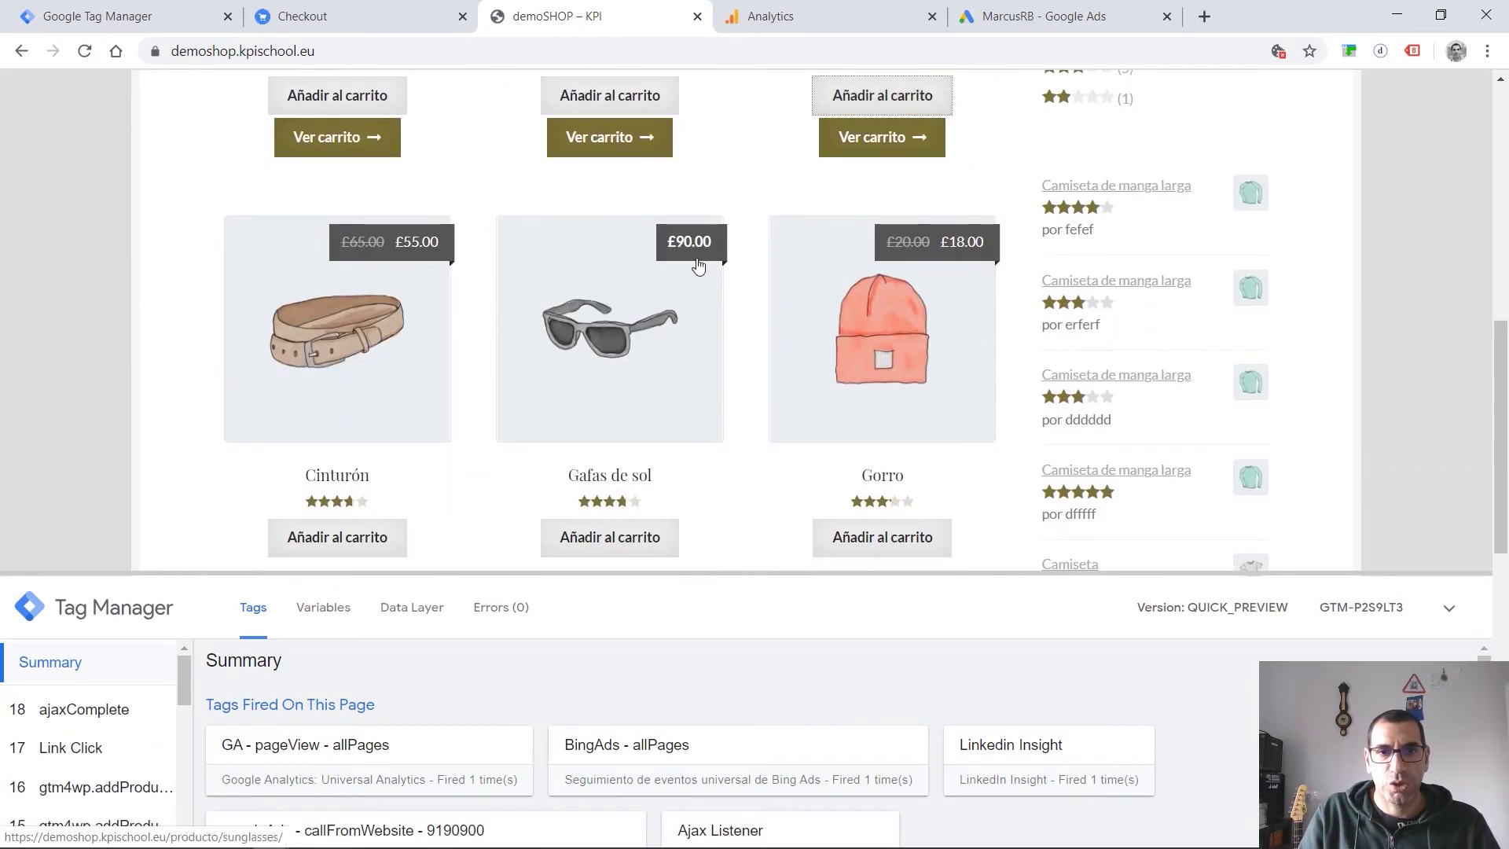
pyautogui.click(630, 134)
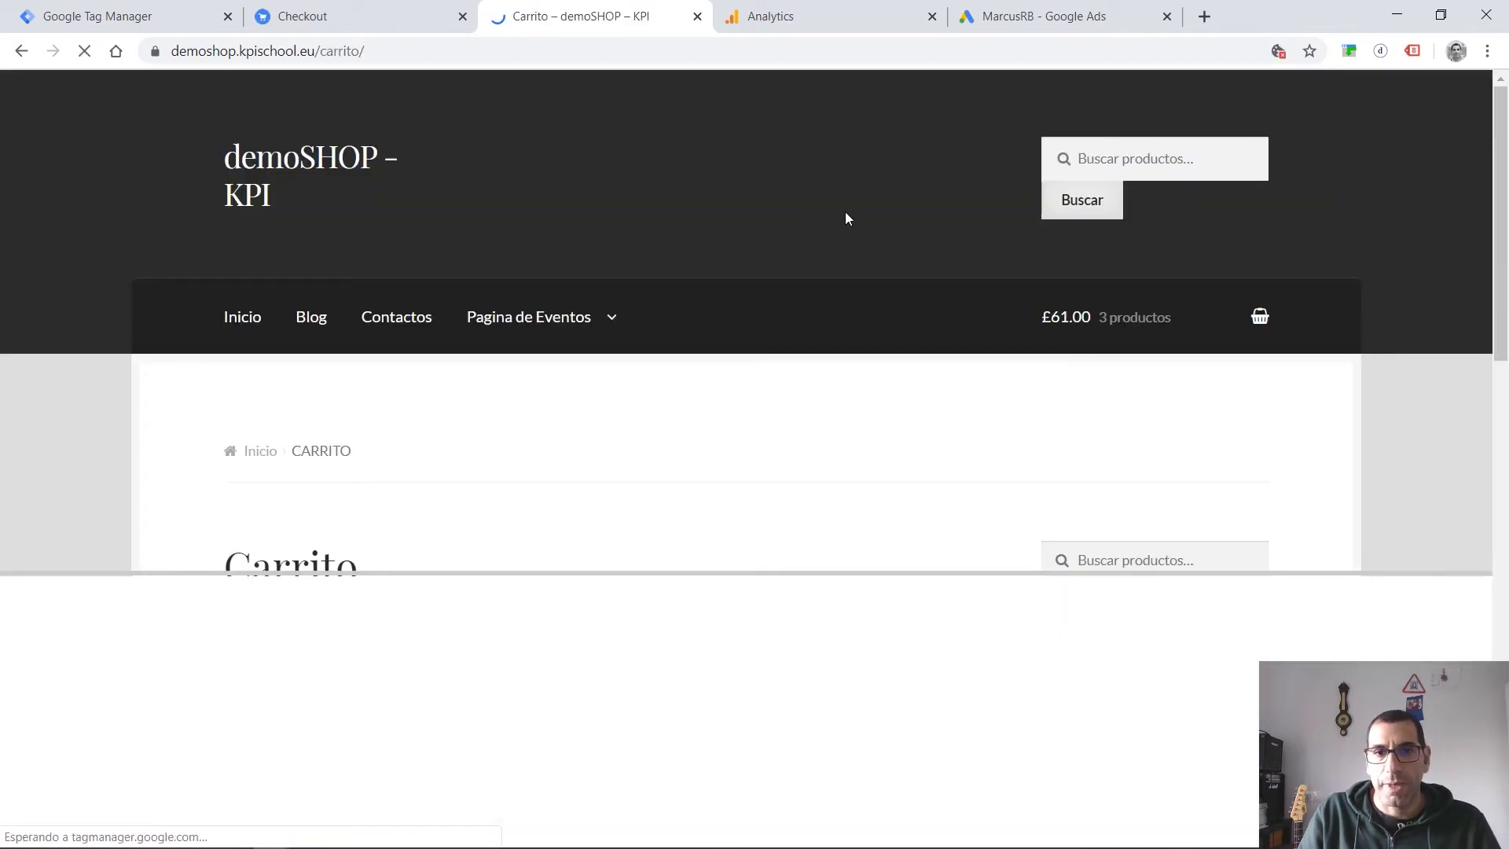
pyautogui.scroll(-8, 846, 211)
pyautogui.scroll(-5, 857, 393)
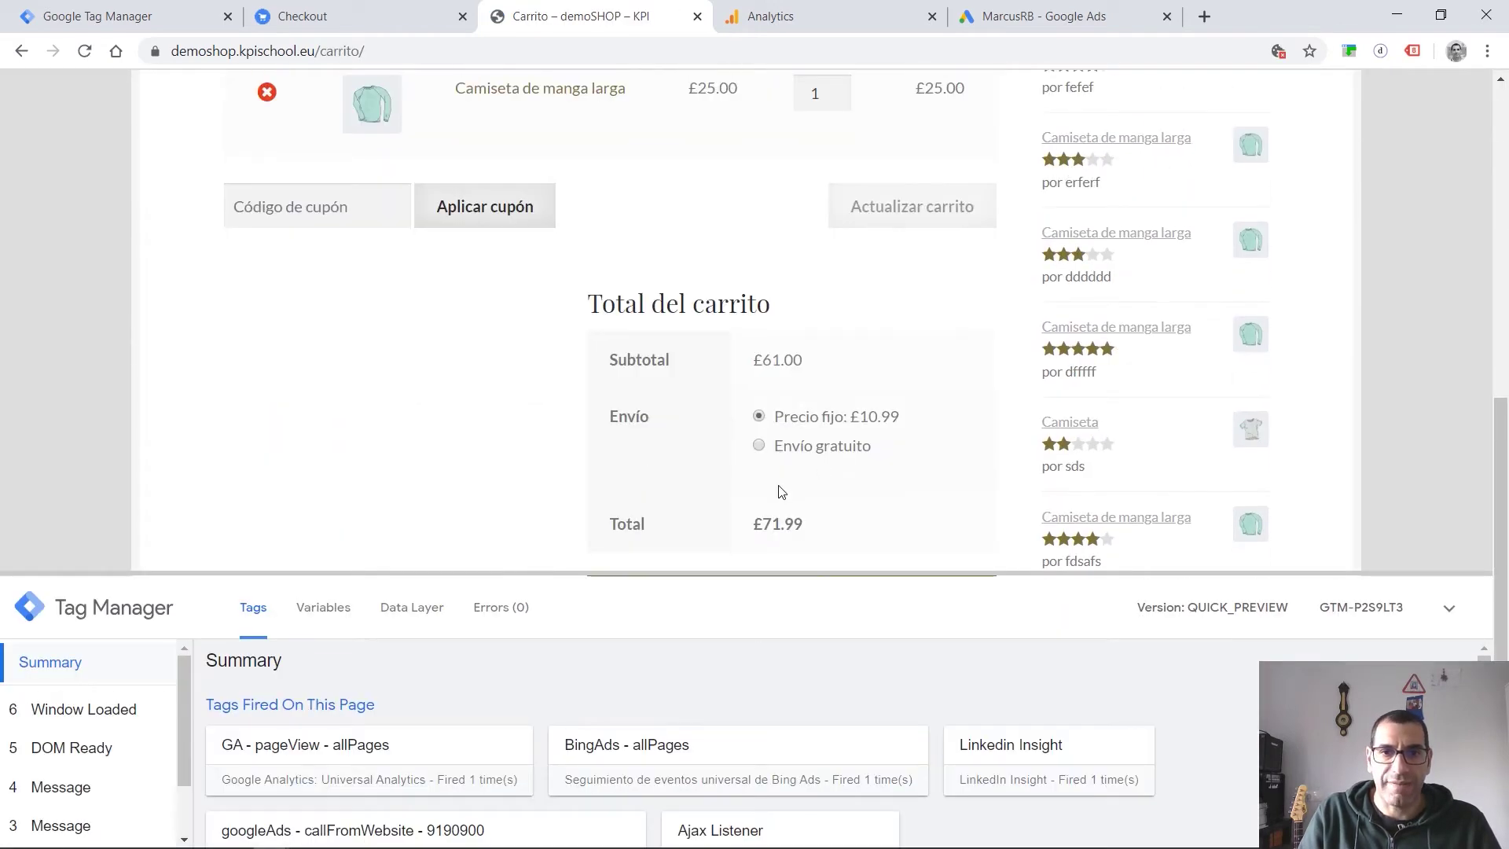
pyautogui.click(772, 413)
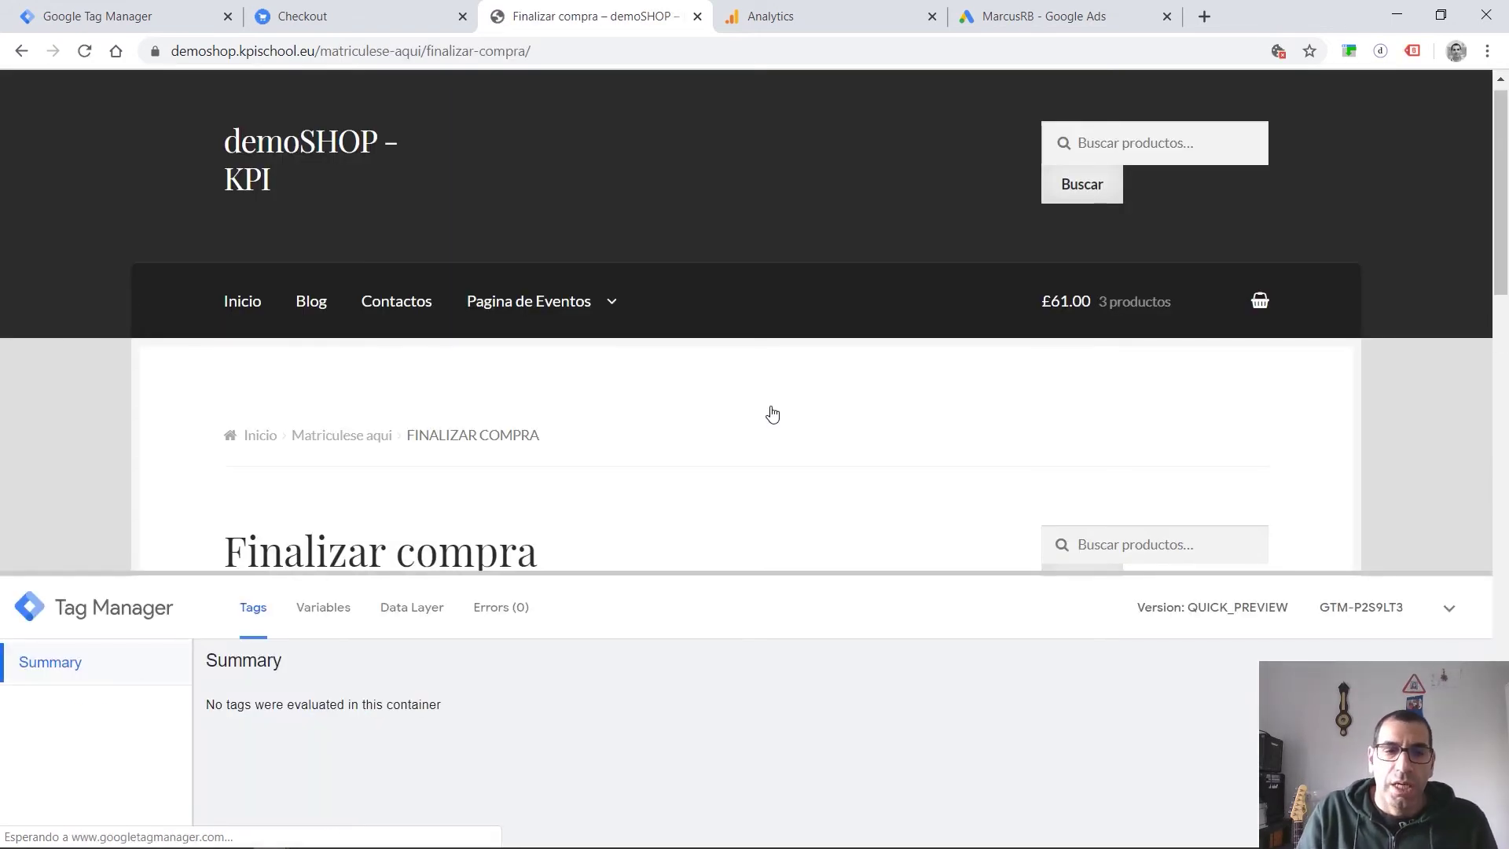
# Fill in the checkout billing details with the saved test entry.
pyautogui.scroll(-3, 773, 413)
pyautogui.scroll(-3, 762, 399)
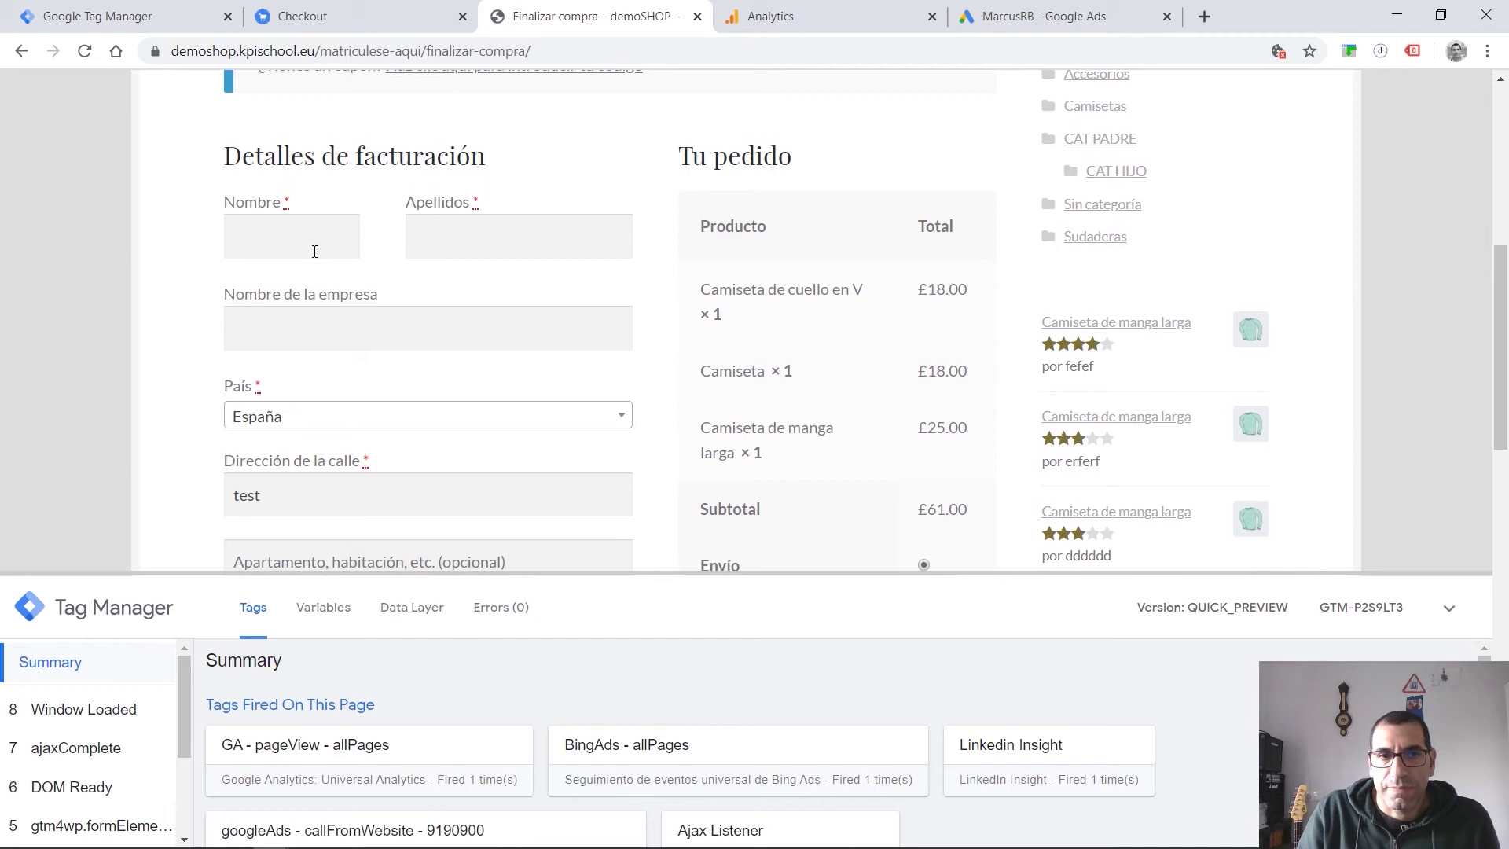
pyautogui.click(314, 250)
pyautogui.click(324, 403)
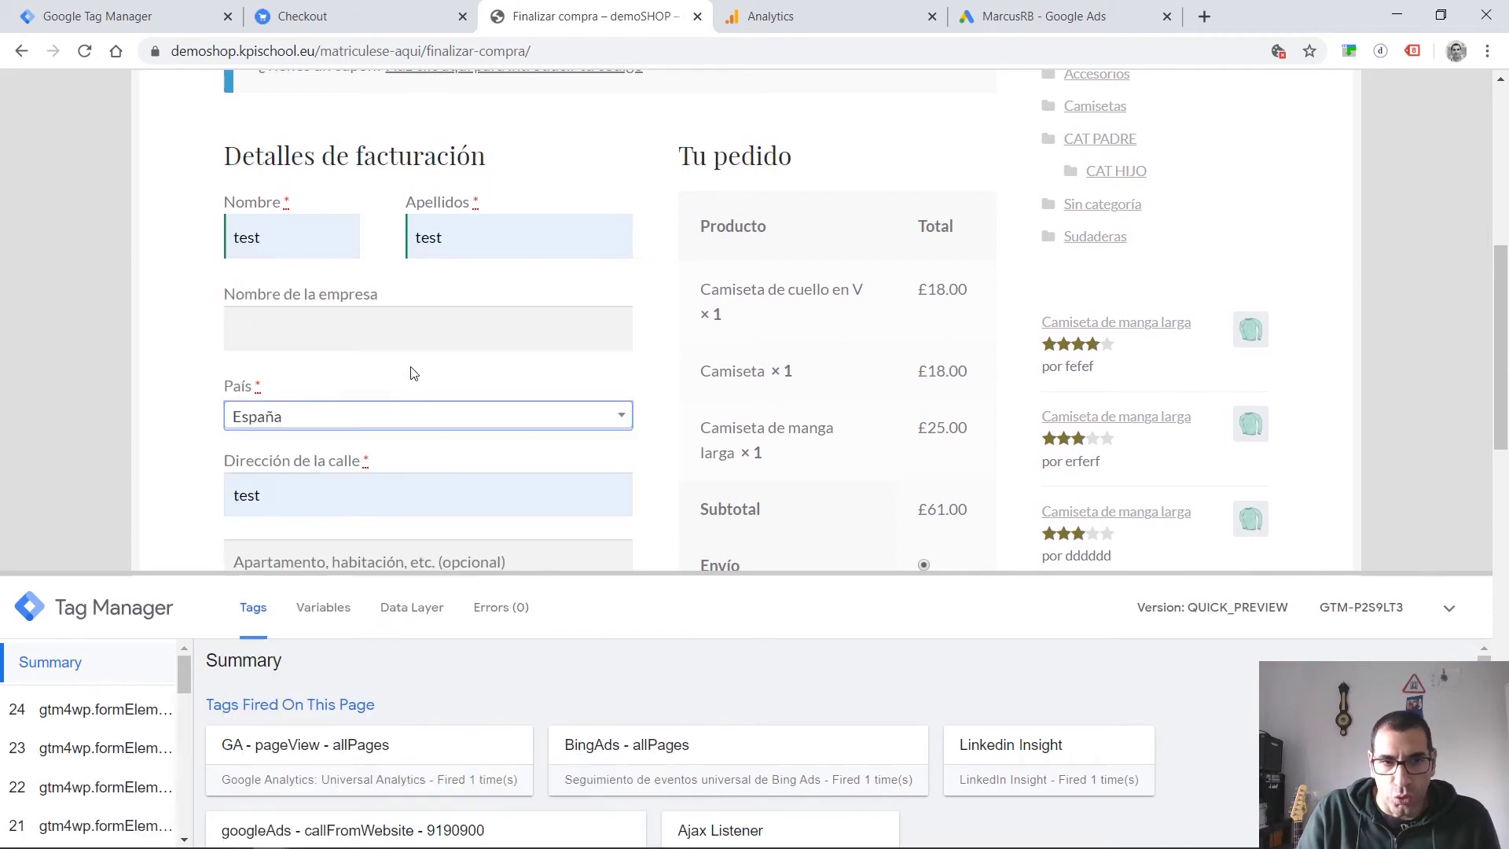
pyautogui.scroll(-3, 419, 379)
# Replace the billing e-mail with a different test e-mail address.
pyautogui.scroll(-4, 412, 372)
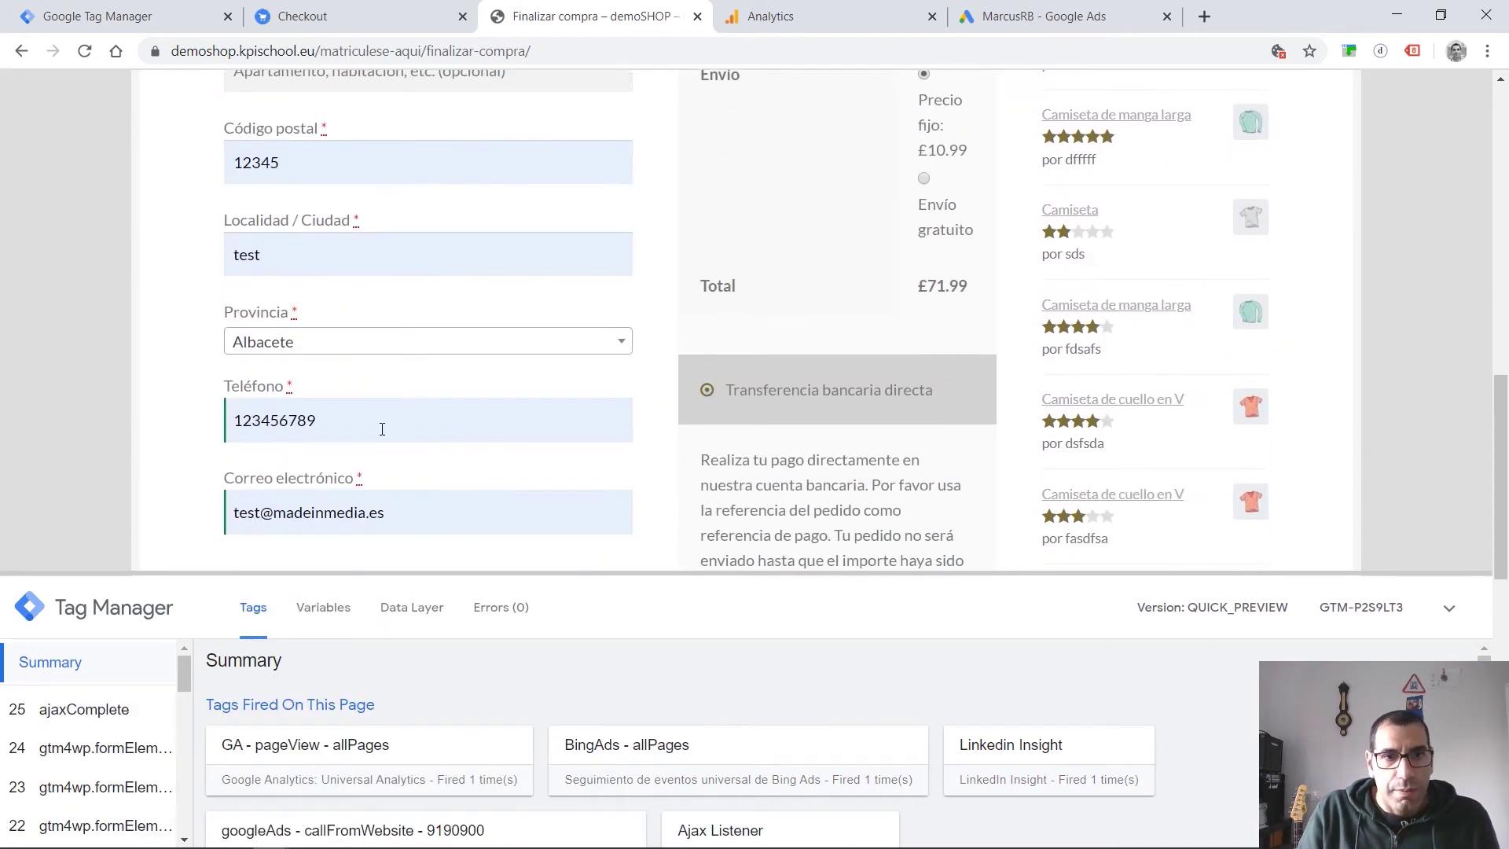
pyautogui.click(352, 323)
pyautogui.hotkey('ctrl', 'a')
pyautogui.write('te')
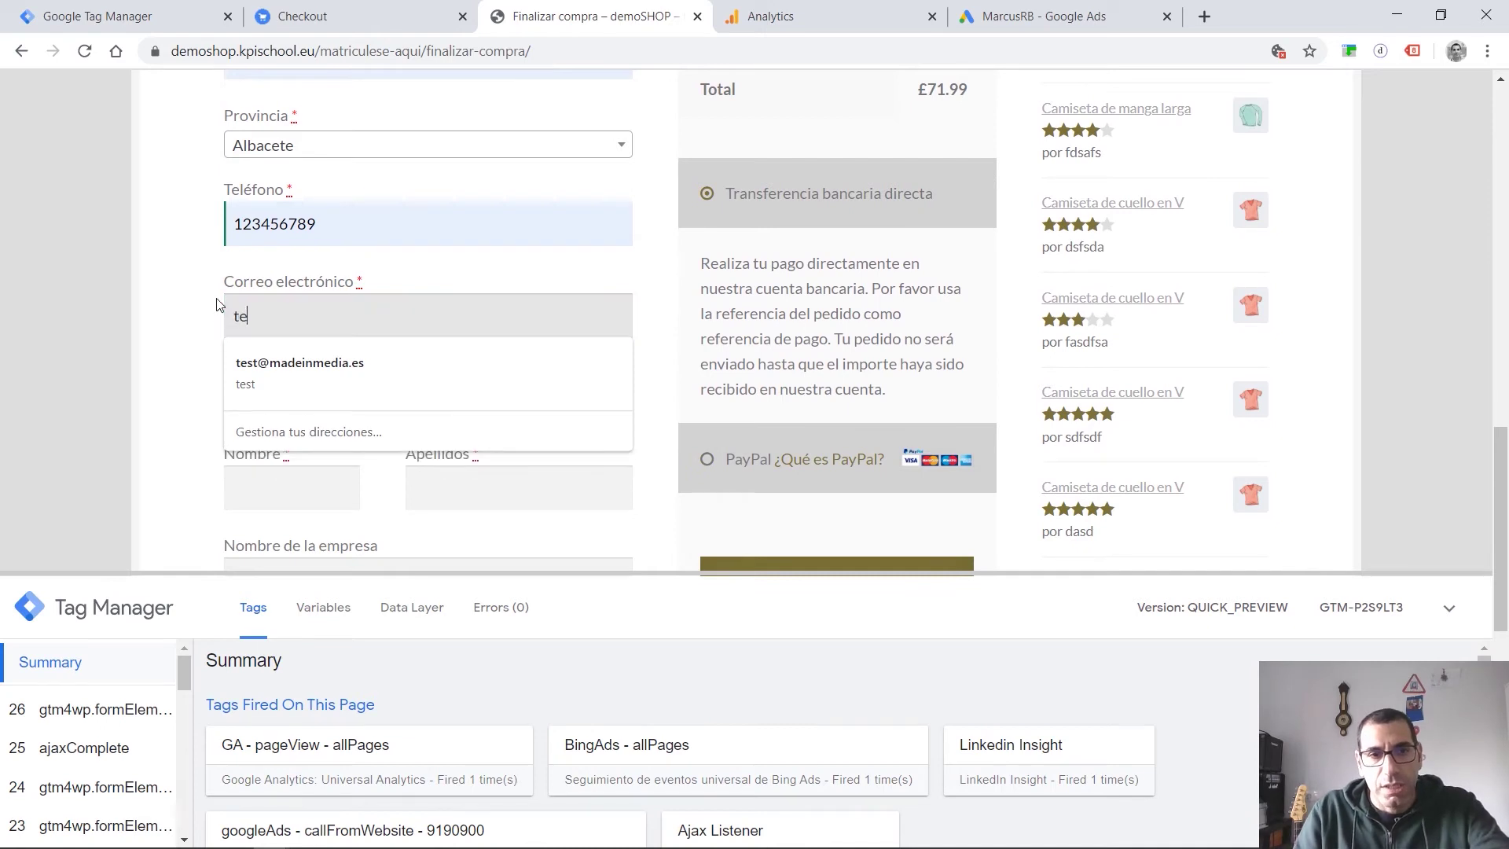
pyautogui.write('st@teste.comtes.co')
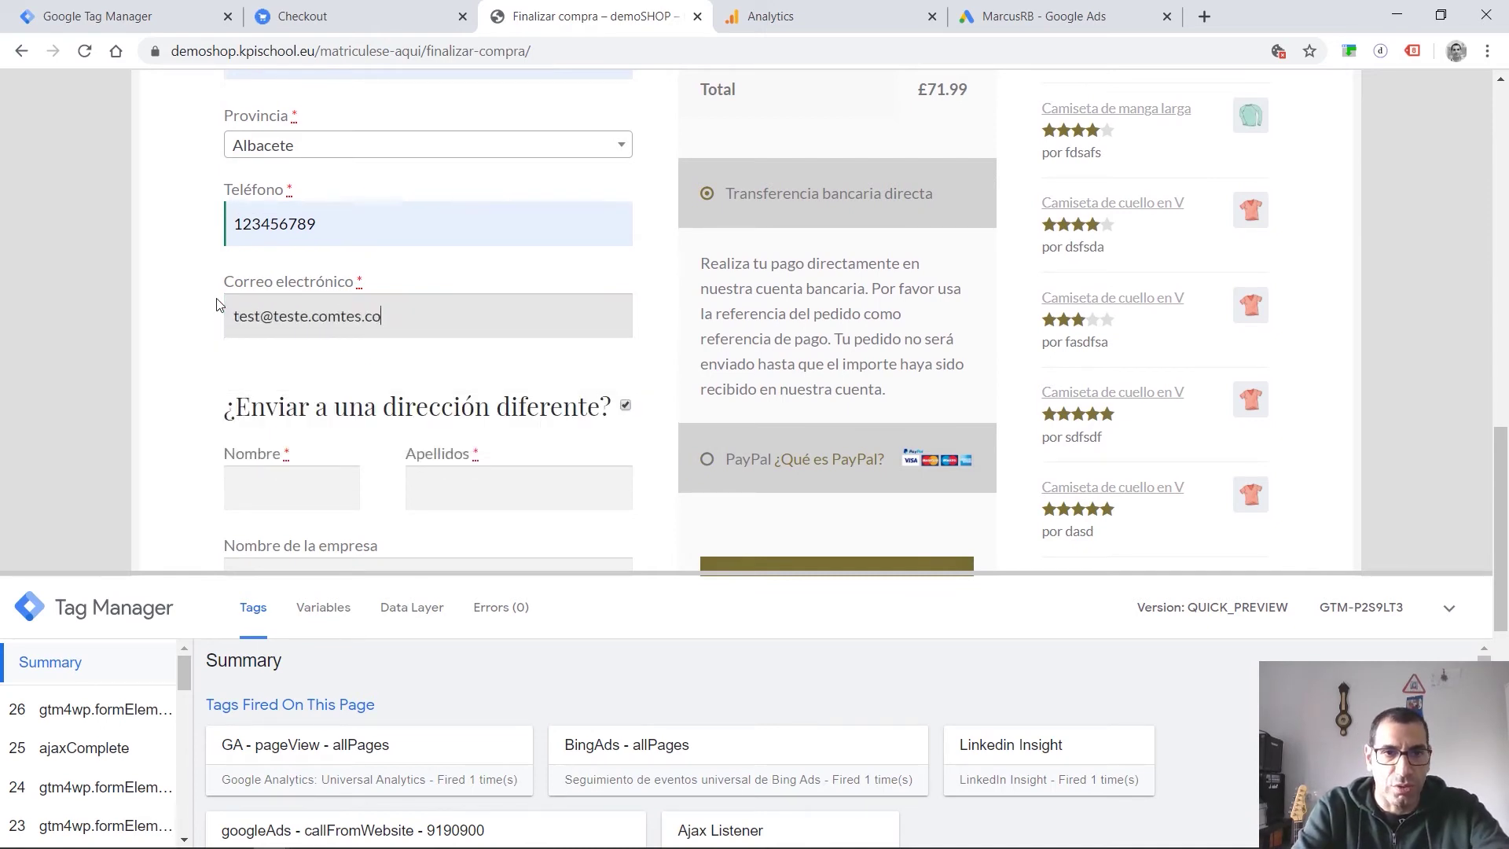
# Turn off shipping to a different address and place the order with direct bank transfer as payment.
pyautogui.scroll(-2, 635, 290)
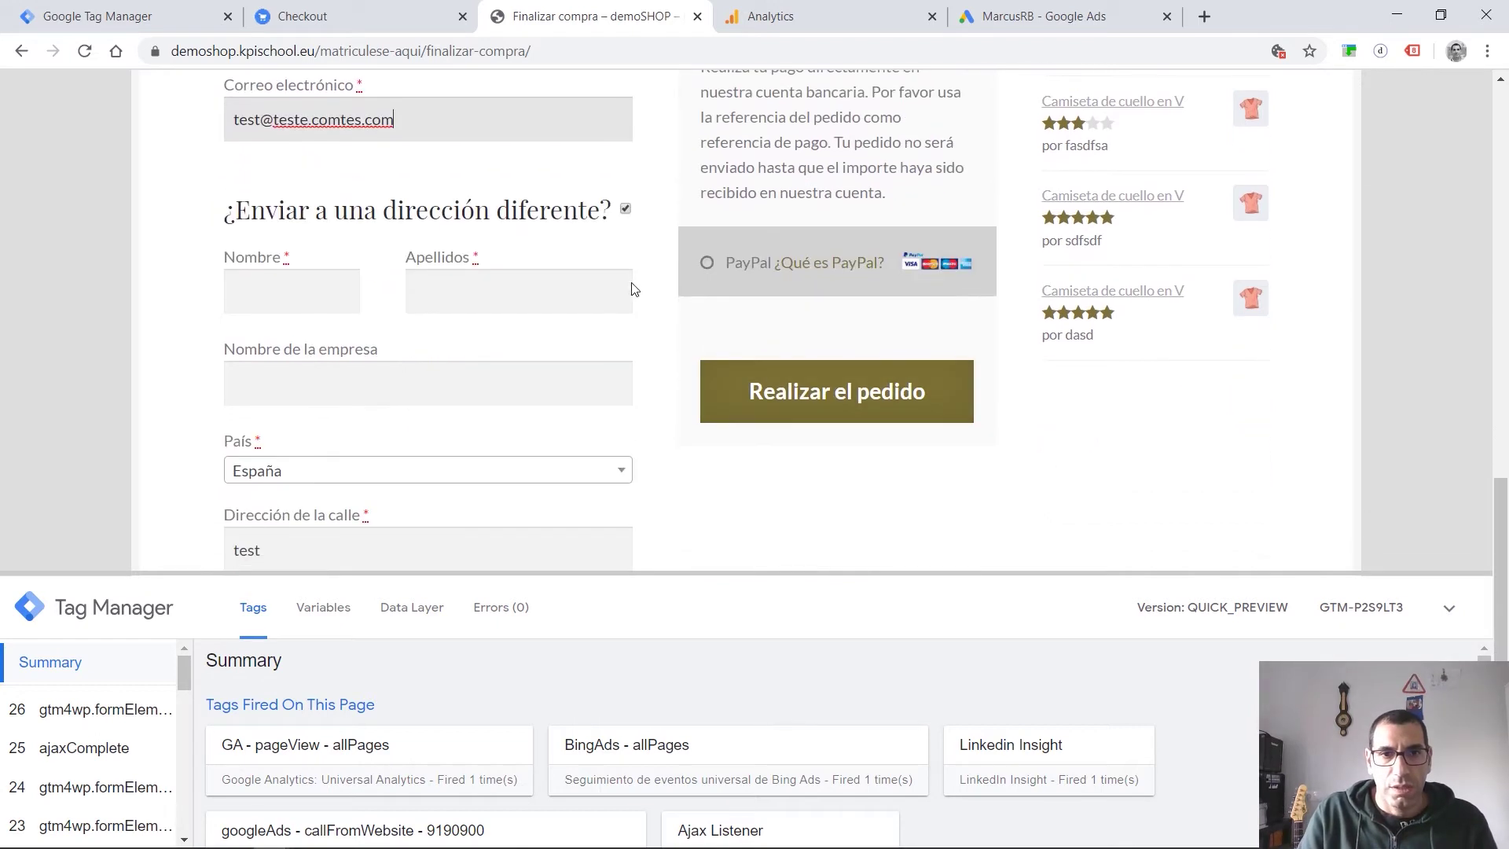
pyautogui.click(626, 211)
pyautogui.click(822, 432)
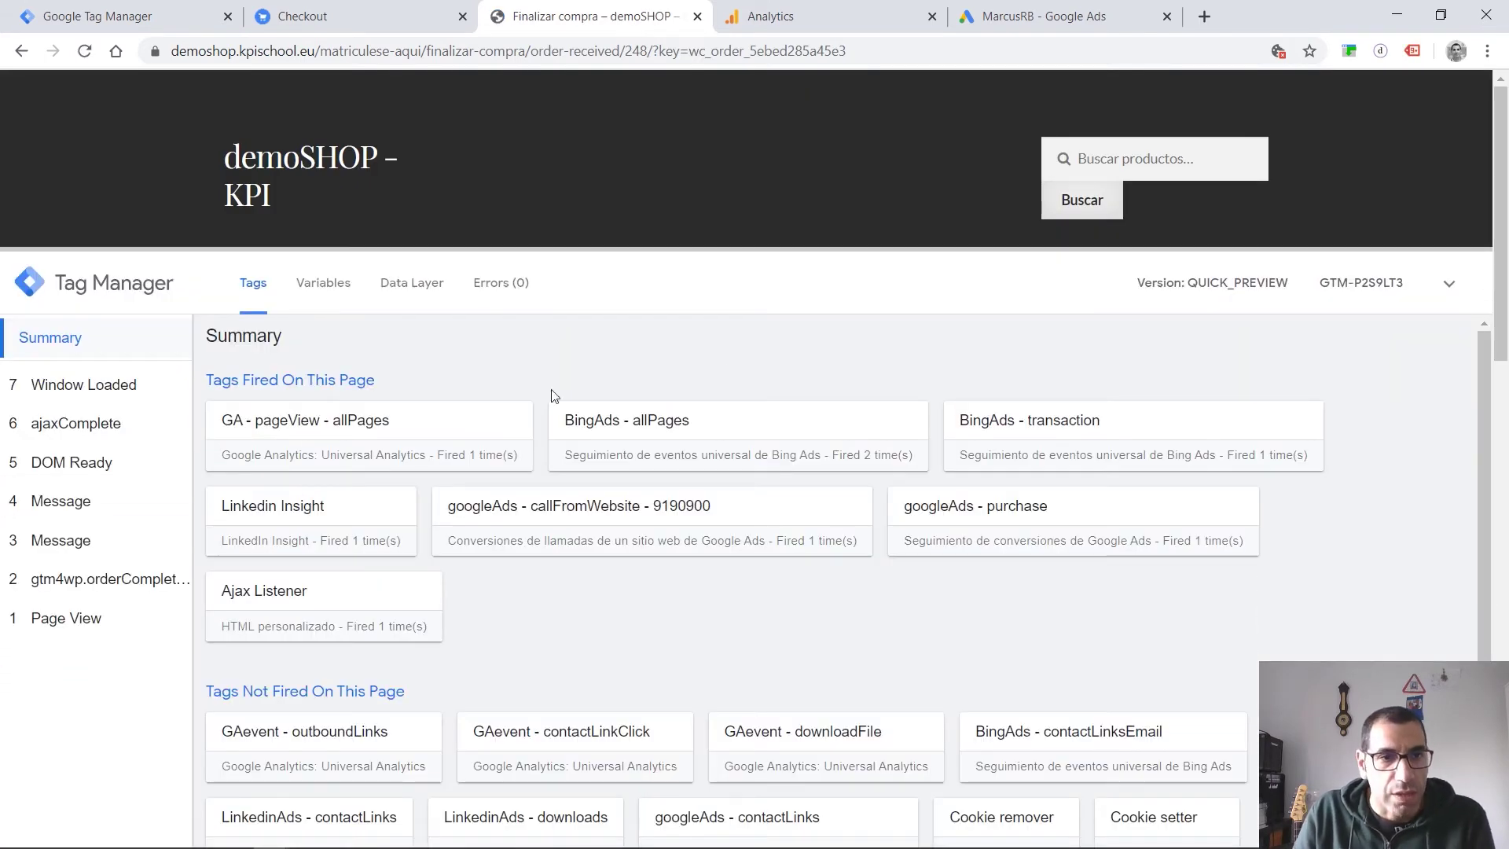
# Examine all googleAds - purchase tag properties for the gtm4wp.orderCompletedEEC event and compare them with the order confirmation.
pyautogui.click(110, 586)
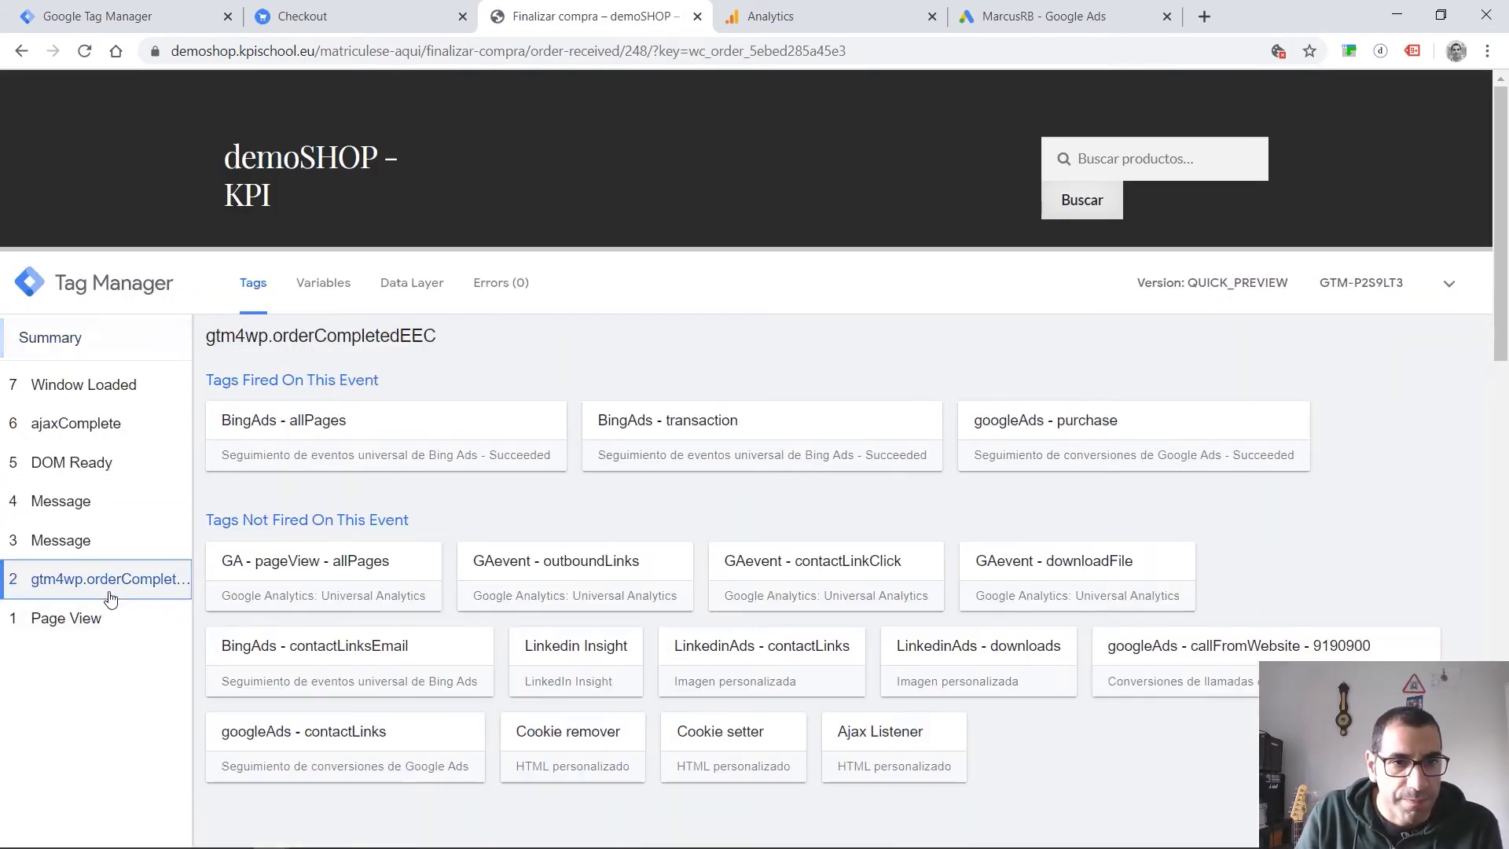
pyautogui.click(1008, 444)
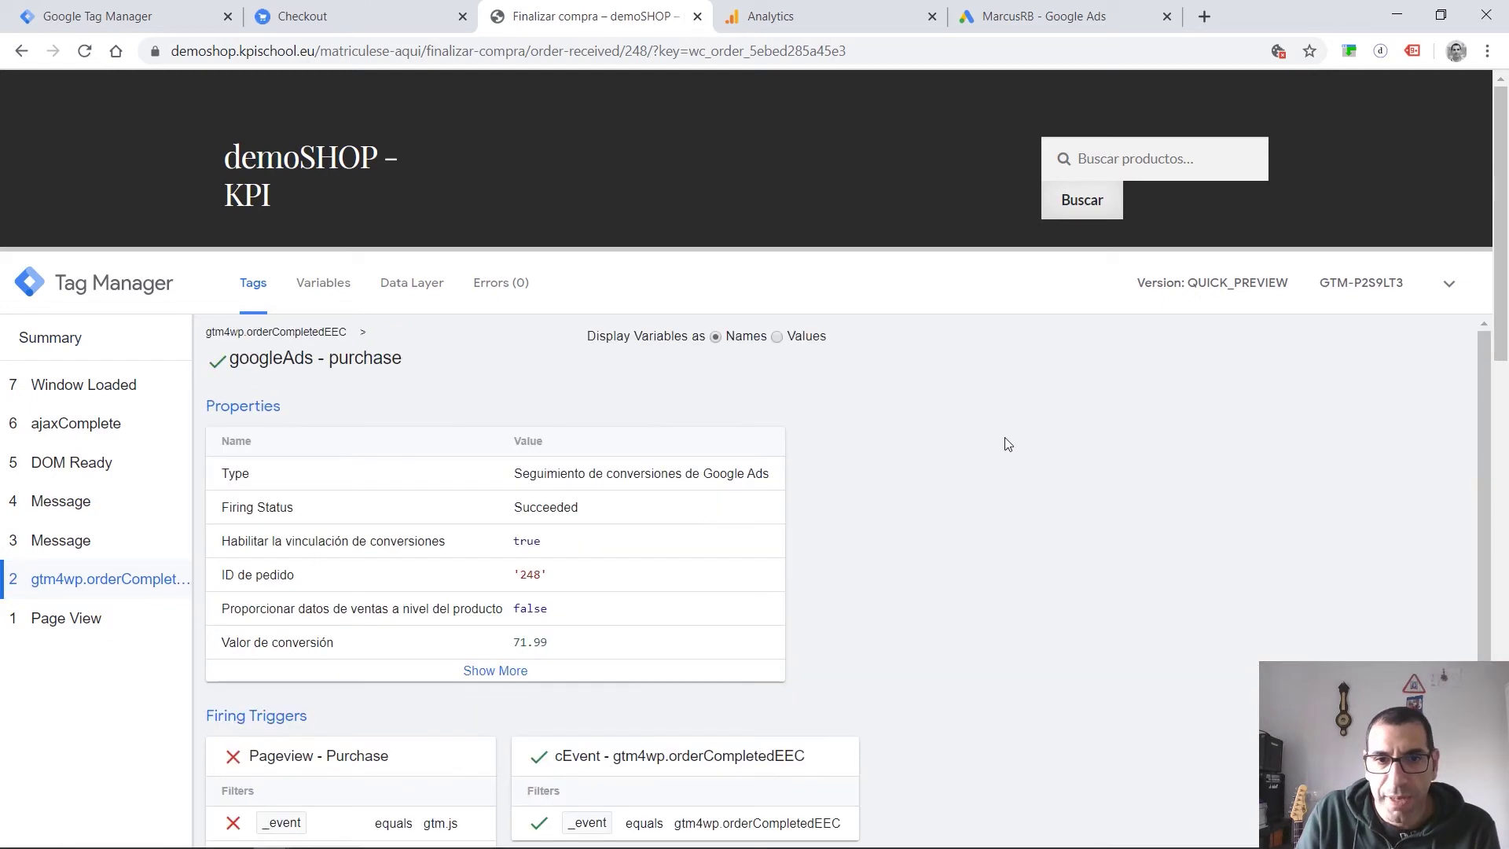
pyautogui.click(492, 670)
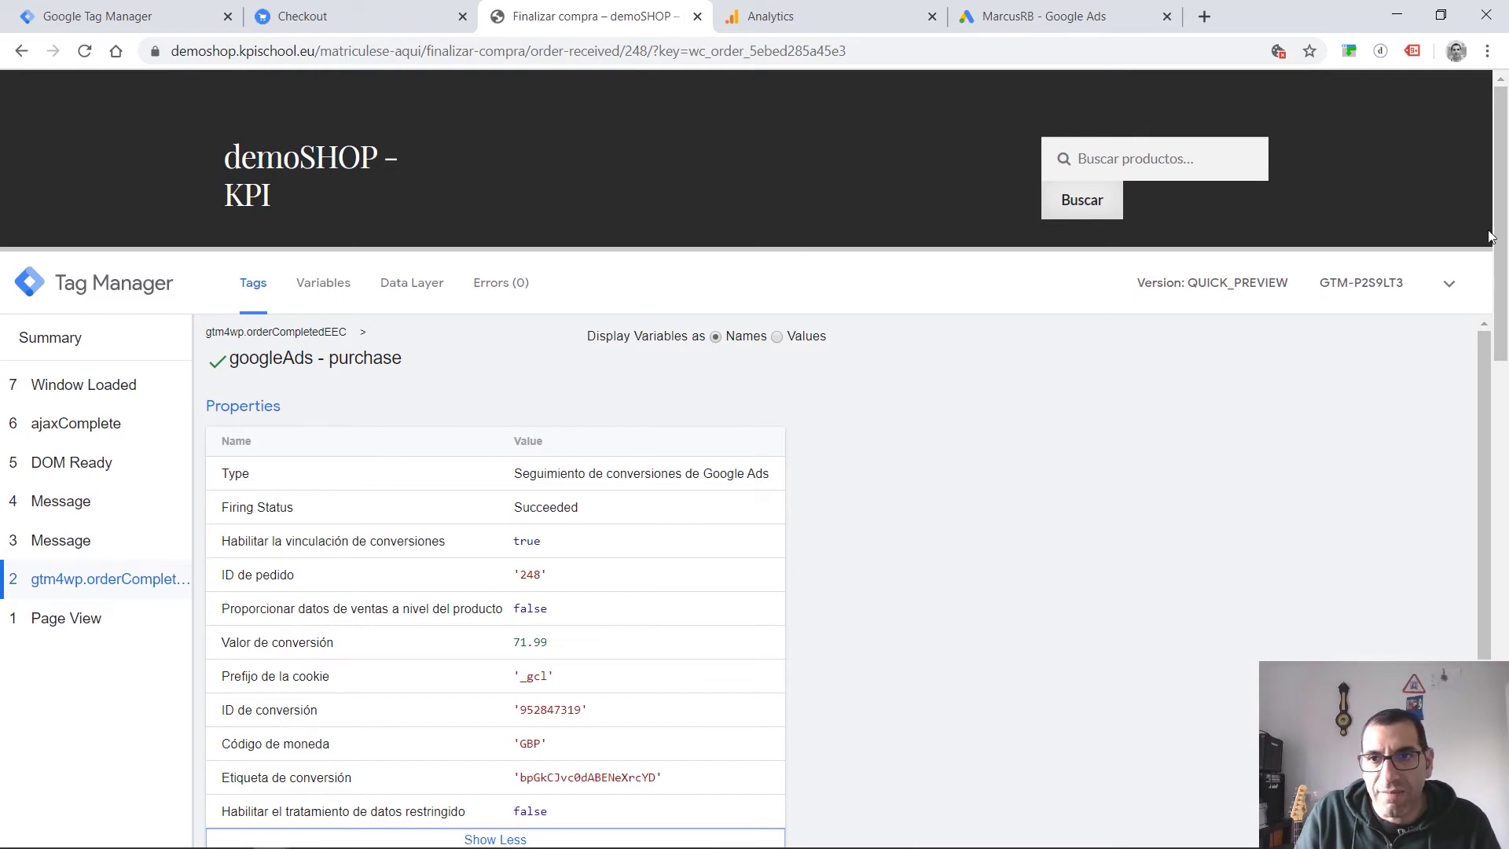
pyautogui.click(1449, 285)
pyautogui.scroll(-5, 792, 563)
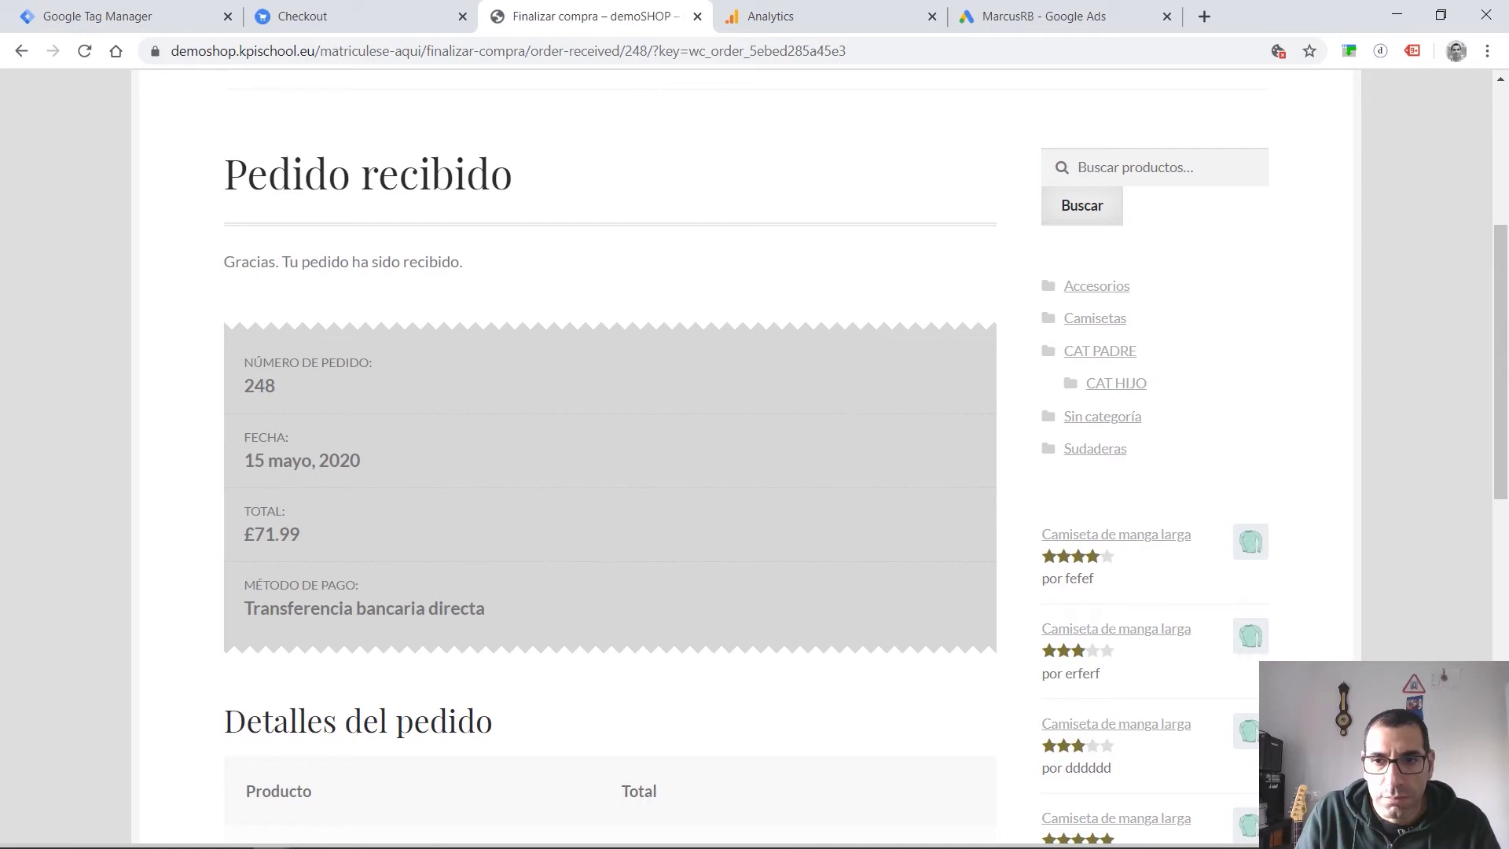
pyautogui.click(1449, 844)
pyautogui.scroll(-3, 759, 670)
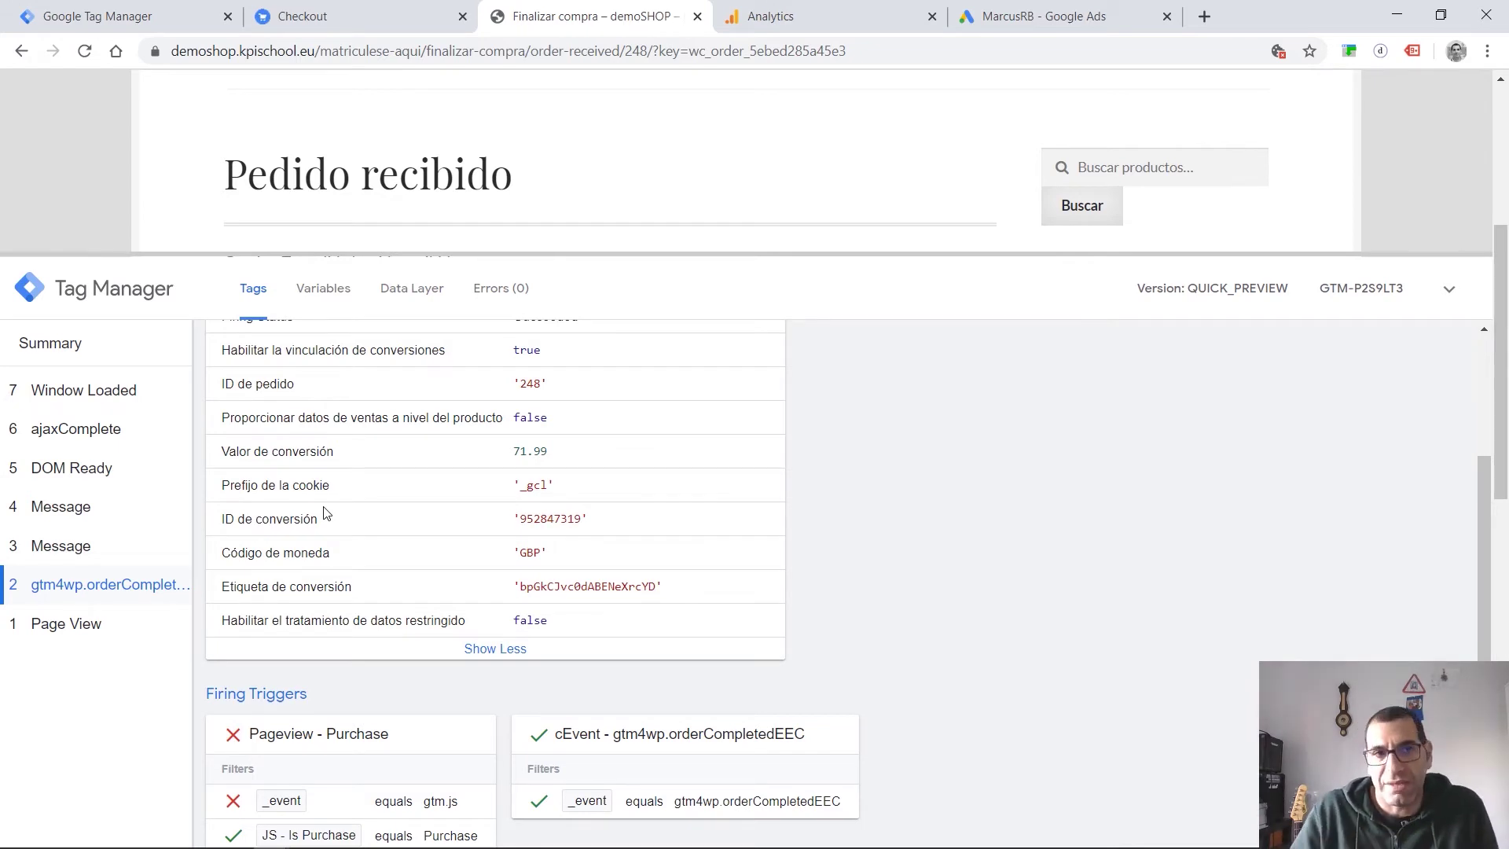
# Return to Google Tag Manager and review the Conversion Linking settings of the googleAds - purchase tag.
pyautogui.click(111, 29)
pyautogui.scroll(-5, 401, 307)
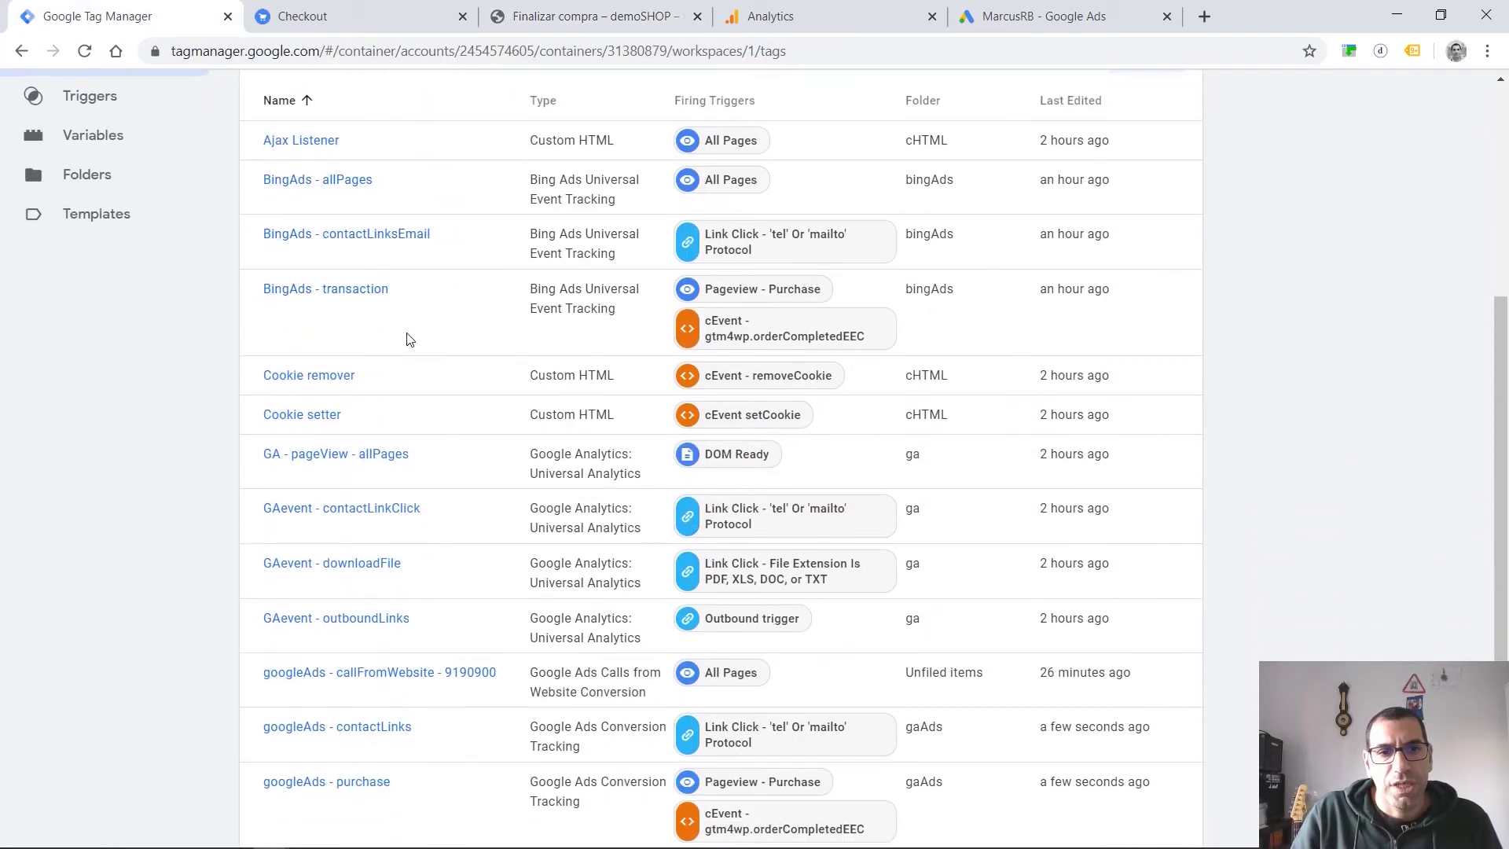
pyautogui.scroll(-3, 408, 346)
pyautogui.click(370, 557)
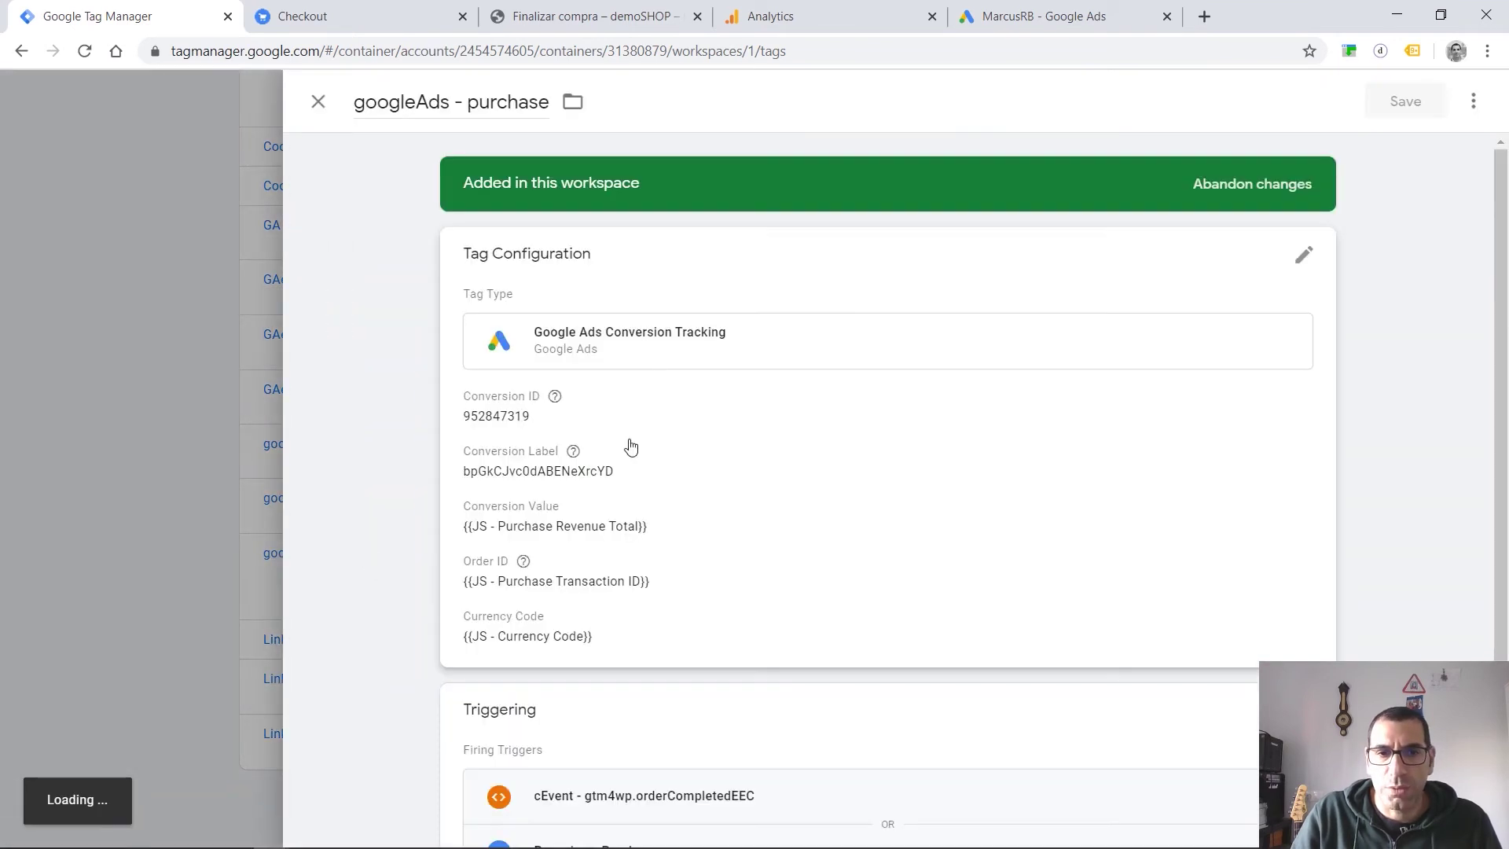
pyautogui.scroll(-1, 672, 506)
pyautogui.click(733, 550)
pyautogui.scroll(-5, 736, 542)
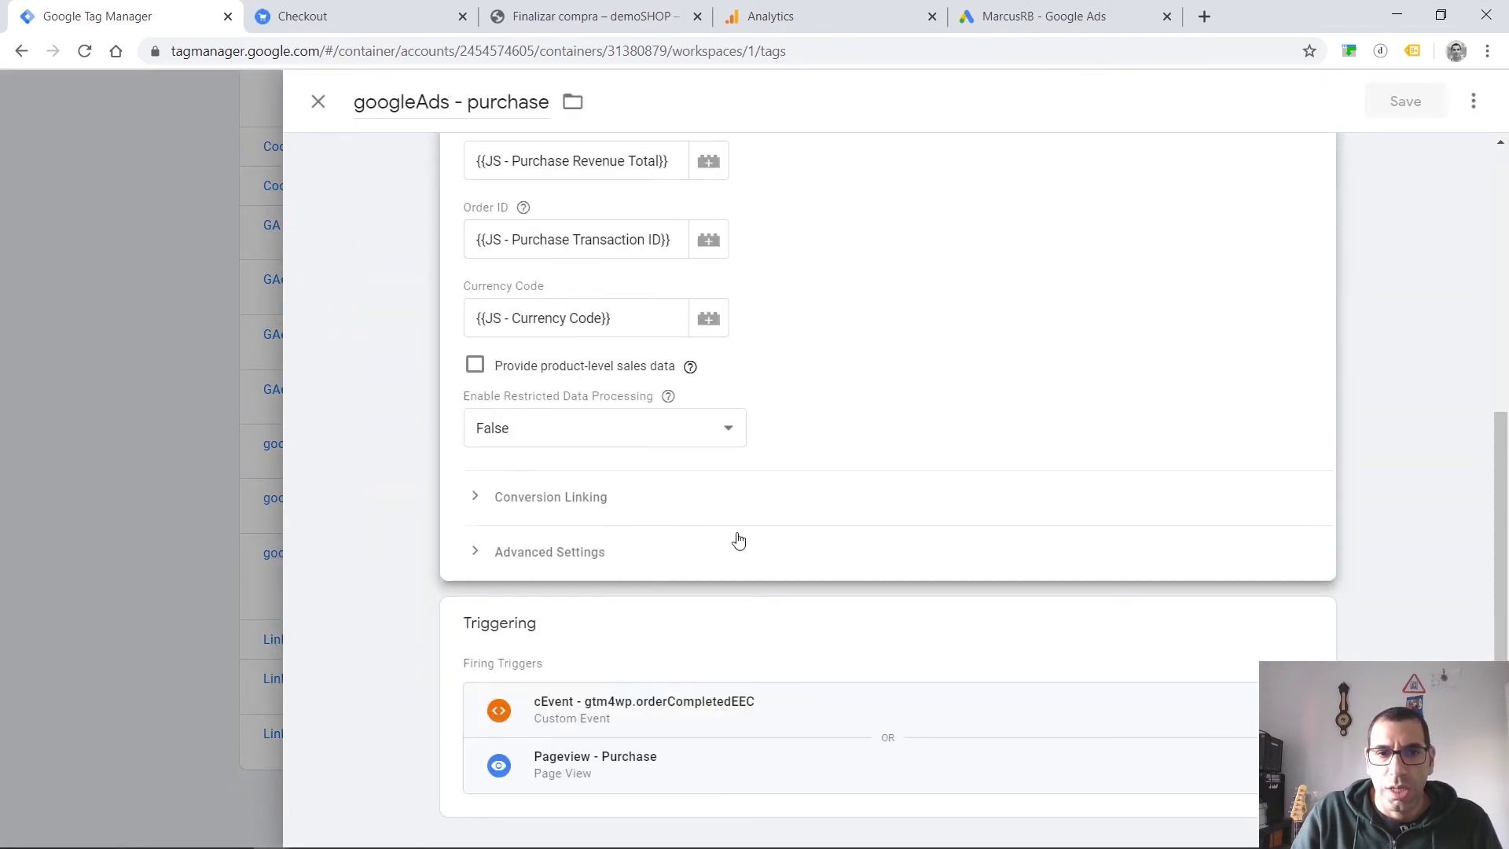
pyautogui.click(550, 501)
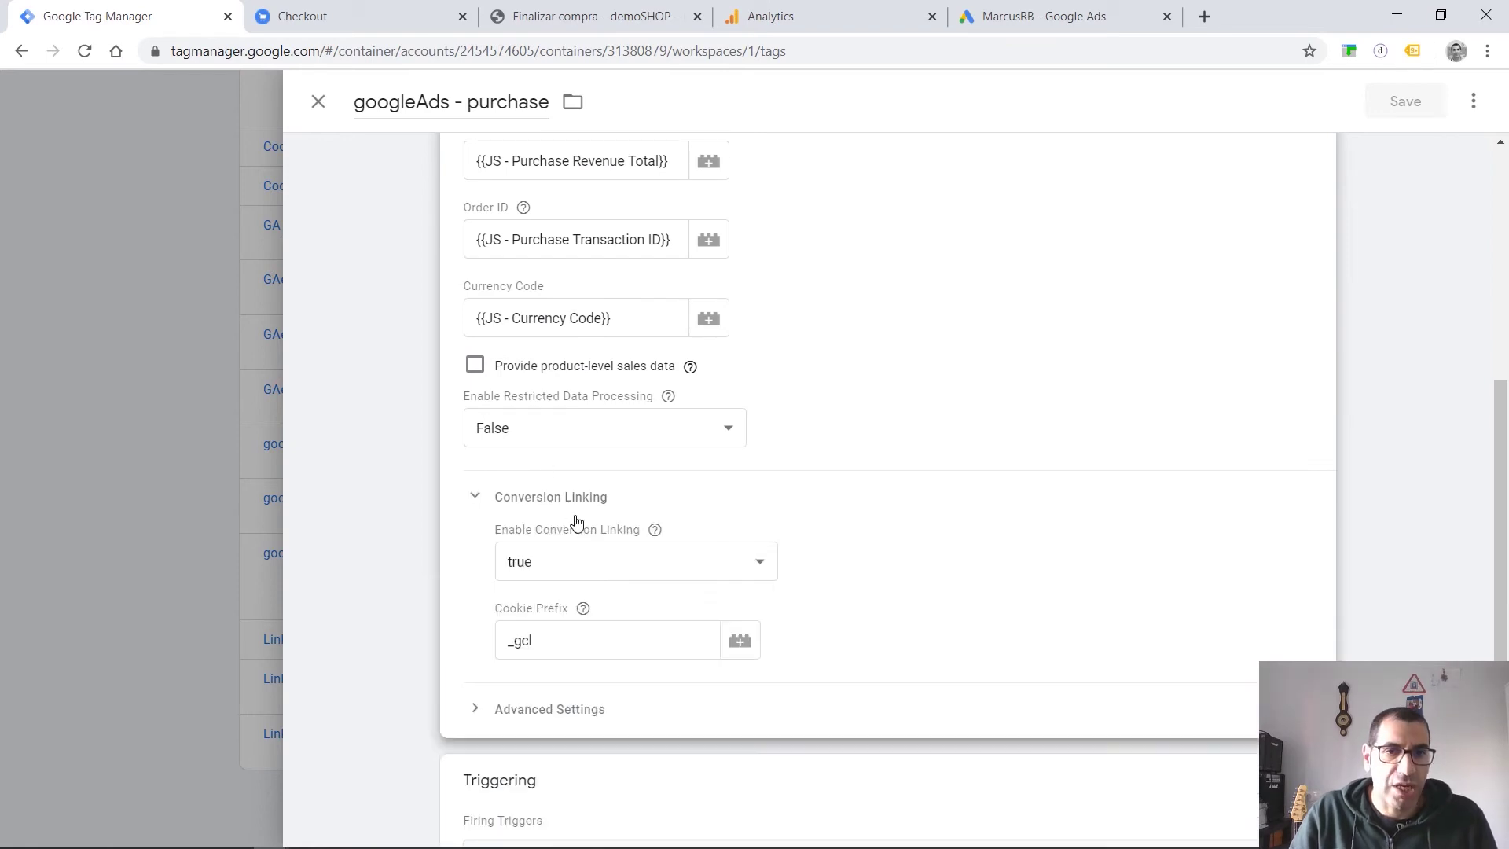
pyautogui.click(318, 102)
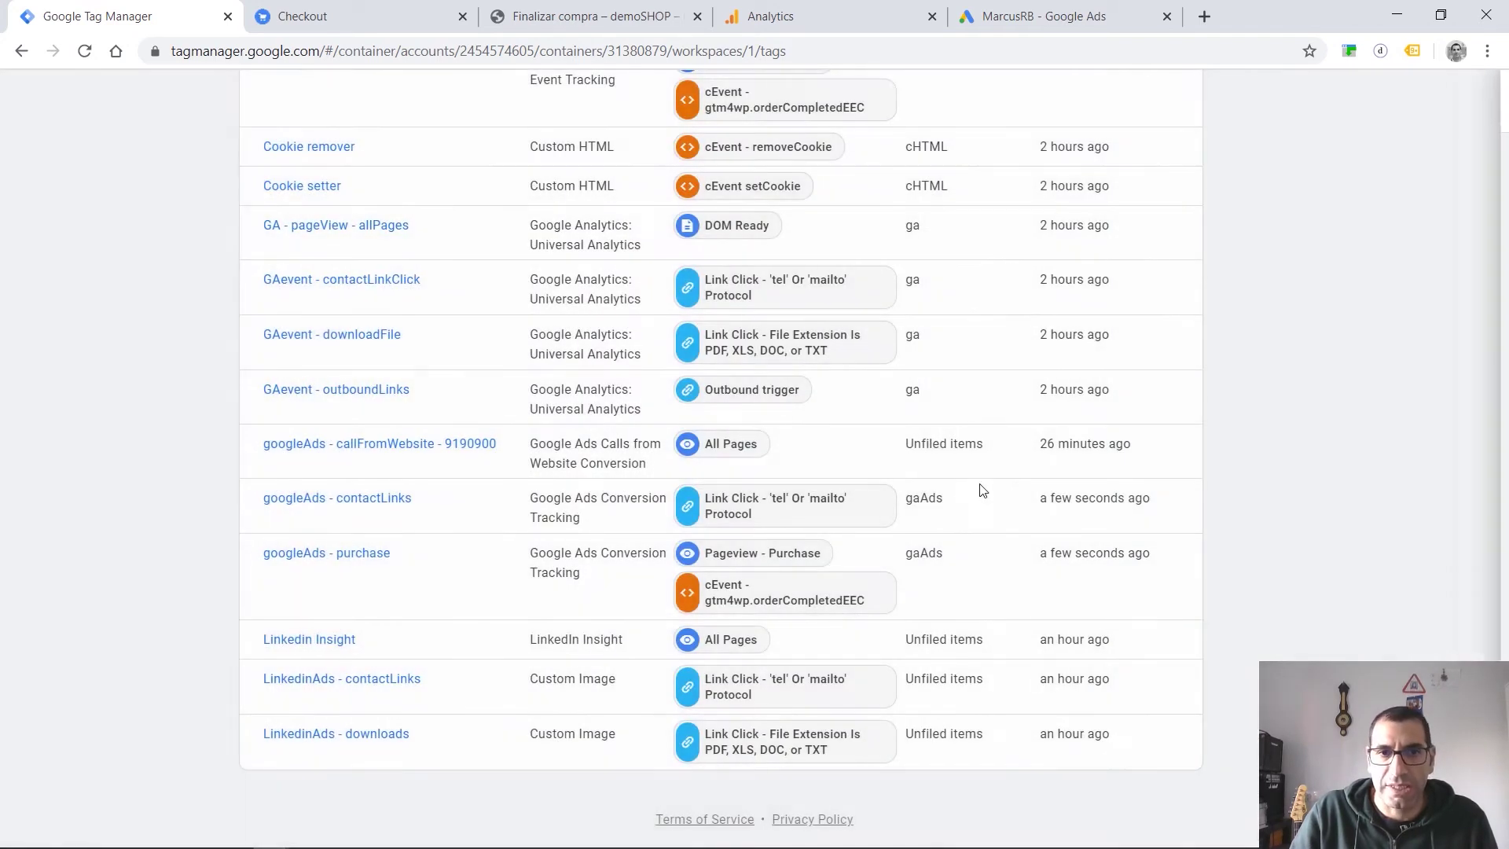
# Create a Conversion Linker tag that fires on All Pages and save it under the suggested name.
pyautogui.click(1143, 437)
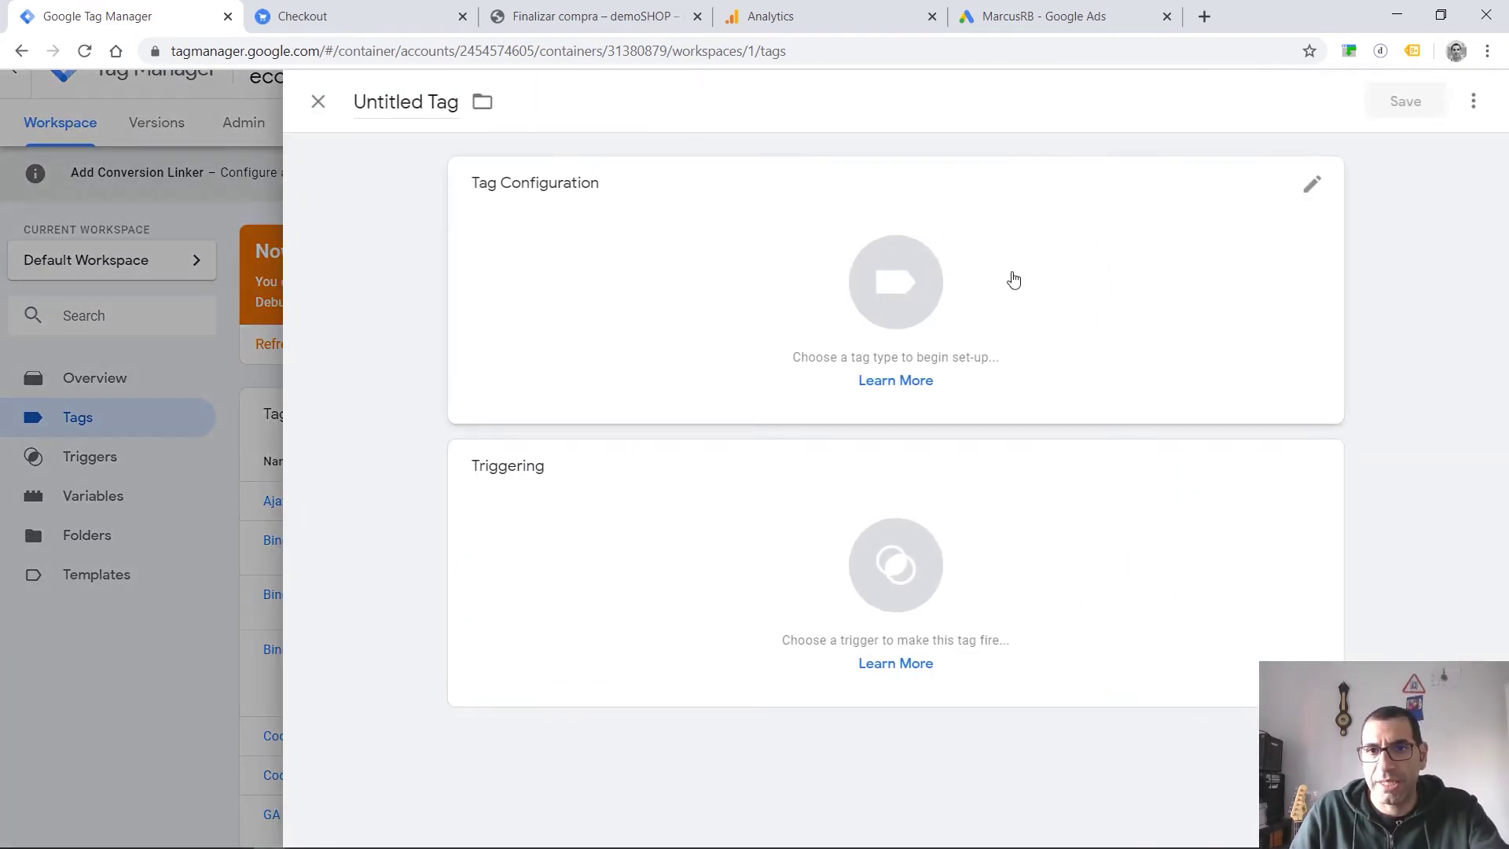
pyautogui.click(936, 229)
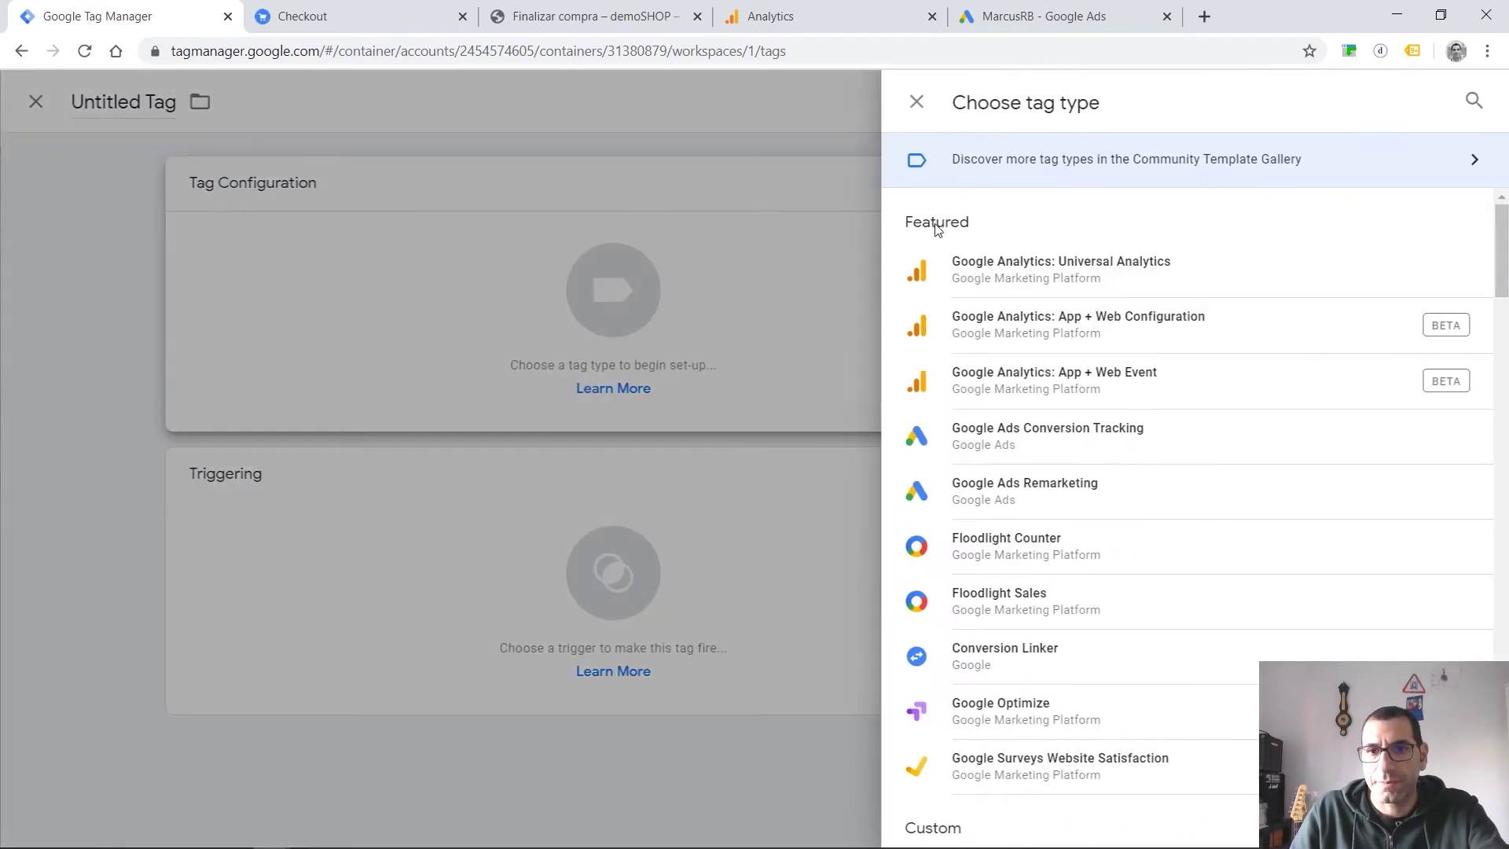
pyautogui.click(1090, 654)
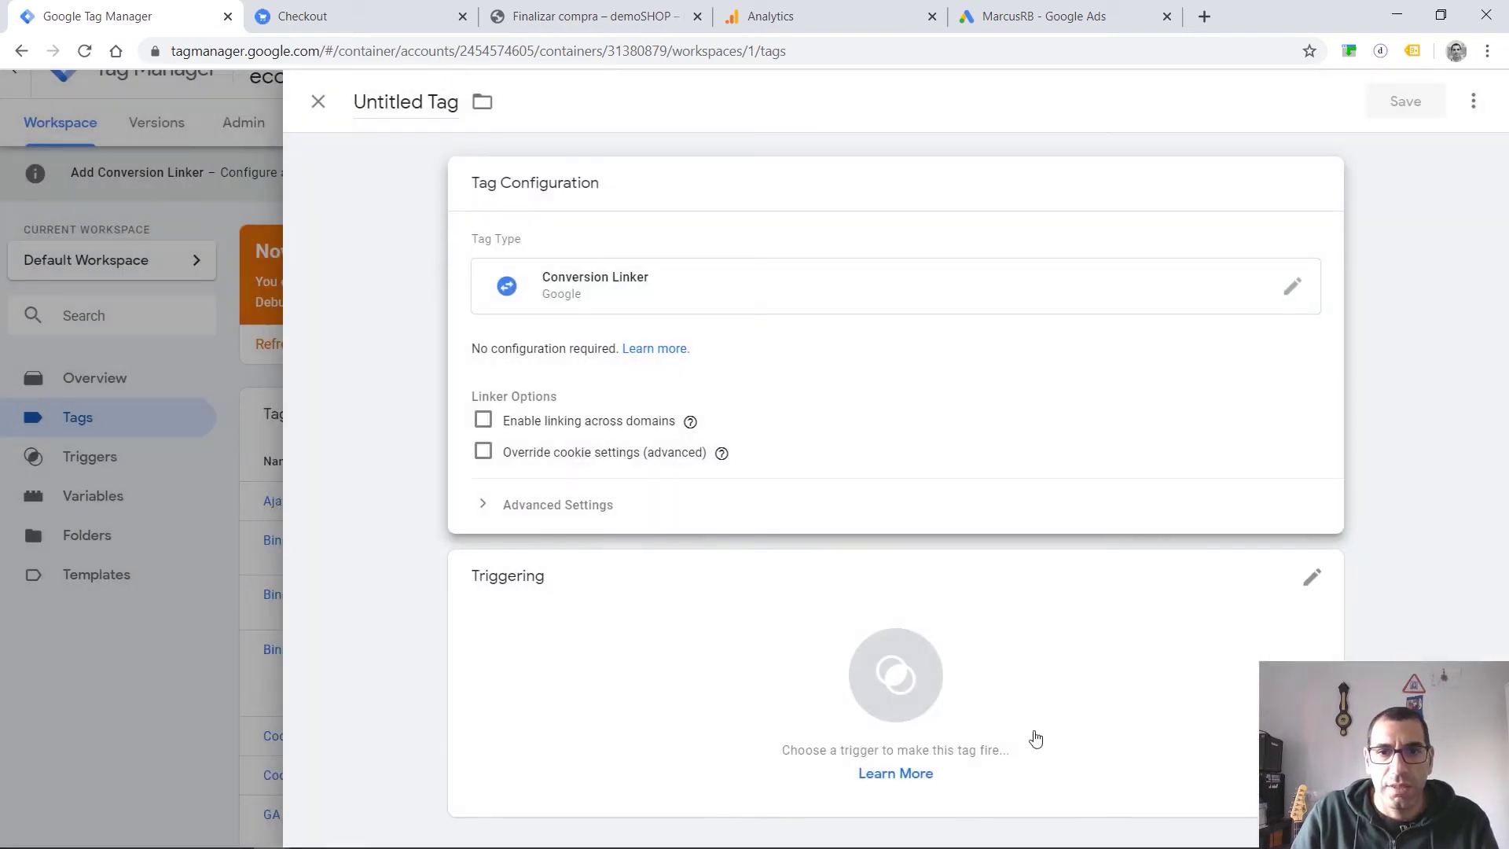
pyautogui.click(817, 656)
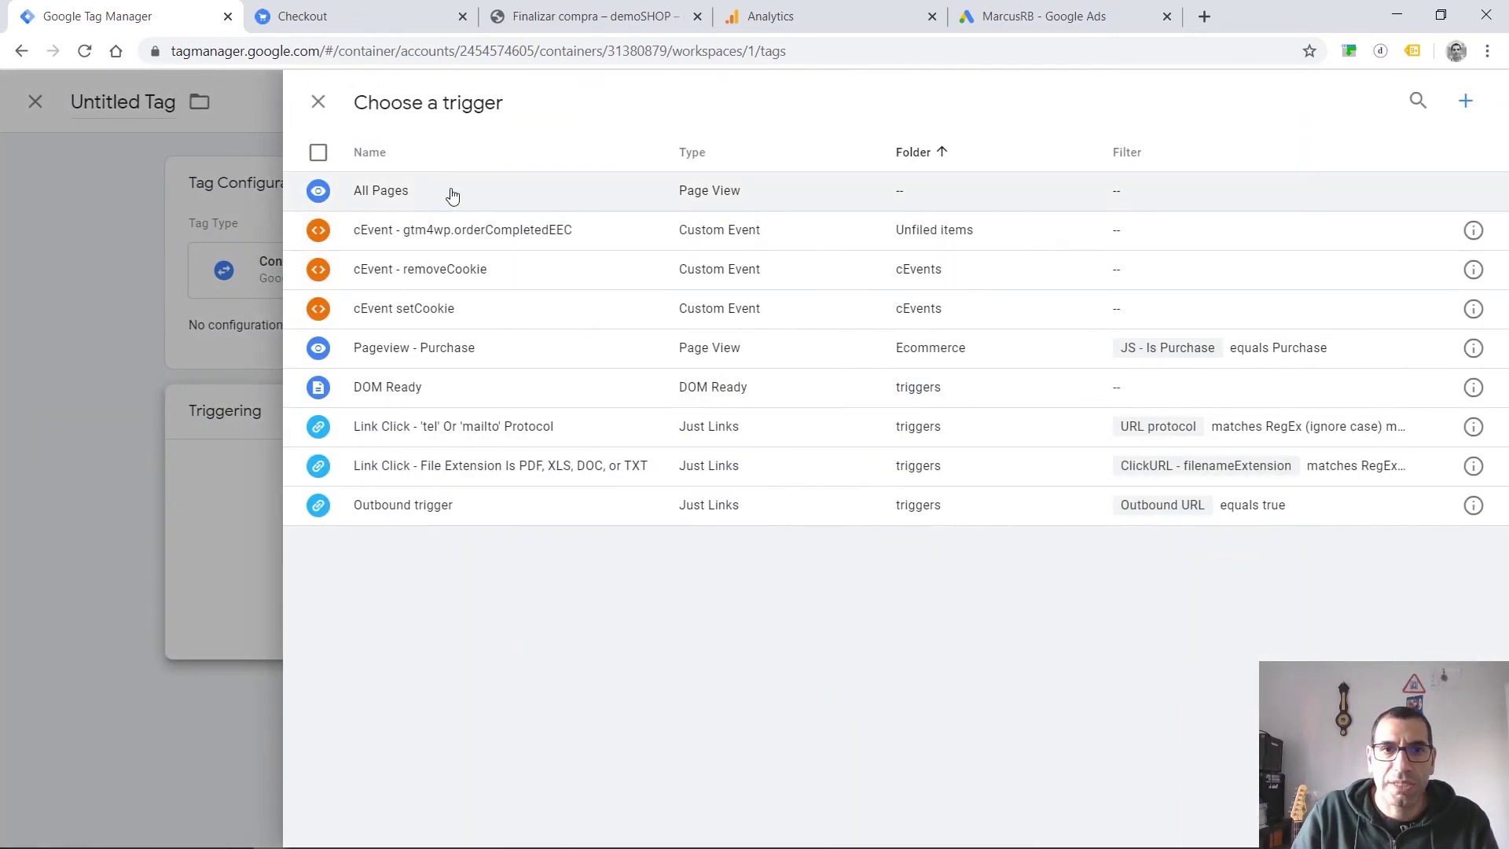
pyautogui.click(449, 193)
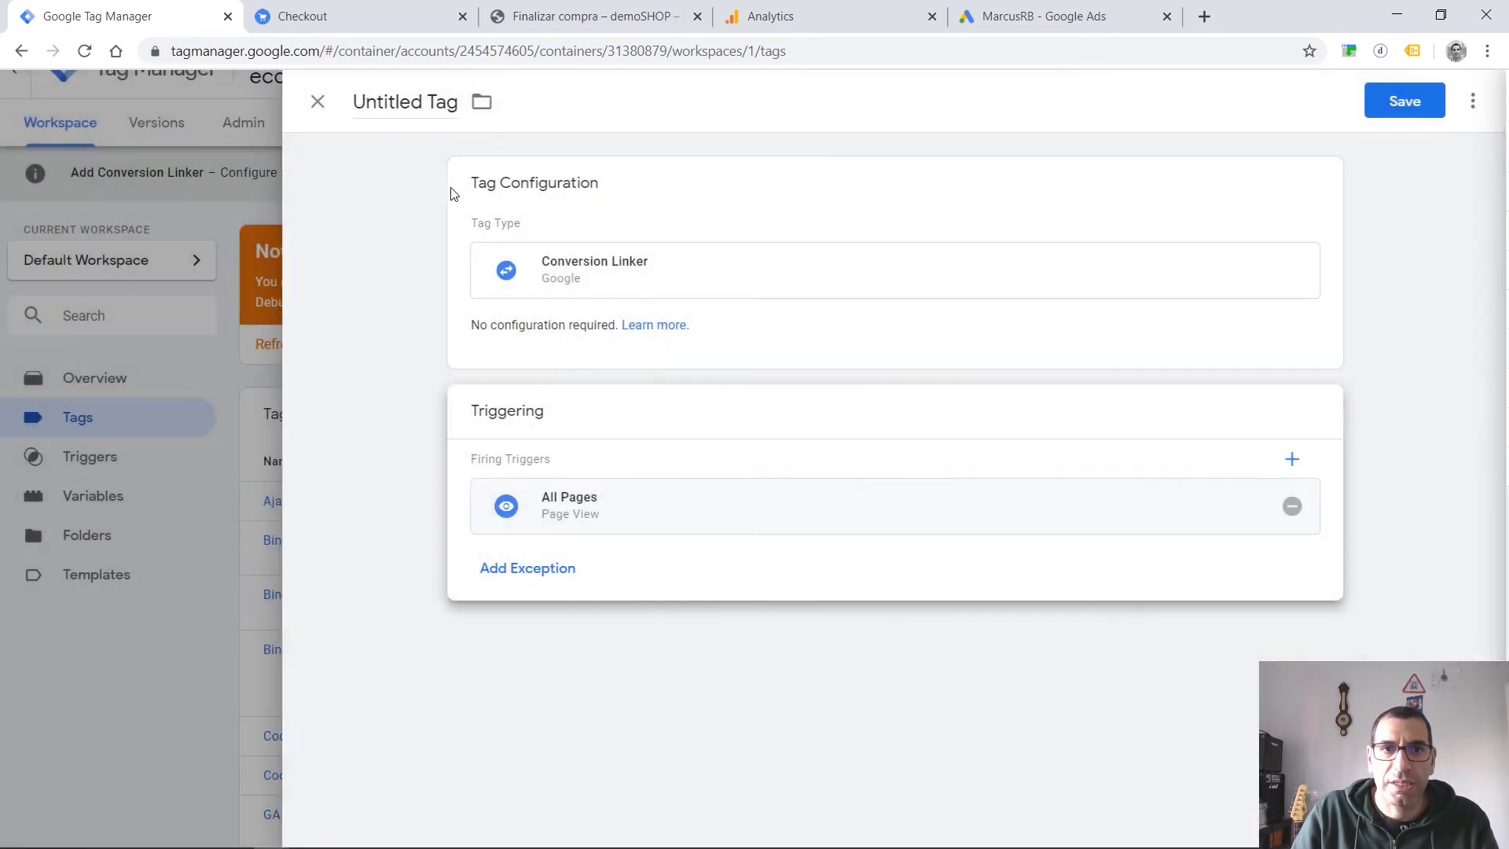
pyautogui.click(1398, 104)
pyautogui.click(924, 392)
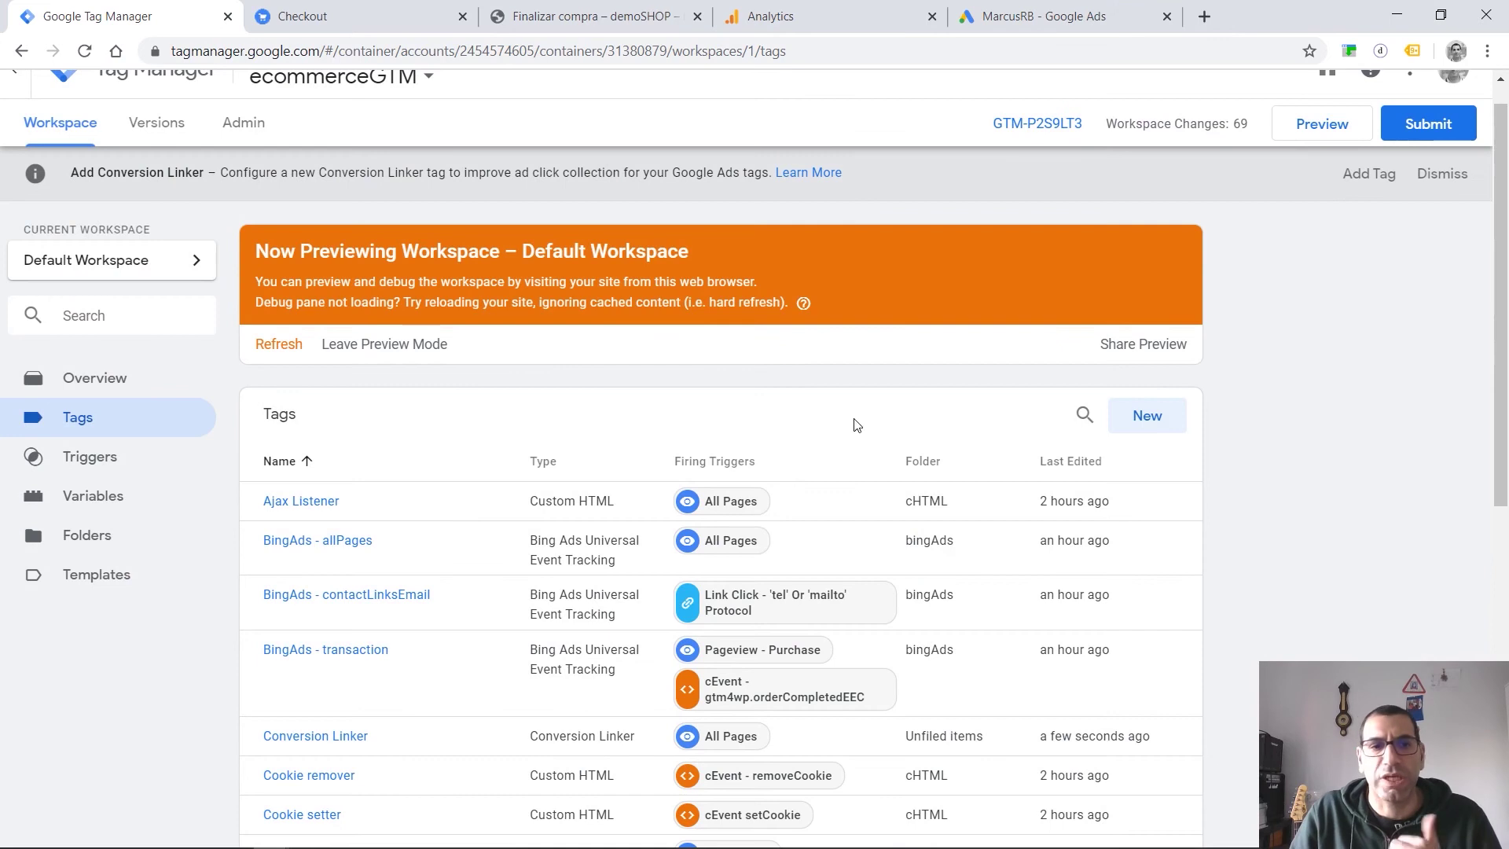
# Enable product-level sales data in the googleAds - purchase tag and set its data source to Data Layer.
pyautogui.scroll(-7, 503, 523)
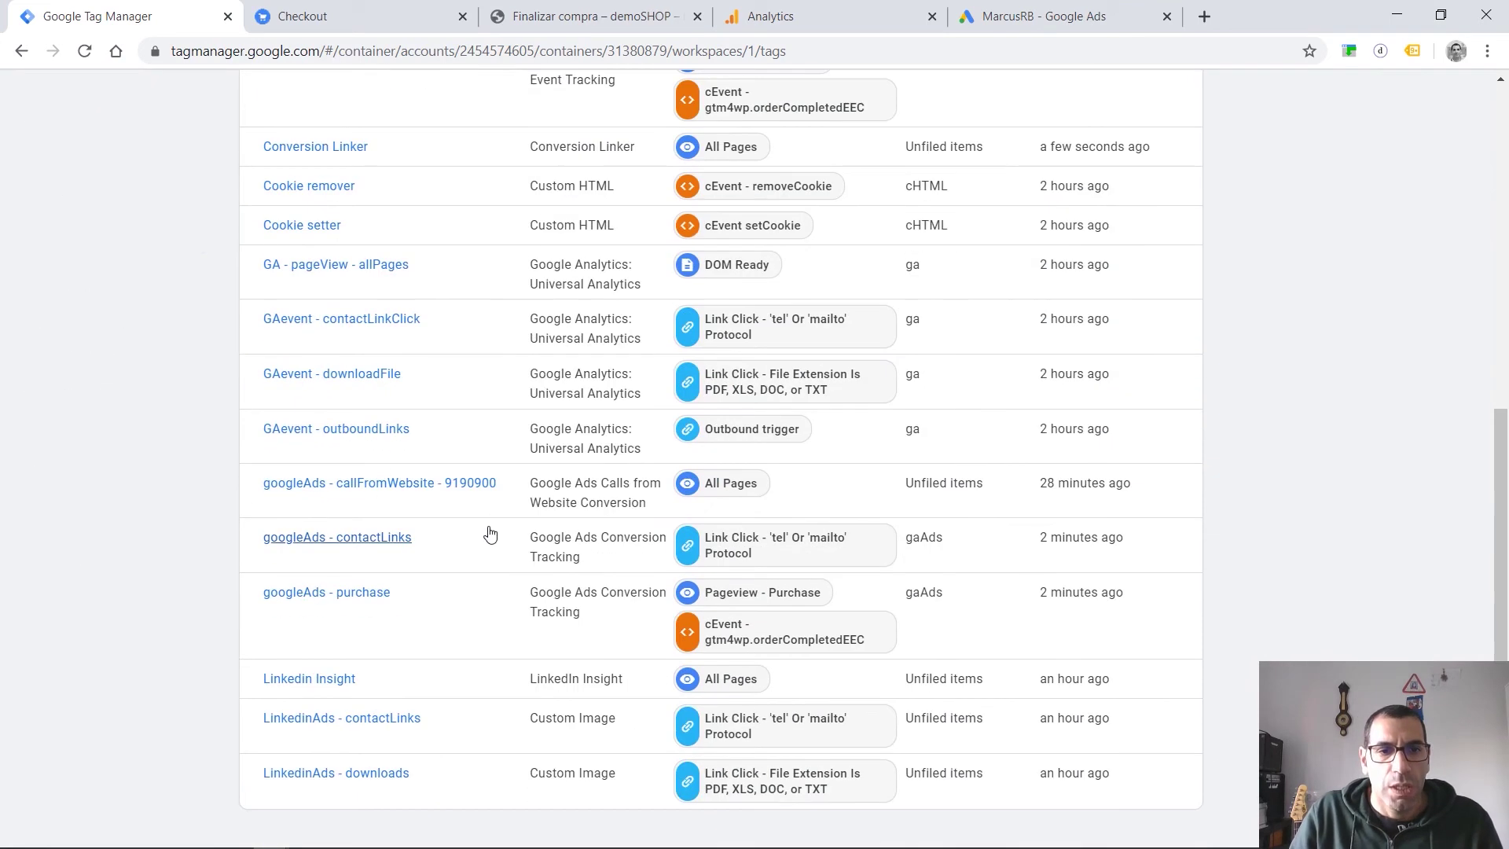
pyautogui.click(373, 601)
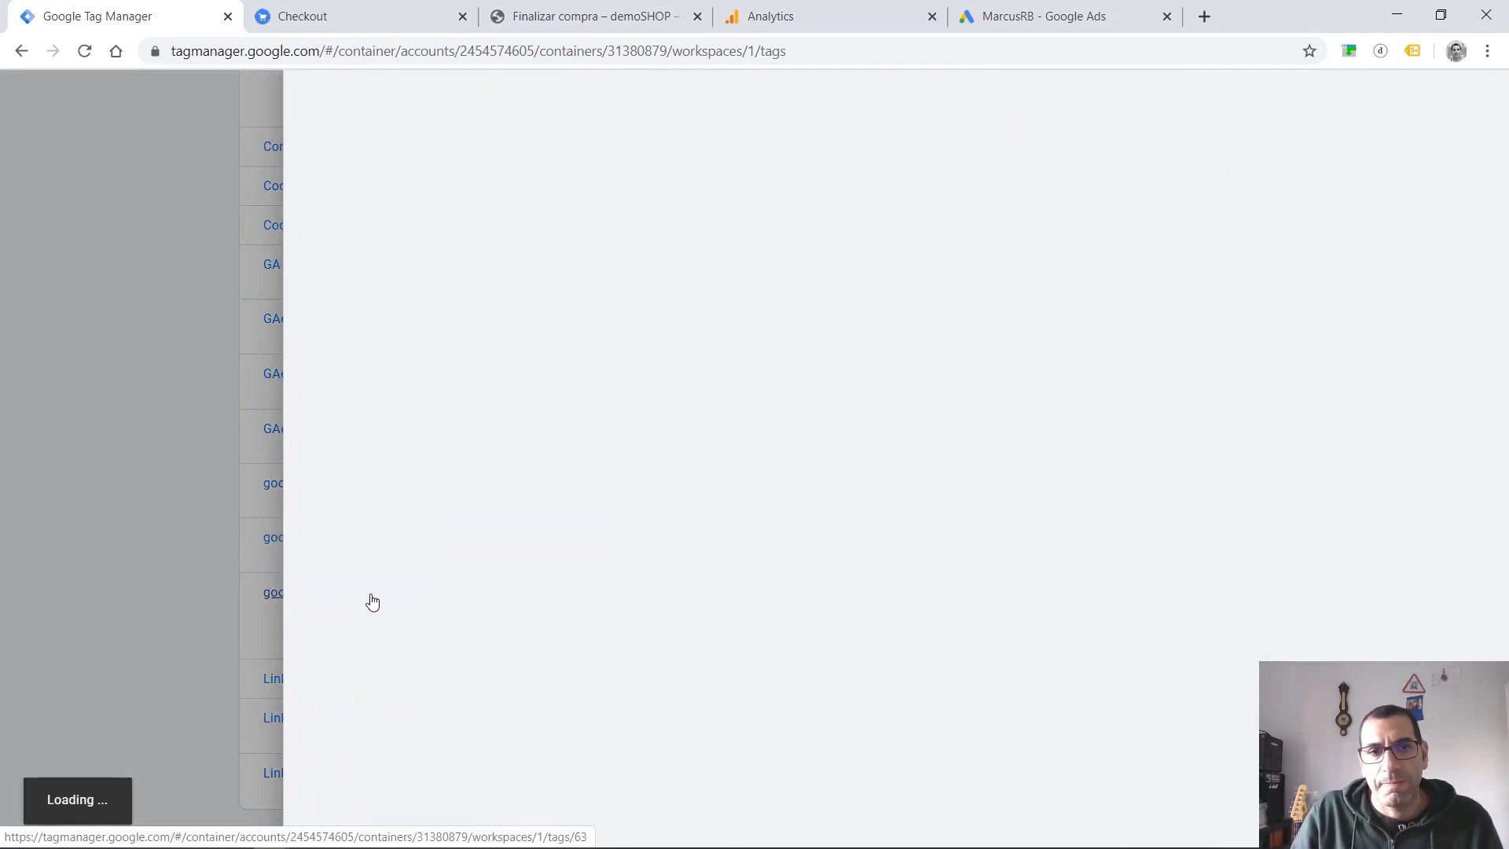
pyautogui.click(682, 557)
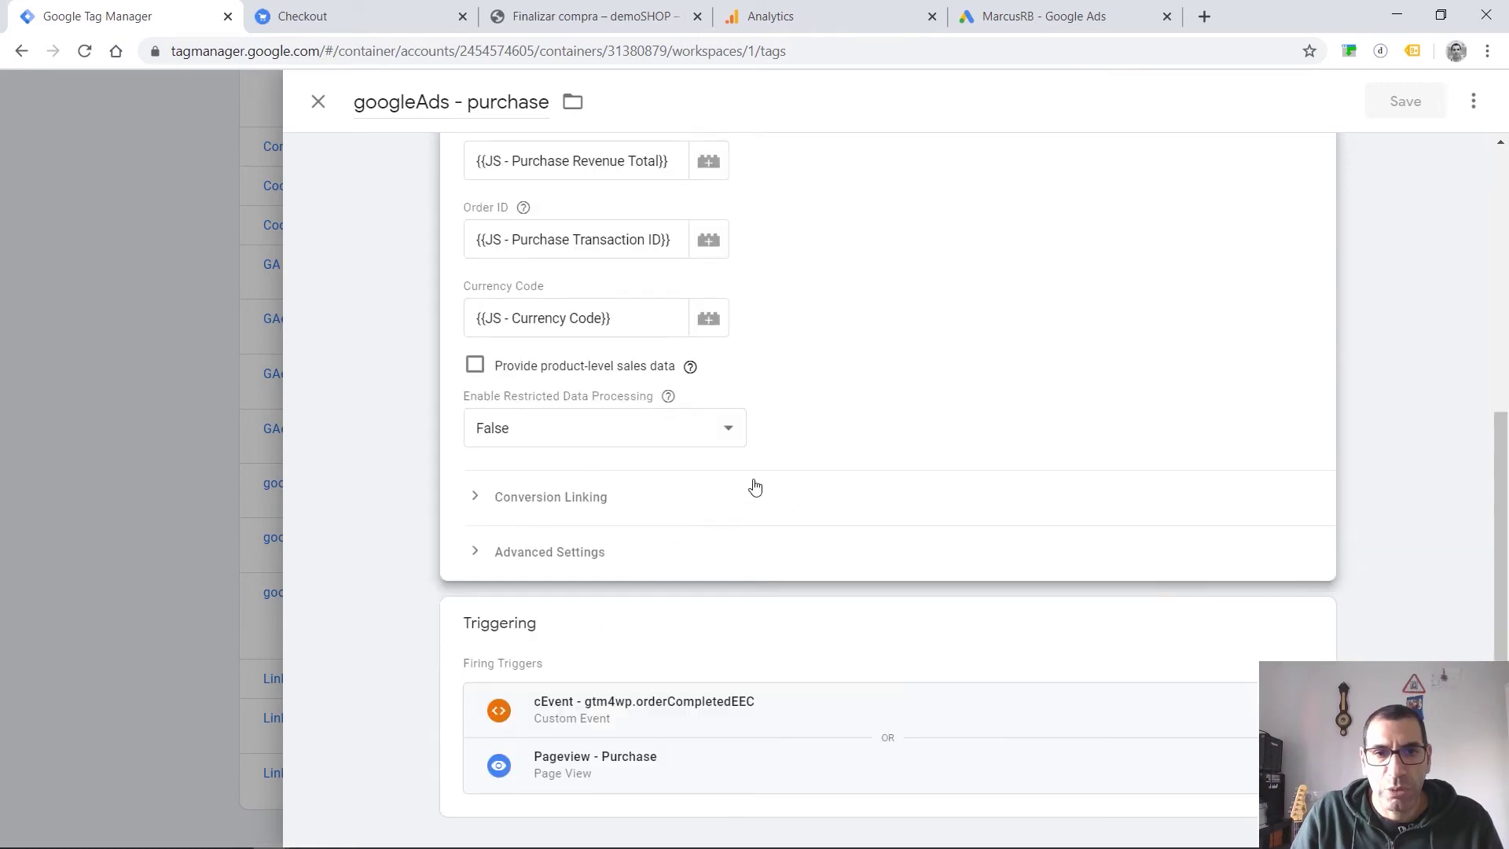
pyautogui.click(474, 367)
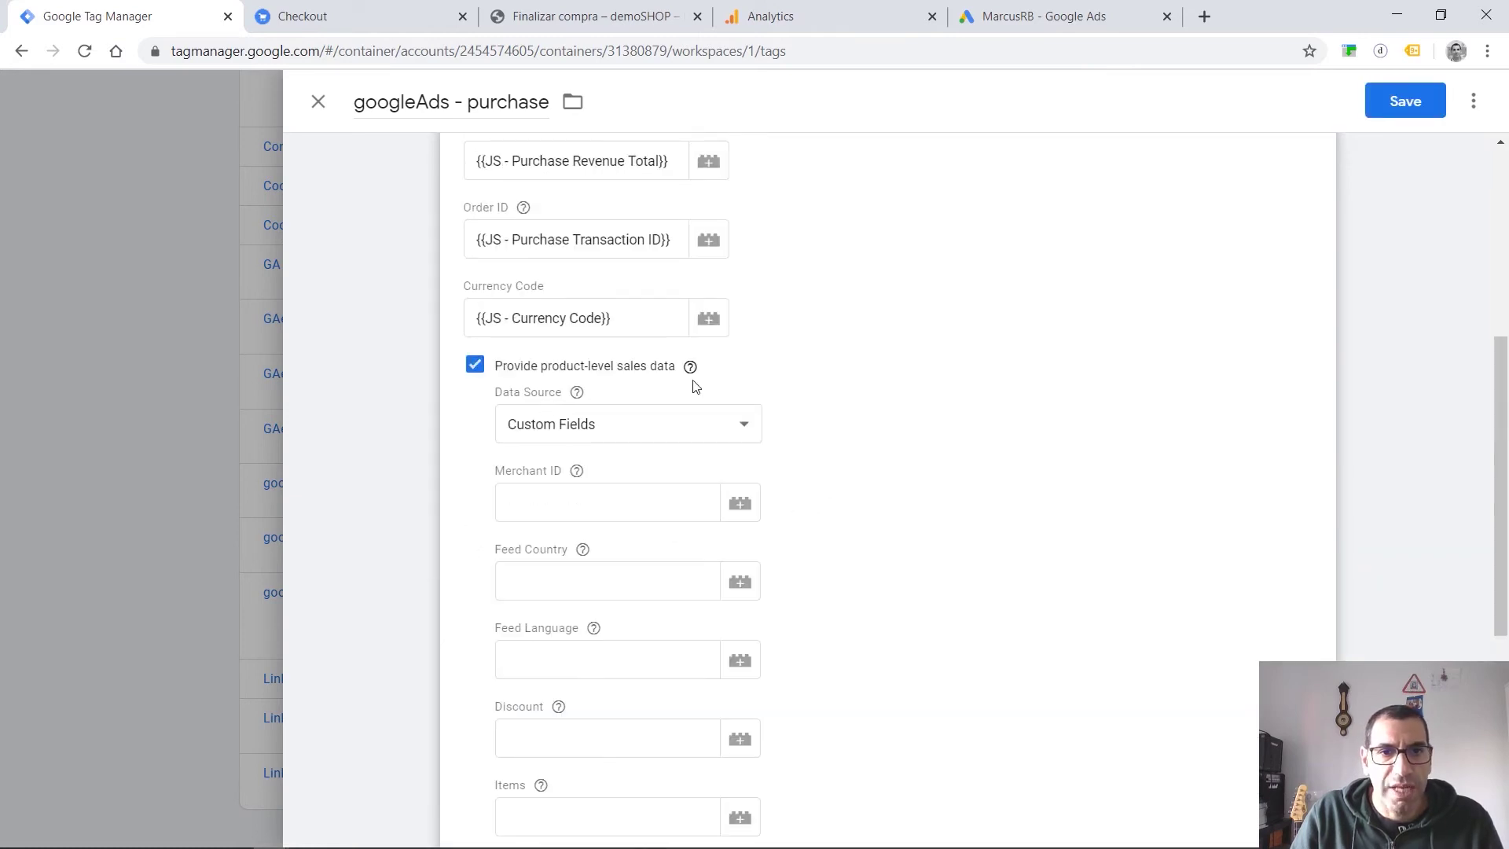
pyautogui.scroll(-3, 872, 432)
pyautogui.click(594, 226)
pyautogui.click(600, 254)
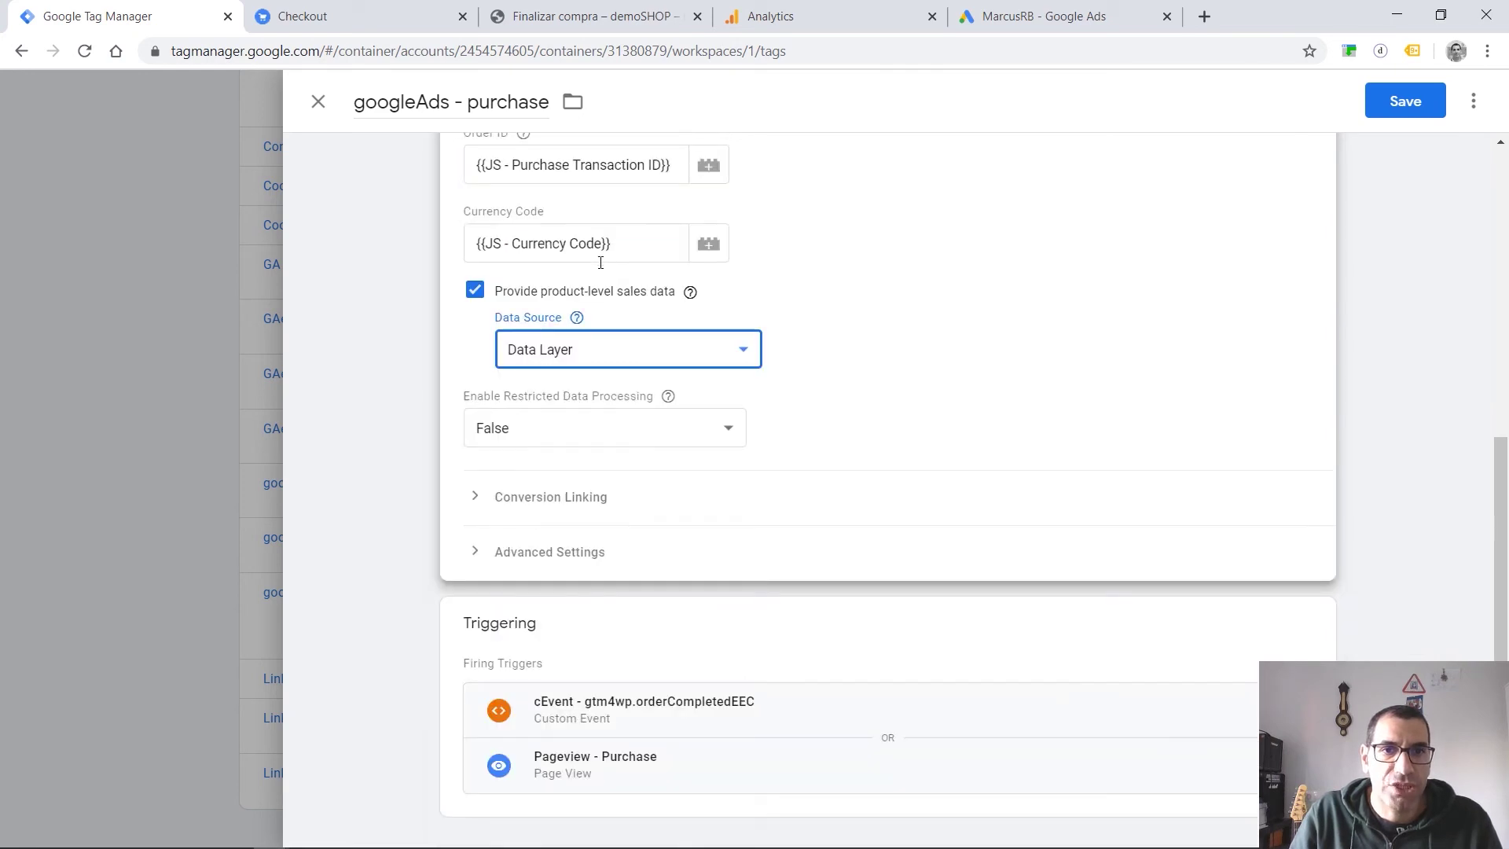
# Review the Custom Fields options for product-level sales data in the googleAds - purchase tag, then restore Data Layer as the data source.
pyautogui.click(584, 351)
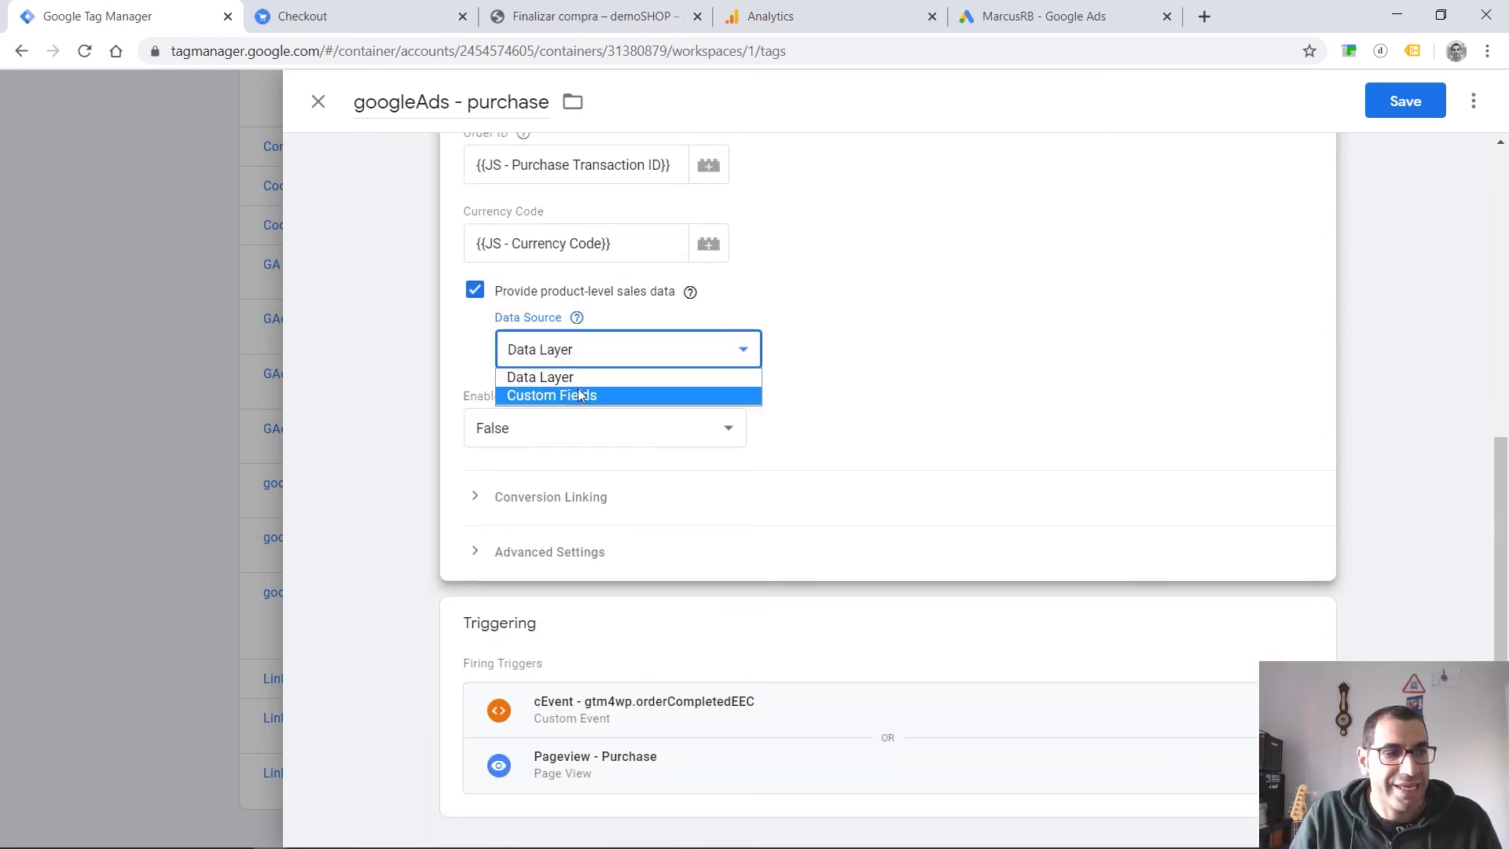
pyautogui.click(594, 400)
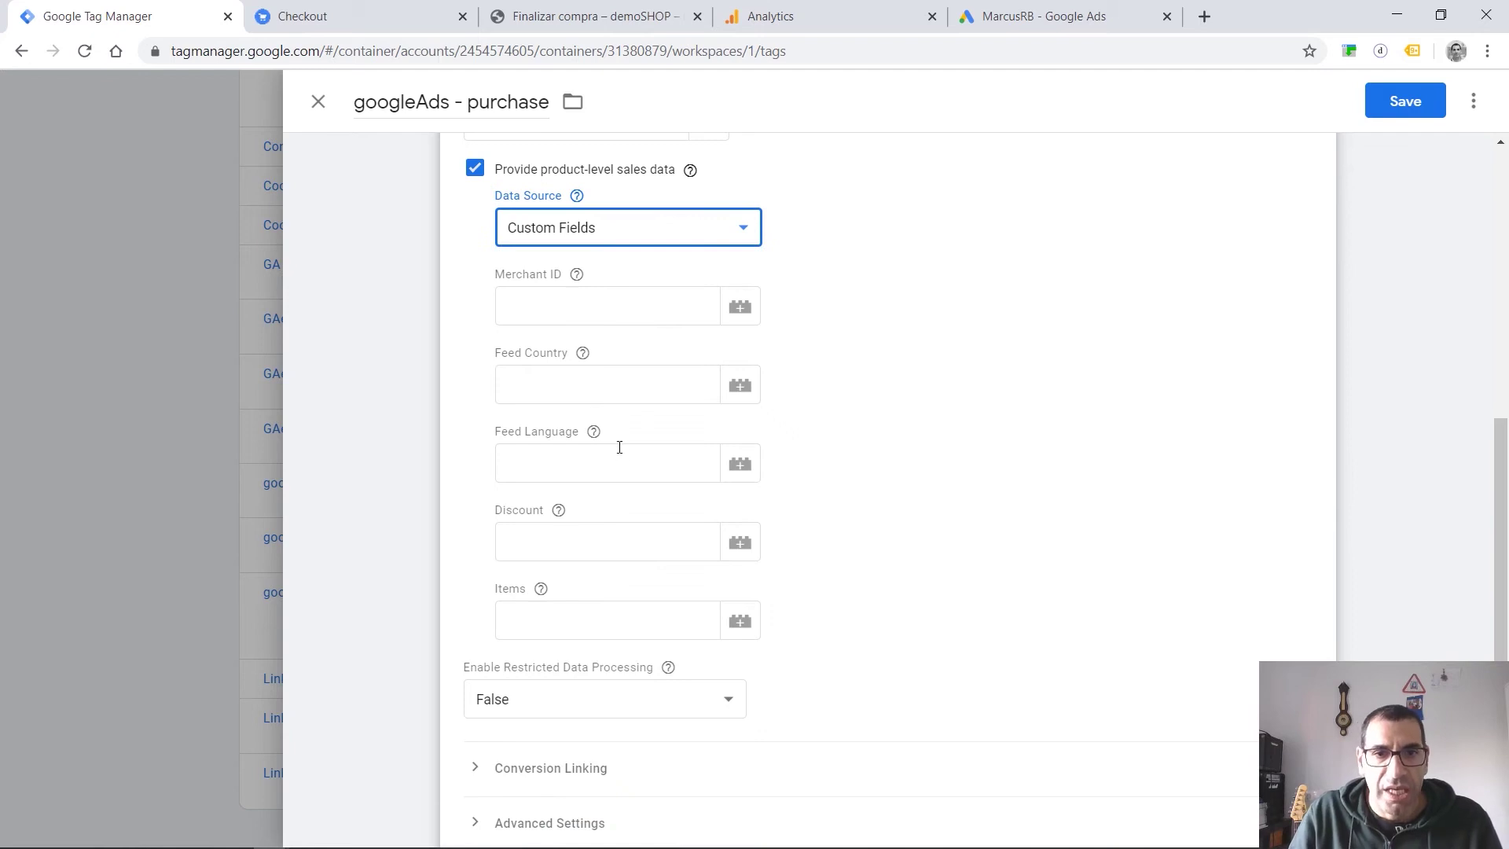
pyautogui.click(566, 621)
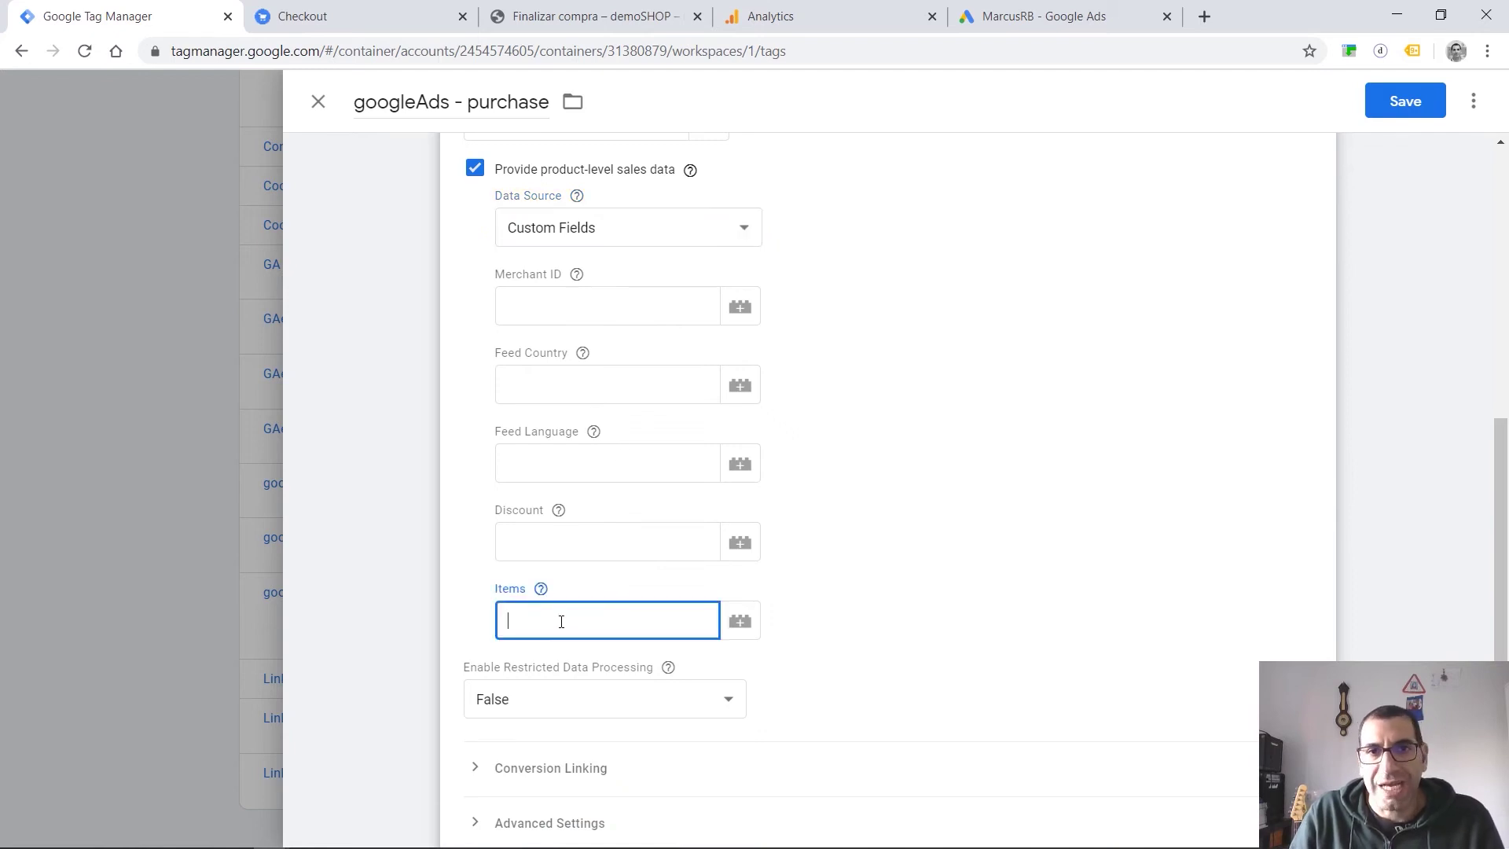
pyautogui.click(534, 465)
pyautogui.click(535, 384)
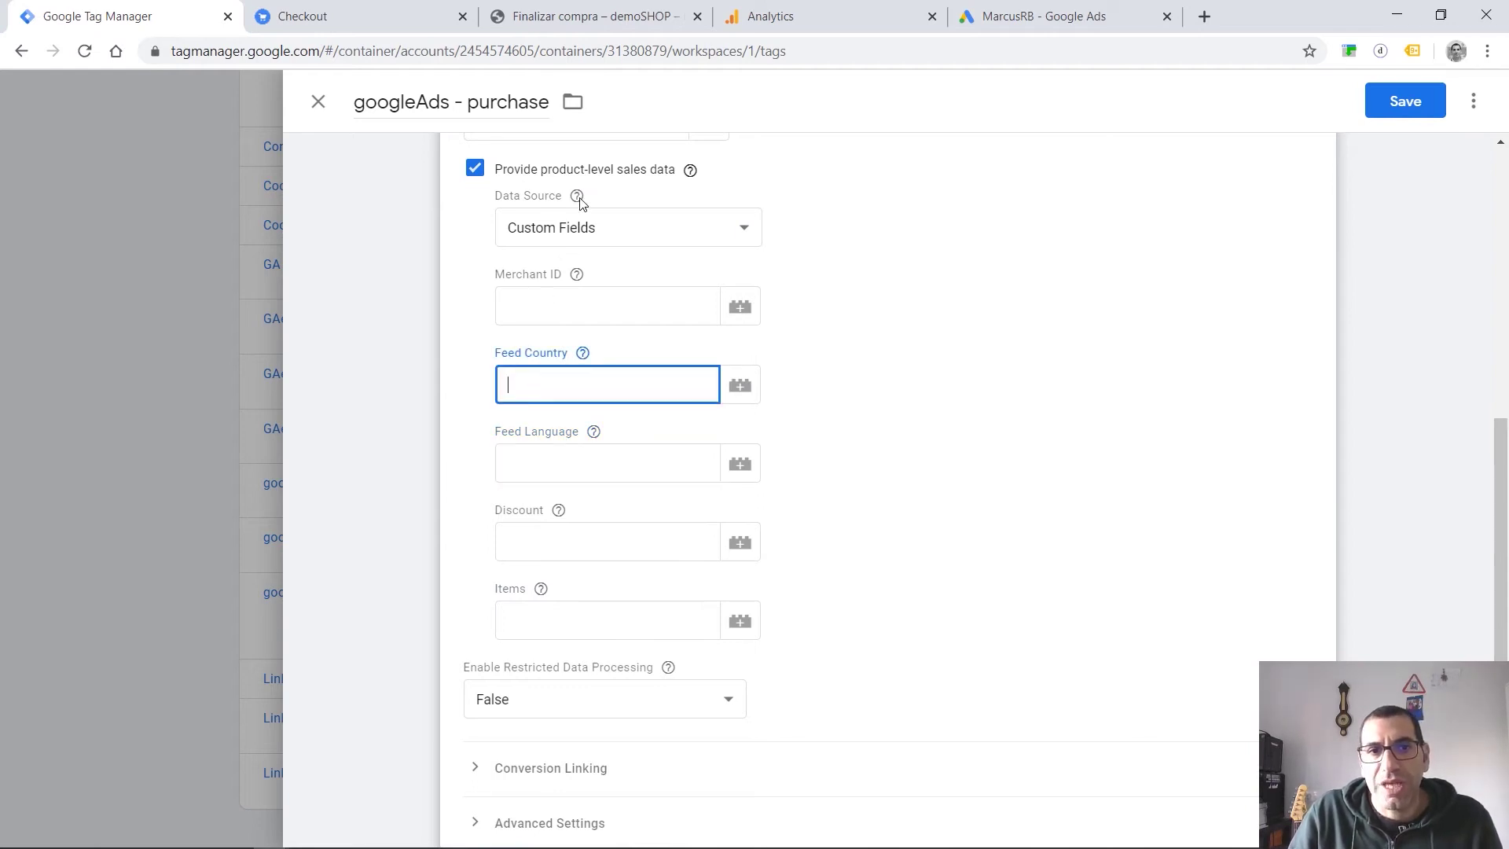
pyautogui.click(577, 196)
pyautogui.moveTo(690, 173)
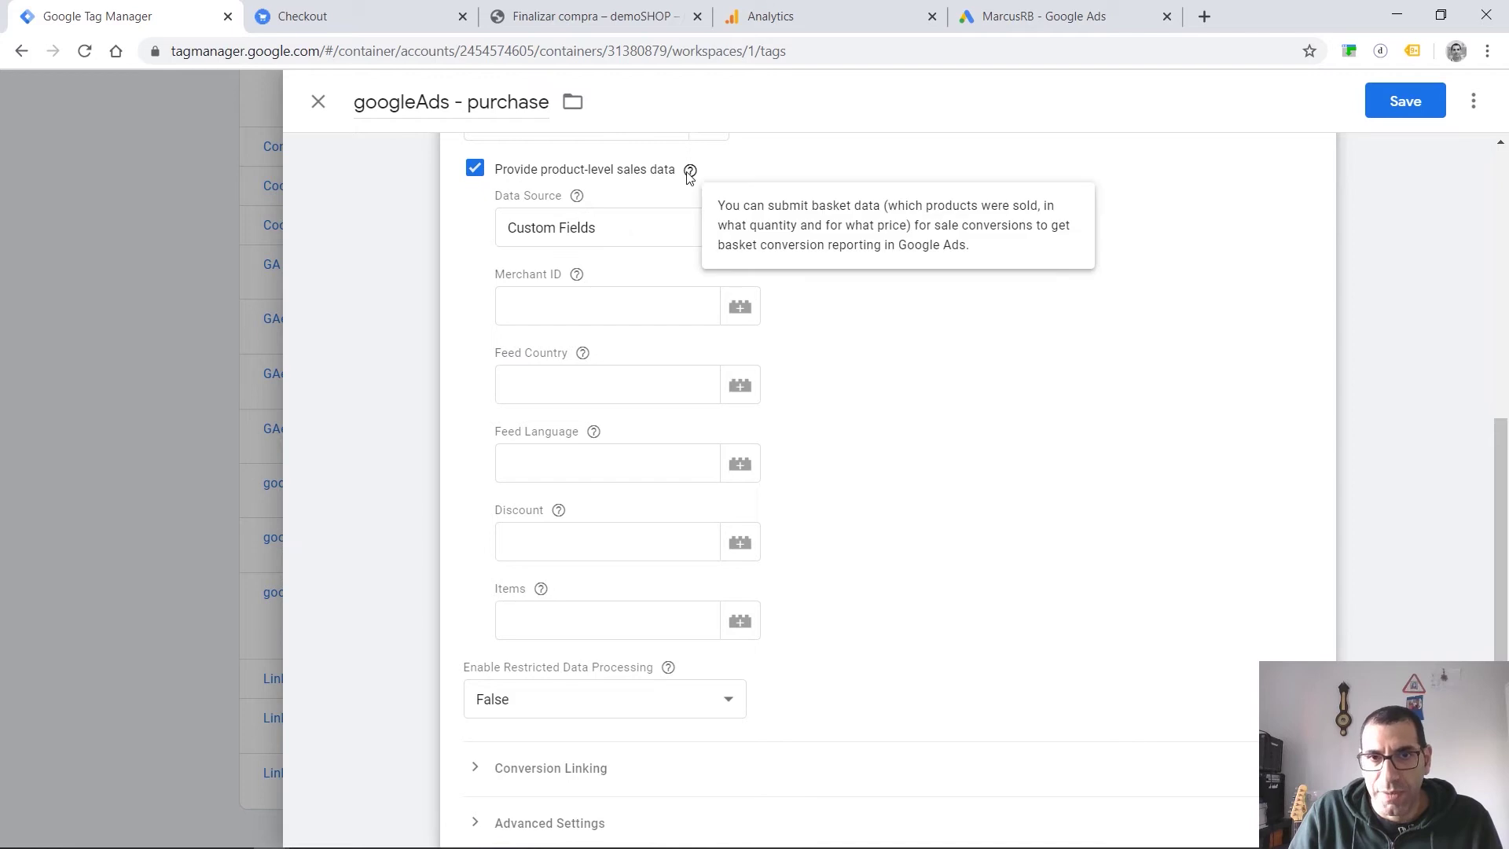
pyautogui.click(610, 229)
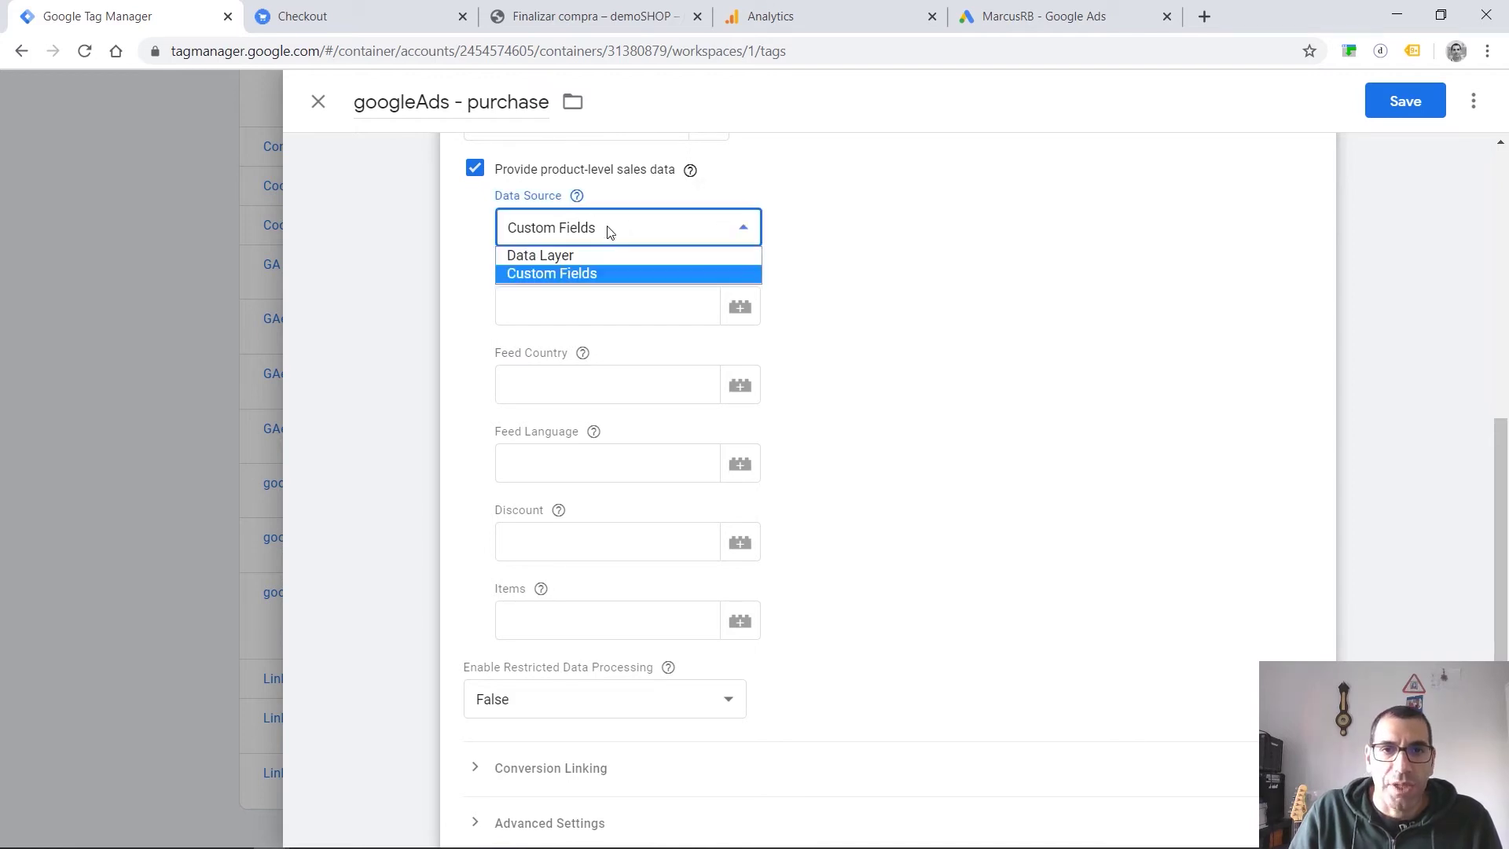
pyautogui.click(592, 255)
pyautogui.click(497, 323)
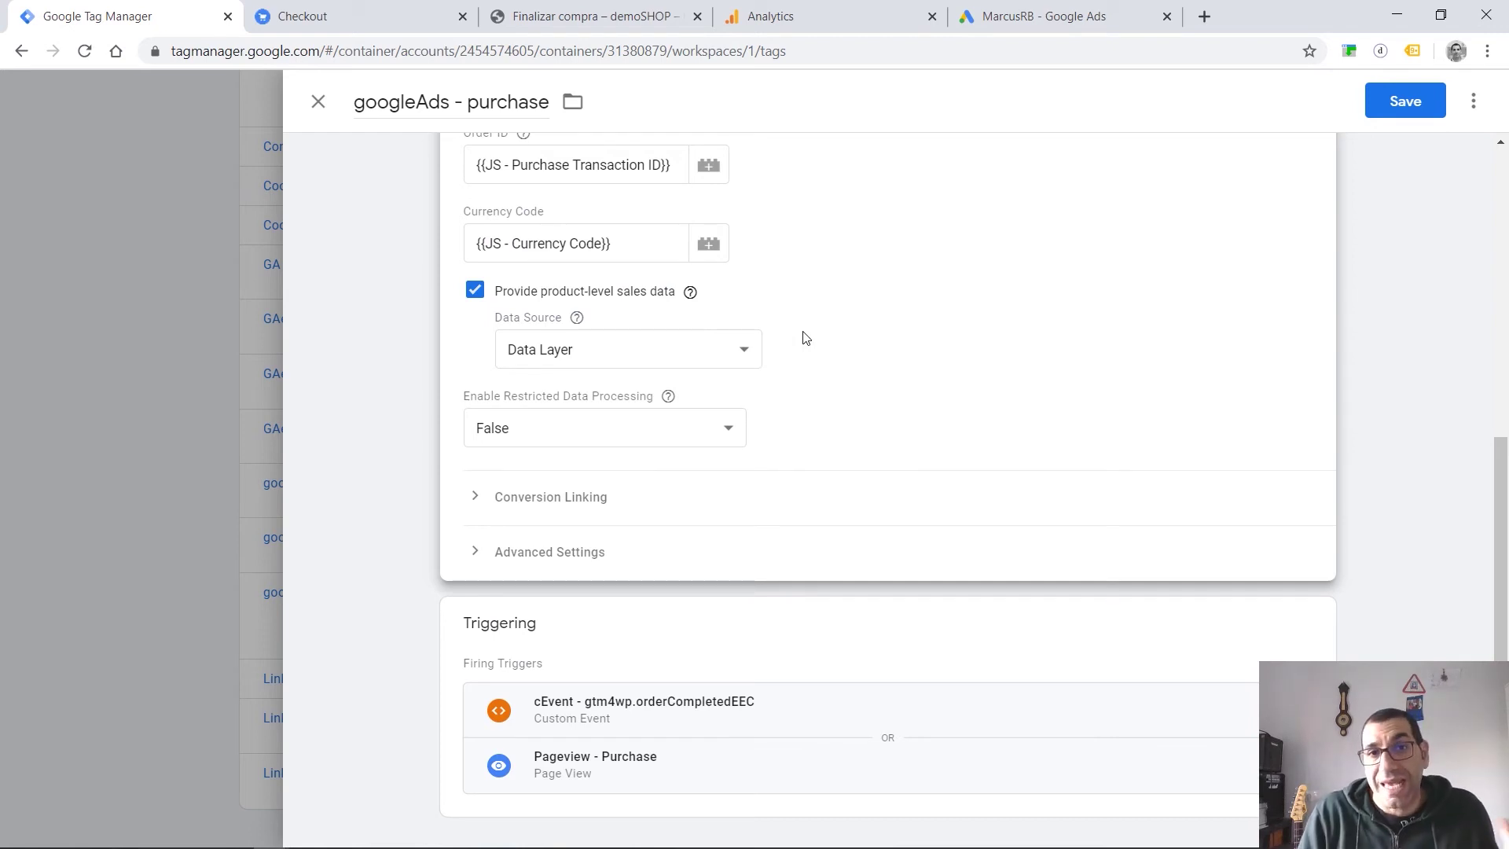
# Examine the products array in the gtm4wp.orderCompletedEEC data layer on the order confirmation and compare it with the demo shop's sample transaction code.
pyautogui.click(578, 18)
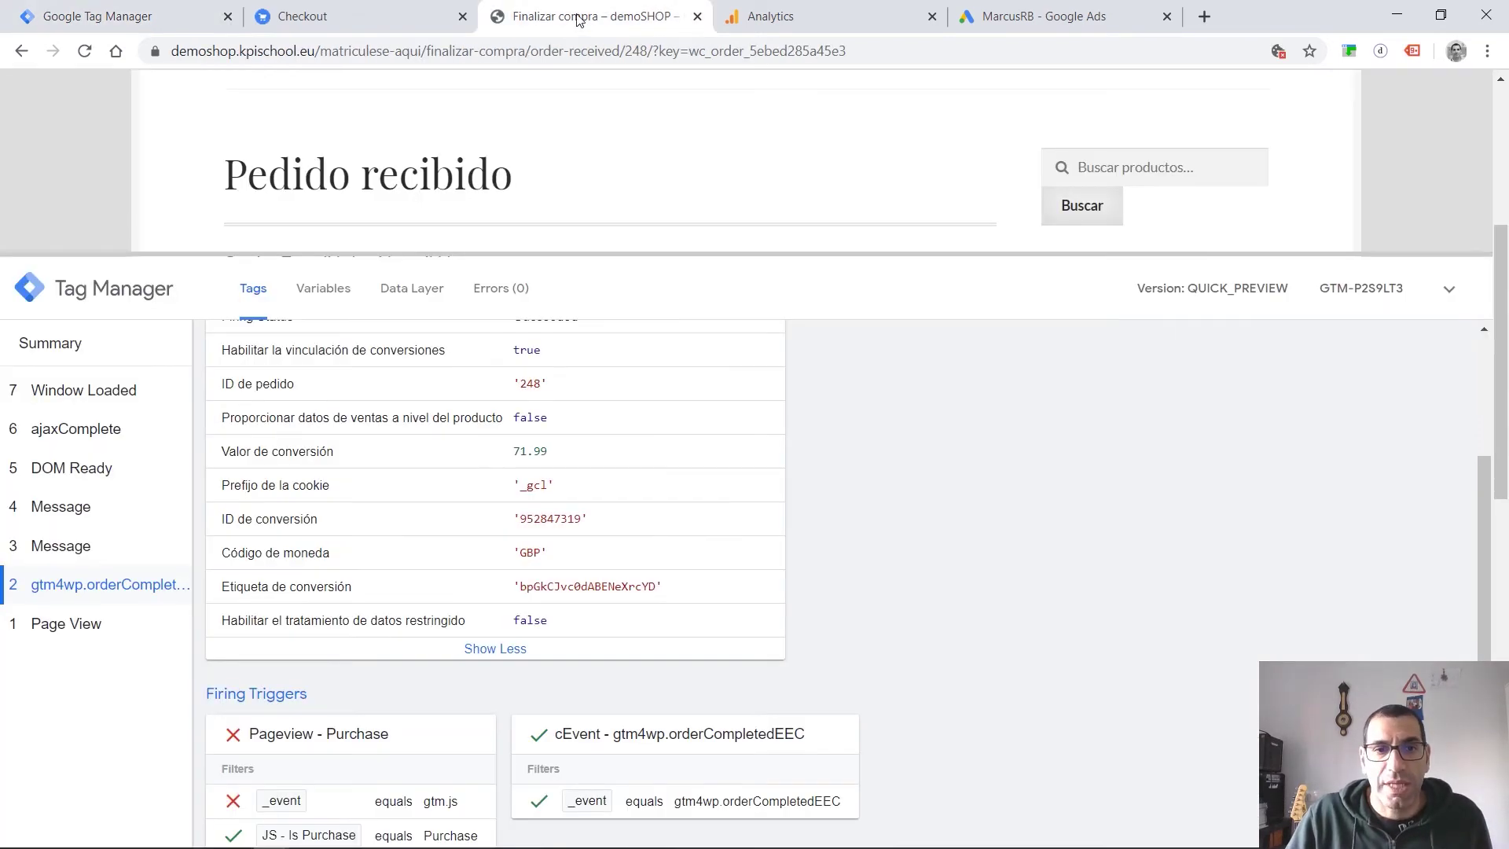
pyautogui.click(425, 287)
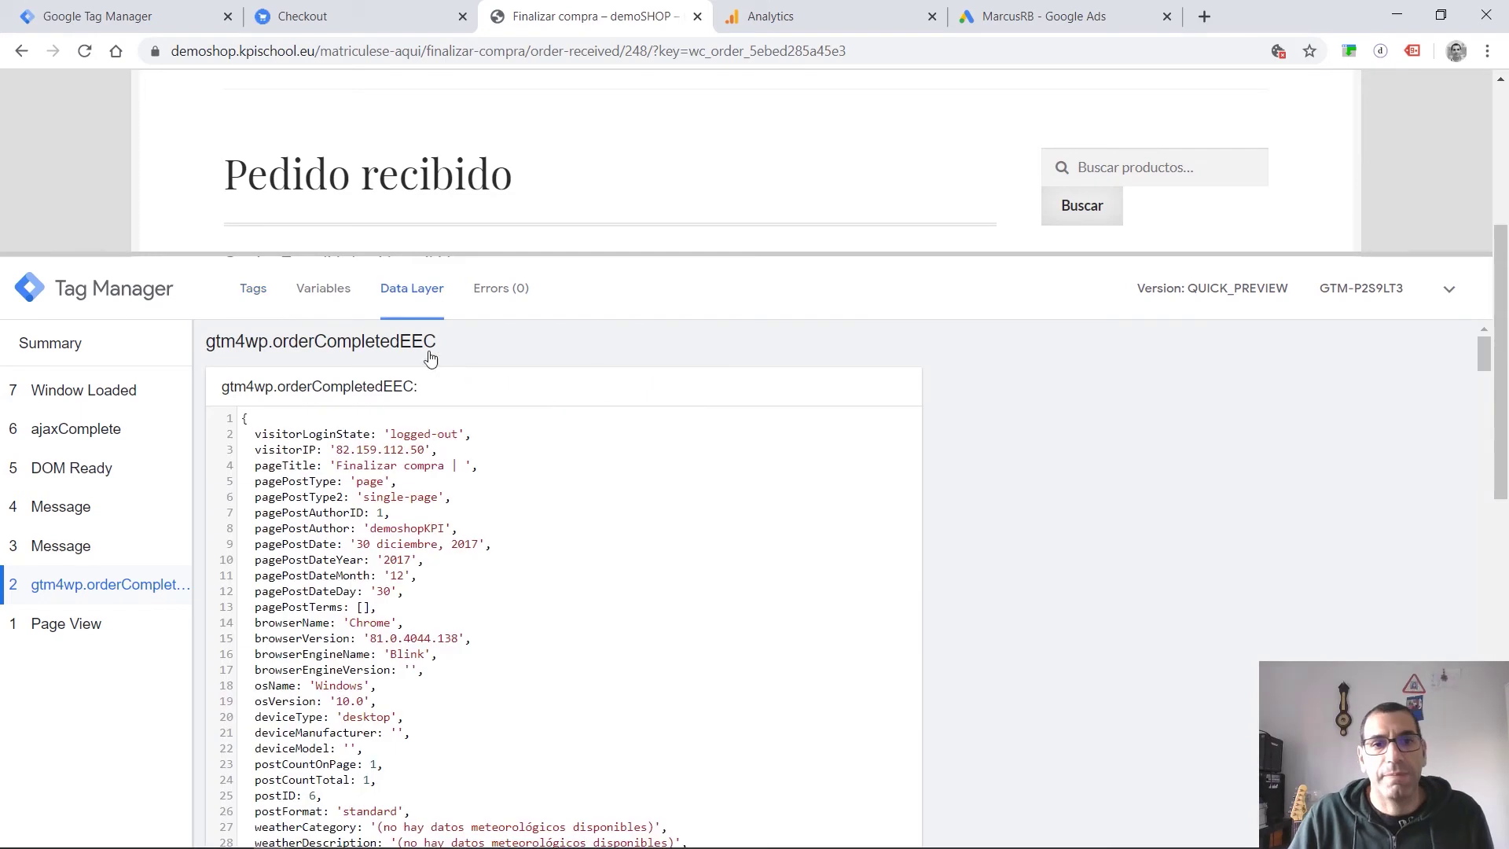
pyautogui.scroll(-2, 529, 593)
pyautogui.scroll(-10, 529, 595)
pyautogui.scroll(3, 399, 509)
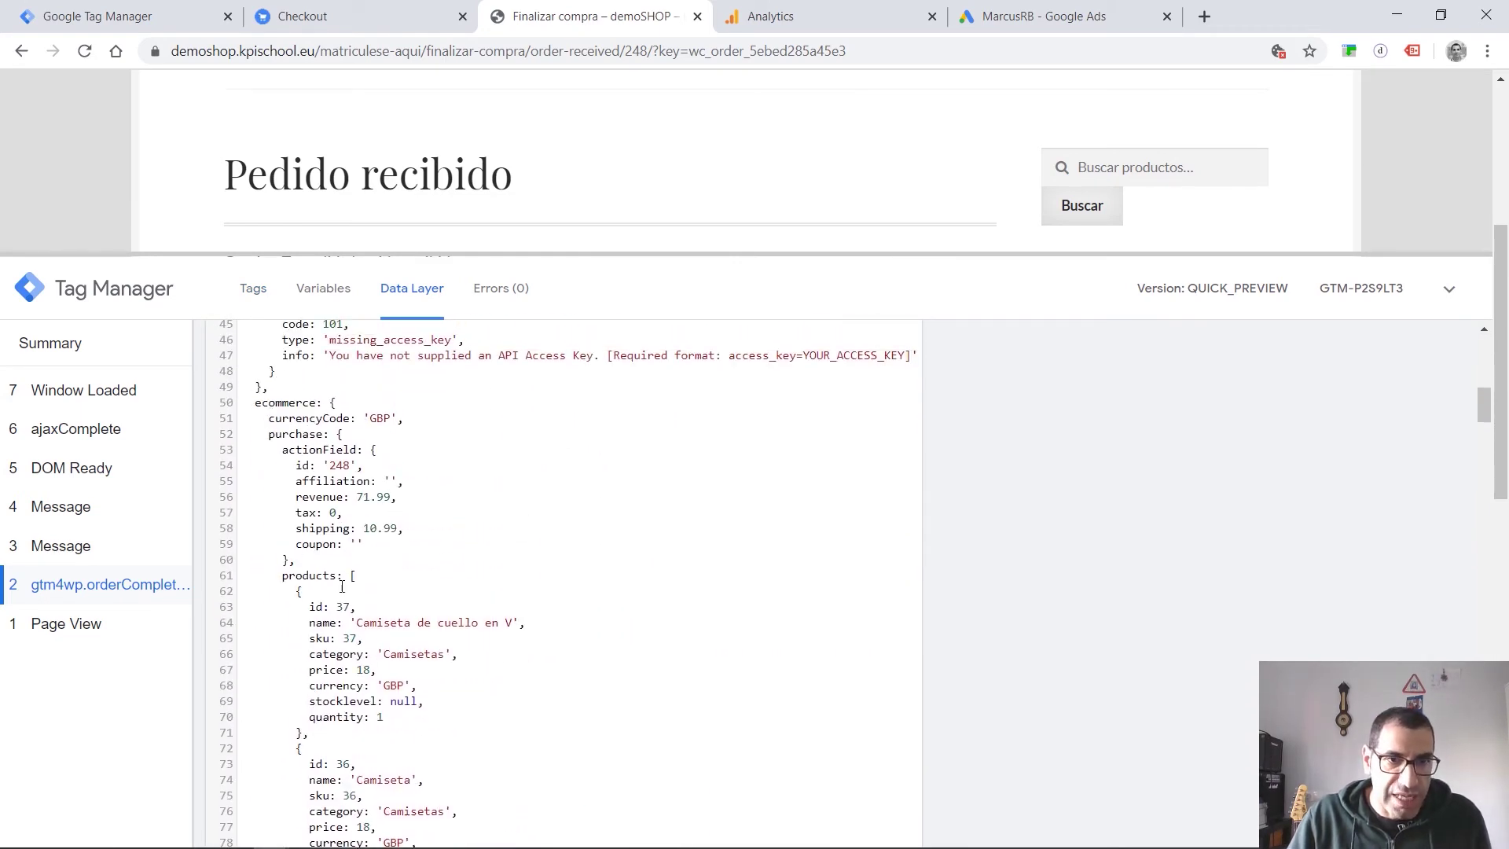
pyautogui.scroll(-2, 342, 586)
pyautogui.moveTo(281, 477); pyautogui.dragTo(474, 775)
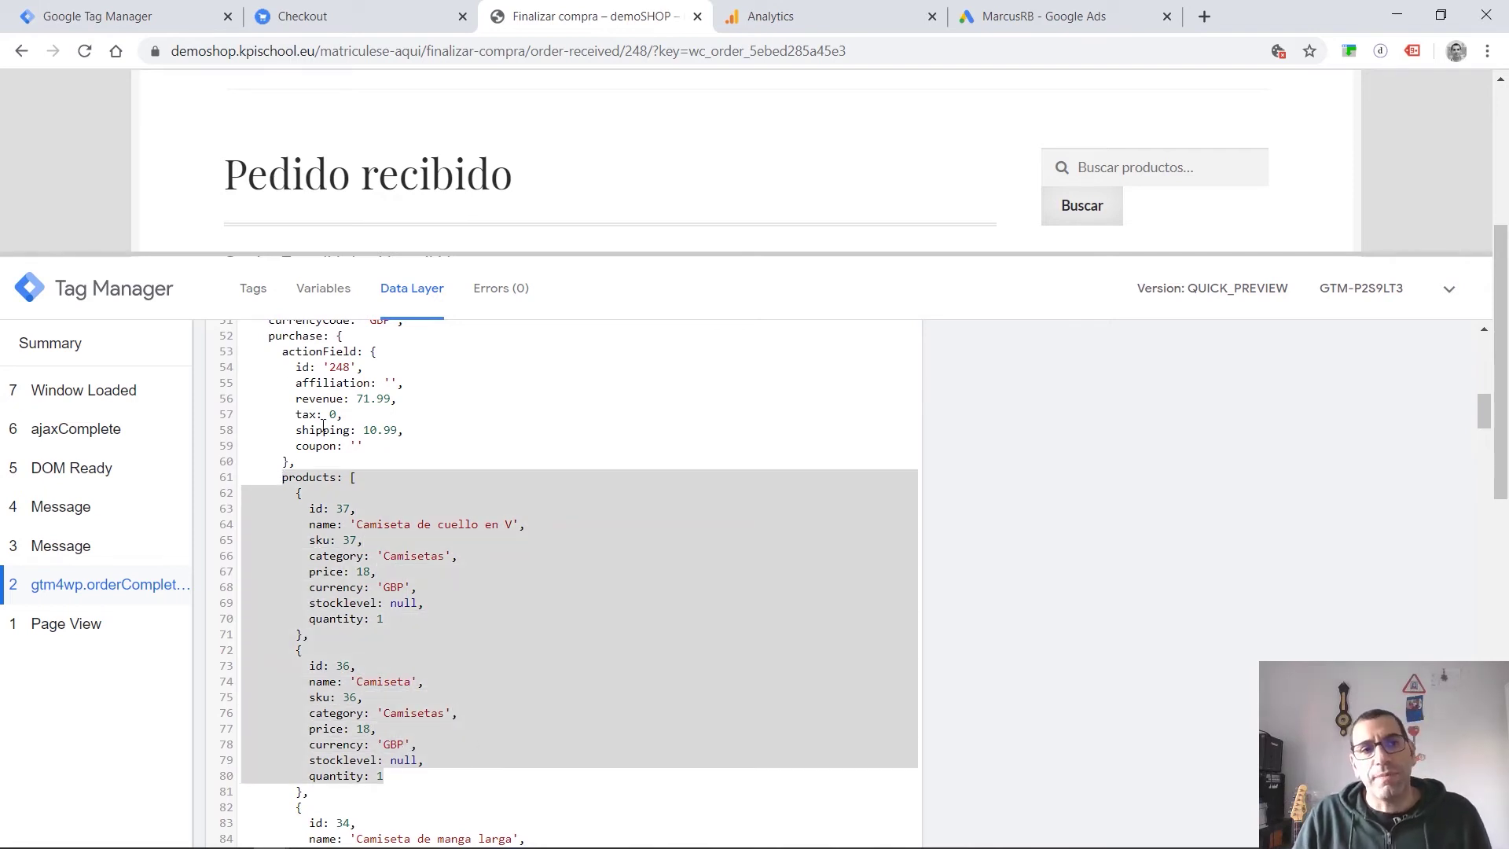
pyautogui.click(1449, 289)
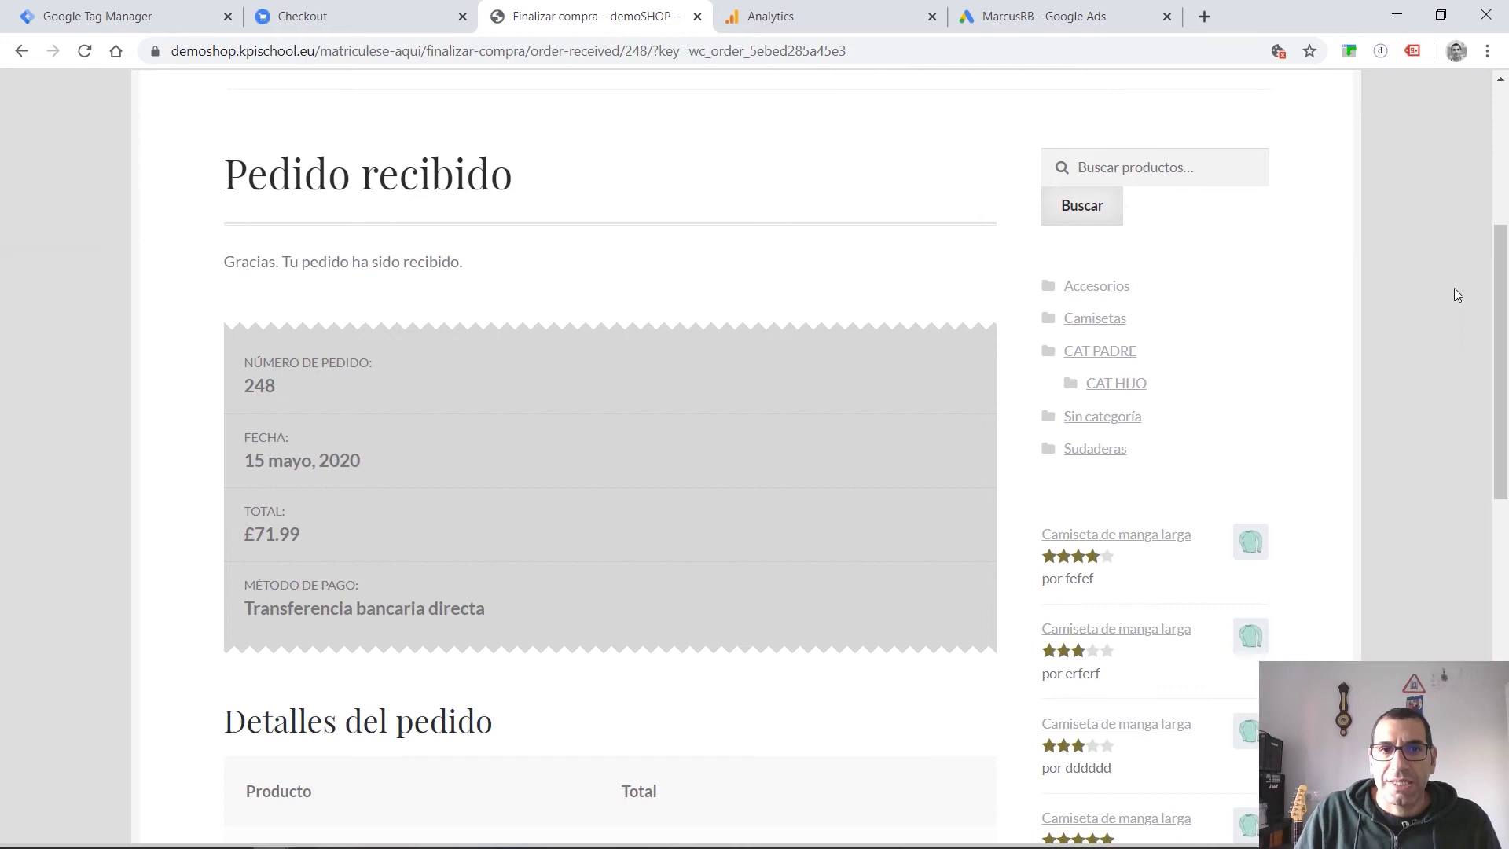
pyautogui.click(375, 13)
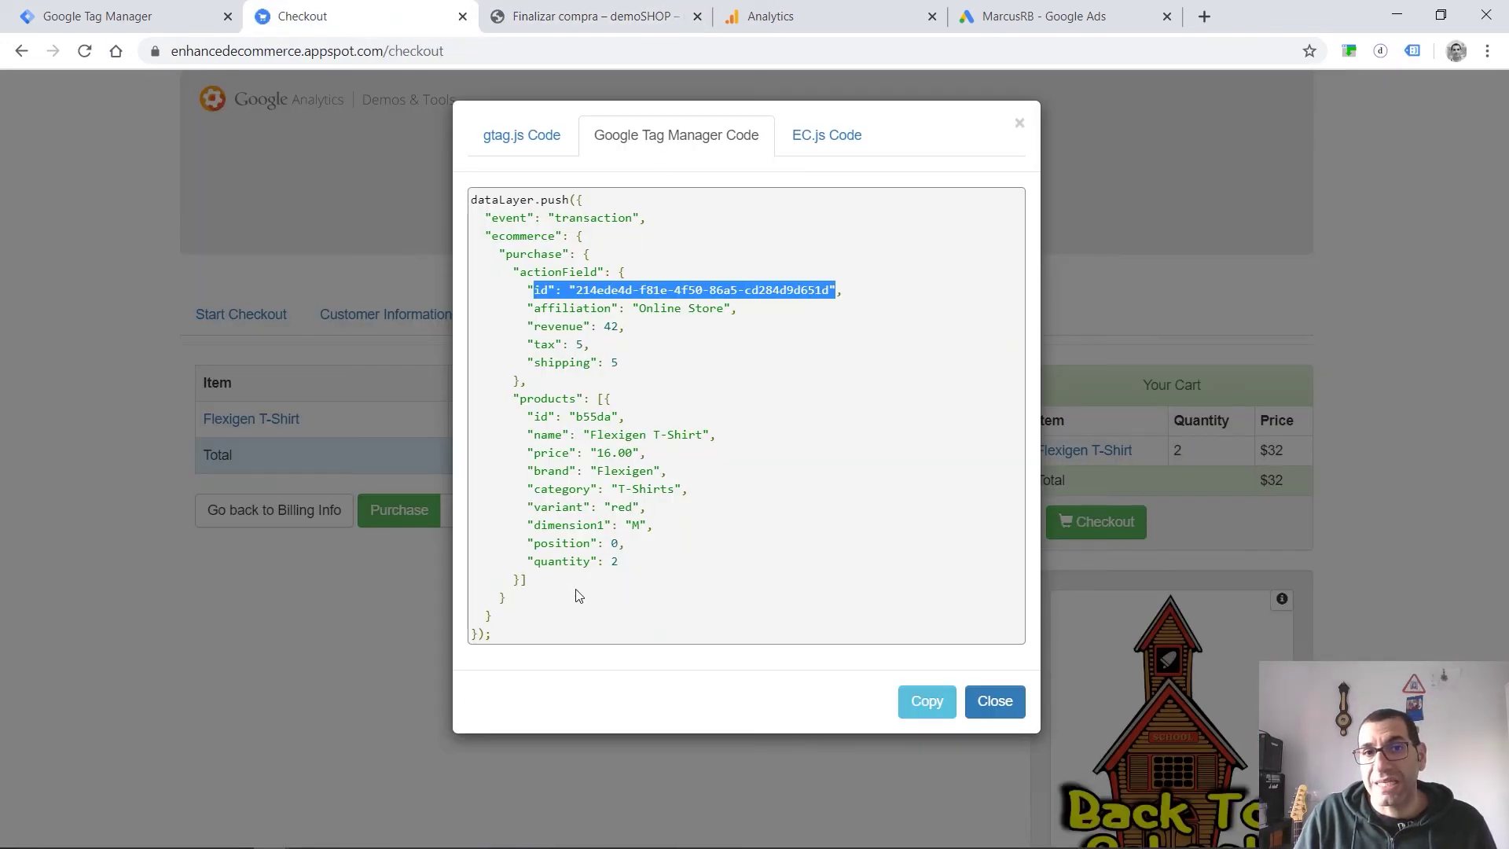
# Switch to Google Ads and finish the Compra conversion setup, returning to the list of conversion actions.
pyautogui.click(1047, 14)
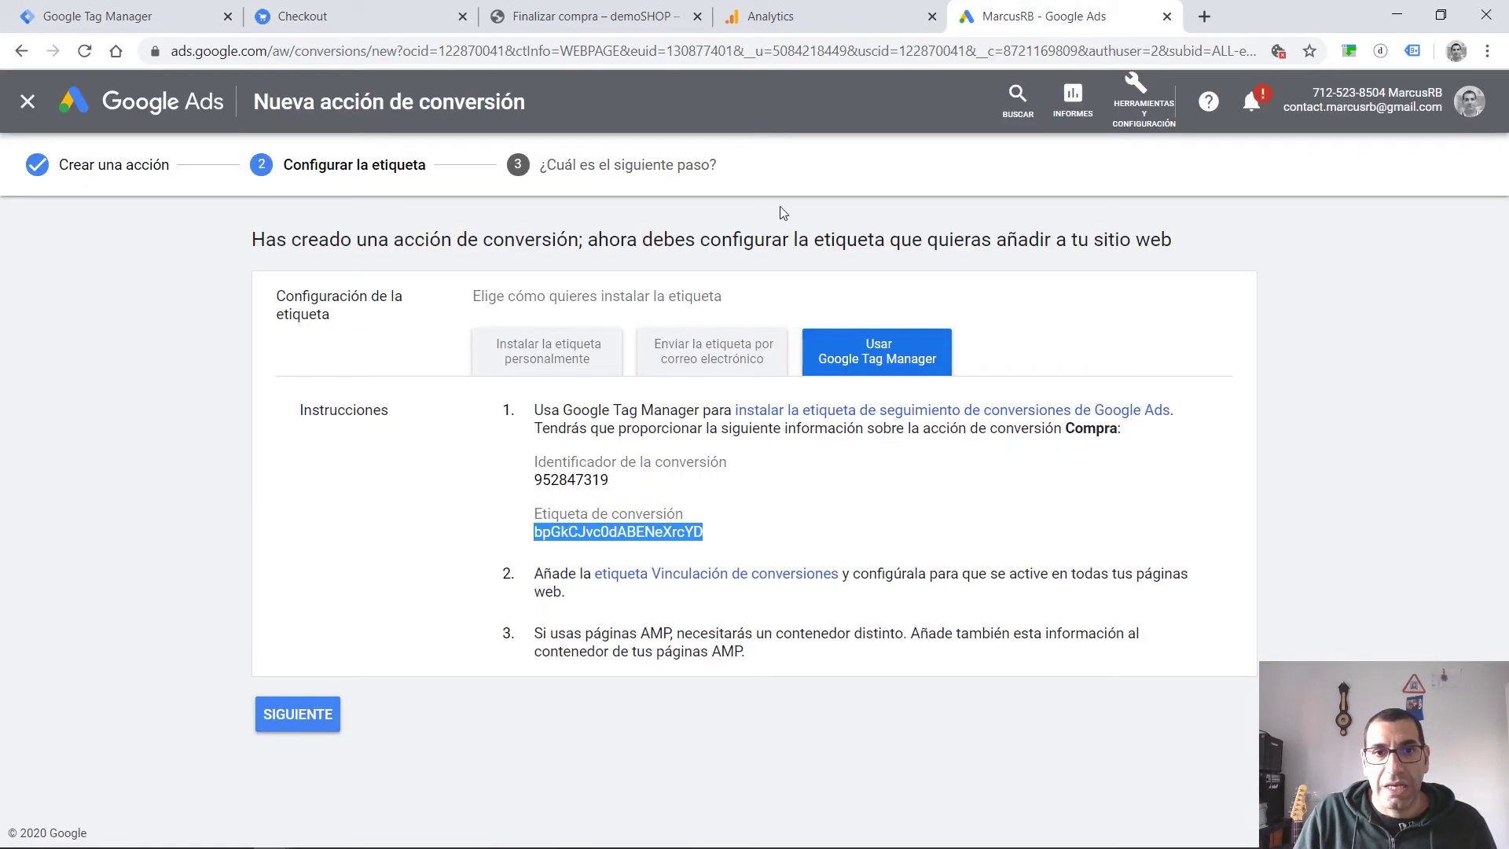
pyautogui.click(292, 715)
pyautogui.click(263, 545)
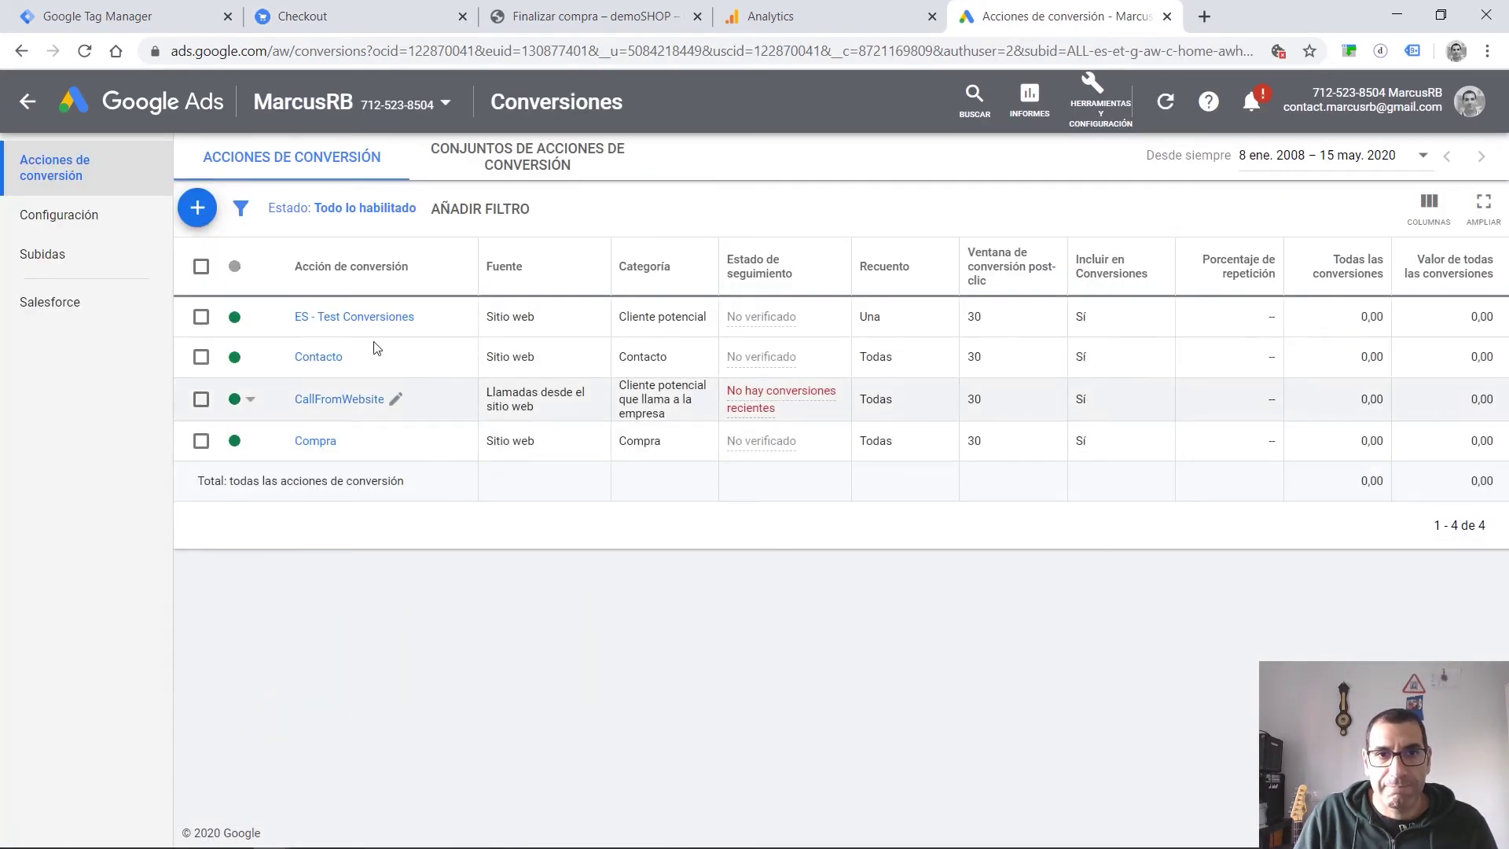
pyautogui.click(238, 209)
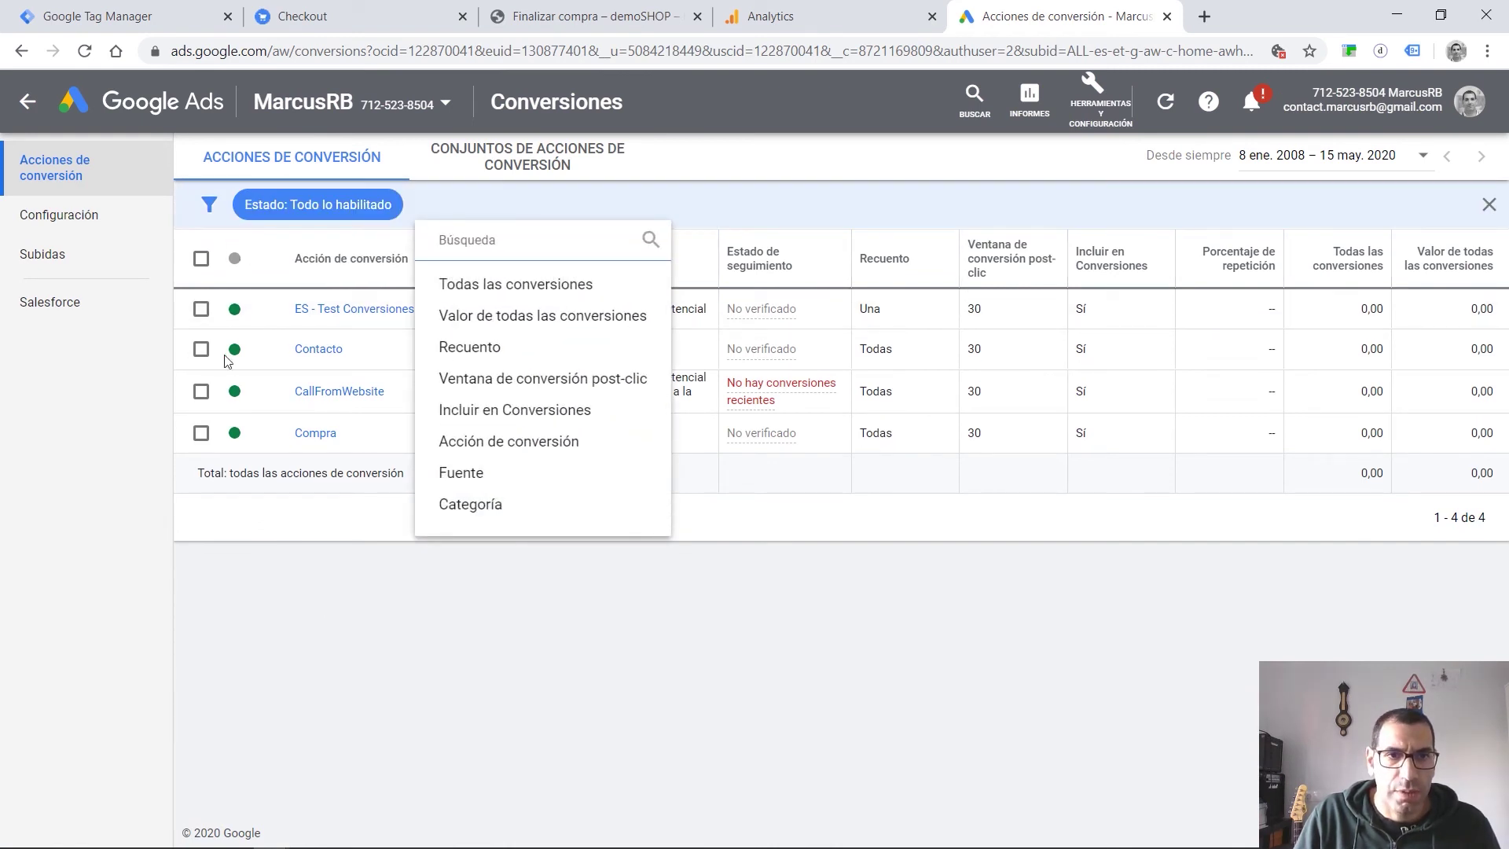
pyautogui.click(613, 208)
# Start a new website conversion action with the category Añadir al carrito.
pyautogui.click(195, 205)
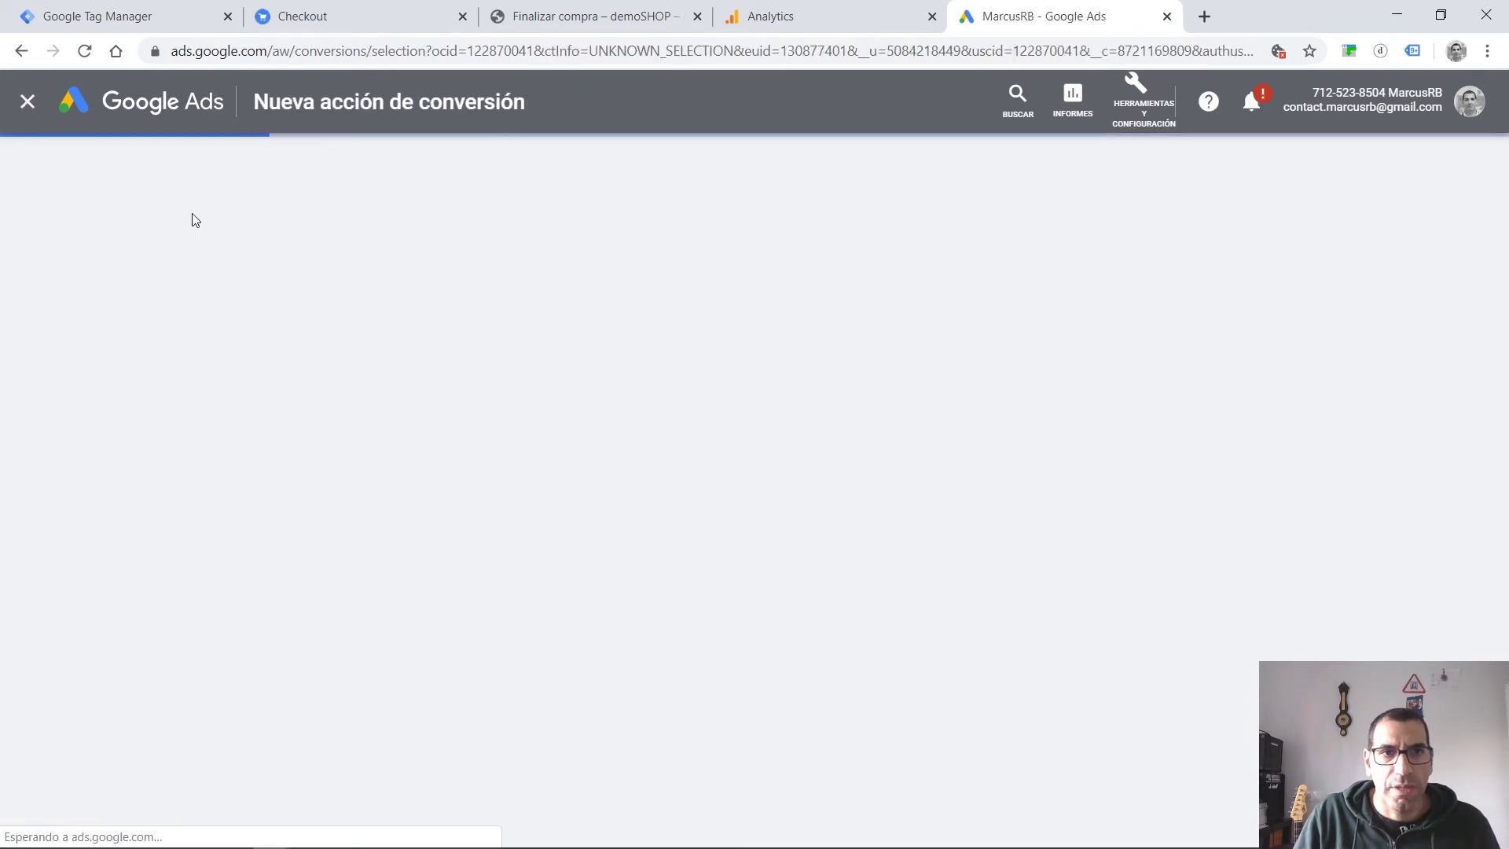
pyautogui.click(398, 403)
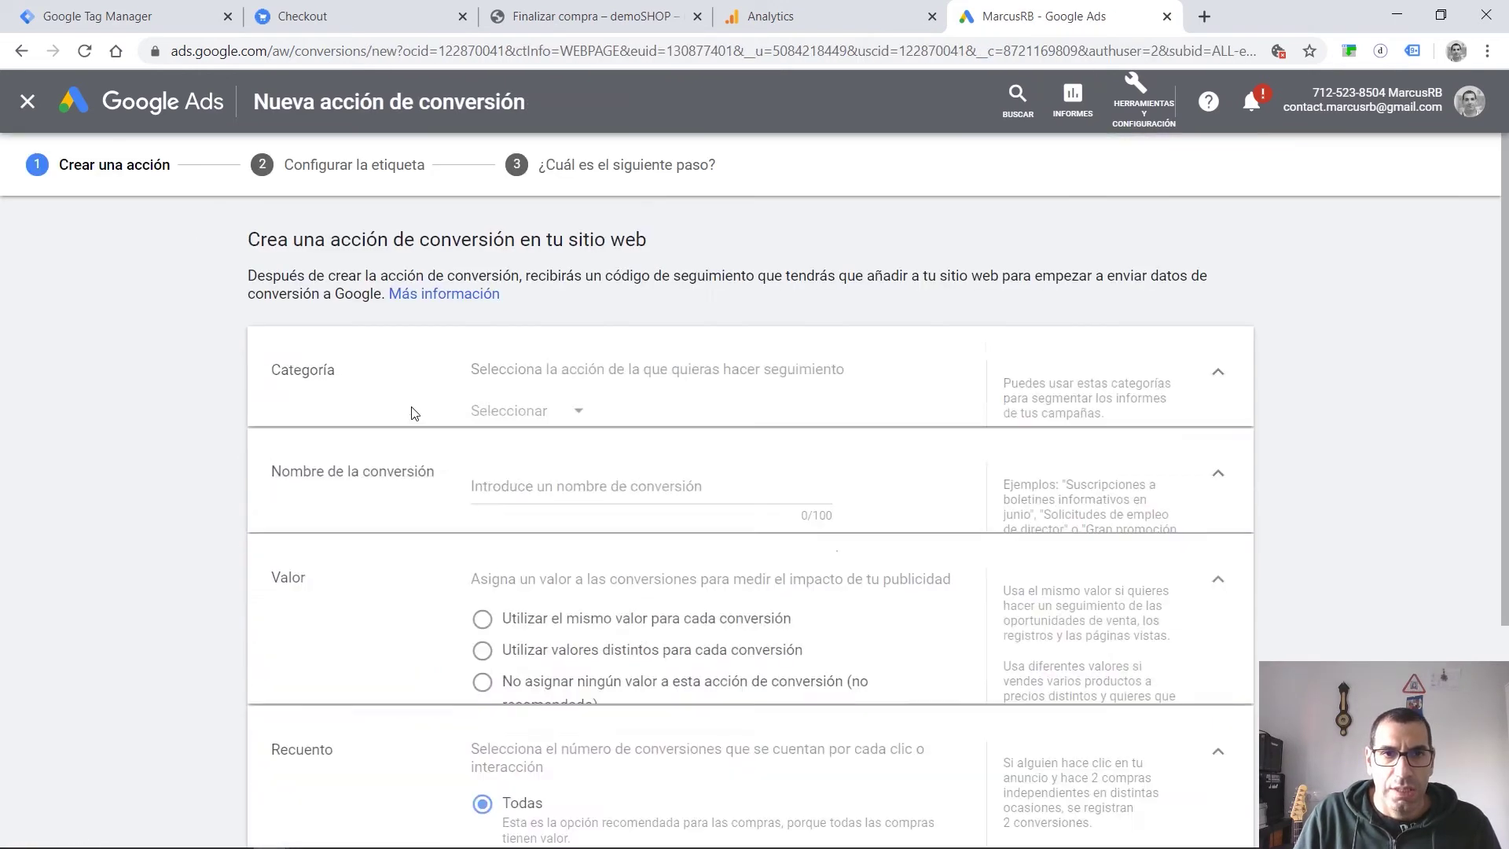
pyautogui.click(516, 394)
pyautogui.scroll(-1, 605, 467)
pyautogui.scroll(1, 598, 477)
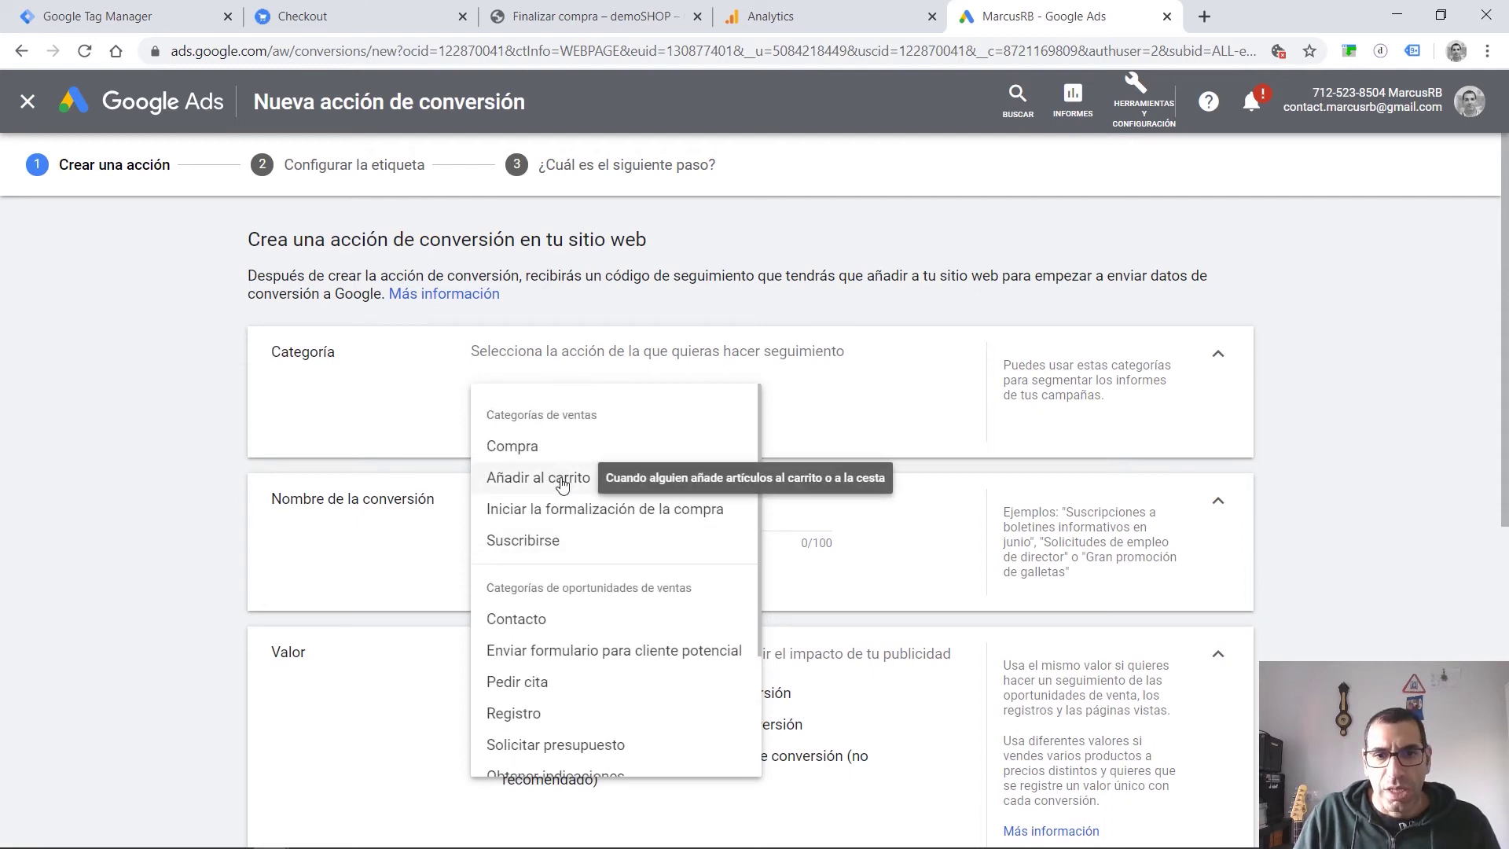
pyautogui.click(561, 481)
# Use distinct values for each conversion, create the Añadir al carrito action, and show its Google Tag Manager installation details.
pyautogui.scroll(-5, 559, 595)
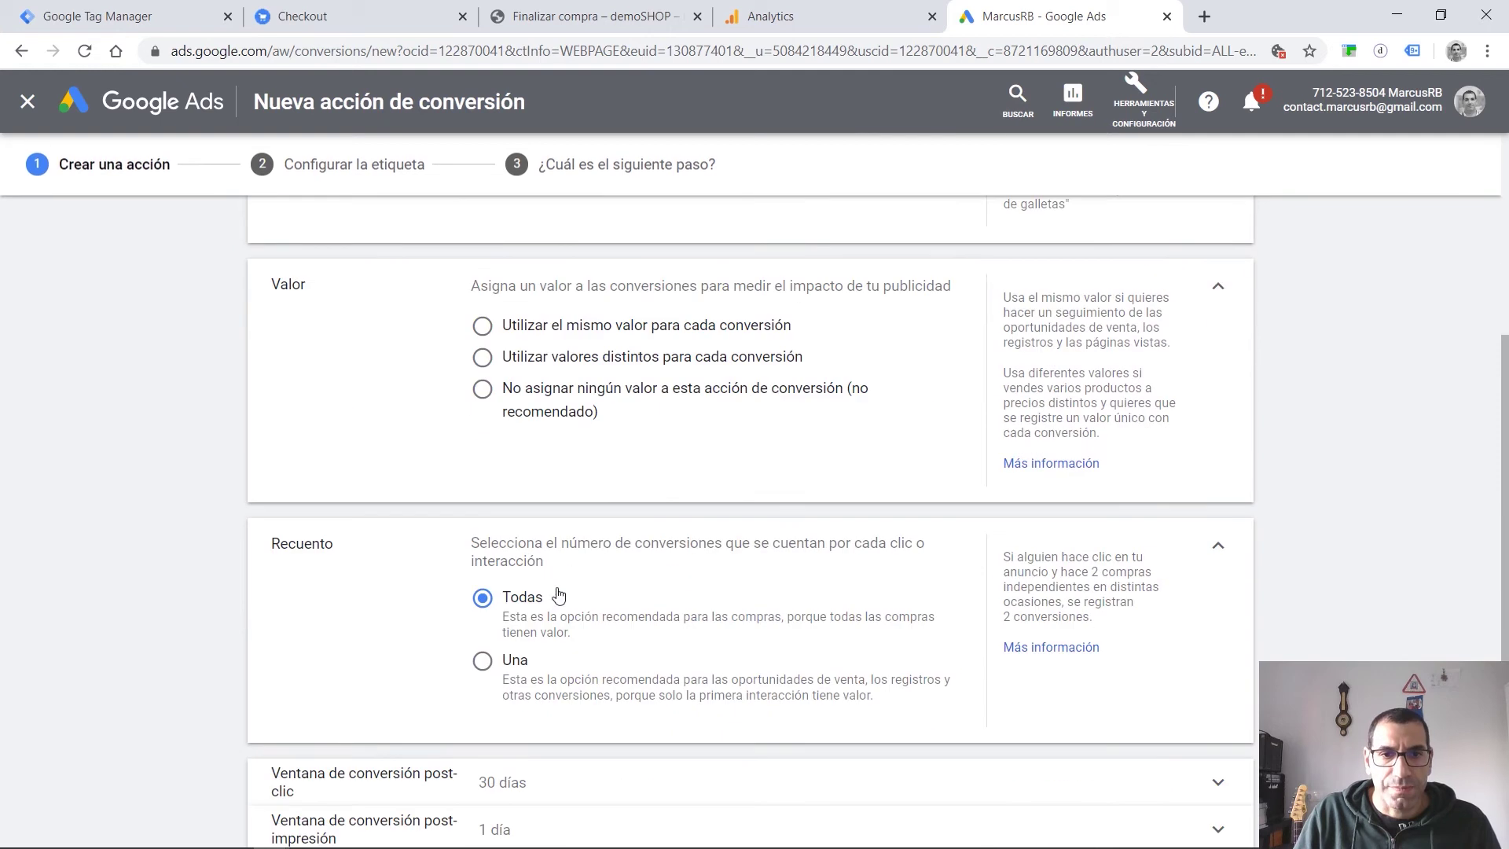
pyautogui.click(482, 357)
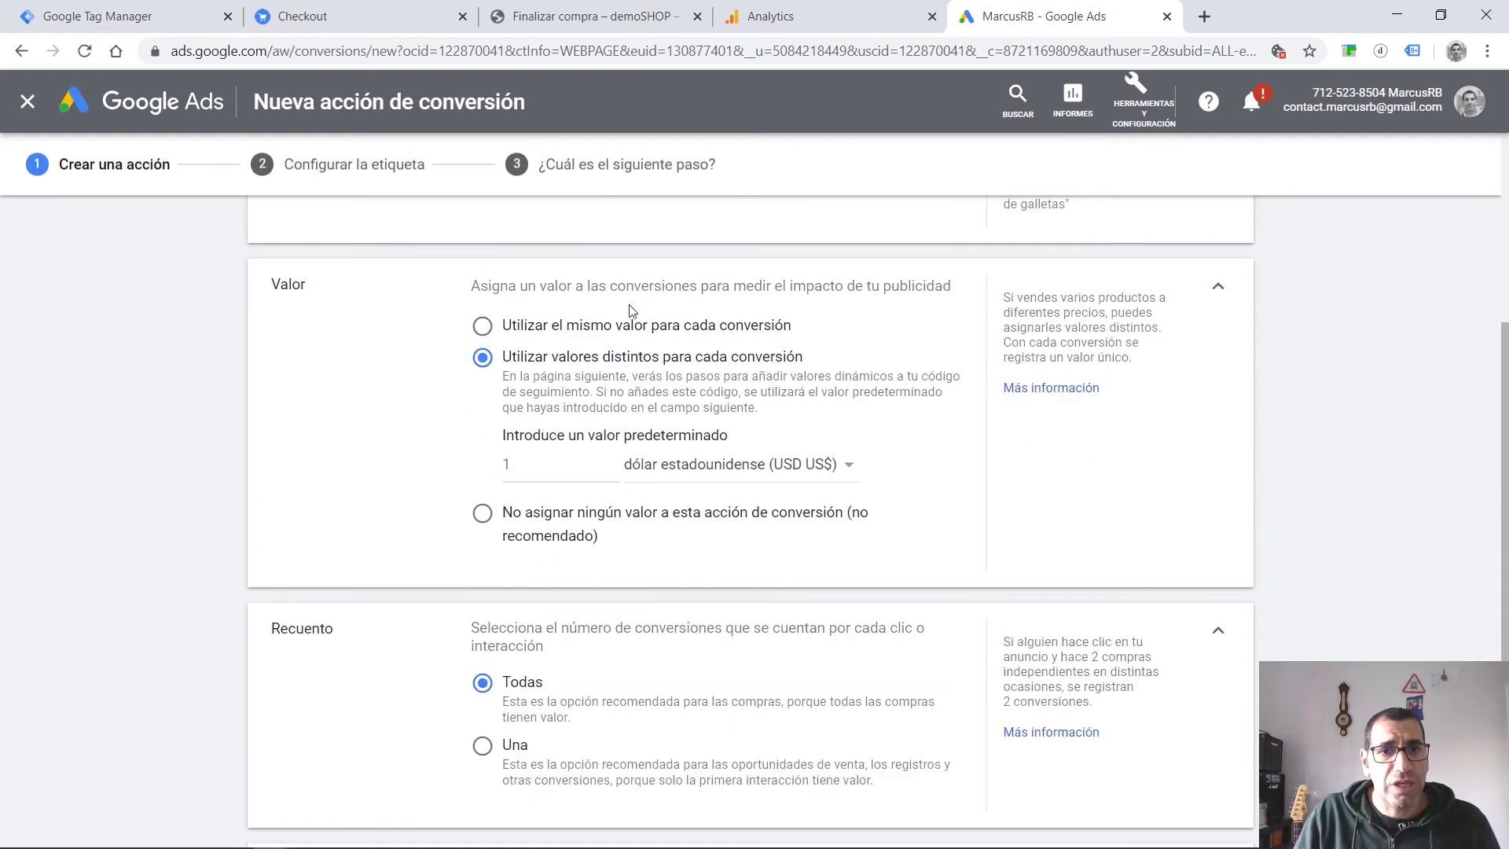
pyautogui.scroll(-4, 635, 406)
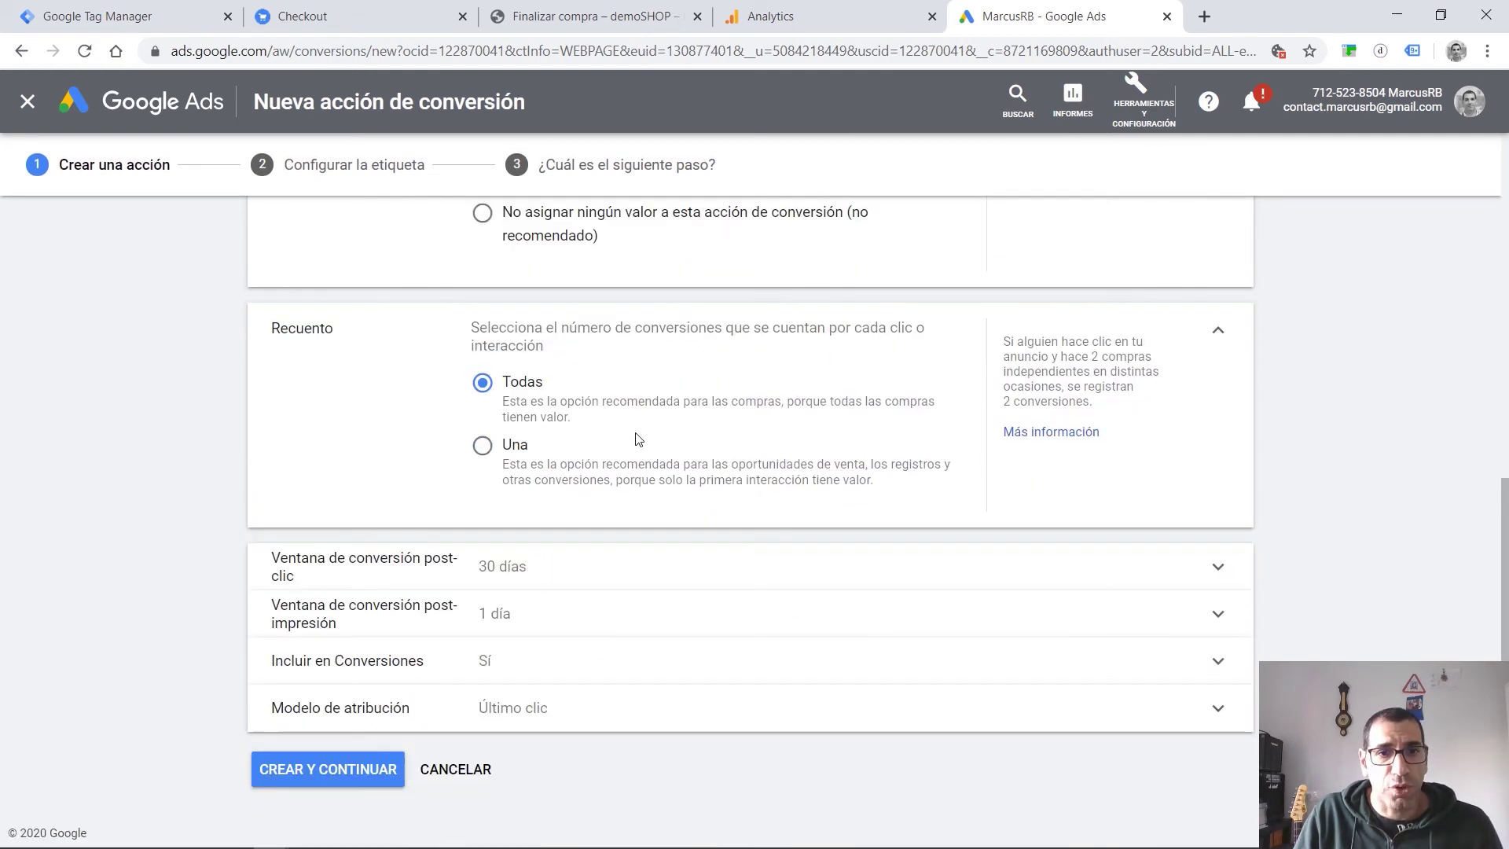
pyautogui.click(345, 769)
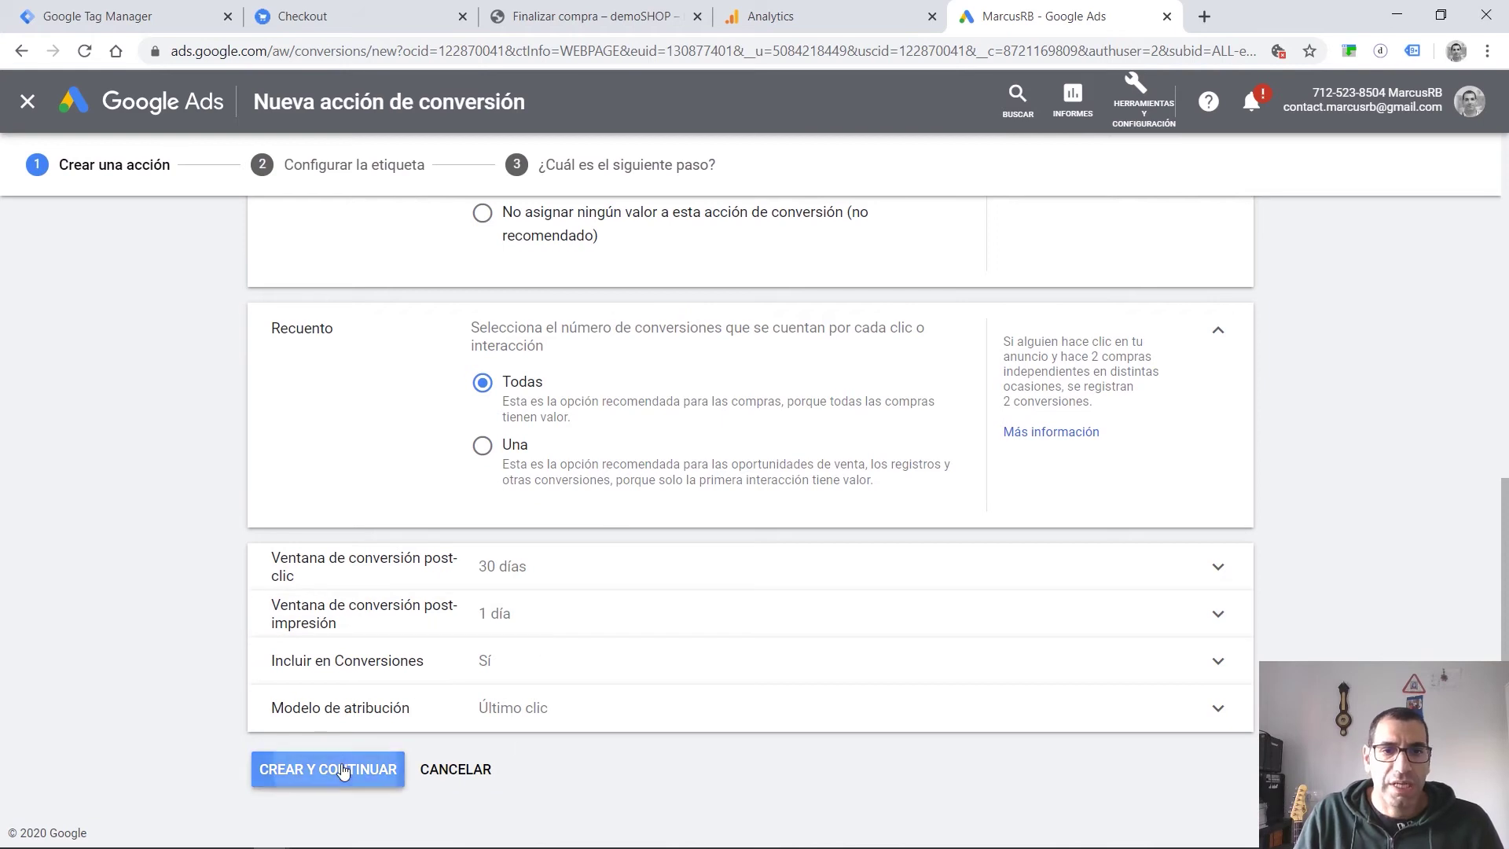
pyautogui.click(853, 395)
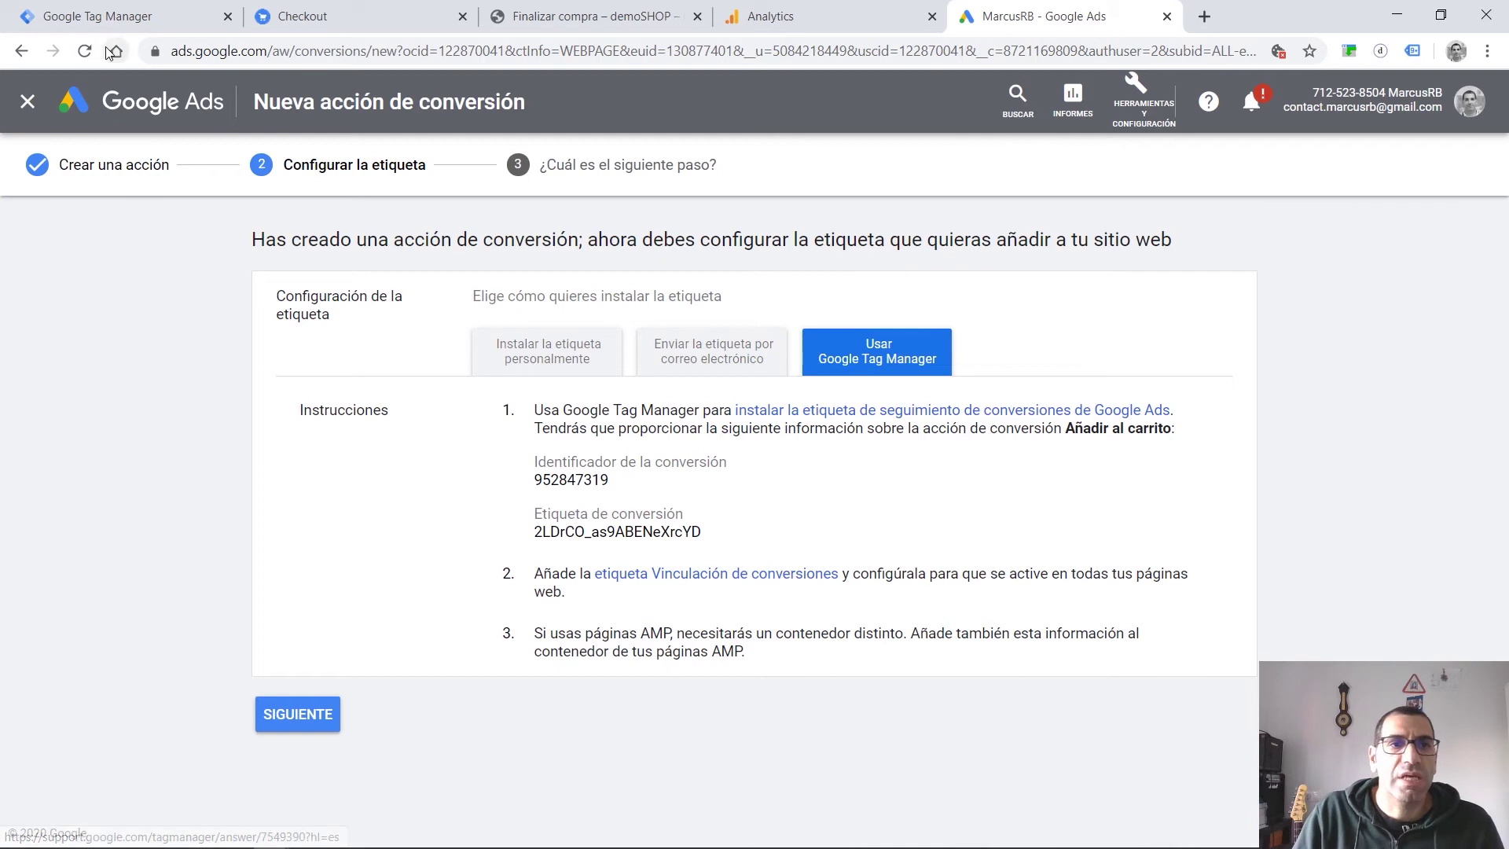
# Return to Google Tag Manager and save the googleAds - purchase tag with its product-level sales data setting.
pyautogui.click(94, 16)
pyautogui.scroll(5, 630, 370)
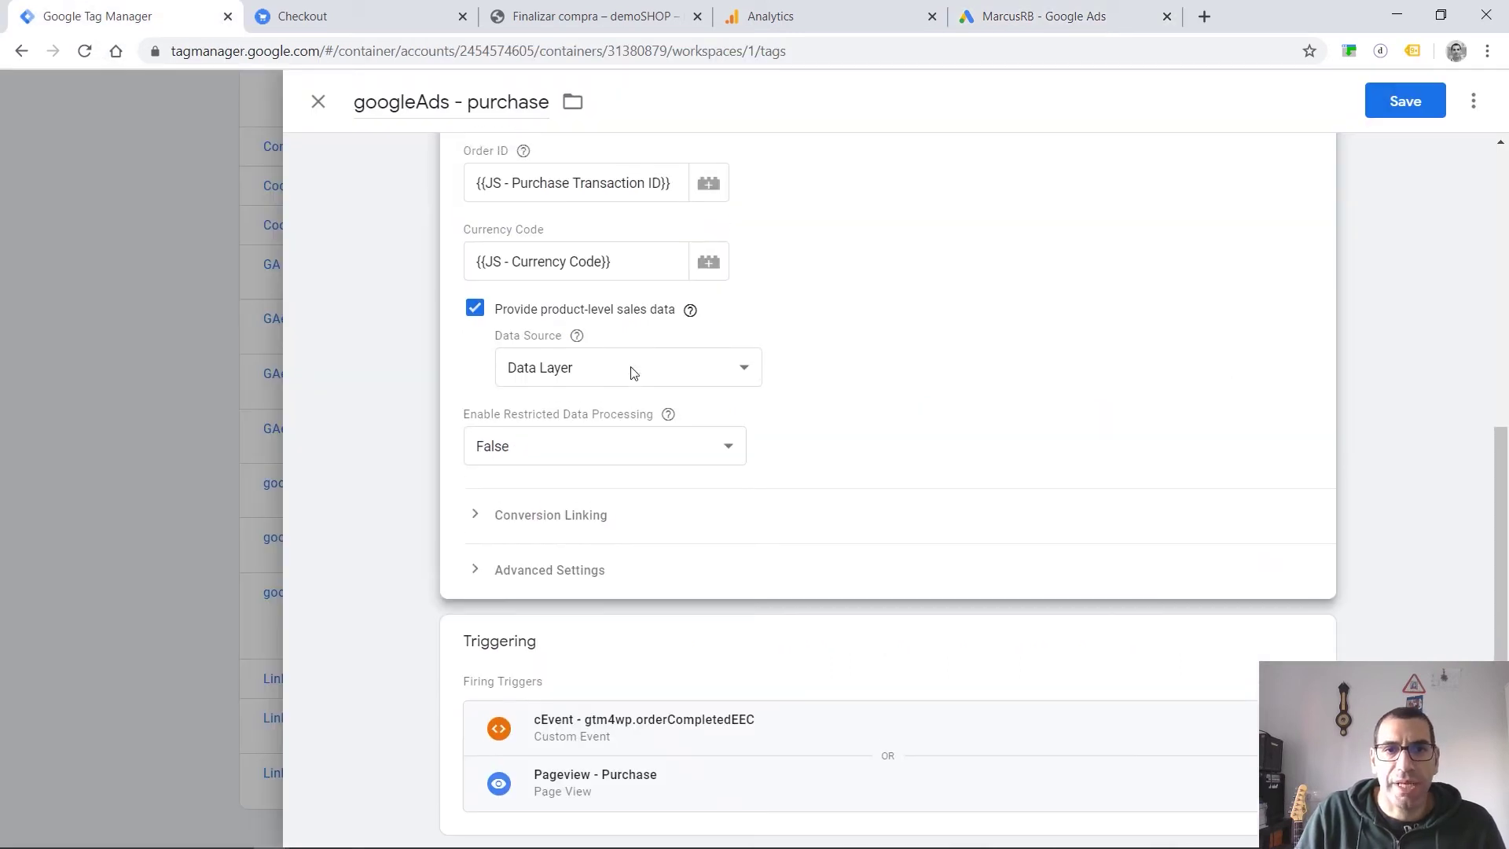
pyautogui.click(1426, 102)
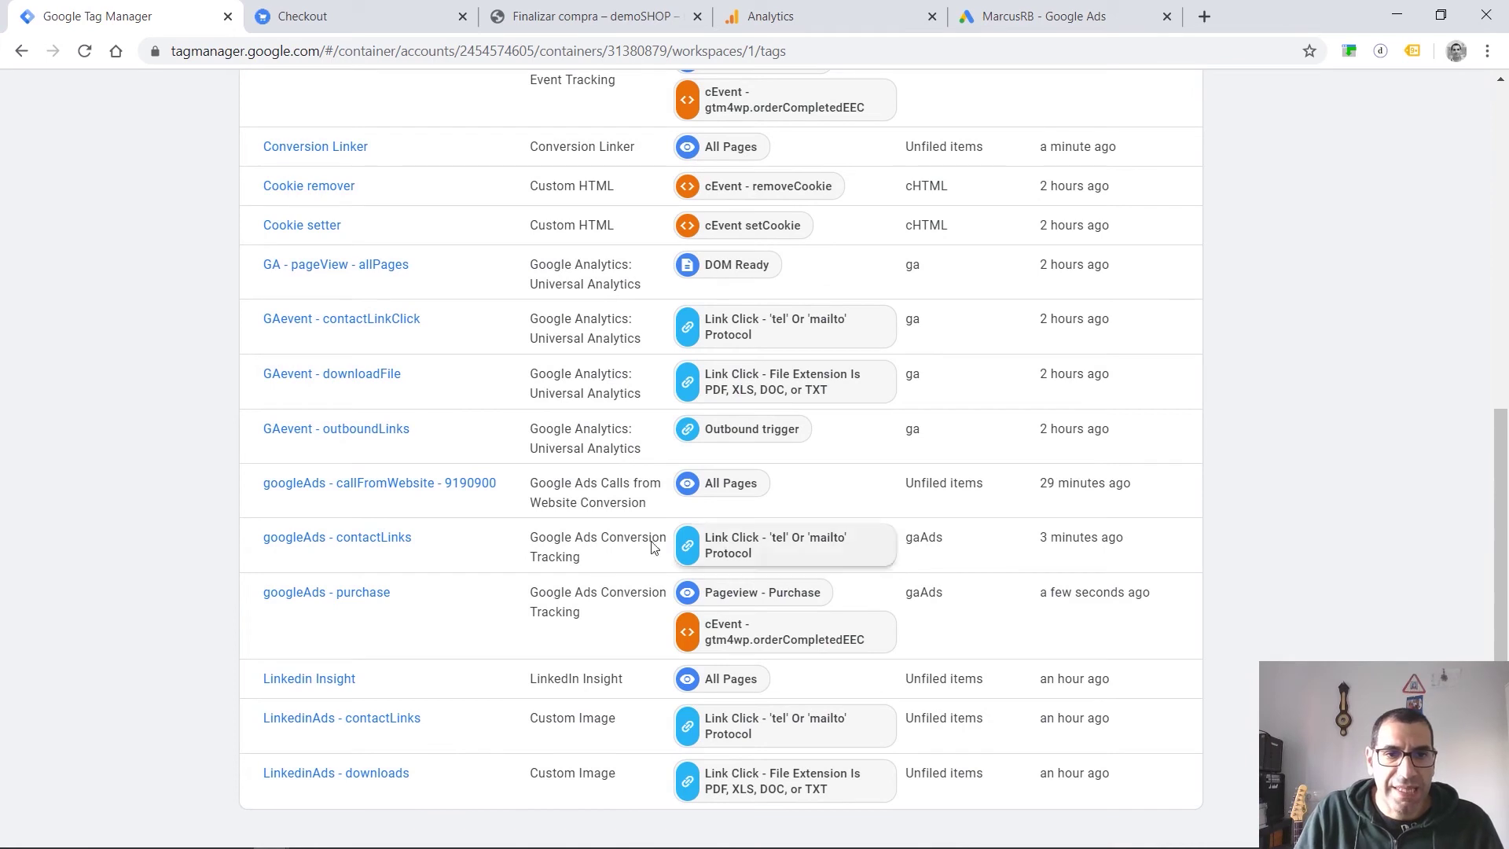
# Copy the googleAds - purchase tag and name the copy googleAds - addToCart.
pyautogui.click(385, 599)
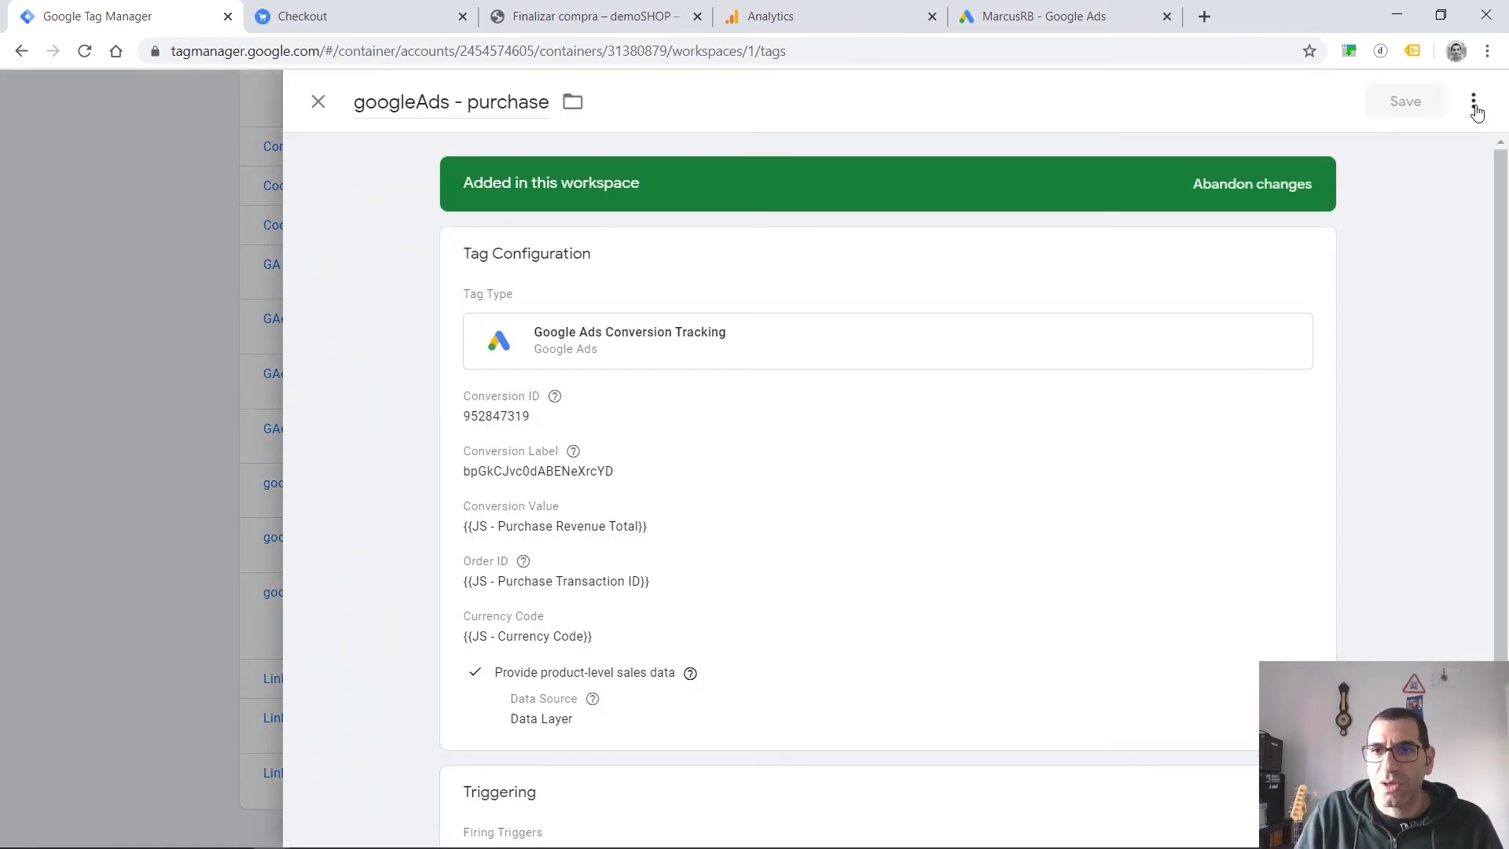
pyautogui.click(1473, 101)
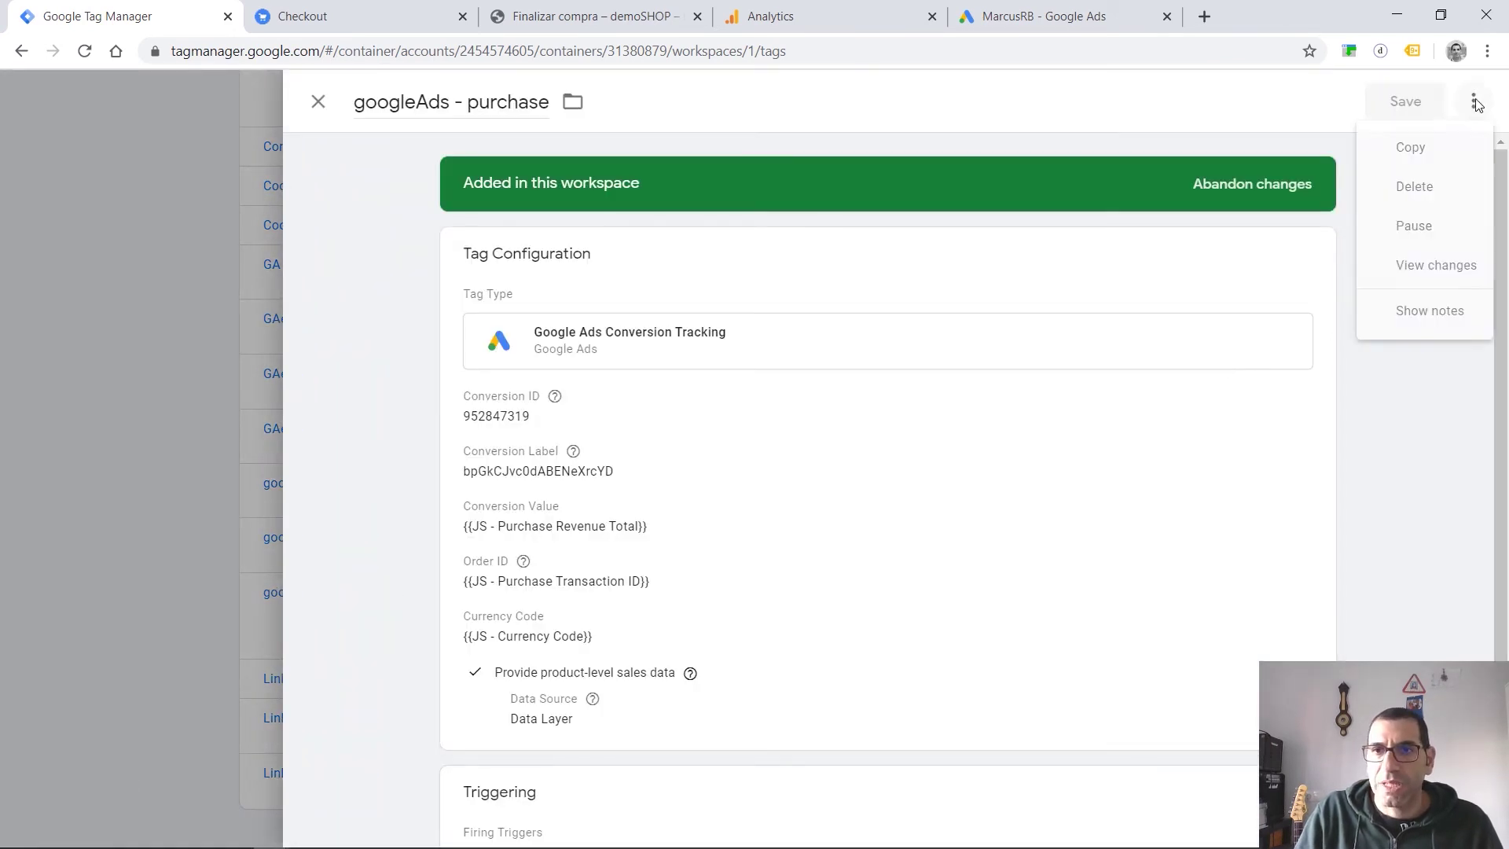
pyautogui.click(1415, 146)
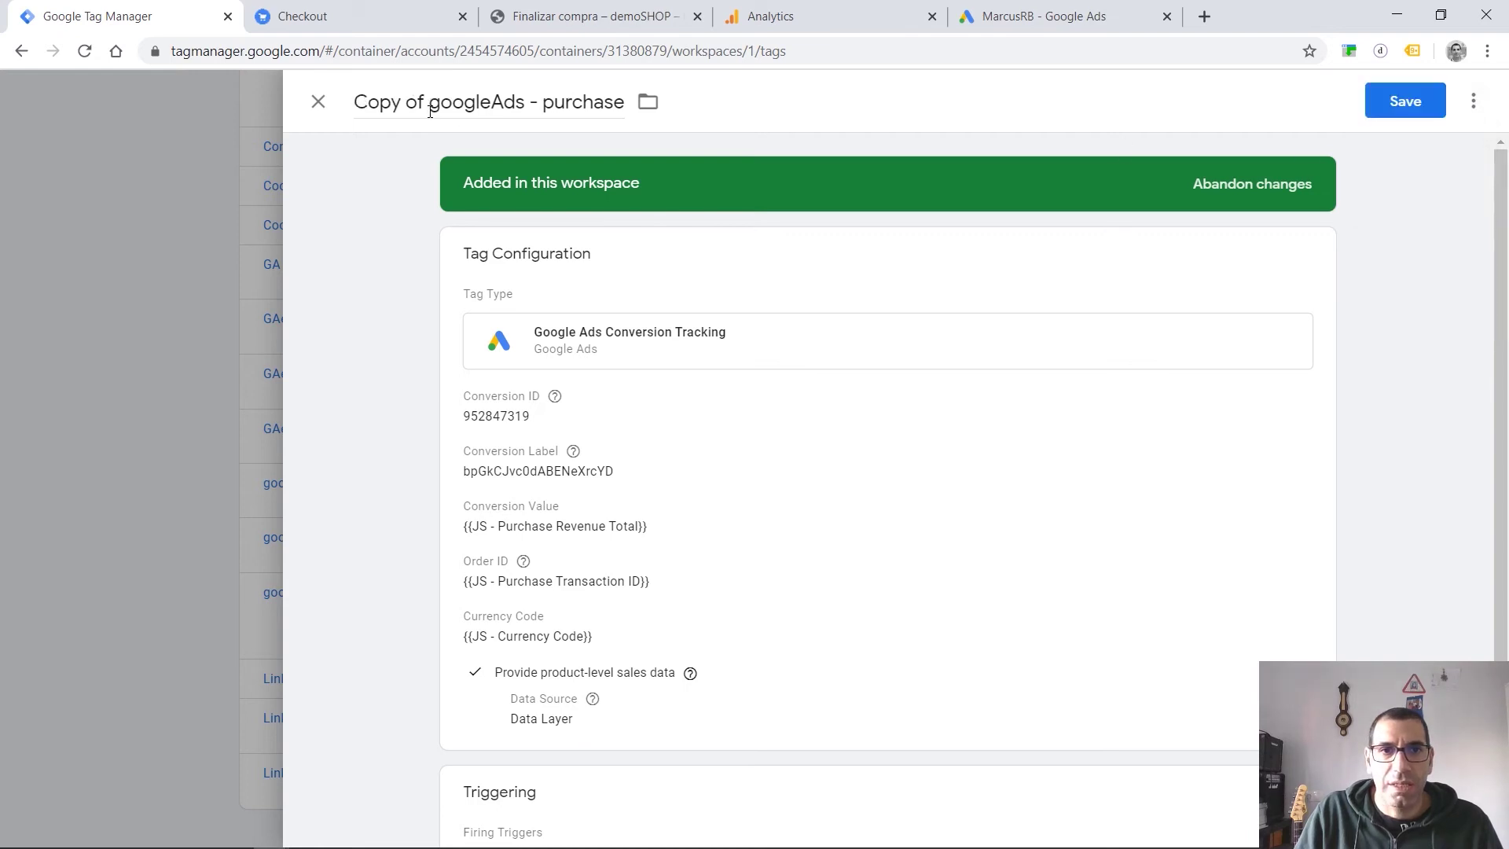
pyautogui.moveTo(429, 111); pyautogui.dragTo(333, 110)
pyautogui.press('BackSpace')
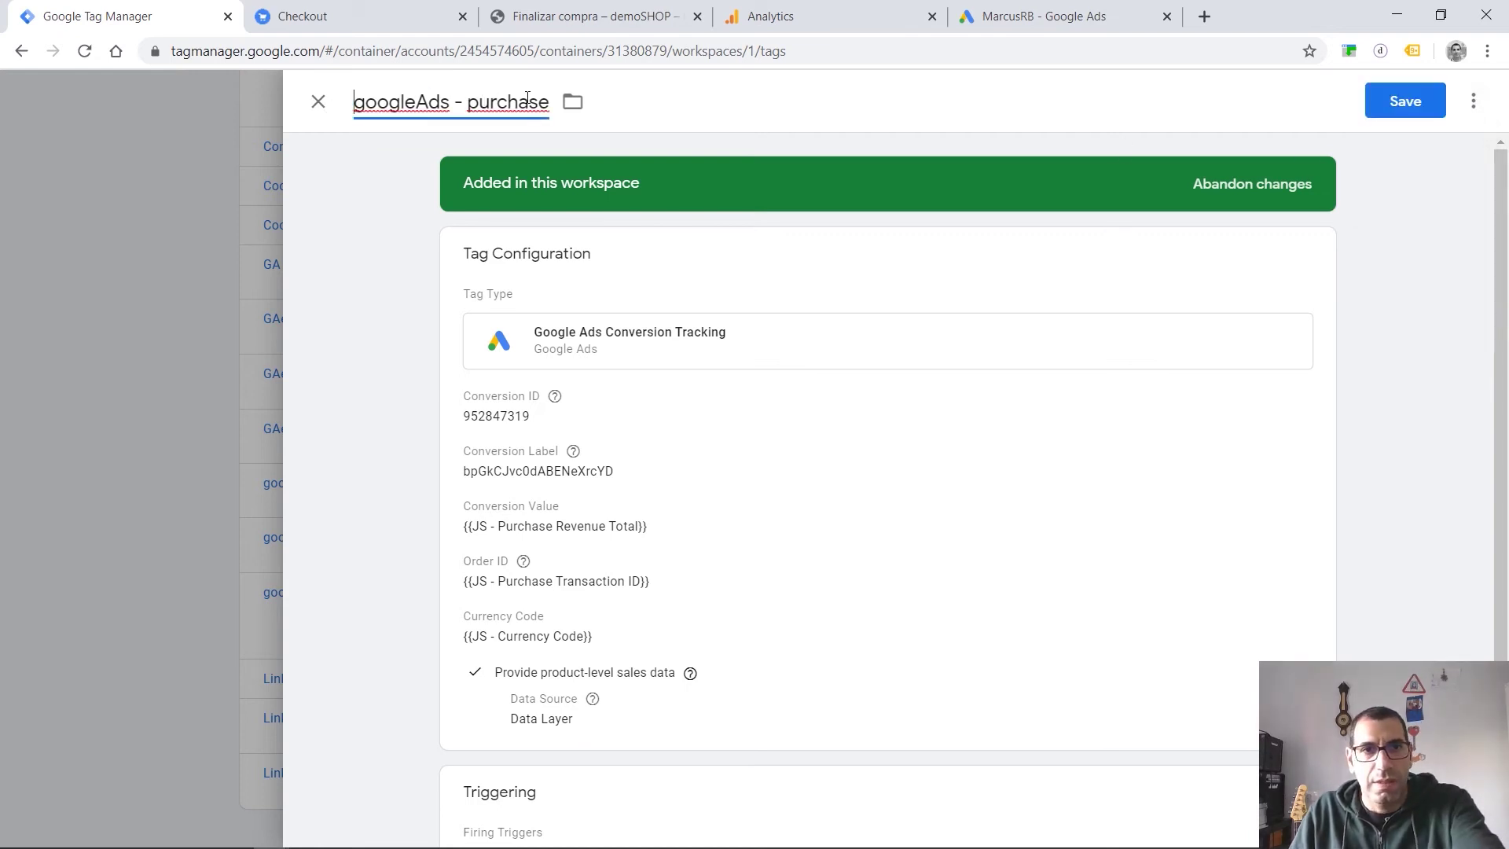
pyautogui.moveTo(470, 105); pyautogui.dragTo(561, 111)
pyautogui.write('add')
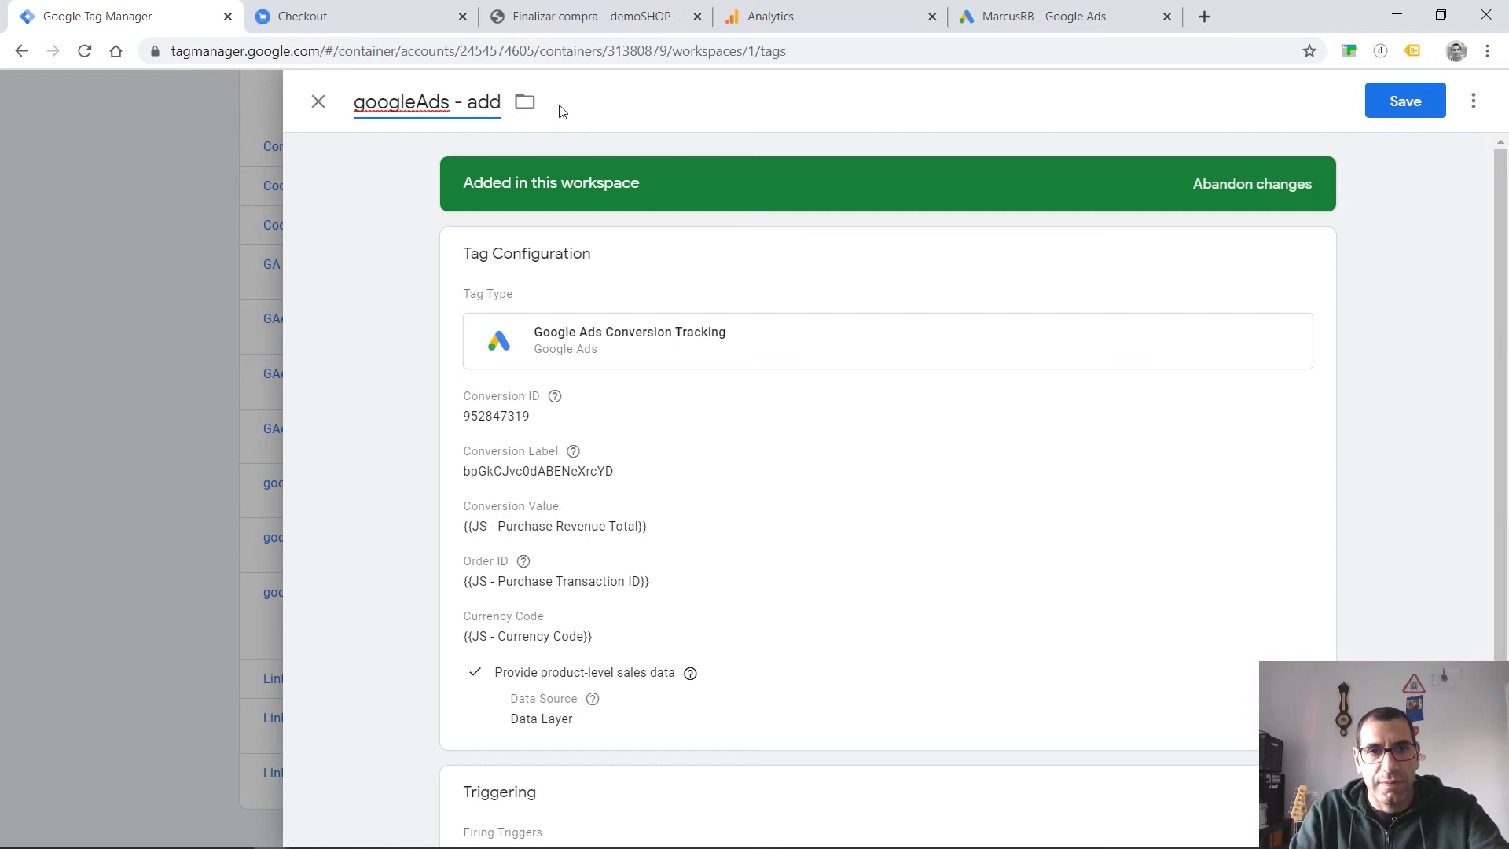
pyautogui.write('ToCart')
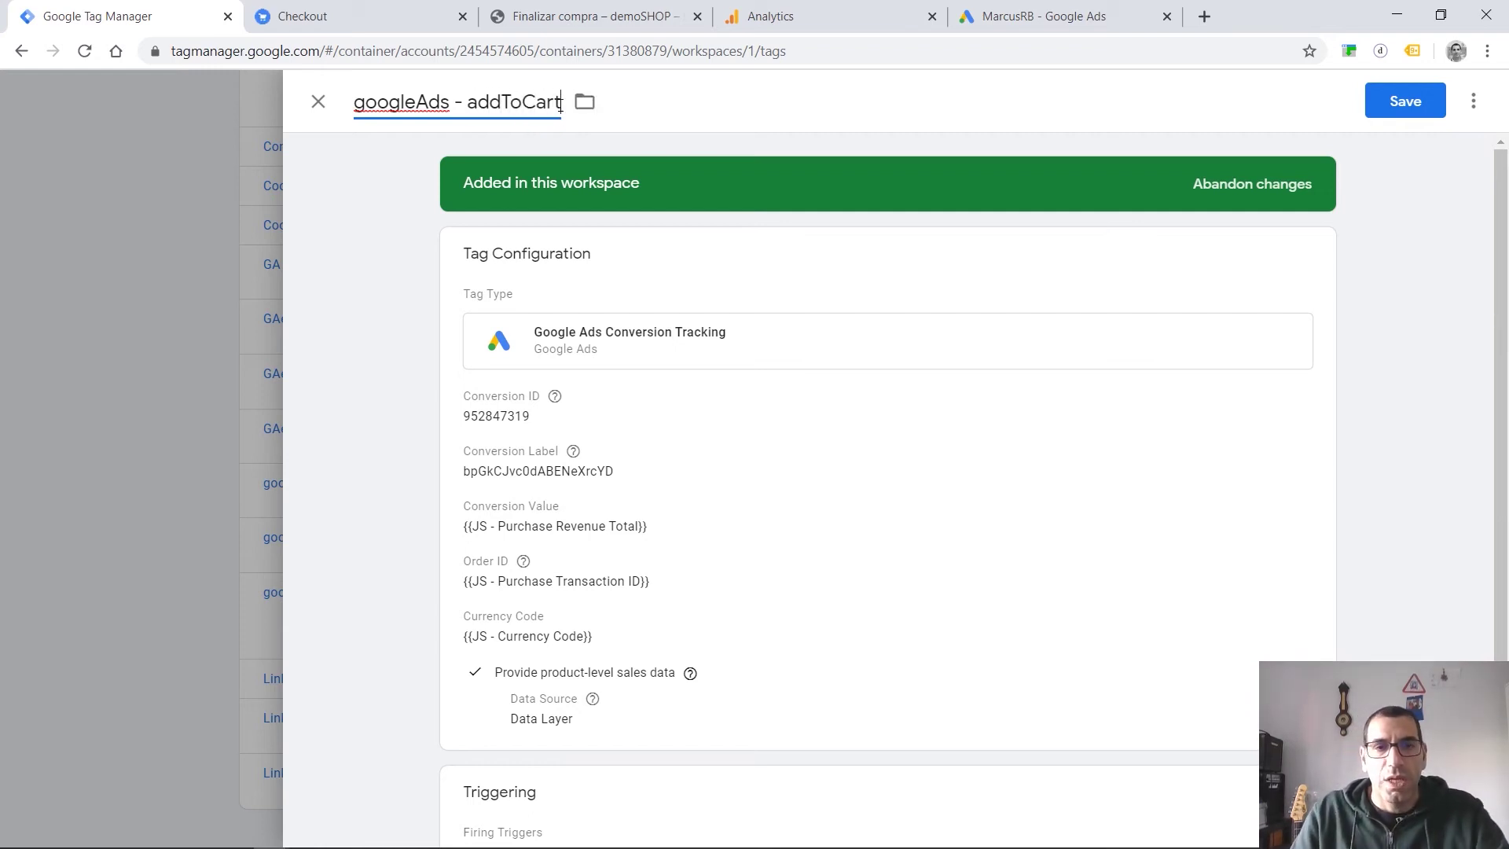
# Switch to the demo T-shirt shop, dismiss the sample code, and open the Flexigen T-Shirt product from the shop's home page.
pyautogui.click(354, 22)
pyautogui.click(994, 701)
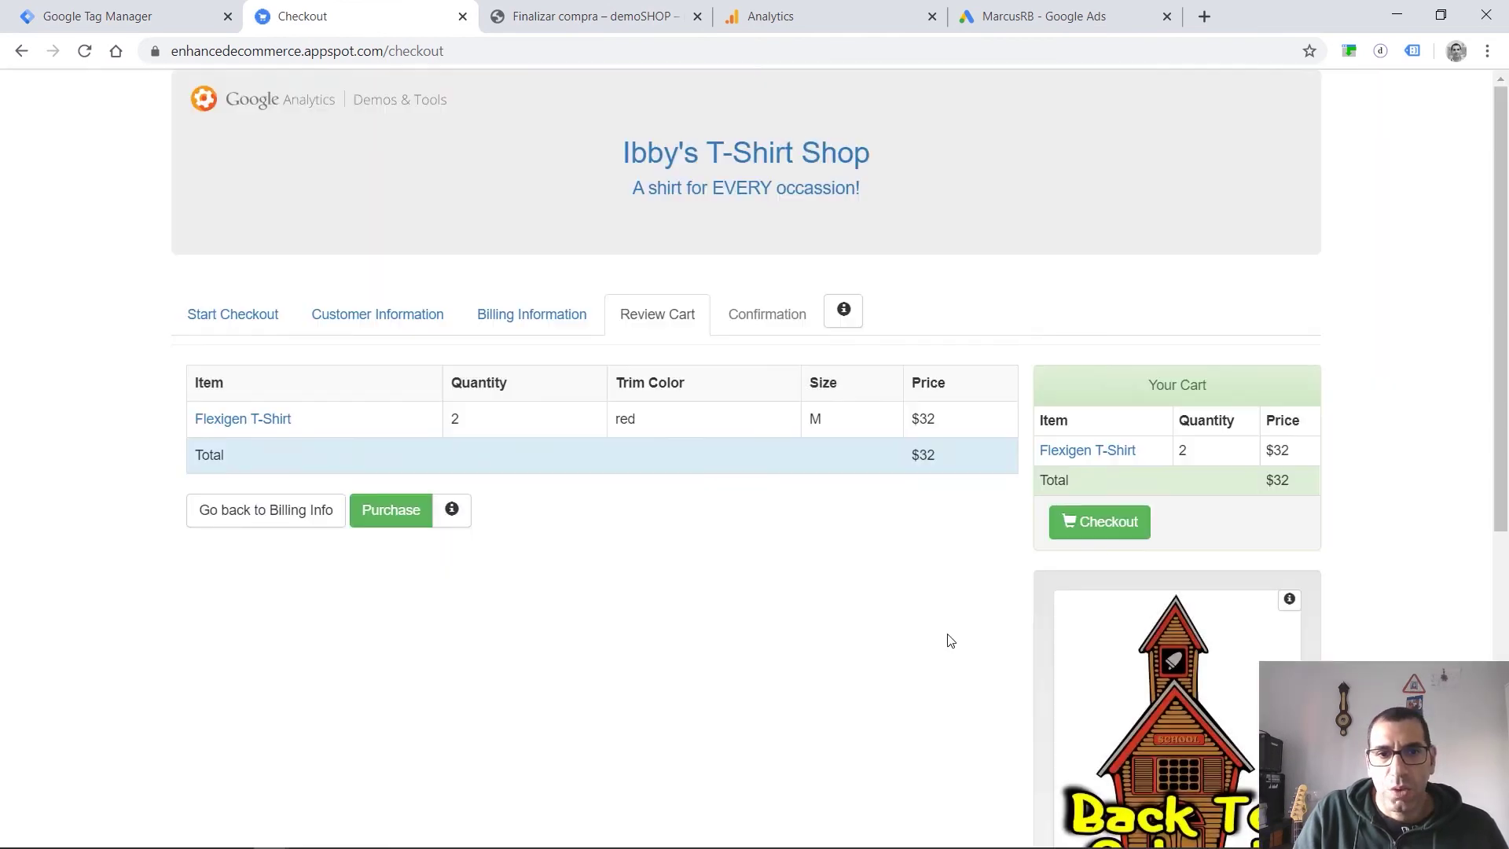
pyautogui.click(664, 179)
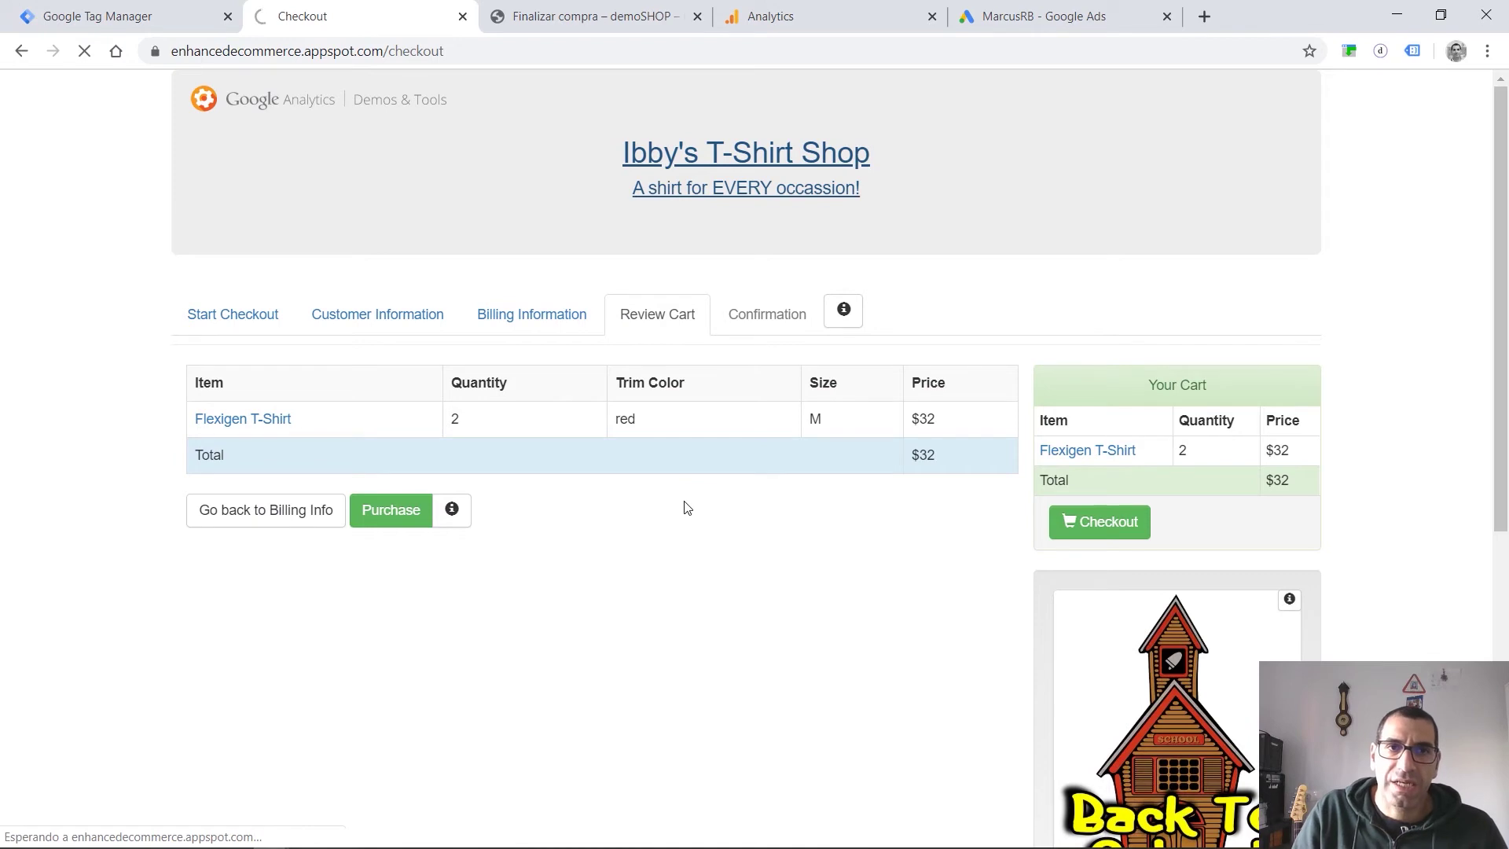
pyautogui.click(735, 452)
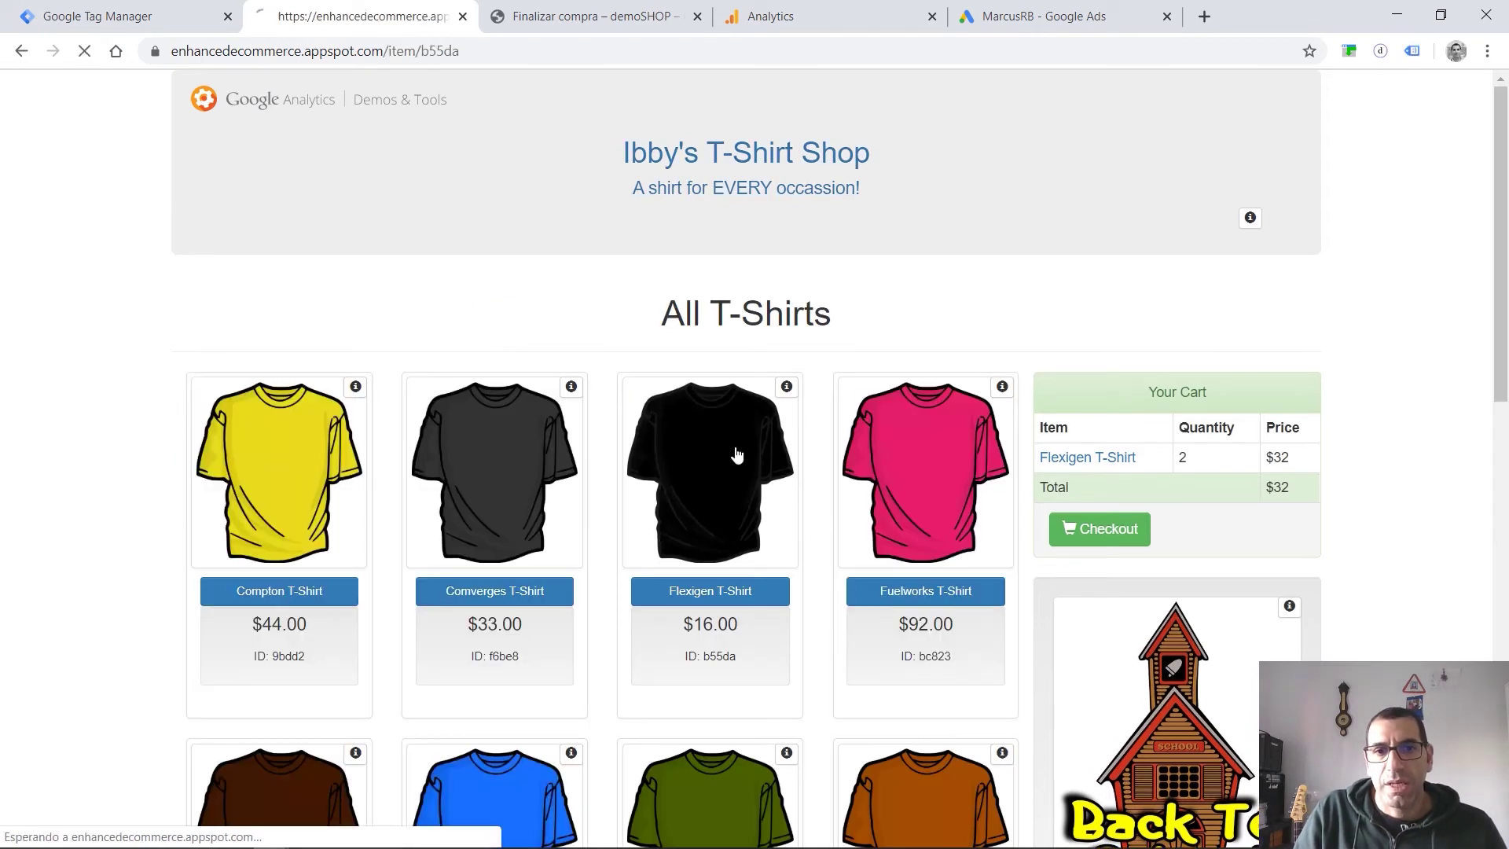
# Show the product's Add To Cart sample code for Google Tag Manager and examine the addToCart event and its add products block.
pyautogui.click(296, 695)
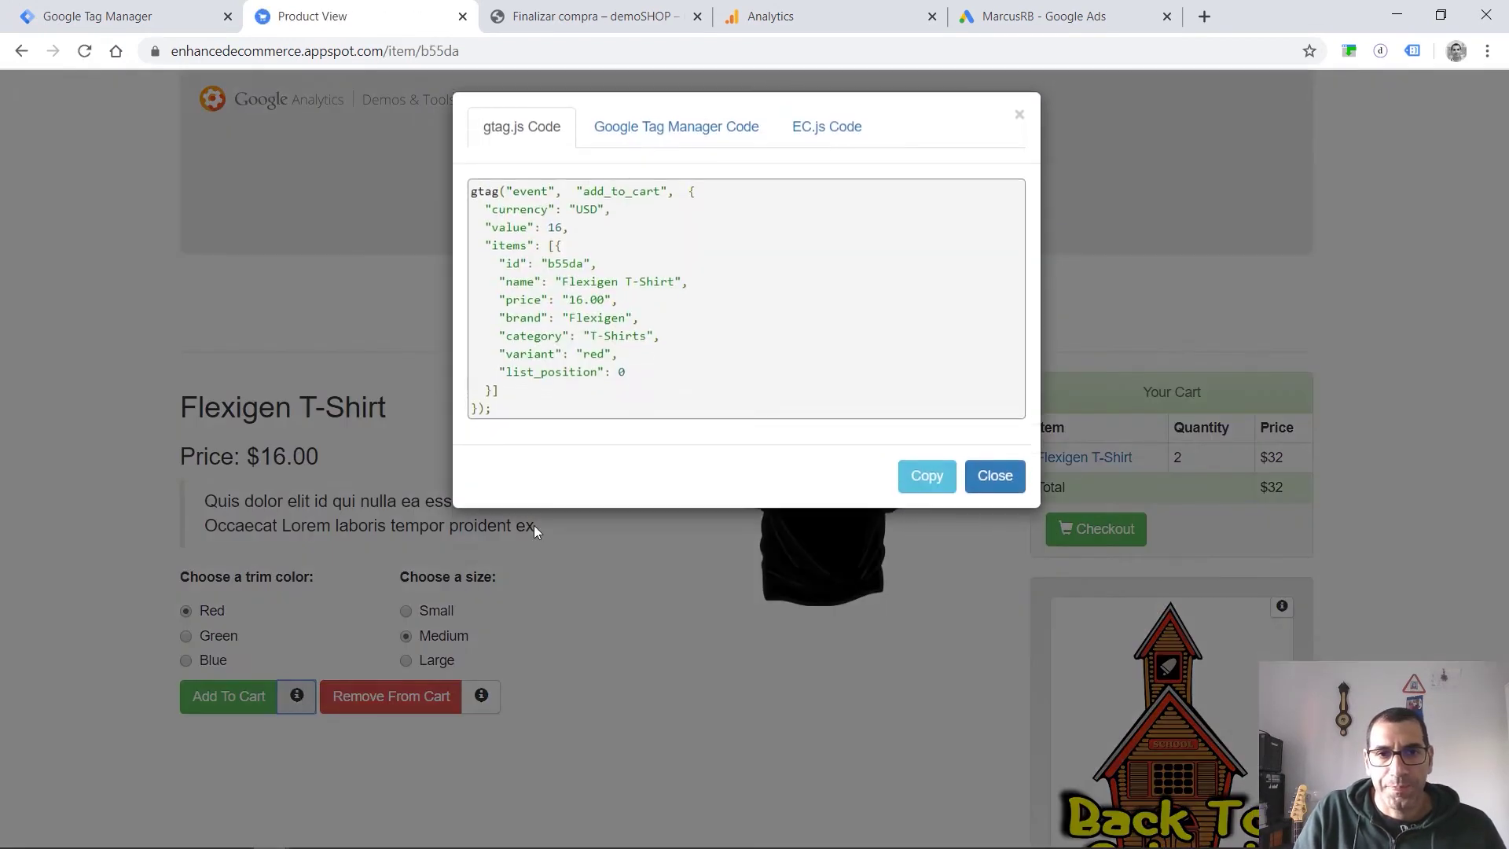
pyautogui.click(651, 132)
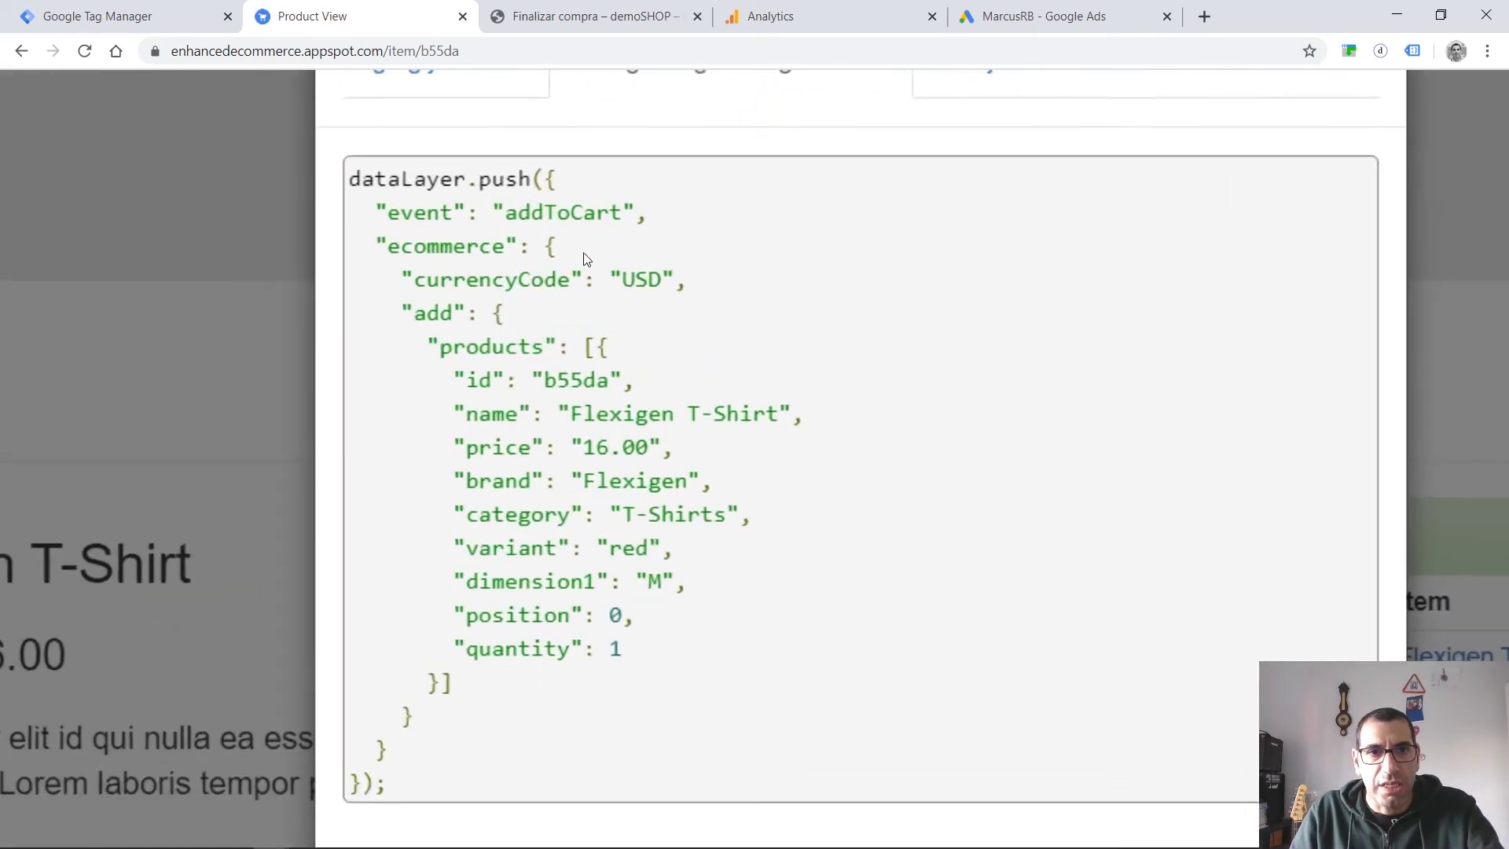
pyautogui.scroll(1, 585, 259)
pyautogui.moveTo(369, 206); pyautogui.dragTo(659, 228)
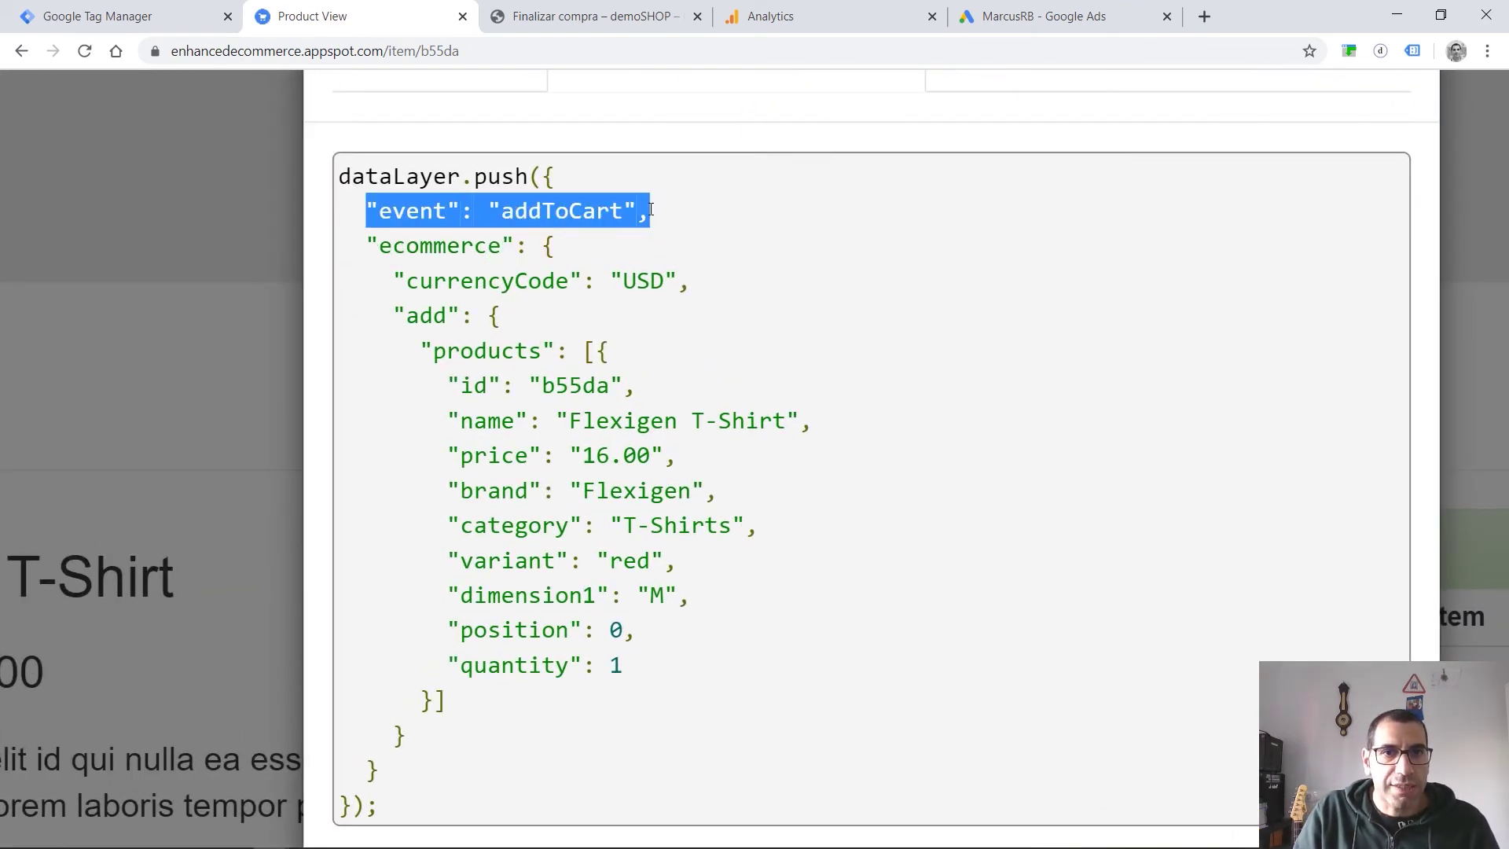
pyautogui.click(518, 216)
pyautogui.moveTo(502, 210); pyautogui.dragTo(629, 208)
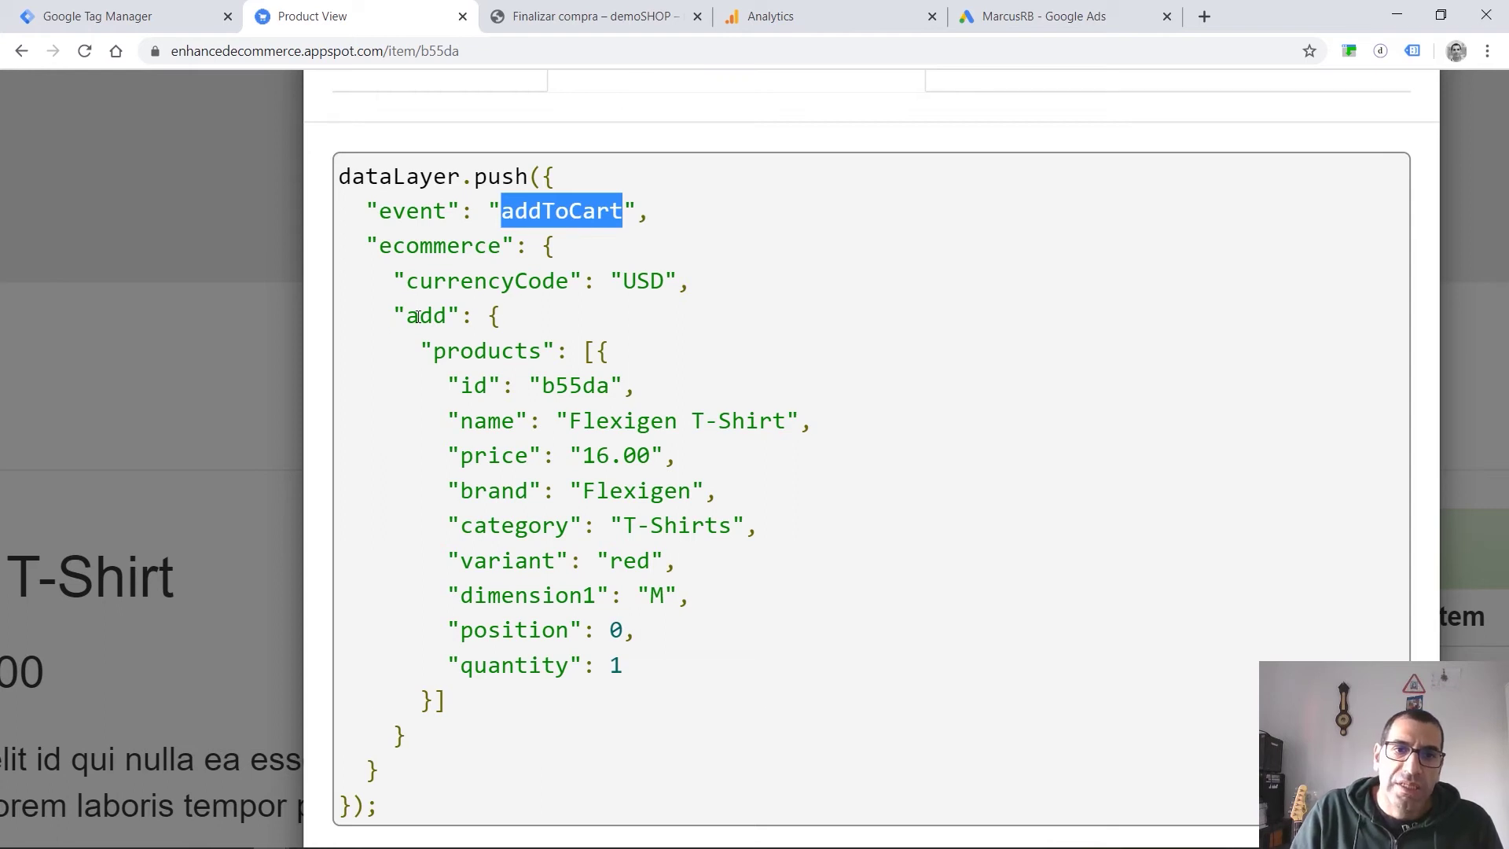
pyautogui.moveTo(395, 315); pyautogui.dragTo(747, 701)
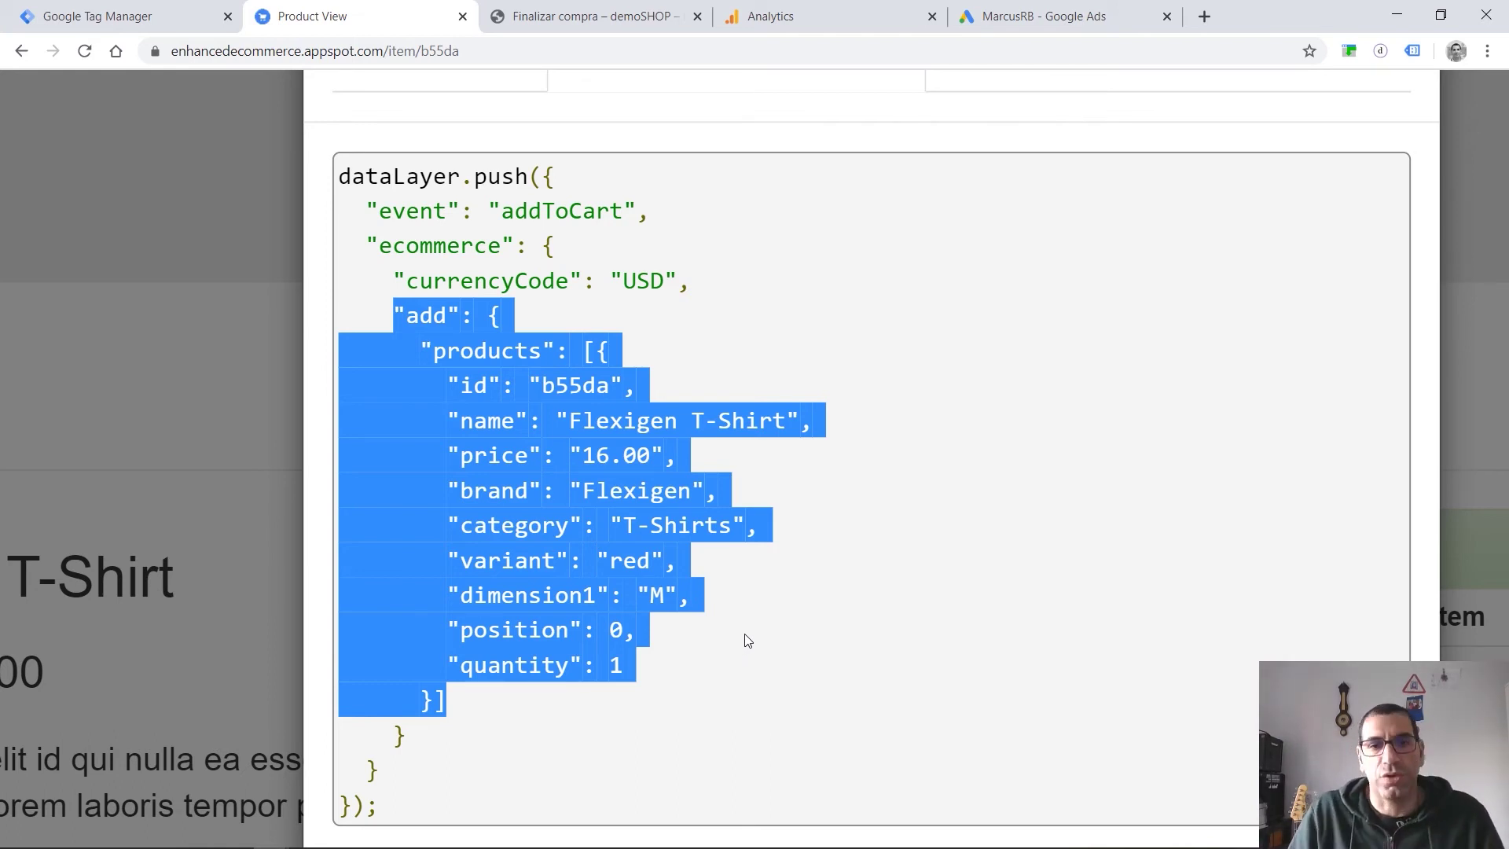
# Copy the Añadir al carrito conversion label from Google Ads and set it, 2LDrCO_as9ABENeXrcYD, in the googleAds - addToCart tag in Google Tag Manager.
pyautogui.click(123, 16)
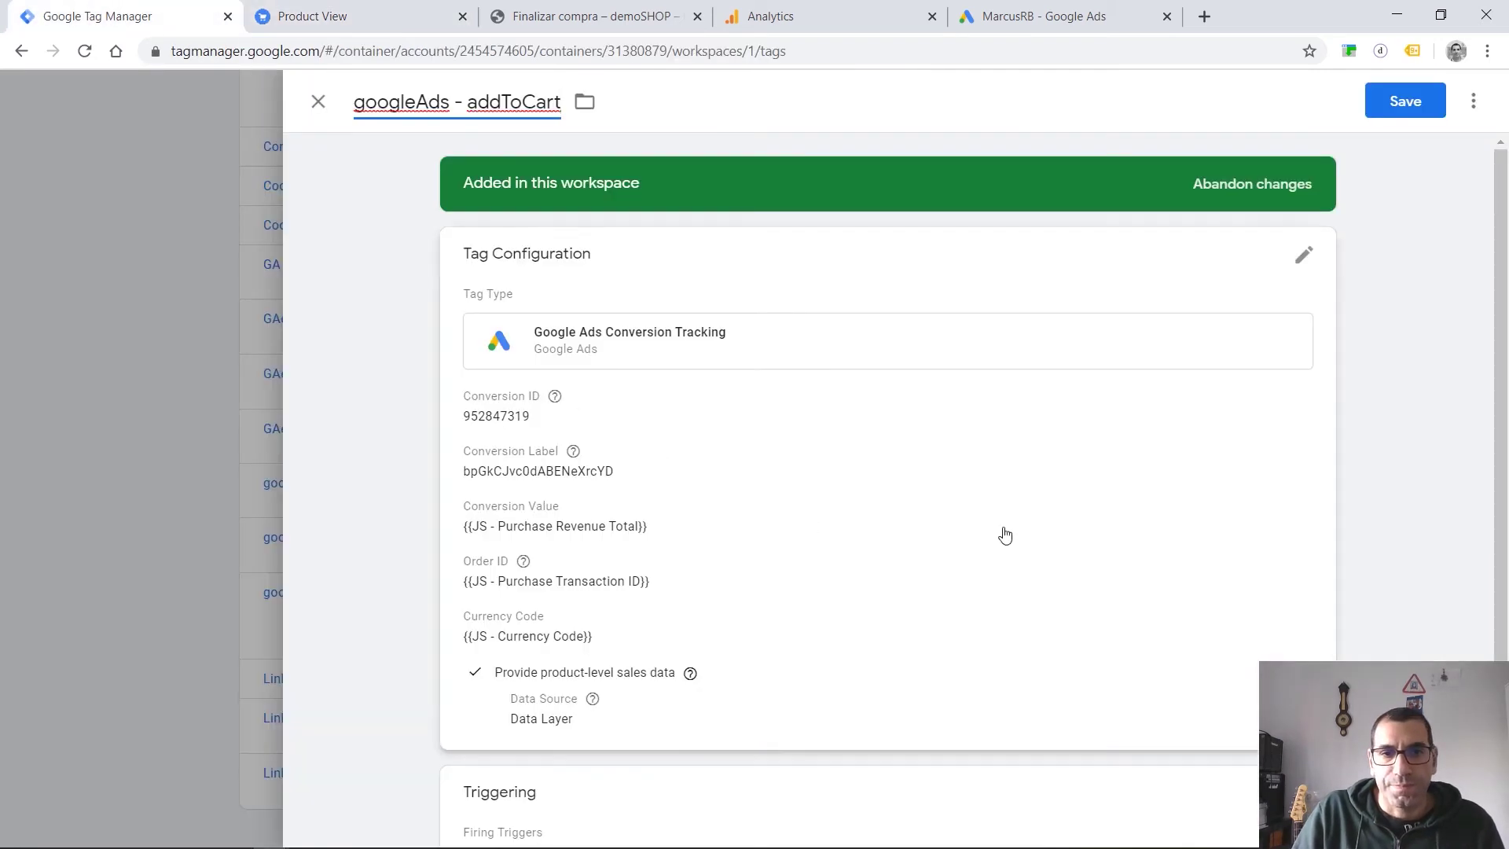
pyautogui.click(573, 451)
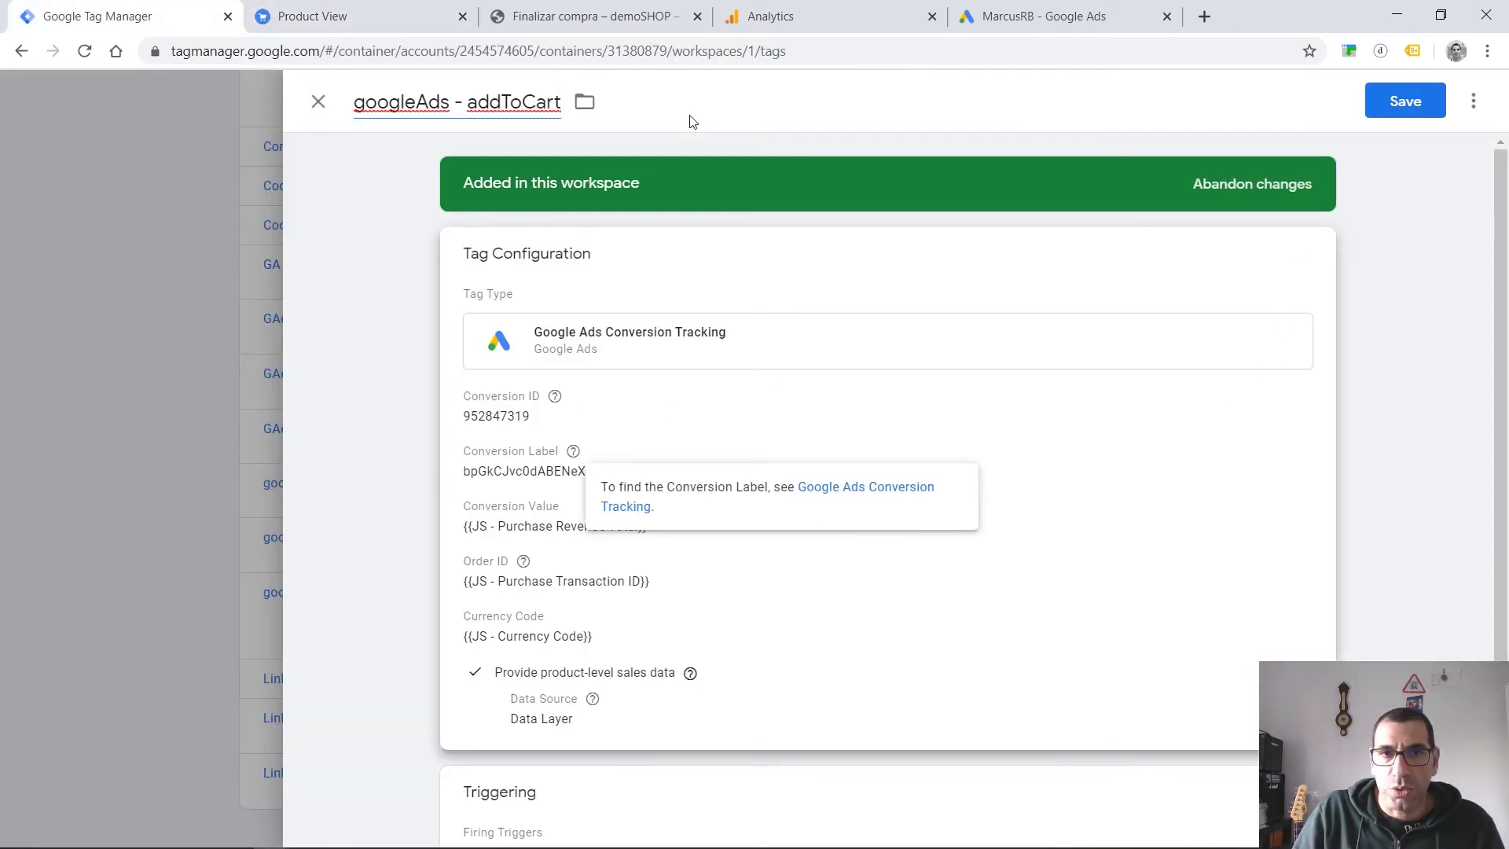
pyautogui.click(1016, 23)
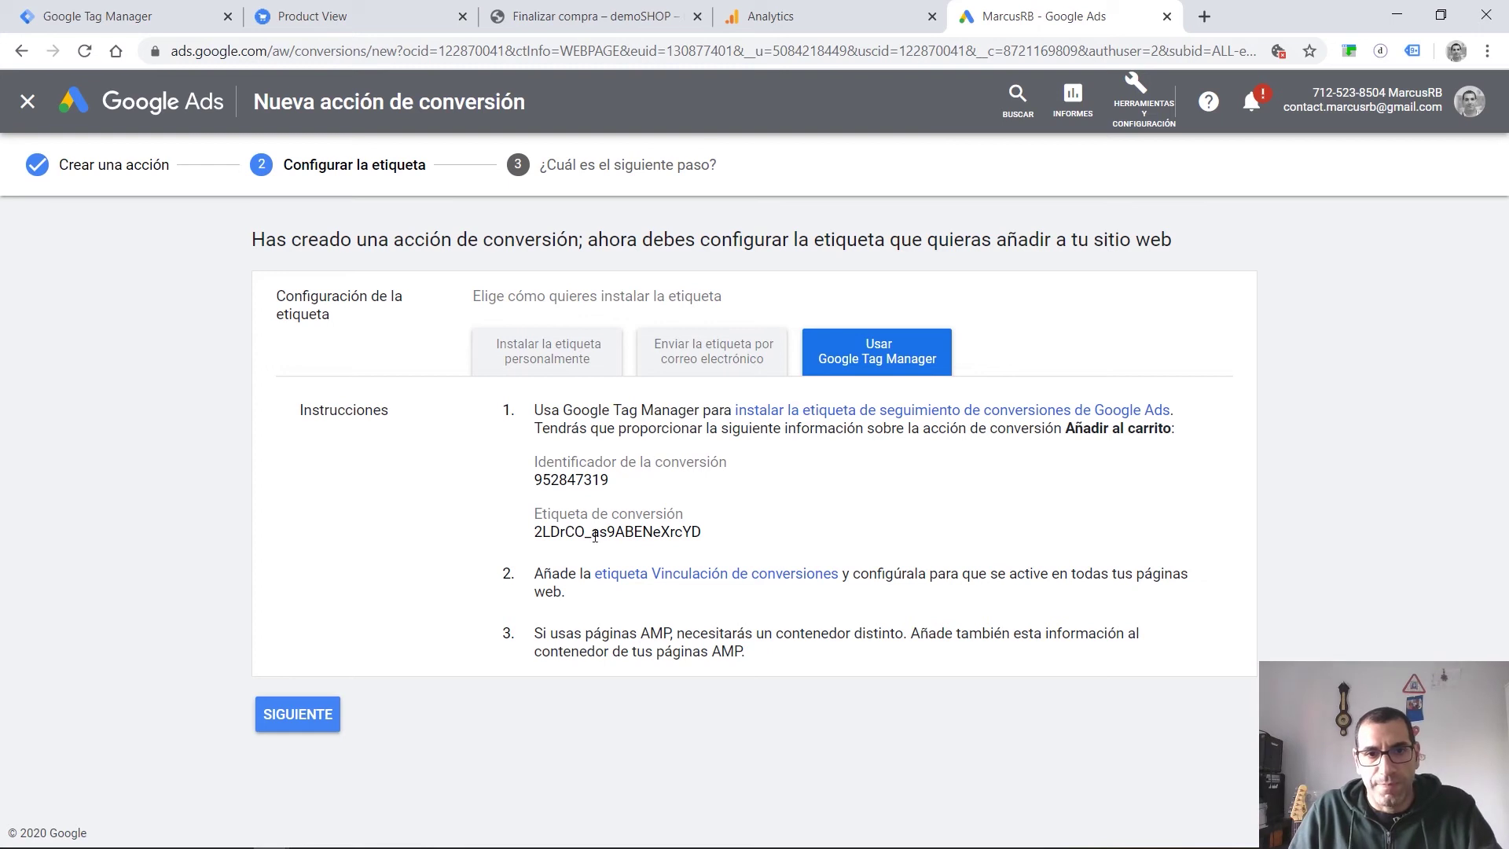
pyautogui.doubleClick(594, 532)
pyautogui.hotkey('ctrl', 'c')
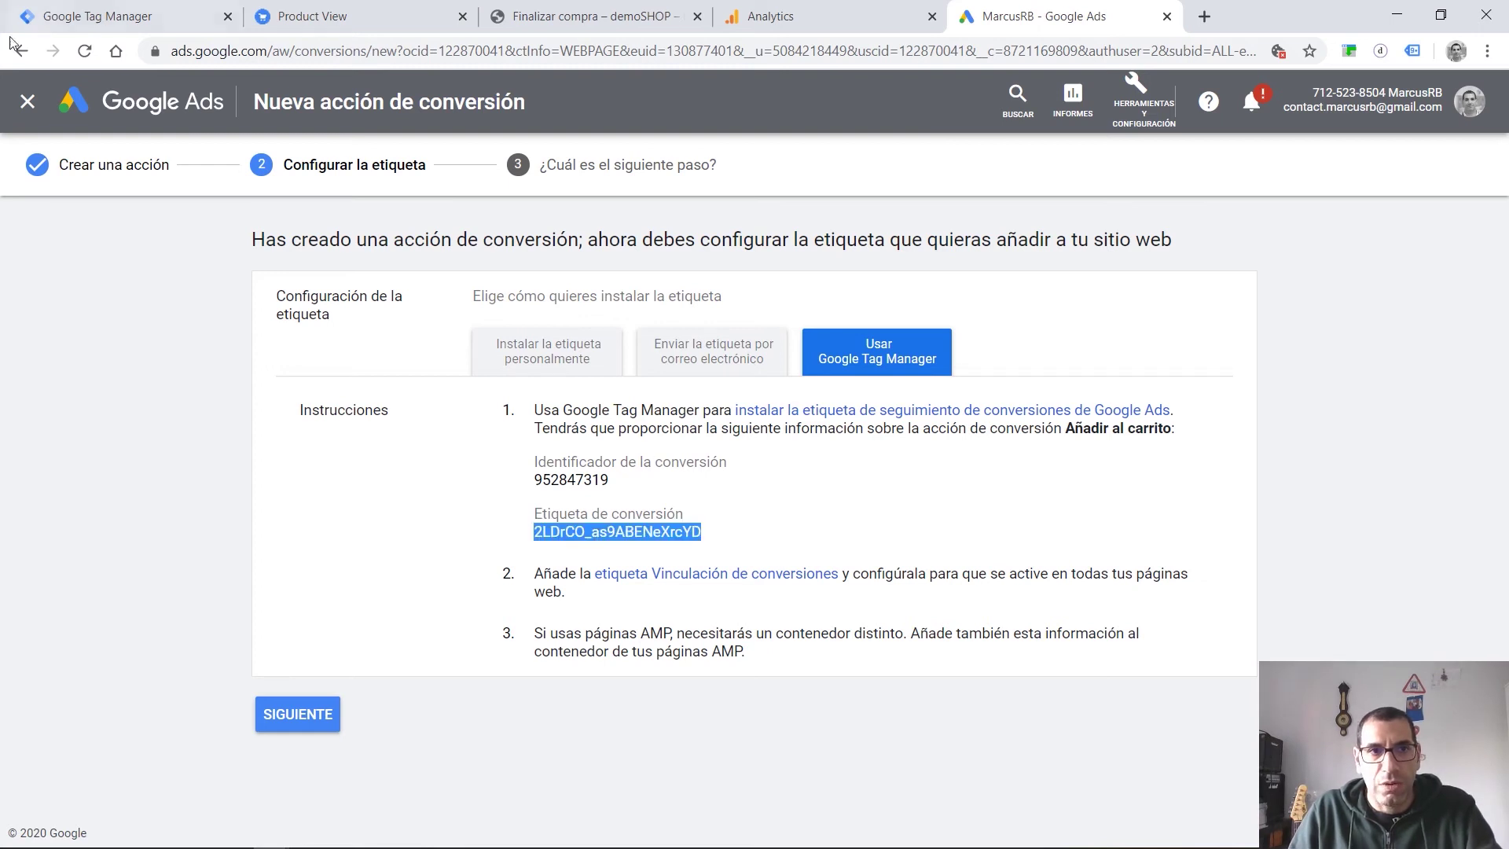
pyautogui.click(114, 17)
pyautogui.scroll(-5, 554, 475)
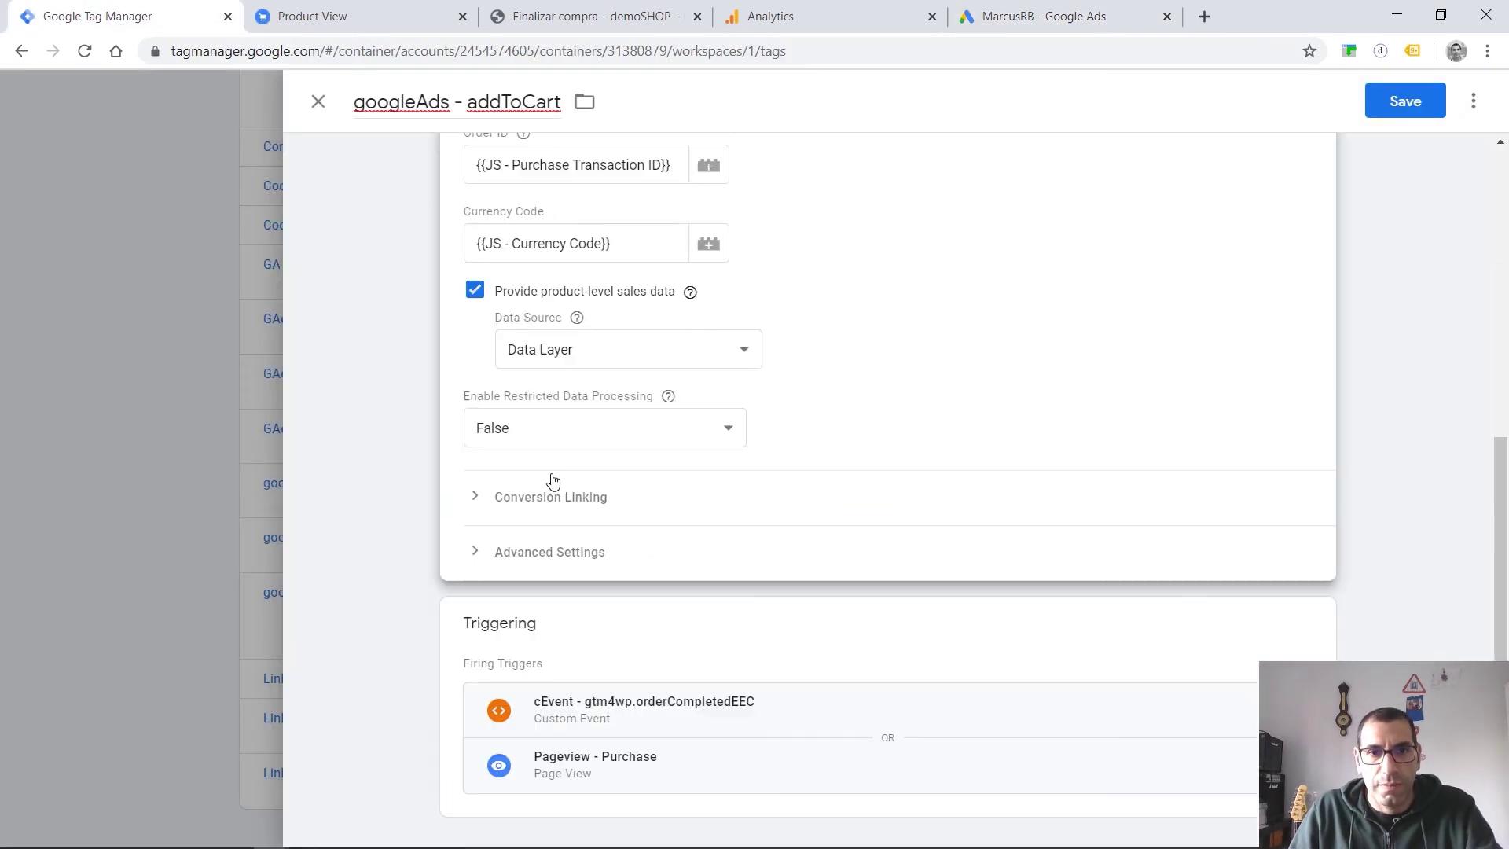
pyautogui.scroll(3, 589, 227)
pyautogui.doubleClick(552, 303)
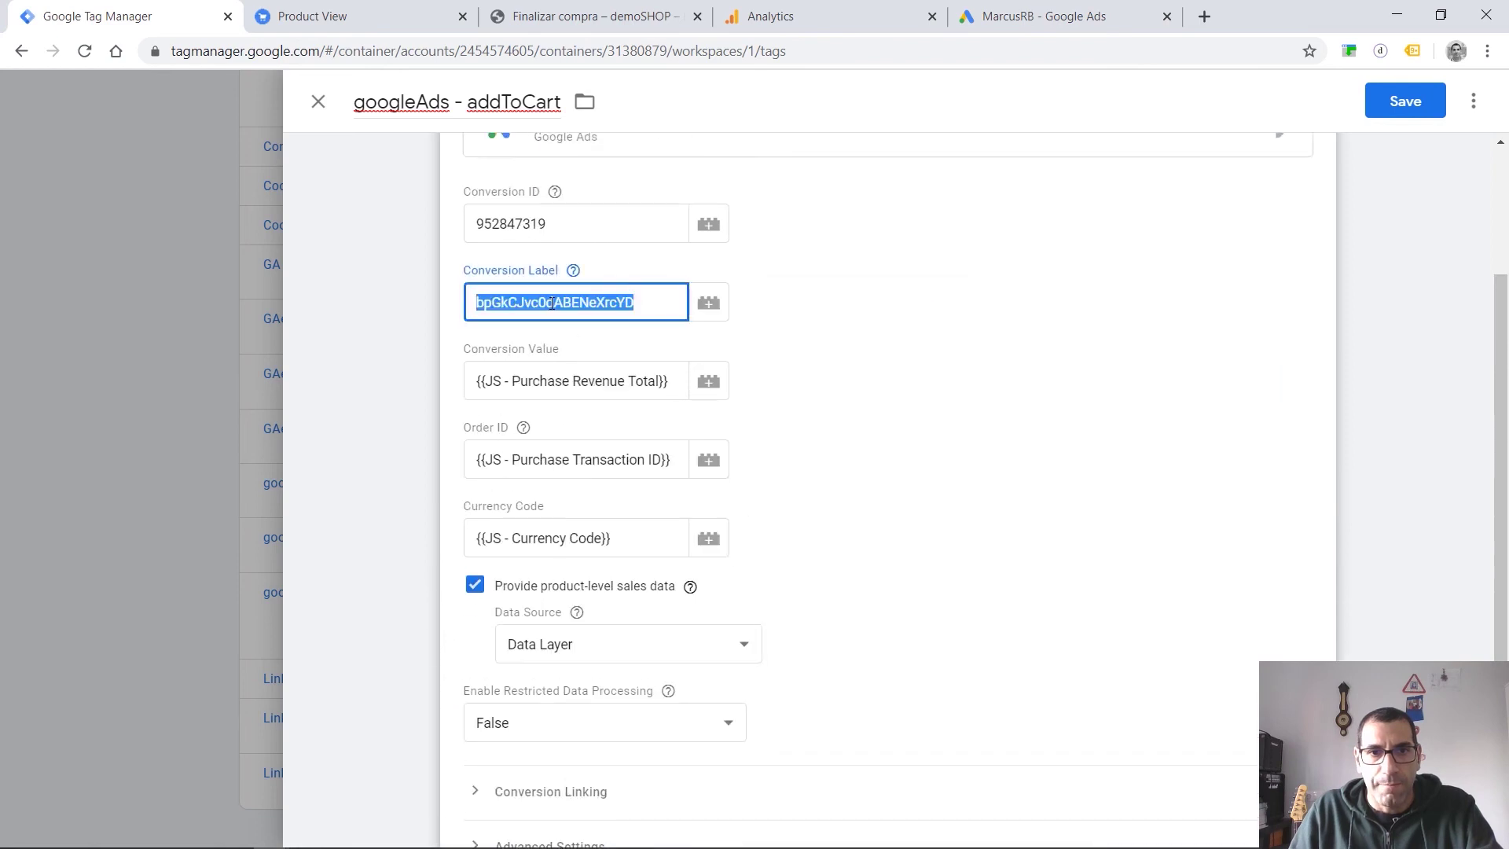
pyautogui.hotkey('ctrl', 'v')
pyautogui.click(921, 417)
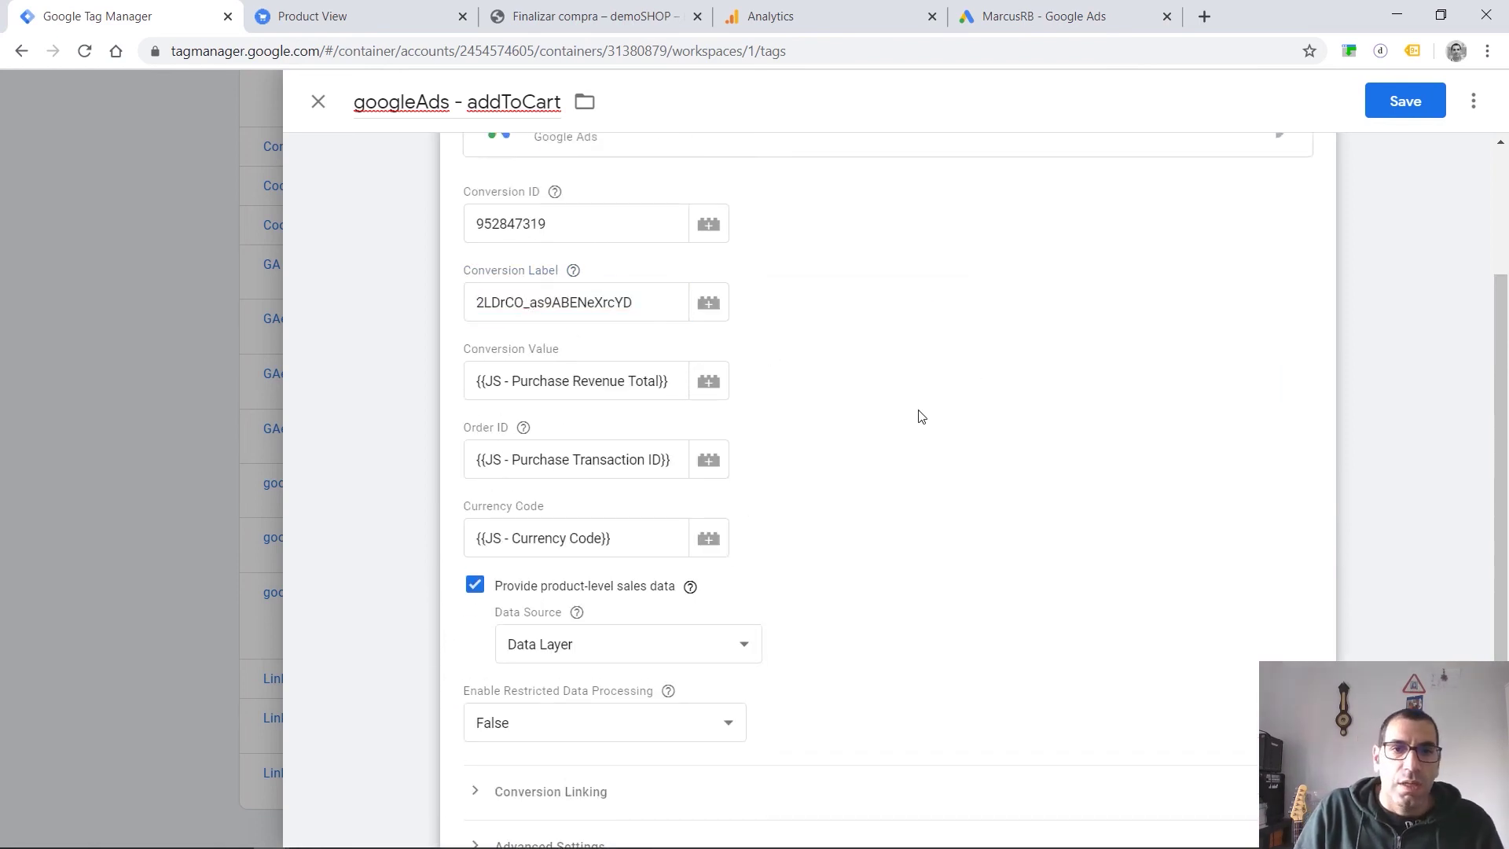
# Clear the tag's Order ID and turn off its product-level sales data option.
pyautogui.doubleClick(651, 462)
pyautogui.press('BackSpace')
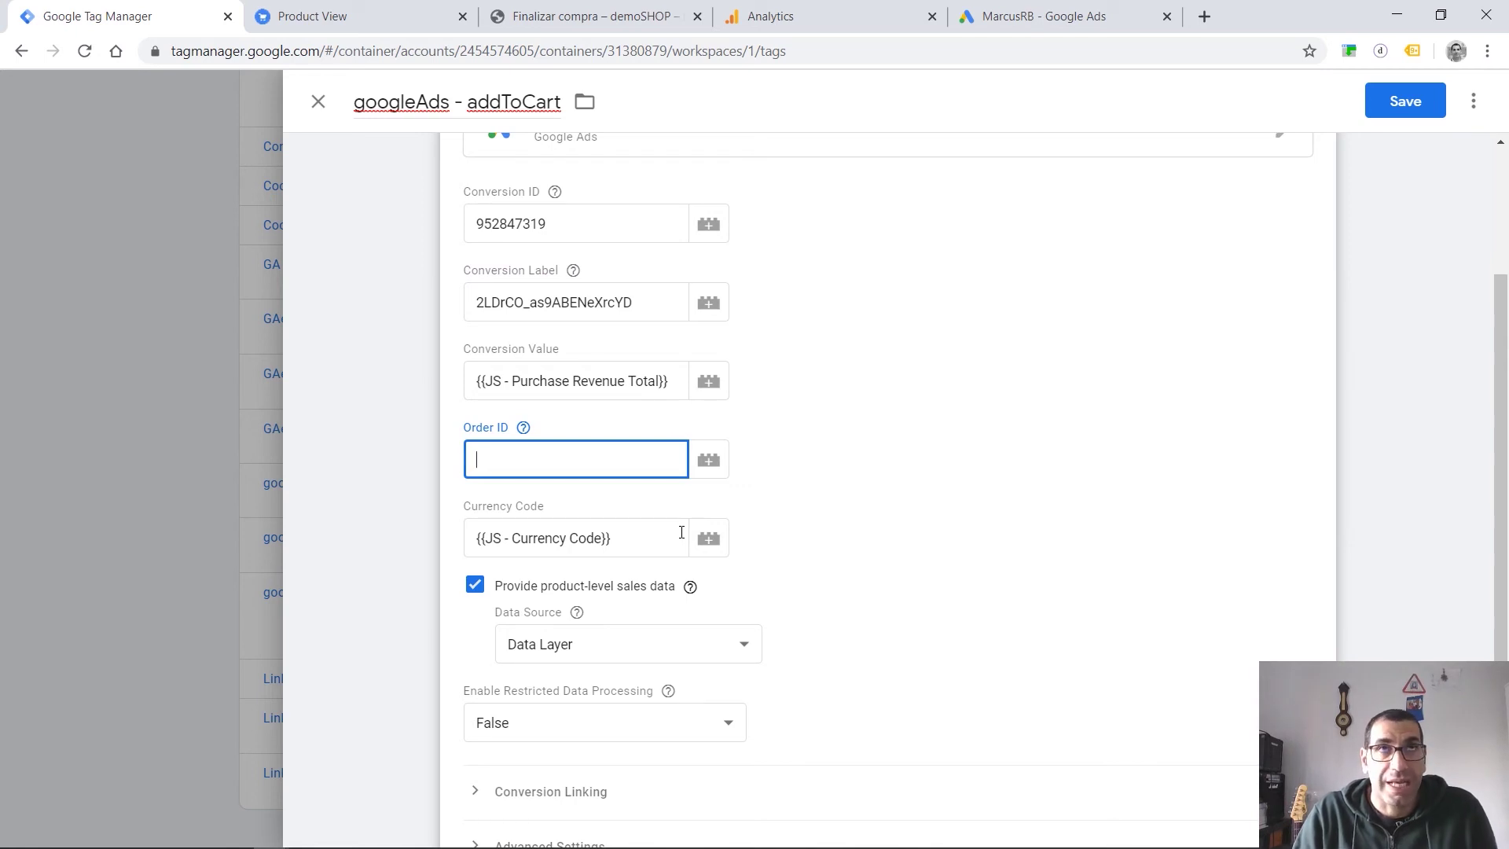
pyautogui.click(629, 529)
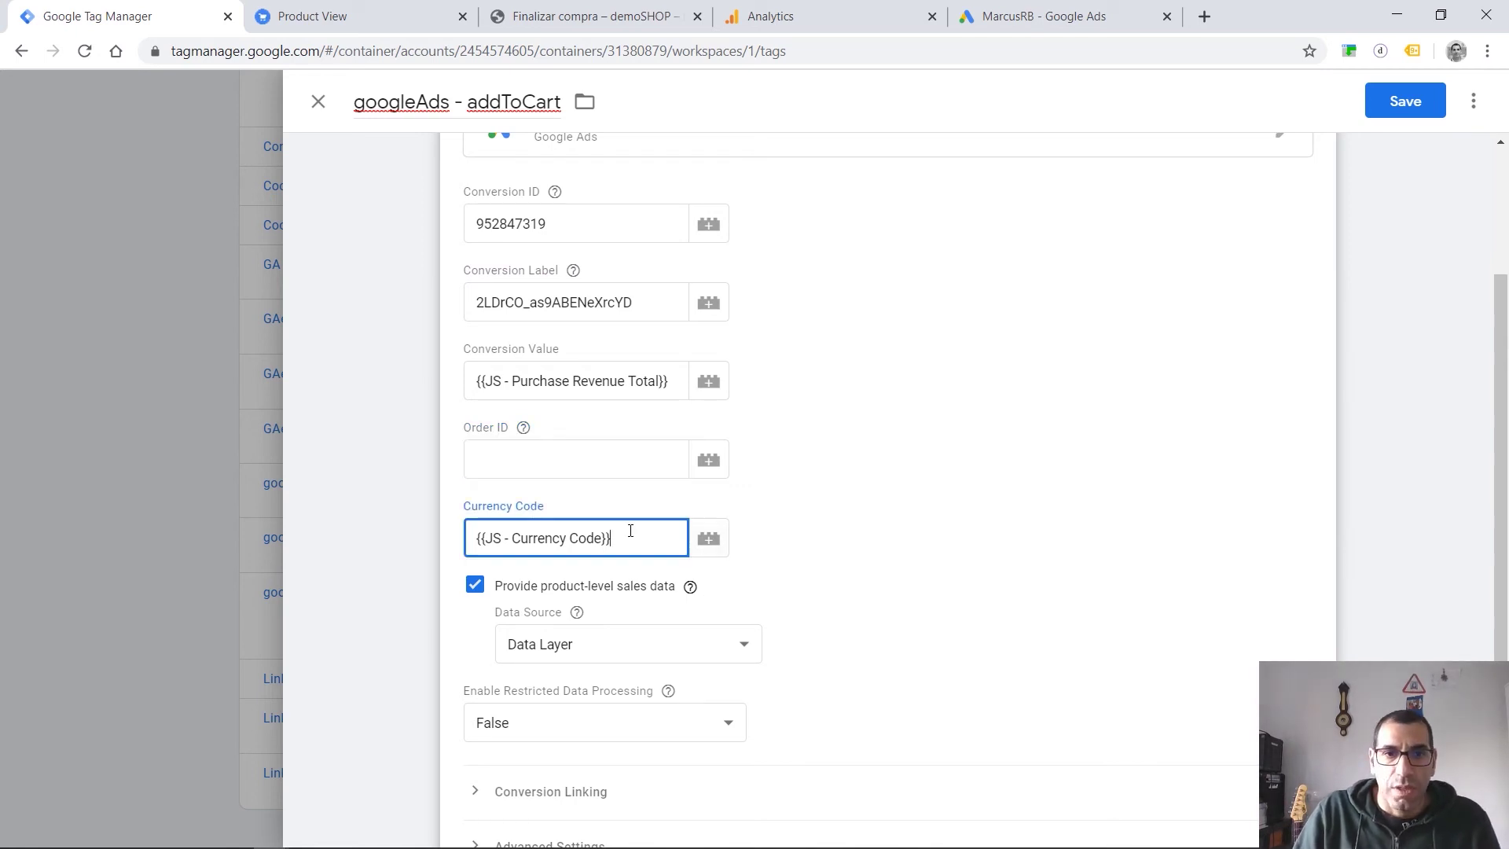
pyautogui.click(878, 533)
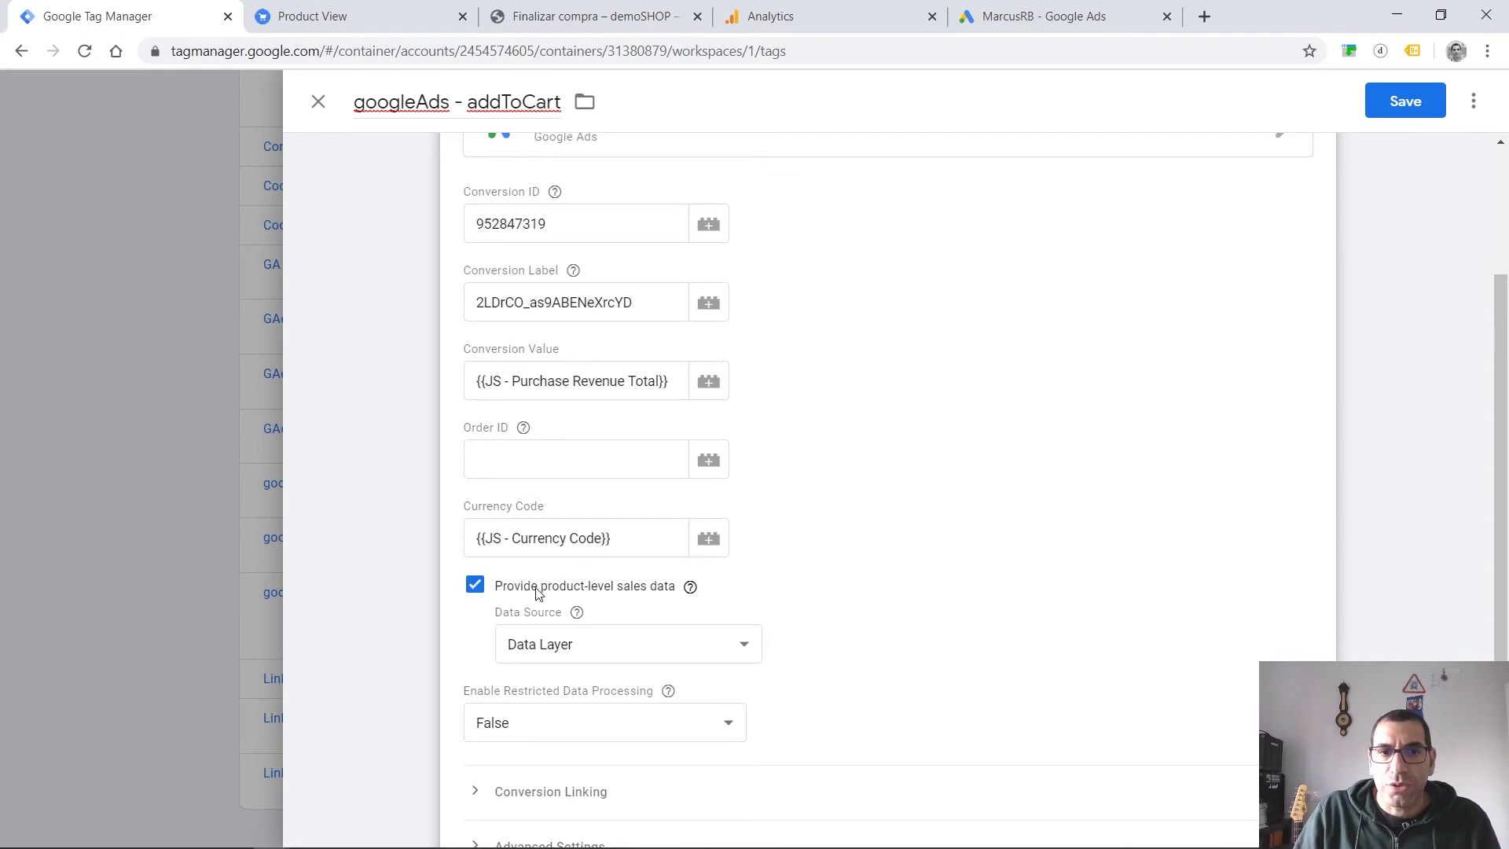
pyautogui.moveTo(576, 612)
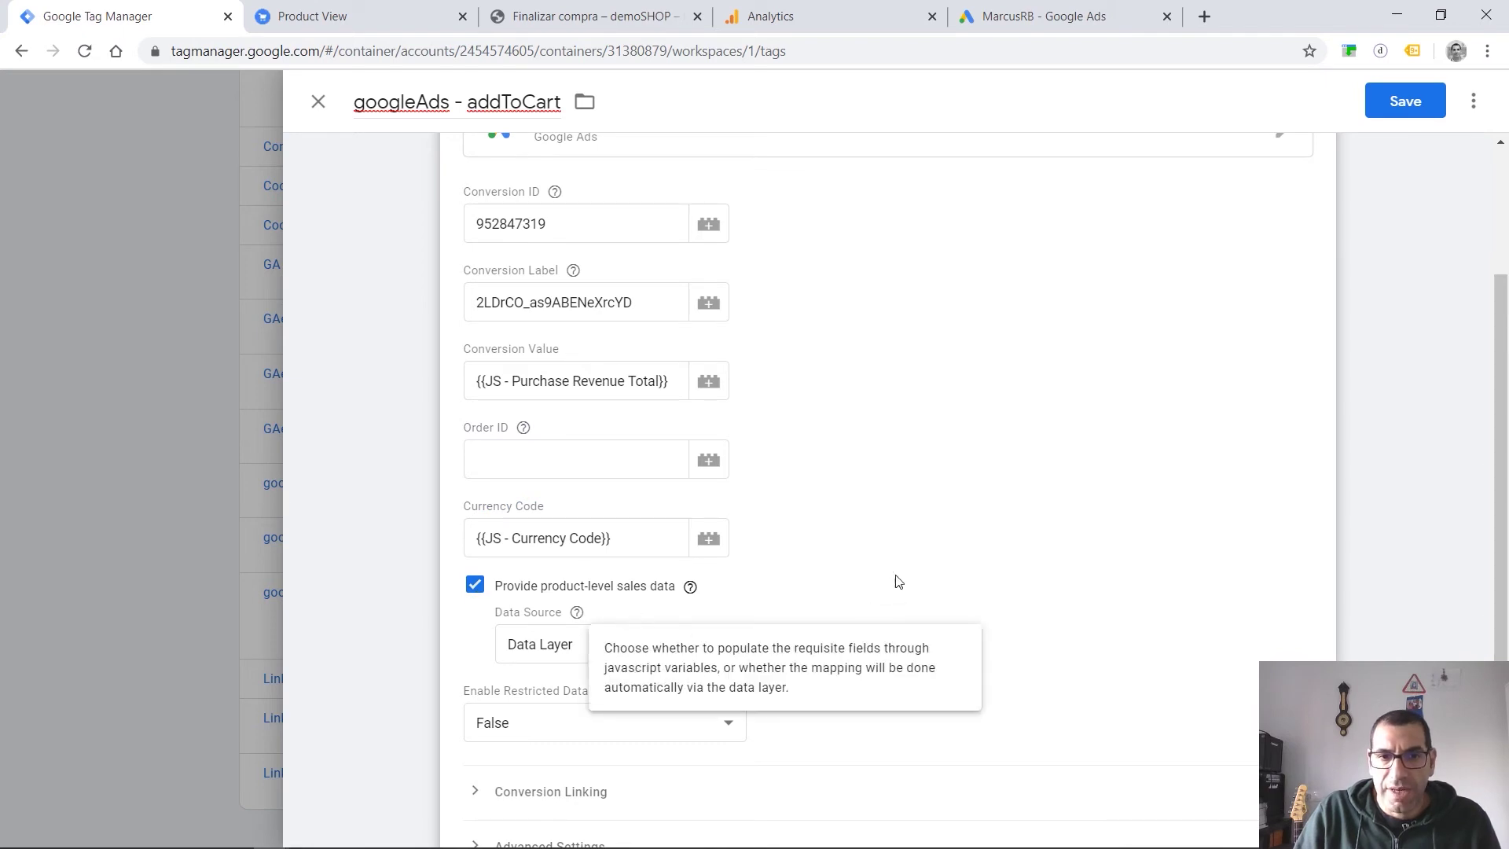
pyautogui.click(475, 586)
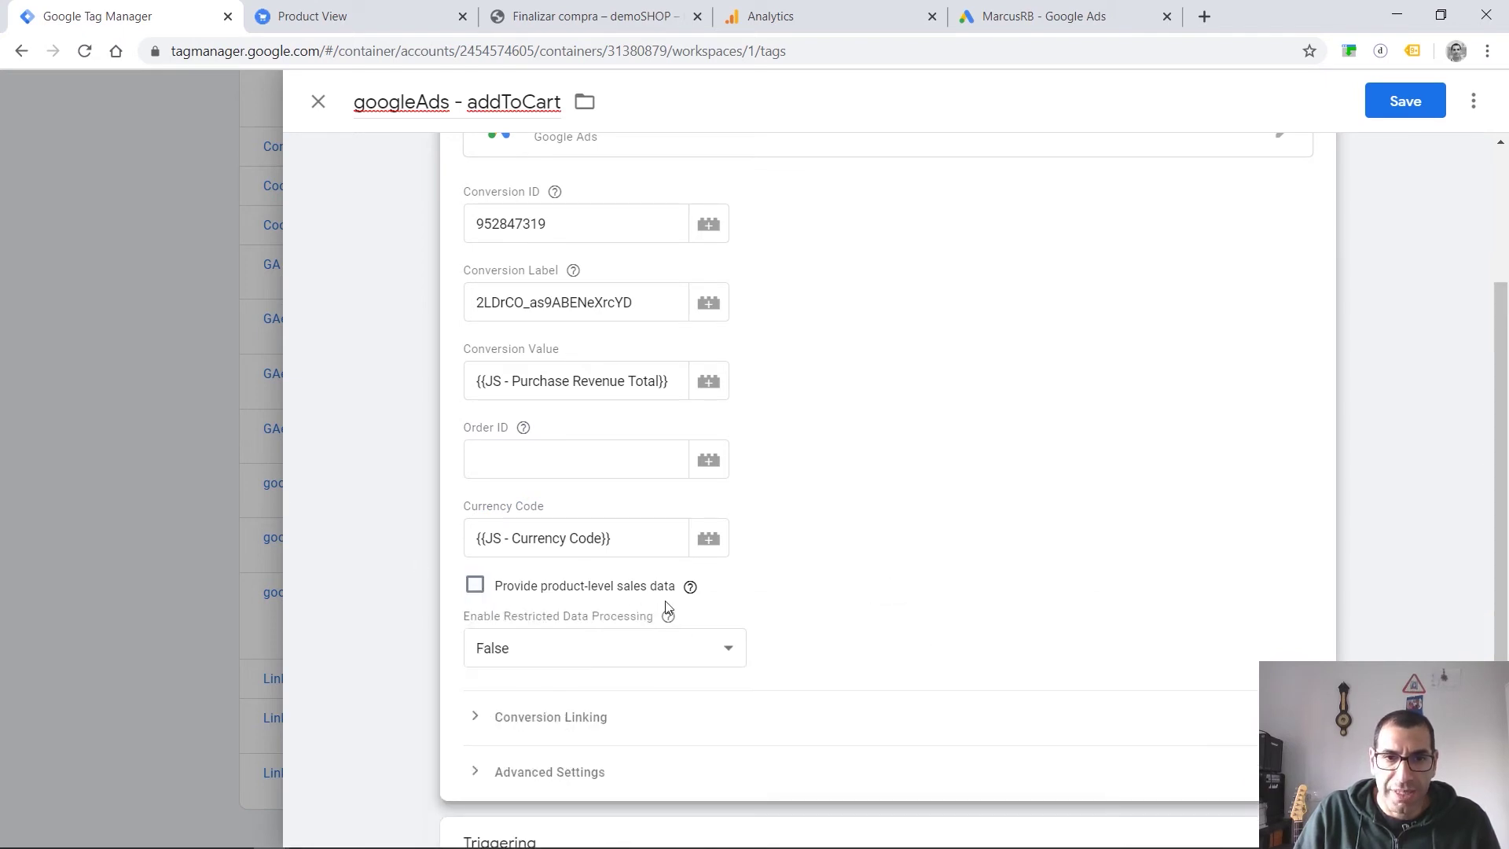
pyautogui.scroll(-3, 912, 597)
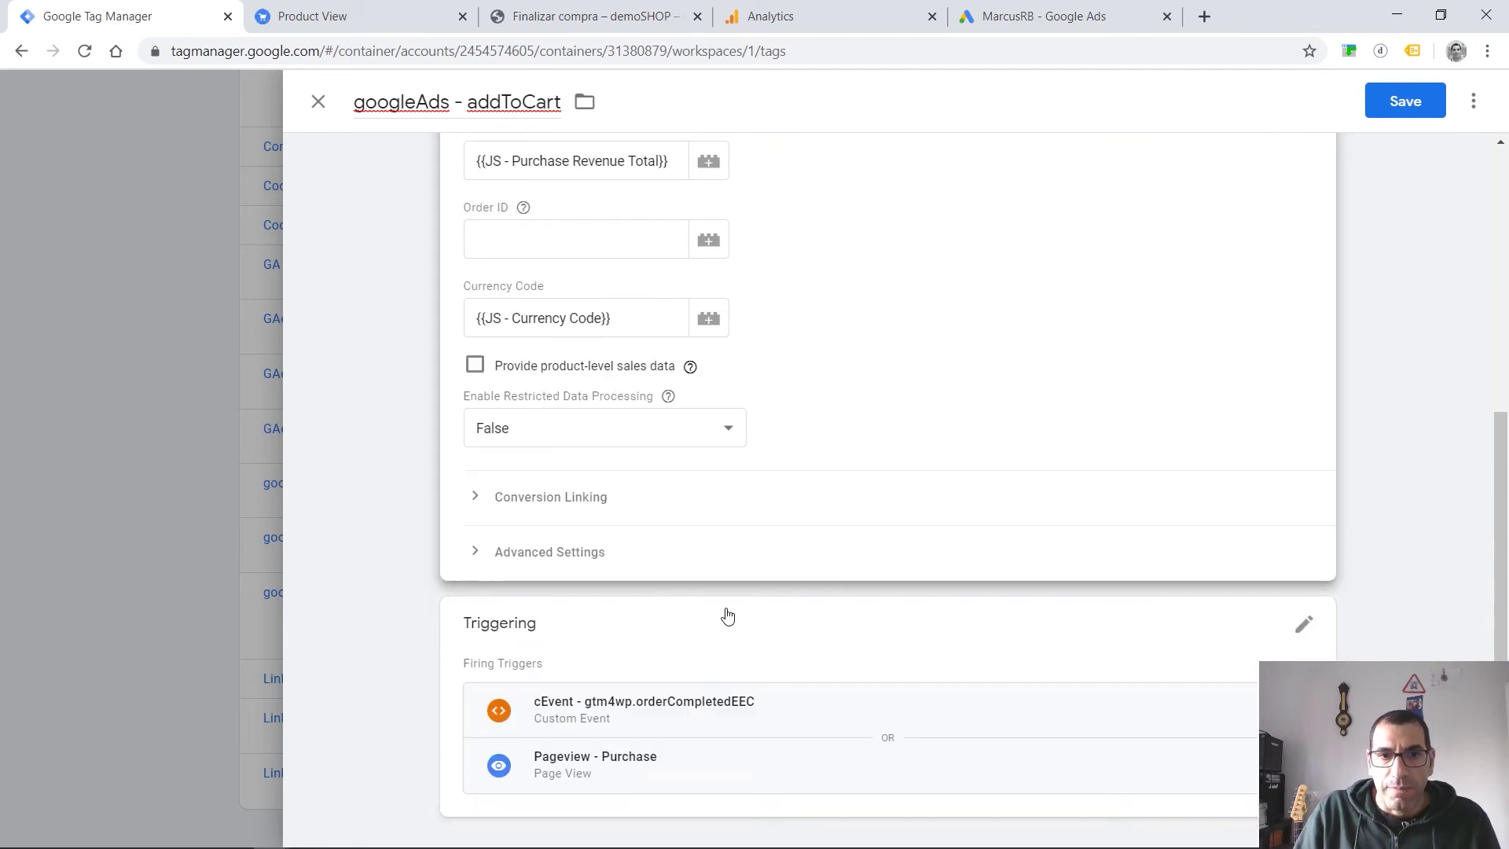
pyautogui.click(633, 552)
pyautogui.click(615, 550)
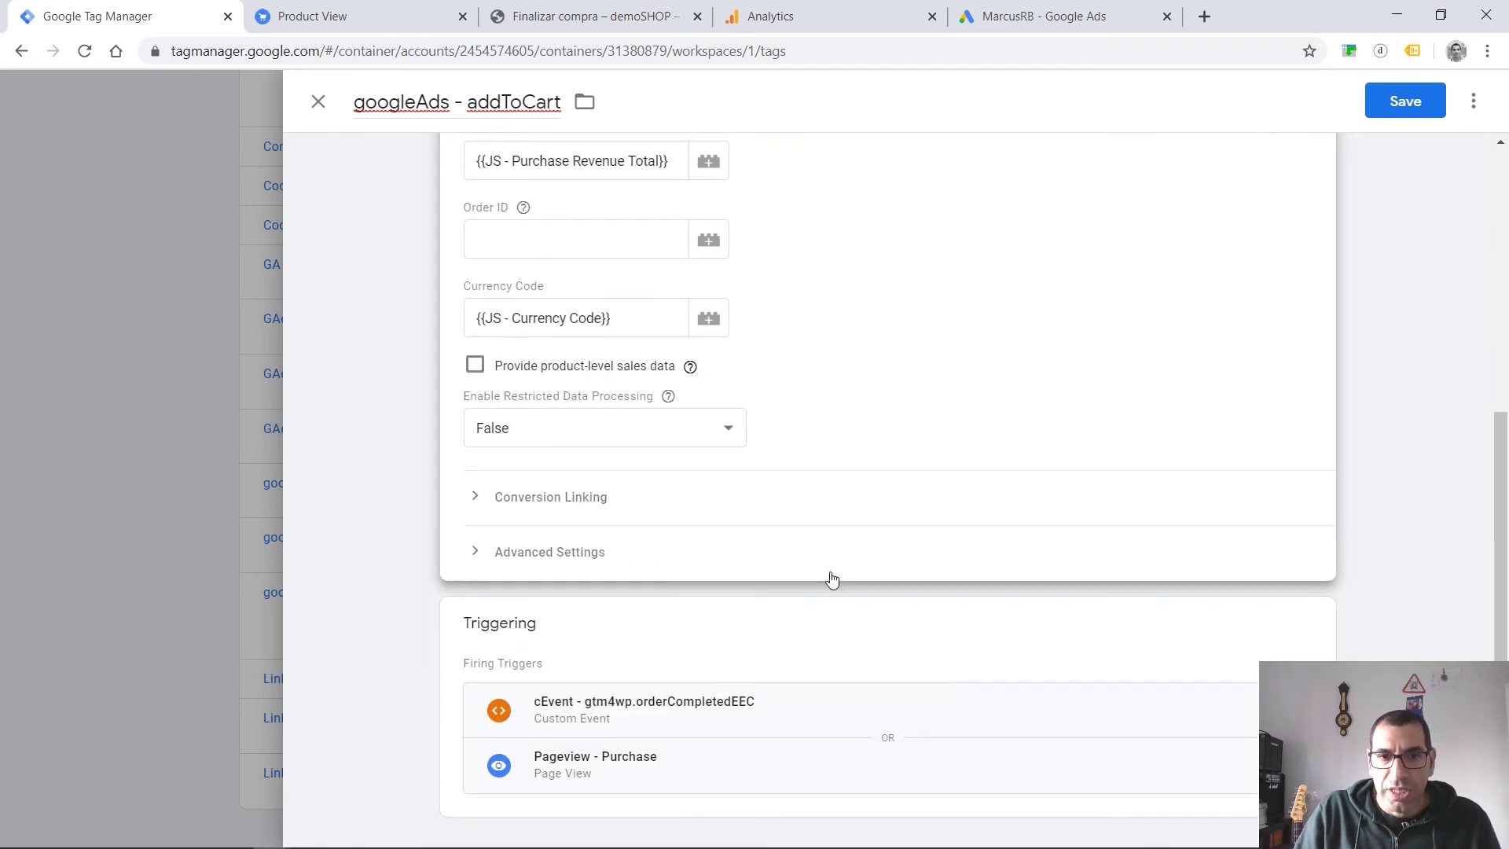
# Remove the cEvent - gtm4wp.orderCompletedEEC and Pageview - Purchase firing triggers from the tag.
pyautogui.click(1297, 625)
pyautogui.click(1284, 644)
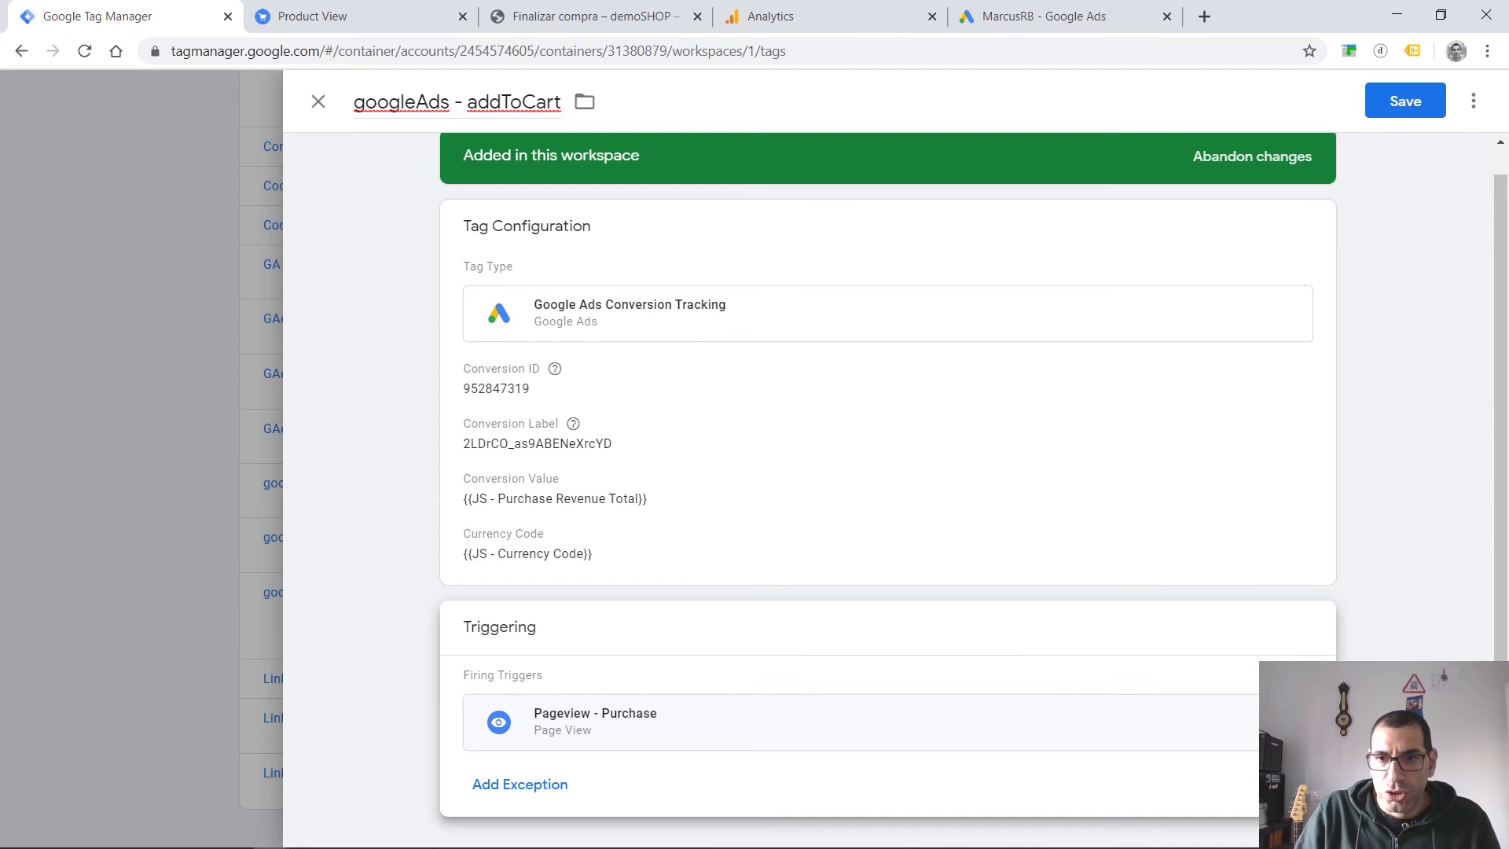
pyautogui.click(1284, 720)
# Create a Custom Event trigger for the tag with the event name addToCart, copied from the T-shirt shop's sample code.
pyautogui.click(893, 663)
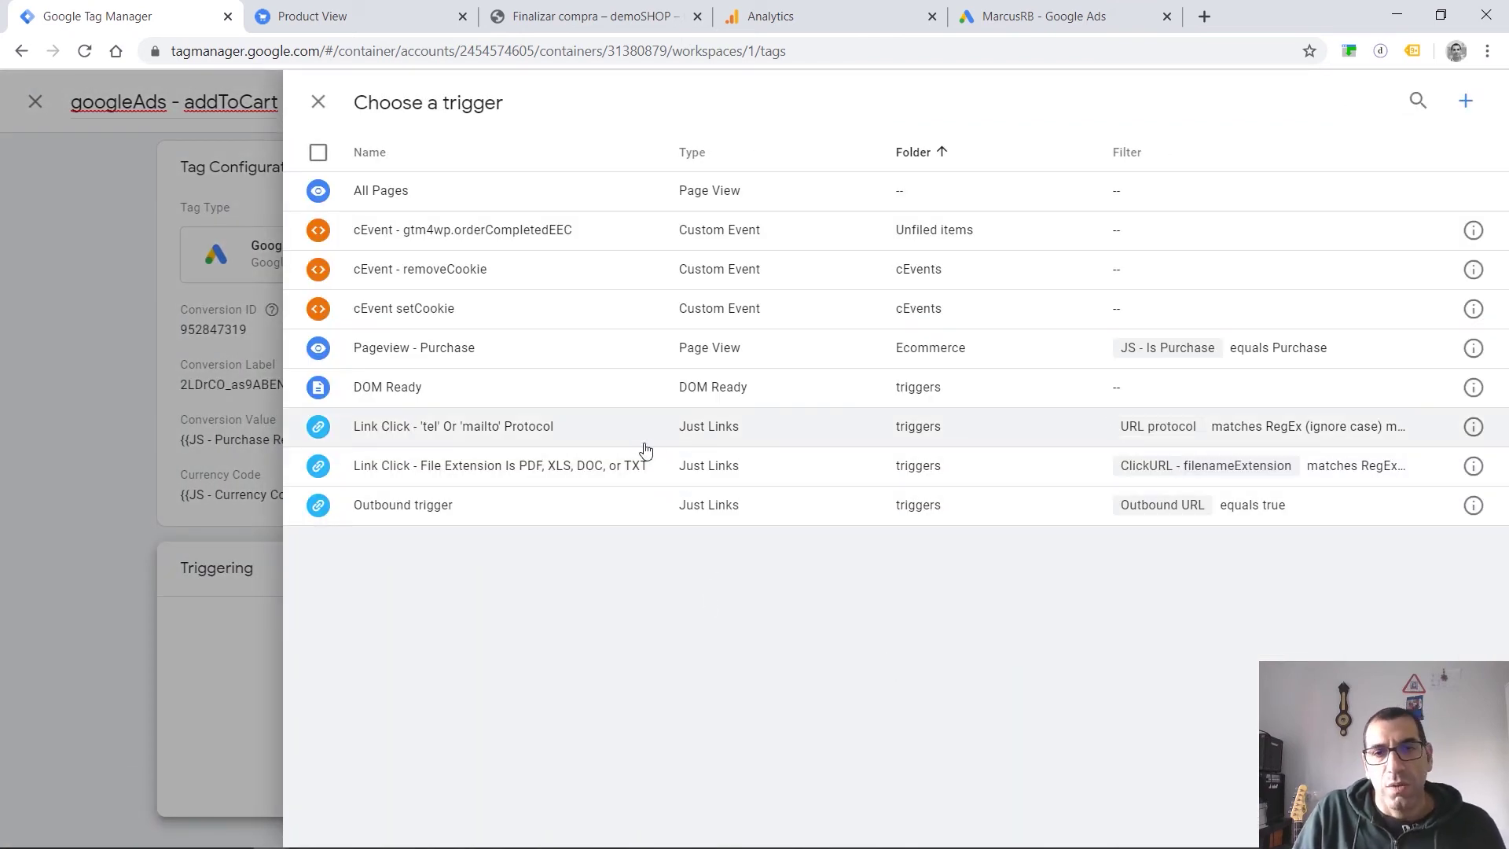
pyautogui.click(1465, 101)
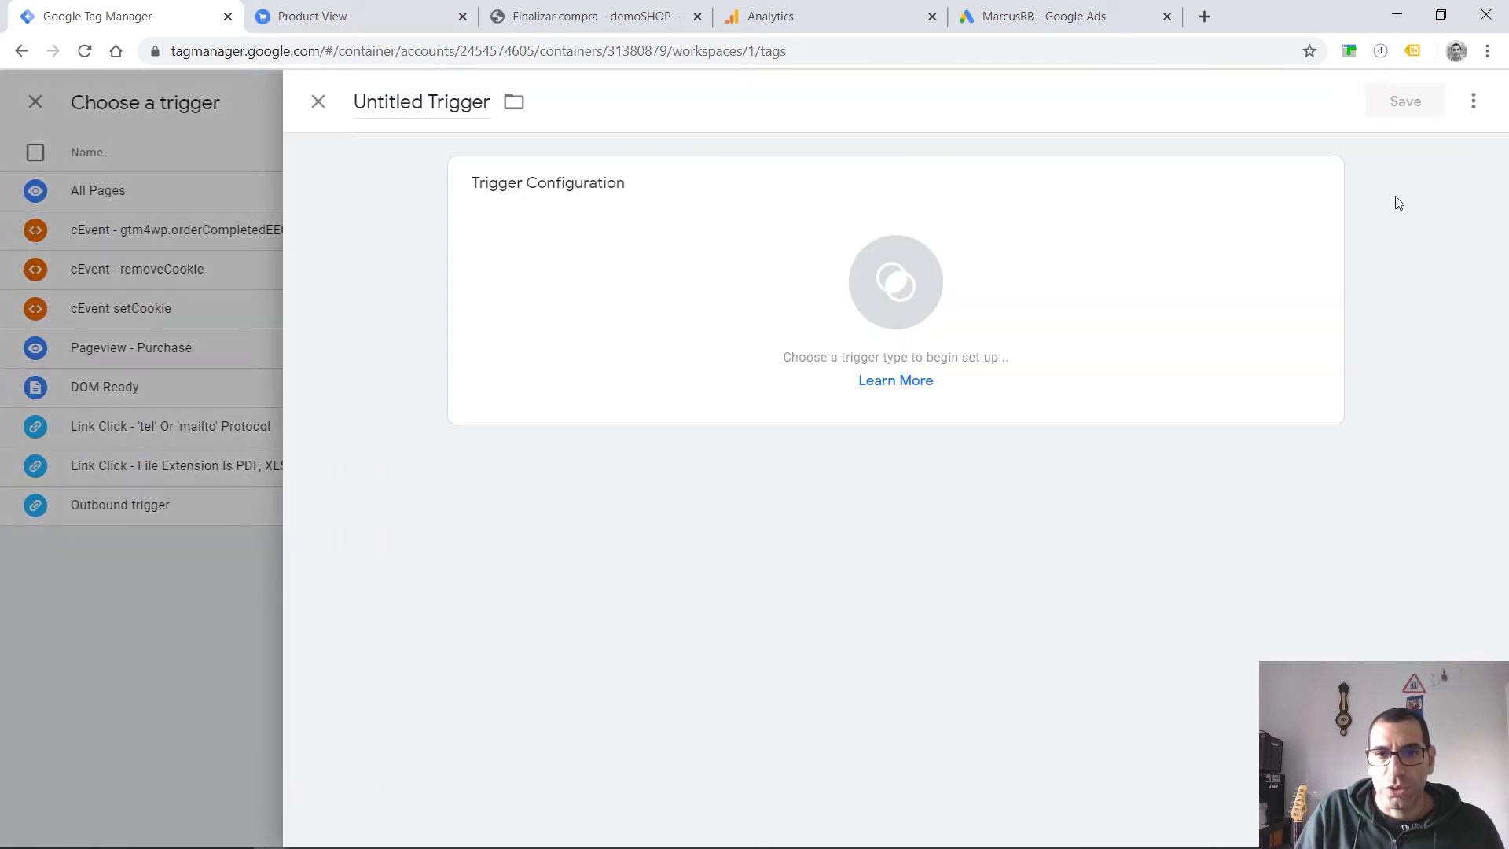
pyautogui.click(853, 289)
pyautogui.scroll(-3, 1081, 434)
pyautogui.click(1050, 605)
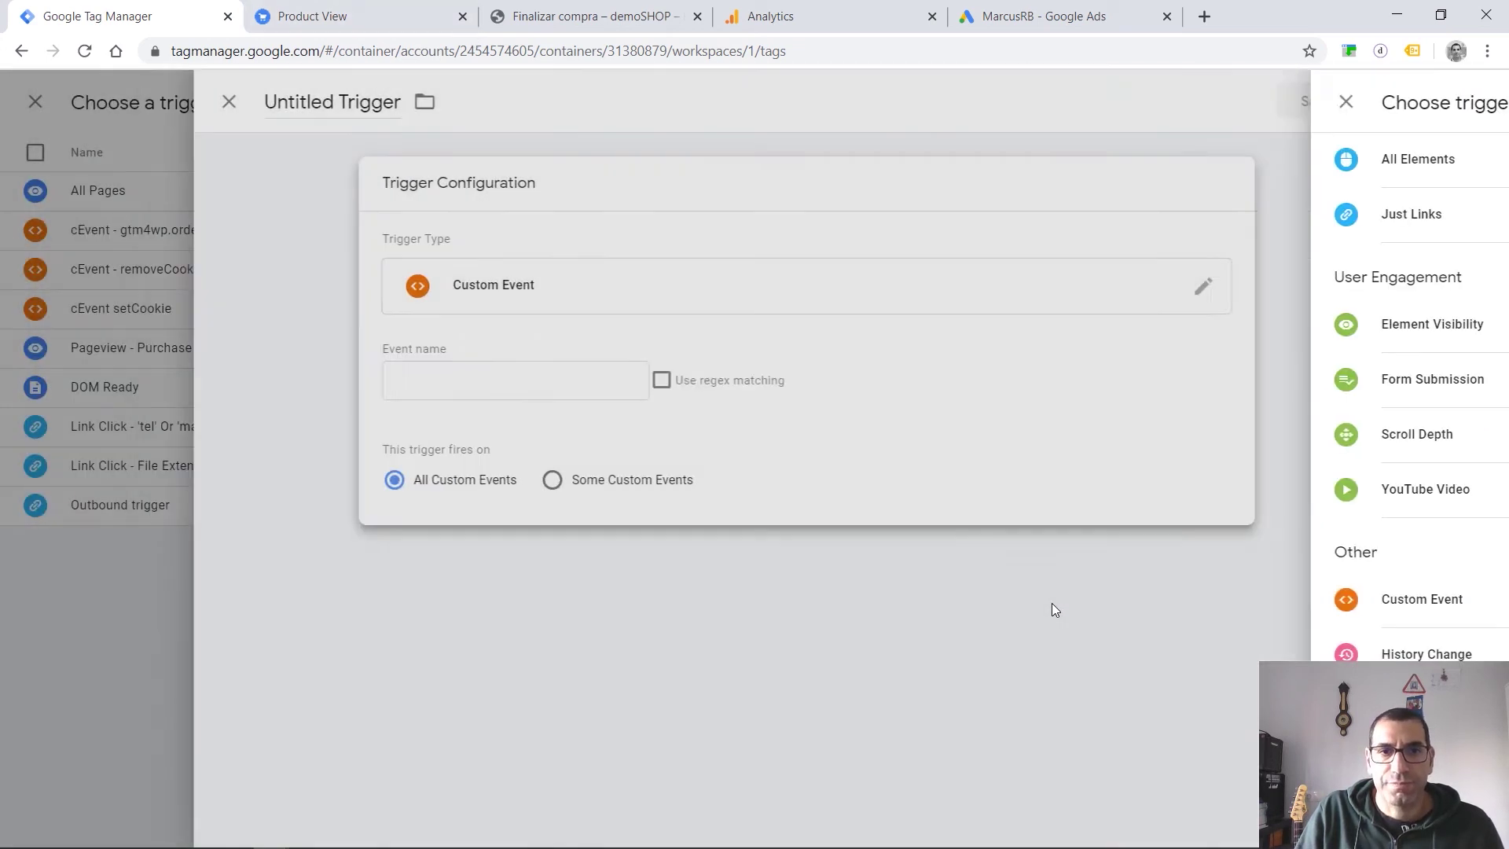
pyautogui.click(562, 378)
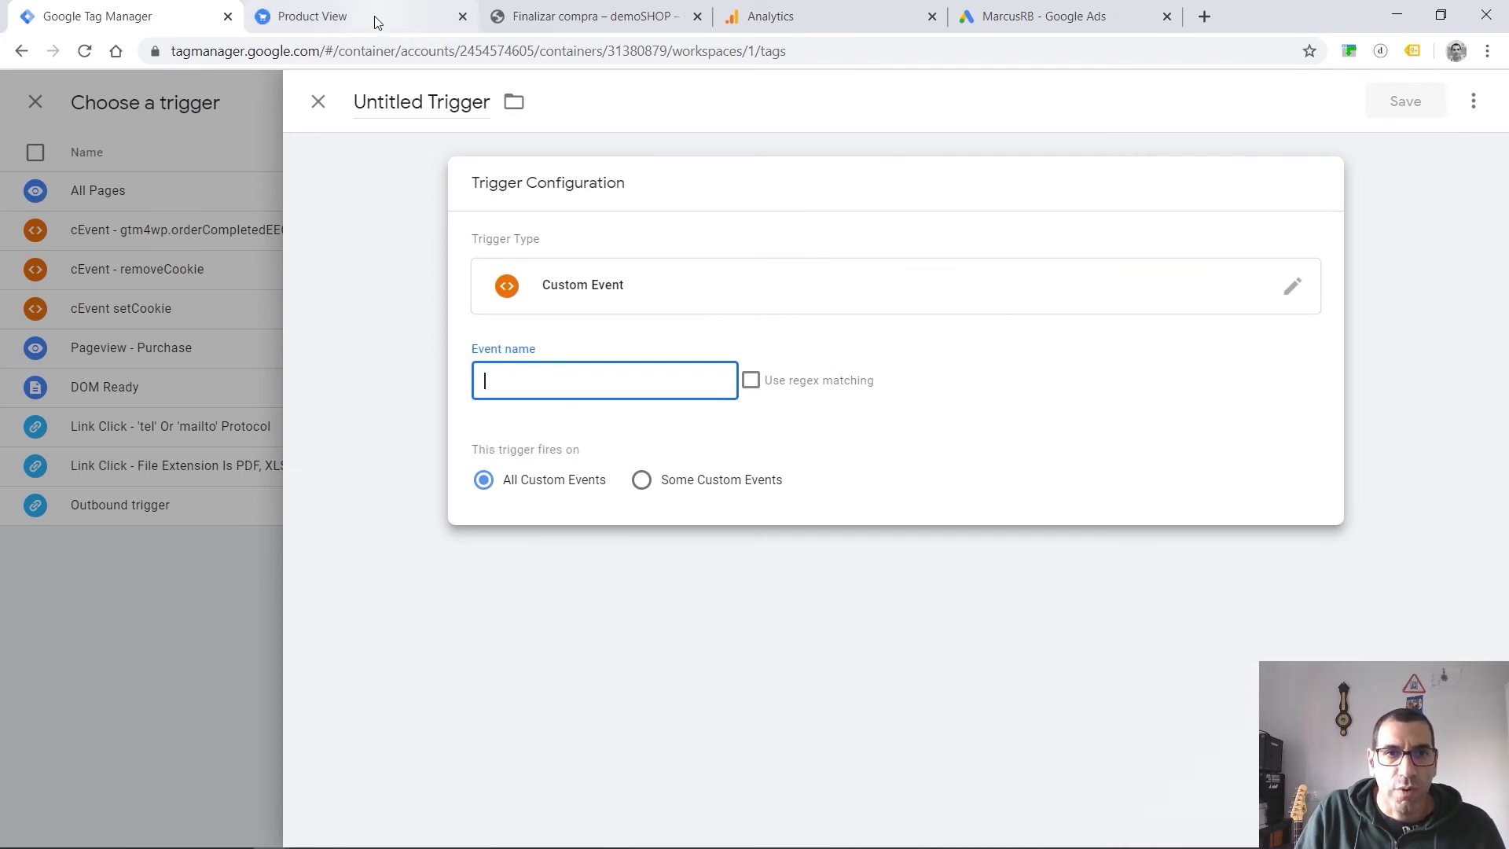
pyautogui.click(375, 16)
pyautogui.moveTo(501, 211); pyautogui.dragTo(623, 211)
pyautogui.hotkey('ctrl', 'c')
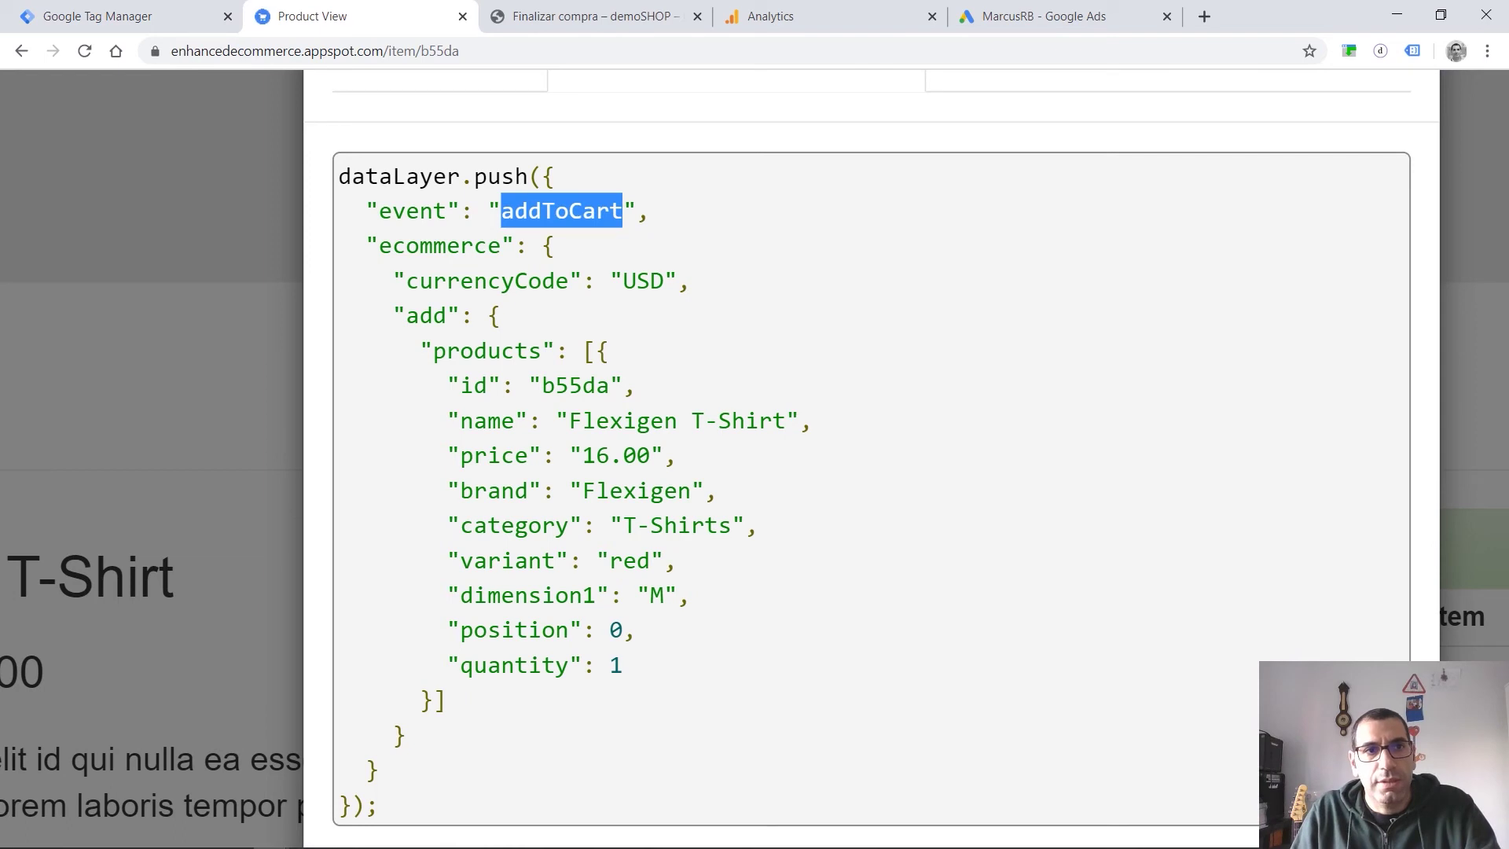
pyautogui.click(79, 17)
pyautogui.hotkey('ctrl', 'v')
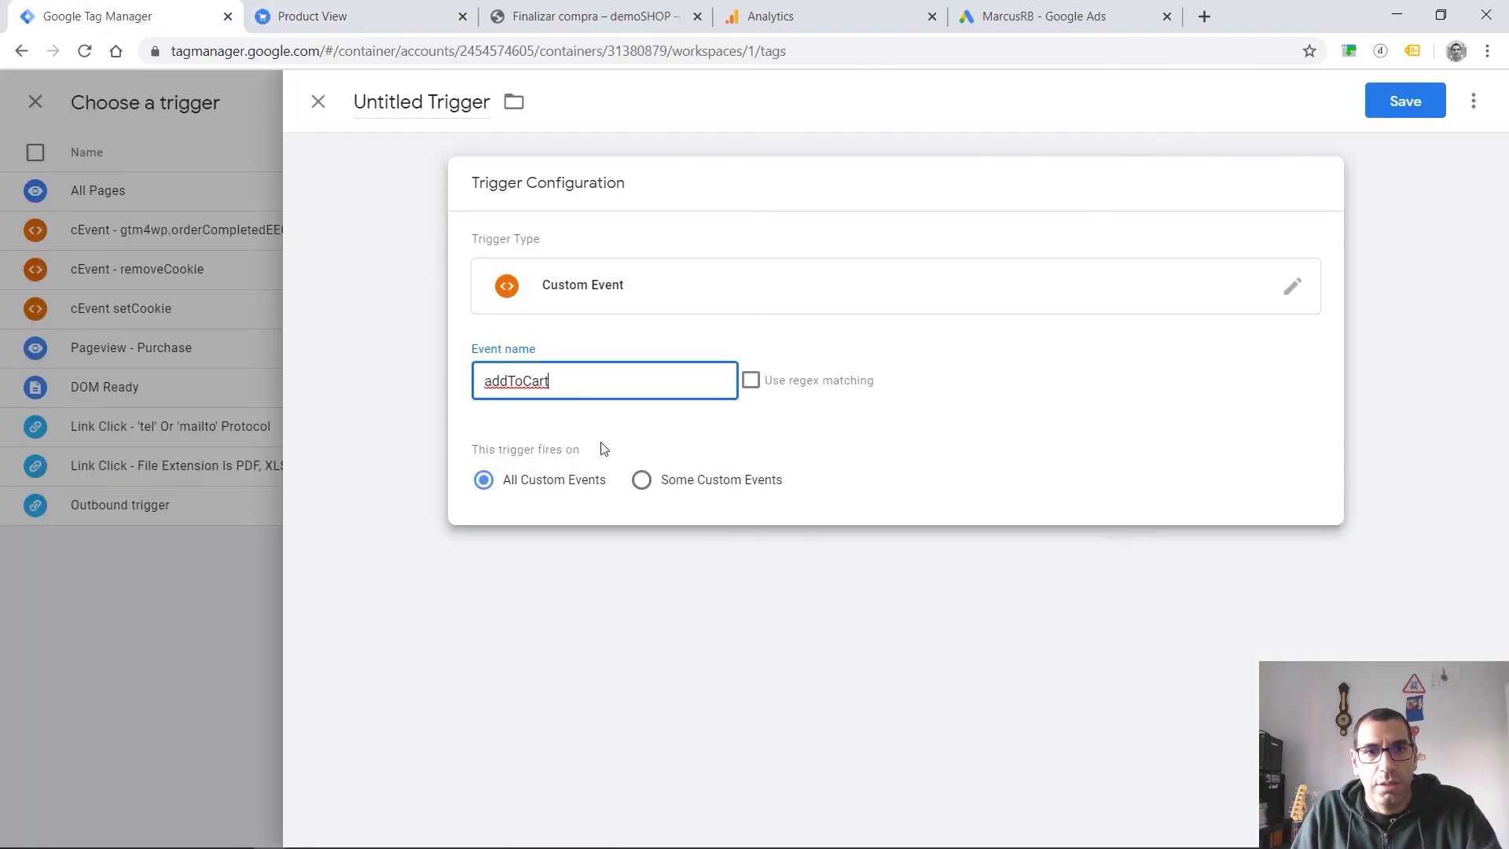
# Name the trigger cEvent EE addToCart and save it as the tag's firing trigger.
pyautogui.click(395, 103)
pyautogui.write('cEvent EE')
pyautogui.hotkey('ctrl', 'v')
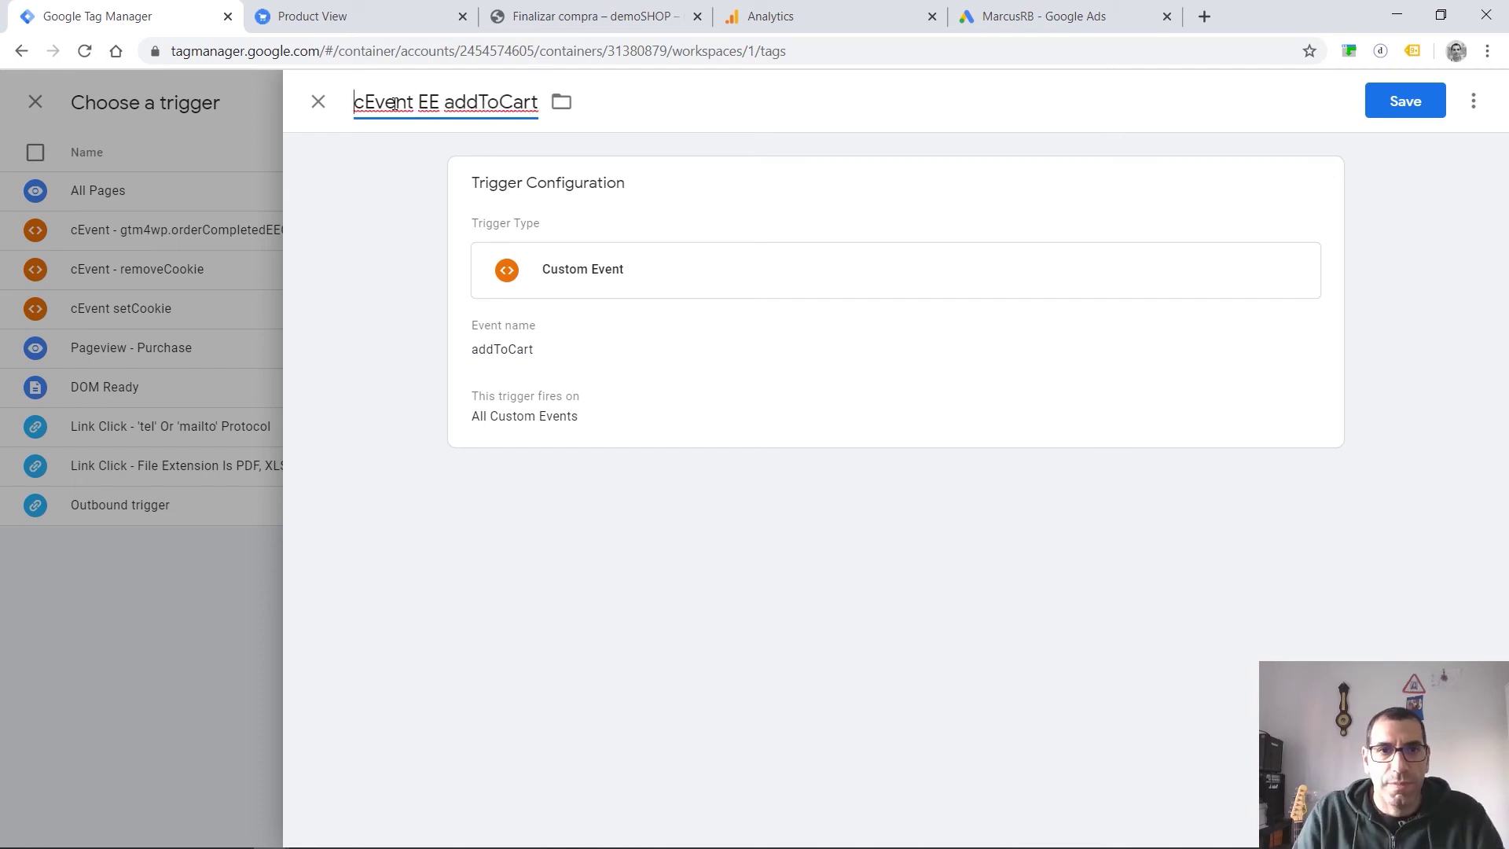
pyautogui.click(1406, 97)
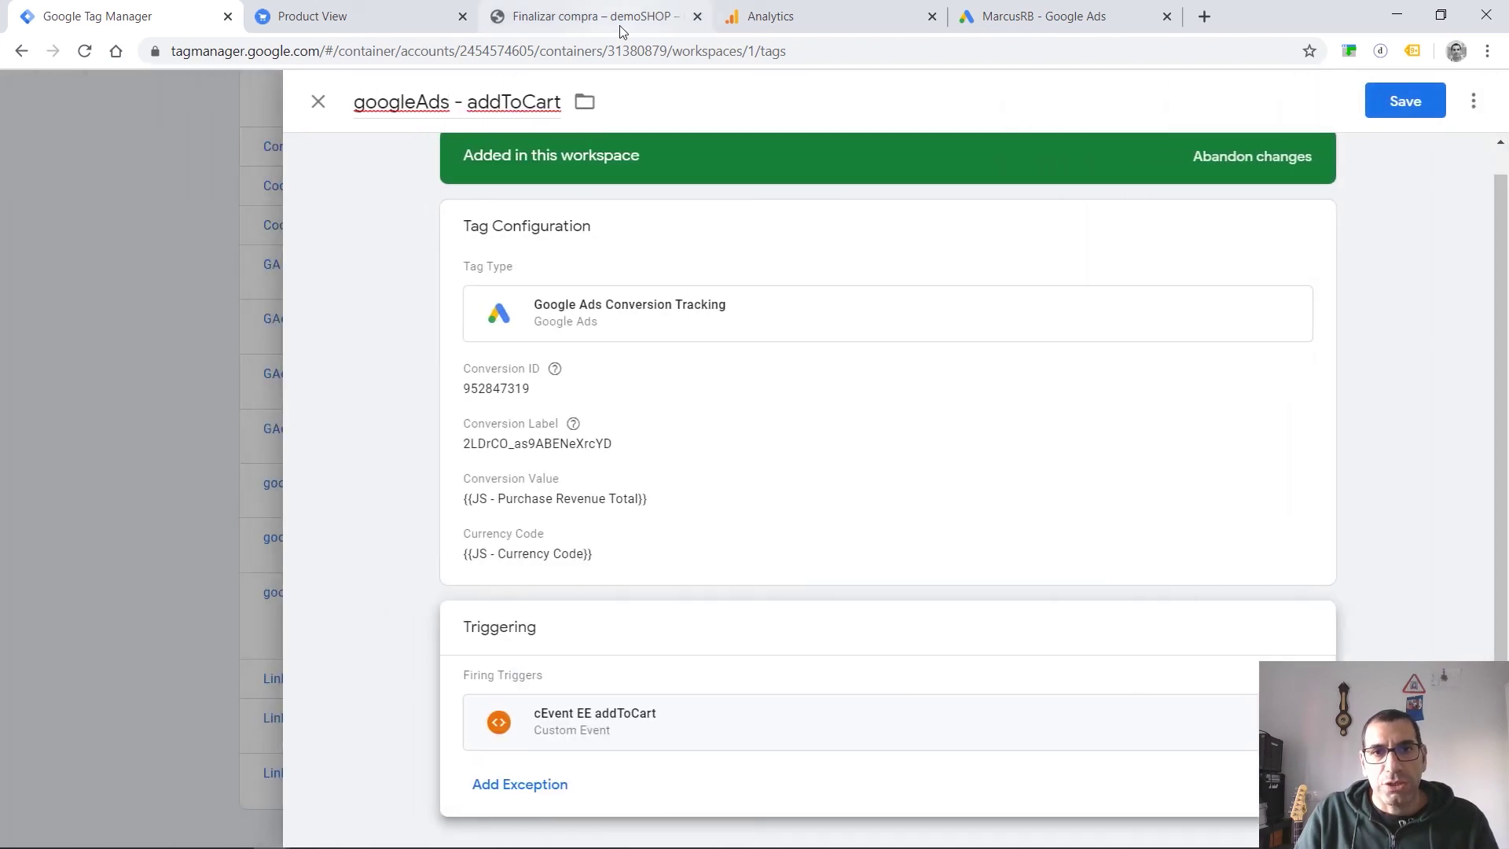
# Switch to the demoSHOP site and open the Camiseta de cuello en V product from its home page.
pyautogui.click(619, 25)
pyautogui.scroll(5, 415, 283)
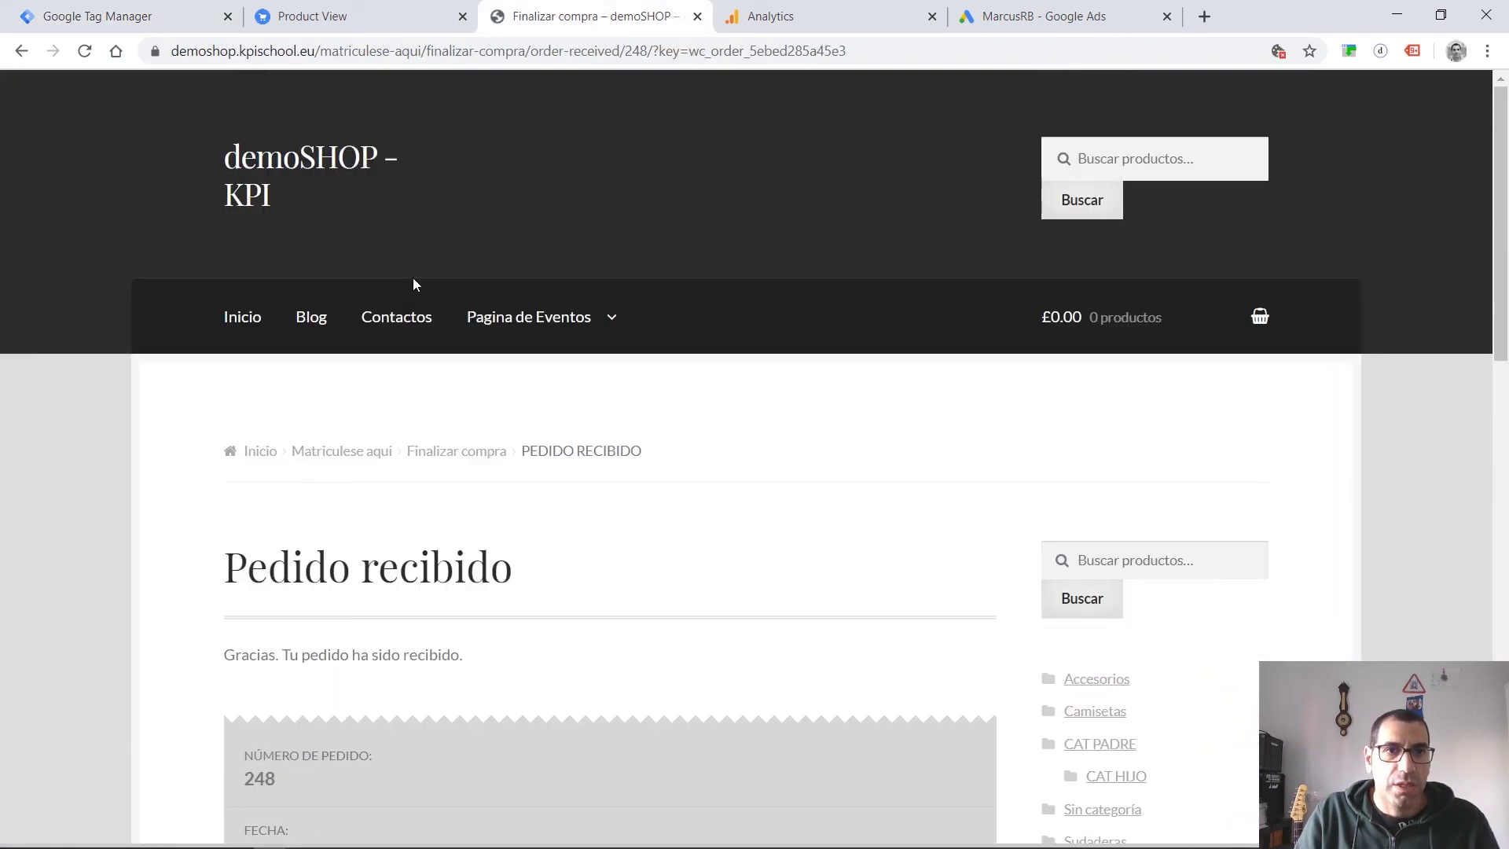
pyautogui.click(277, 161)
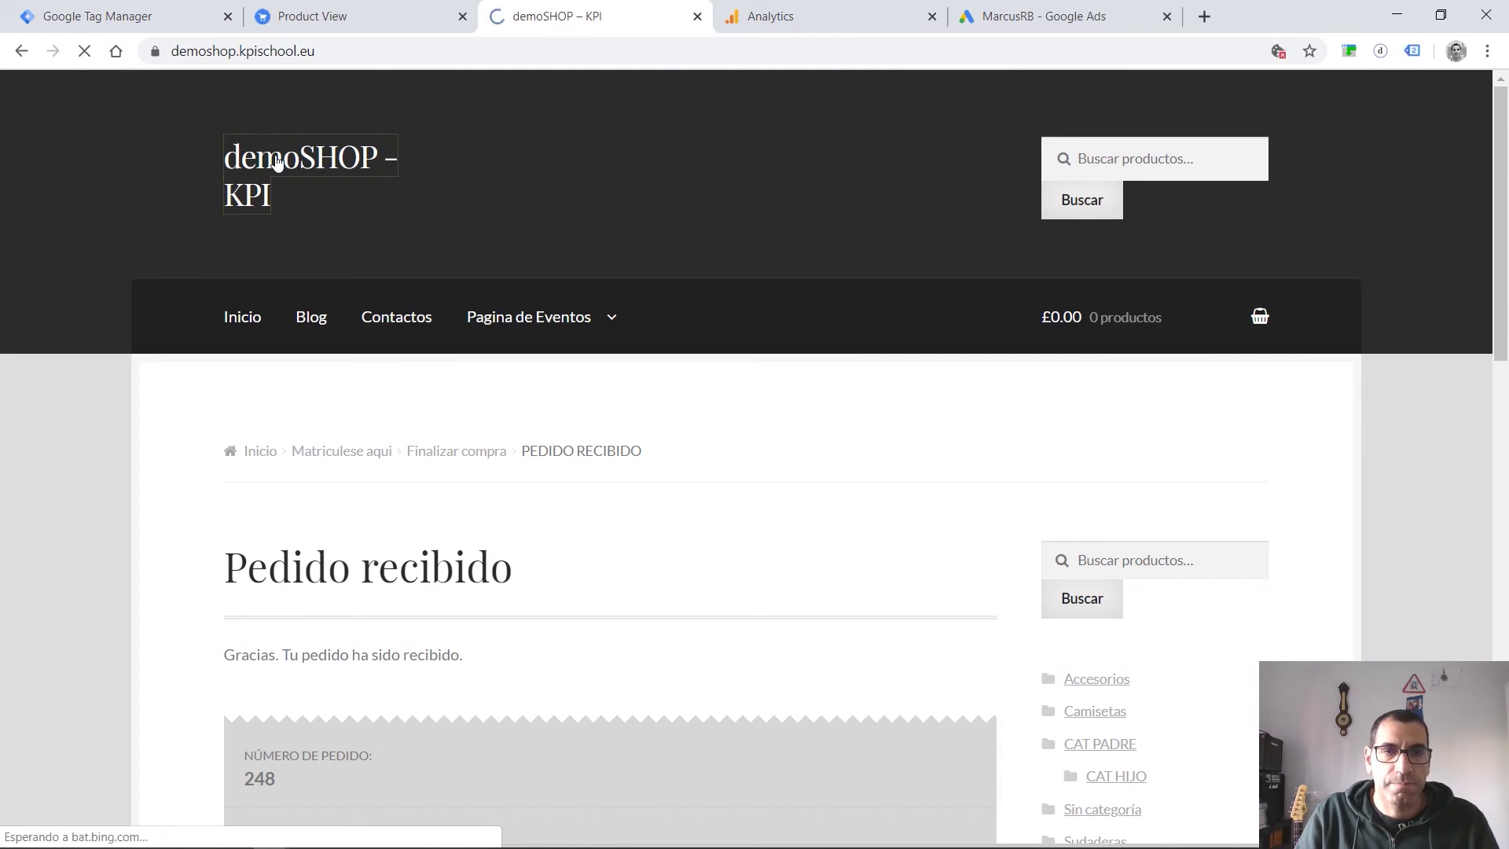
pyautogui.scroll(-1, 625, 417)
pyautogui.scroll(-3, 621, 405)
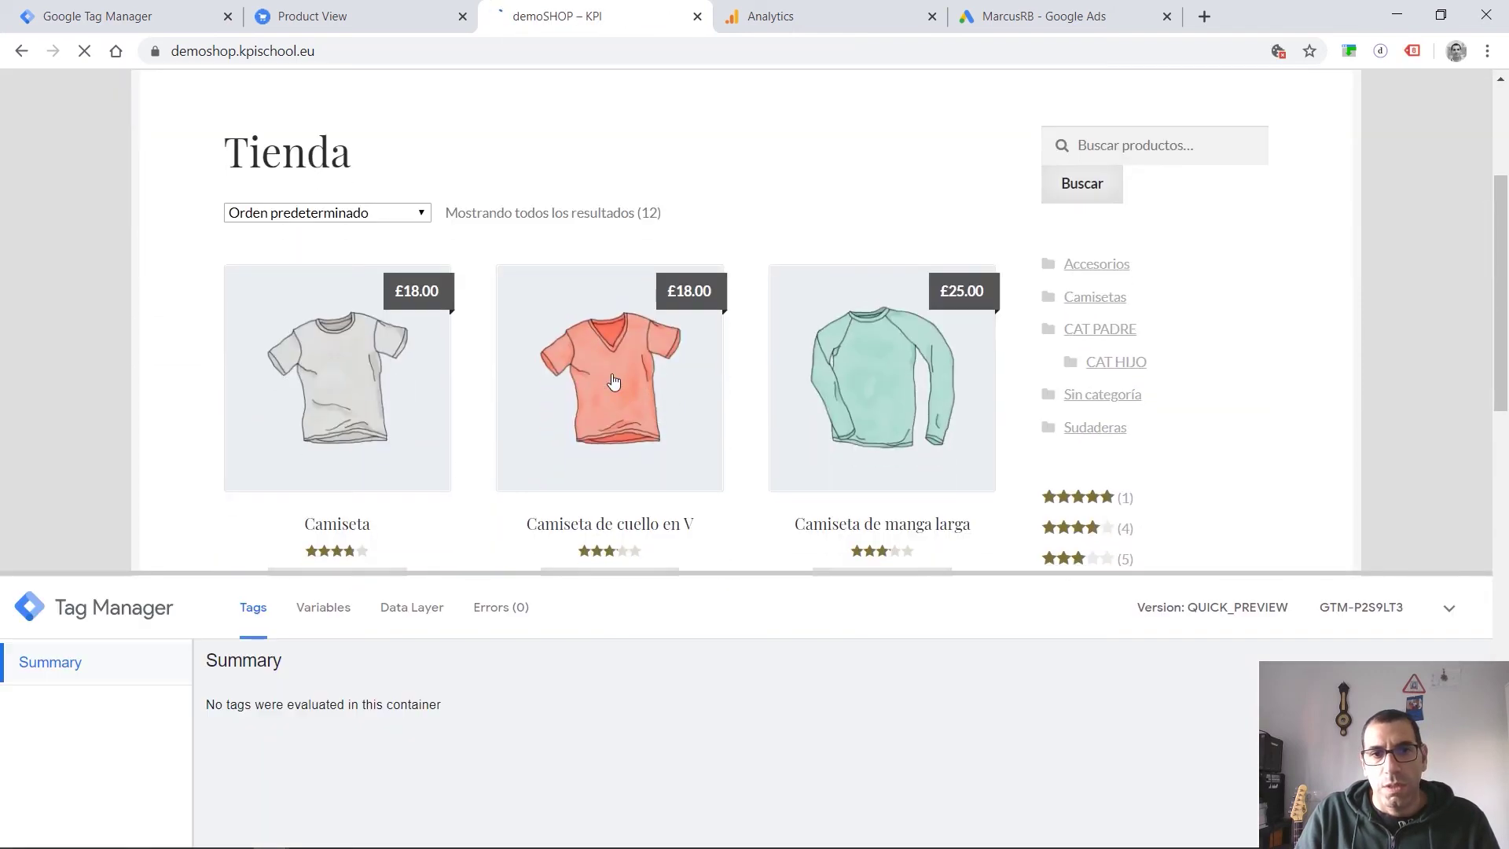
pyautogui.click(615, 384)
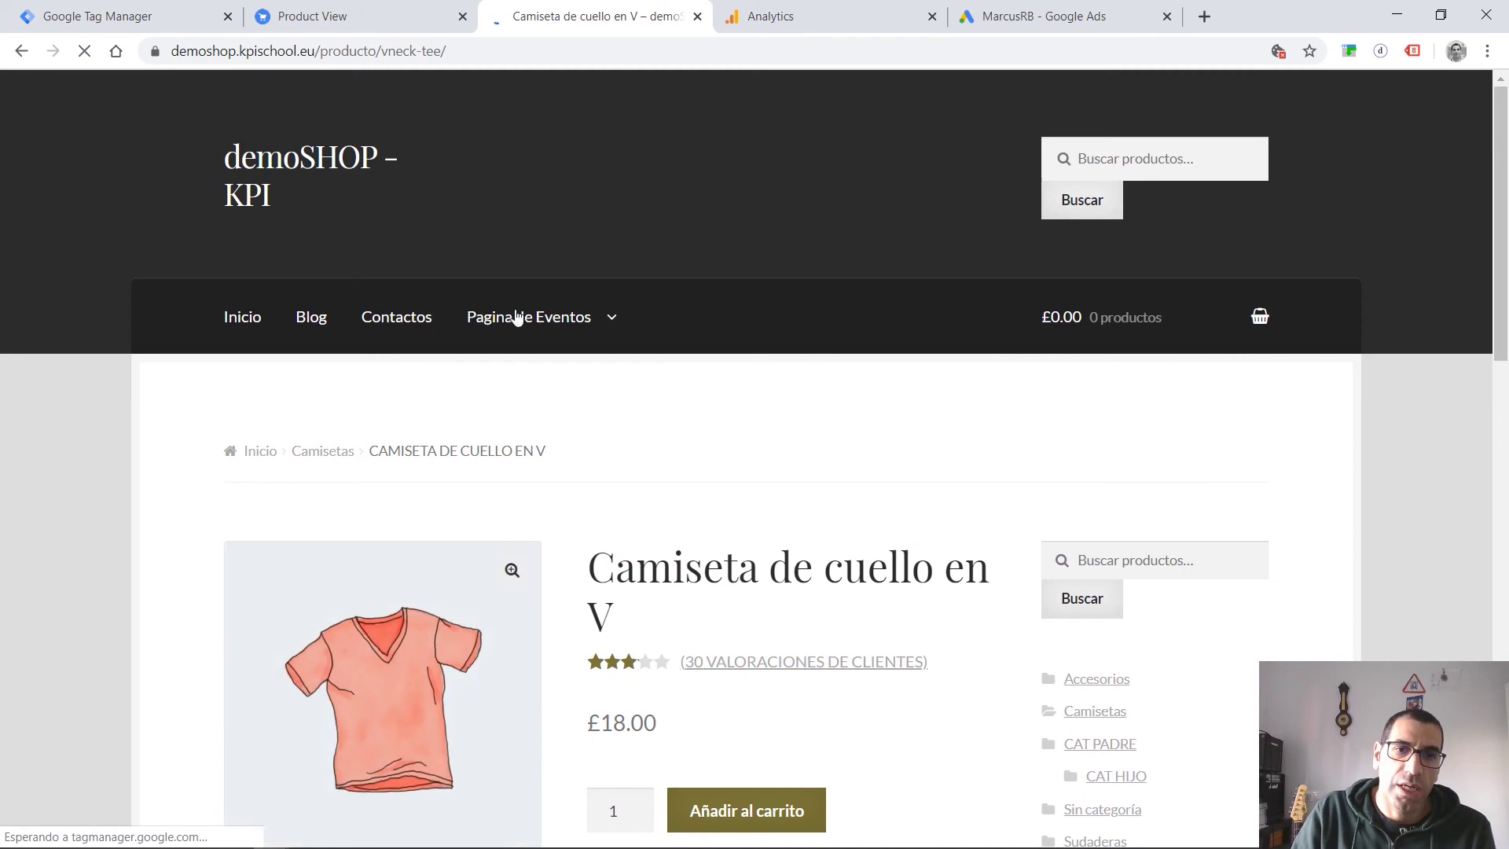
pyautogui.moveTo(515, 316)
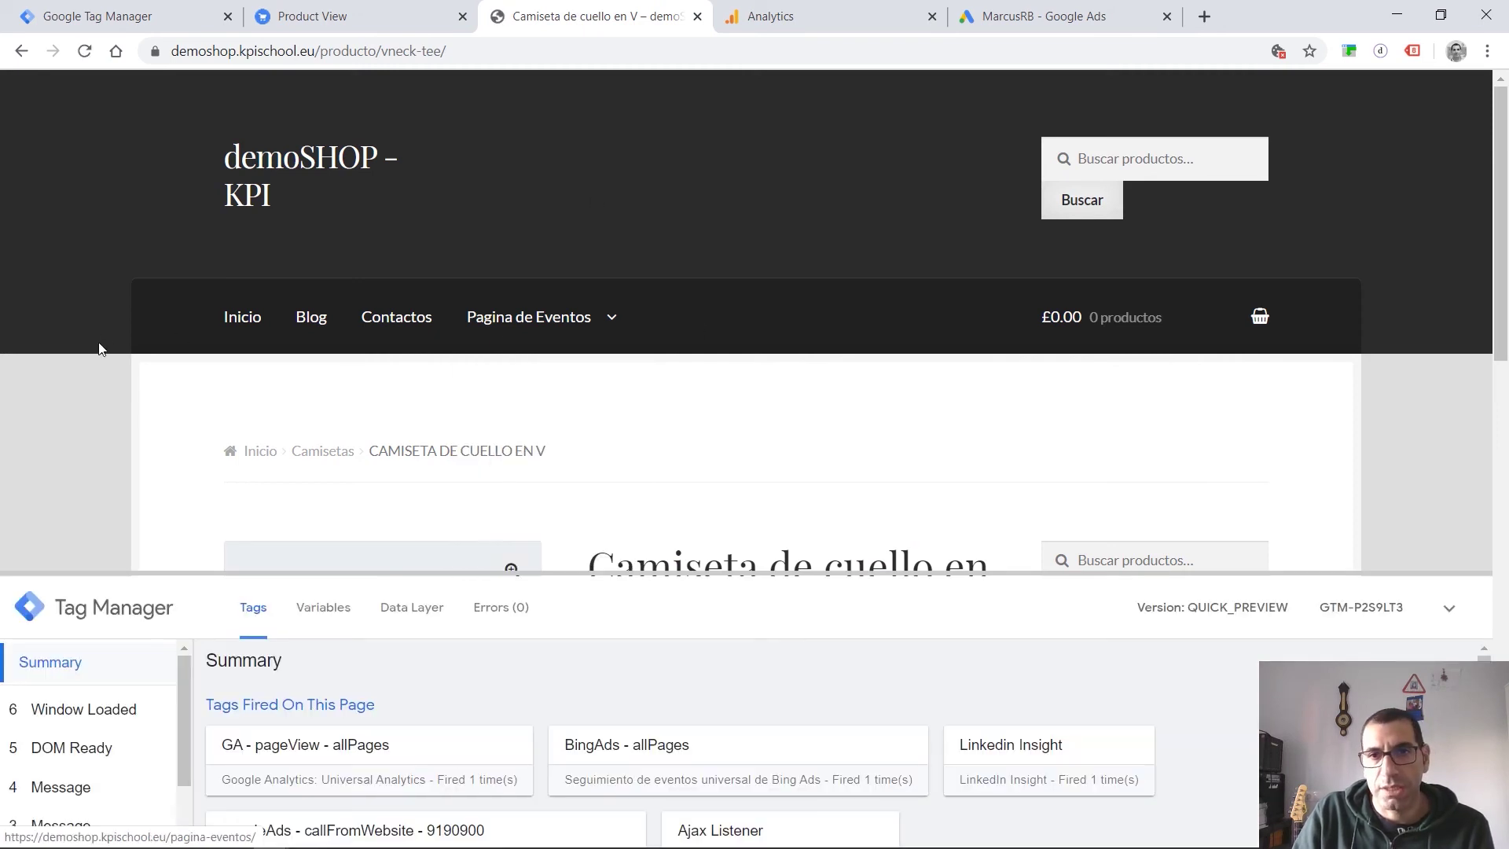
# Add one Camiseta de cuello en V to the shopping cart.
pyautogui.scroll(-3, 180, 304)
pyautogui.scroll(-3, 839, 189)
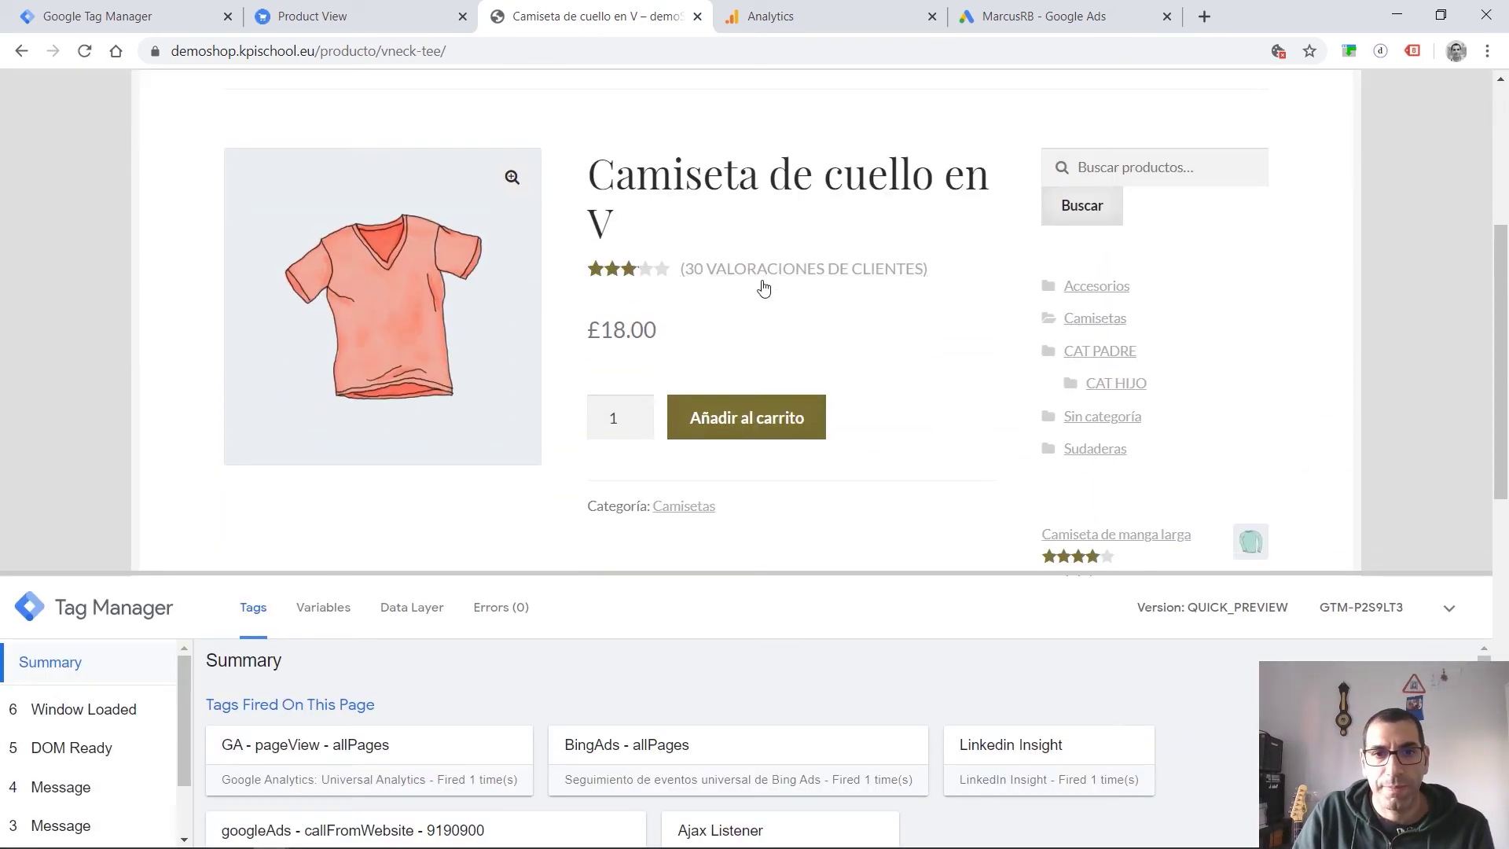
pyautogui.click(741, 417)
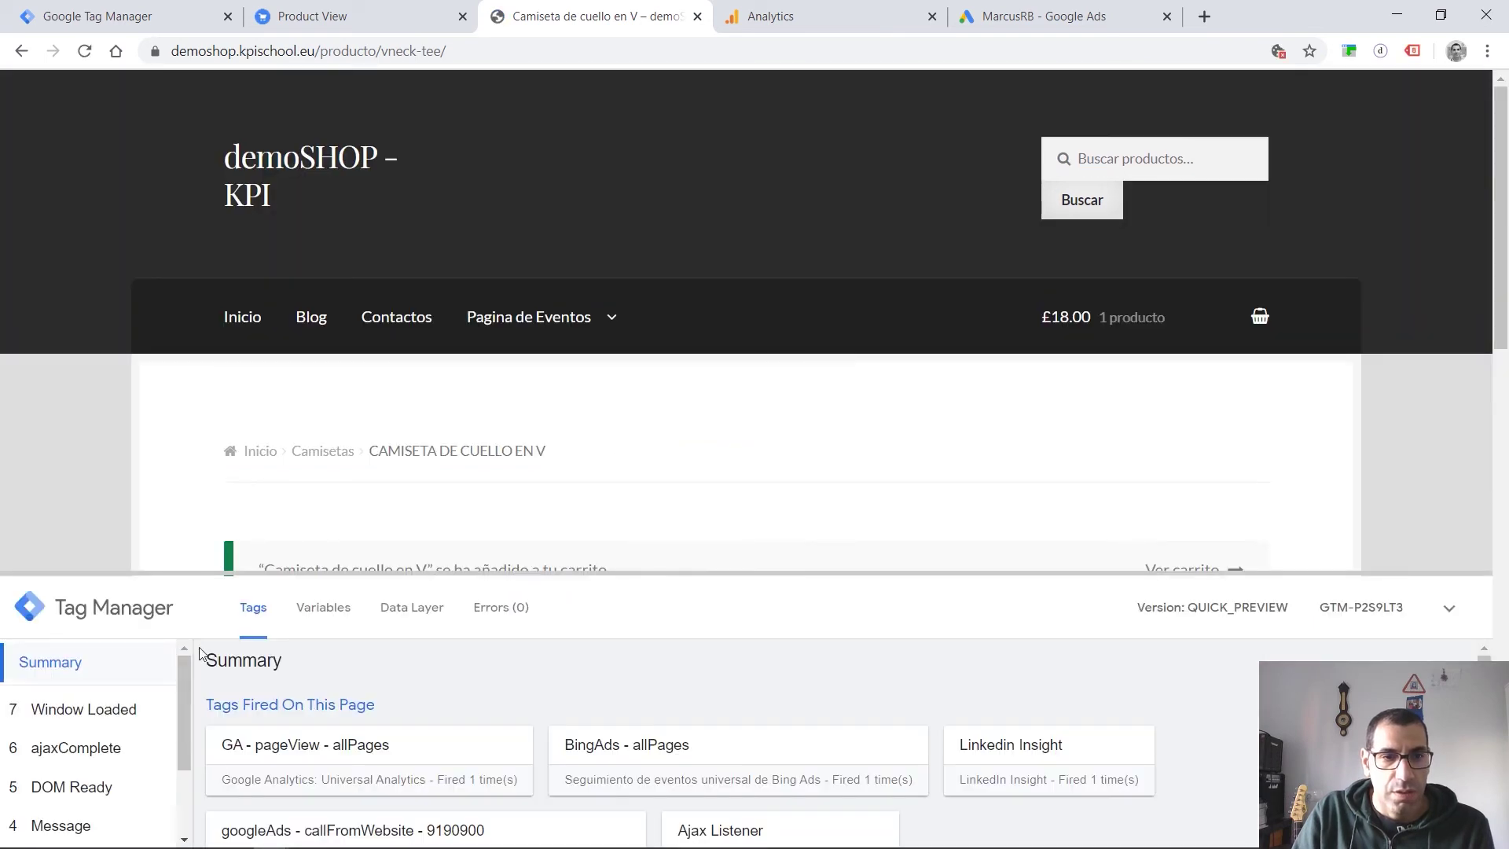
# Check the fired tags in the Tag Manager preview pane, collapse it, and add another Camiseta de cuello en V to the cart.
pyautogui.moveTo(182, 573); pyautogui.dragTo(218, 256)
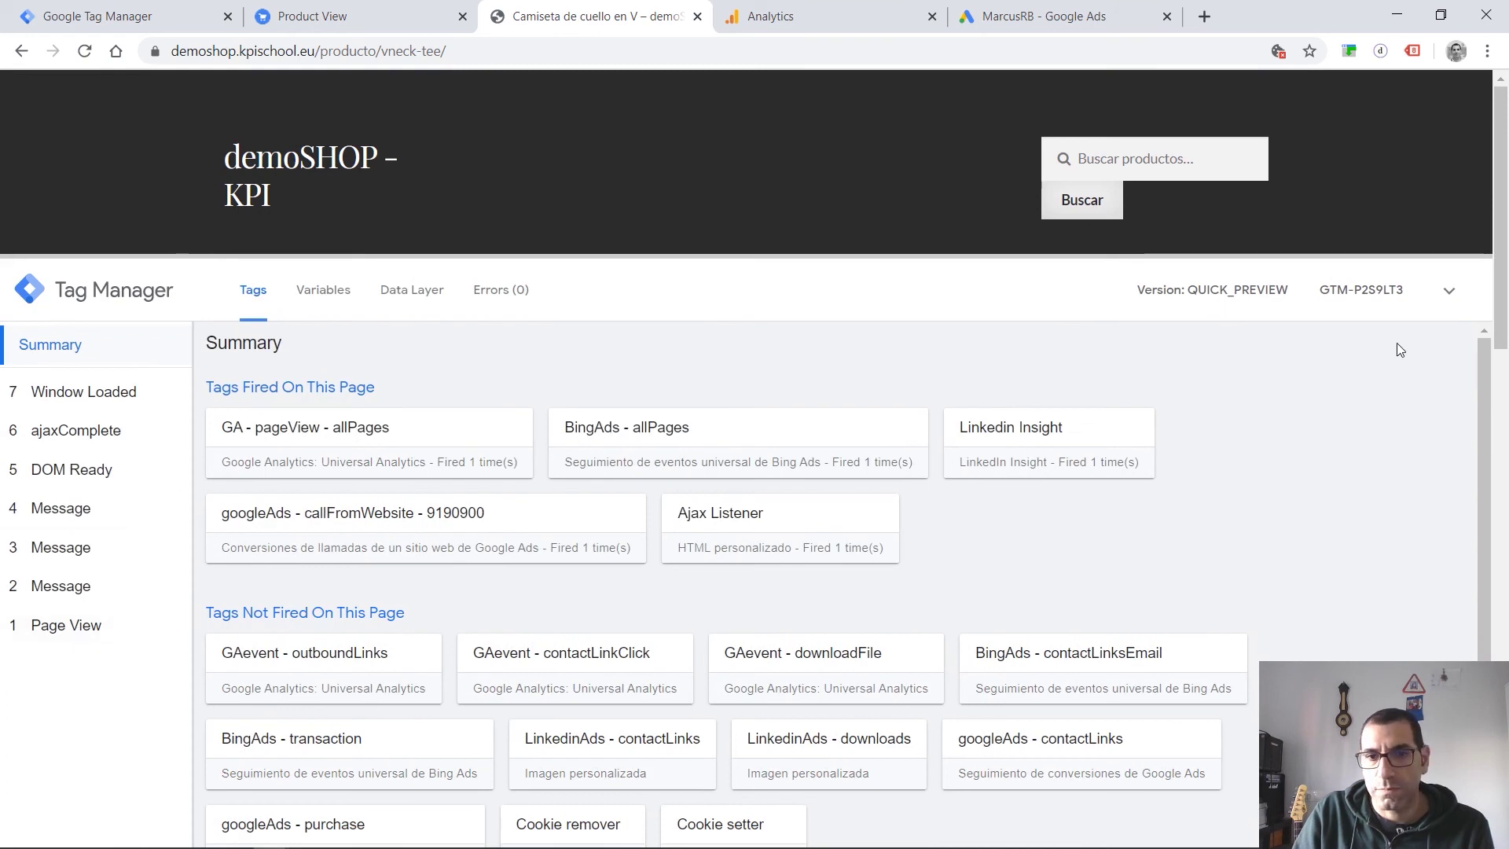
pyautogui.click(1450, 293)
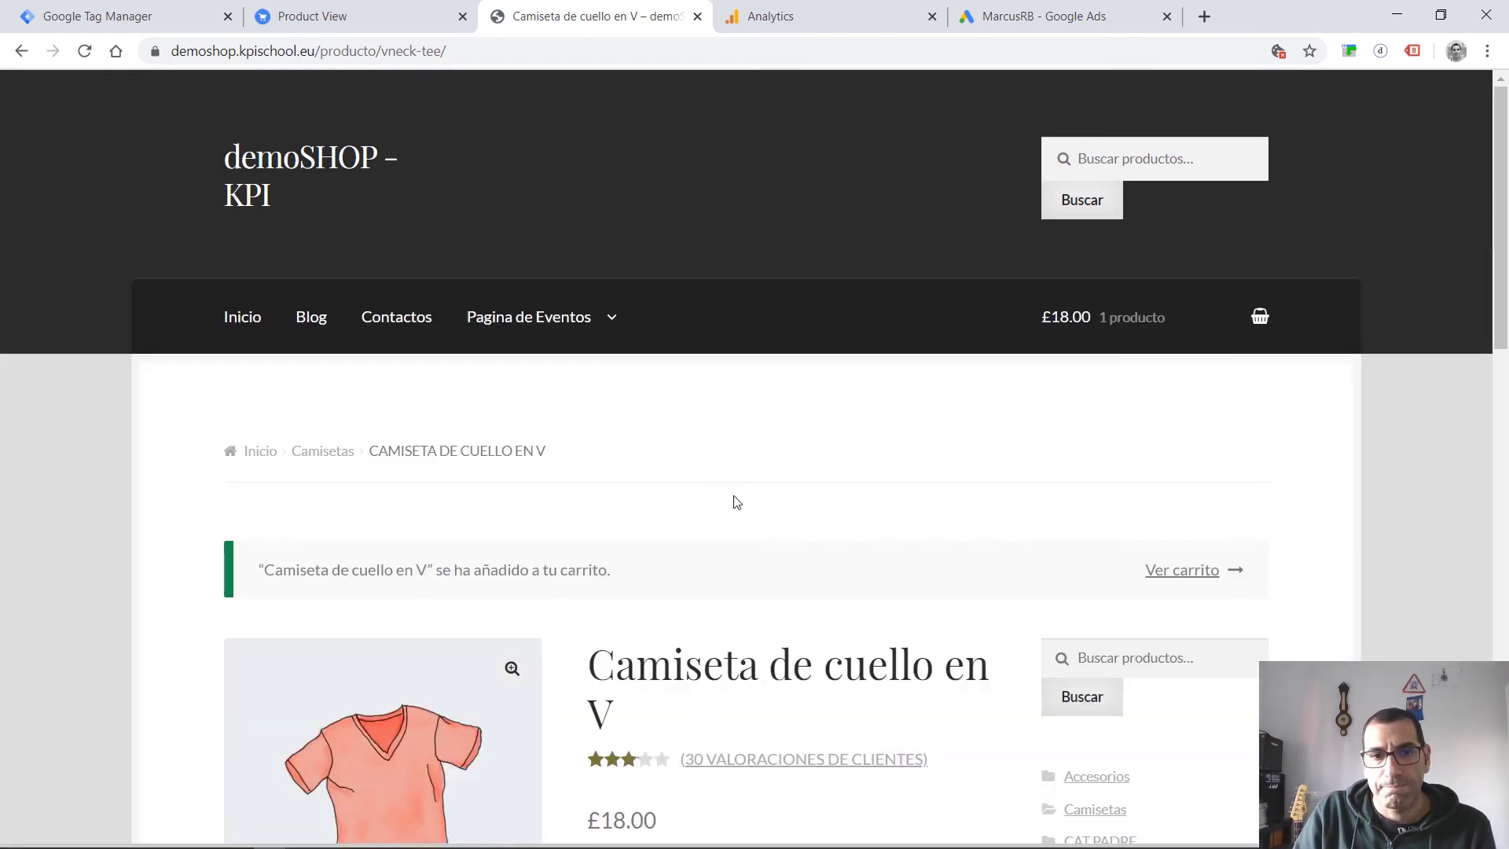
pyautogui.scroll(-6, 736, 503)
pyautogui.click(735, 418)
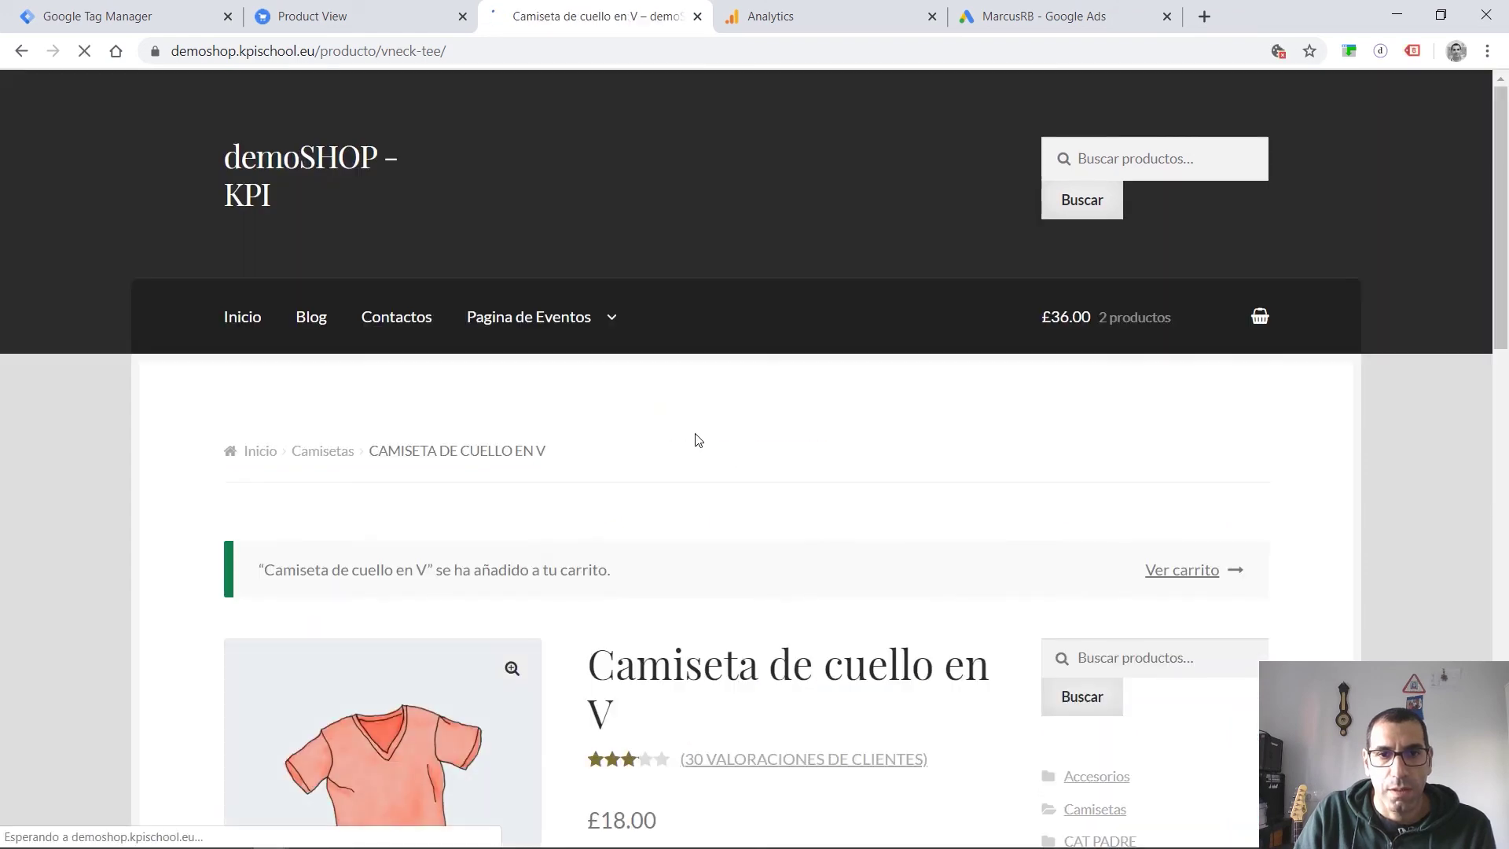
# Open dataslayer in the browser's developer tools and add the Camiseta de cuello en V again to capture its data layer events.
pyautogui.rightClick(699, 440)
pyautogui.click(824, 731)
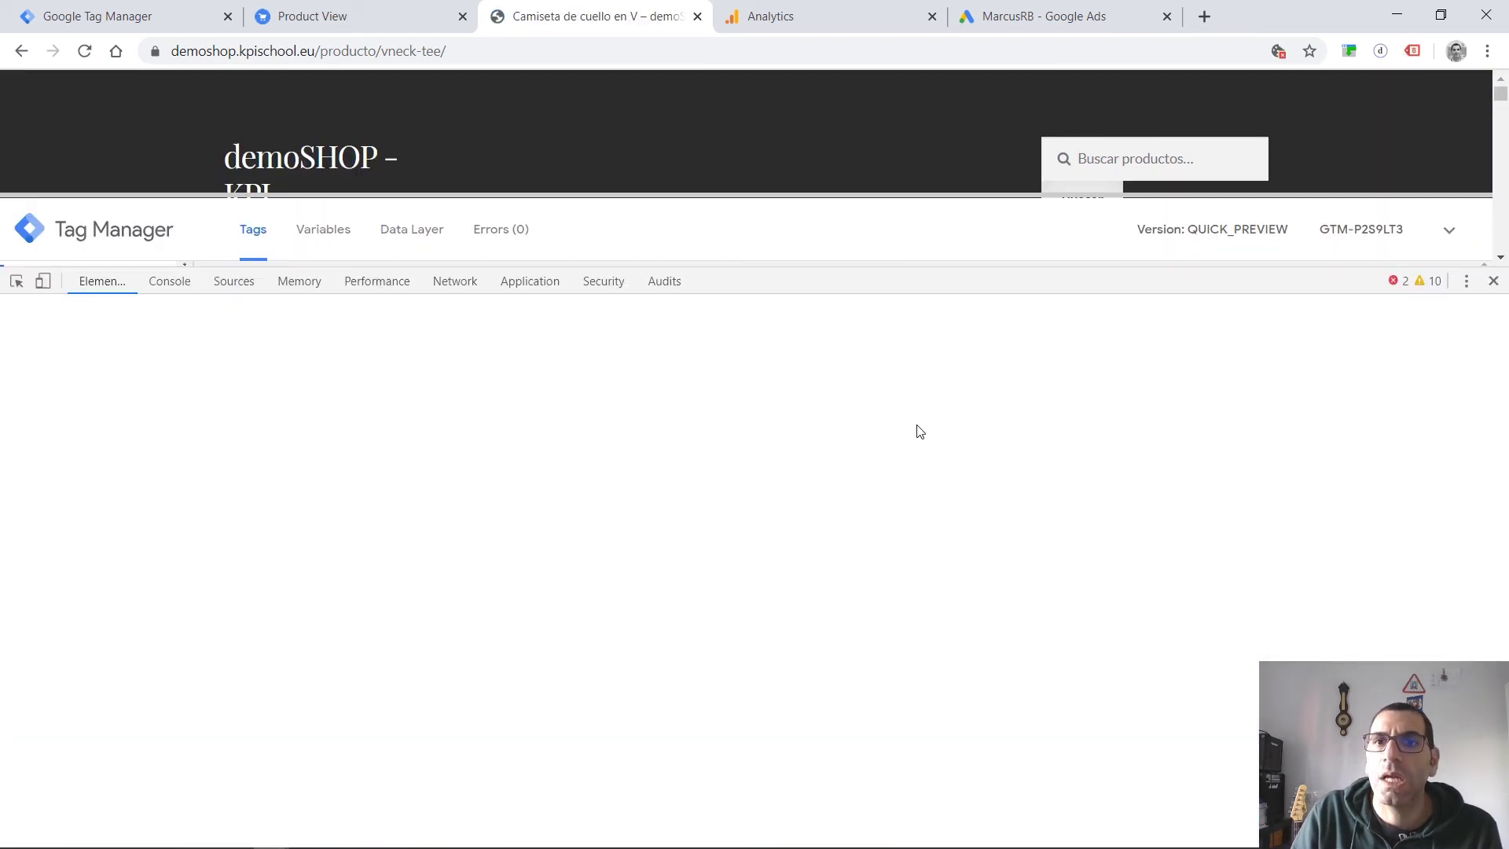
pyautogui.click(727, 281)
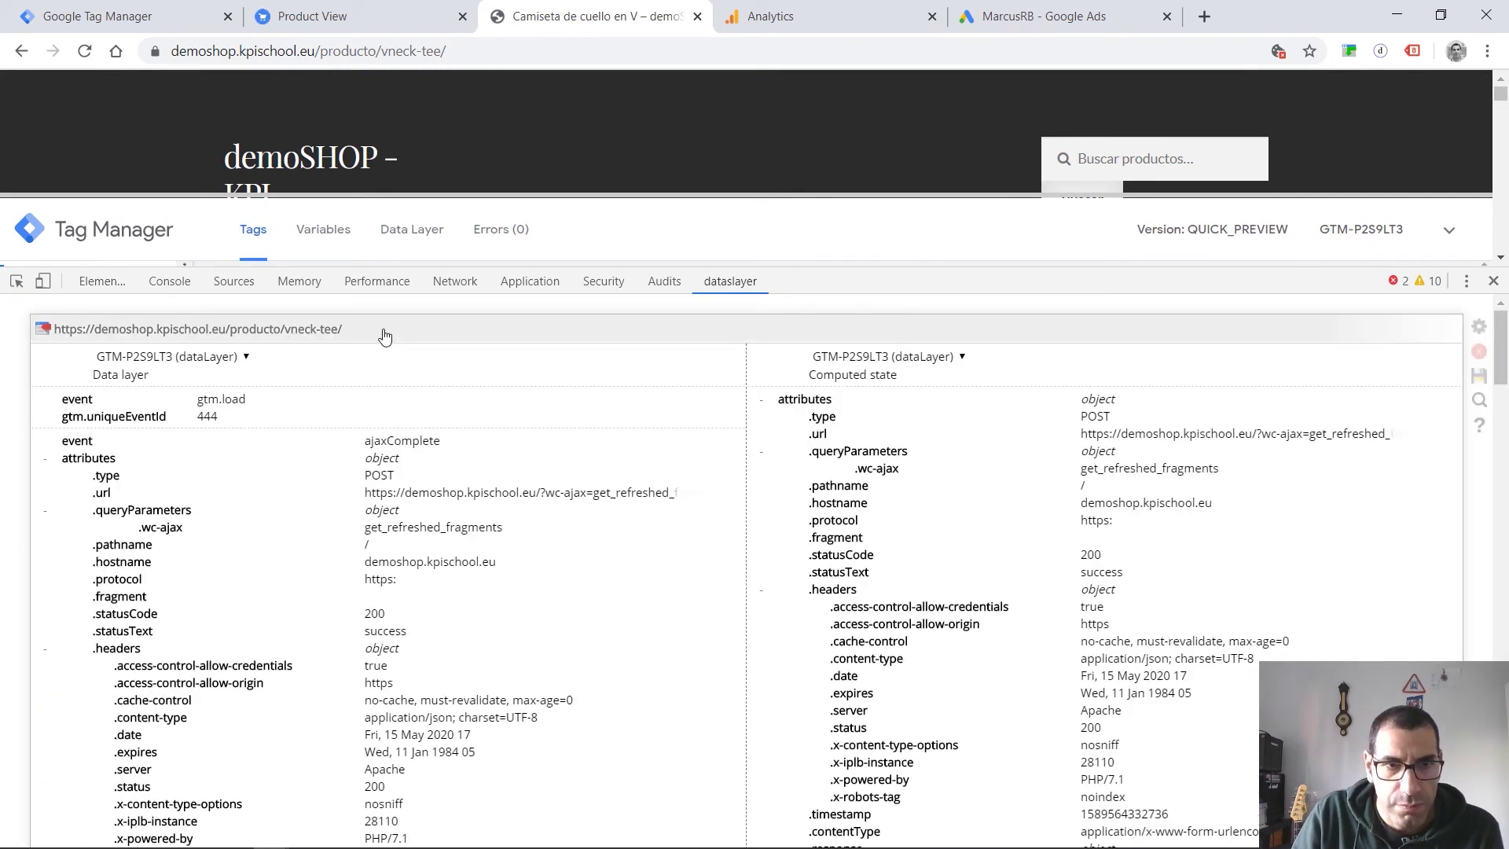
pyautogui.scroll(-5, 723, 171)
pyautogui.scroll(-3, 737, 169)
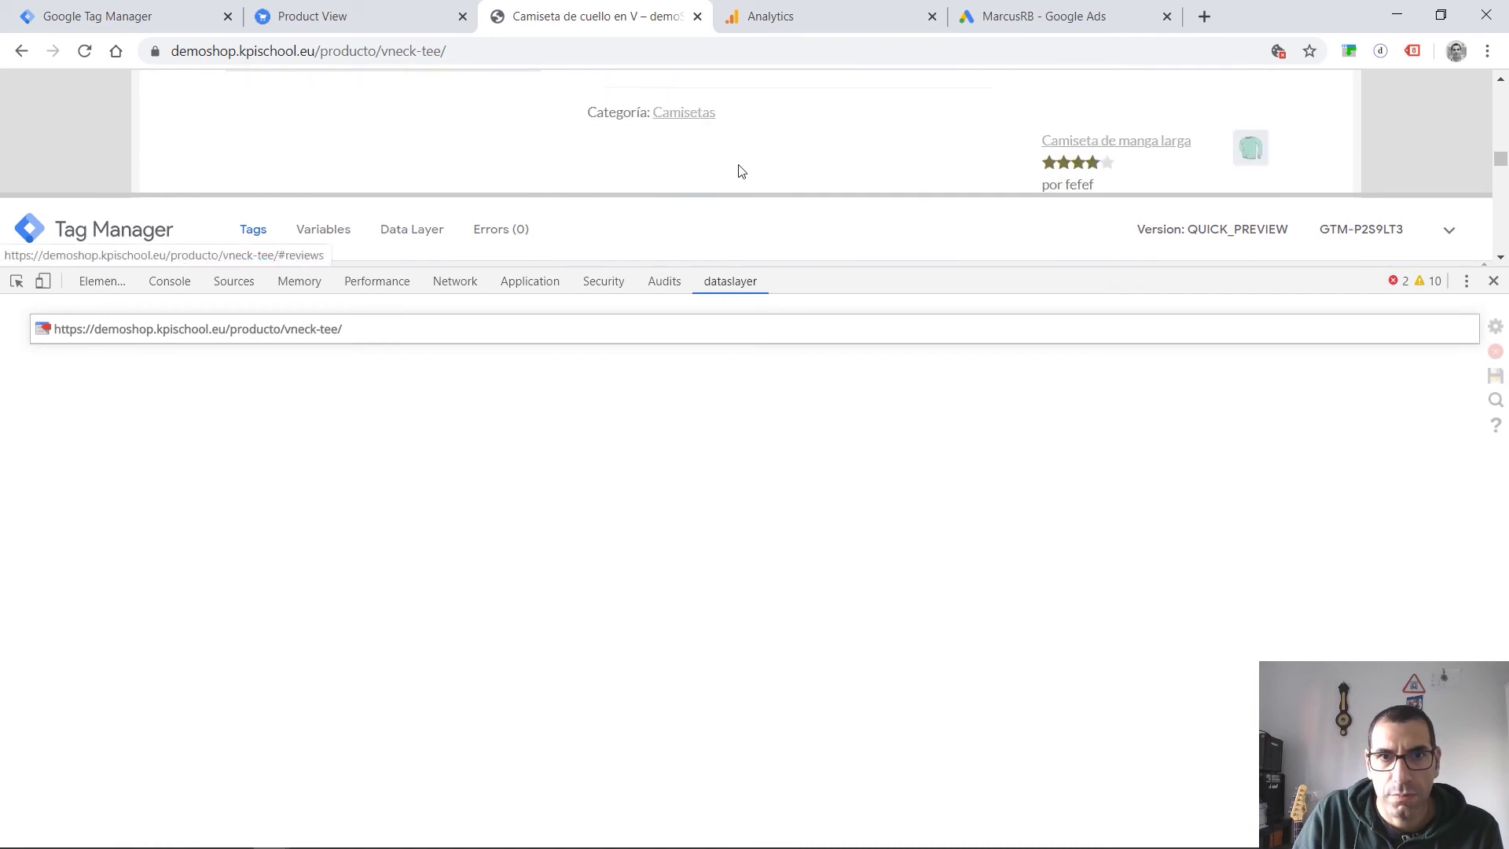
pyautogui.scroll(2, 743, 157)
pyautogui.click(756, 127)
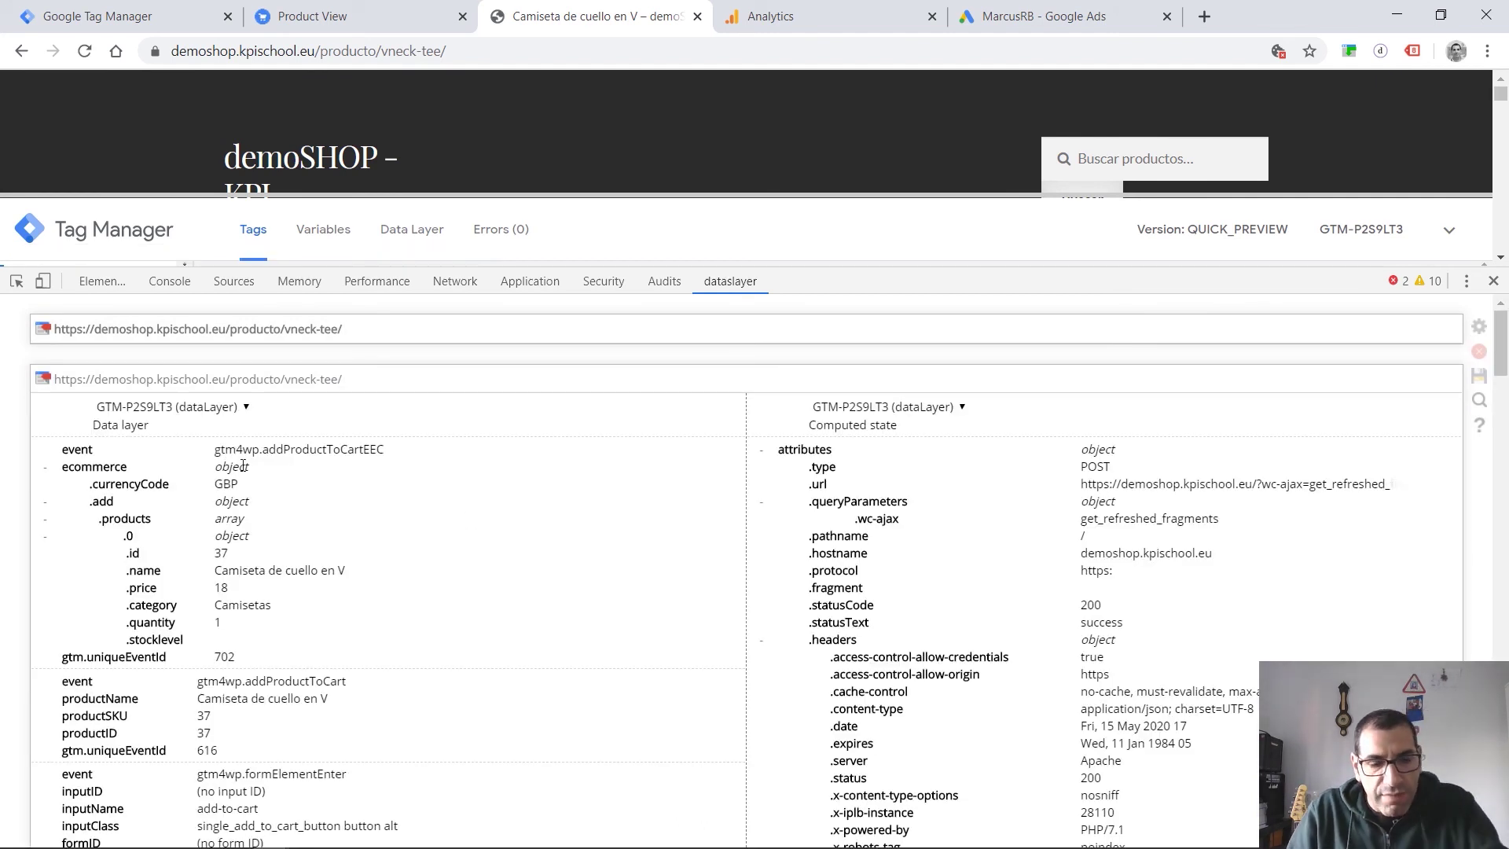
# Copy the event name gtm4wp.addProductToCartEEC into a new Custom Event trigger for the googleAds - addToCart tag in Tag Manager.
pyautogui.moveTo(217, 449); pyautogui.dragTo(385, 448)
pyautogui.hotkey('ctrl', 'c')
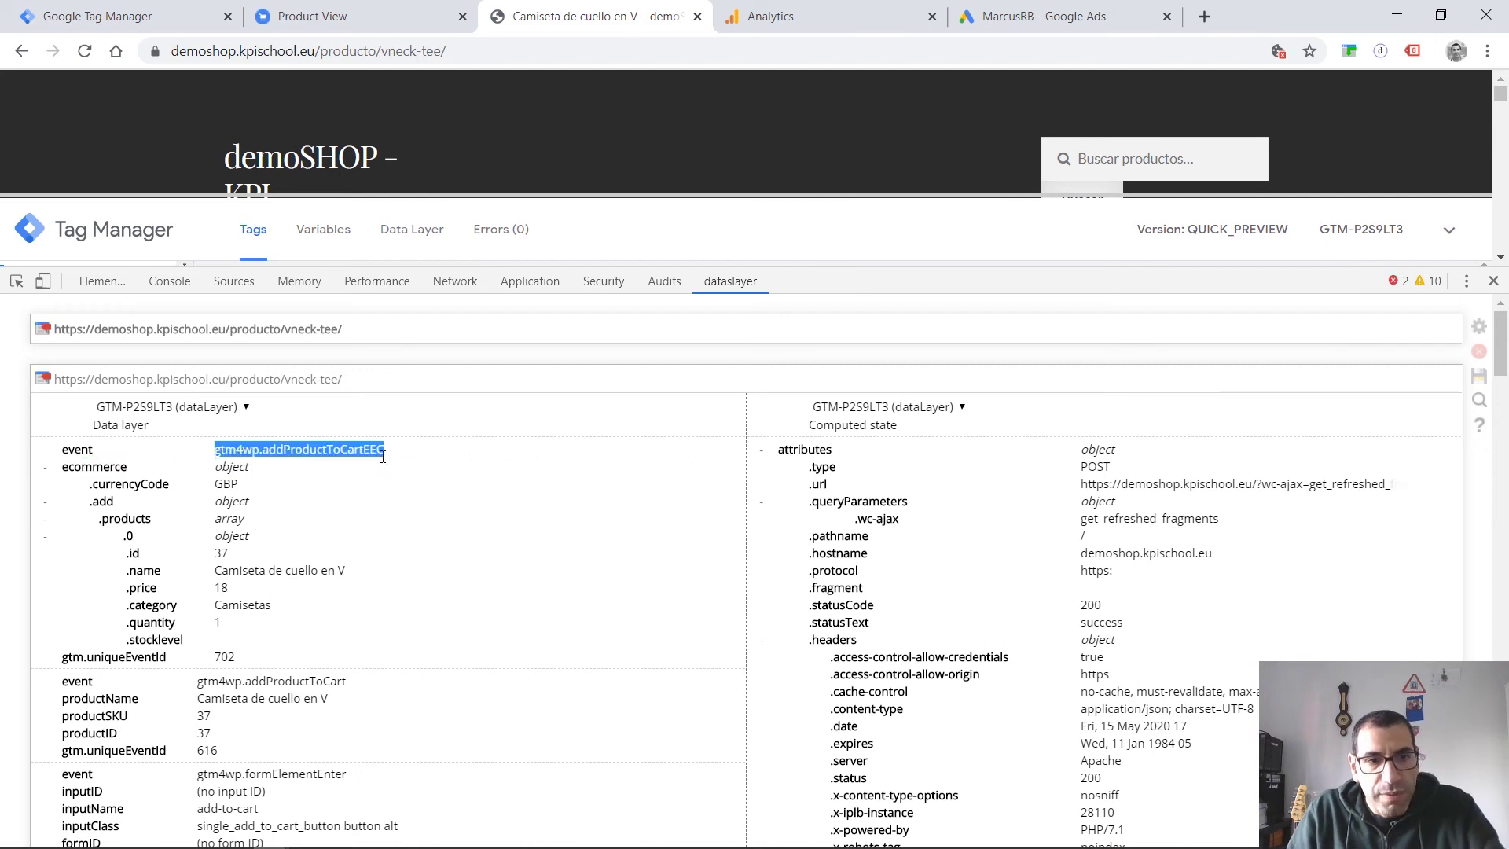
pyautogui.click(132, 14)
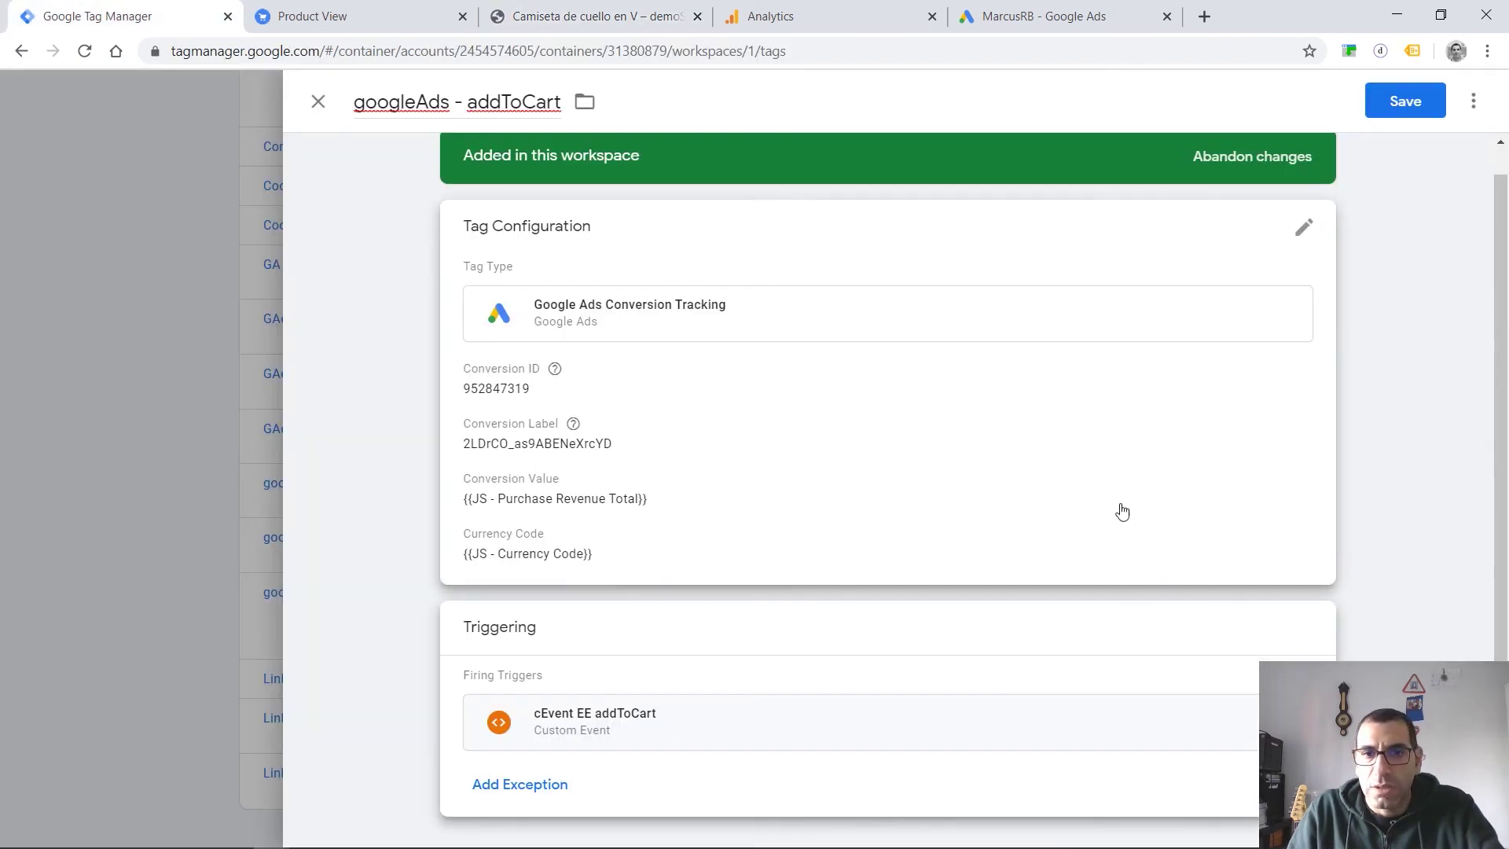
pyautogui.click(1268, 637)
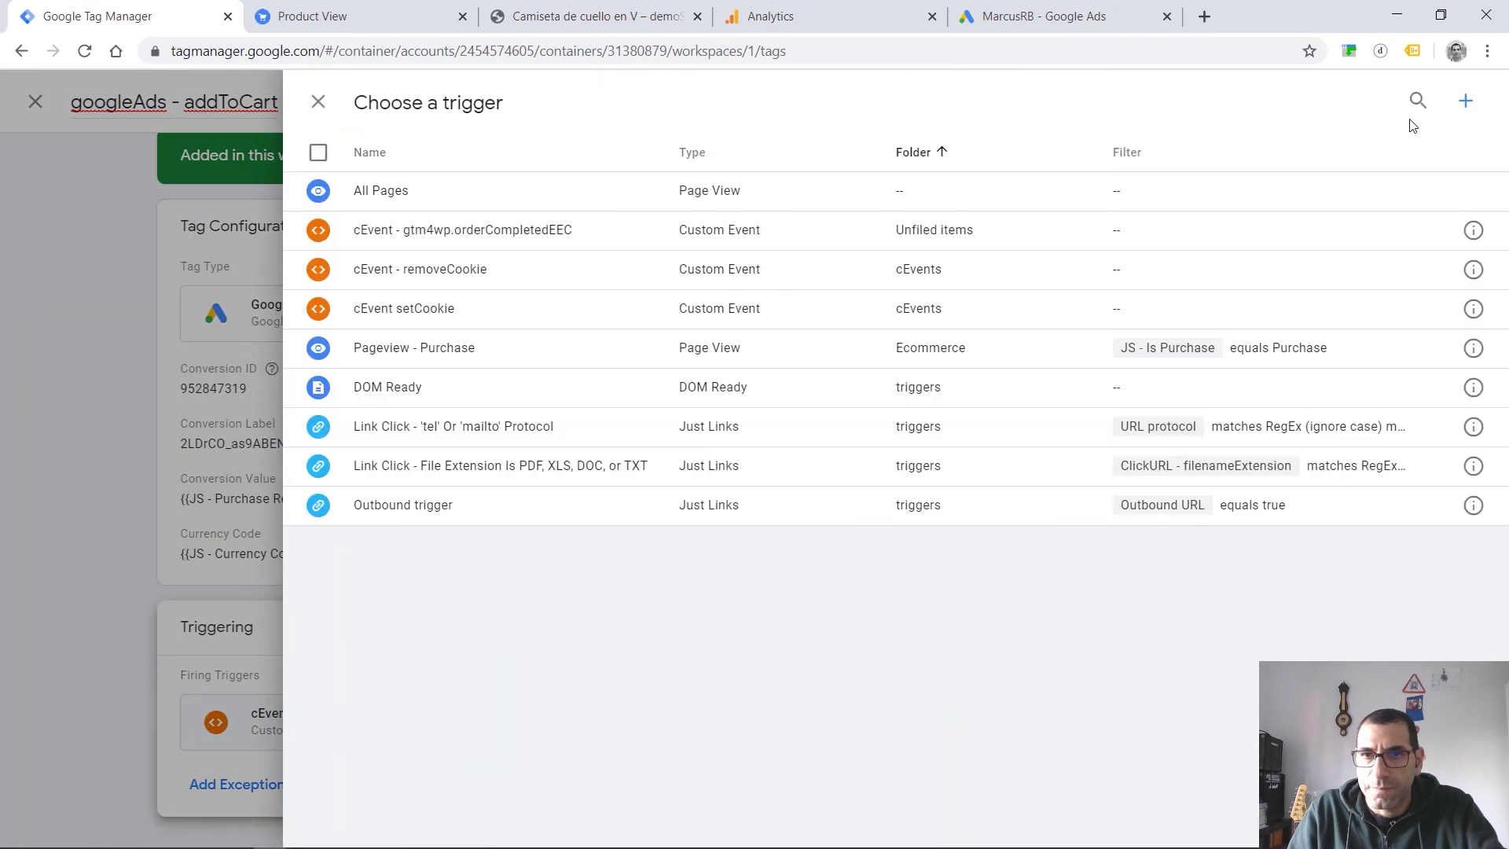
pyautogui.click(1465, 102)
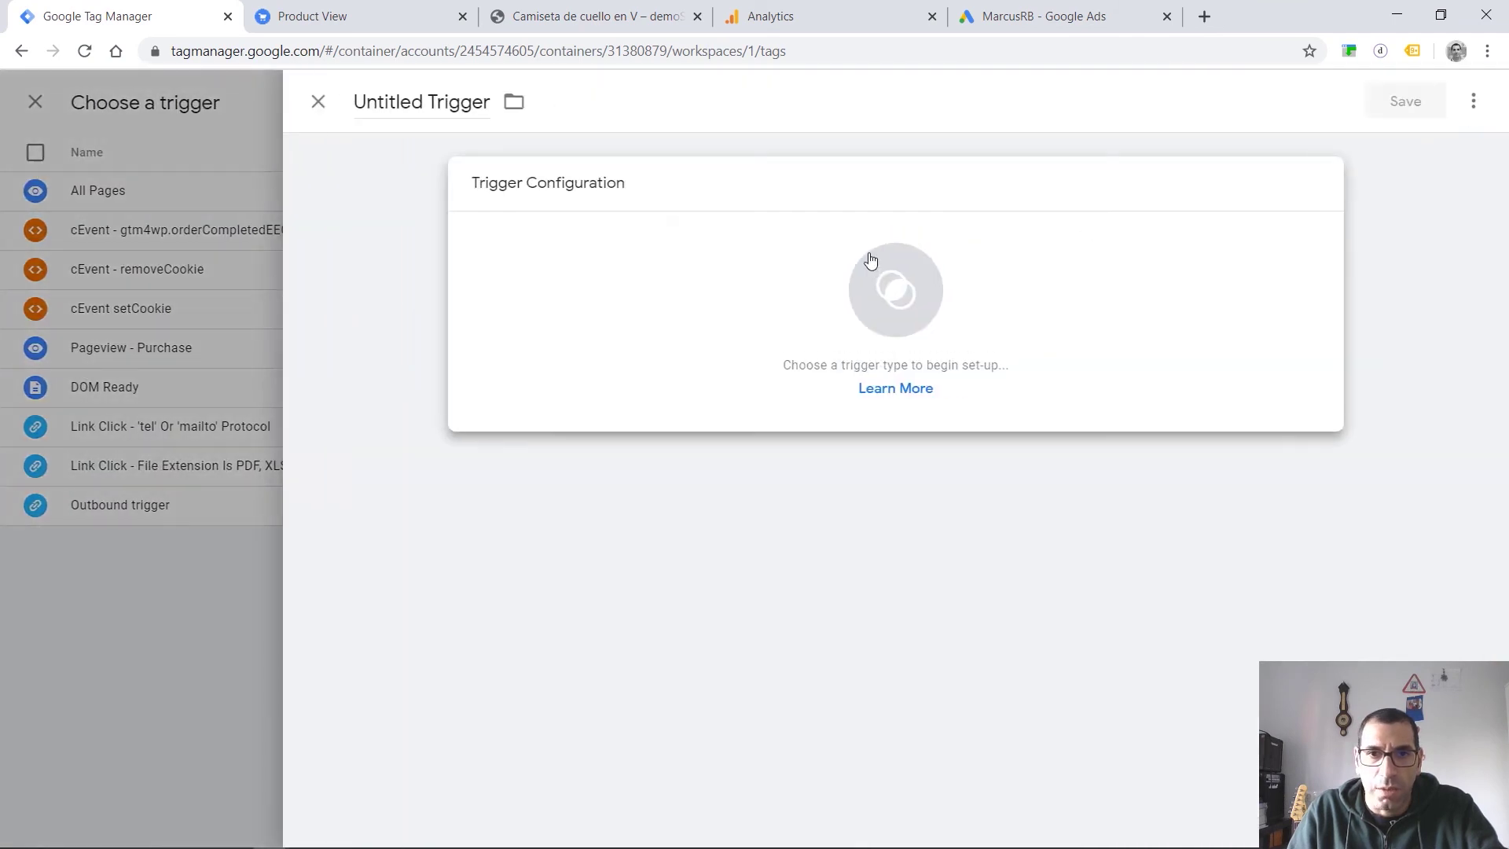
pyautogui.click(870, 259)
pyautogui.scroll(-4, 1029, 641)
pyautogui.click(1053, 598)
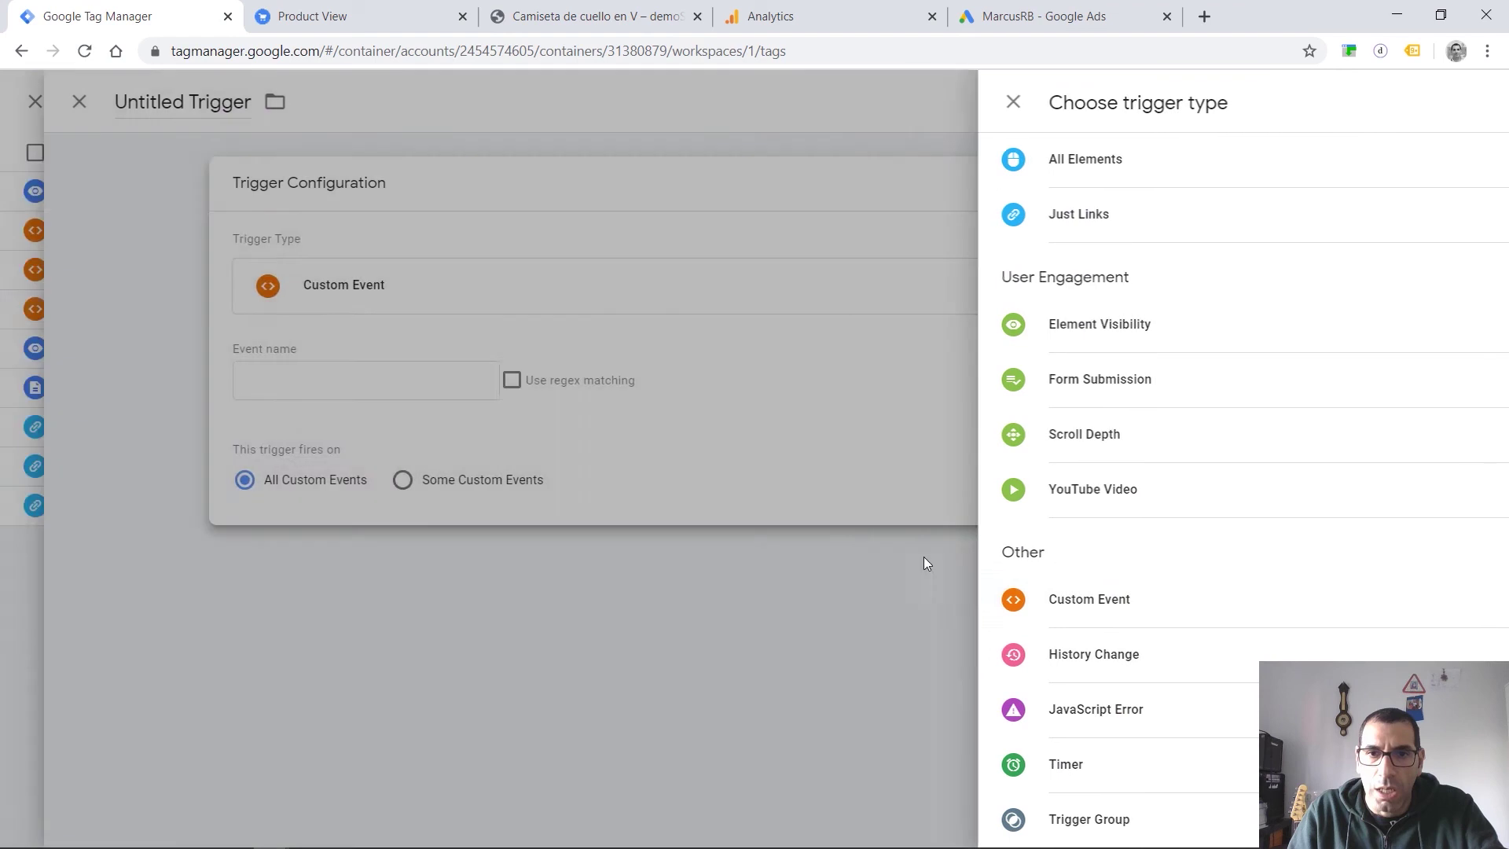
pyautogui.click(523, 380)
pyautogui.hotkey('ctrl', 'v')
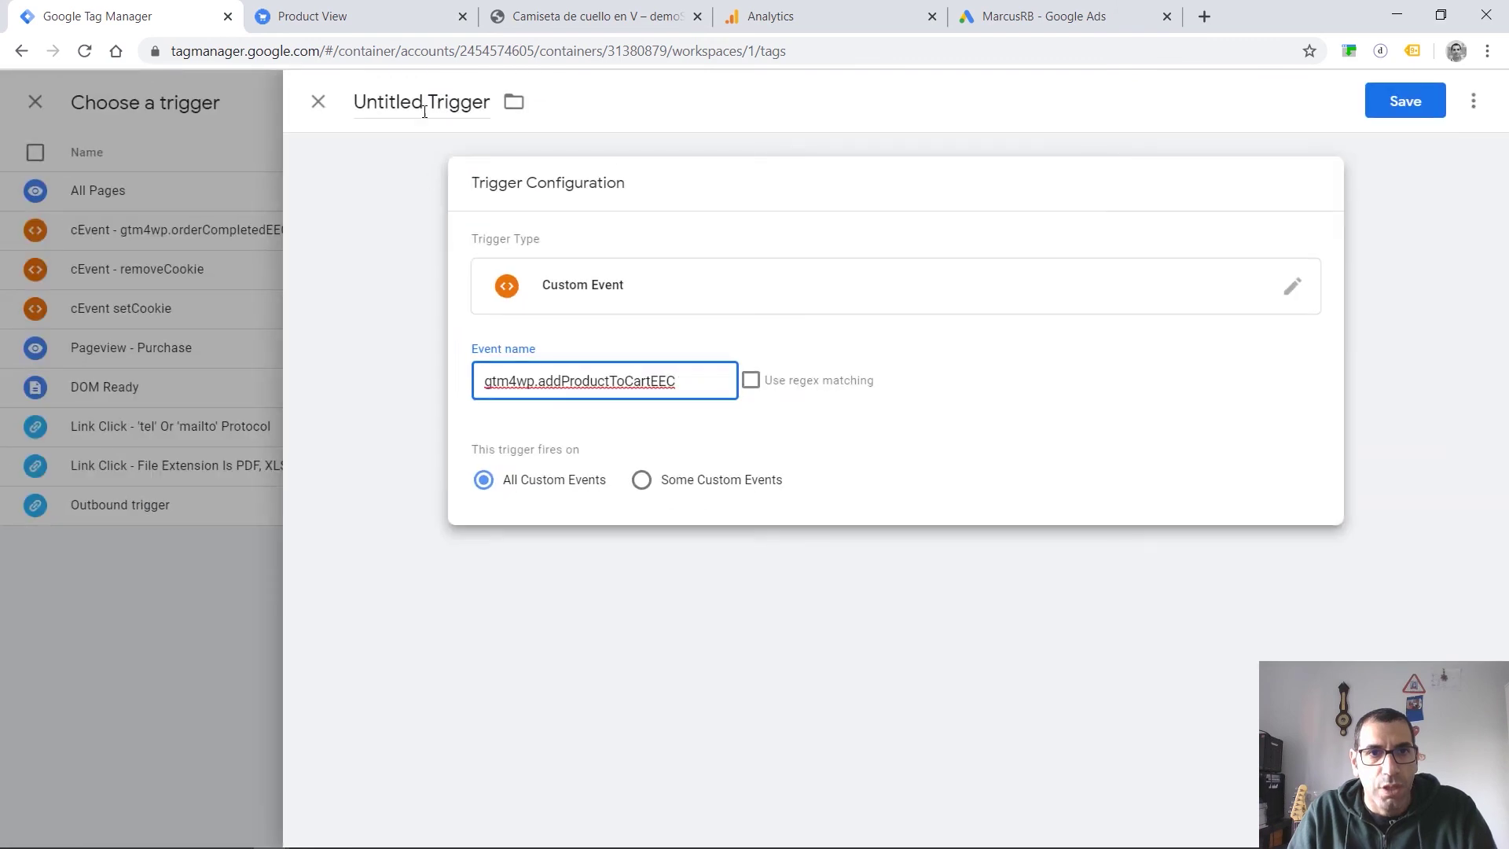
# Name the new trigger gtm4wp.addProductToCartEEC and save it as an additional firing trigger of the tag.
pyautogui.click(425, 111)
pyautogui.hotkey('ctrl', 'a')
pyautogui.hotkey('ctrl', 'v')
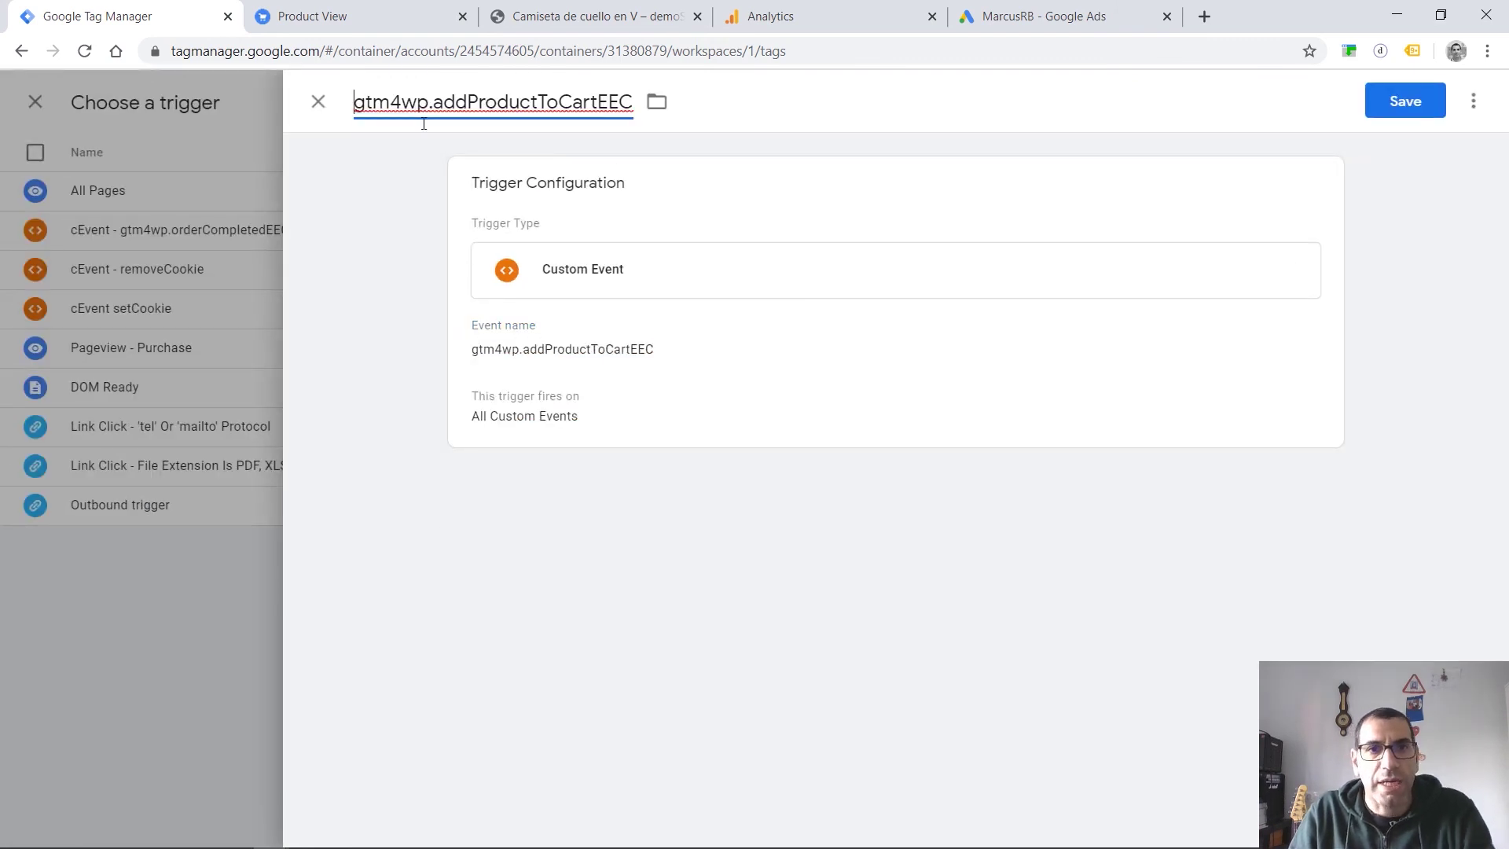
pyautogui.click(1381, 117)
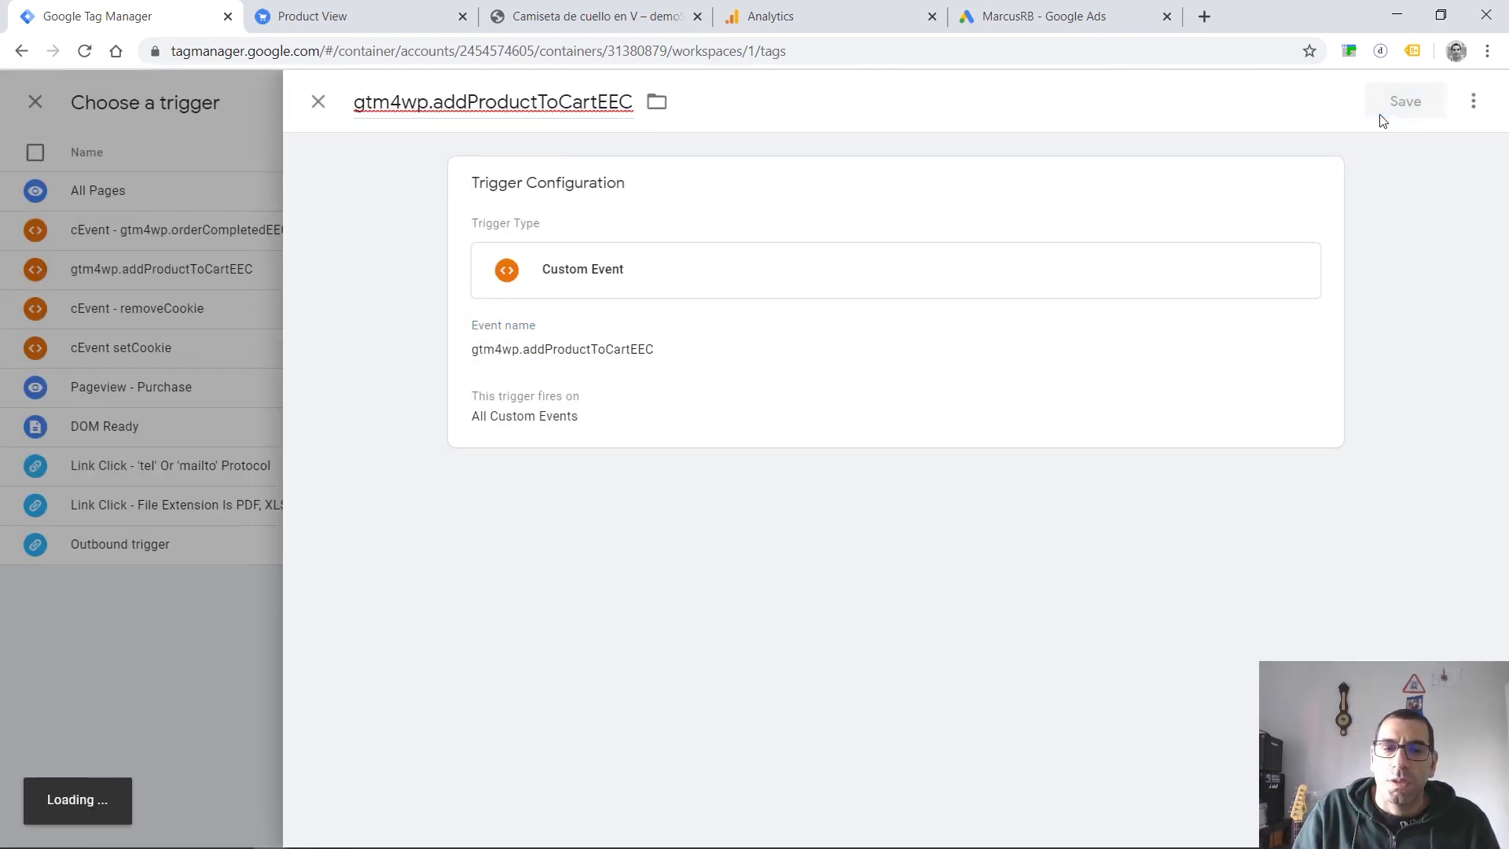
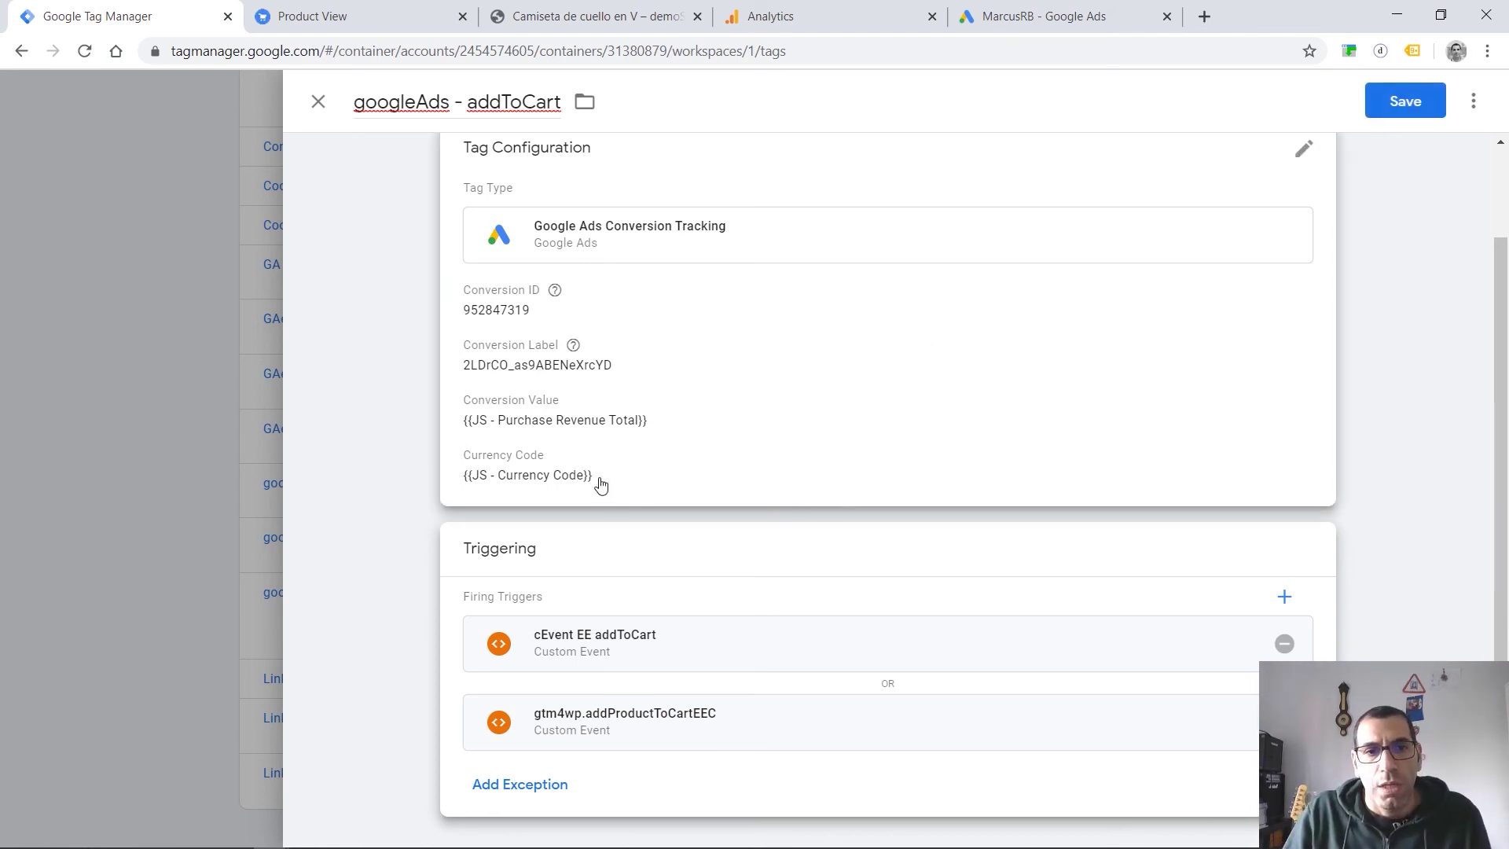
# Set the tag's Conversion Value to {{JS - Total Product Value}} and save the googleAds - addToCart tag.
pyautogui.click(550, 434)
pyautogui.scroll(-4, 625, 468)
pyautogui.scroll(3, 628, 310)
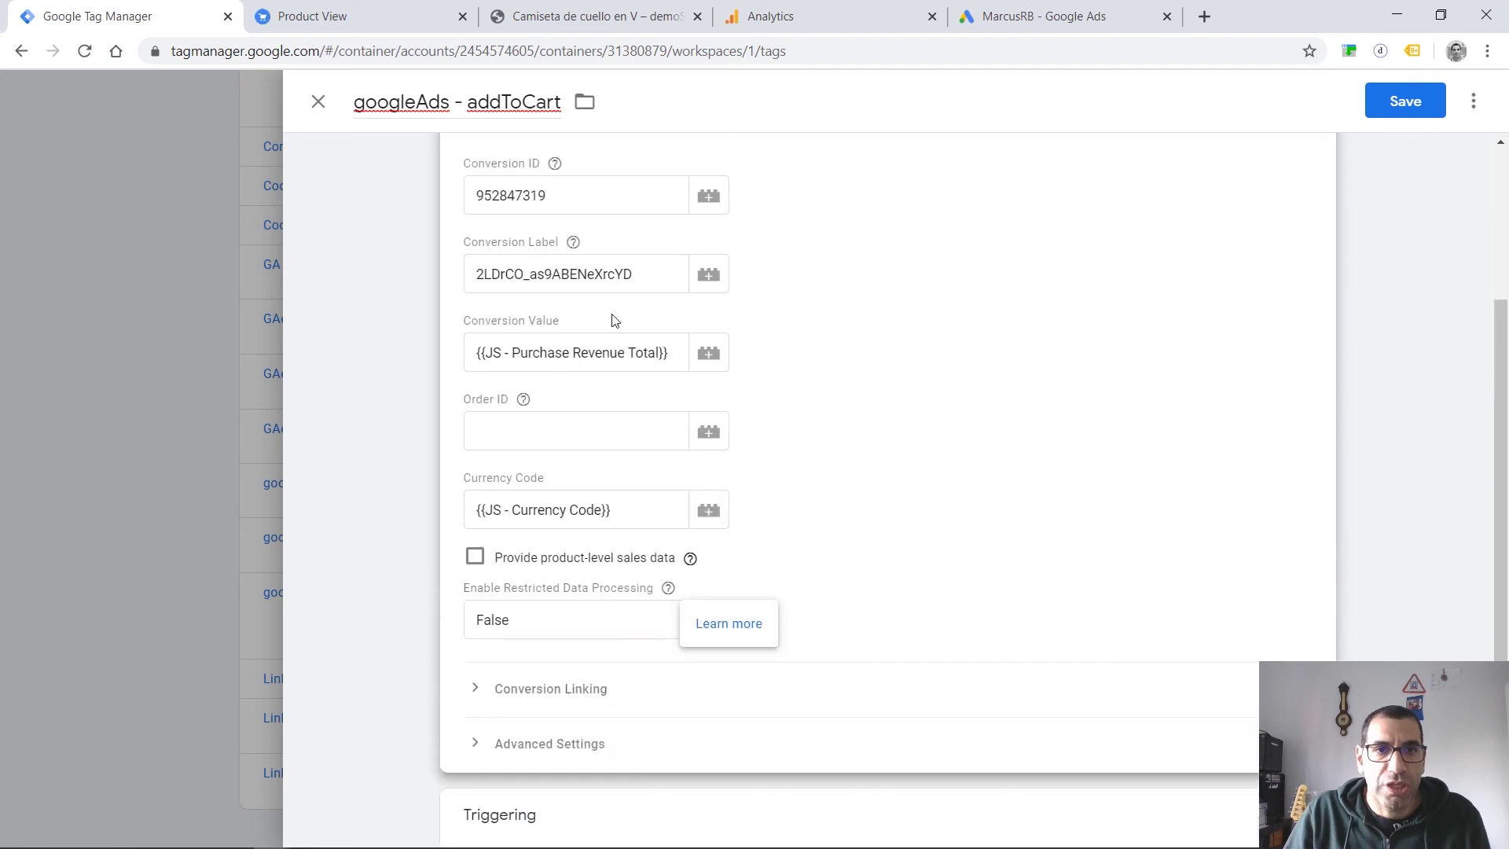
pyautogui.tripleClick(579, 355)
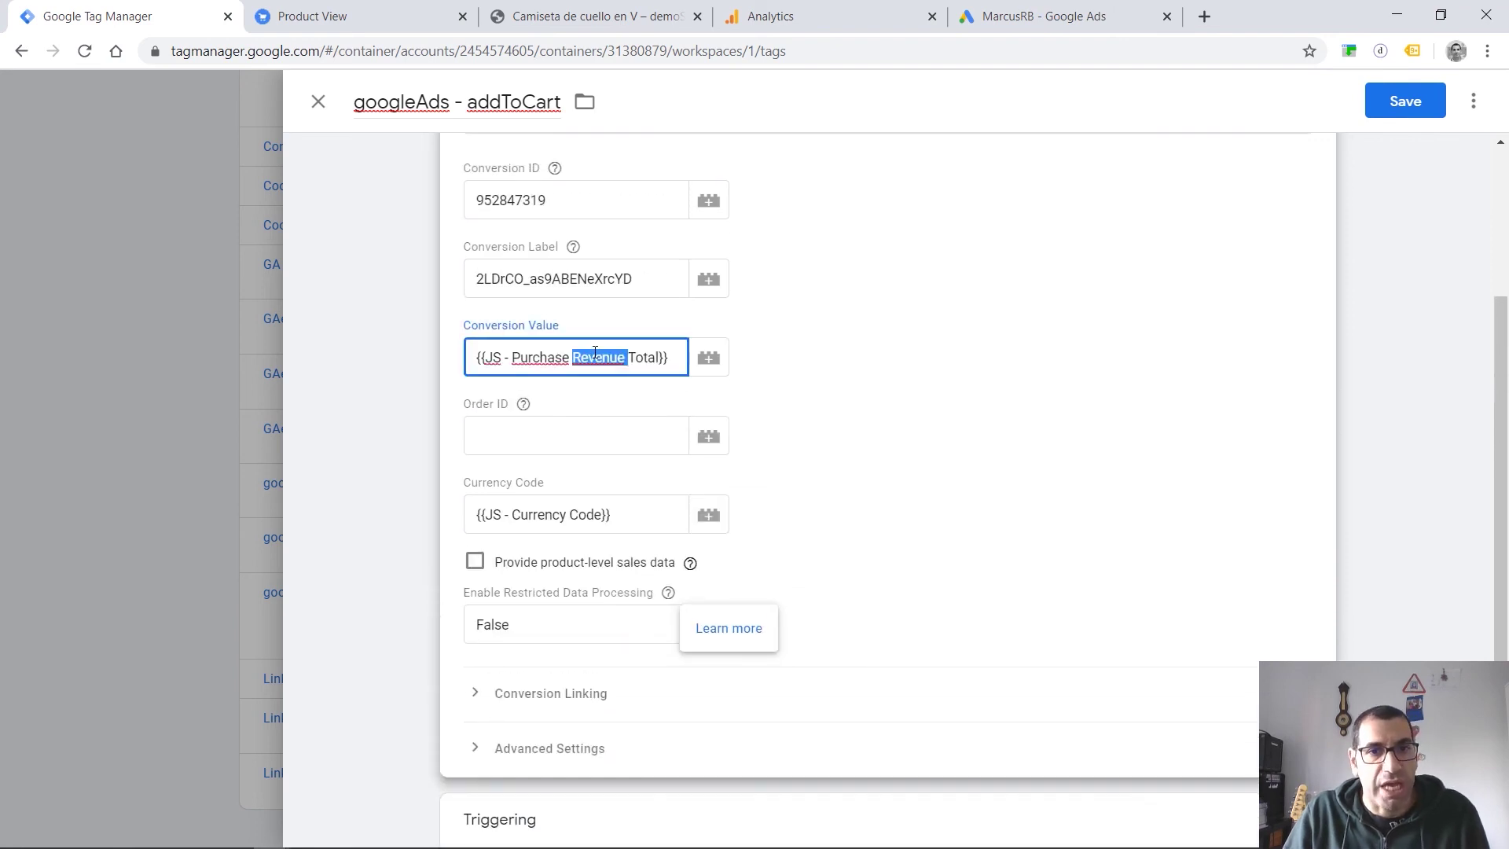
pyautogui.press('BackSpace')
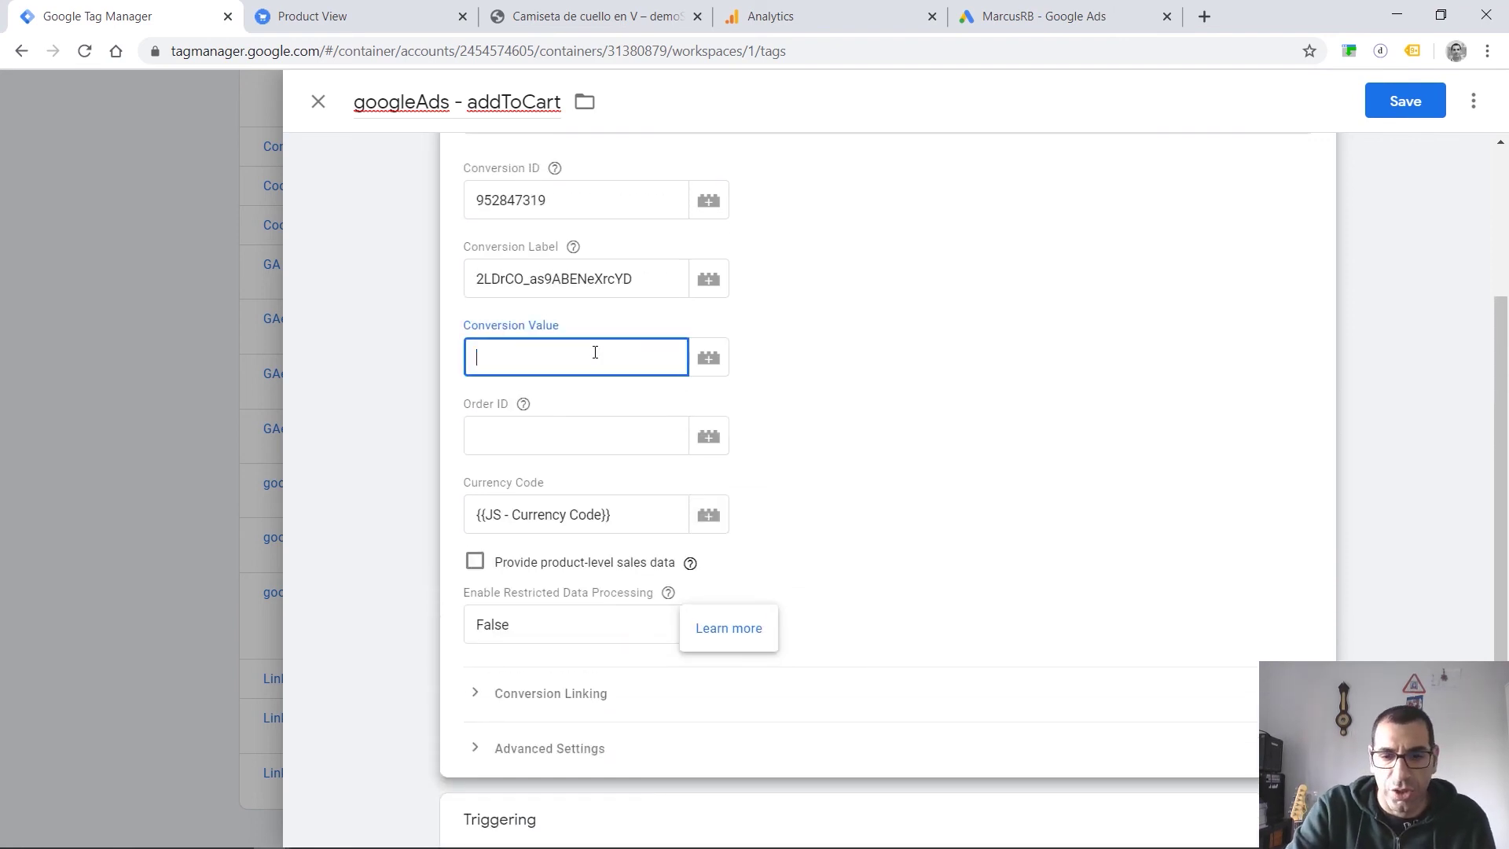
pyautogui.write('{{pr')
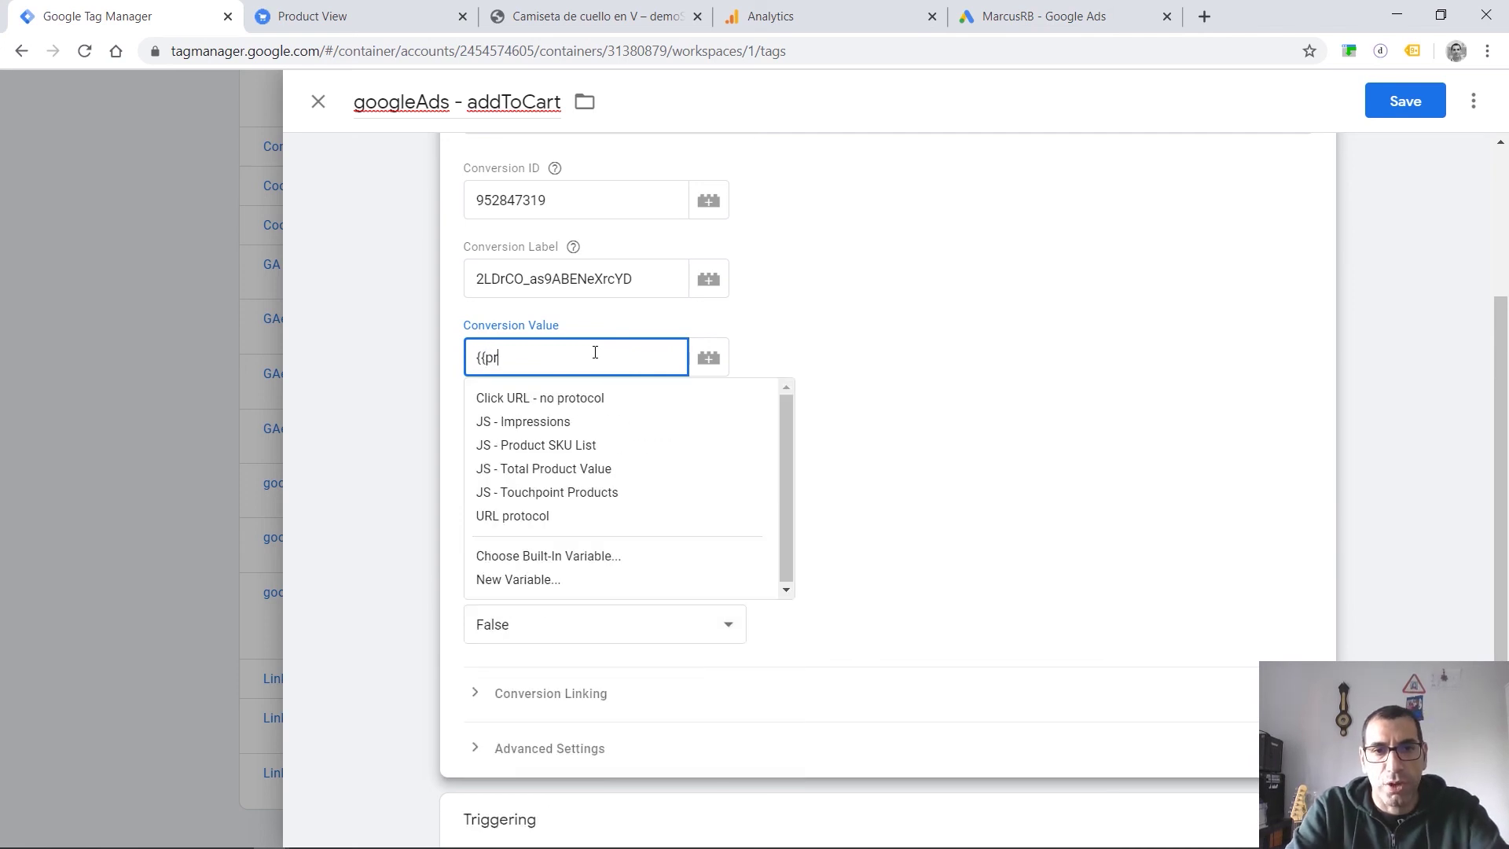
pyautogui.click(548, 475)
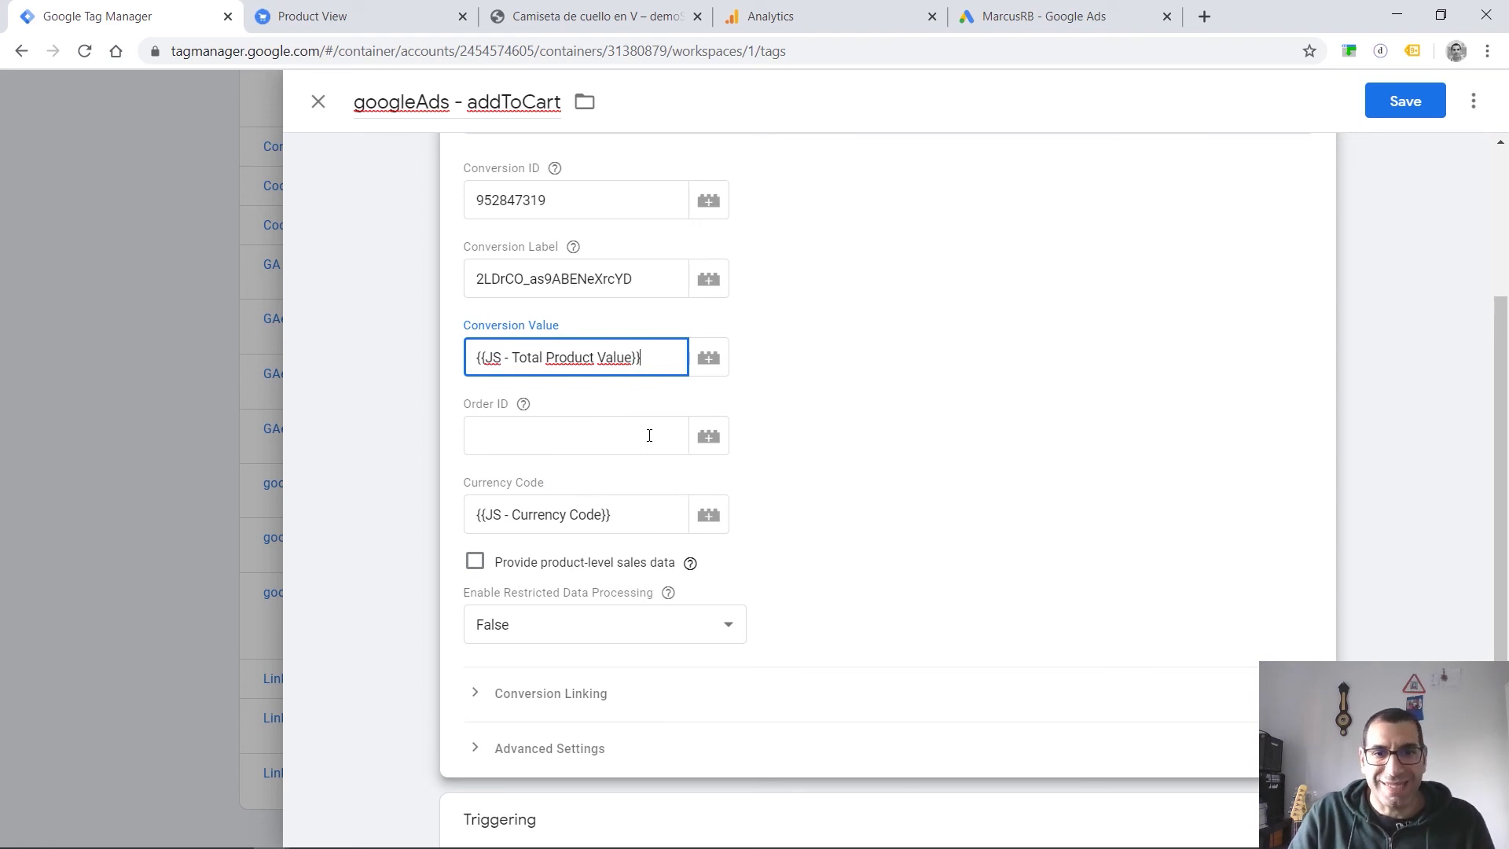
pyautogui.scroll(1, 646, 541)
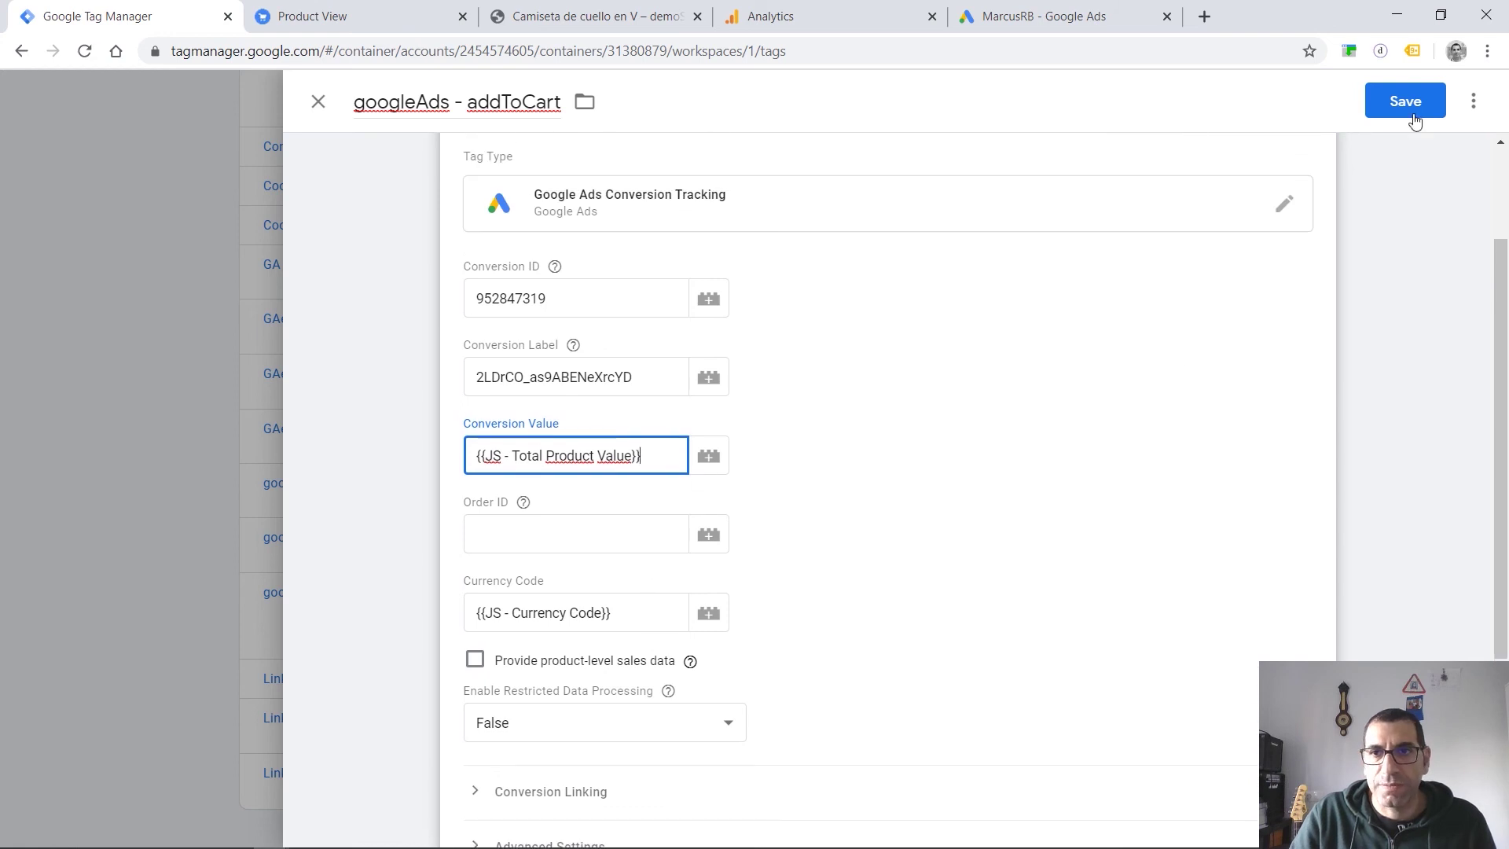
pyautogui.click(1407, 102)
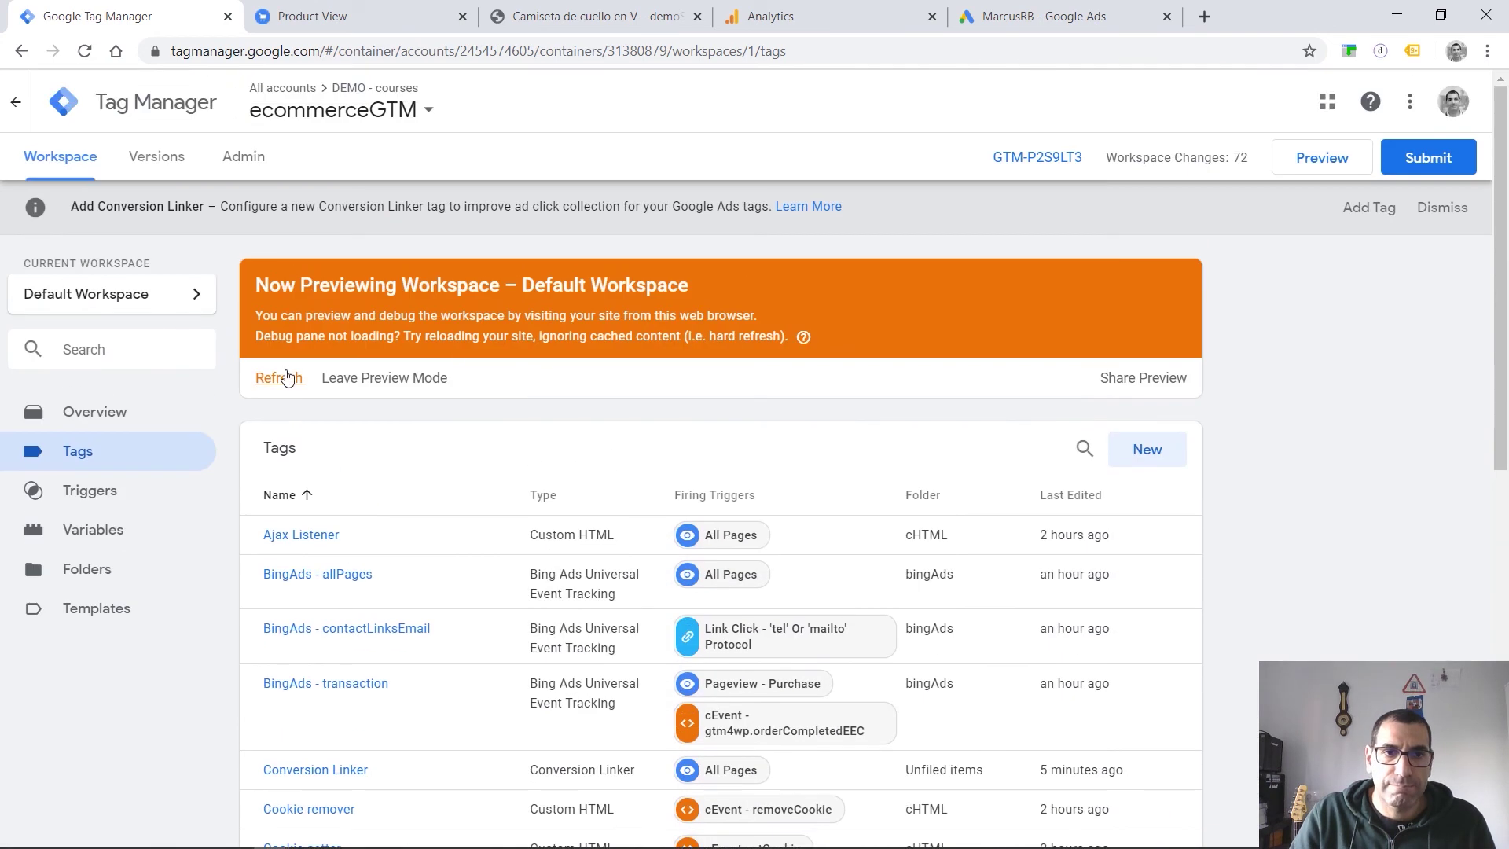
# Refresh the workspace preview, close the developer tools on the demoSHOP product page, and reload it with the form resubmitted.
pyautogui.click(284, 378)
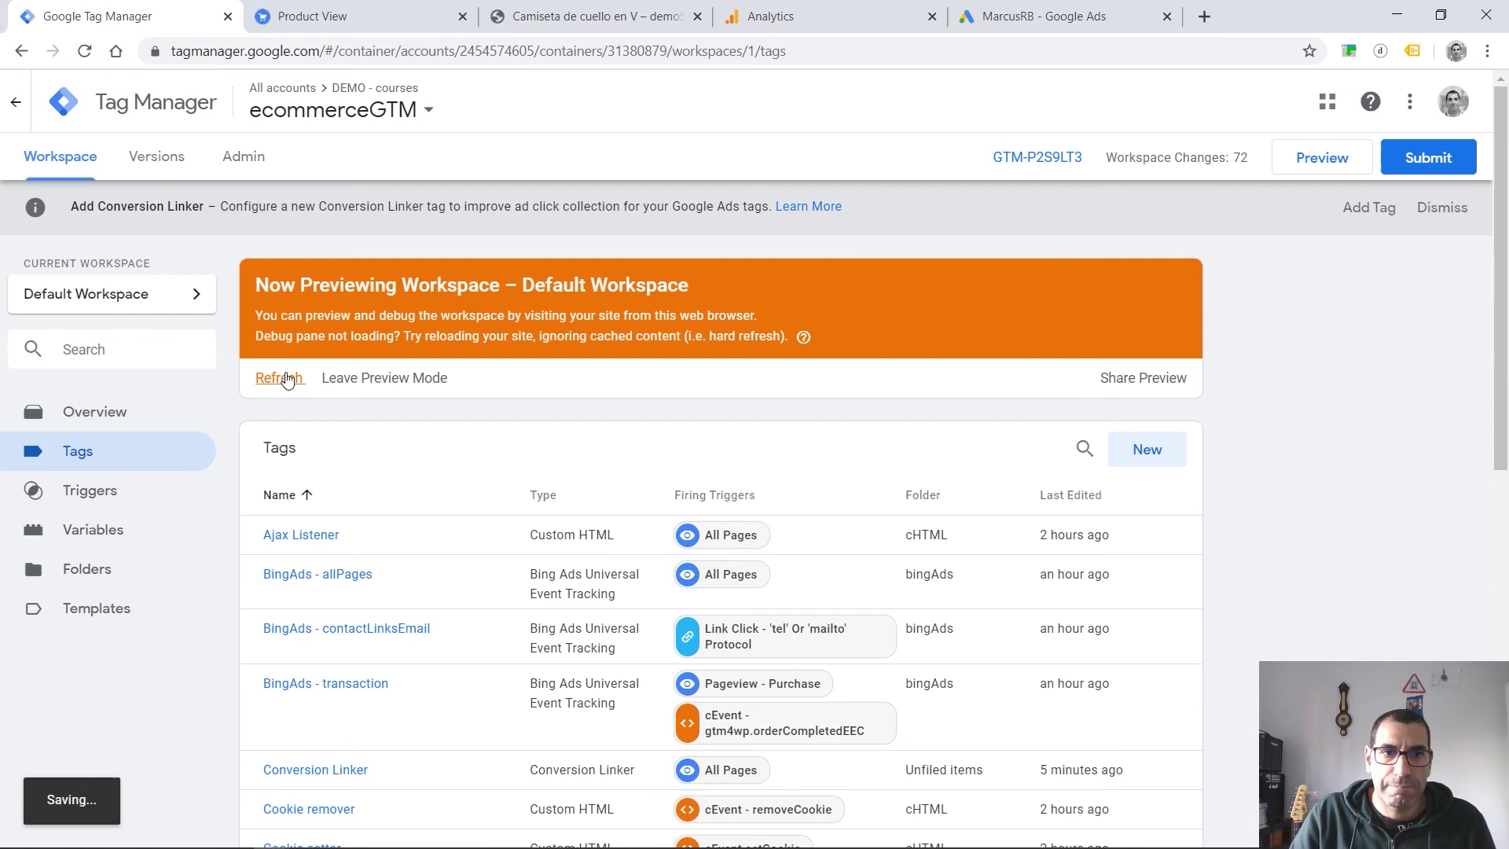
pyautogui.click(546, 25)
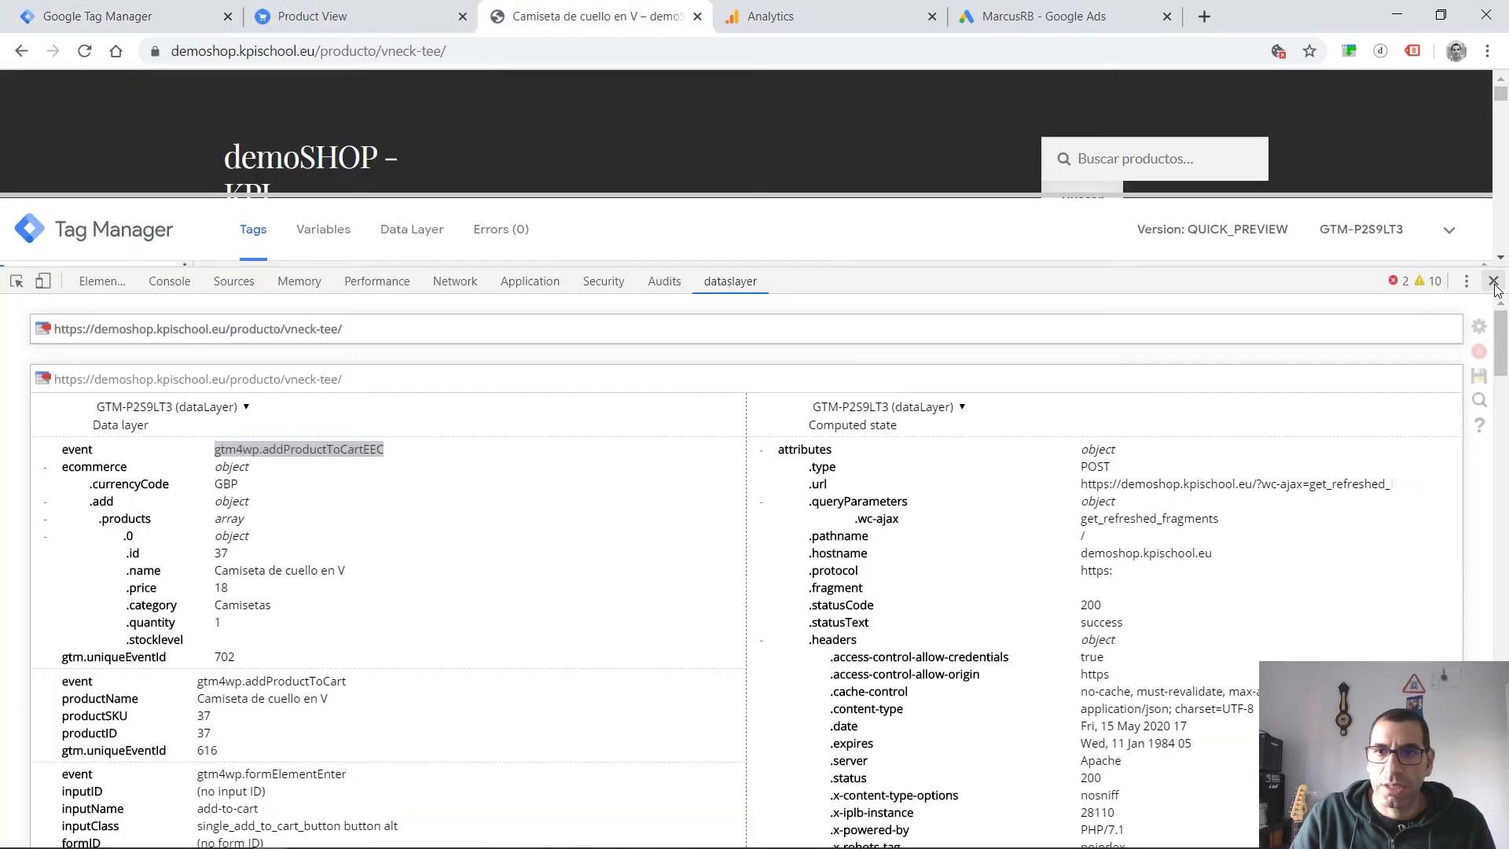
pyautogui.click(1493, 282)
pyautogui.click(84, 50)
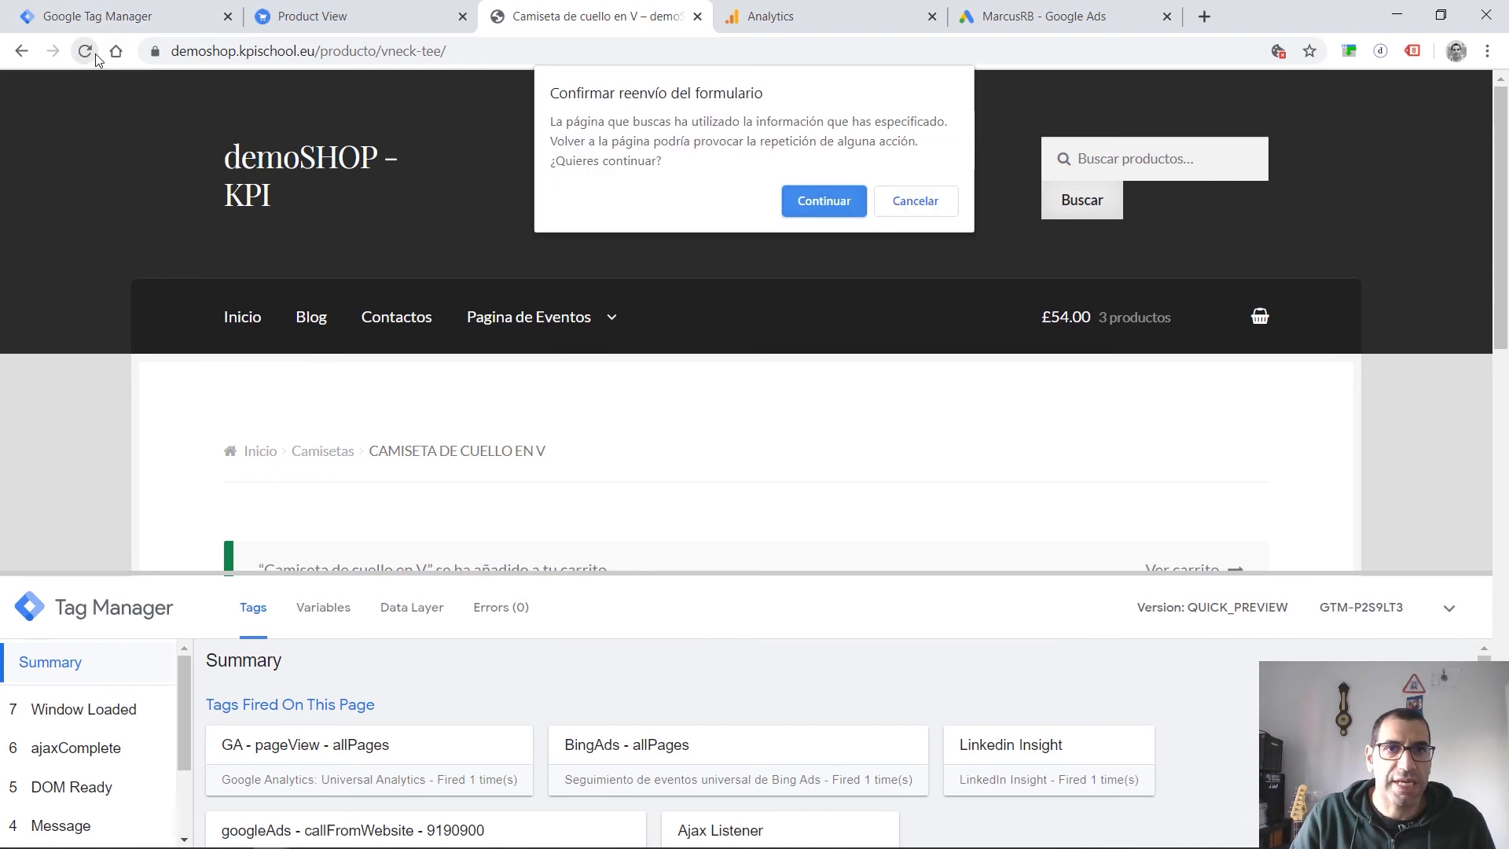
pyautogui.click(833, 203)
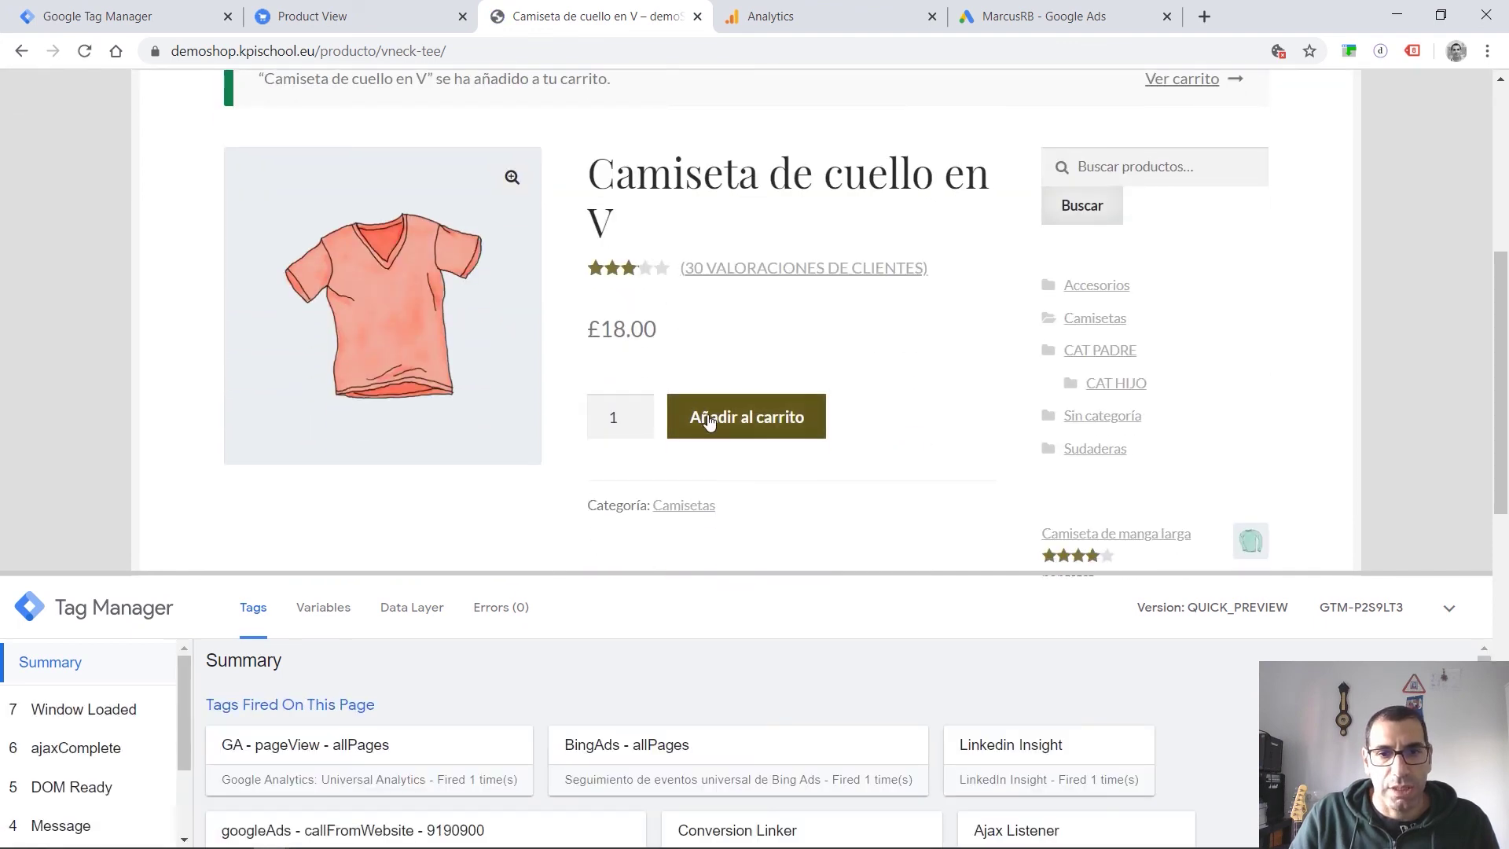
pyautogui.rightClick(827, 523)
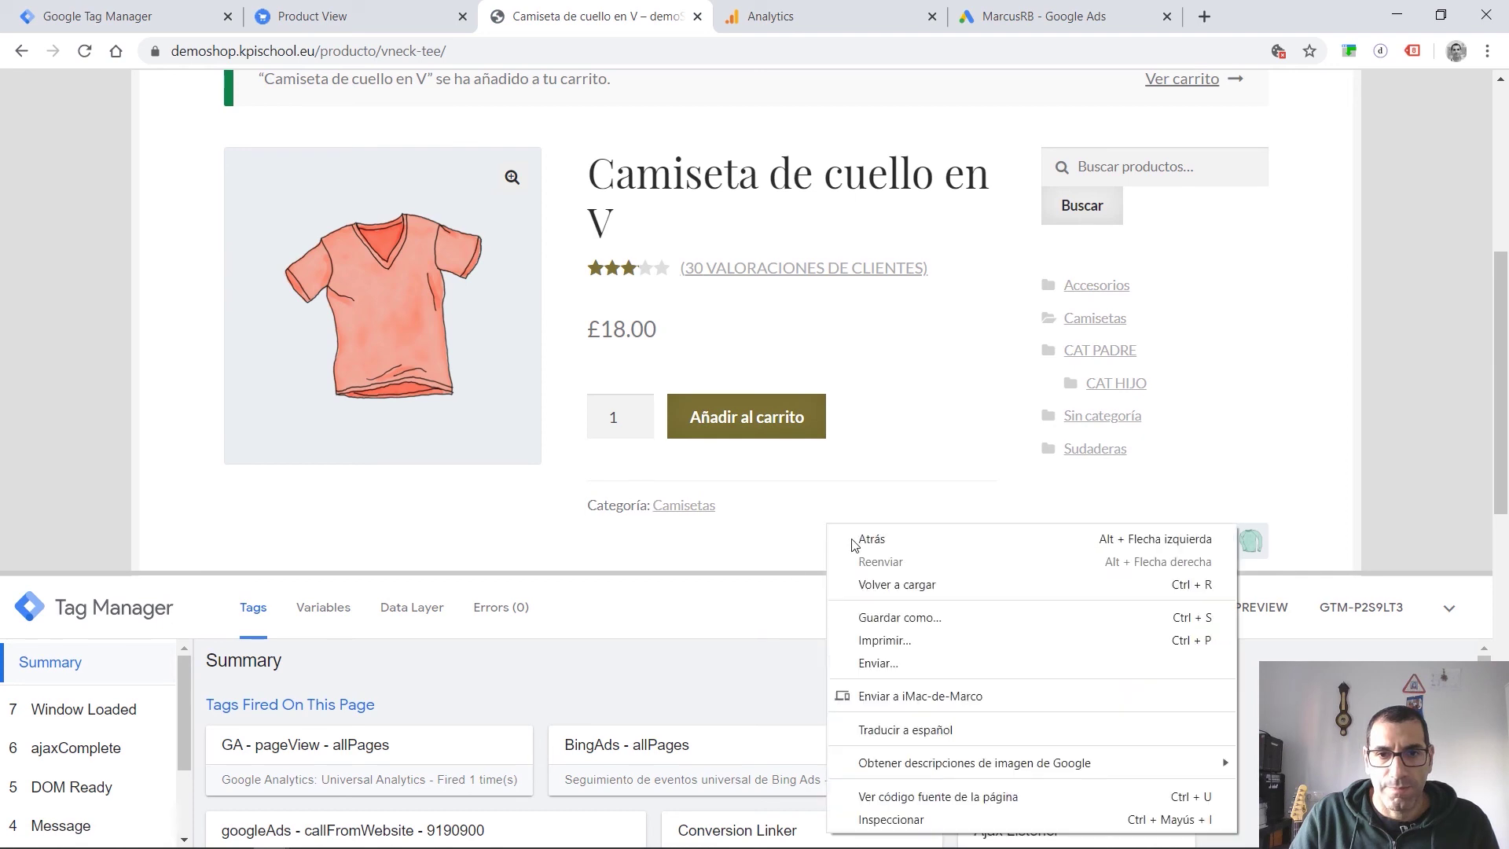
pyautogui.click(978, 818)
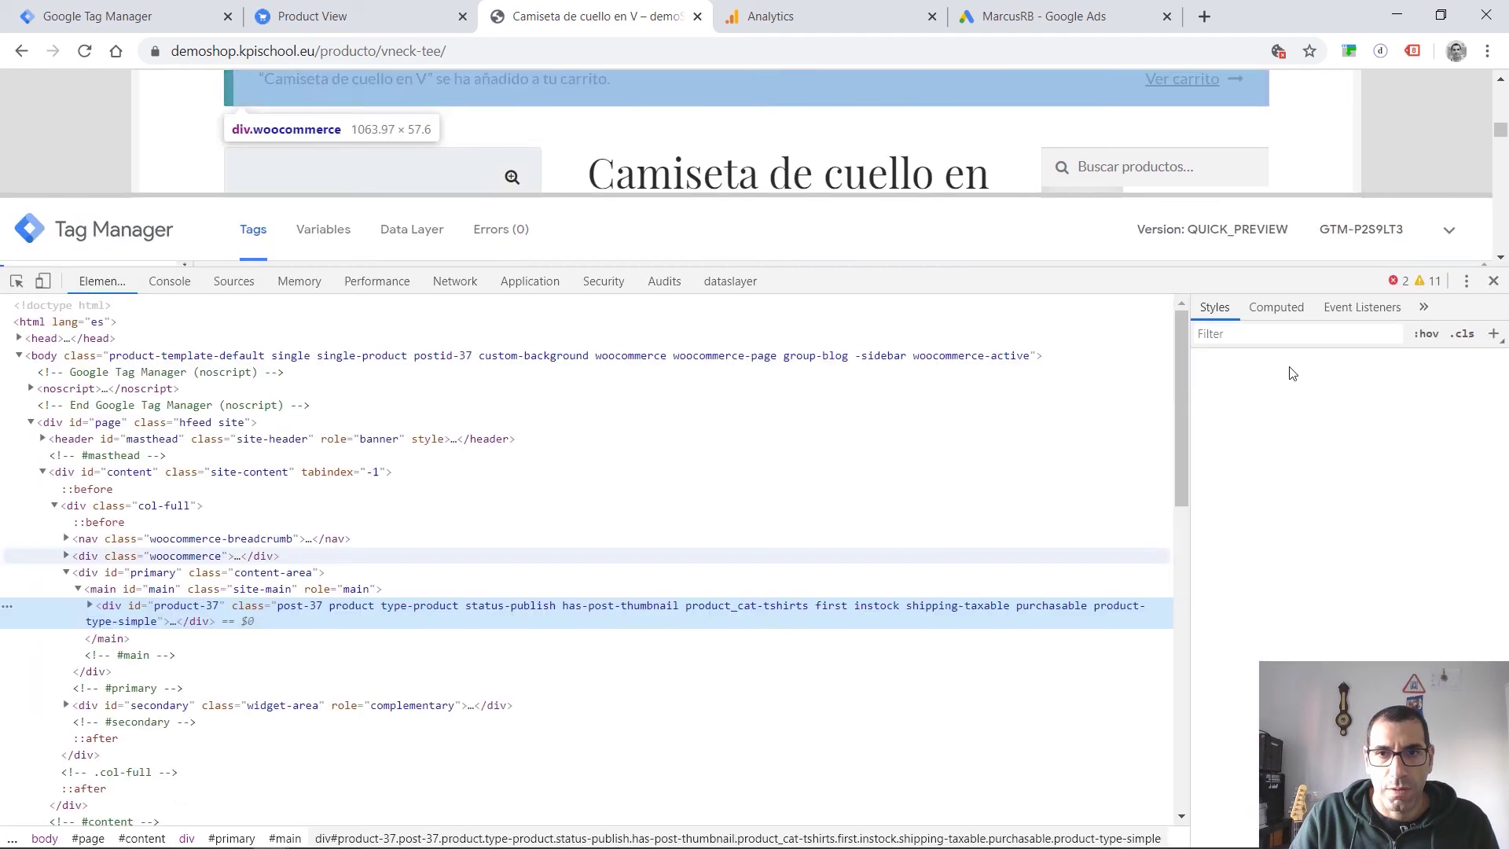
pyautogui.click(753, 294)
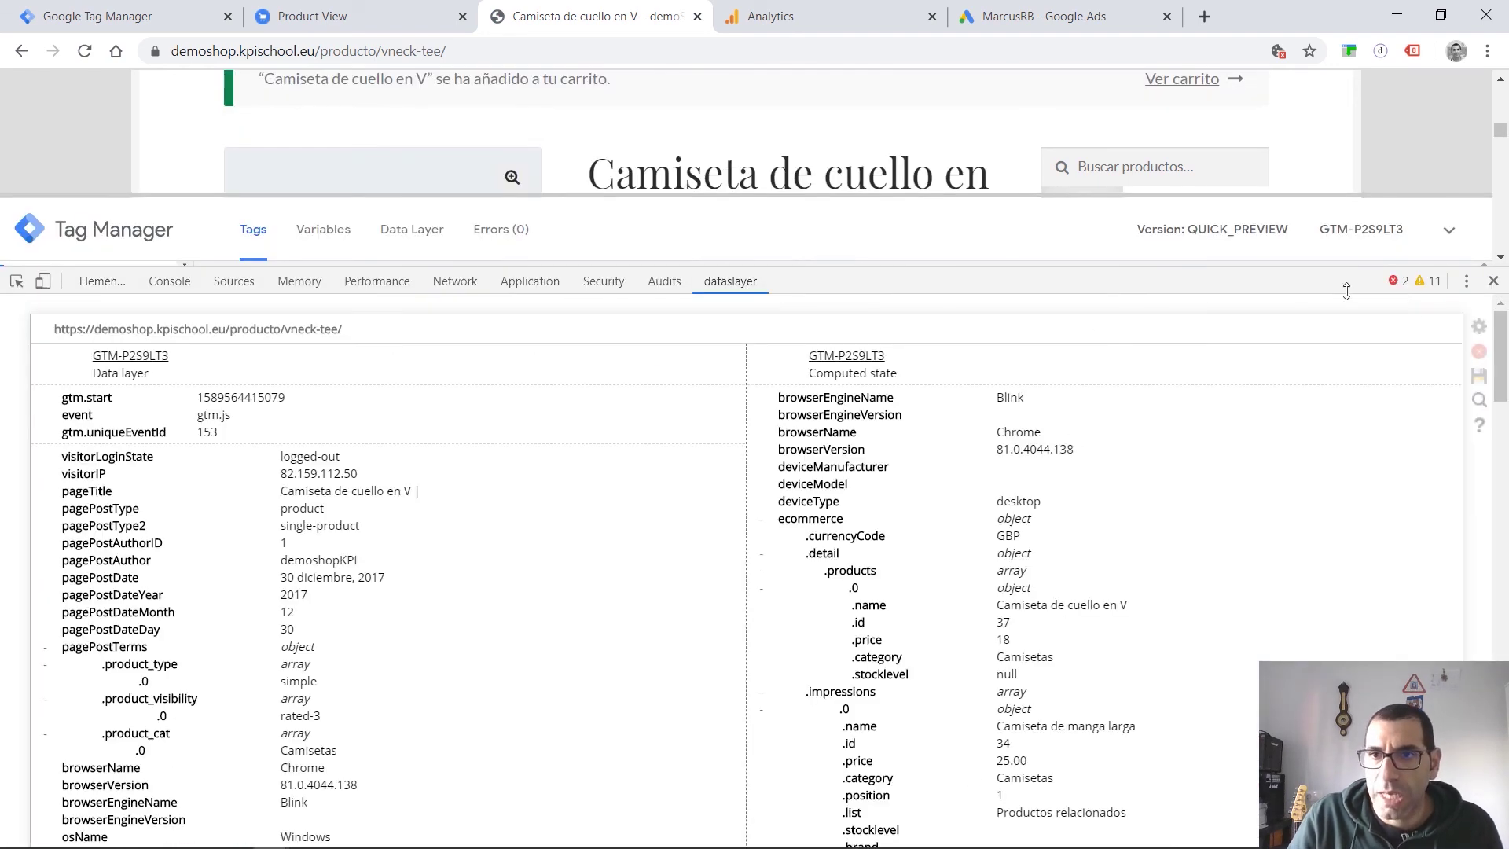
pyautogui.click(1493, 281)
# Record a Google Tag Assistant session while adding the Camiseta de cuello en V to the cart, and stop the recording.
pyautogui.click(1412, 50)
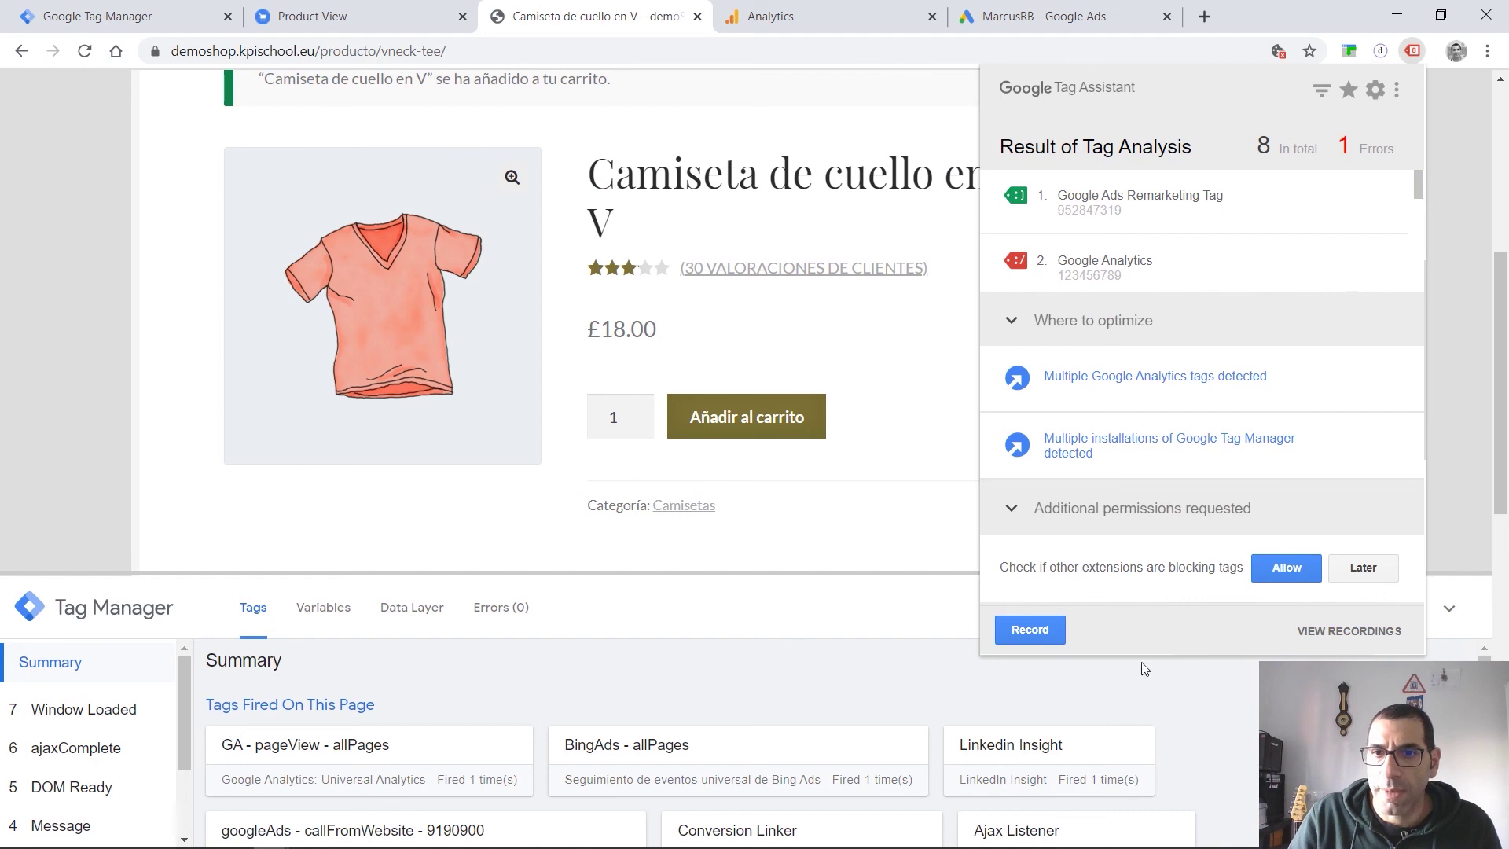
pyautogui.click(1053, 631)
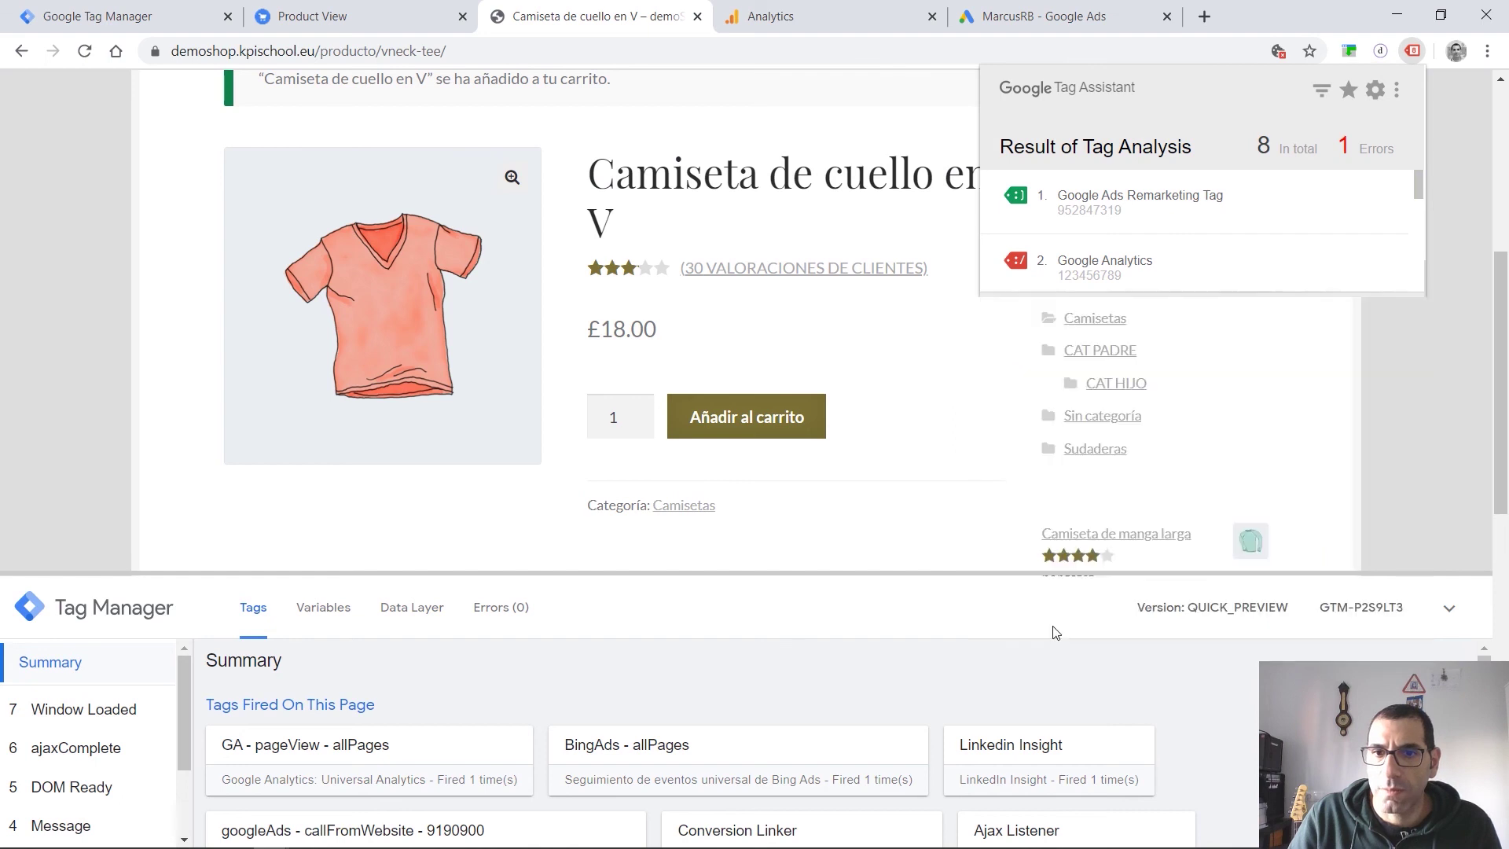
pyautogui.click(805, 524)
pyautogui.click(731, 422)
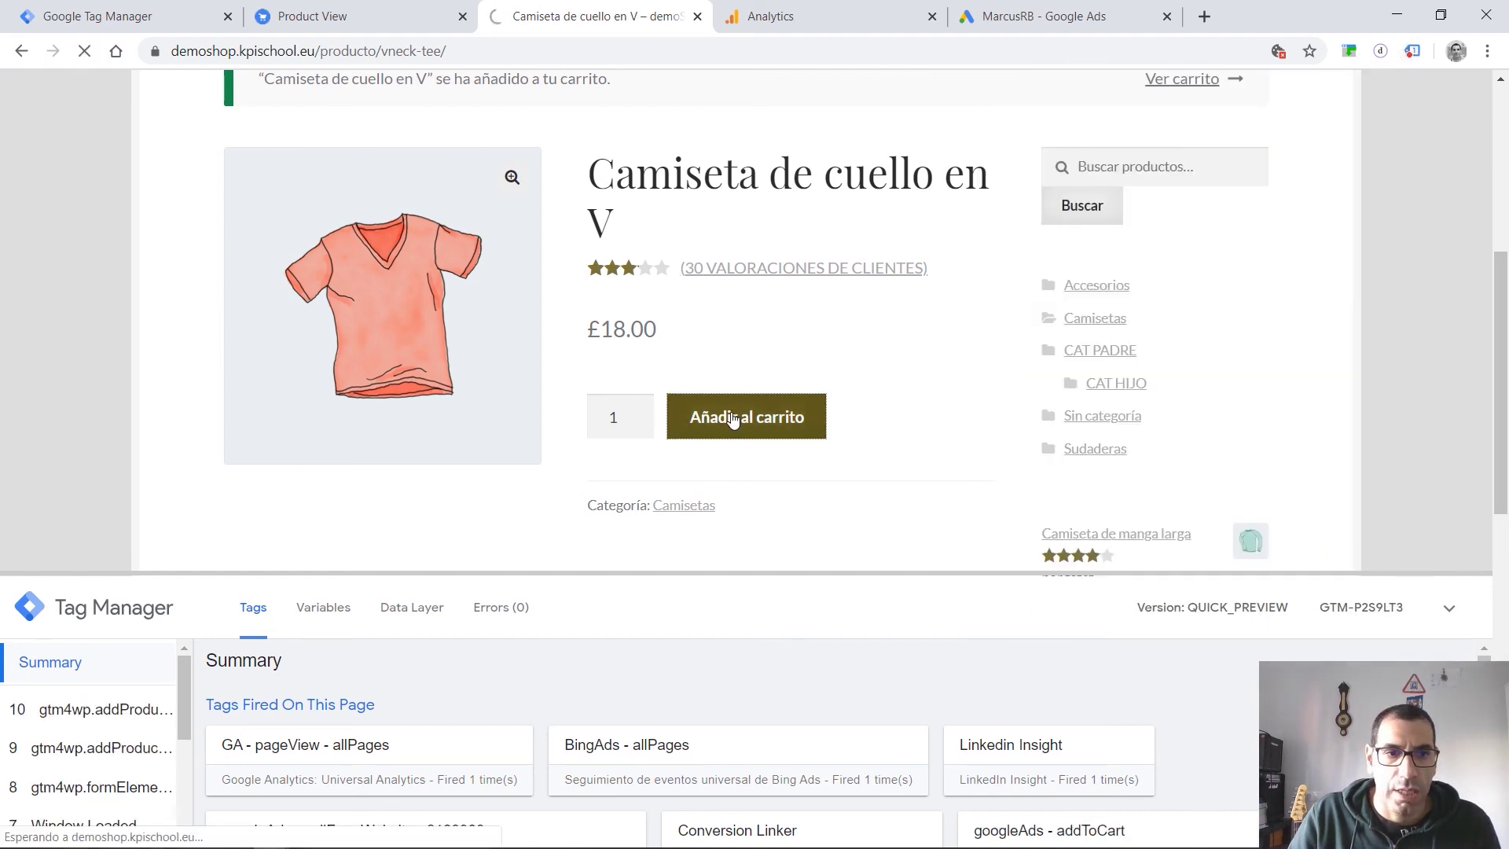
pyautogui.click(1412, 51)
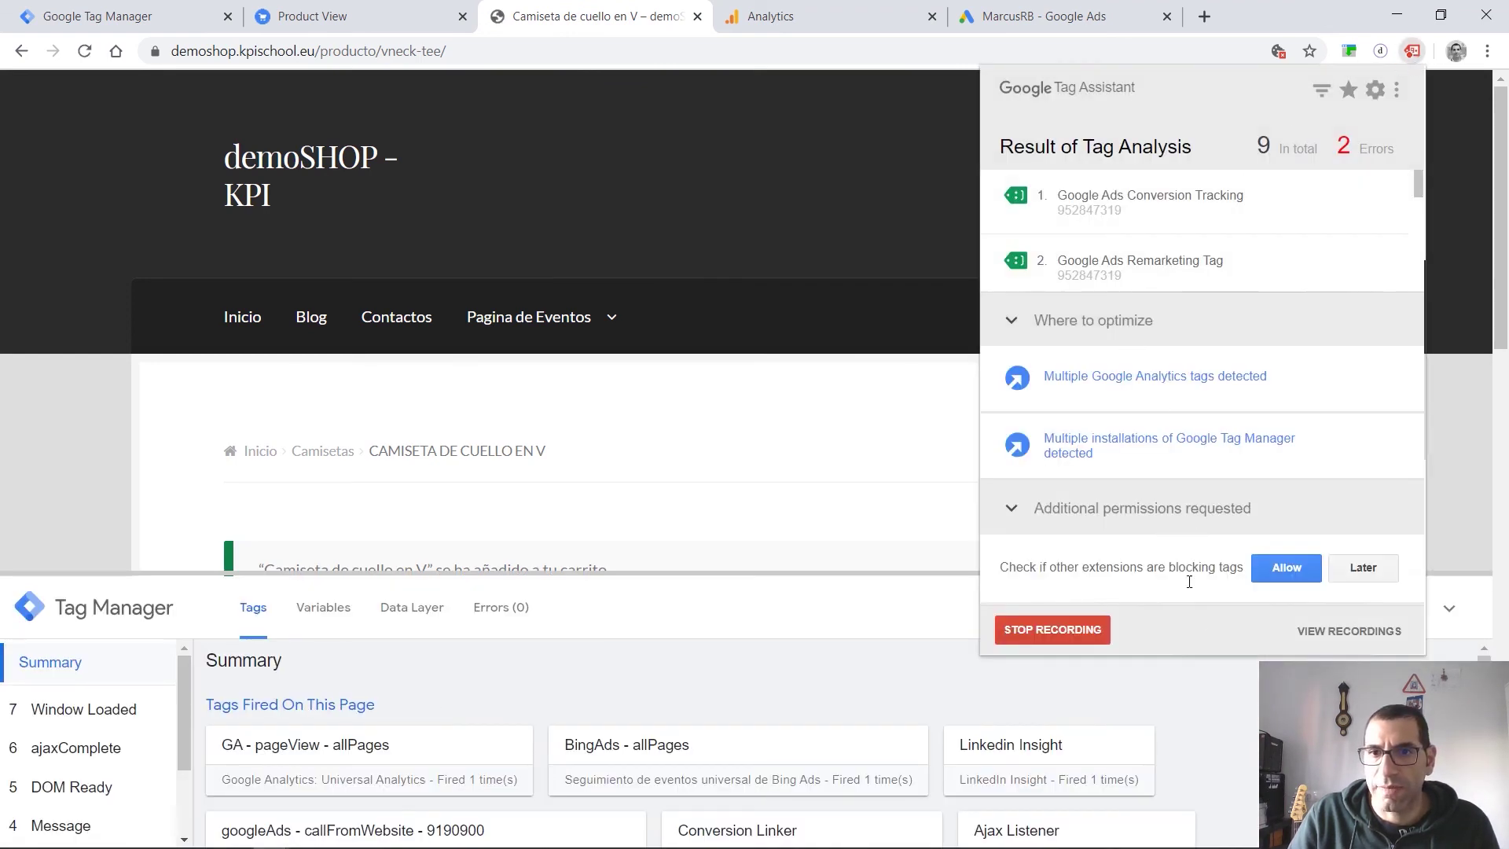
pyautogui.click(1067, 634)
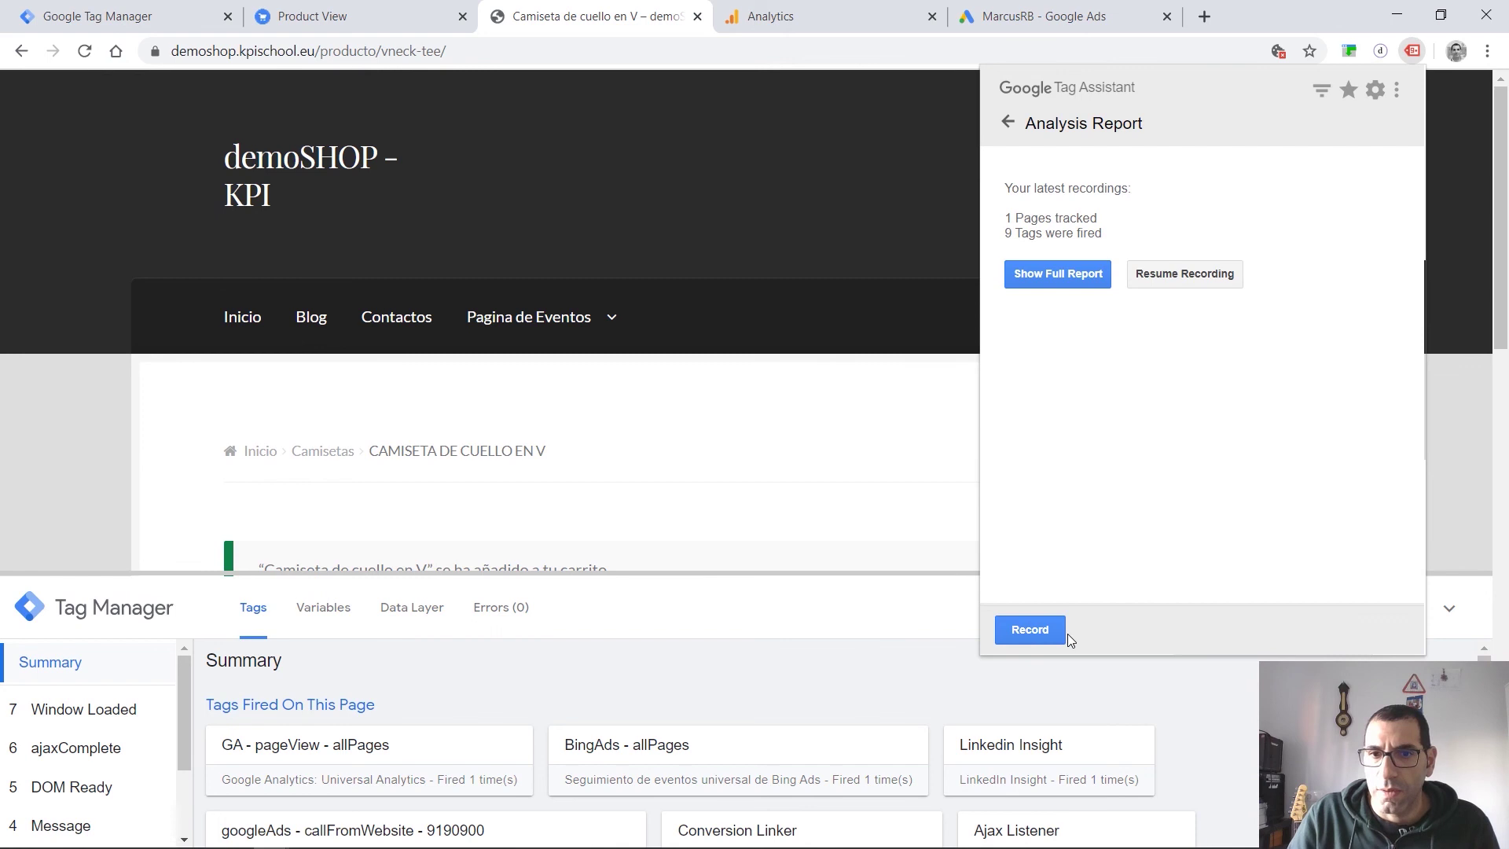
# Open the full Tag Assistant recording report and check the metadata of the Google Ads Conversion Tracking tag on the recorded product page.
pyautogui.click(1055, 273)
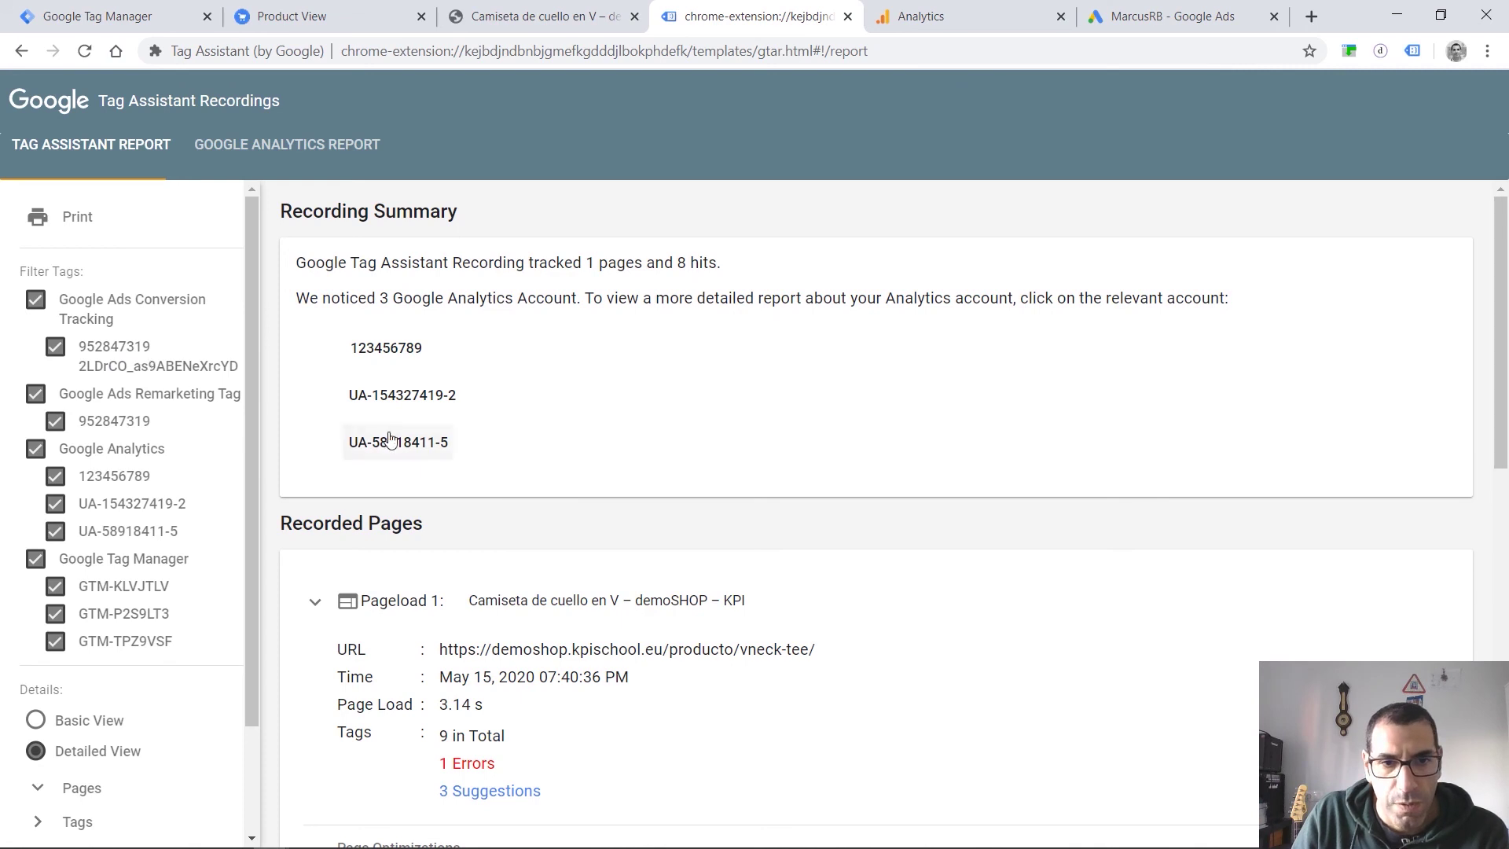
pyautogui.scroll(-6, 392, 437)
pyautogui.click(667, 547)
pyautogui.scroll(-3, 566, 549)
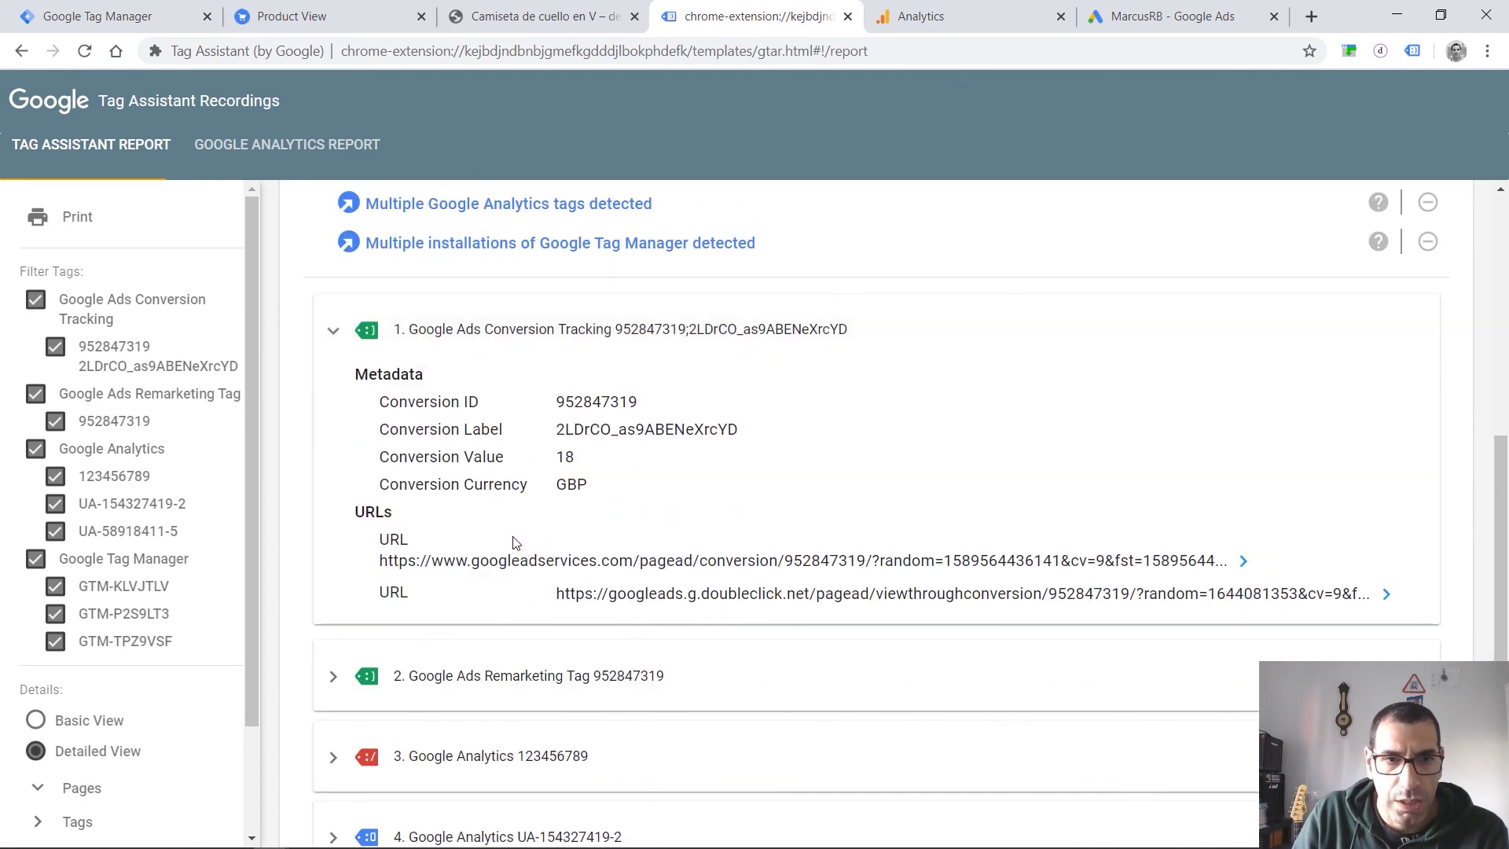
# Review the remaining tags fired on the recorded page, including the details of Website Call Metrics.
pyautogui.scroll(-4, 514, 542)
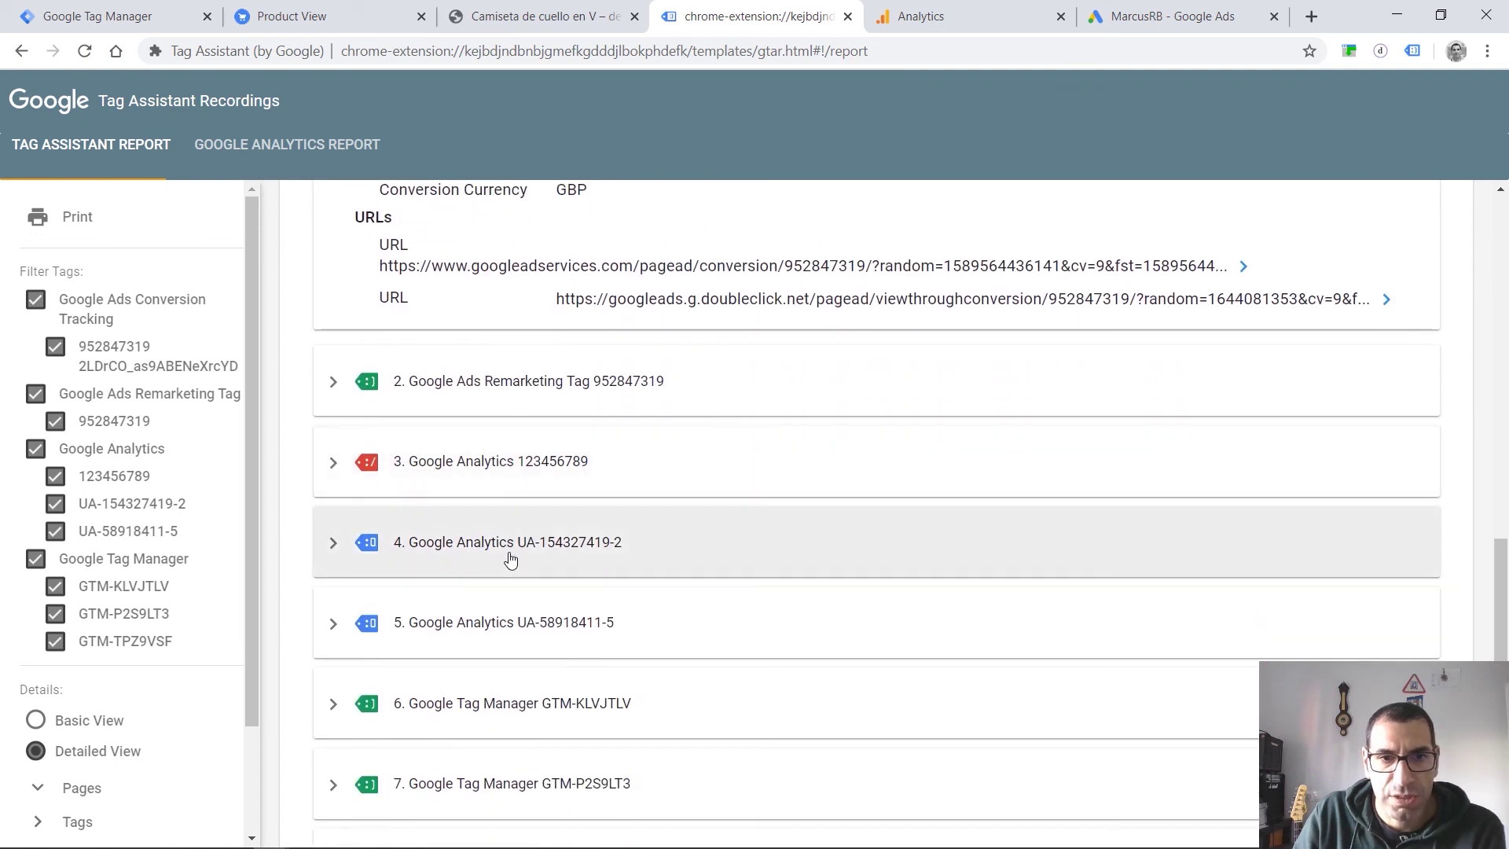
pyautogui.scroll(-2, 510, 559)
pyautogui.click(512, 771)
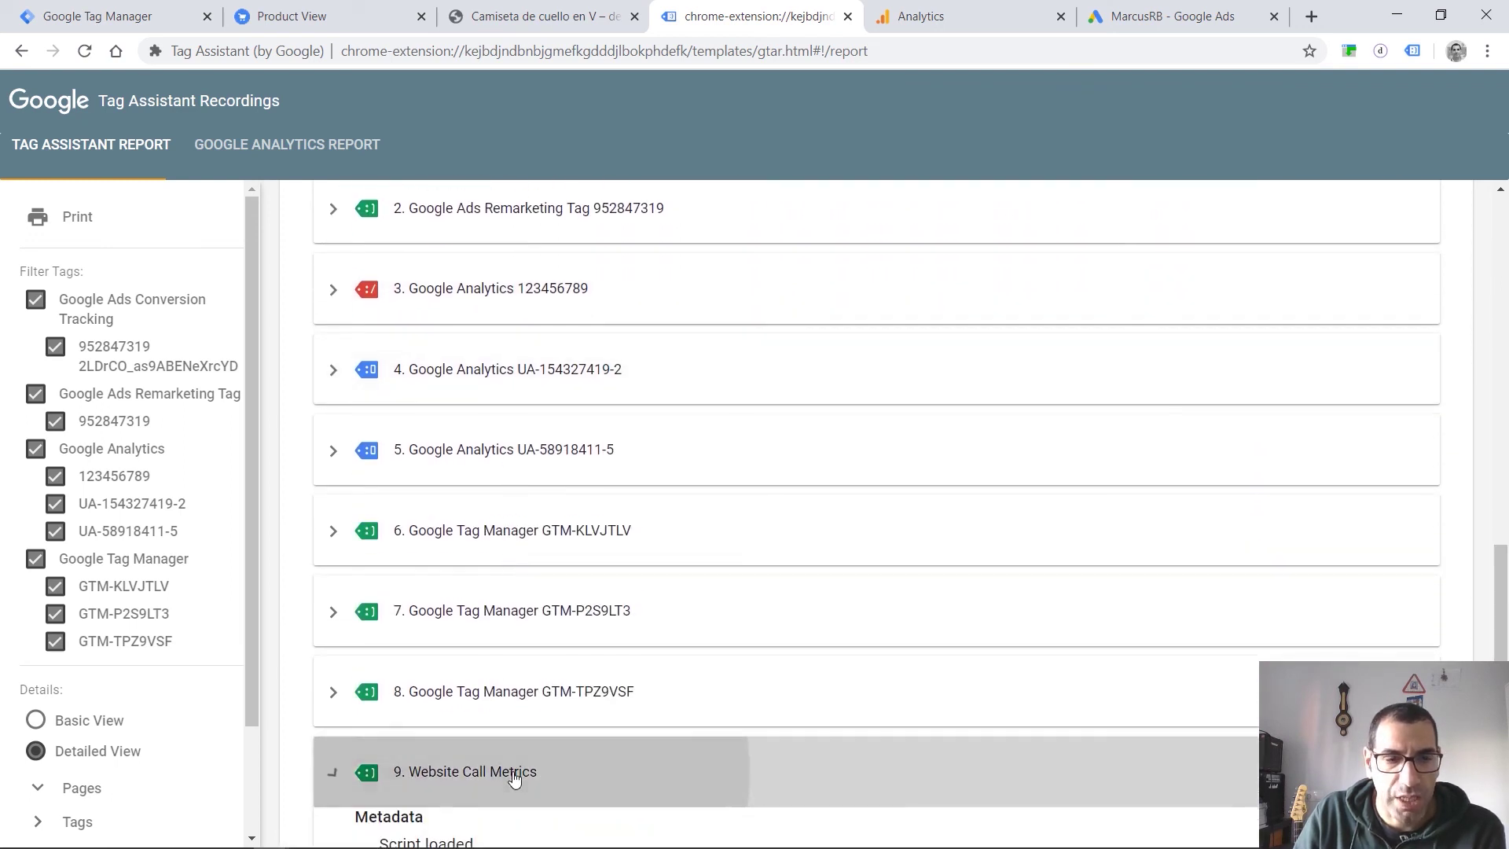
pyautogui.click(519, 772)
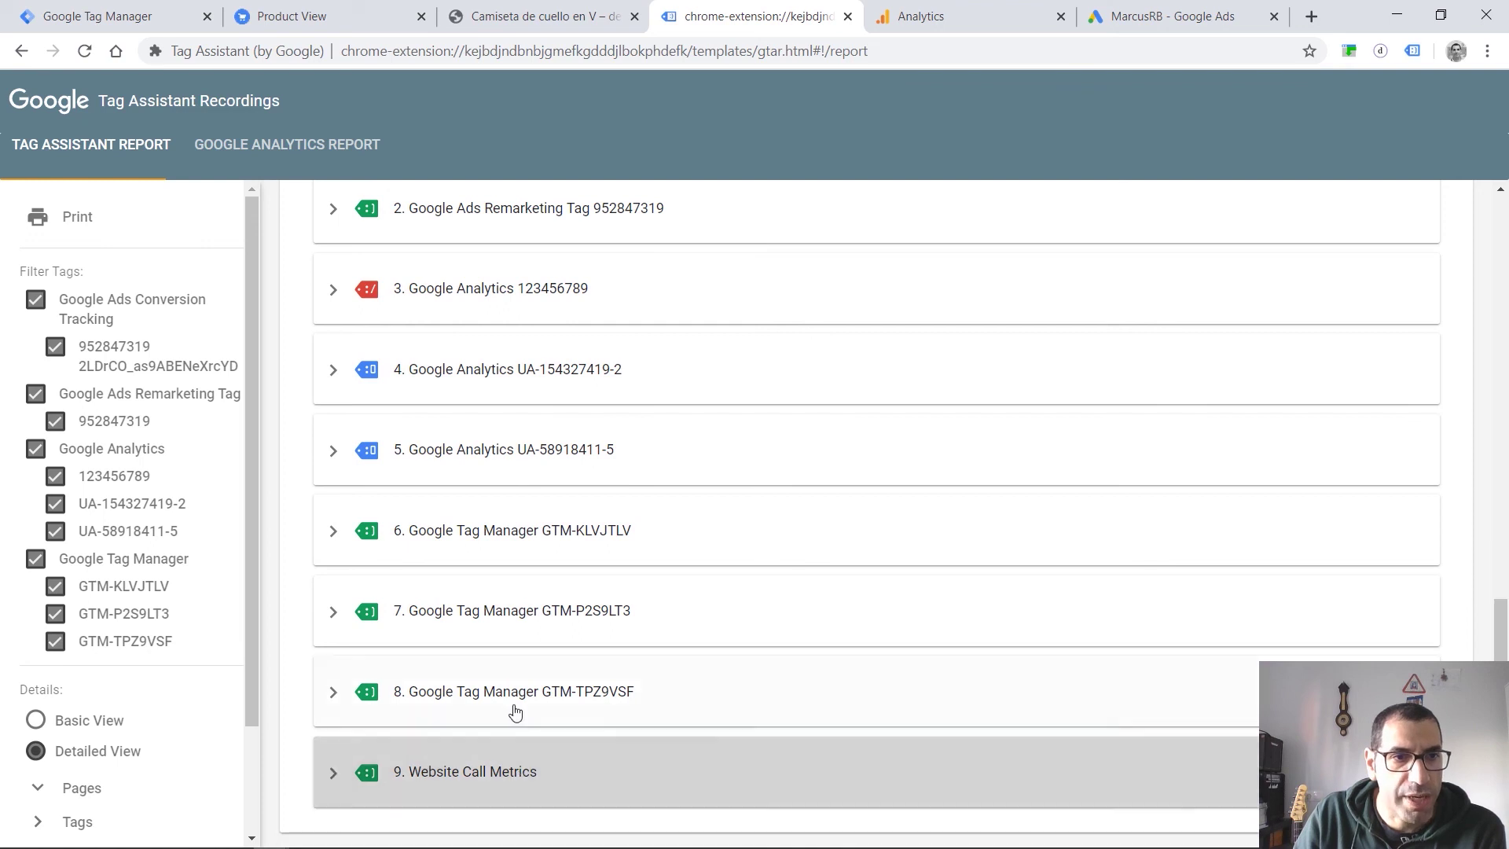
pyautogui.scroll(3, 512, 683)
pyautogui.scroll(3, 512, 656)
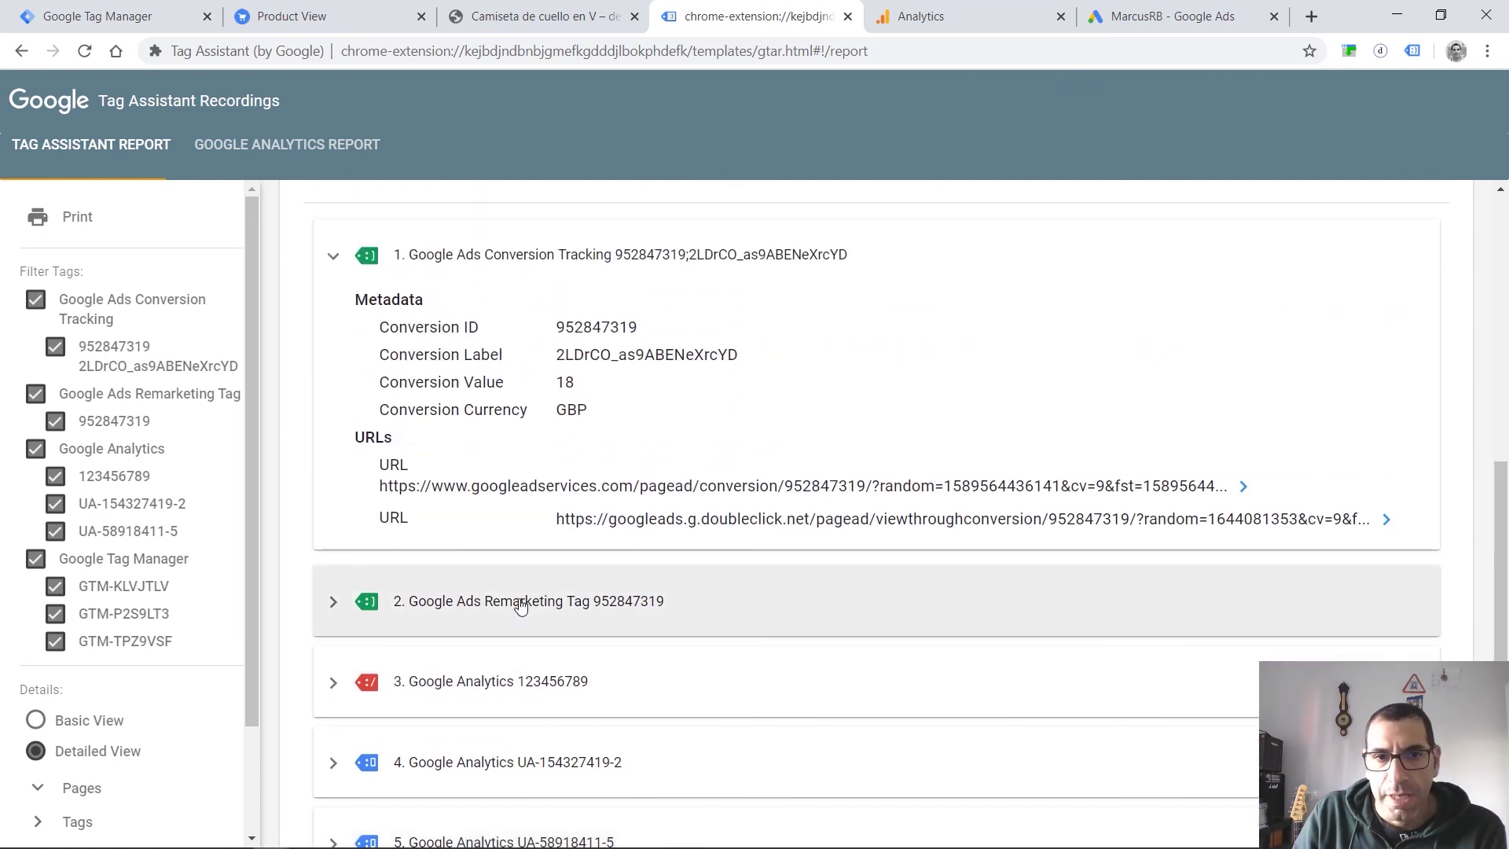
pyautogui.scroll(2, 591, 503)
pyautogui.scroll(-2, 47, 676)
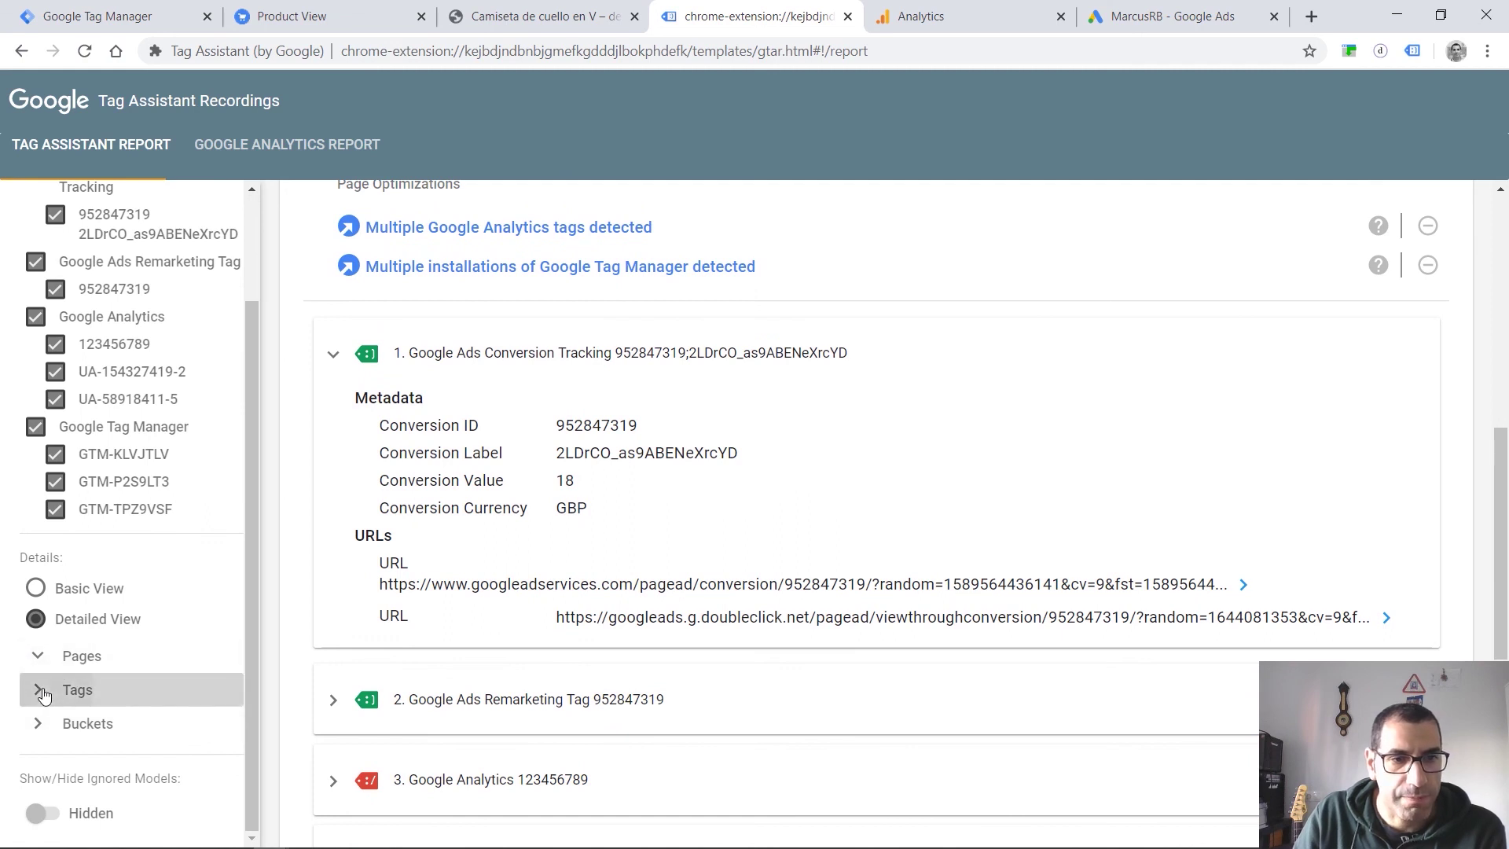
# Collapse the report's page details, set it to Basic View, and filter out the Google Analytics and Google Ads Remarketing tags.
pyautogui.click(39, 690)
pyautogui.click(43, 662)
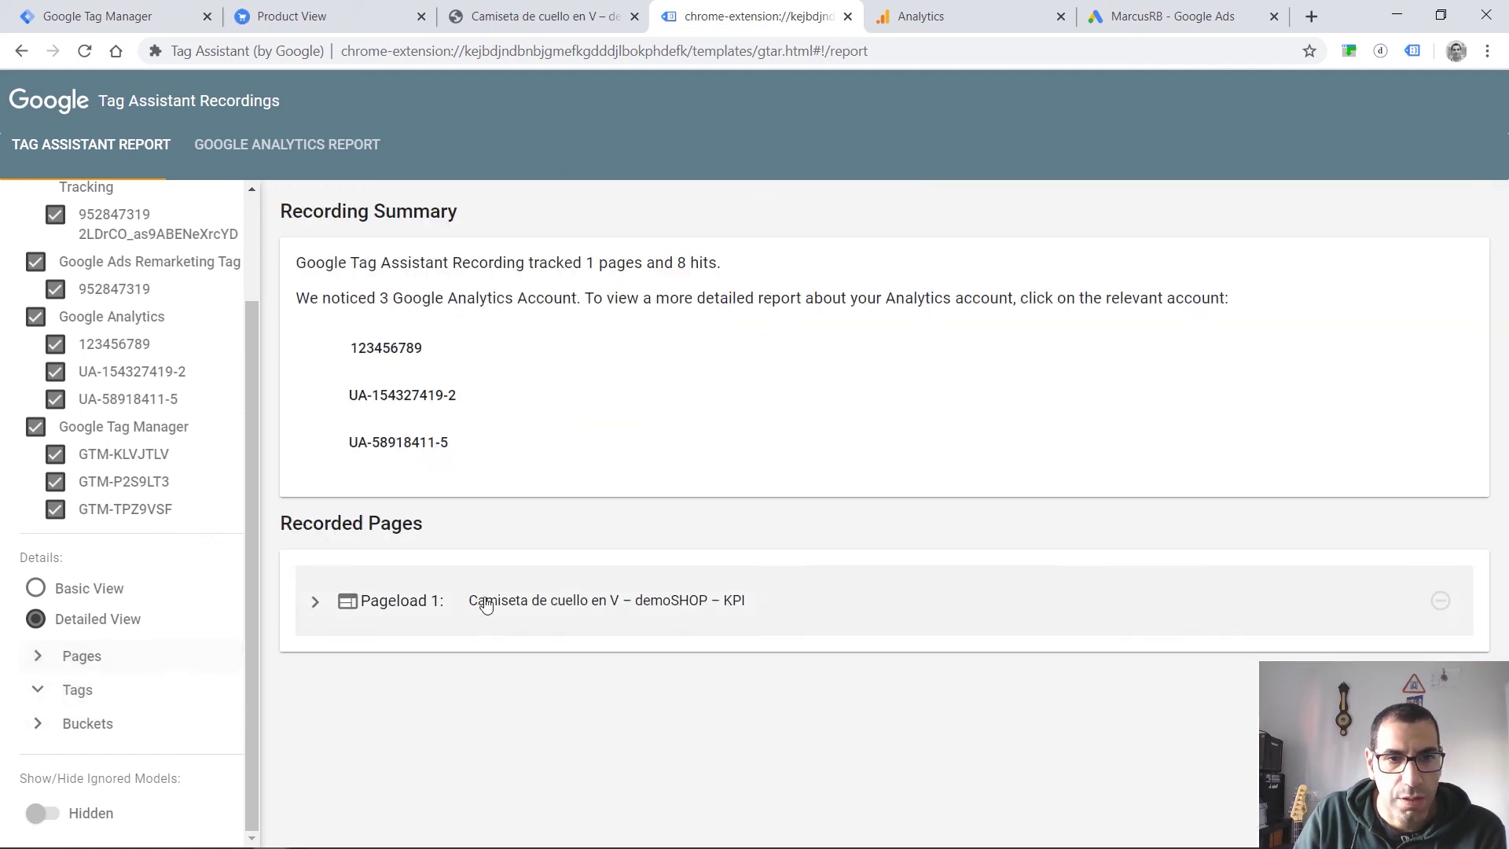
pyautogui.click(90, 695)
pyautogui.click(74, 595)
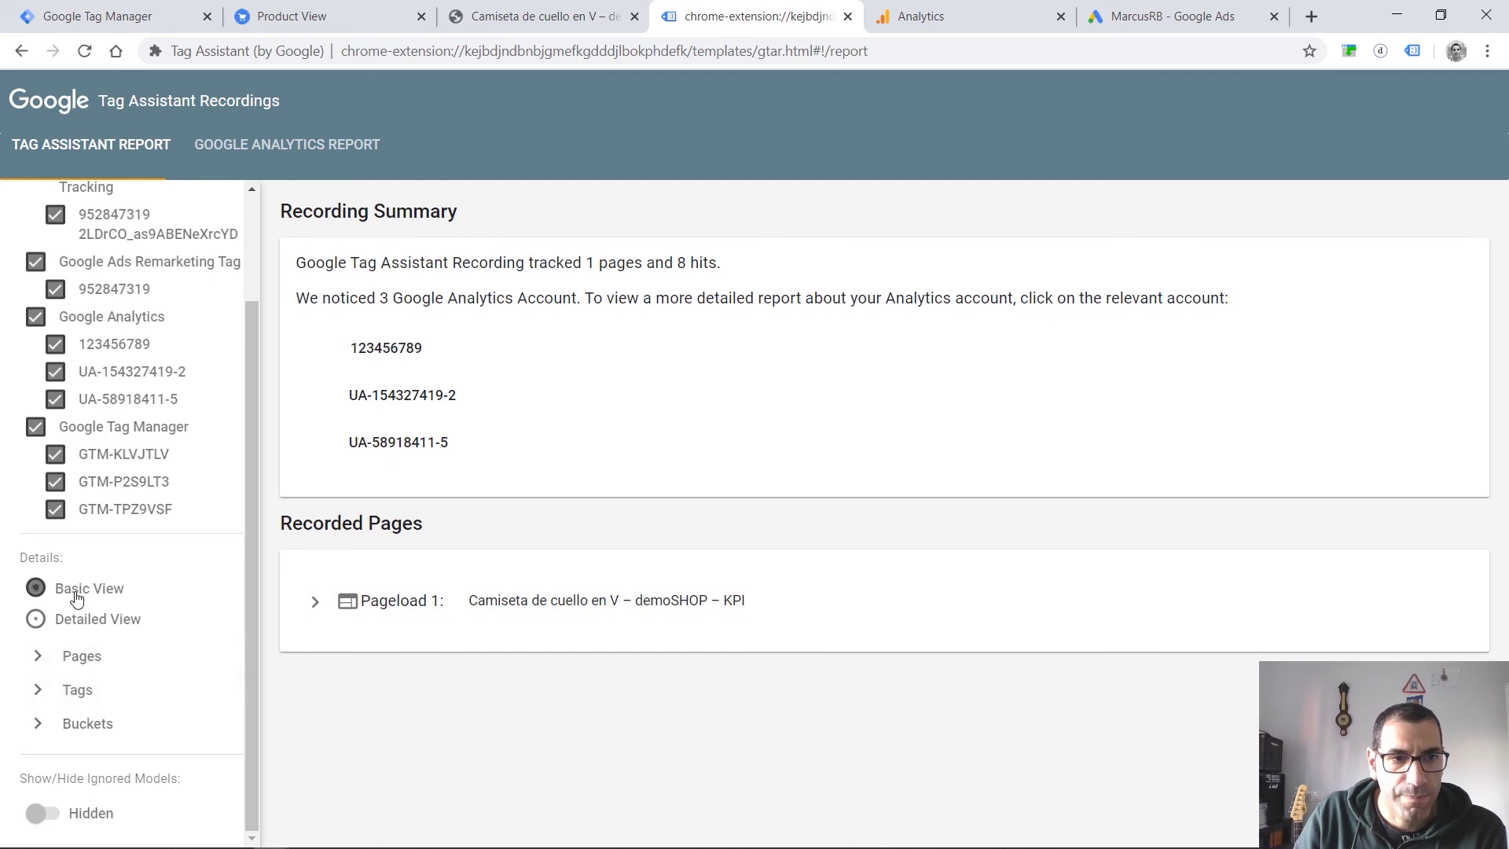
pyautogui.click(35, 316)
pyautogui.click(35, 345)
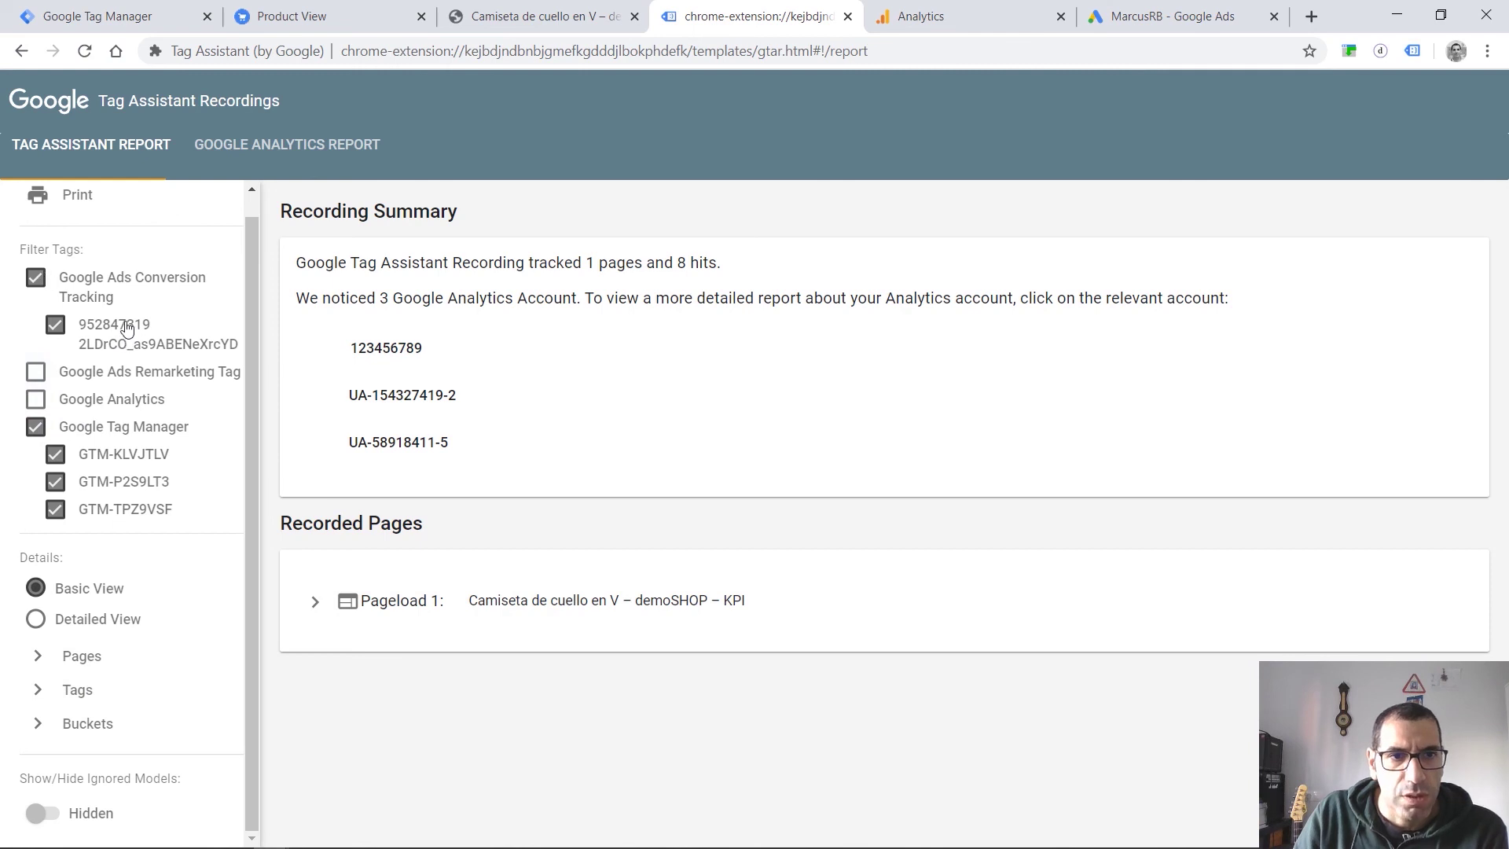
# Expand Pageload 1 in the filtered report and examine the Google Ads Conversion Tracking tag's value and currency.
pyautogui.click(398, 600)
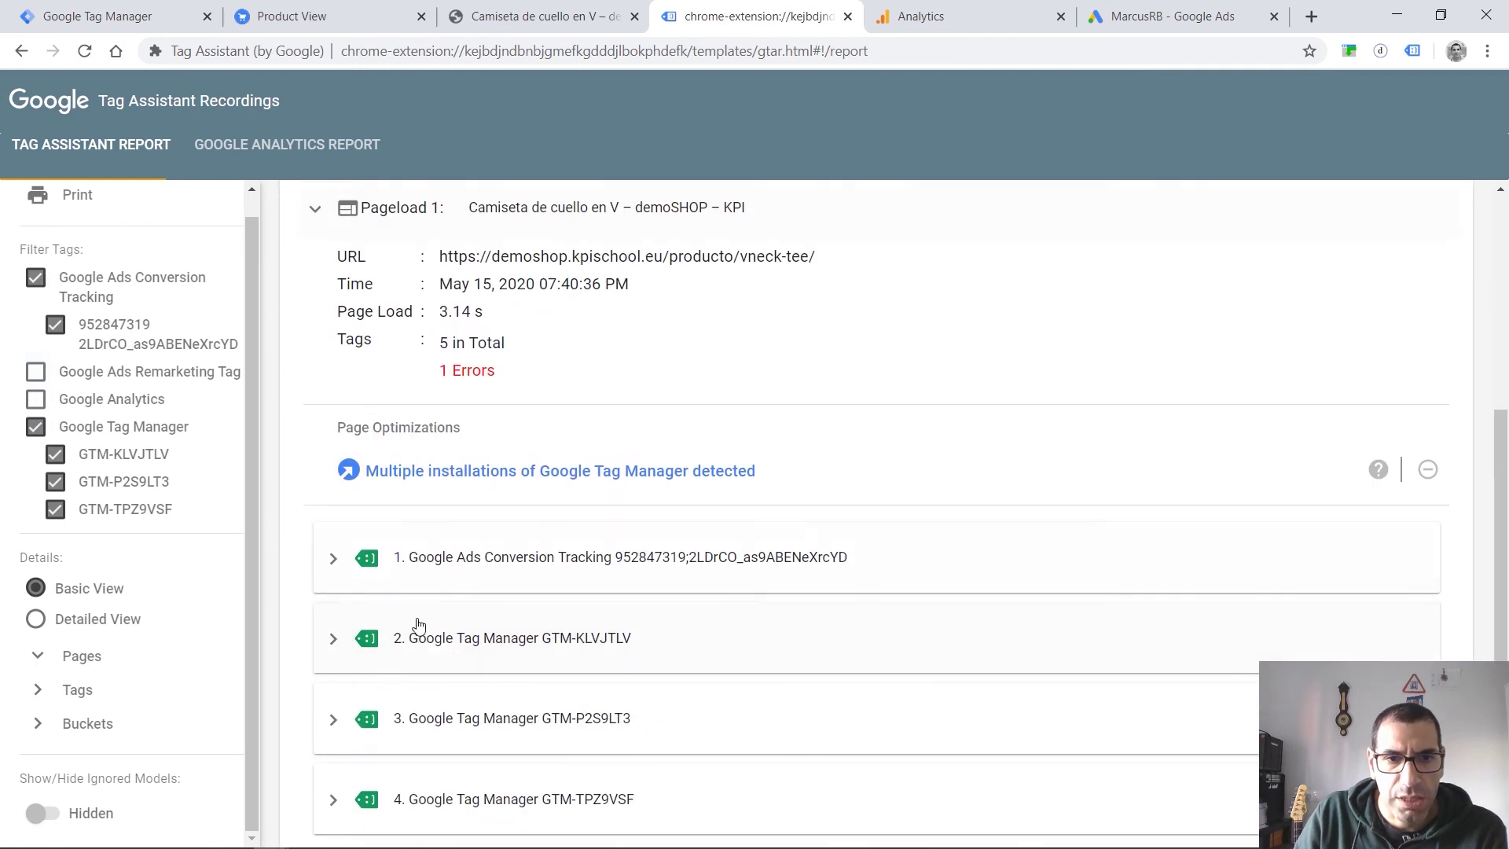
pyautogui.scroll(-1, 550, 518)
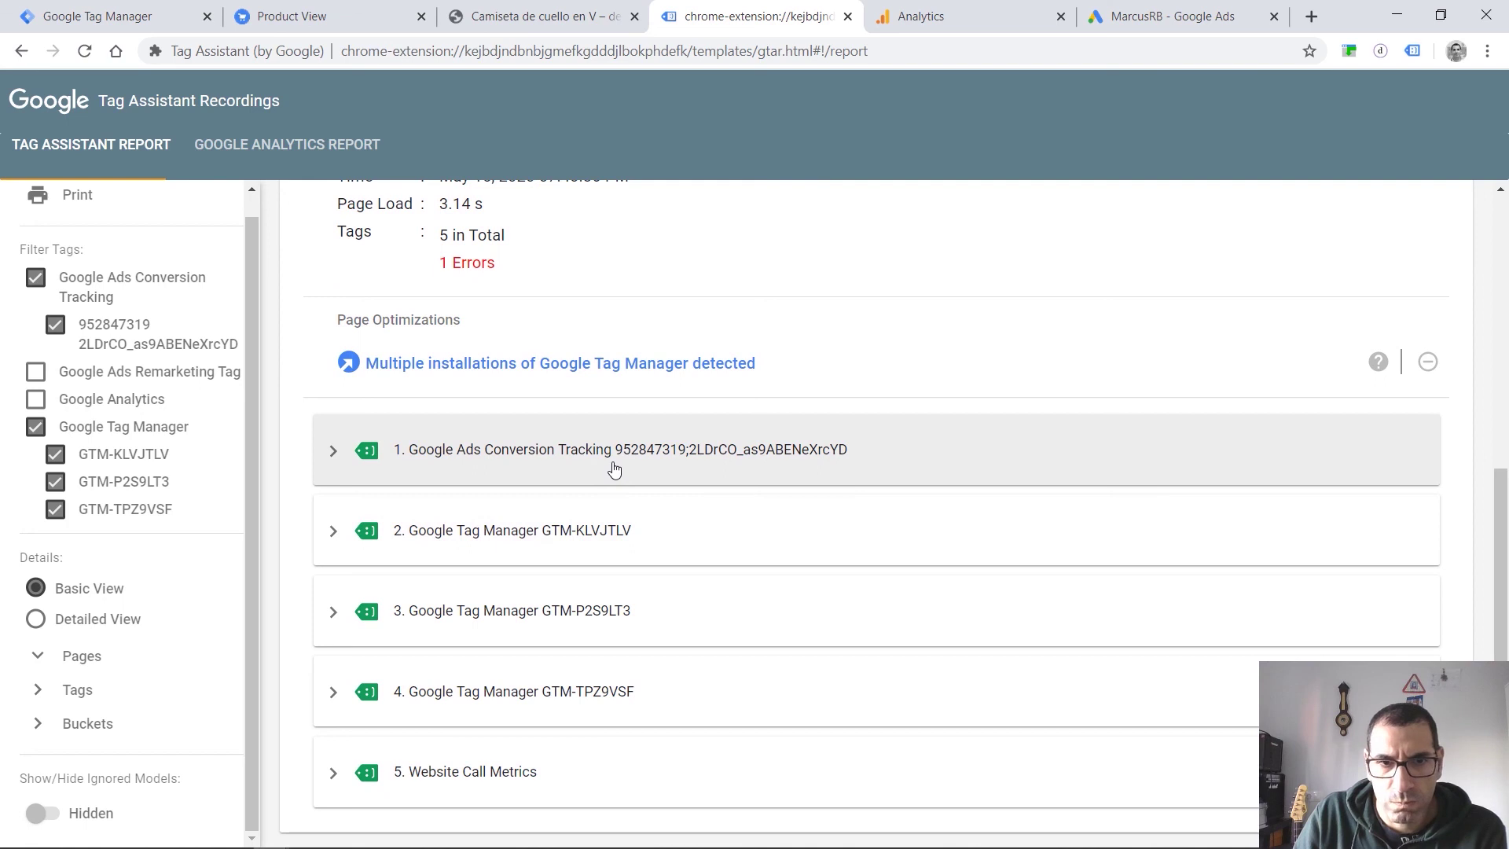
pyautogui.click(614, 467)
pyautogui.scroll(-2, 614, 466)
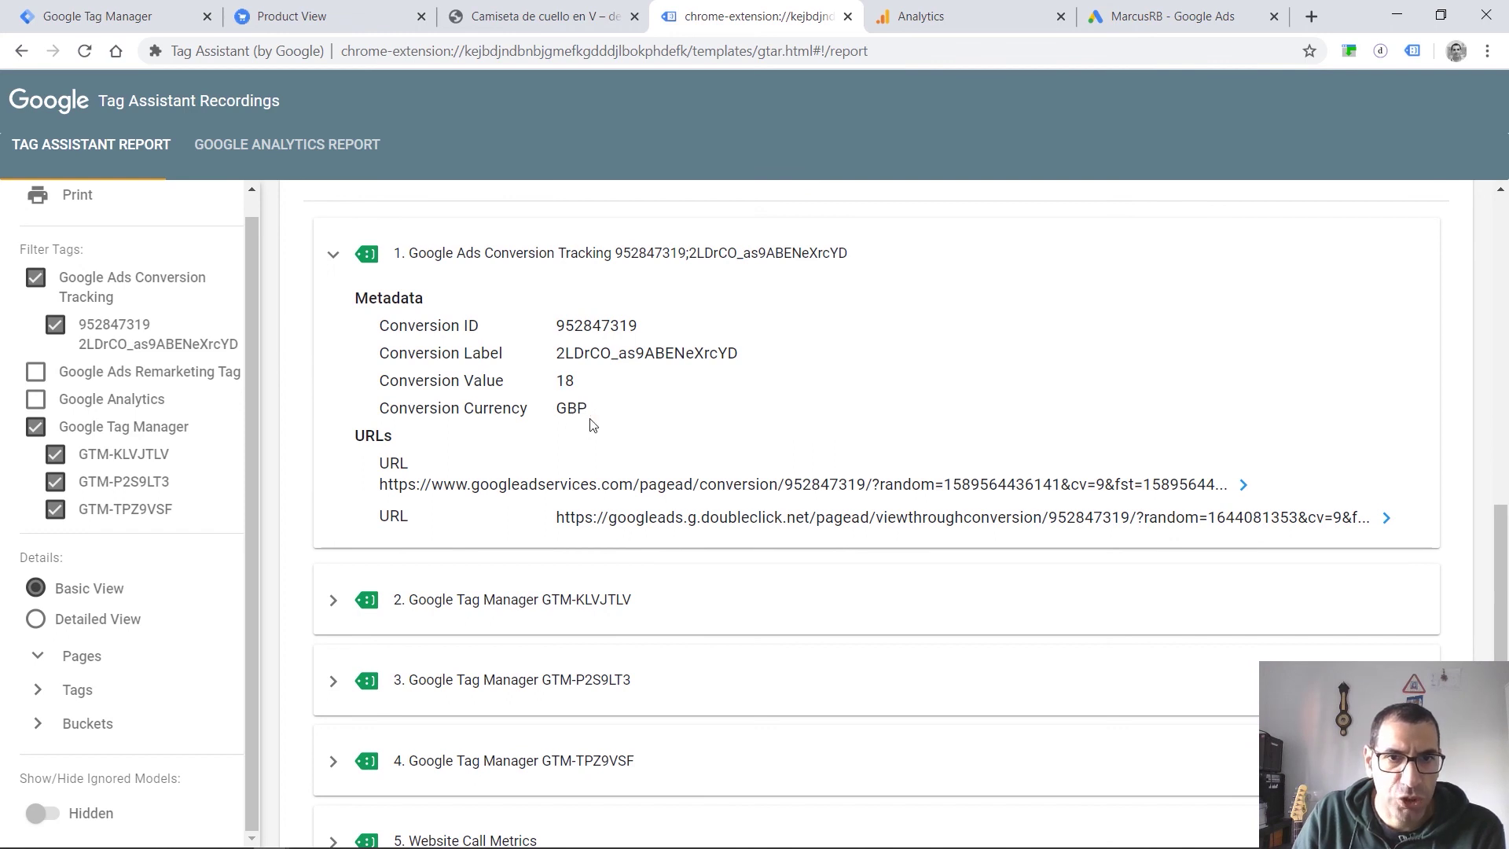
# Compare the reported conversion value with the price on the Camiseta de cuello en V product page, and return to the report.
pyautogui.click(542, 15)
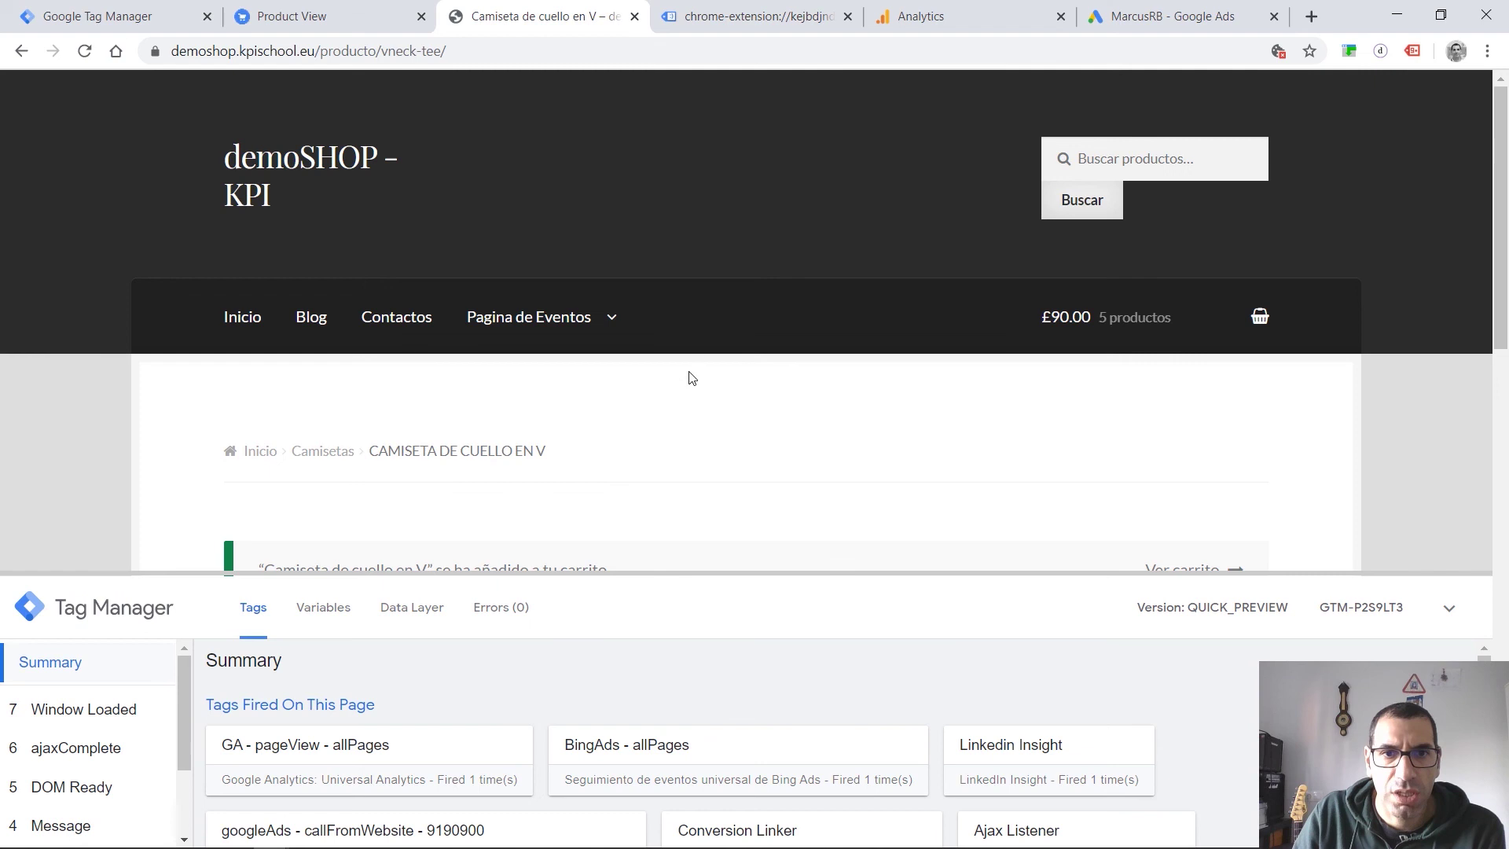
pyautogui.scroll(-6, 694, 383)
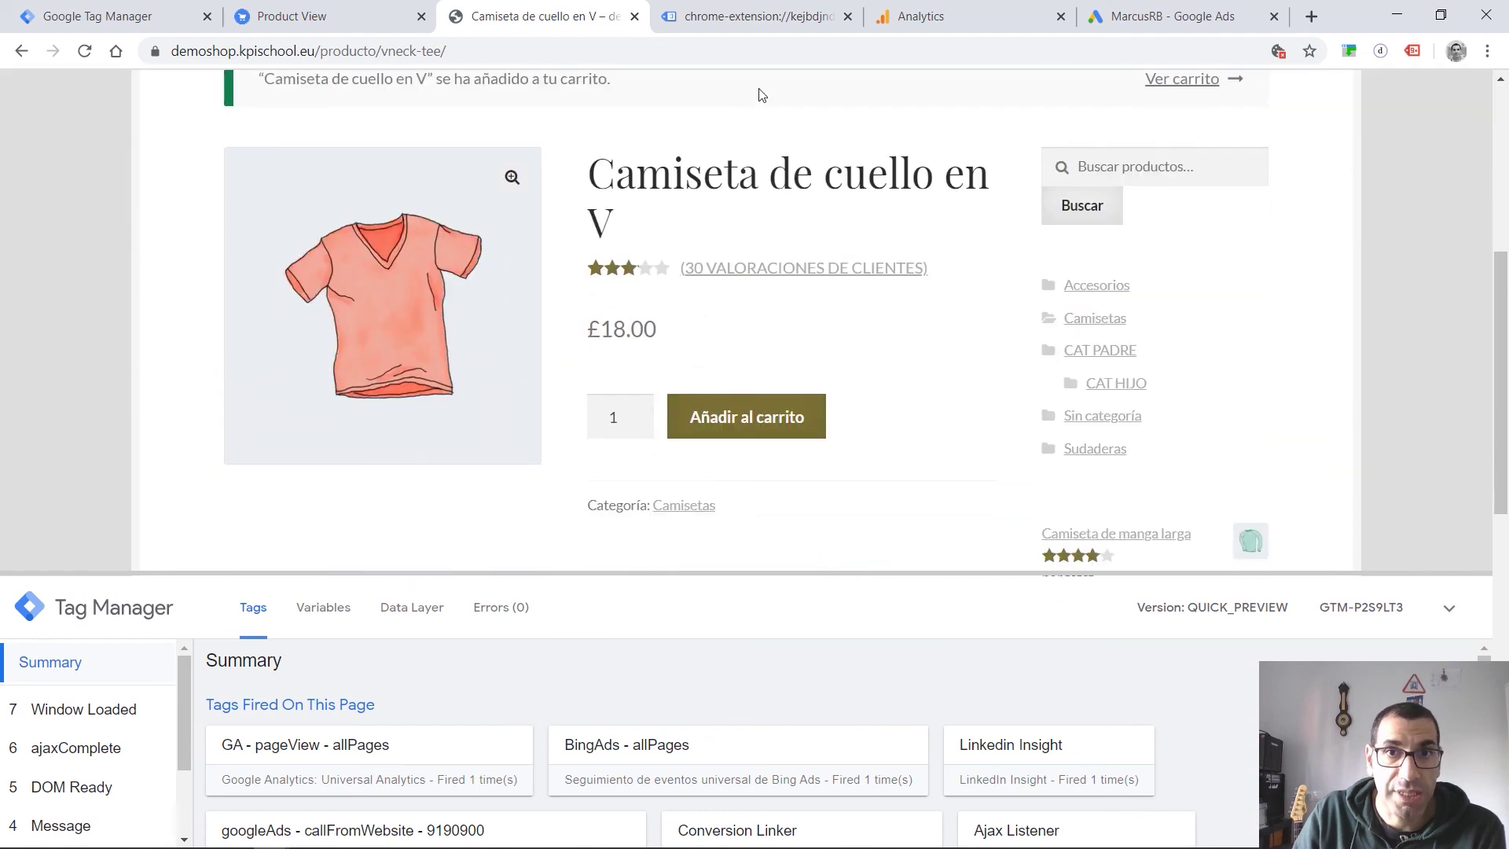
pyautogui.click(791, 19)
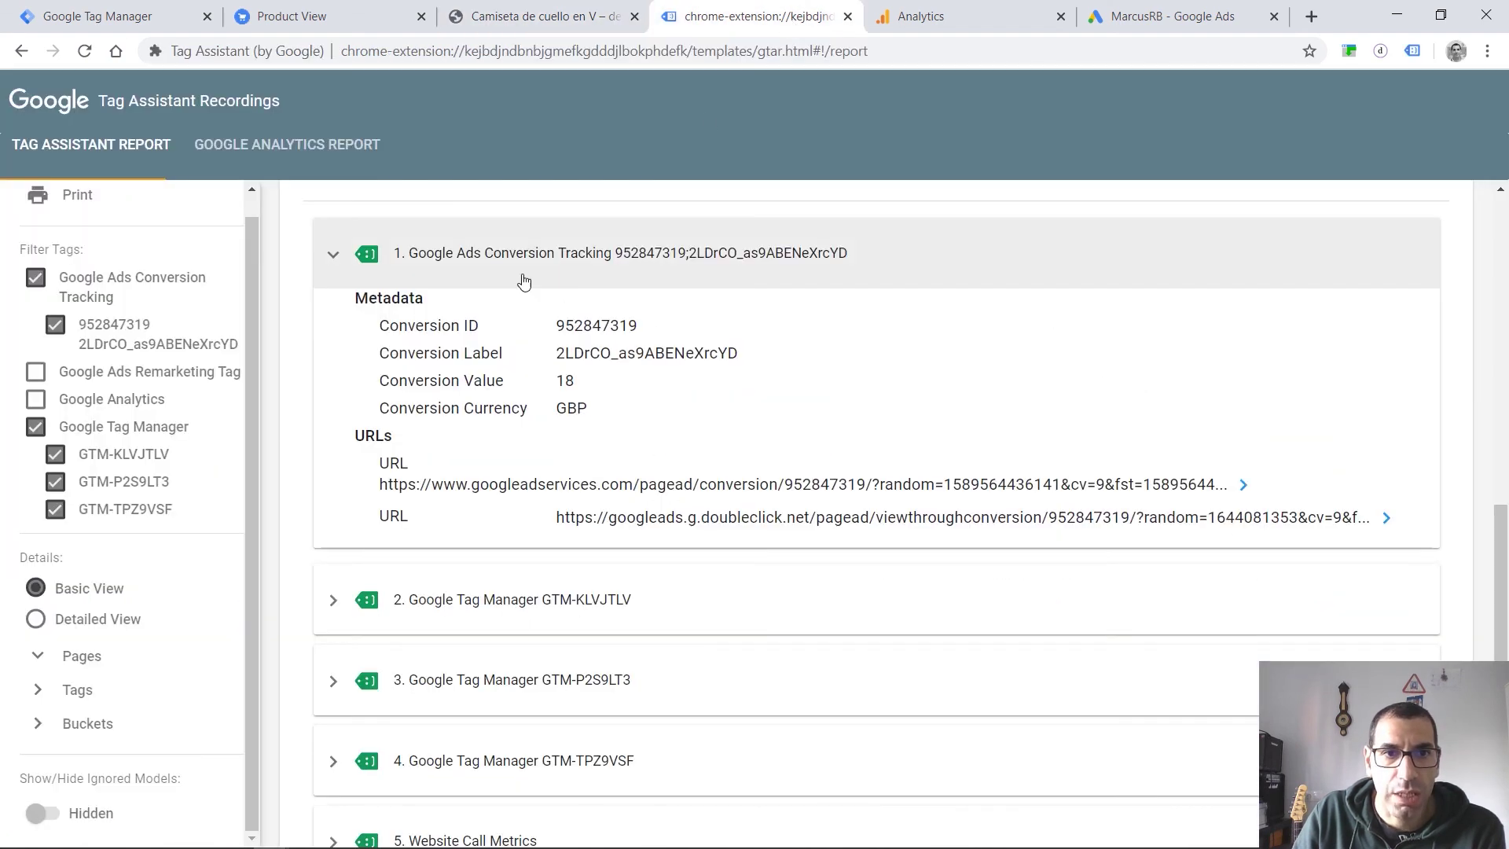
# Expand the googleadservices.com conversion URL and inspect the parameters sent with the hit.
pyautogui.click(1245, 485)
pyautogui.scroll(-3, 1046, 564)
pyautogui.scroll(-3, 676, 628)
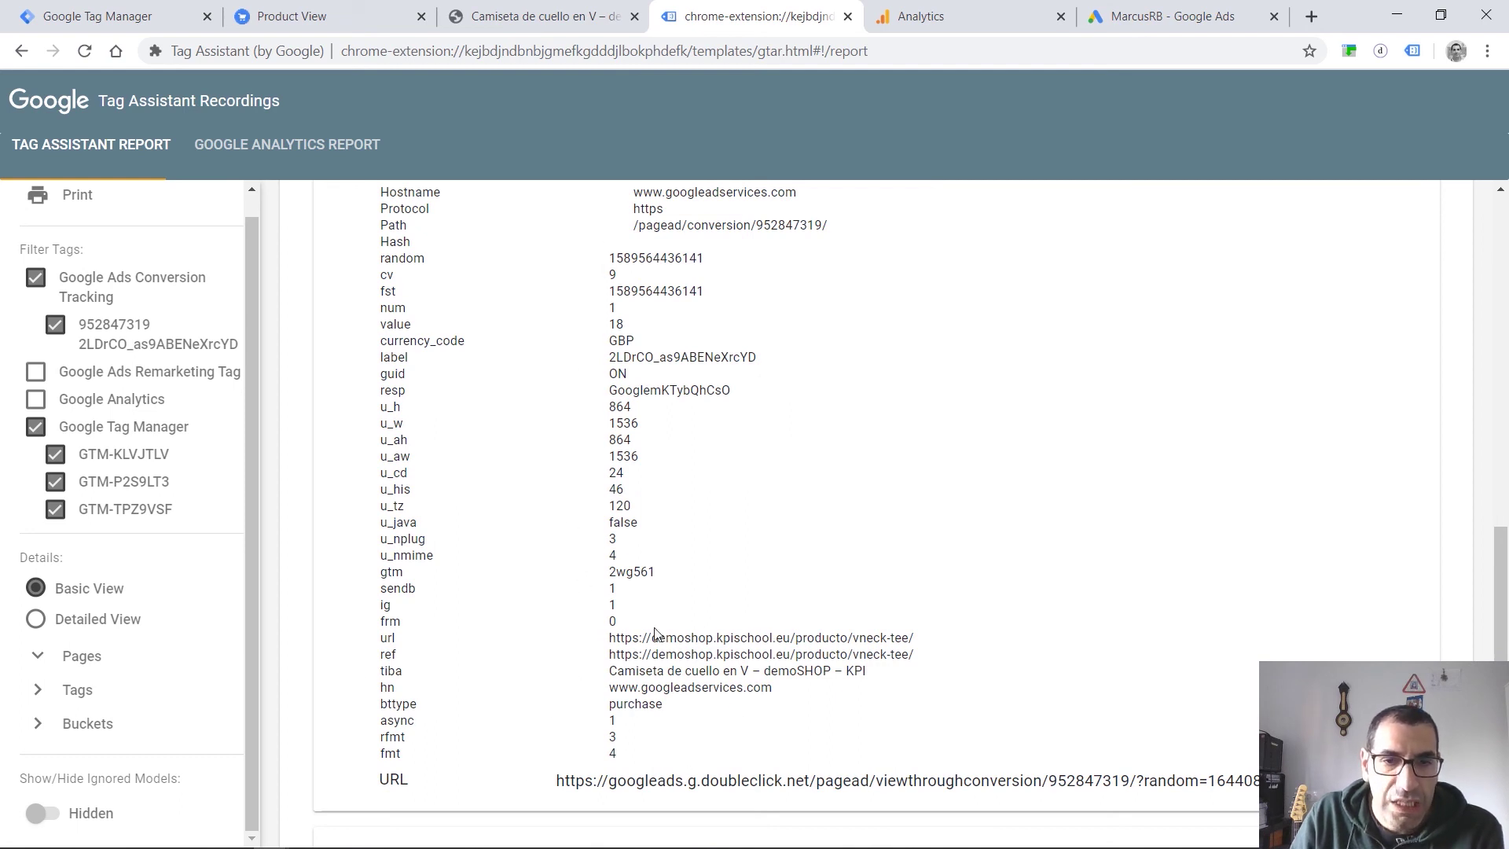
pyautogui.scroll(6, 680, 718)
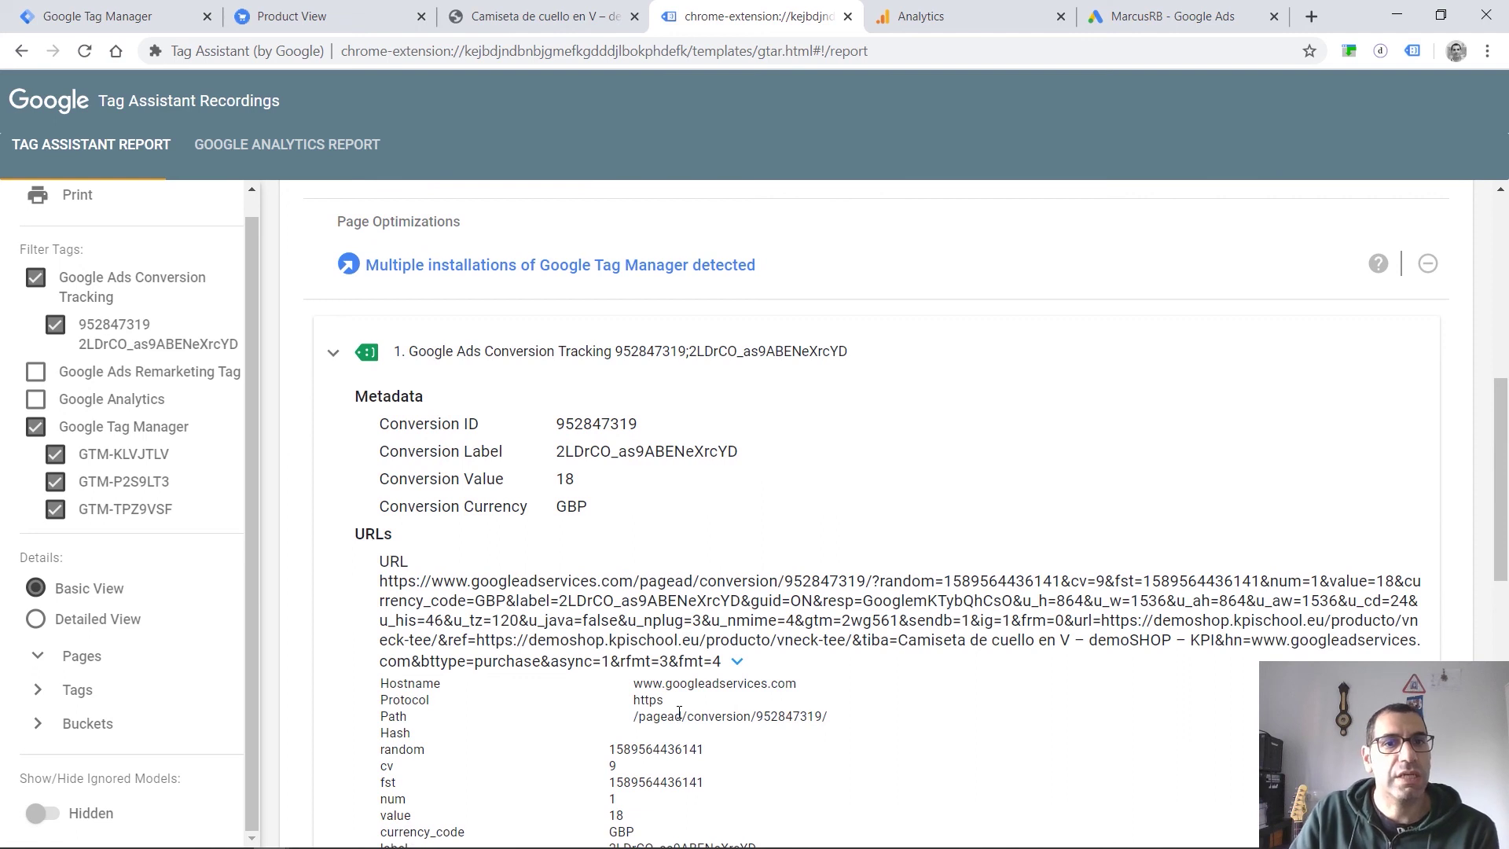
# Switch to Google Ads and finish the setup wizard of the Añadir al carrito conversion action, returning to the conversion actions list.
pyautogui.click(121, 28)
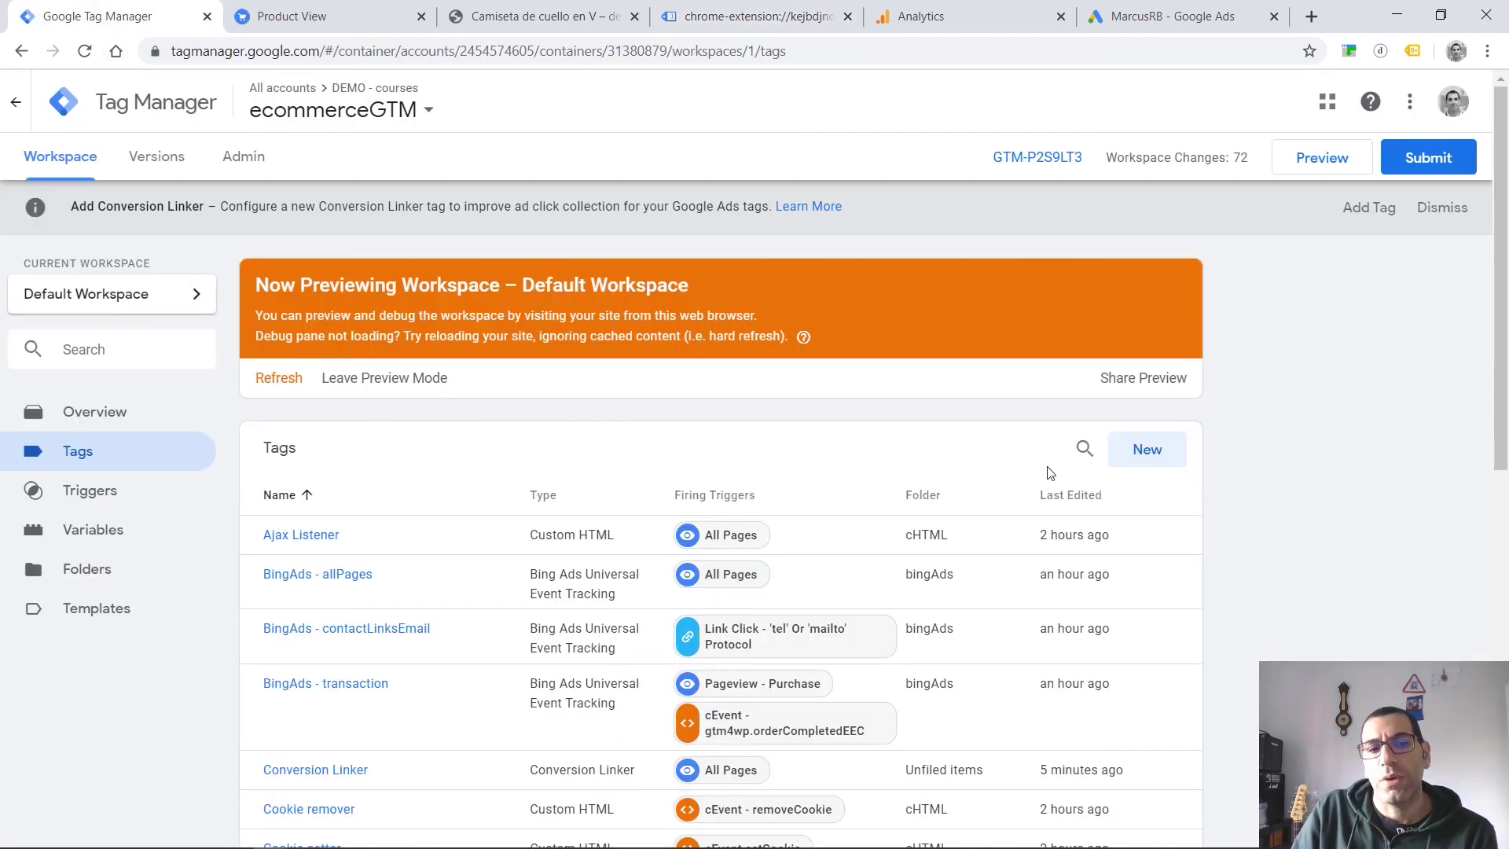
pyautogui.click(1171, 17)
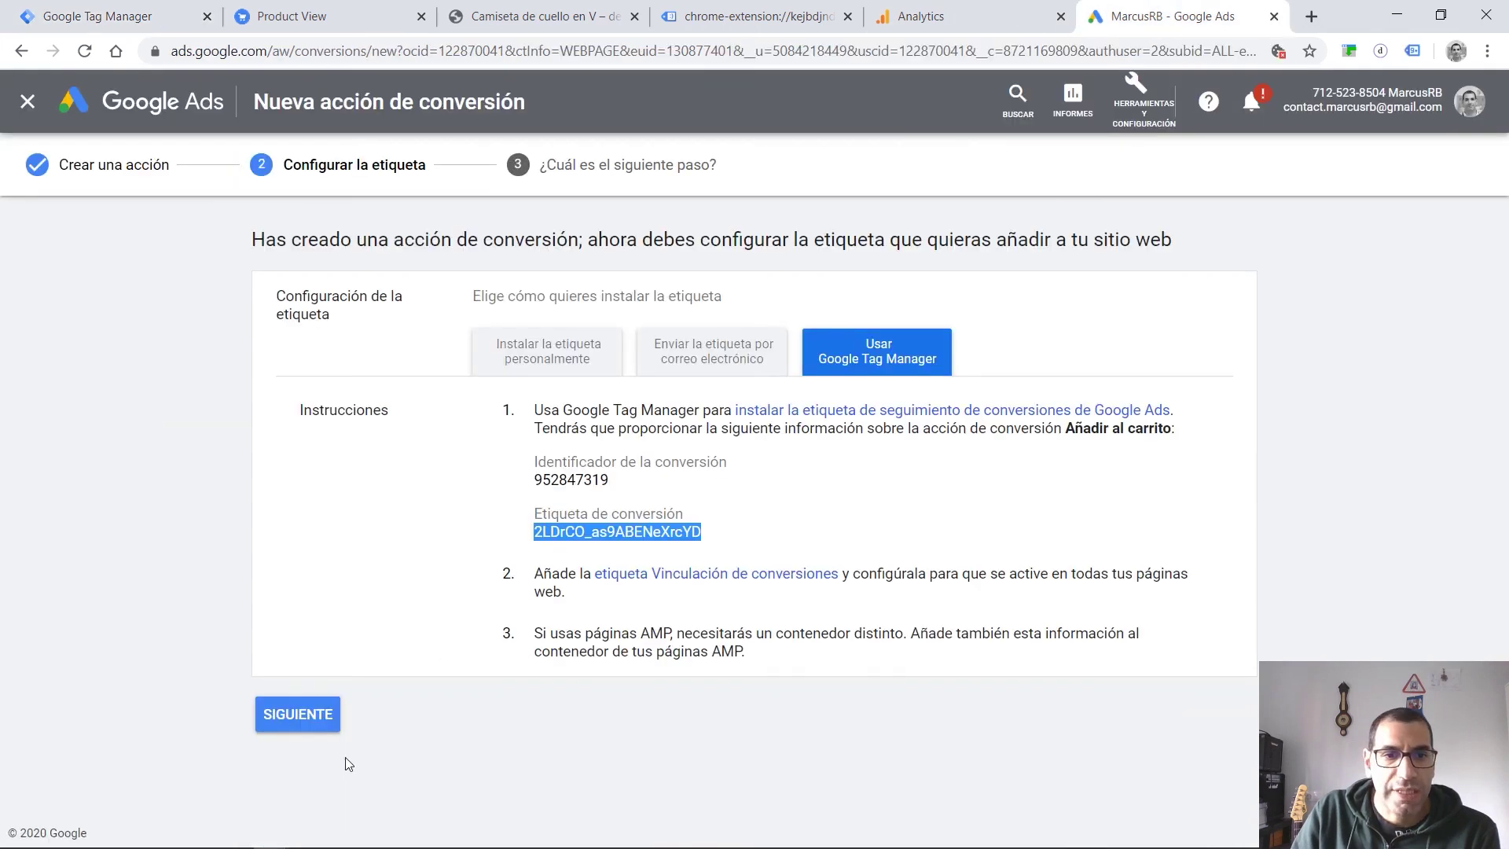
pyautogui.click(323, 728)
pyautogui.click(283, 549)
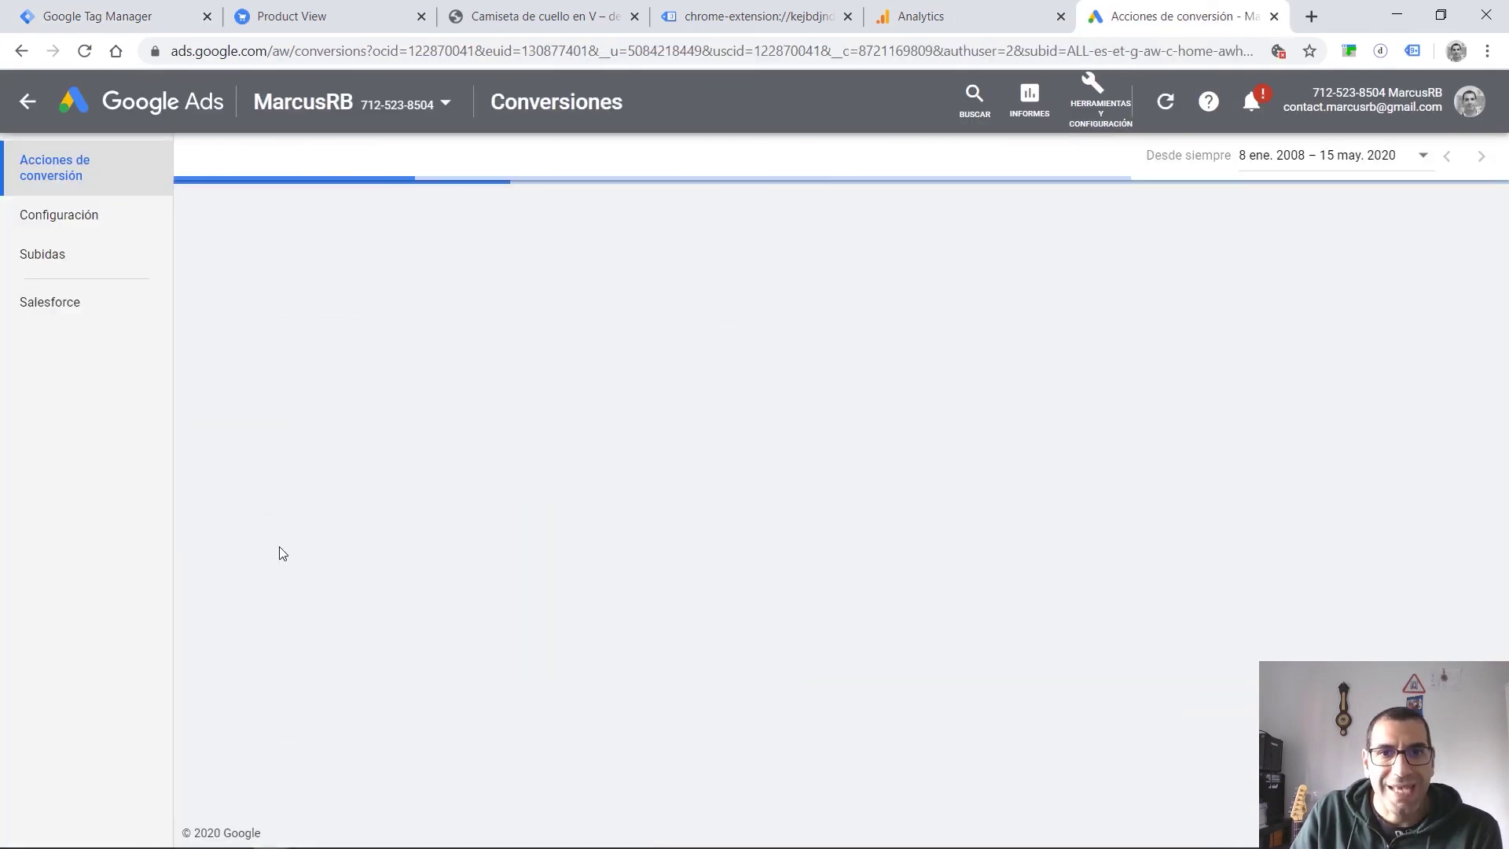